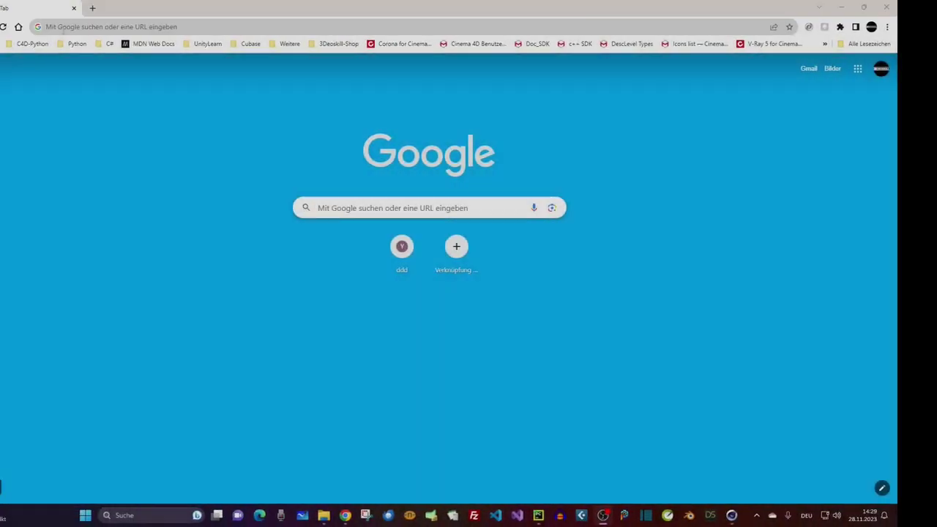
Step: Open audacity.de via the 'au' autocomplete and start a new Audacity recording
click(102, 29)
text(au)
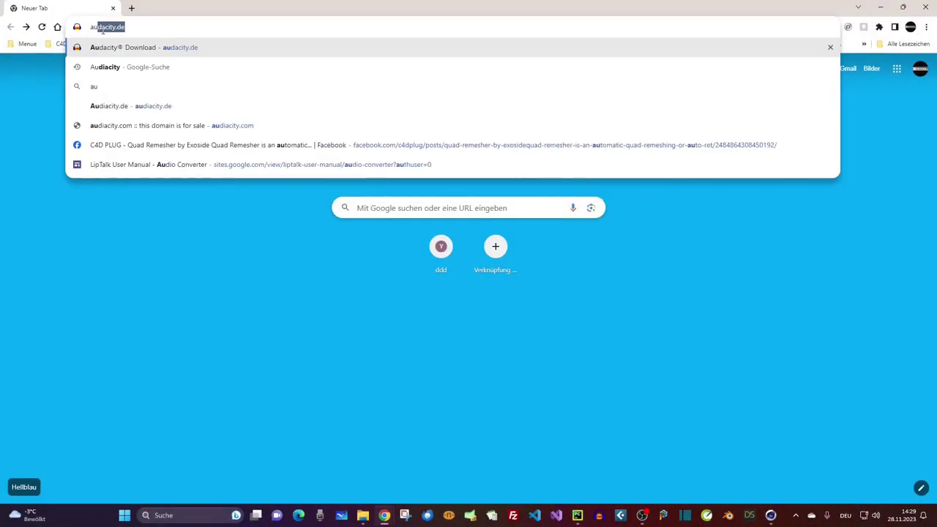
key(Return)
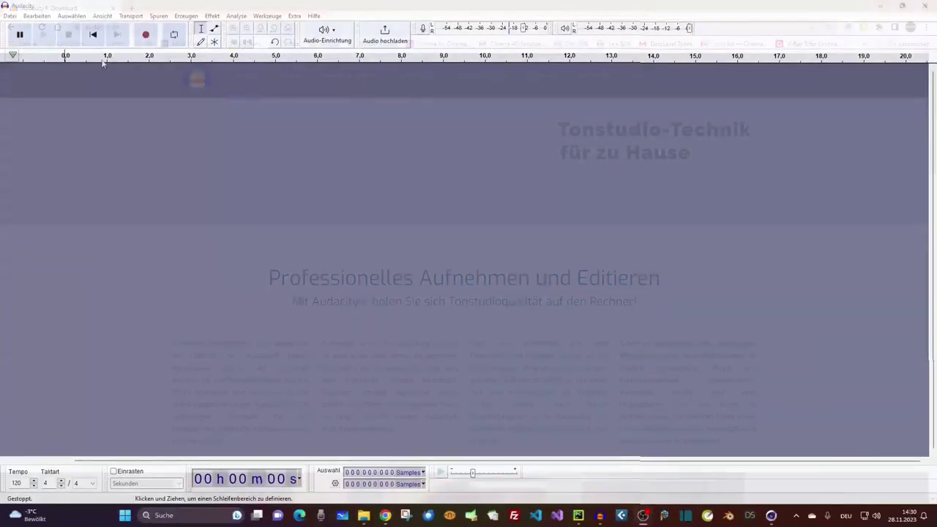
click(146, 34)
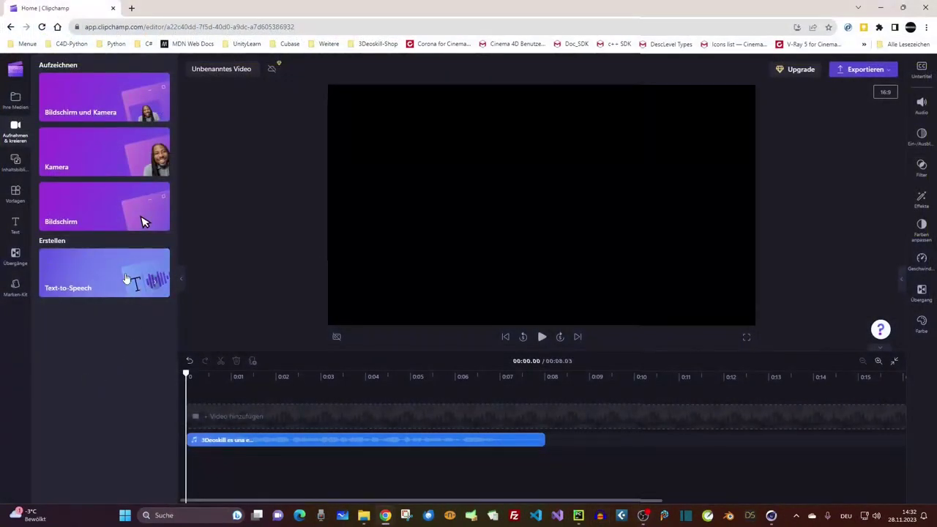
Step: Open Clipchamp's Text-to-Speech generator and enter 'Hal' as the text to speak
click(111, 277)
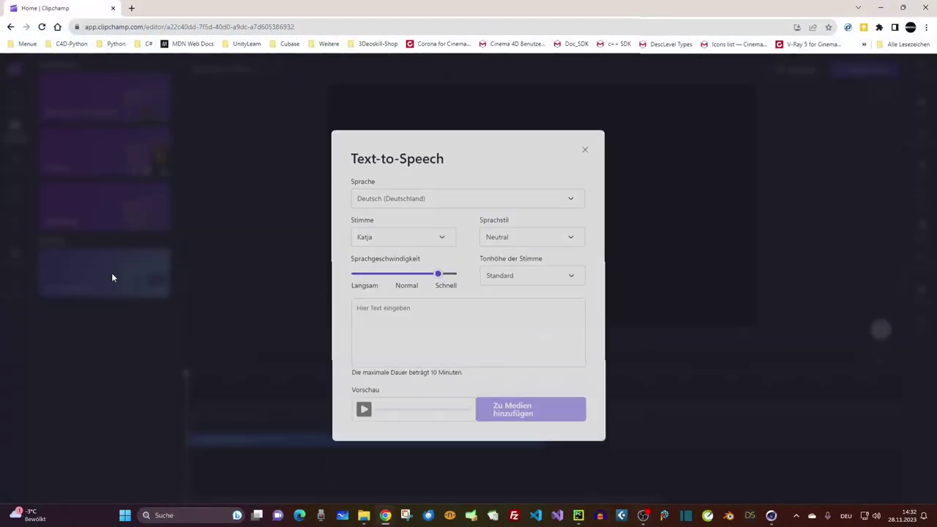
text(Hal)
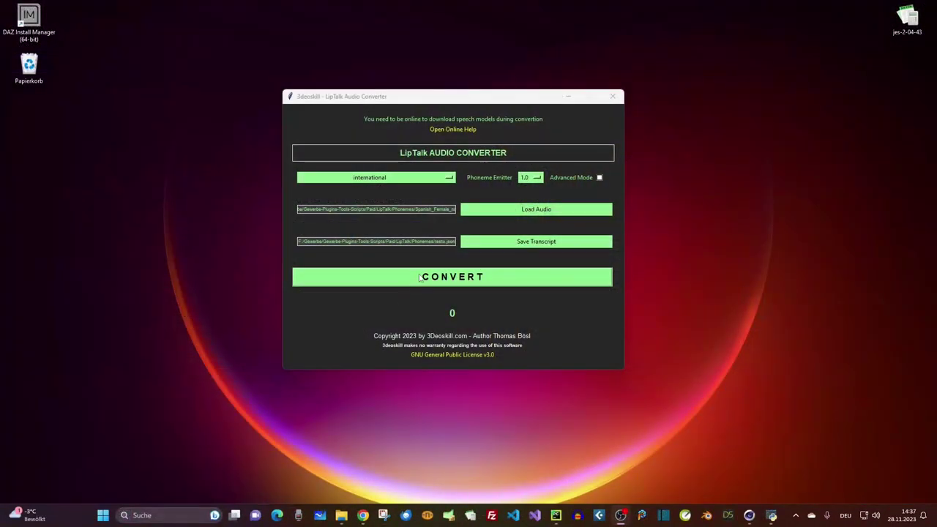
Step: Convert the loaded audio to a transcript and activate the Daz to Cinema4D bridge dialog
click(420, 278)
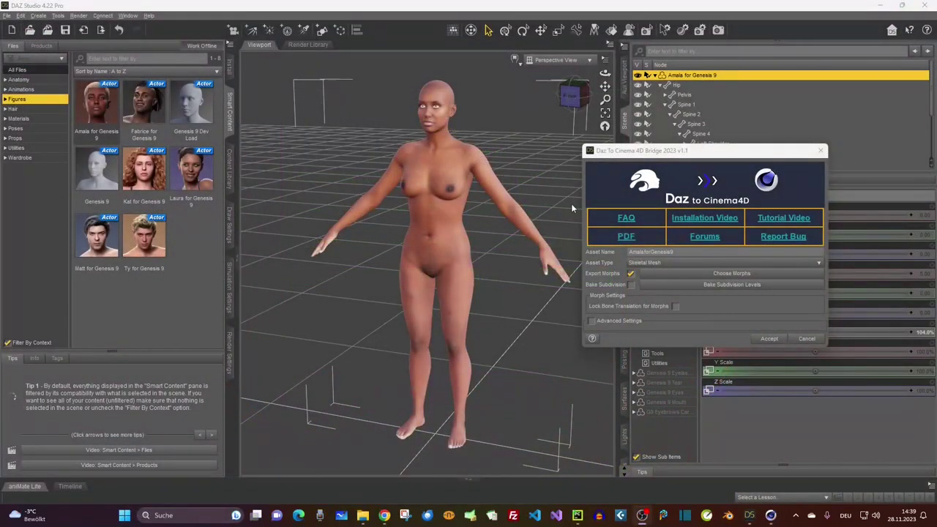
click(602, 155)
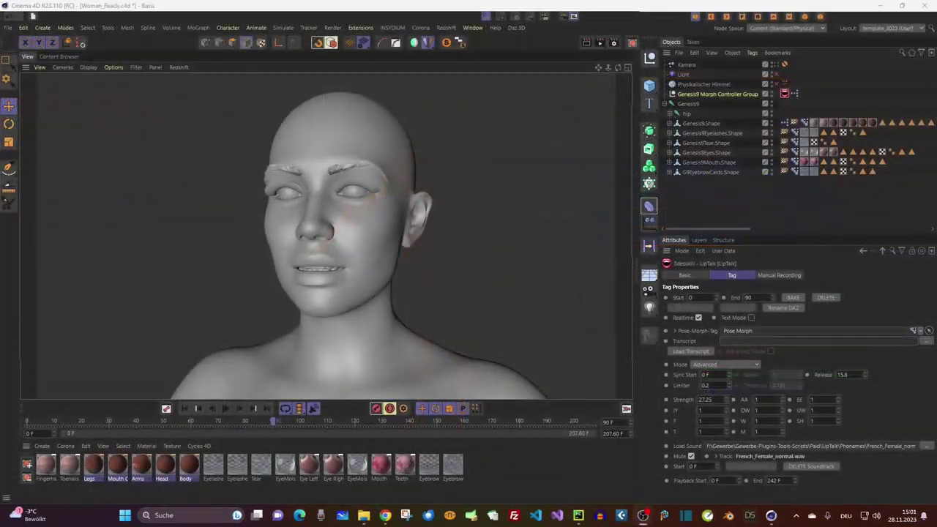
Step: Load the French female transcript into the LipTalk tag and preview the lip sync playback
click(919, 344)
scroll(209, 296, down, 5)
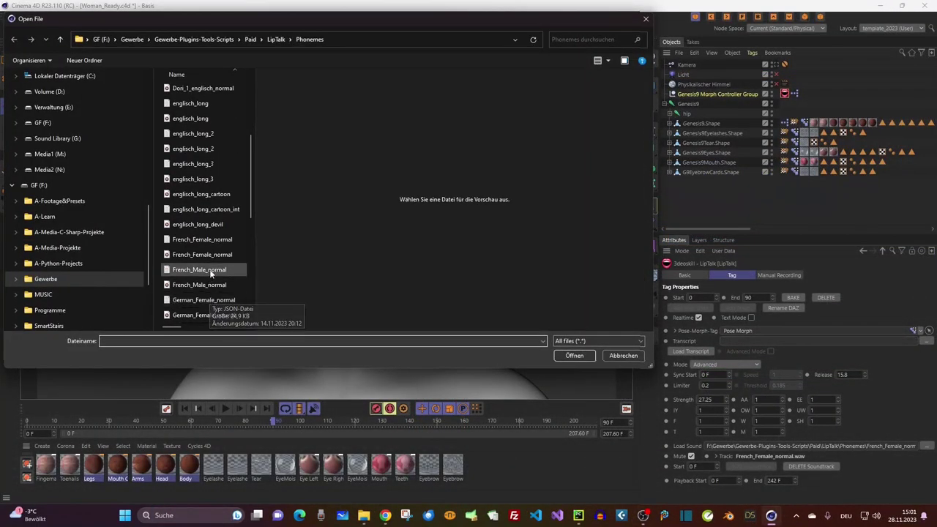
double_click(206, 240)
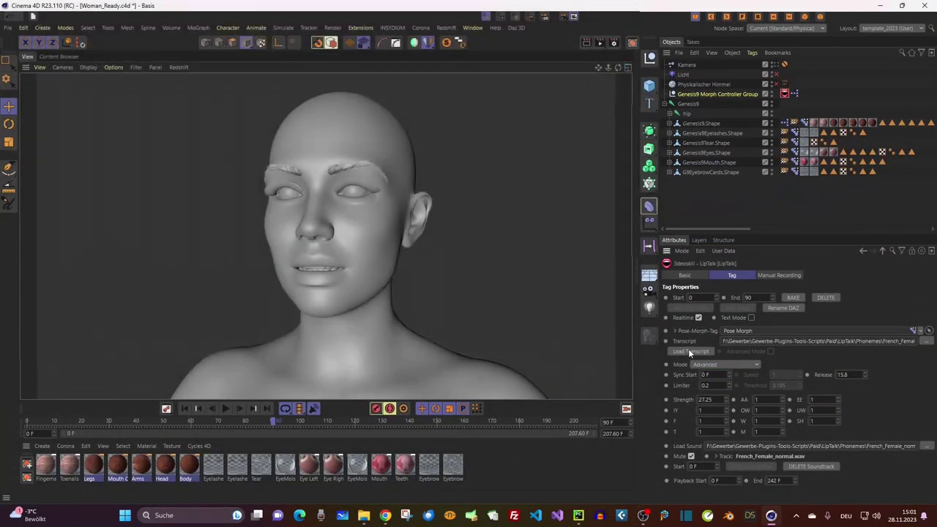
click(224, 408)
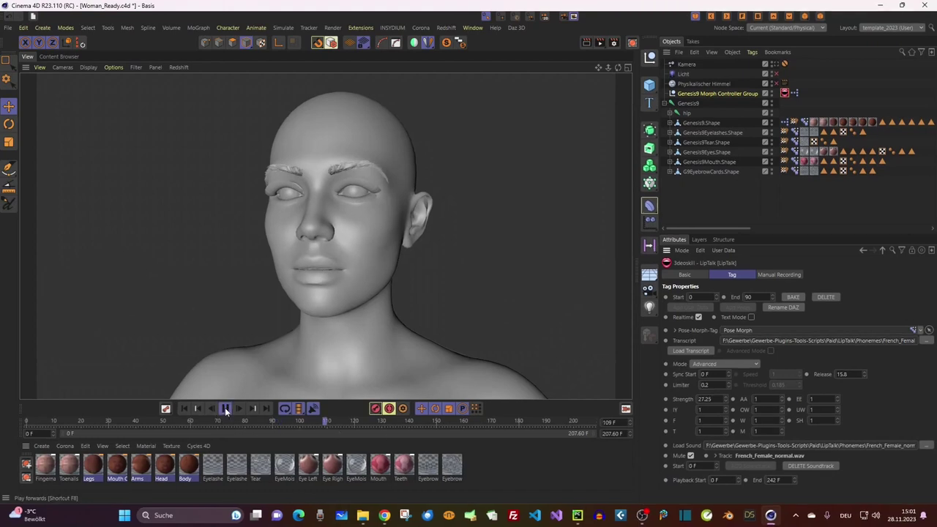
click(225, 408)
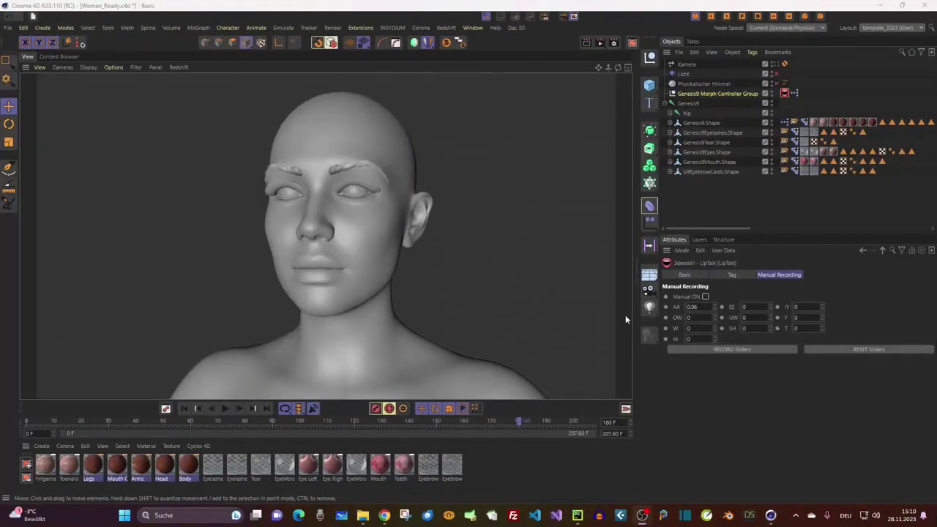
Step: Turn Manual ON, raise the AA slider, and record keys for the slider values
click(705, 297)
drag(714, 305, 736, 305)
click(748, 350)
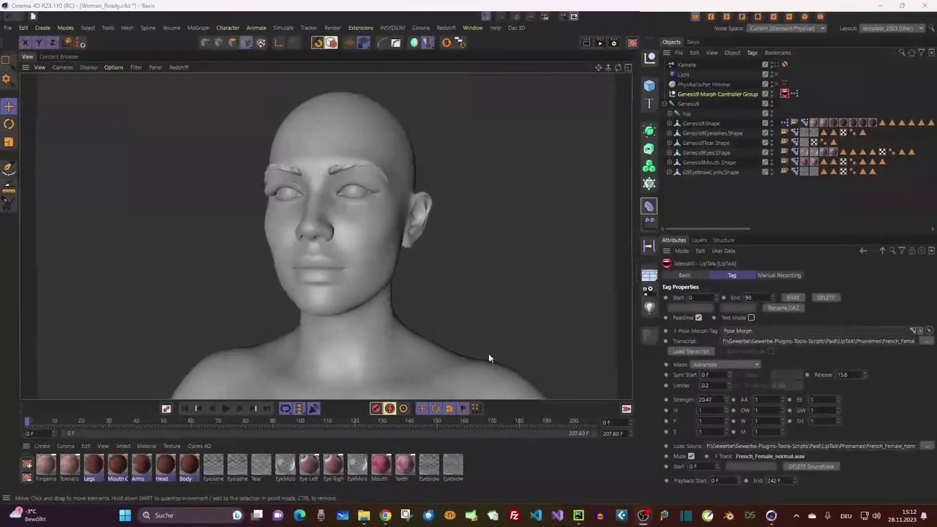
Step: Switch the tag to Text Mode, preview the mouth animation, then show the Genesis9 Morph Controller Group settings
click(751, 318)
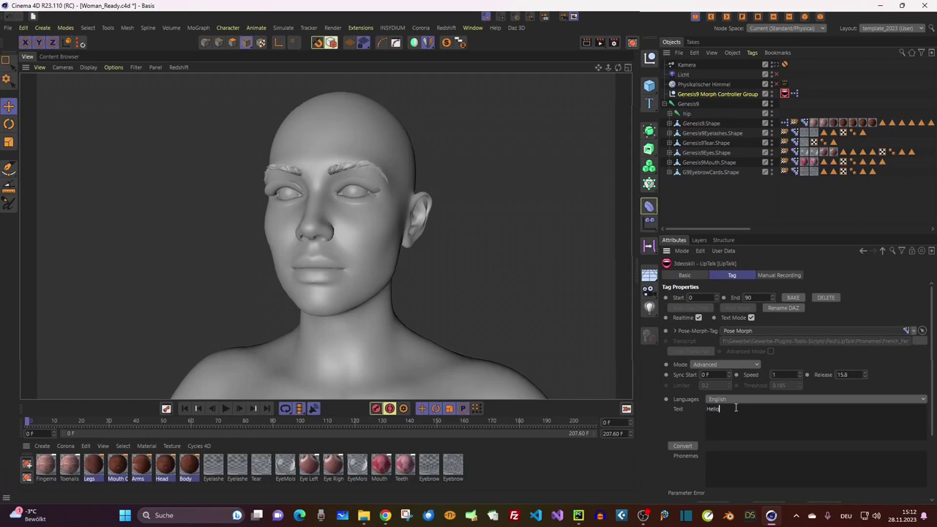
click(227, 409)
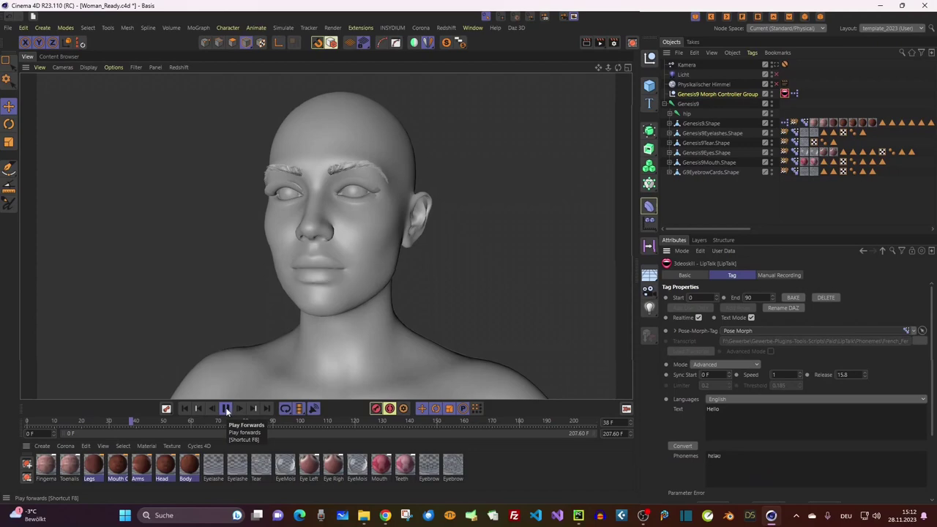
click(226, 408)
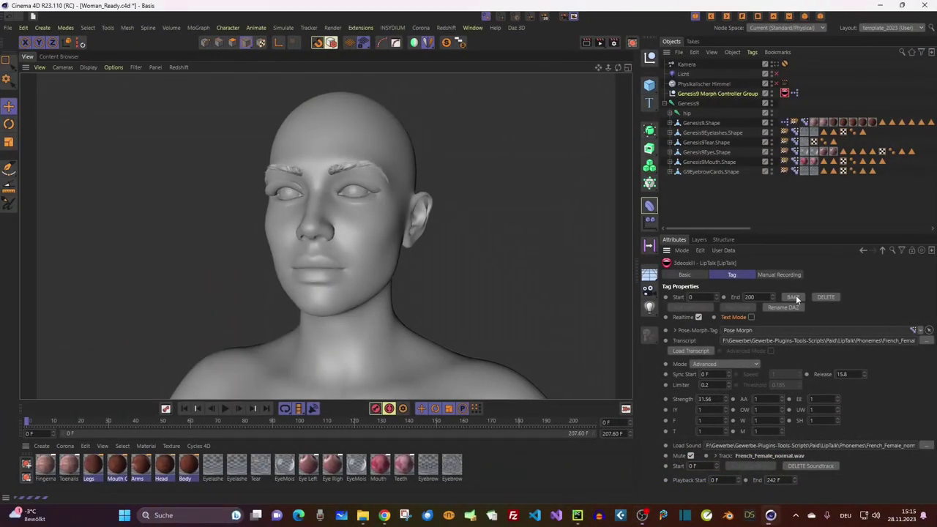
click(723, 94)
scroll(698, 432, down, 3)
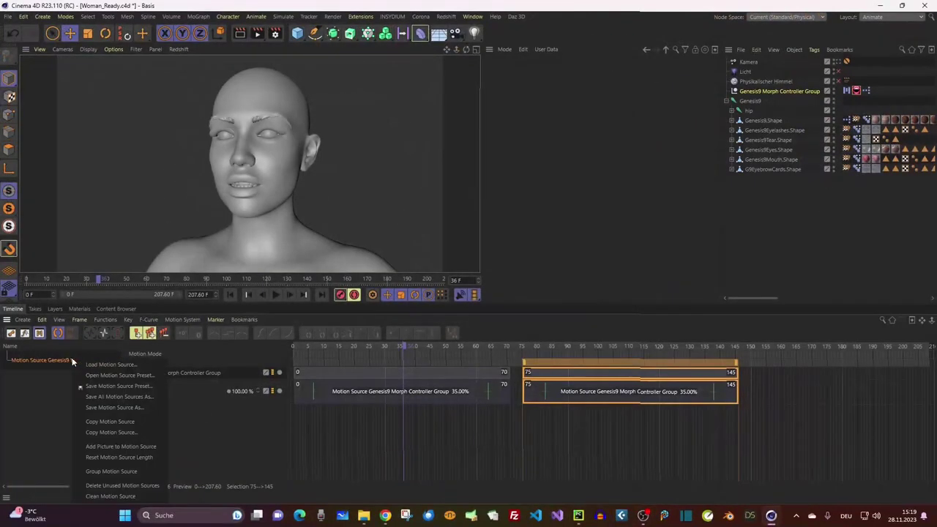
Step: Cancel Save Motion Source As, move the second motion clip to frame 64, and scrub to frame 80
click(124, 407)
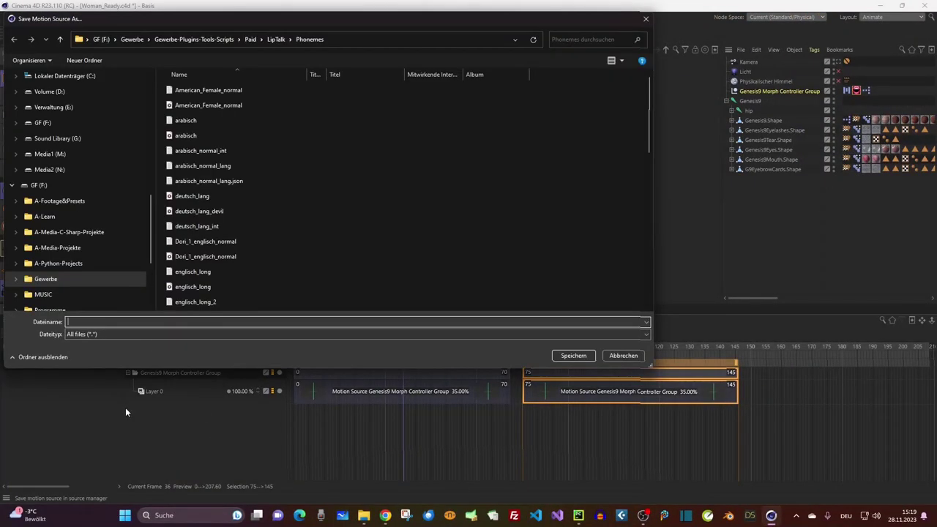
click(622, 355)
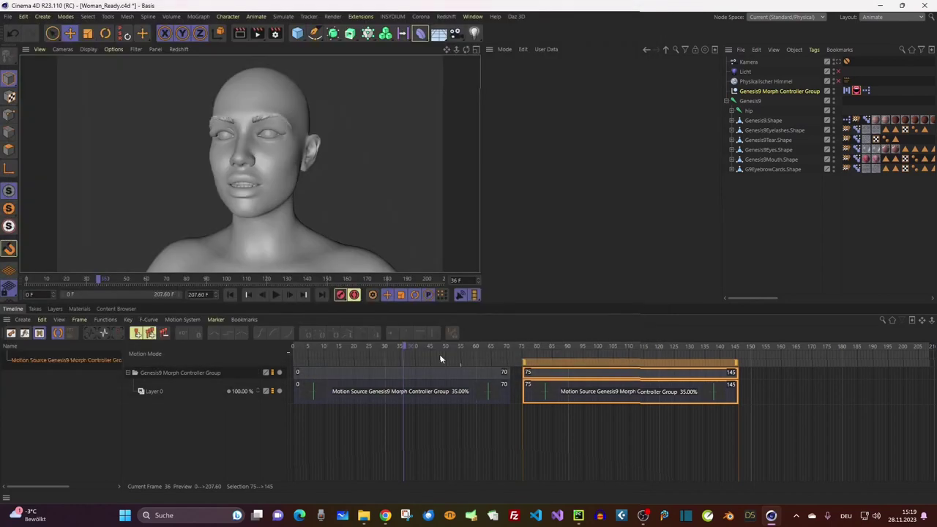
drag(585, 390, 553, 391)
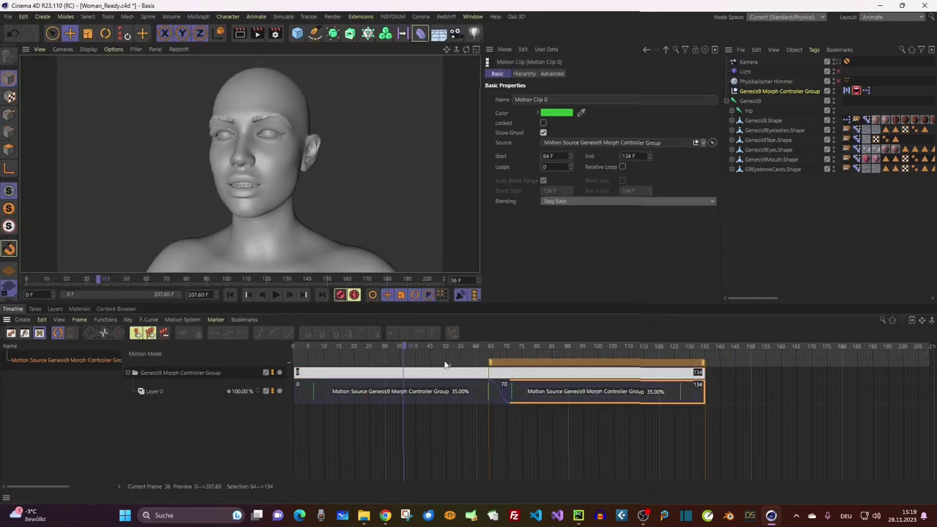
drag(405, 345, 552, 351)
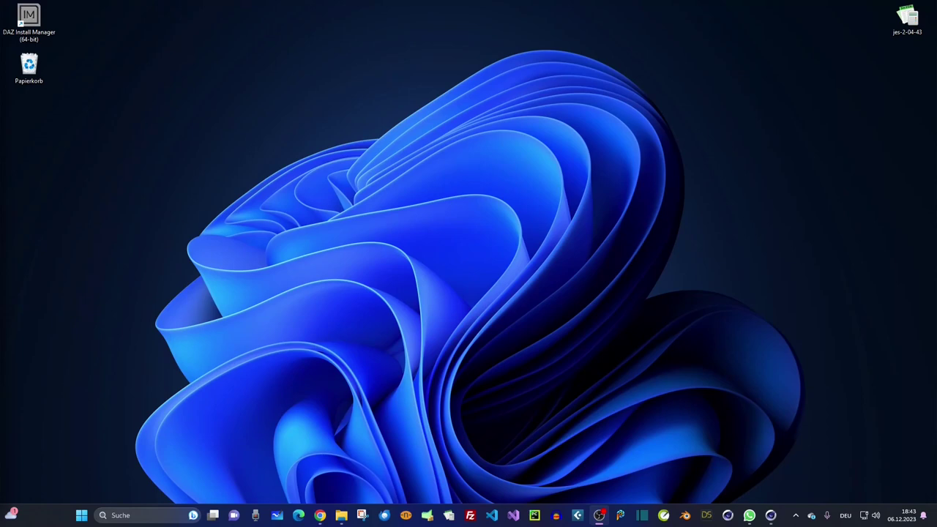
Step: Restore Chrome, open the LipTalk for Cinema 4D bookmark, and scroll to the Audio Converter downloads
click(320, 515)
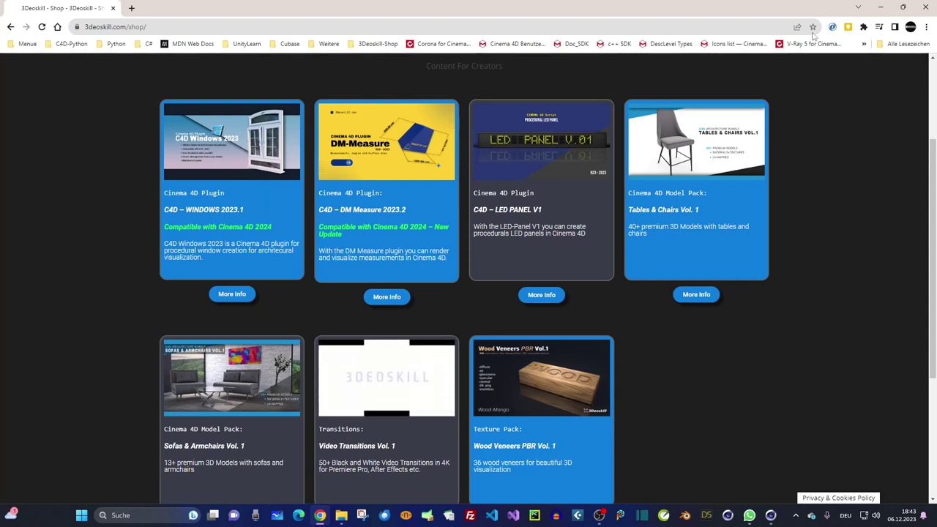
click(864, 43)
click(746, 315)
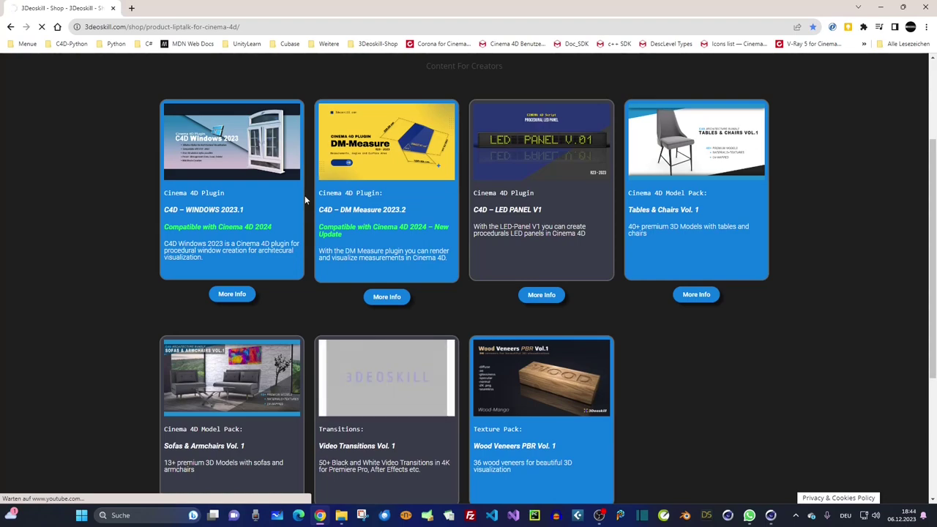
scroll(326, 198, down, 5)
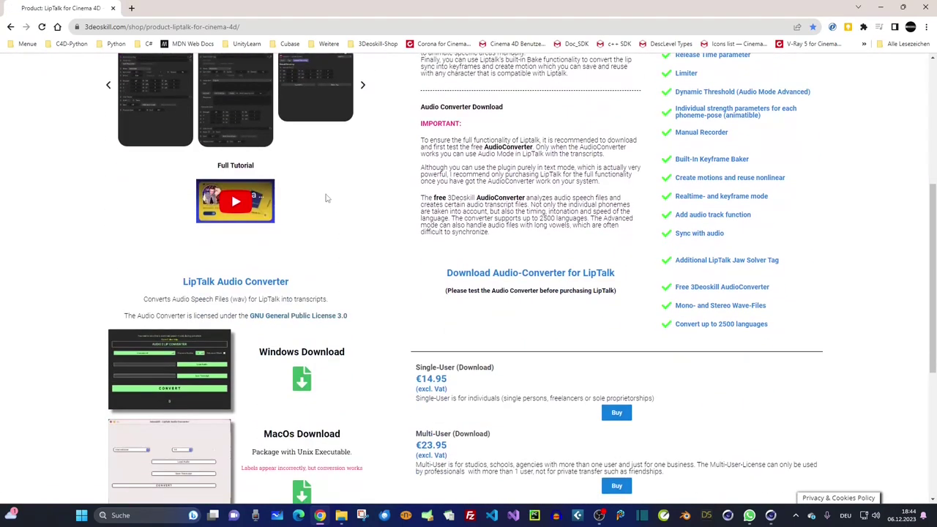
scroll(335, 242, down, 3)
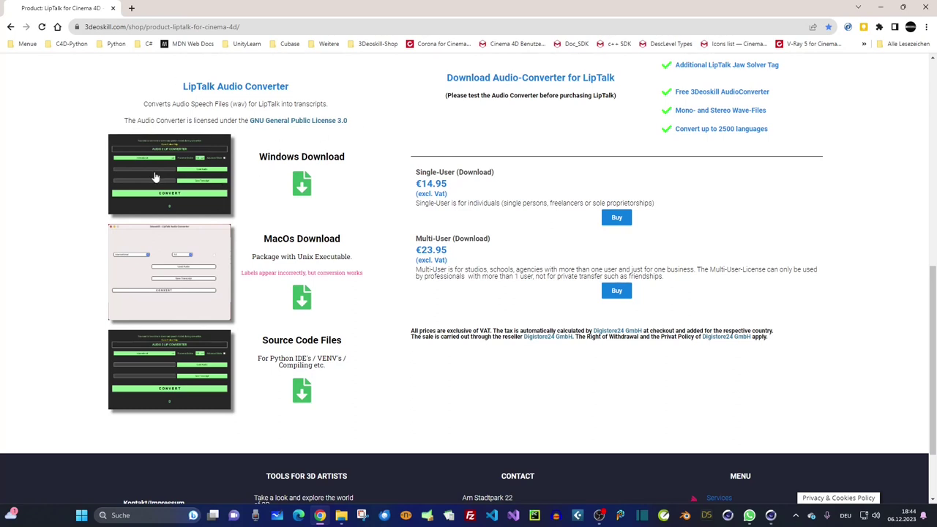
click(305, 193)
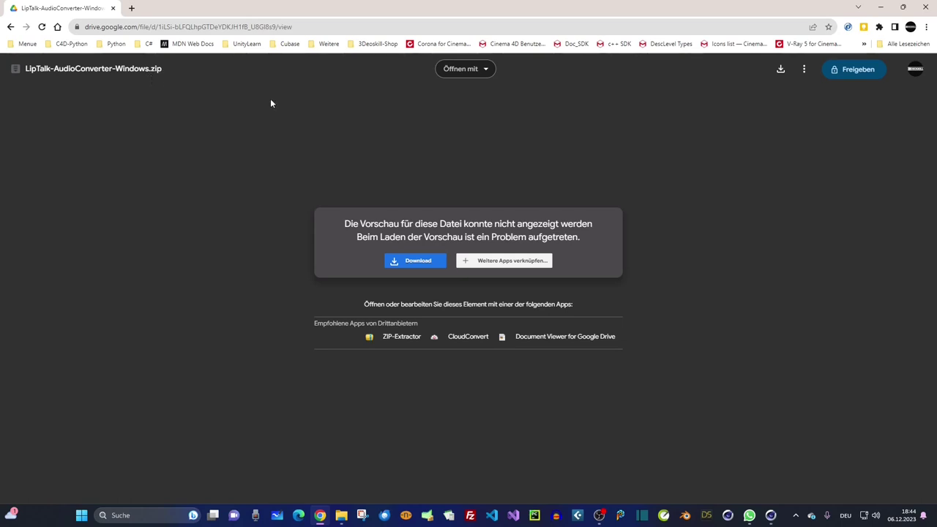
click(424, 266)
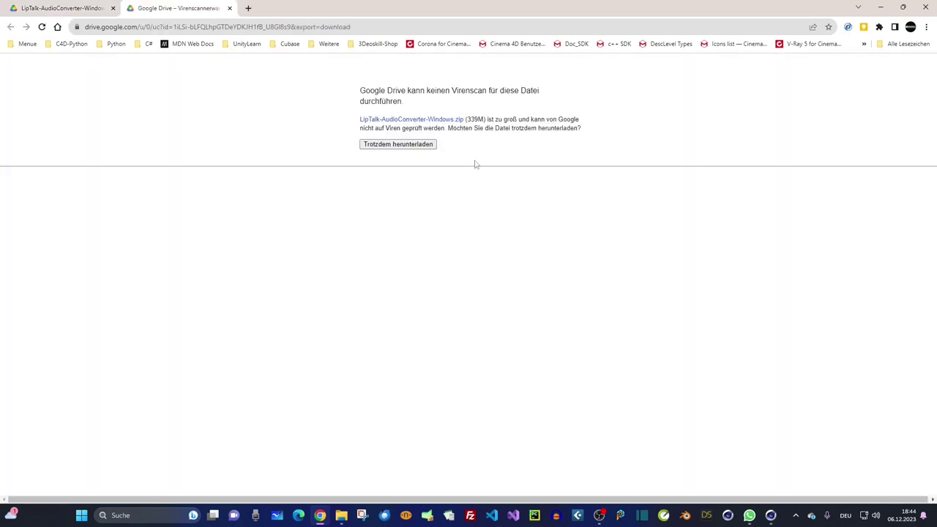
click(387, 145)
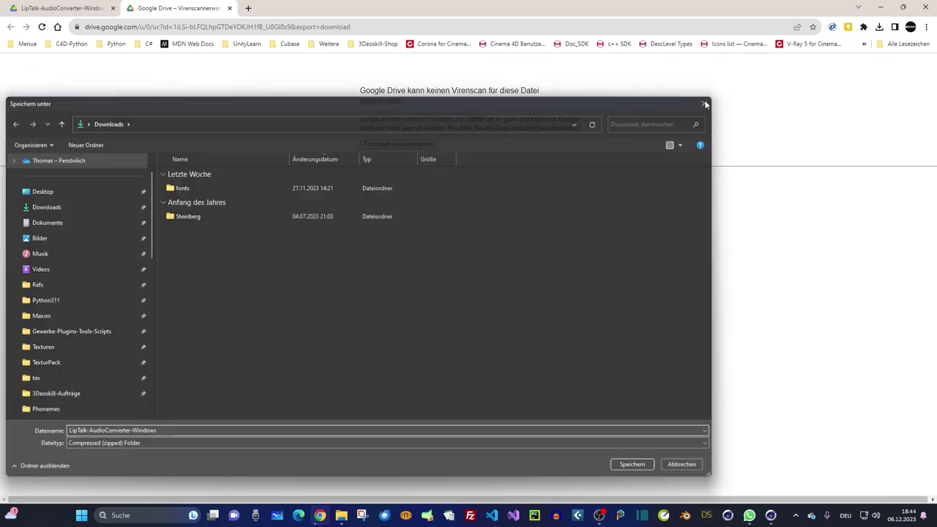
click(706, 103)
click(229, 8)
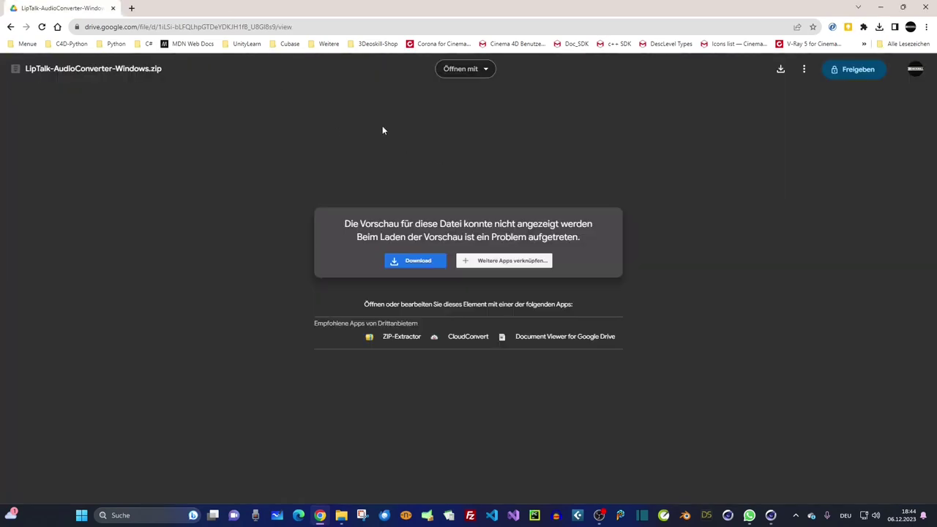
click(10, 26)
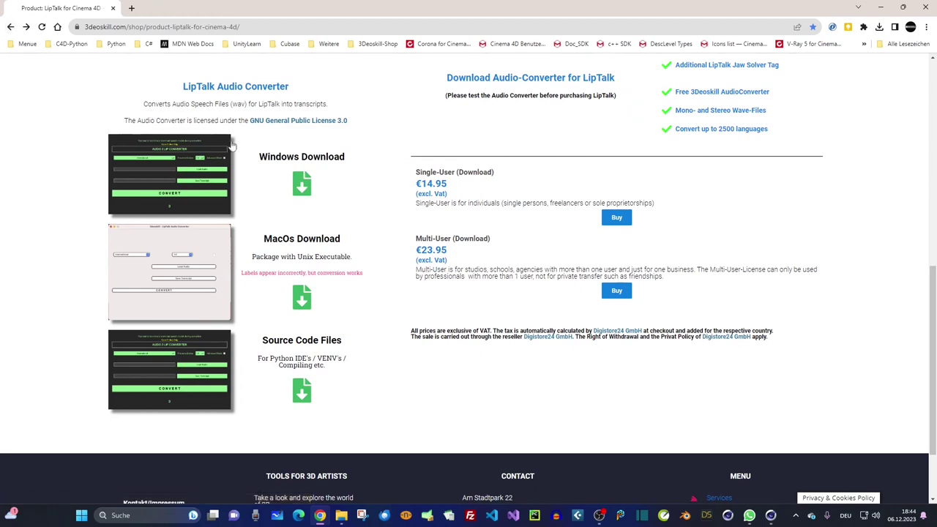
Step: Browse LipTalk-AudioConverter-Windows and its license_and_sourcecode folder, then launch and close LipTalk-AudioConverter.exe
click(342, 516)
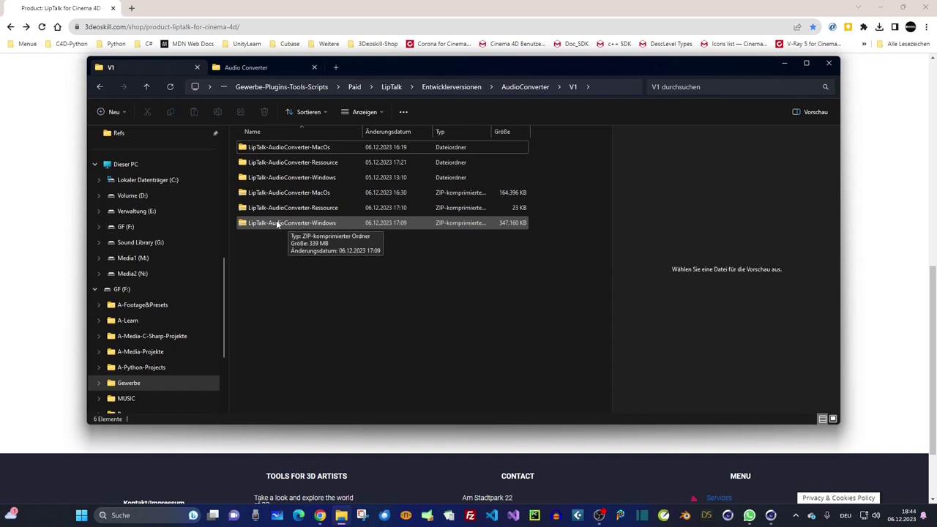
double_click(285, 178)
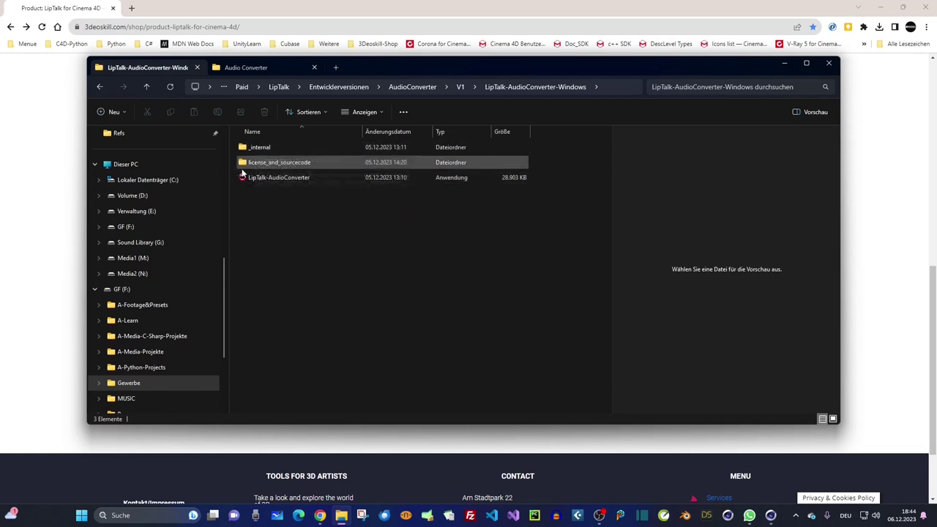
double_click(269, 166)
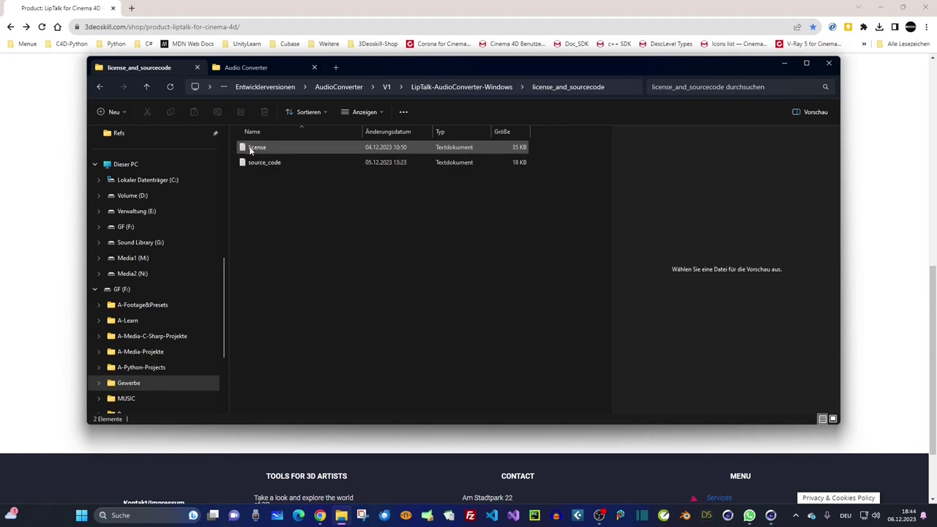
click(149, 88)
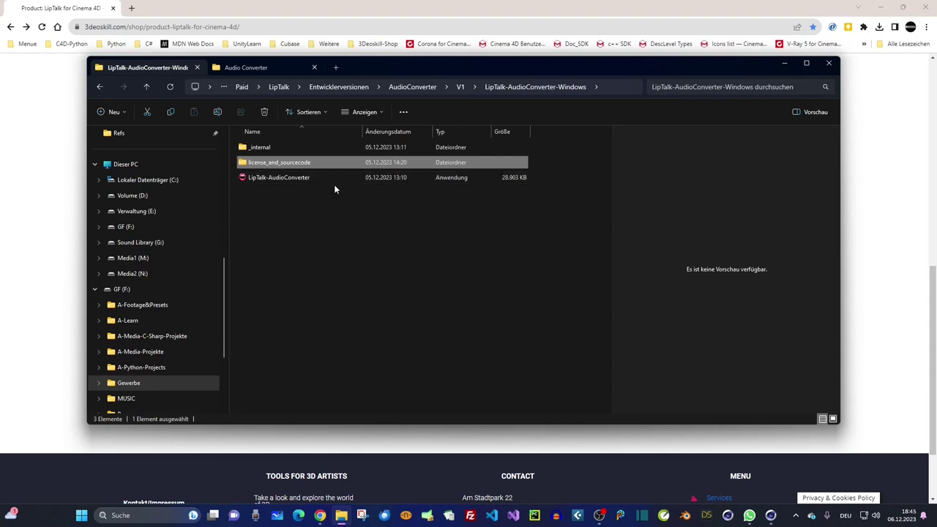
double_click(297, 179)
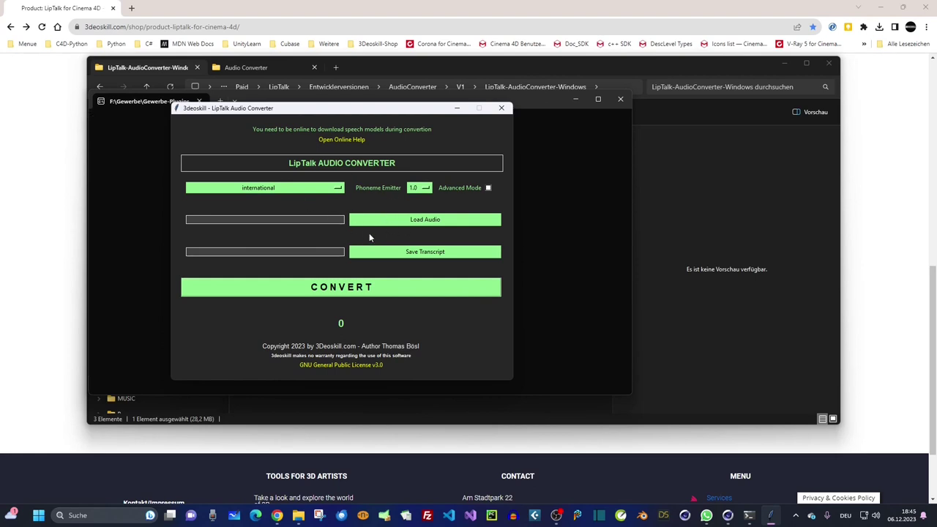
click(502, 108)
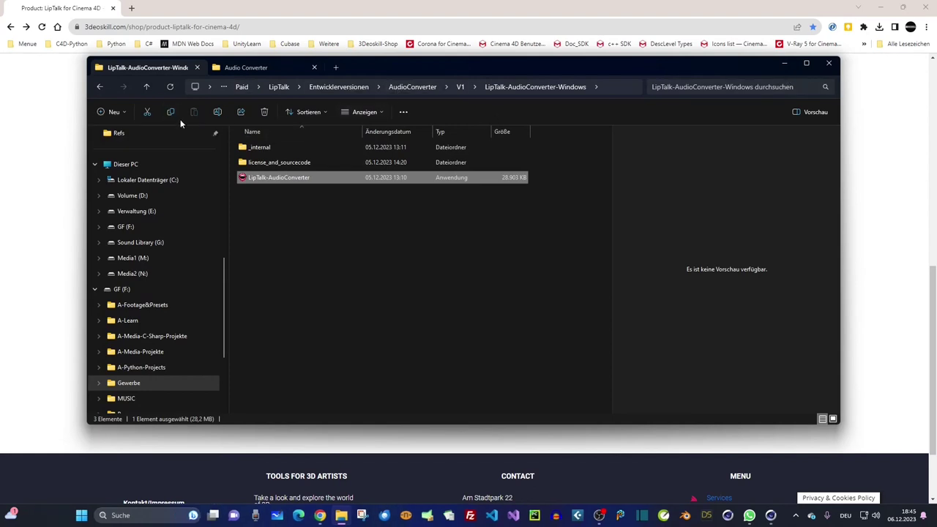
Step: Return File Explorer to the V1 folder and bring the LipTalk product page forward
click(152, 86)
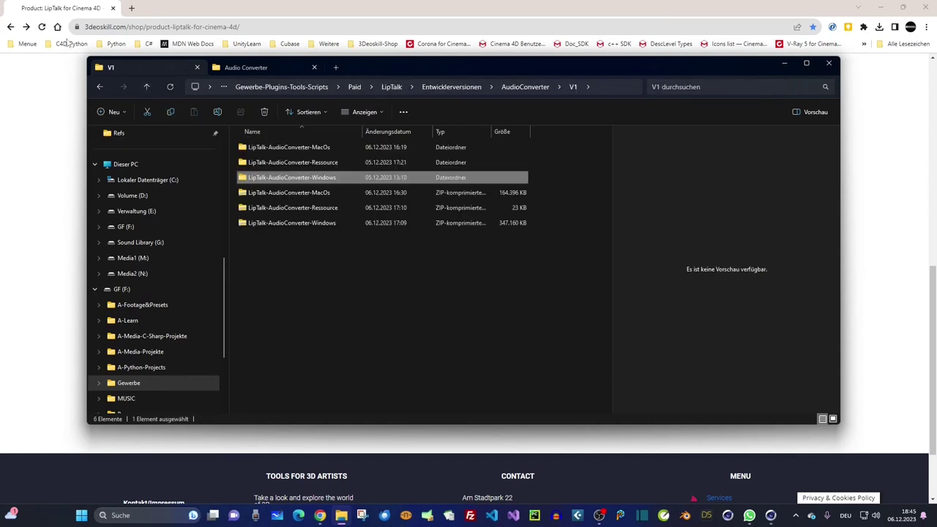
click(66, 9)
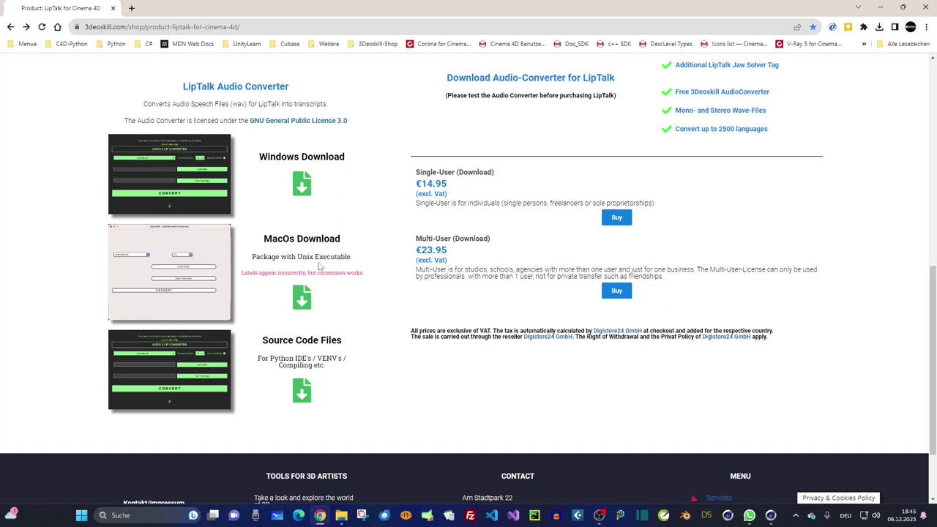
Step: Enlarge and close the macOS converter screenshot, then open winehq.org in a new tab
click(213, 266)
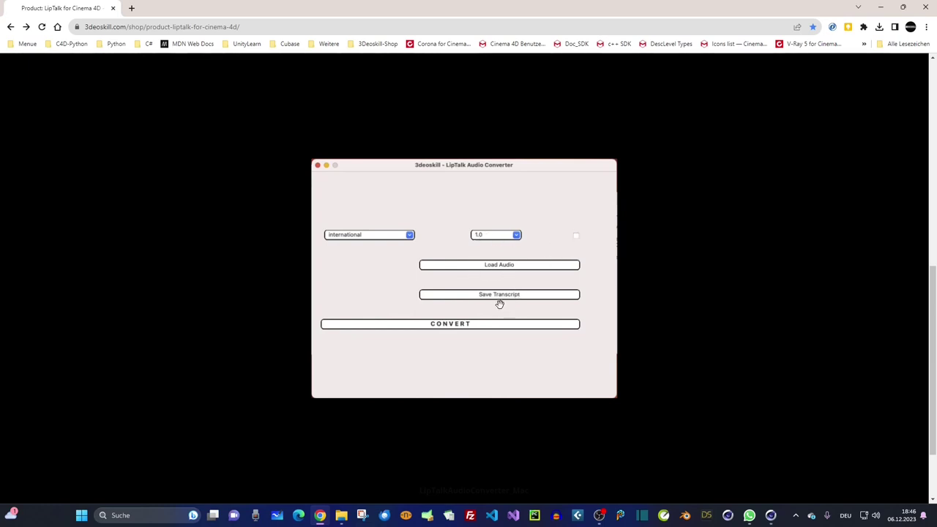
click(278, 121)
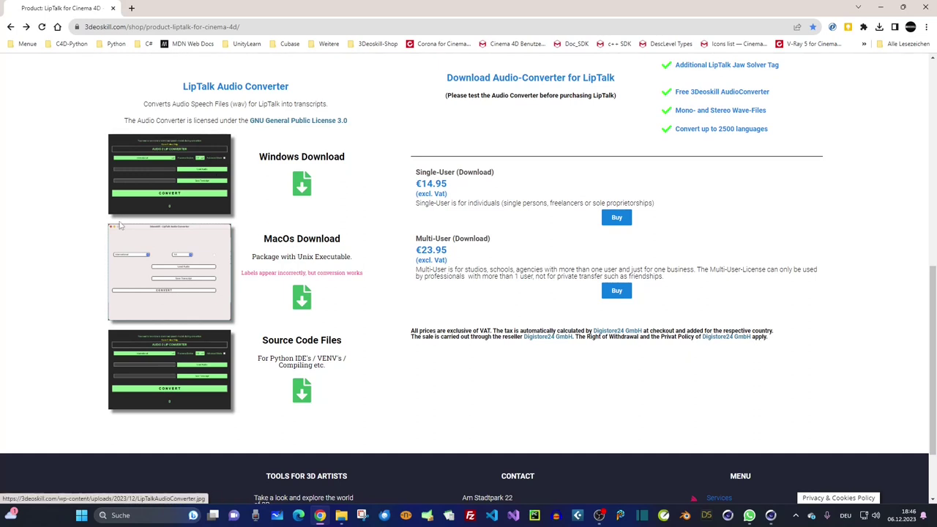
click(169, 272)
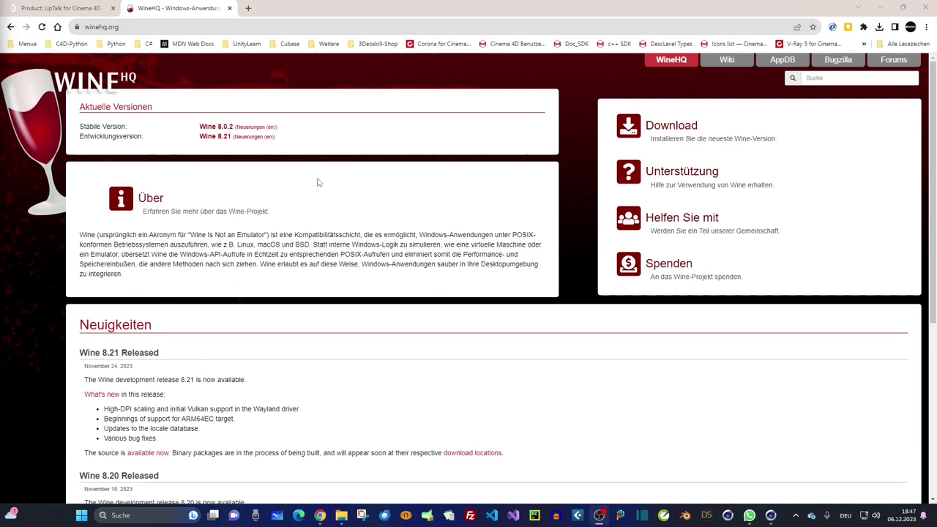
Step: Switch back to the 'Product: LipTalk for Cinema 4D' tab and bring up File Explorer's V1 folder
click(80, 9)
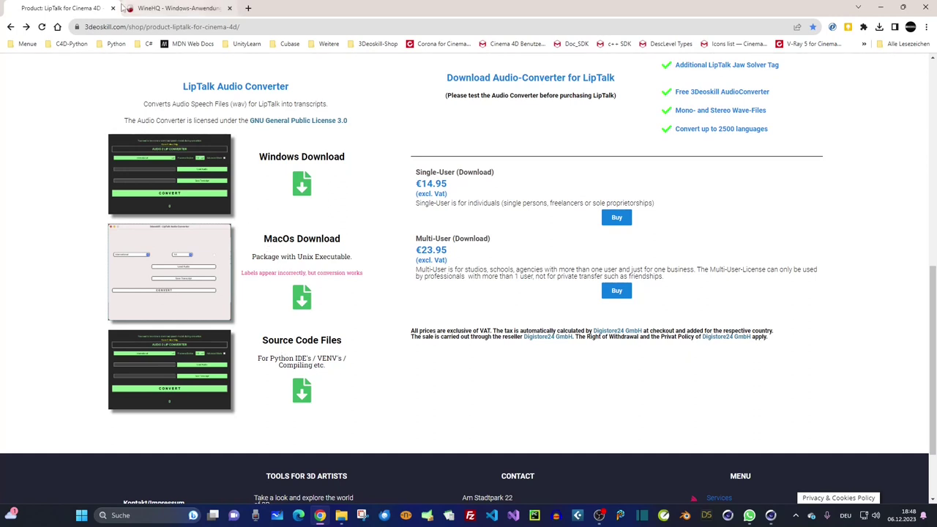
click(341, 515)
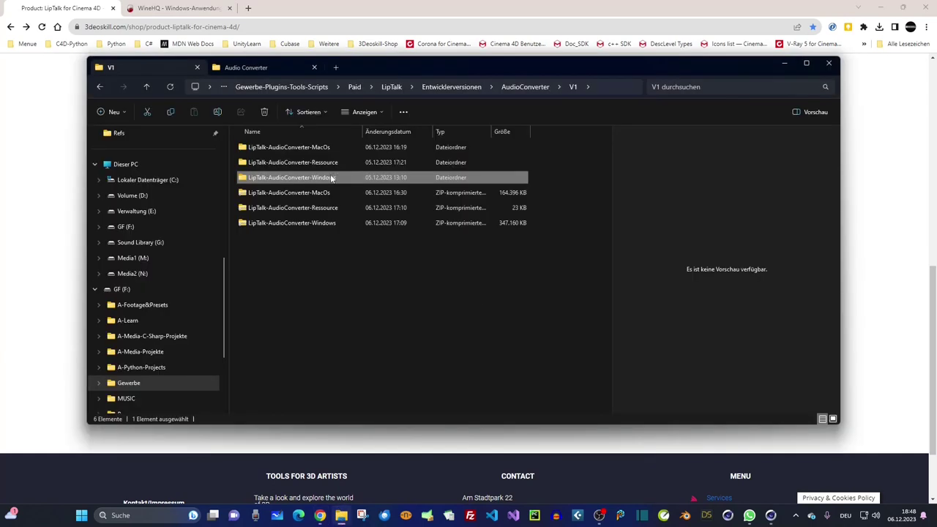
Step: Open the LipTalk-AudioConverter-Ressource folder, try the .py script, and dismiss the app chooser
double_click(295, 164)
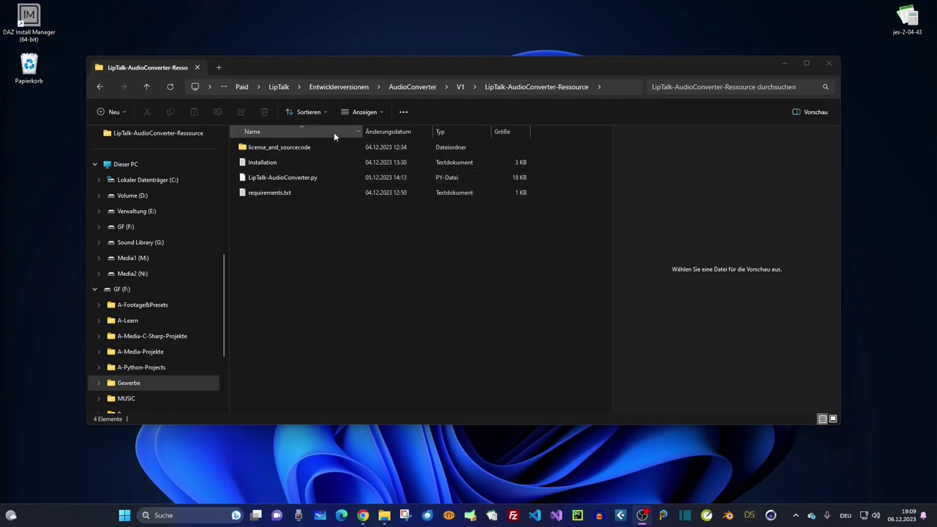
double_click(276, 177)
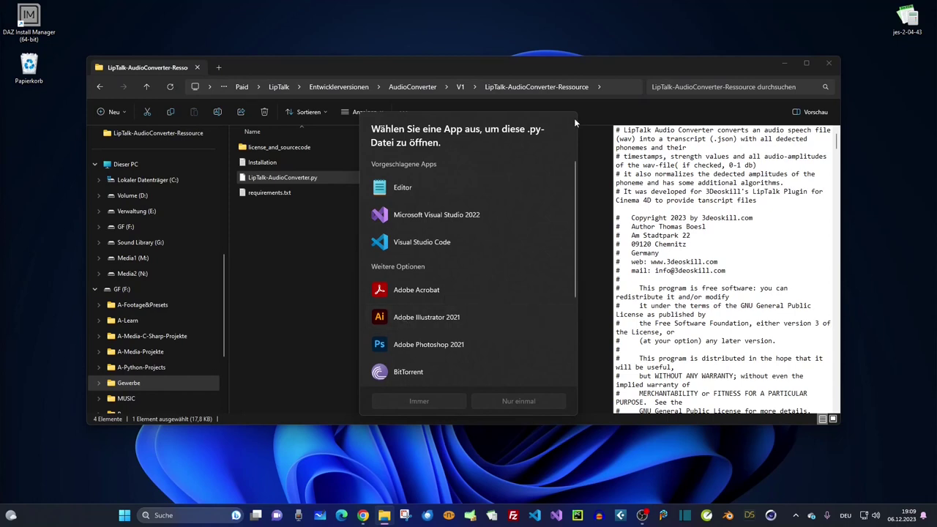
click(298, 267)
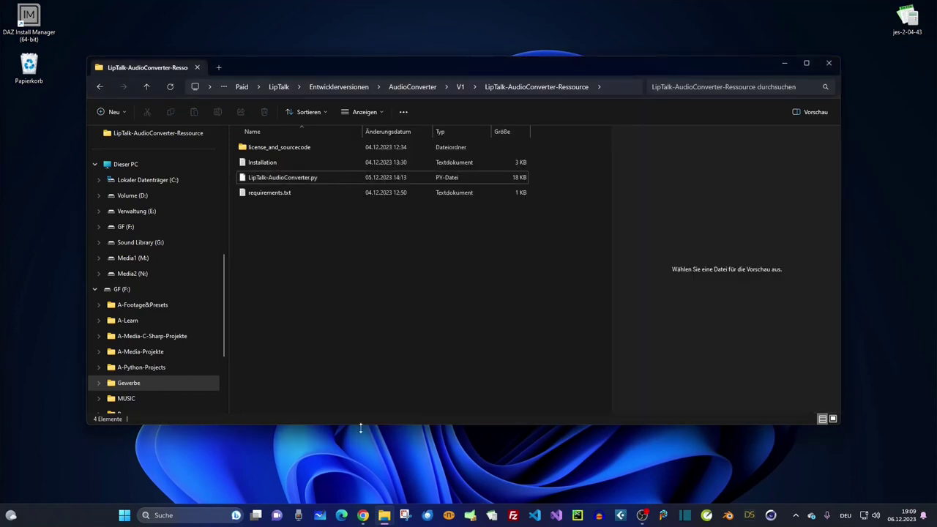
Step: In Chrome, open python.org's Python Releases for Windows page and look over the releases
click(363, 515)
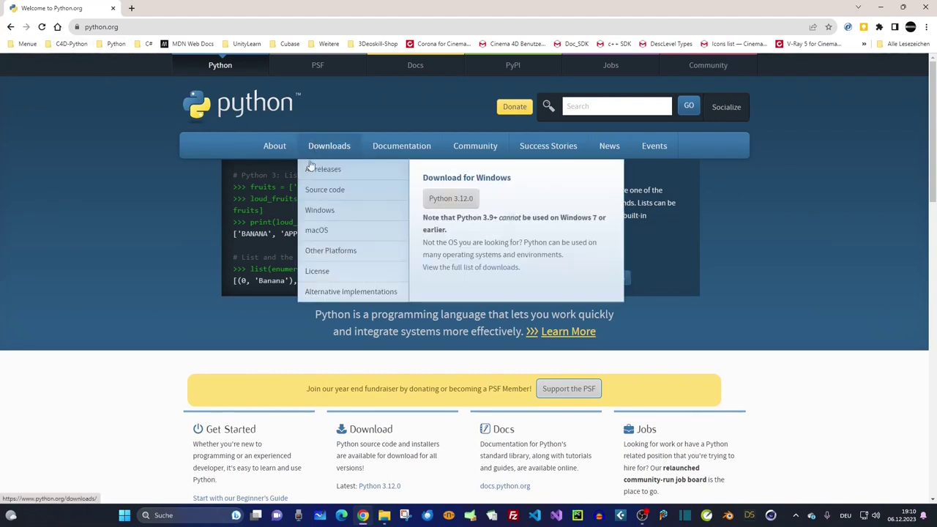
mouse_move(329, 145)
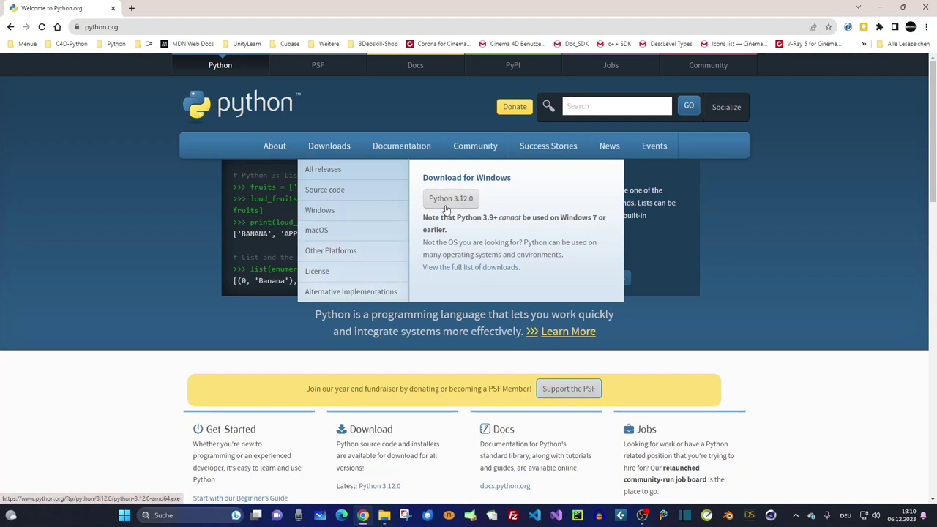
click(330, 218)
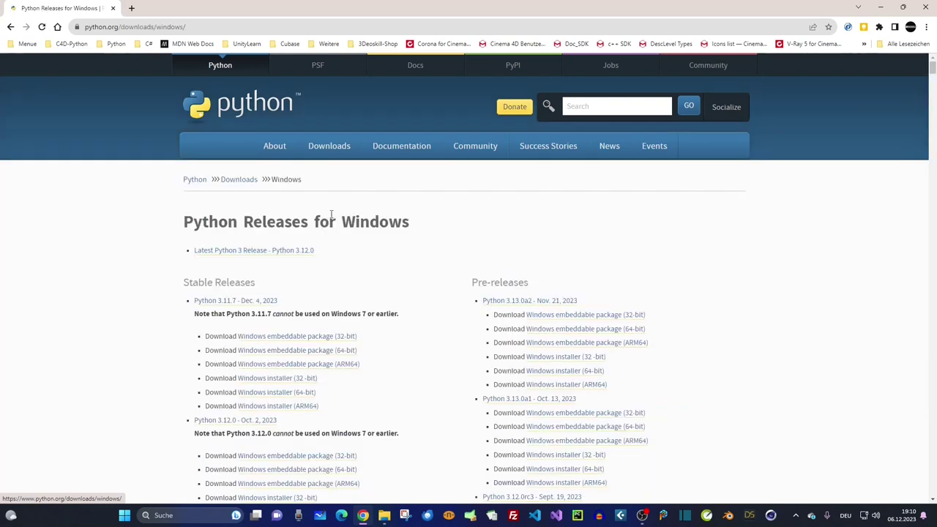
scroll(322, 256, down, 3)
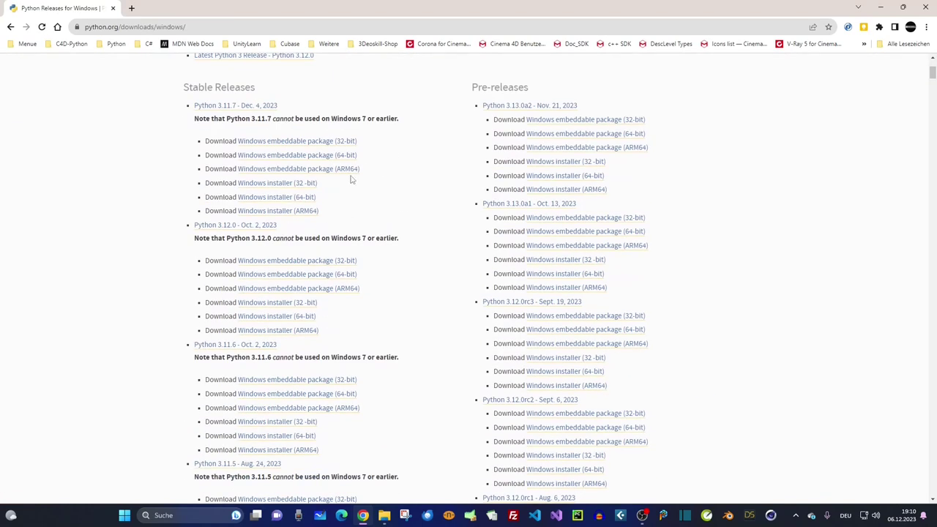
scroll(303, 189, up, 3)
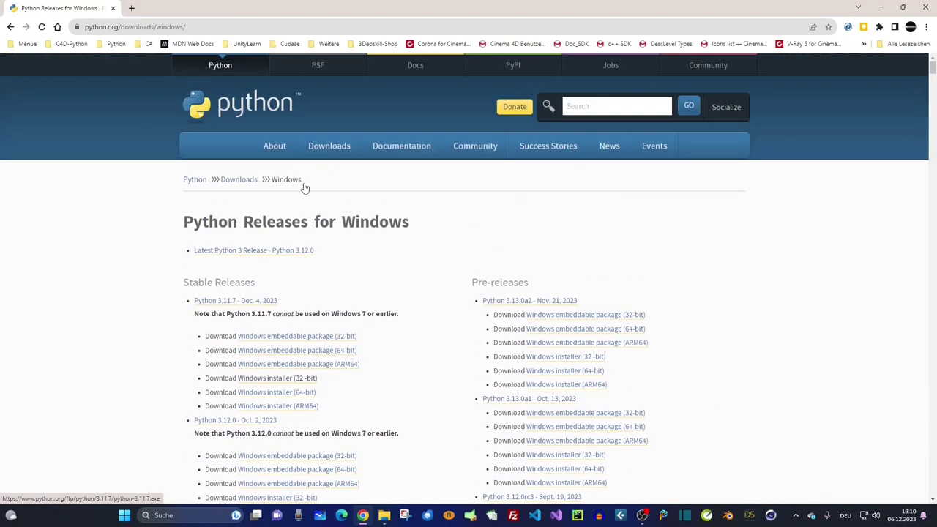
scroll(300, 212, down, 5)
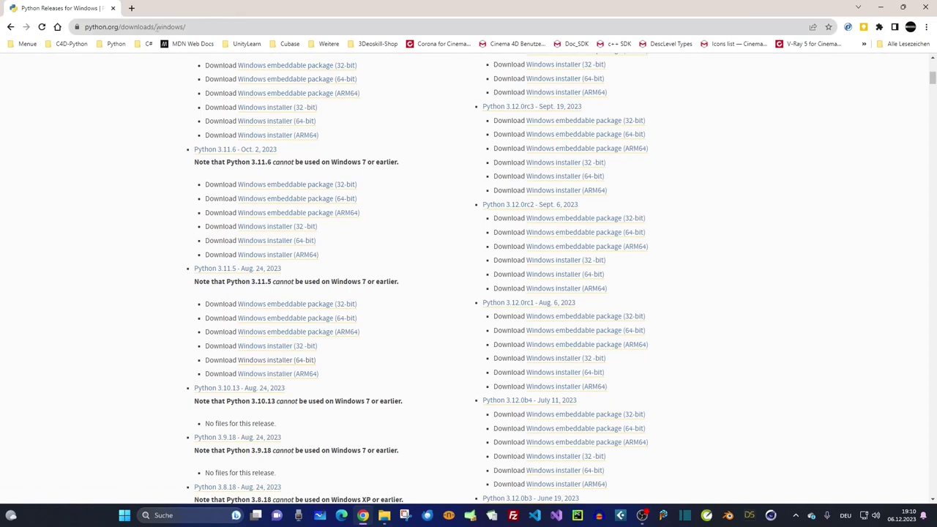
Step: Open Downloads in a new Explorer tab and launch the python-3.11.5-amd64 installer
click(384, 515)
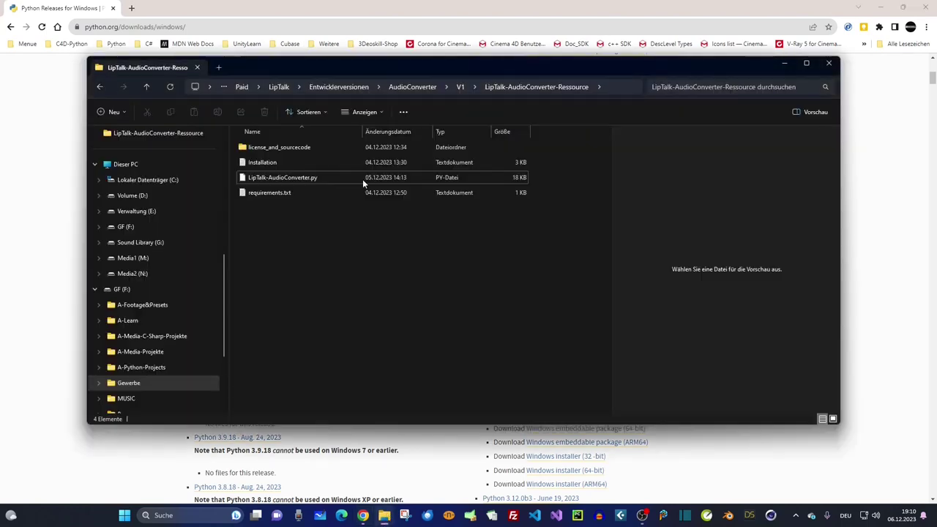
click(218, 68)
click(142, 181)
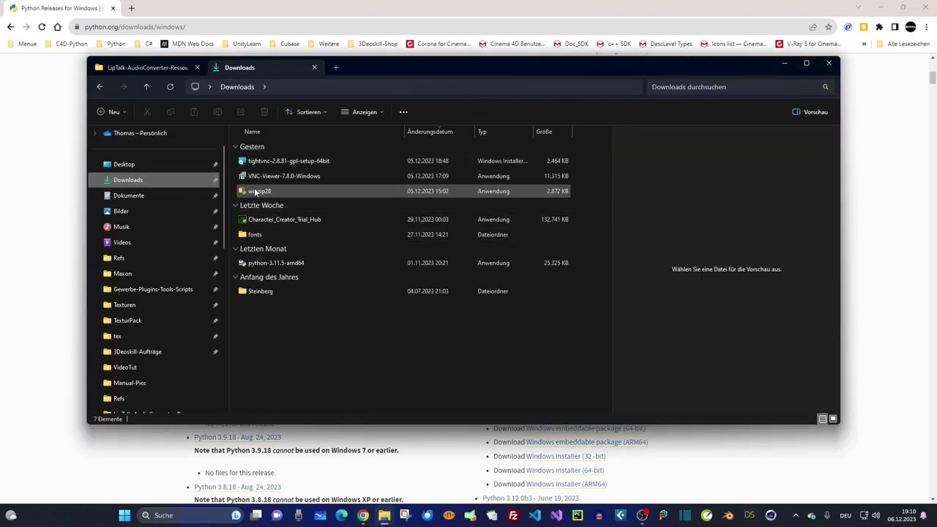
click(282, 263)
double_click(282, 264)
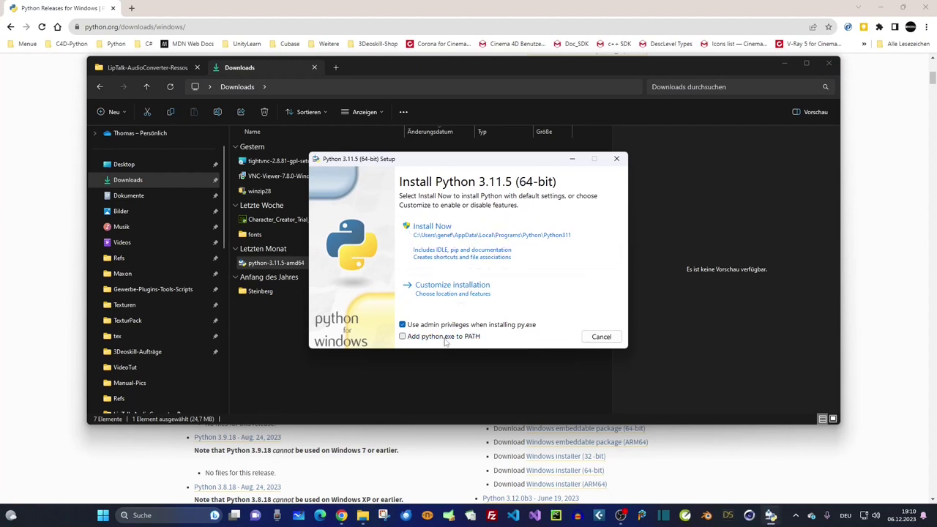
Step: Install Python 3.11.5 with python.exe added to PATH, then close the setup
click(402, 337)
click(443, 237)
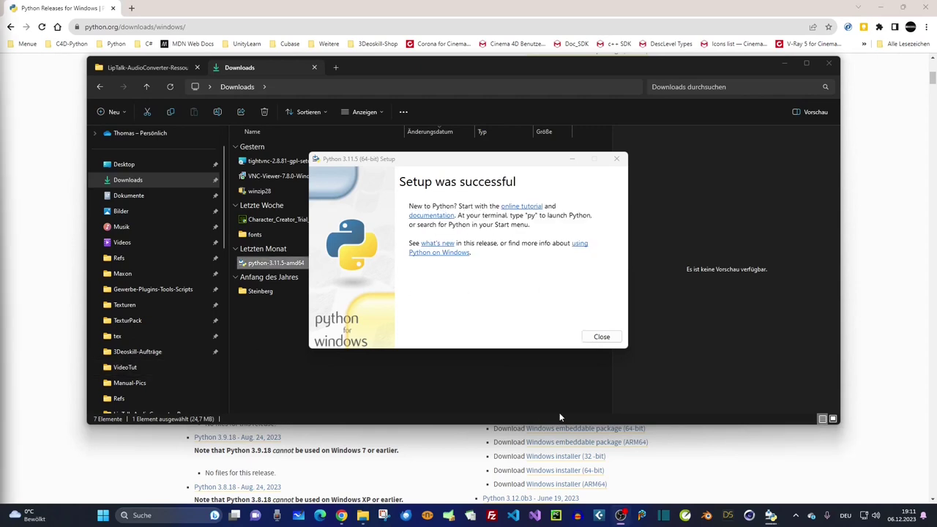
click(602, 337)
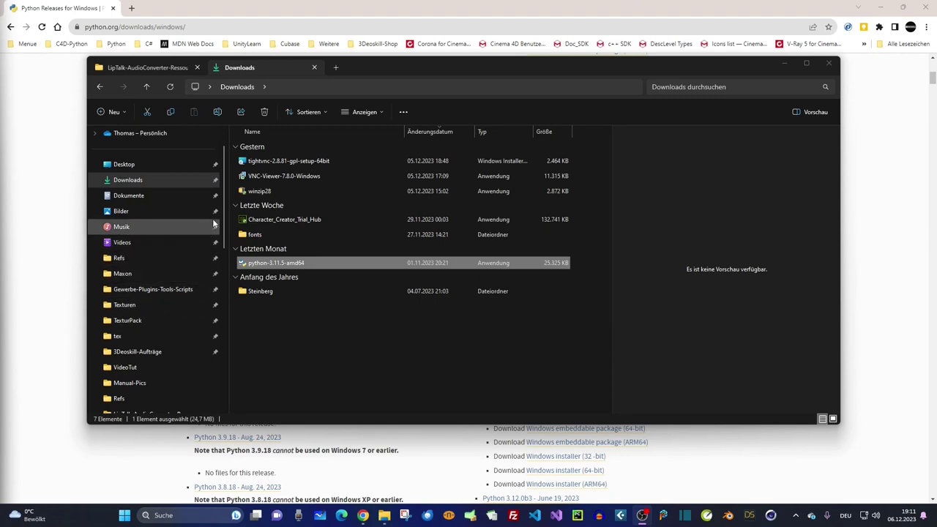
Step: Browse the C: drive's Benutzer folder into the personal user's home folder
scroll(174, 314, down, 8)
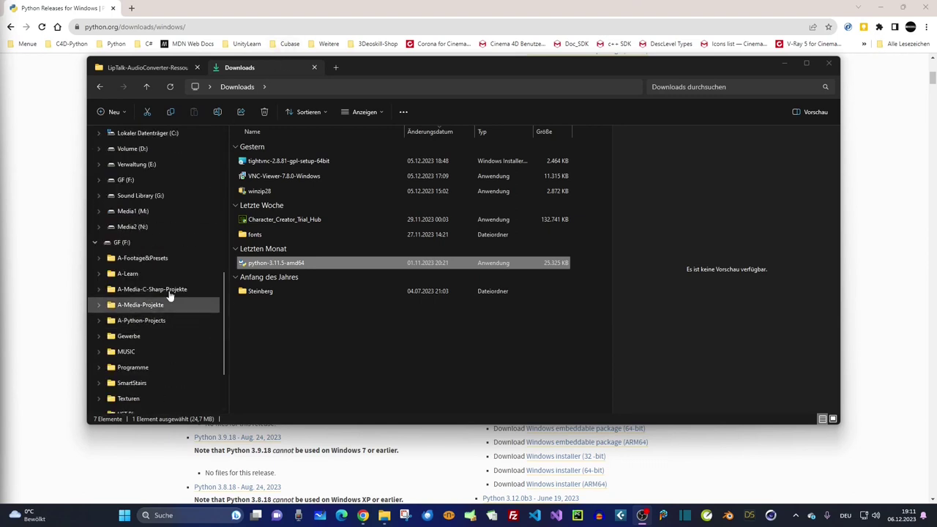
scroll(167, 303, up, 3)
click(121, 383)
click(166, 280)
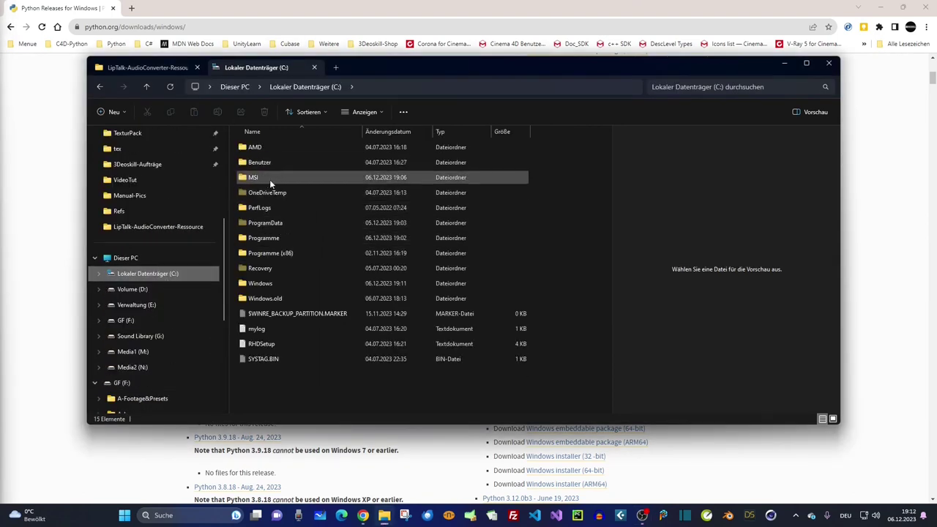
double_click(272, 160)
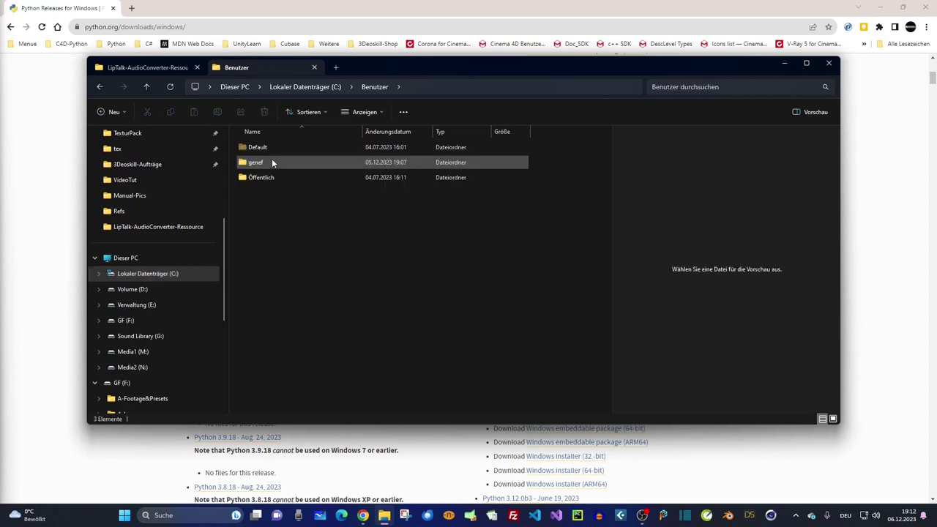
double_click(270, 148)
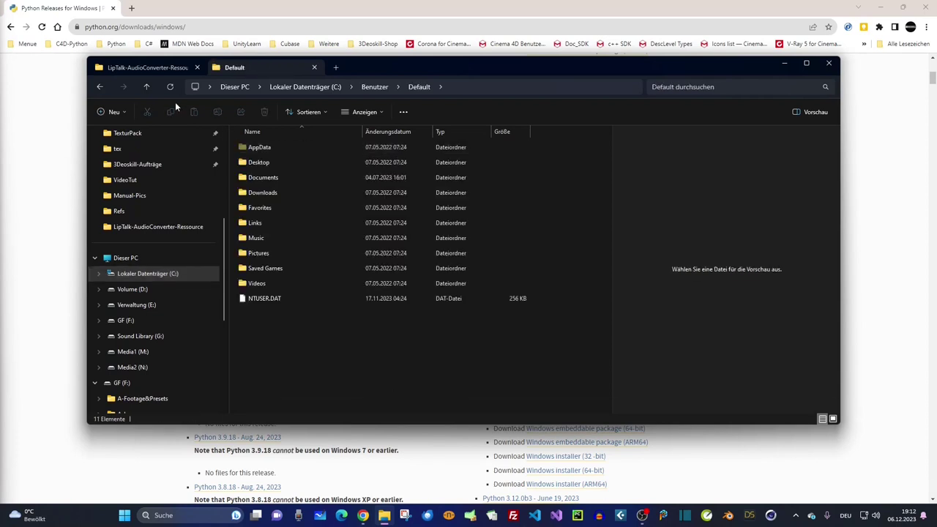
click(149, 86)
double_click(263, 161)
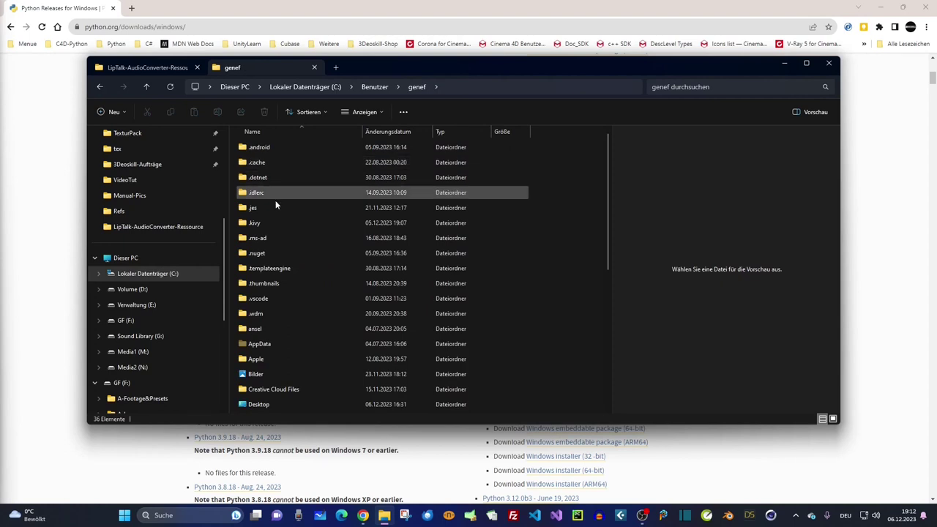
Step: Go through AppData\Local\Programs\Python to confirm the Python311 install folder exists
double_click(260, 343)
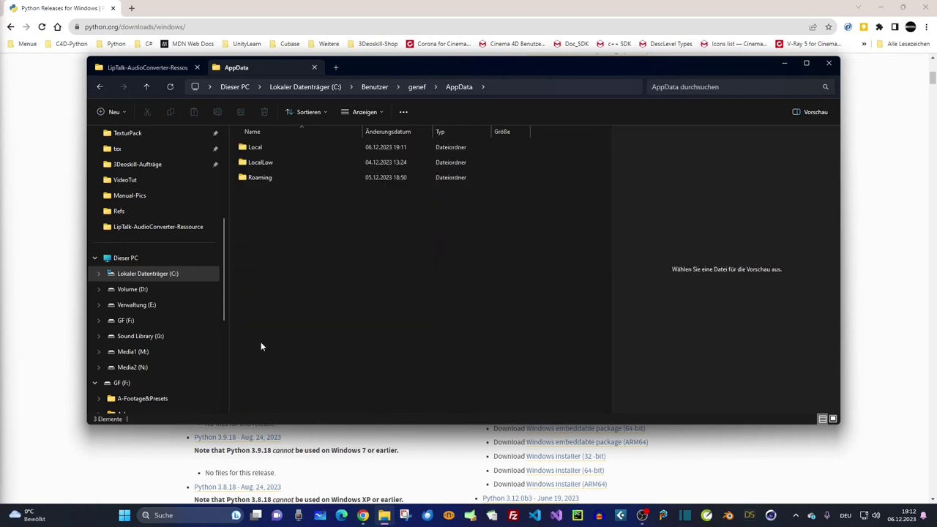
double_click(275, 149)
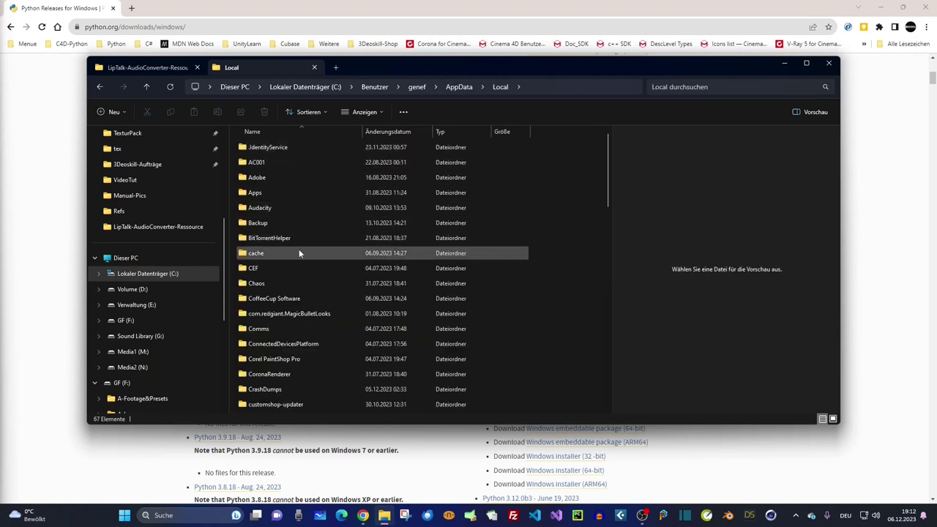
scroll(295, 283, down, 6)
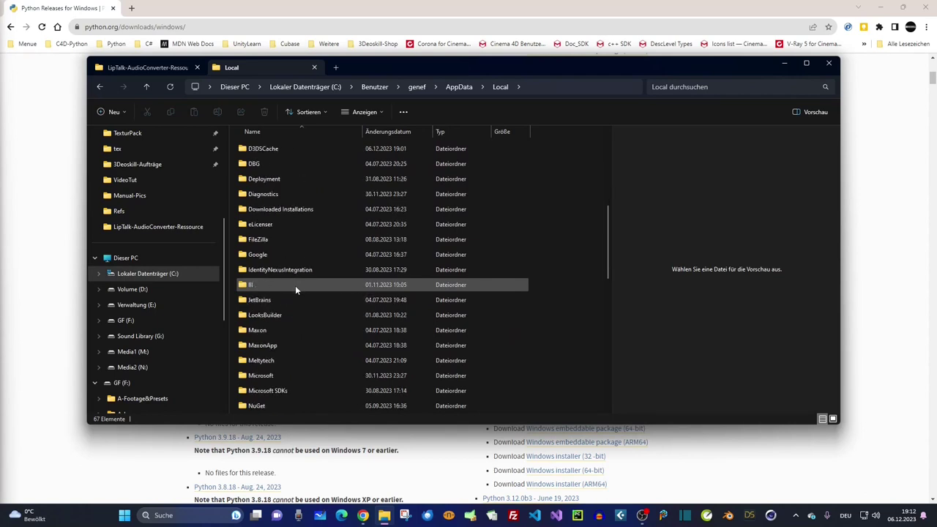
scroll(294, 285, down, 8)
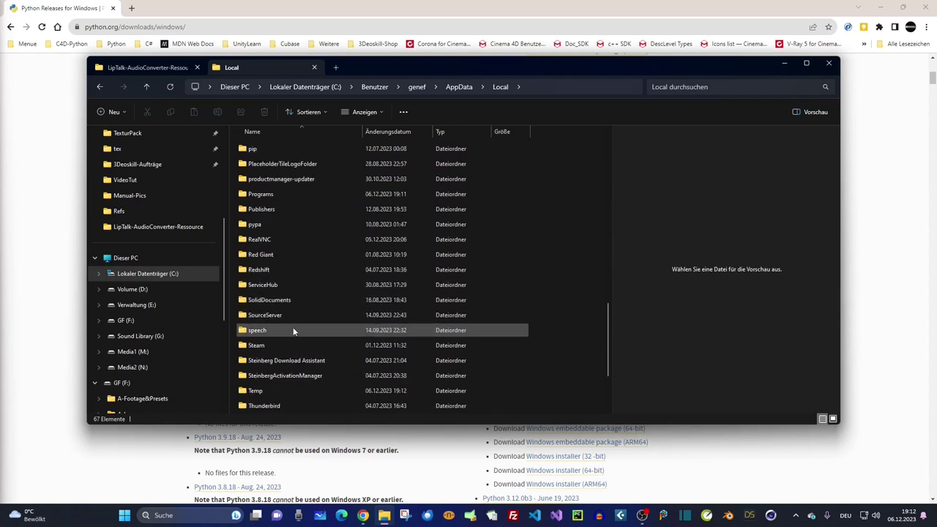
scroll(278, 286, down, 2)
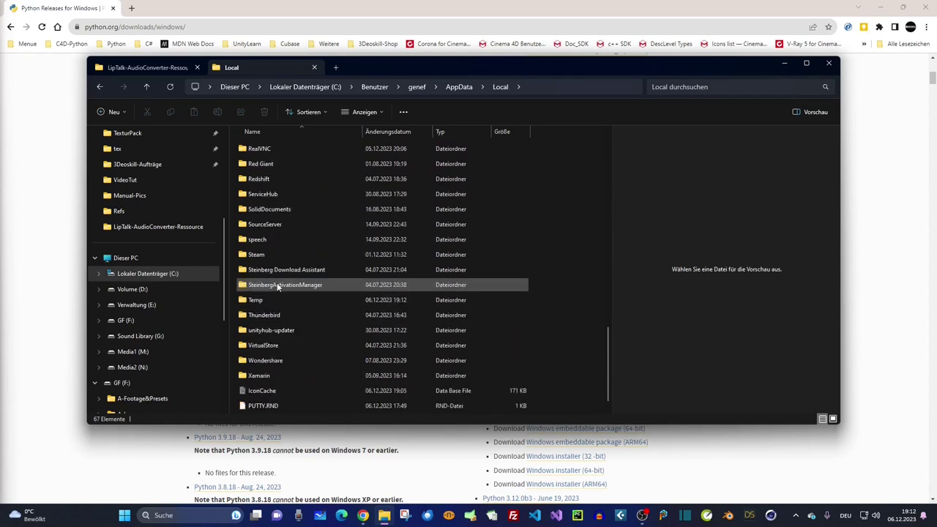
scroll(281, 303, up, 2)
double_click(264, 184)
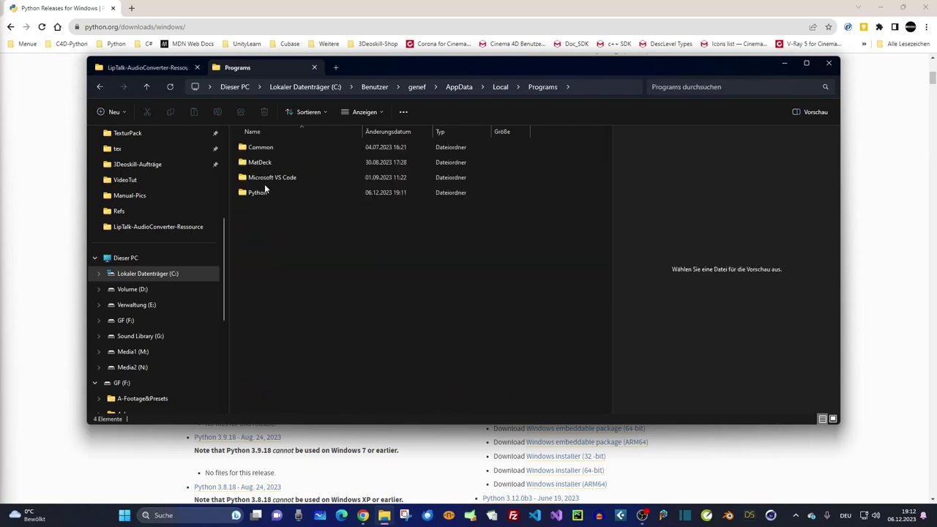
double_click(257, 194)
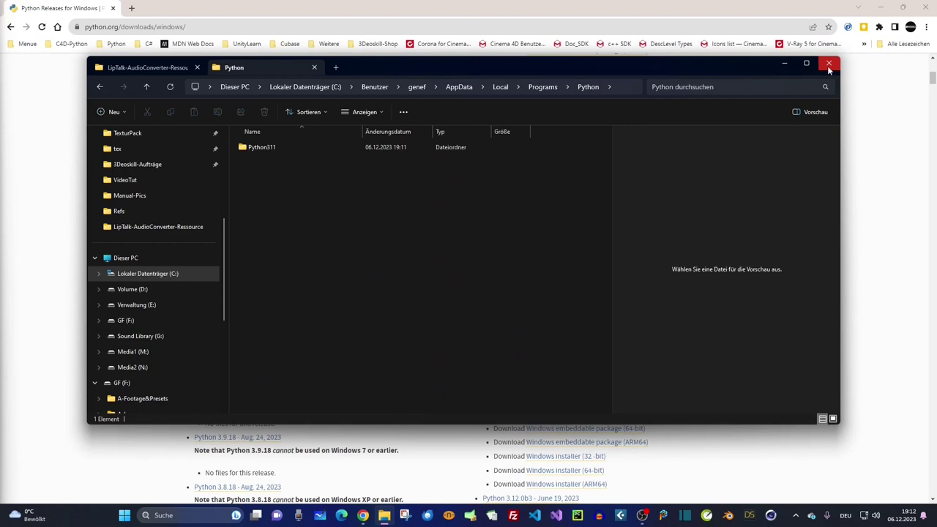
Step: Close the Python tab, minimize Explorer, and rearrange windows to show the Ressource folder
click(314, 67)
click(783, 63)
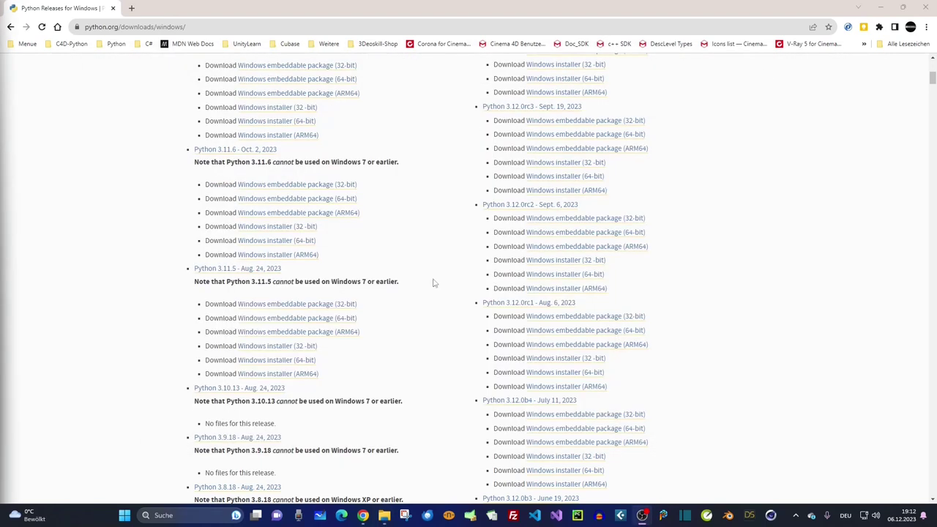
click(384, 515)
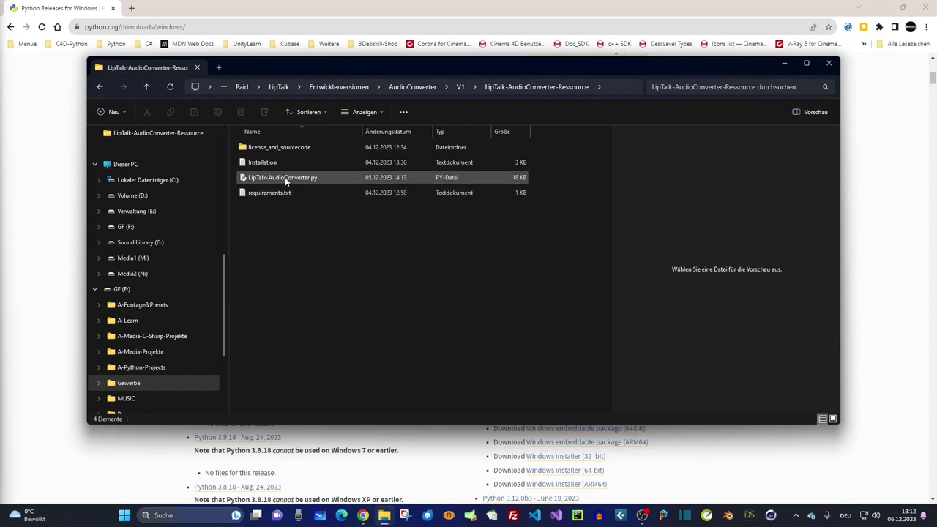
click(883, 9)
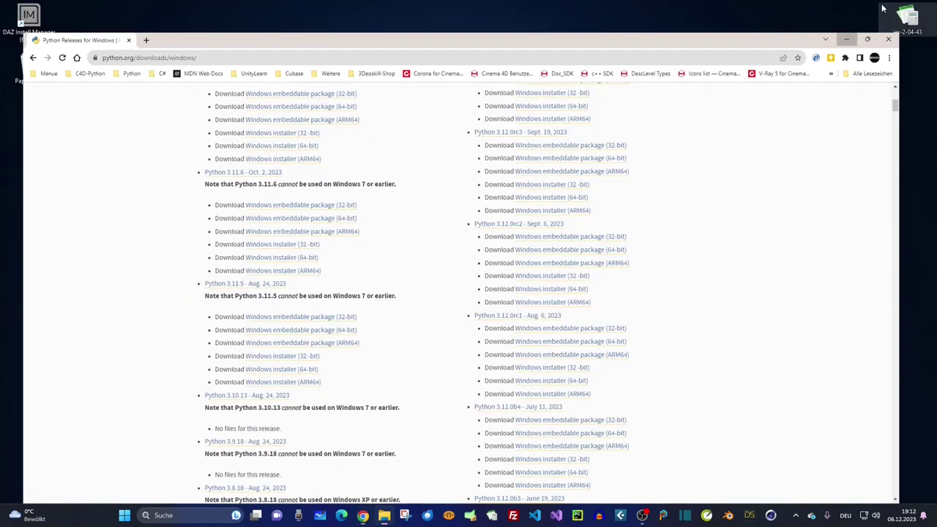
click(846, 38)
Step: Run LipTalk-AudioConverter.py and position the converter window
double_click(333, 180)
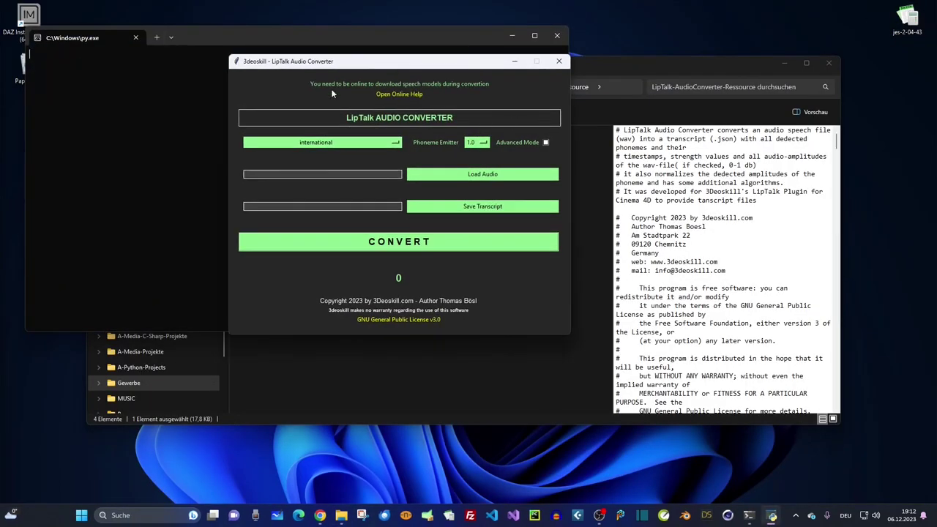
drag(346, 65, 391, 42)
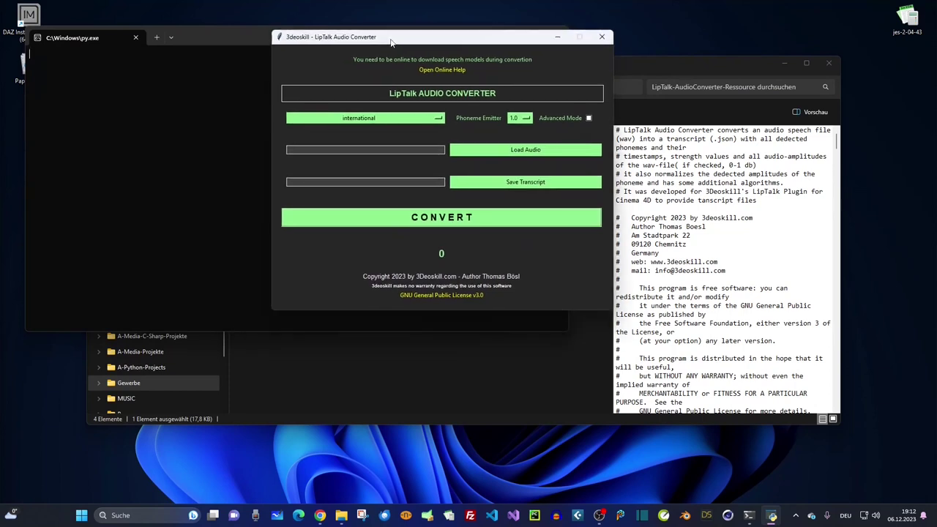
drag(390, 43, 386, 53)
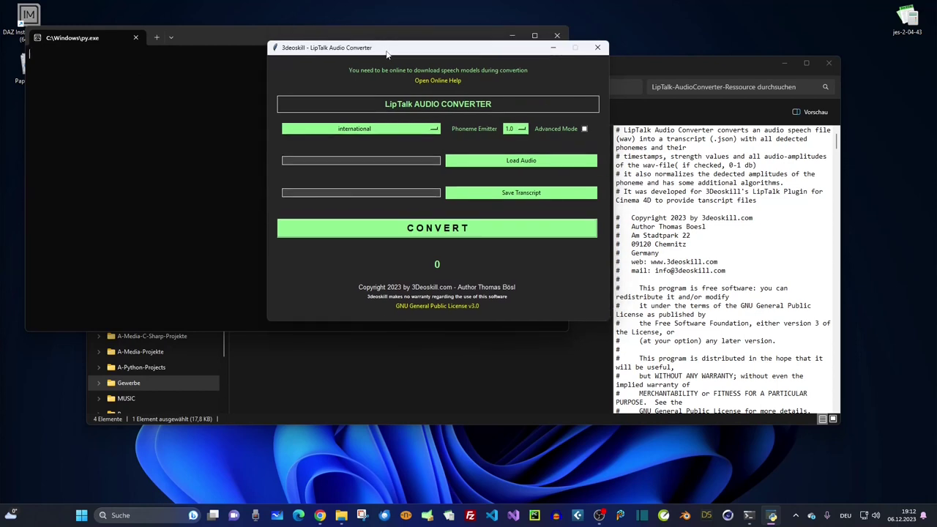
drag(387, 54, 358, 55)
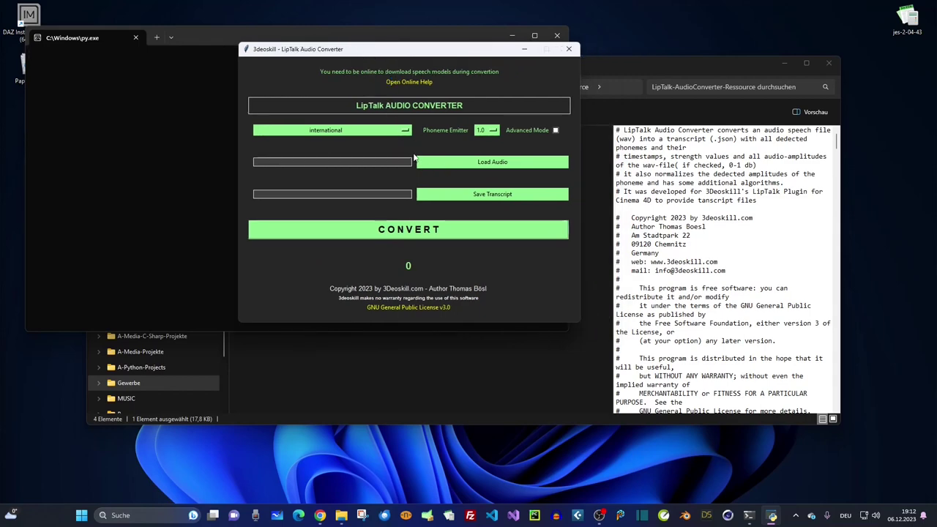
Step: Load and convert Spanish_Female_normal.wav, see the 'allosaurus' ModuleNotFoundError, then close the converter
click(464, 163)
scroll(478, 208, down, 10)
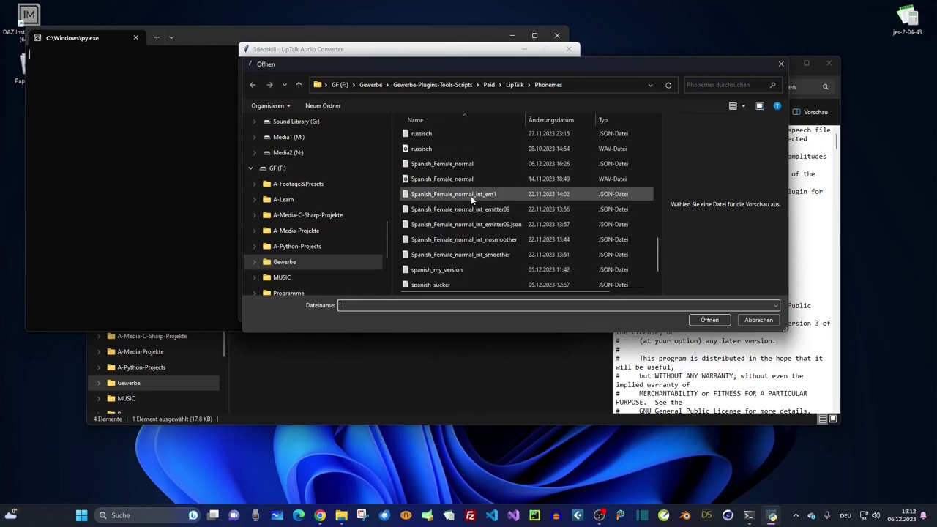
click(427, 178)
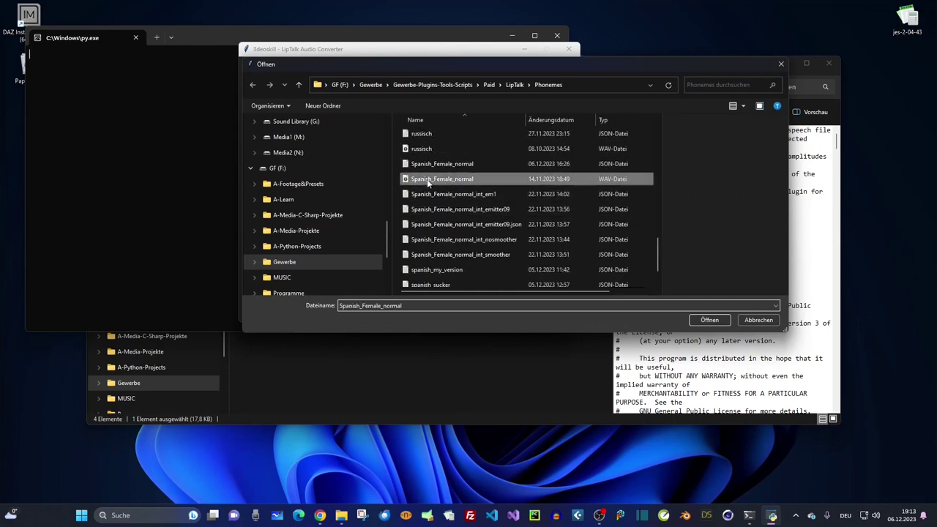
click(709, 320)
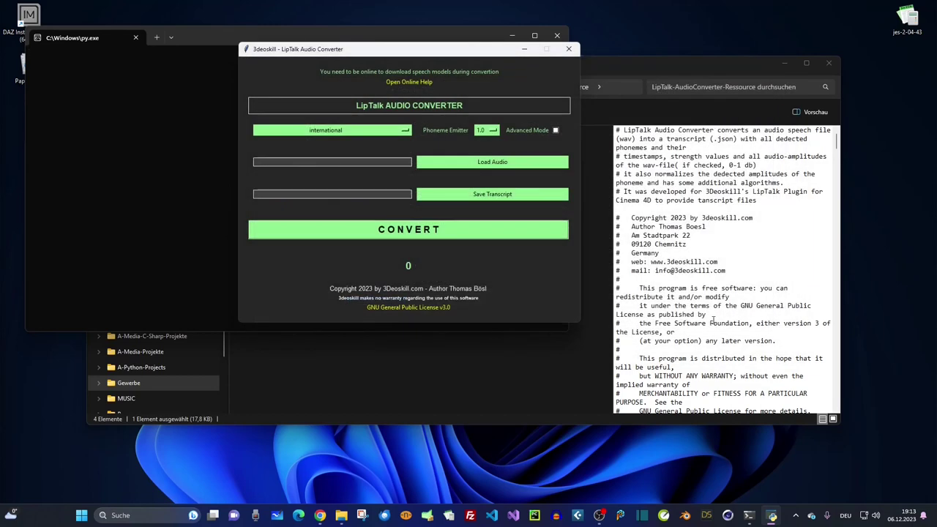
click(386, 229)
drag(291, 50, 407, 80)
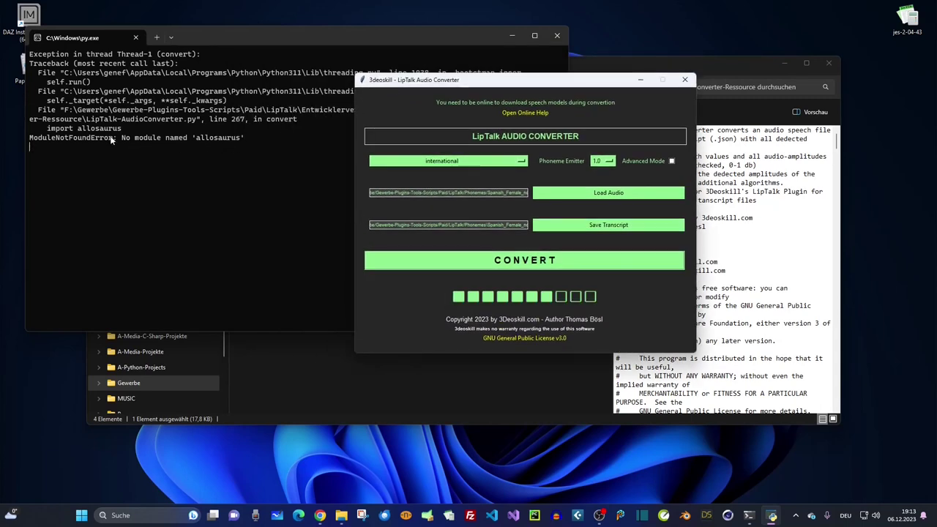
click(684, 79)
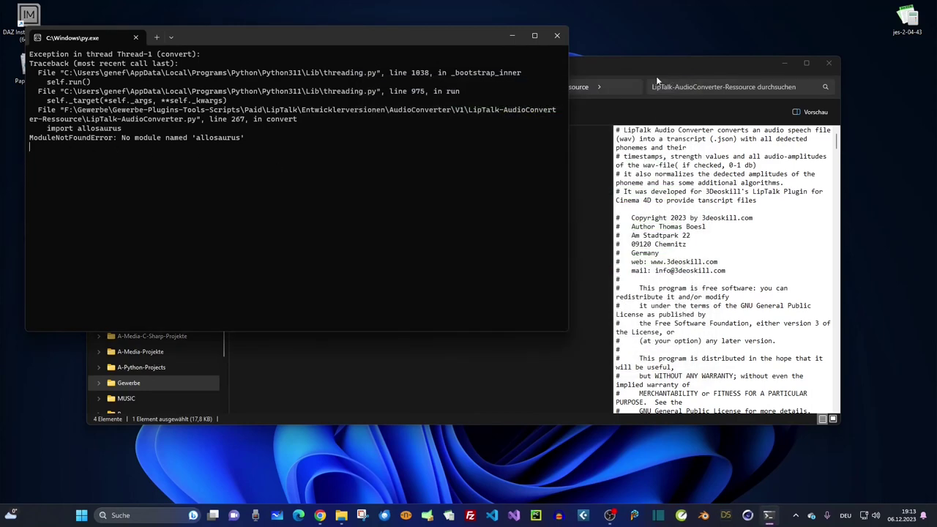
Step: Close the py.exe error console and launch Command Prompt from a 'cmd' Start search
click(556, 37)
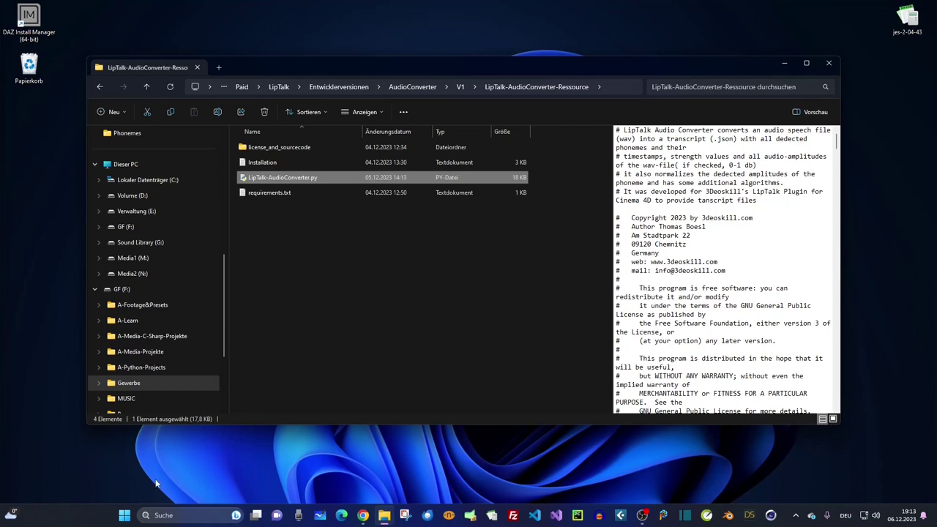
click(124, 515)
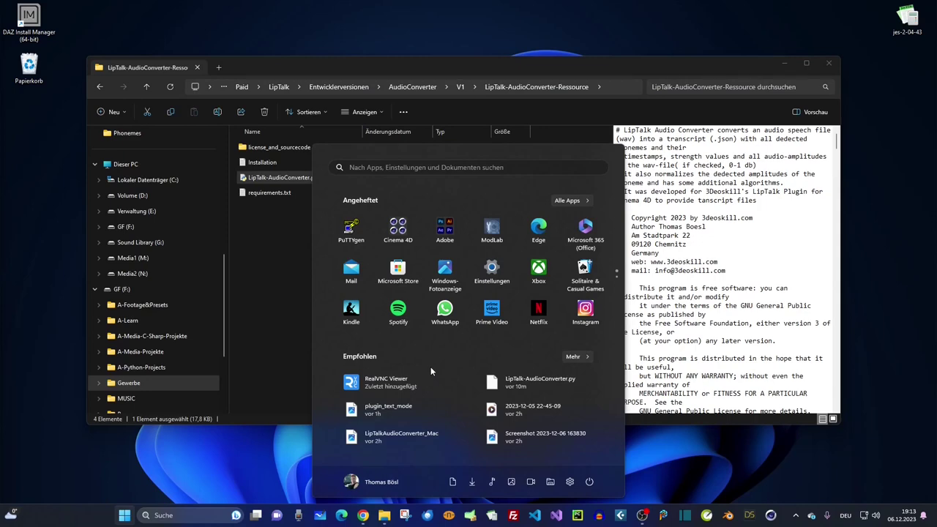
text(cmd)
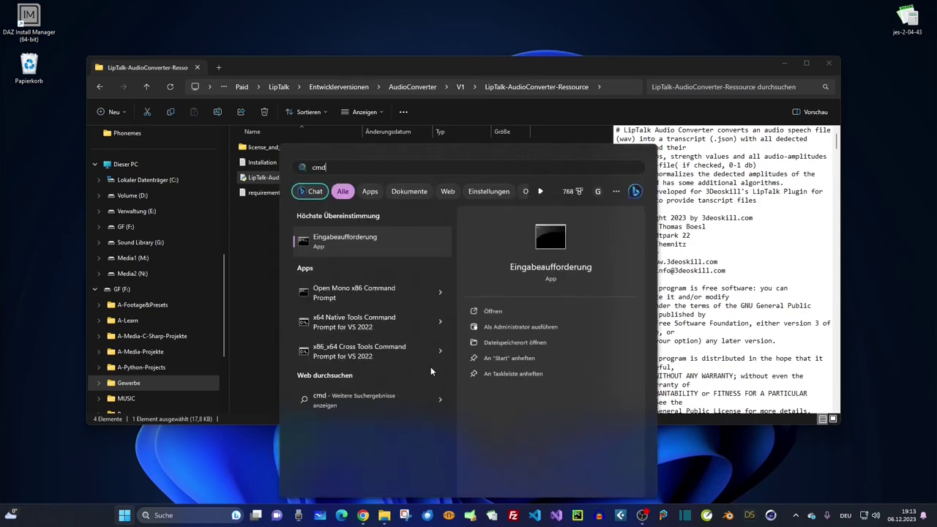
click(360, 245)
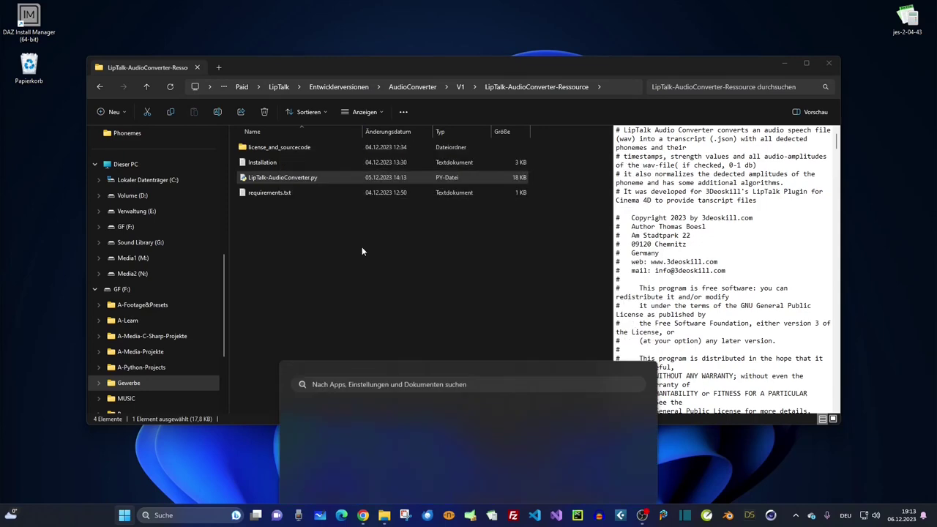
drag(305, 95, 432, 139)
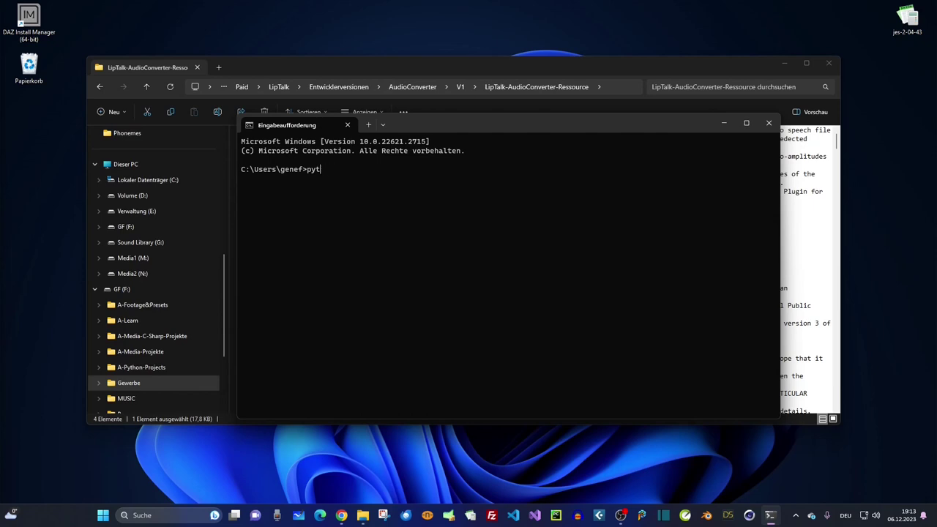
Step: Run python3 -m pip install allosaurus in the Command Prompt
key(BackSpace)
key(BackSpace)
key(BackSpace)
text(pip install allo)
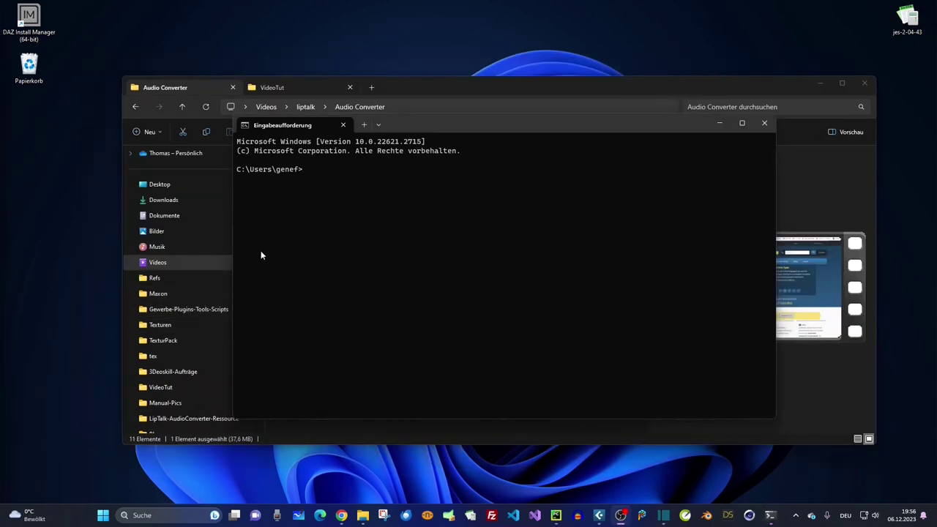
click(310, 173)
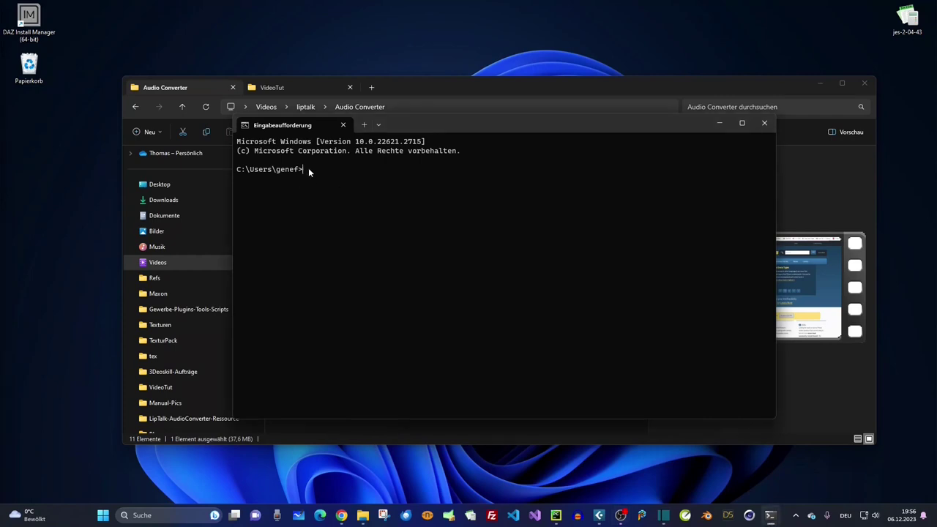
text(pyth)
text(python3 pip install allosaurus)
key(BackSpace)
key(BackSpace)
key(BackSpace)
key(BackSpace)
key(BackSpace)
key(BackSpace)
key(BackSpace)
key(BackSpace)
key(BackSpace)
key(BackSpace)
key(BackSpace)
key(BackSpace)
key(BackSpace)
key(BackSpace)
key(BackSpace)
key(BackSpace)
key(BackSpace)
key(BackSpace)
key(BackSpace)
key(BackSpace)
text(-m pip install allosaure)
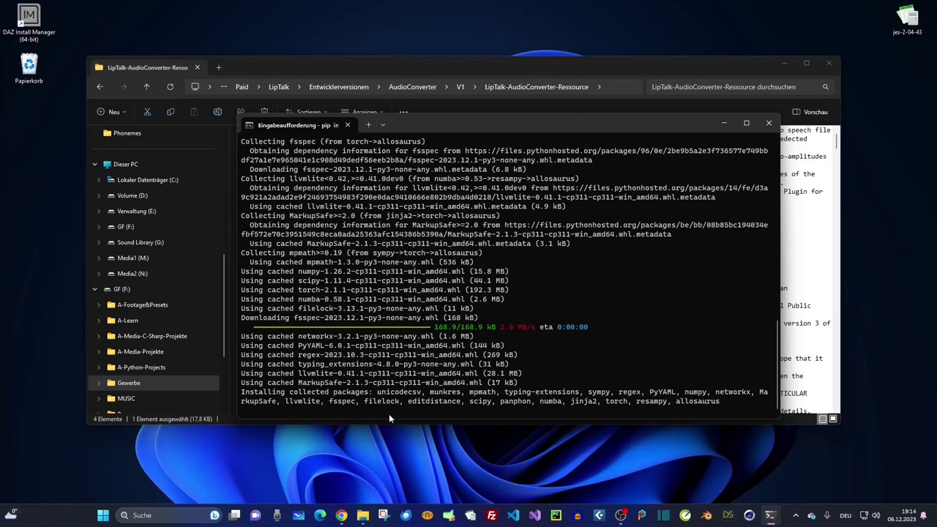
Step: In a new Explorer tab, go to Programs\Python\Python311
click(362, 515)
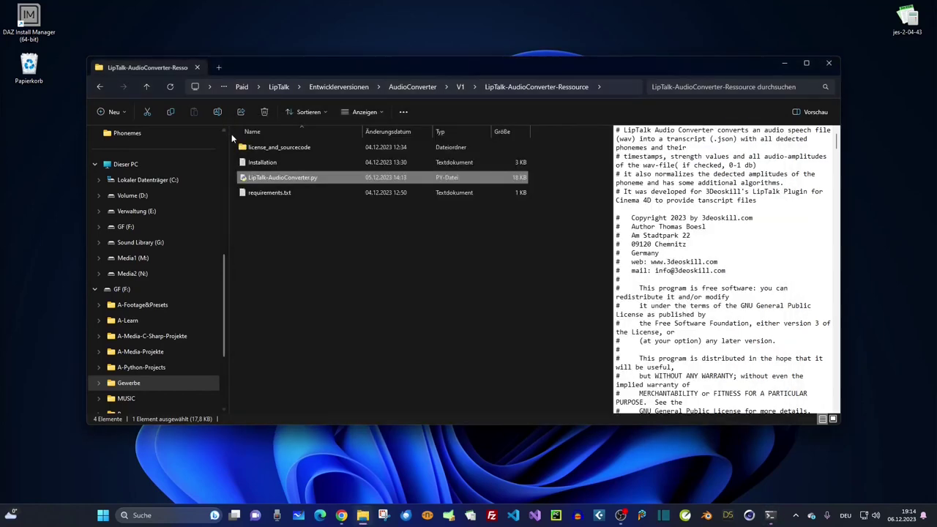
click(219, 67)
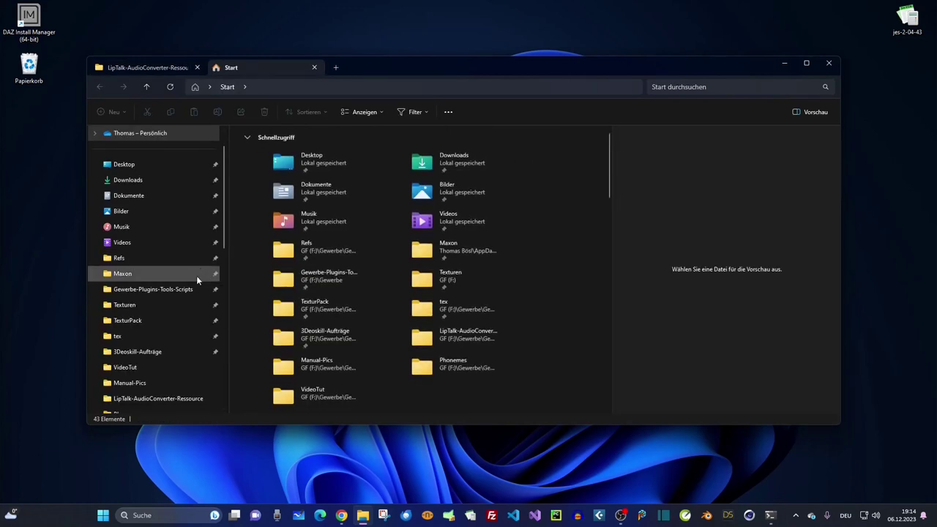
scroll(173, 347, down, 4)
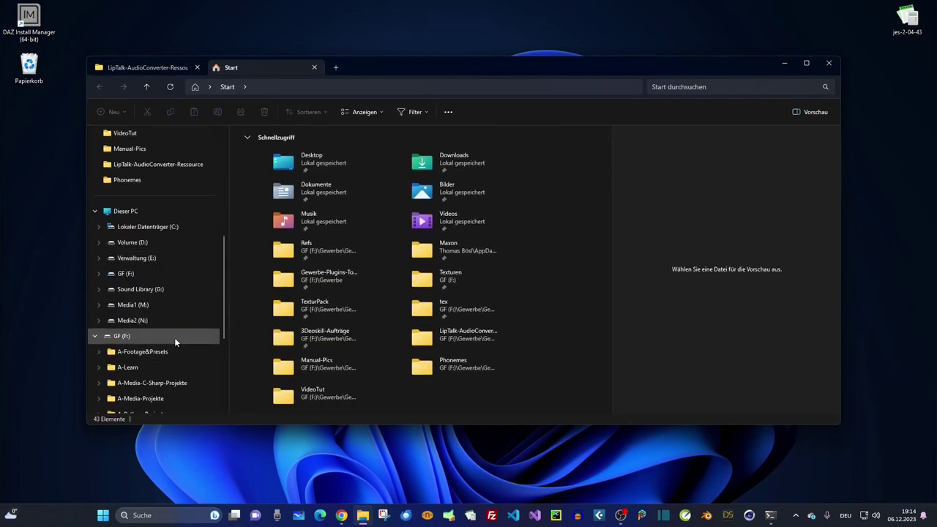
click(147, 226)
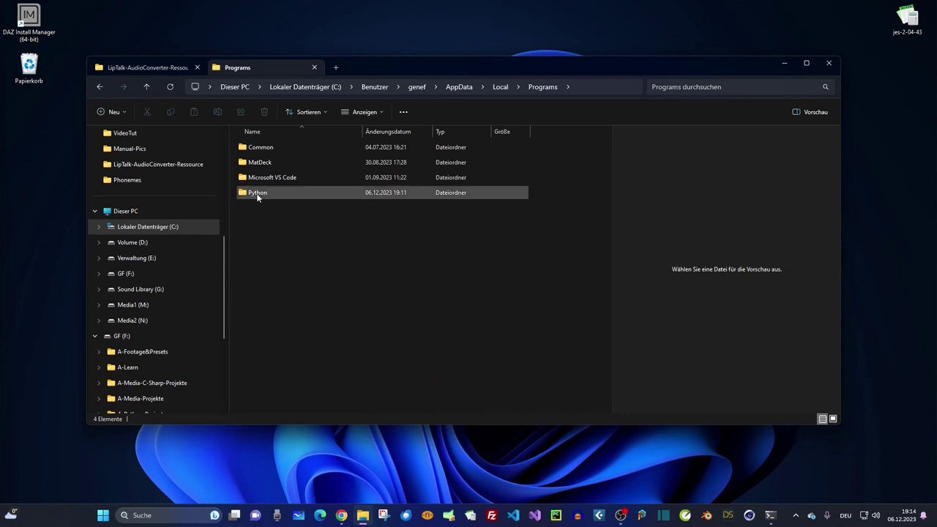
double_click(255, 196)
double_click(264, 147)
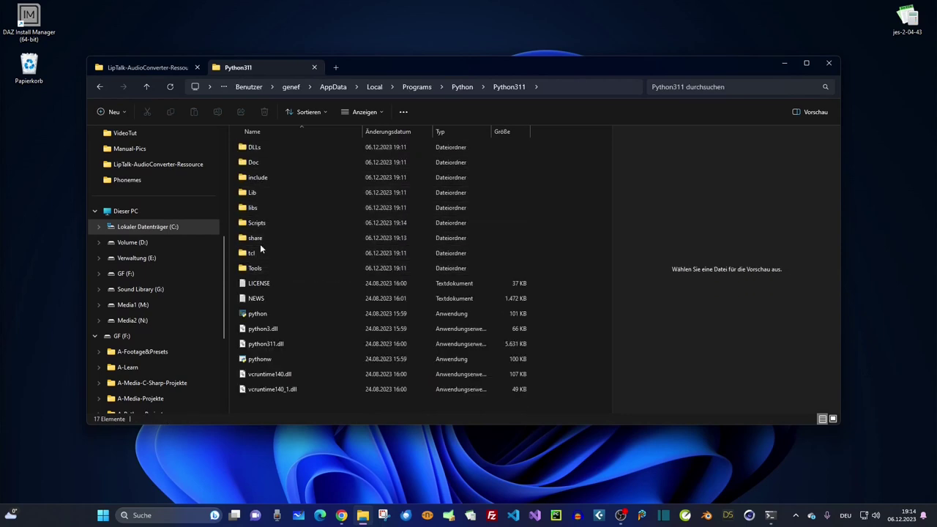
Step: Check Lib\site-packages for allosaurus, torch, numpy and scipy, then close that tab
double_click(253, 193)
scroll(254, 193, down, 5)
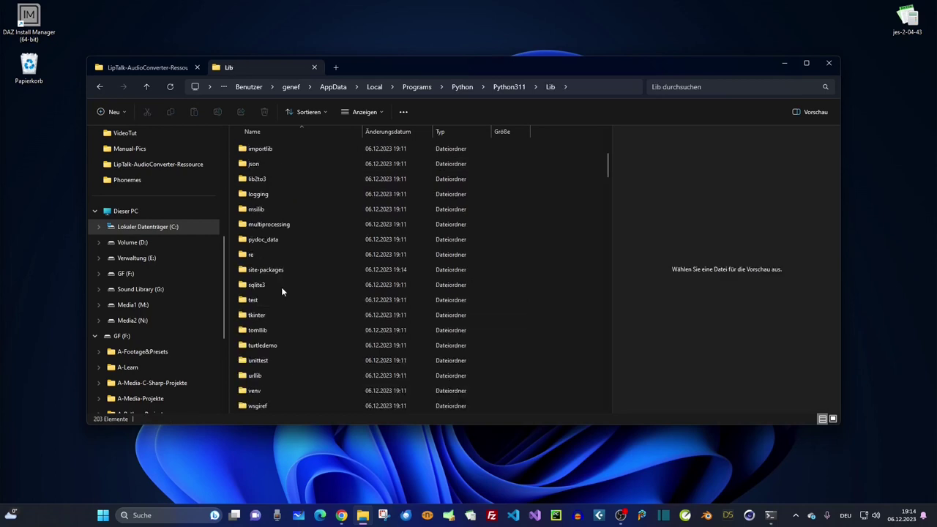
double_click(276, 270)
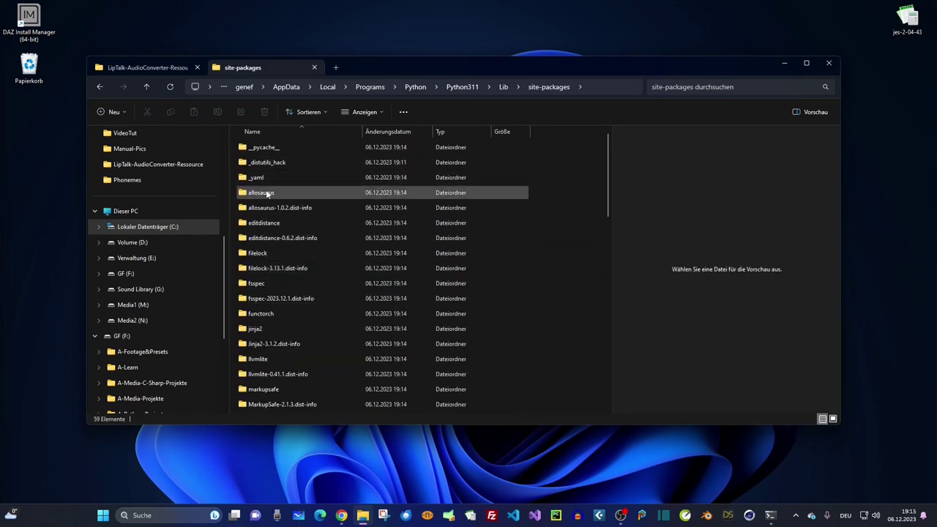
scroll(260, 241, down, 2)
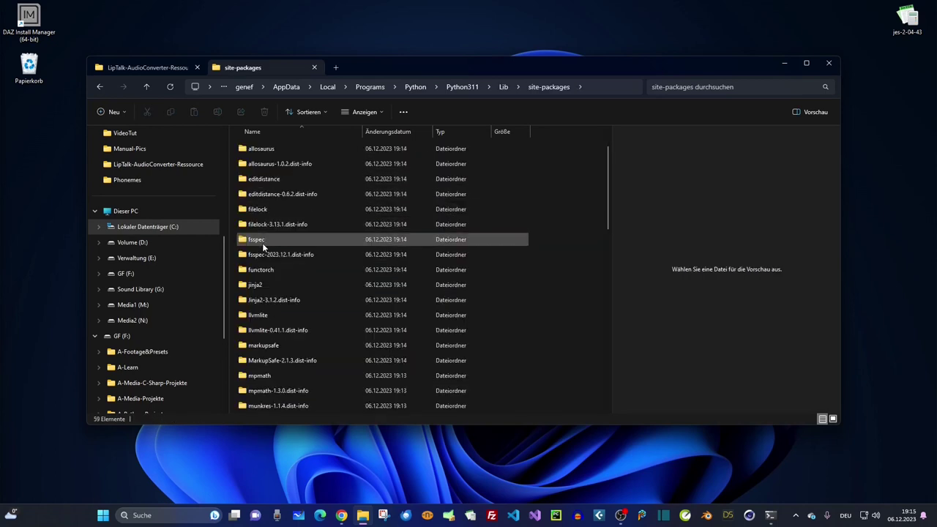
scroll(285, 271, down, 12)
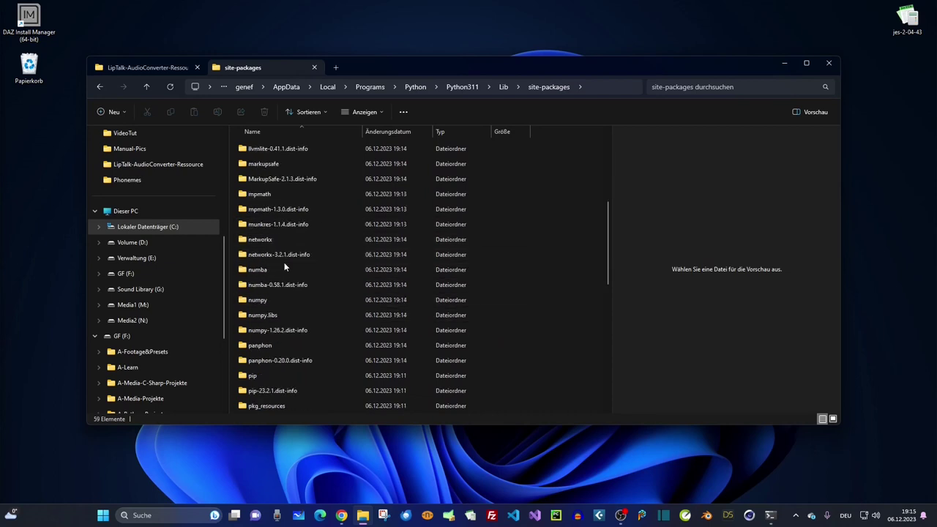
scroll(293, 303, up, 14)
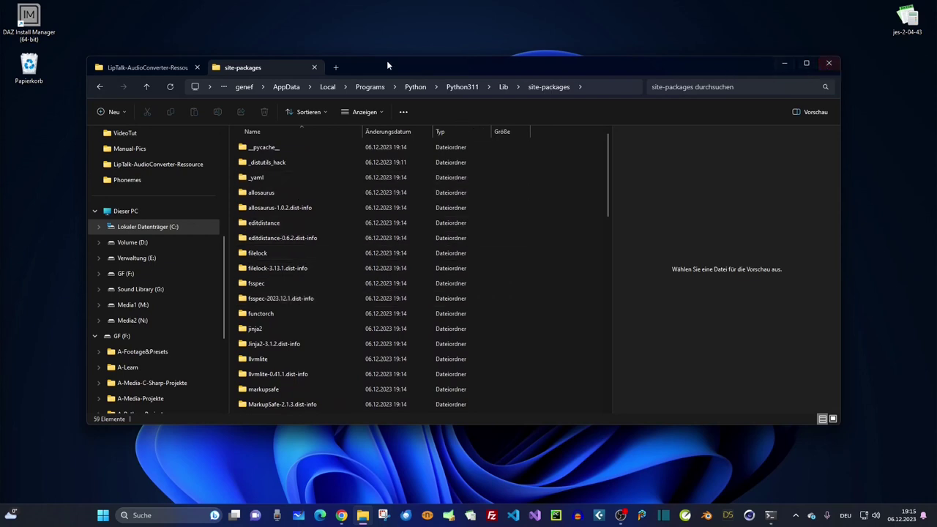
click(313, 68)
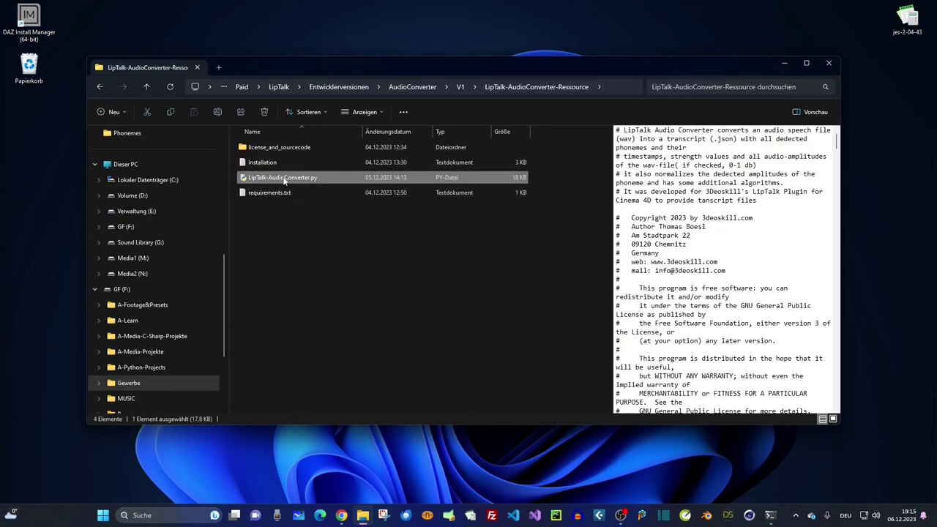
Step: Close the pip Command Prompt and relaunch LipTalk-AudioConverter.py
click(770, 515)
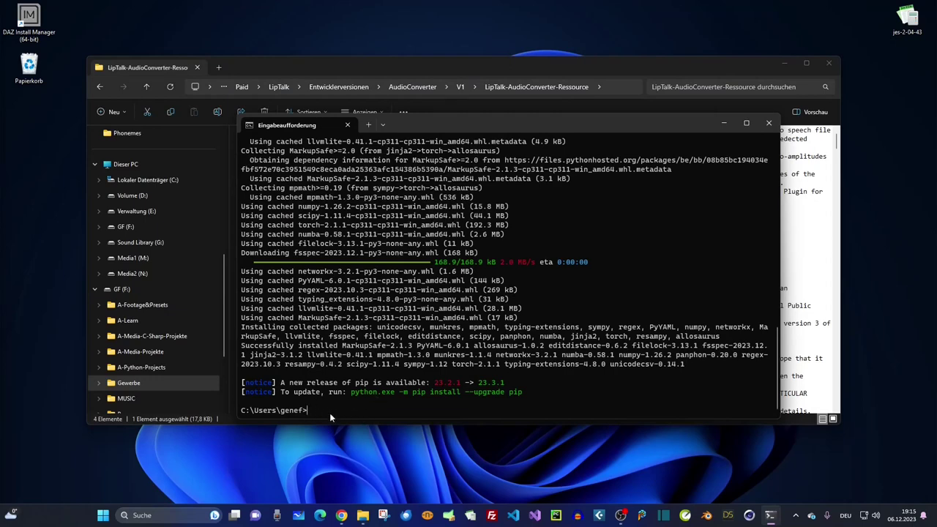
click(767, 123)
double_click(289, 177)
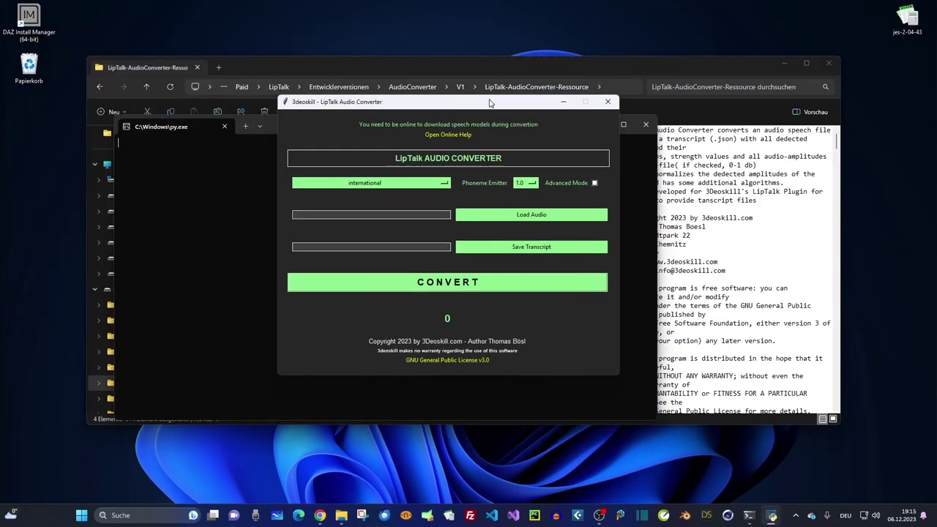
Step: Load Spanish_Female_normal.wav, convert it to a phoneme transcript, and close the converter
click(507, 215)
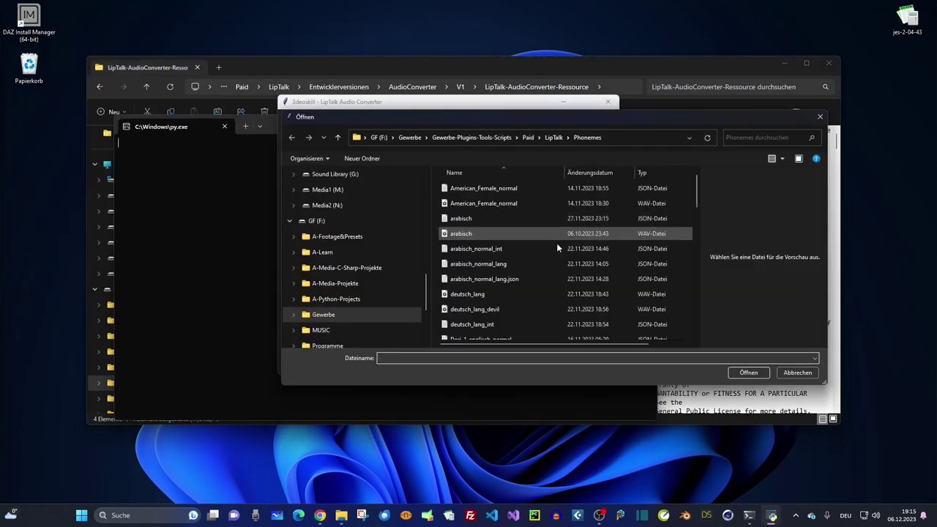
scroll(532, 269, down, 1)
scroll(516, 260, down, 5)
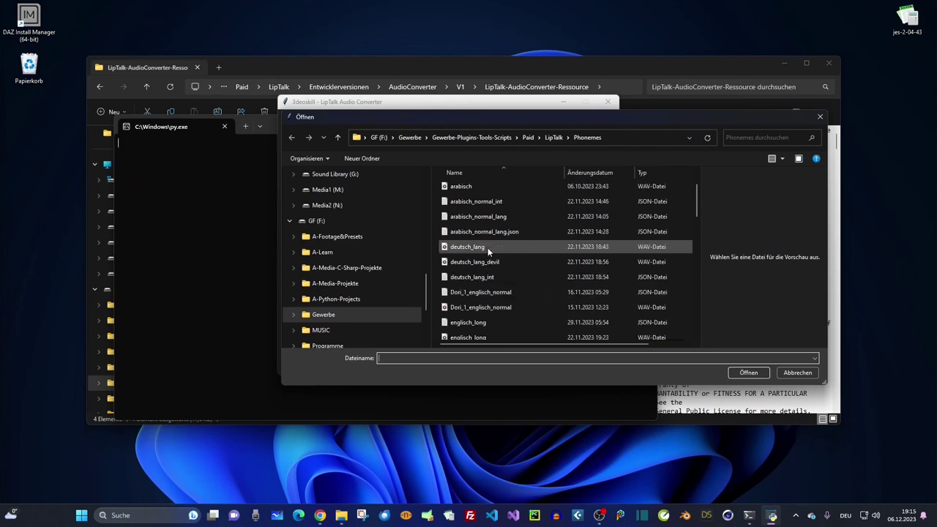
scroll(512, 267, down, 3)
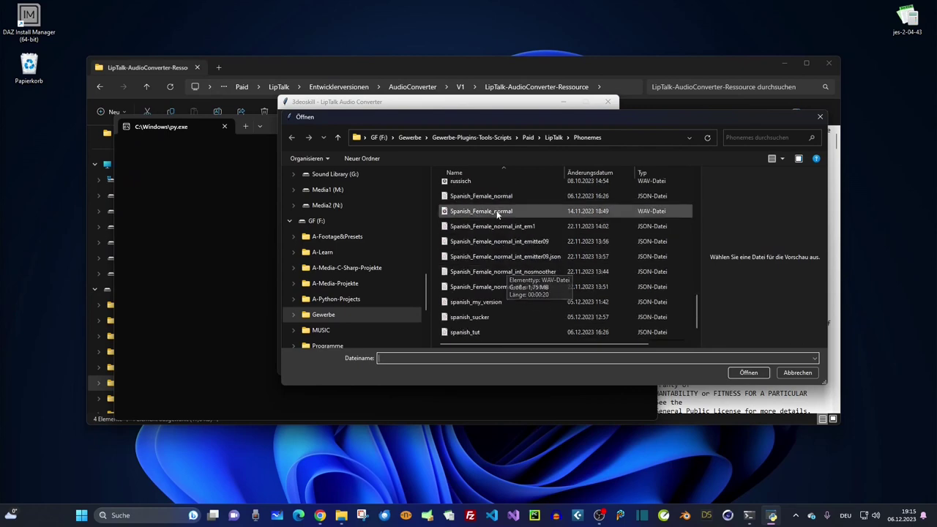
double_click(490, 212)
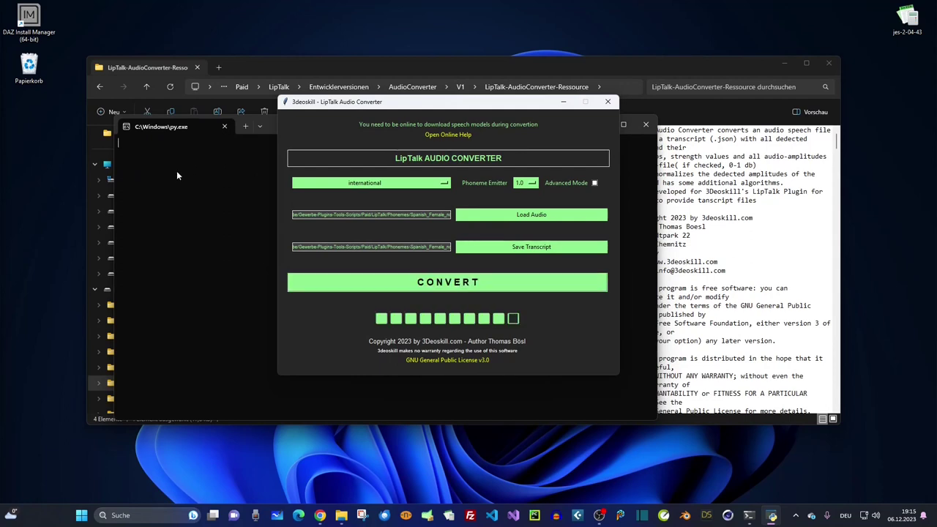
drag(331, 102, 367, 176)
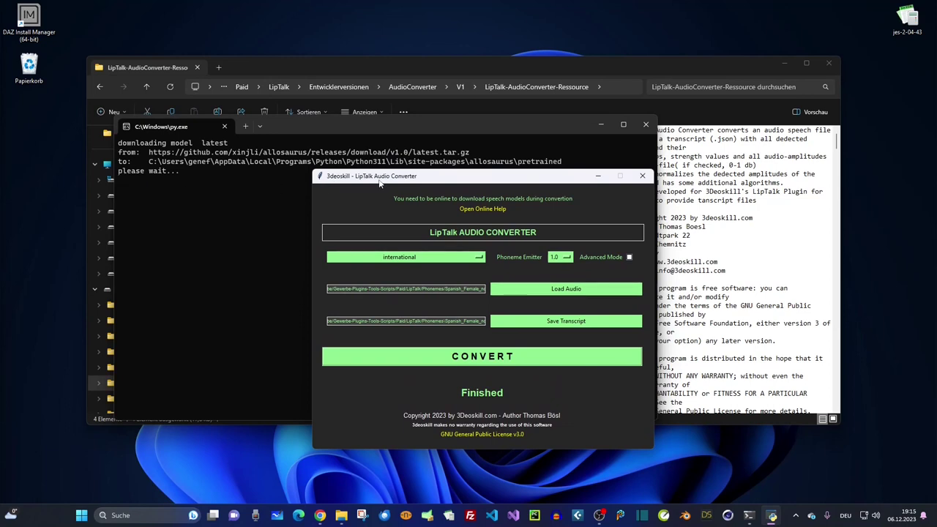
click(466, 357)
click(641, 175)
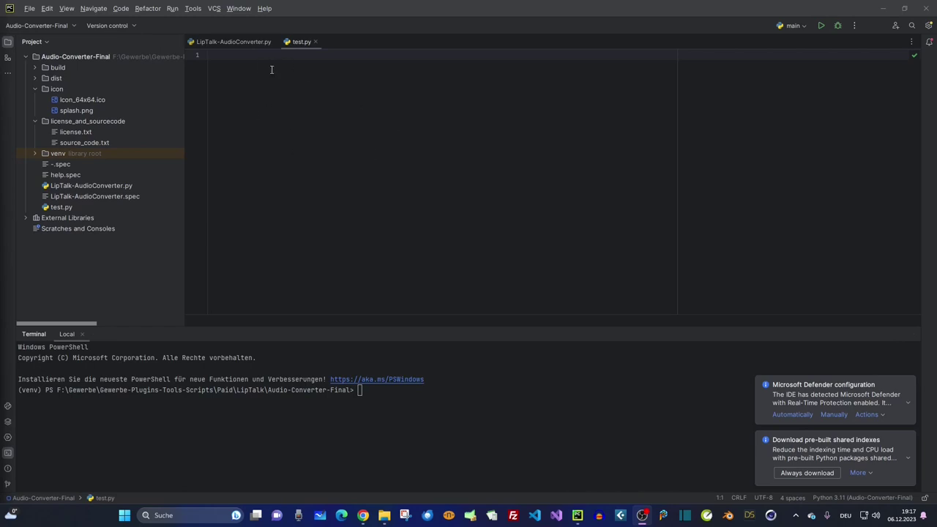
Step: Show LipTalk-AudioConverter.py in the editor and scroll from its license header to convert()
click(229, 43)
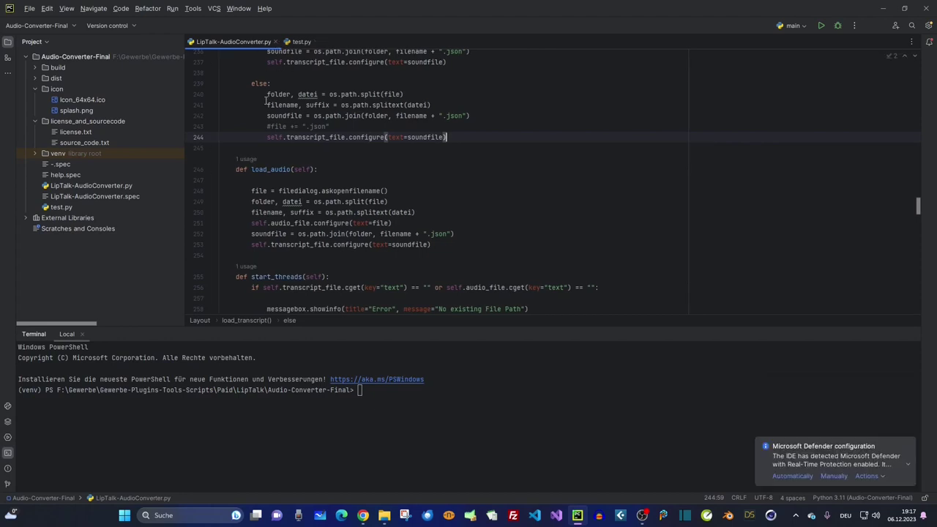
scroll(347, 179, down, 8)
scroll(347, 179, up, 3)
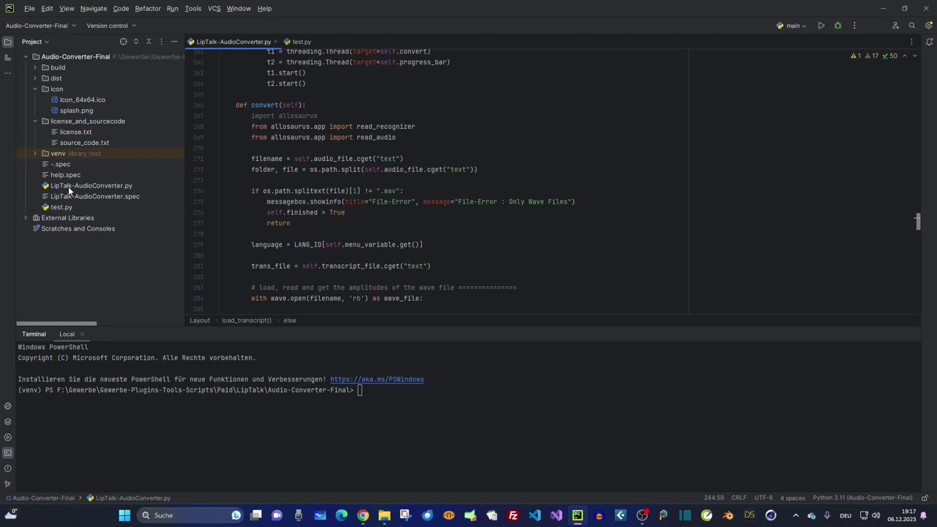
click(92, 185)
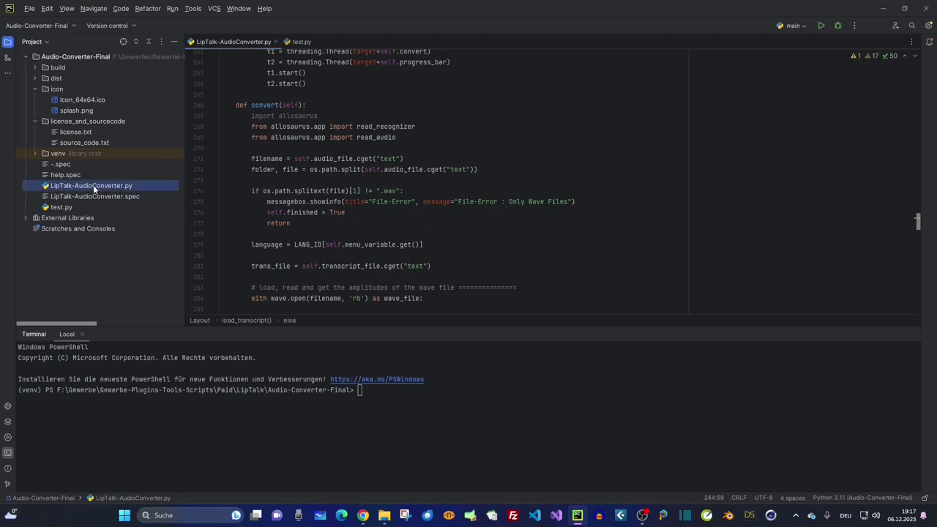
click(76, 57)
scroll(327, 174, up, 15)
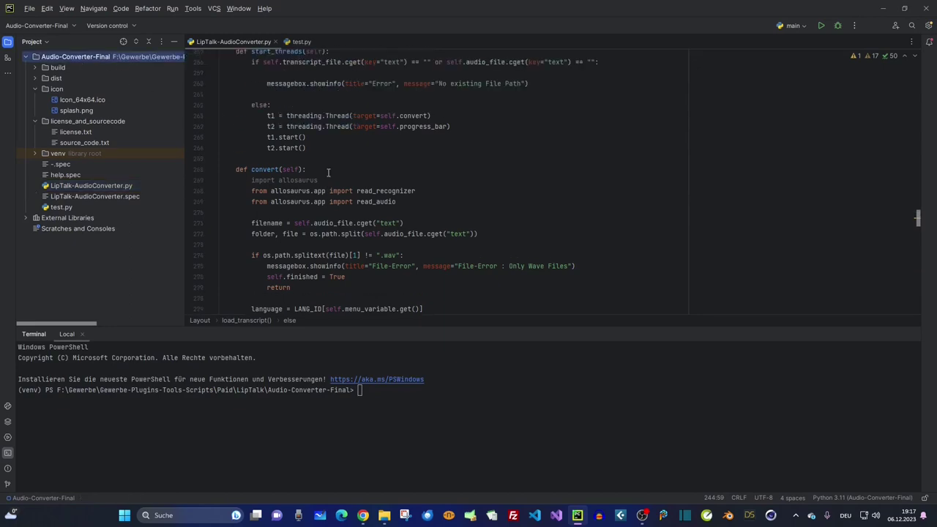
scroll(327, 173, up, 15)
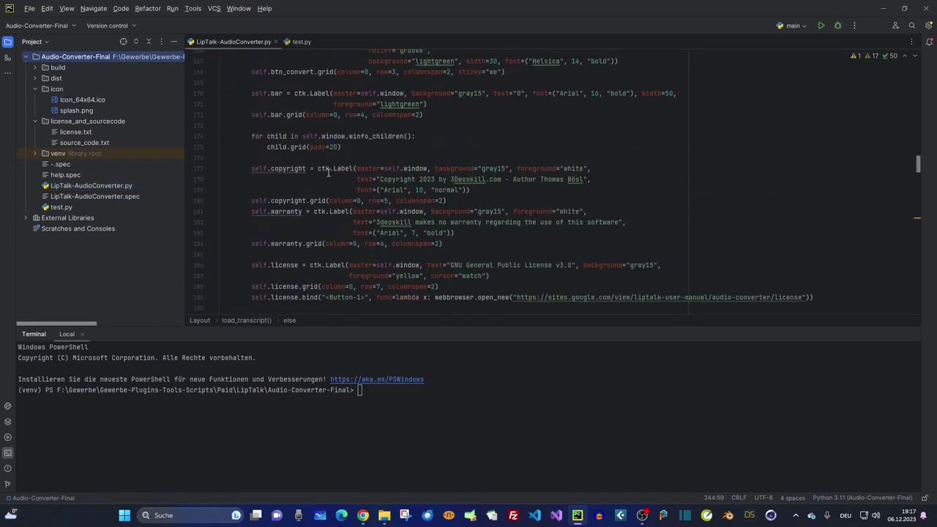
drag(920, 160, 914, 76)
scroll(914, 75, up, 1)
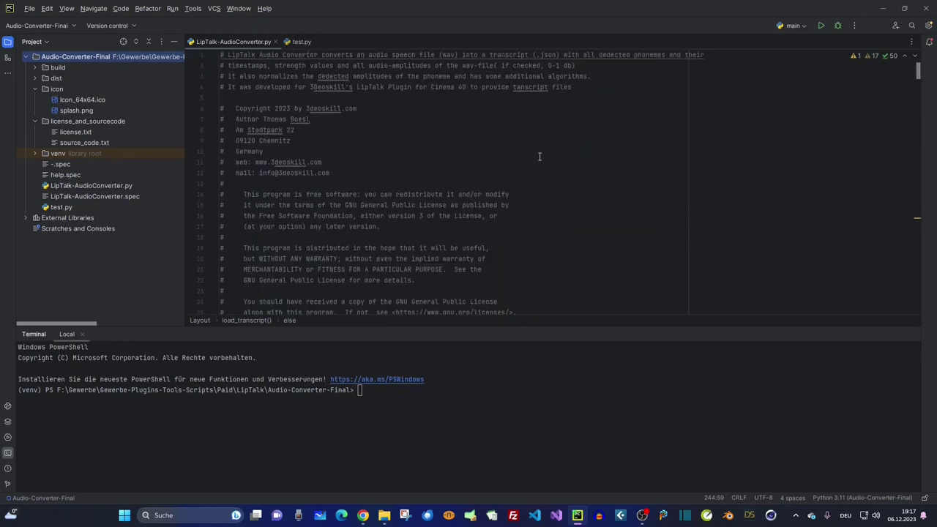
scroll(339, 161, down, 8)
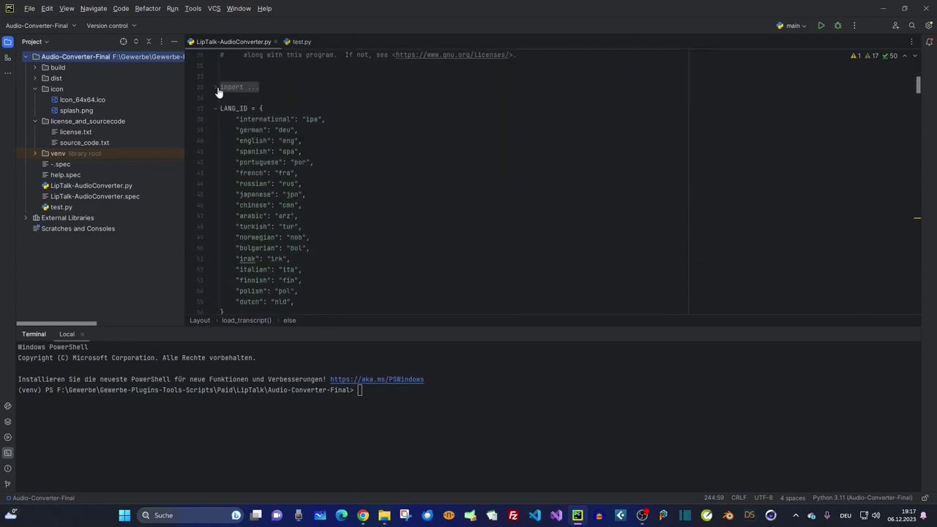
scroll(341, 186, down, 20)
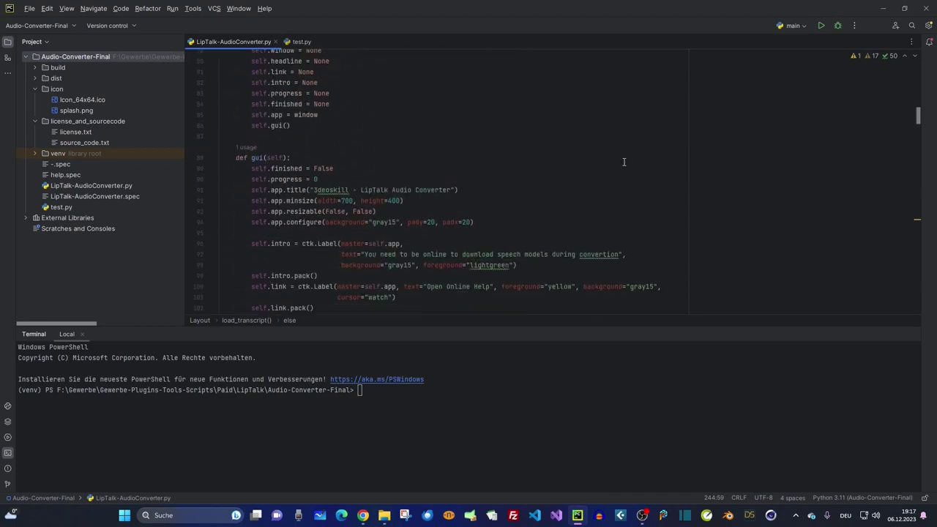
drag(916, 121, 902, 227)
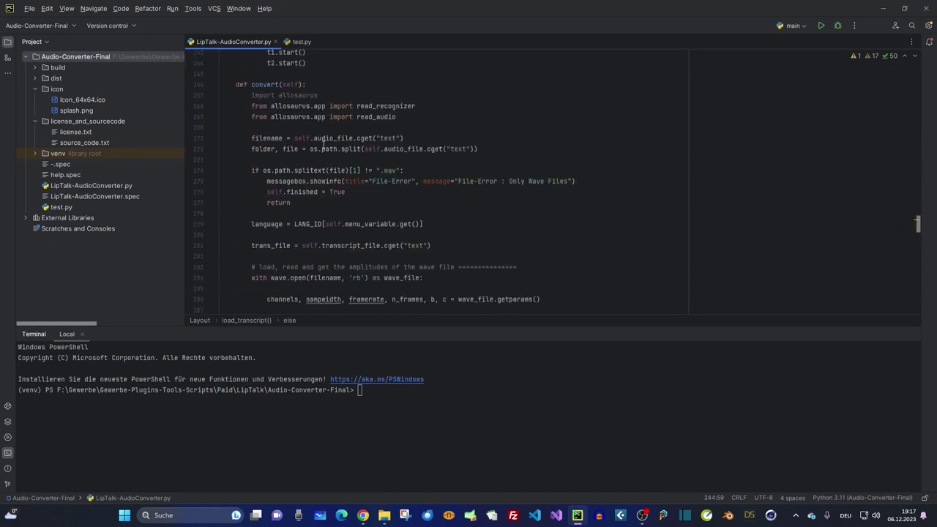
Step: Add a new line after 'def convert(self):' holding a trial kiwi import
mouse_move(271, 109)
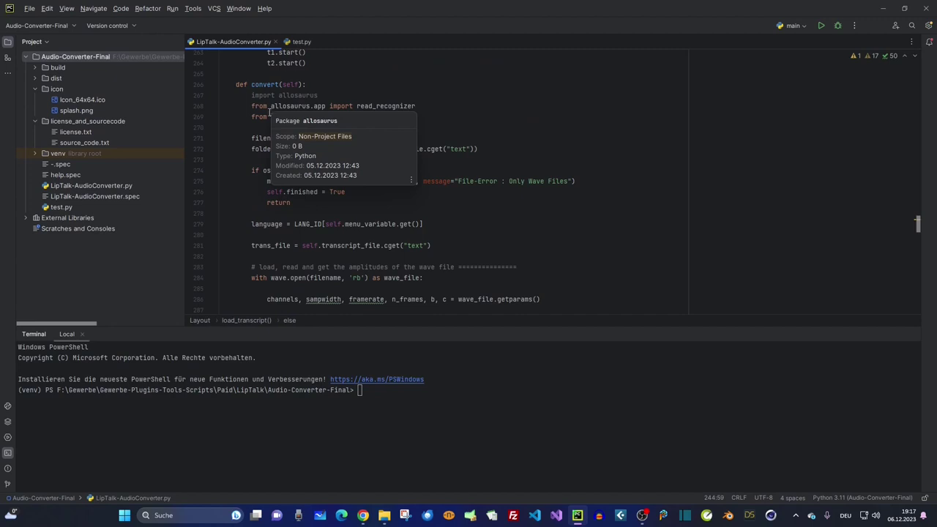
mouse_move(303, 93)
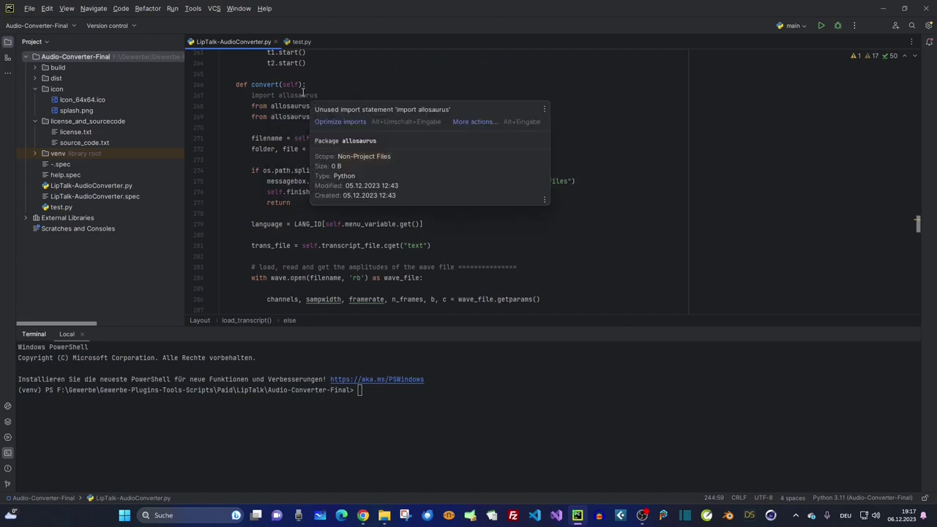
click(299, 95)
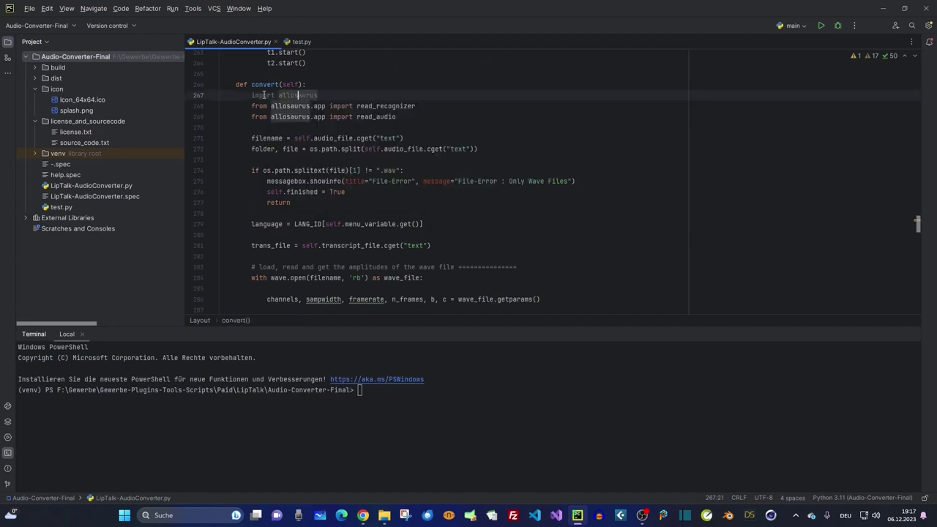
click(341, 84)
key(Return)
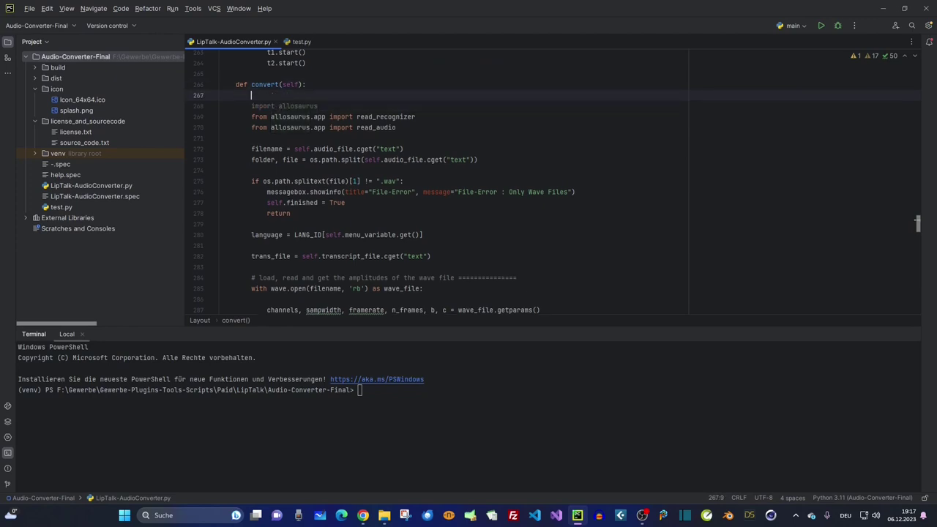
text(impr)
text(ort kim)
text(i)
click(351, 117)
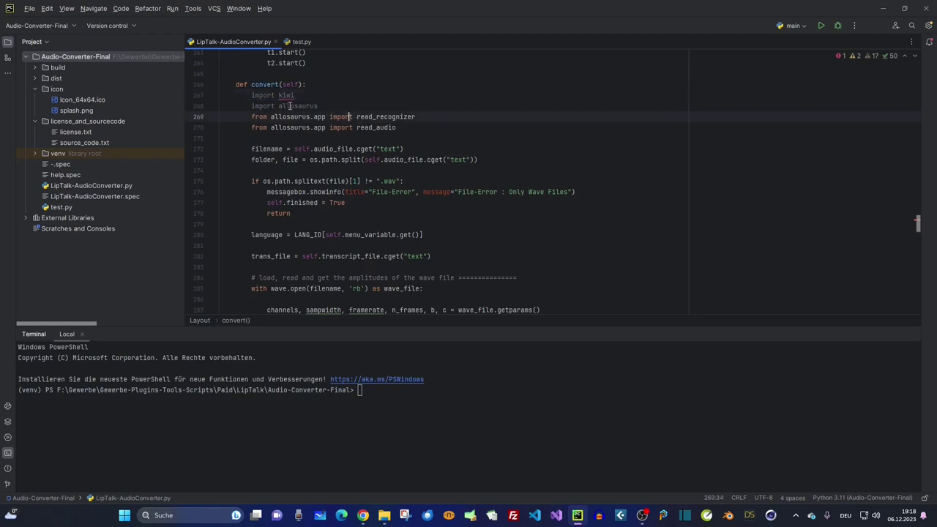
Step: Dismiss the missing kiwi module warning and delete the trial import line again
mouse_move(286, 98)
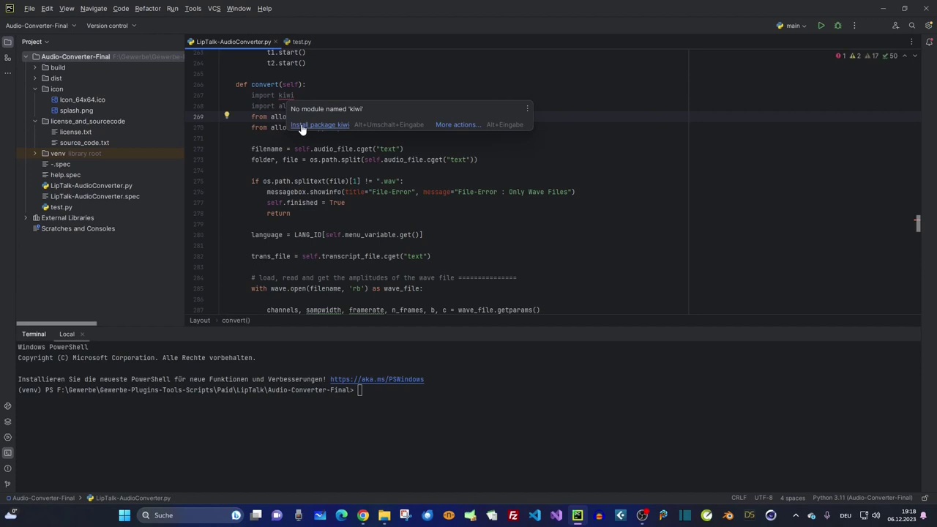
click(298, 106)
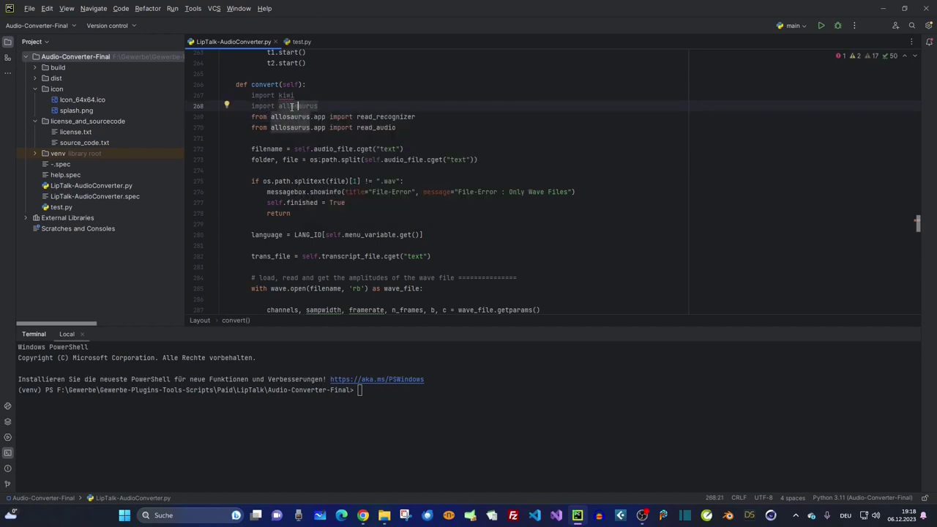
mouse_move(290, 106)
drag(295, 95, 251, 95)
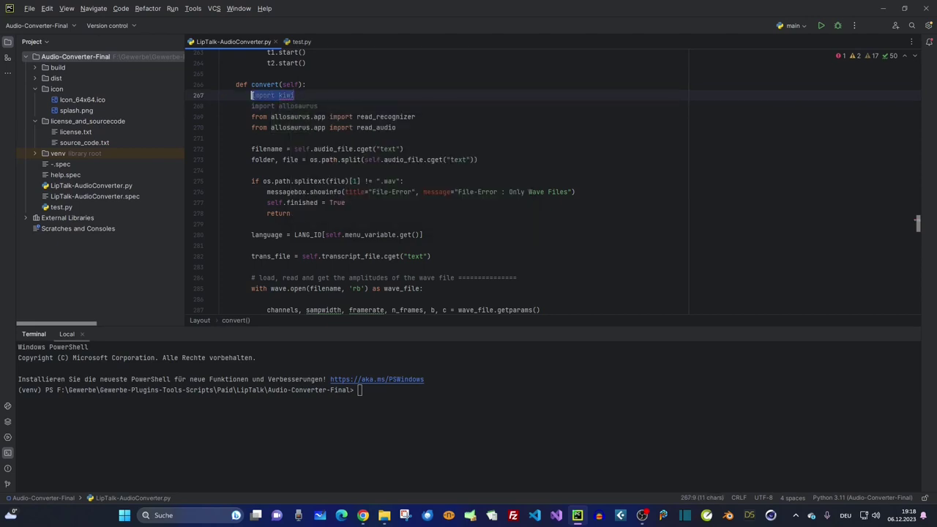
key(BackSpace)
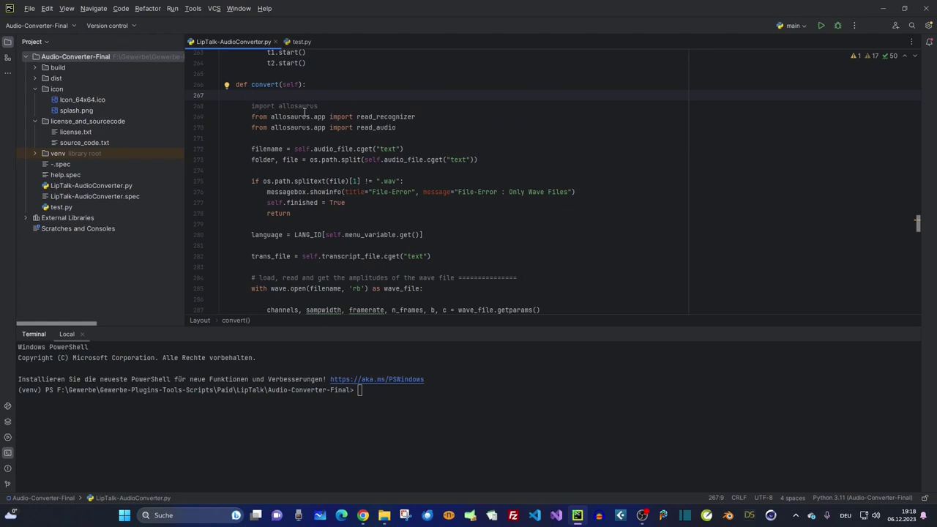
mouse_move(304, 115)
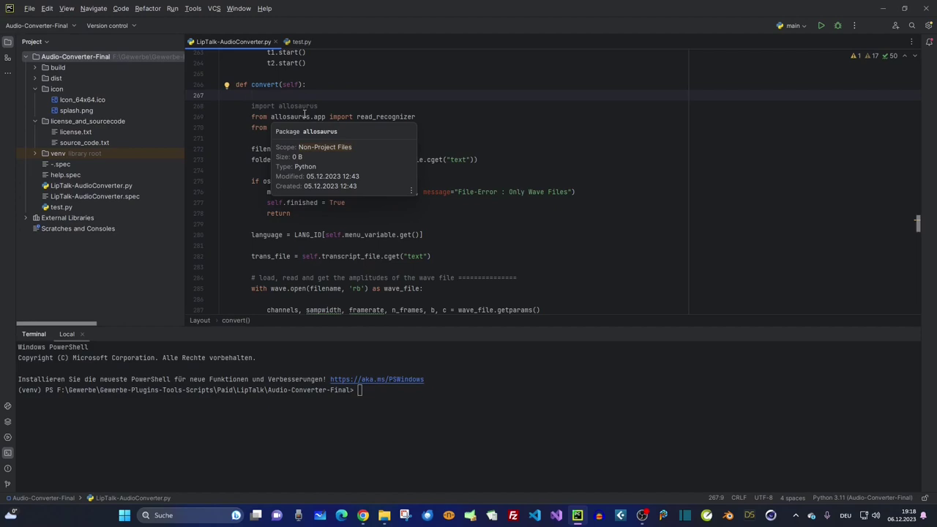
Step: Test-run LipTalk-AudioConverter.py from Explorer, close the converter, and show the desktop
click(883, 9)
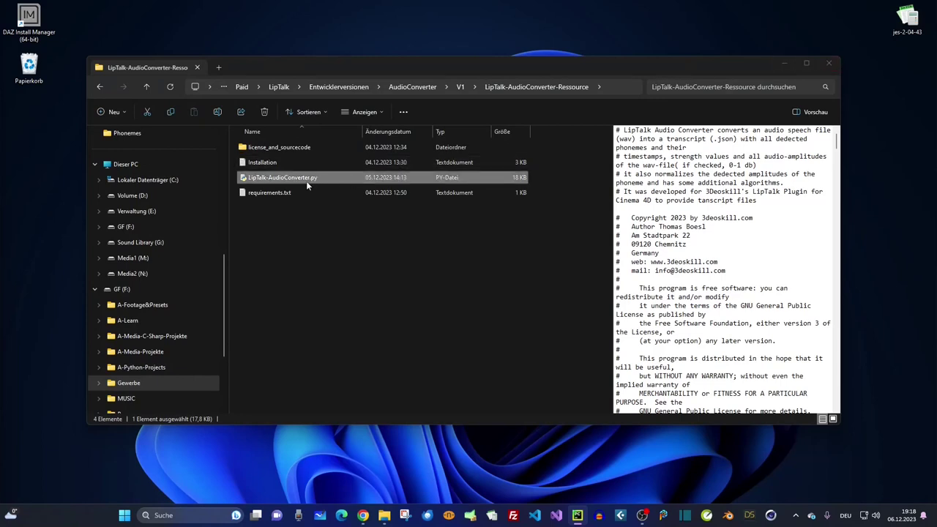
click(275, 181)
double_click(275, 181)
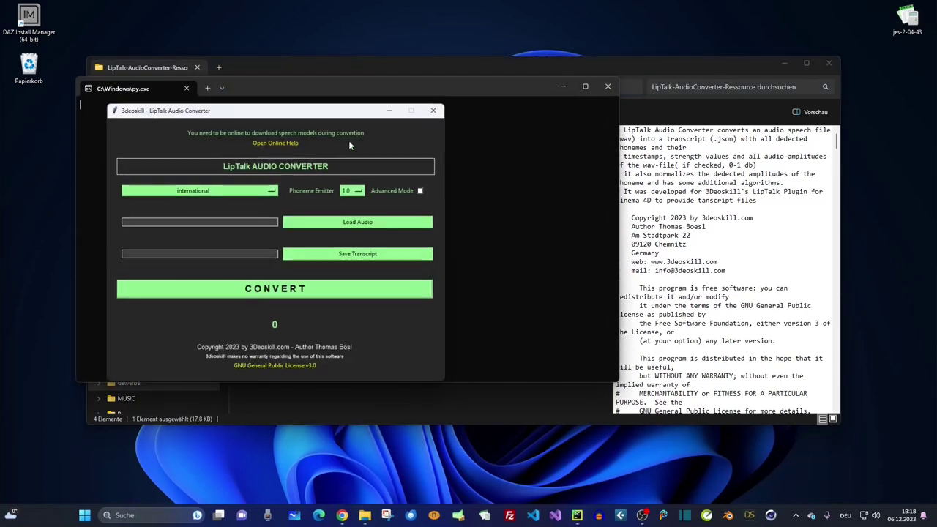
click(435, 109)
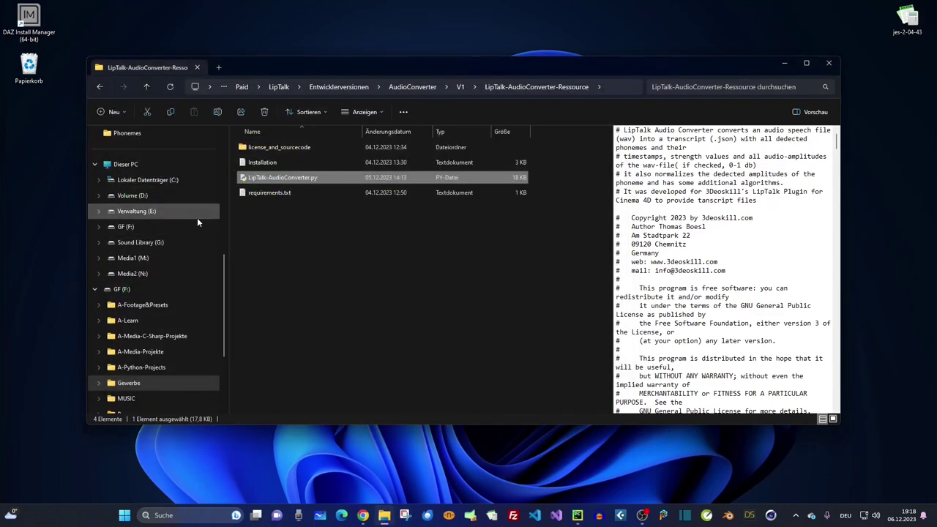
click(641, 515)
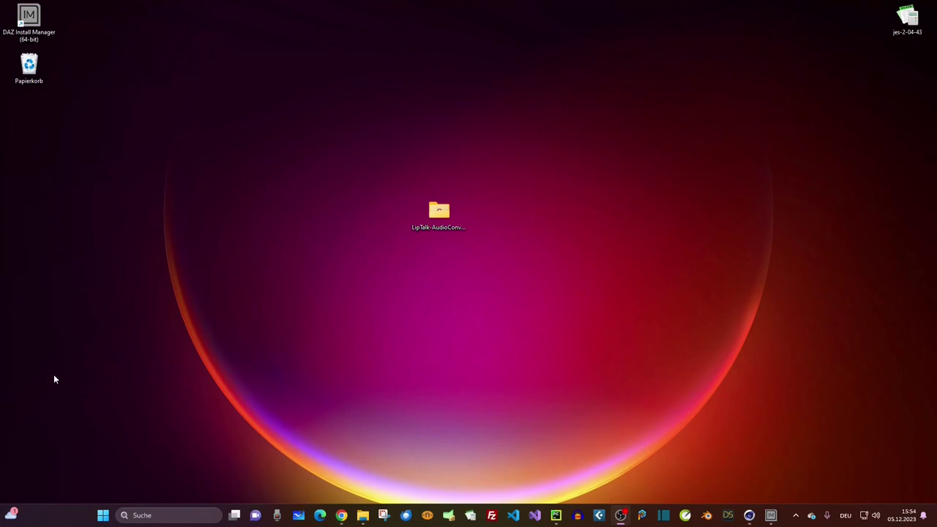
Step: Launch the packaged LipTalk-AudioConverter app from the desktop LipTalk folder
double_click(439, 212)
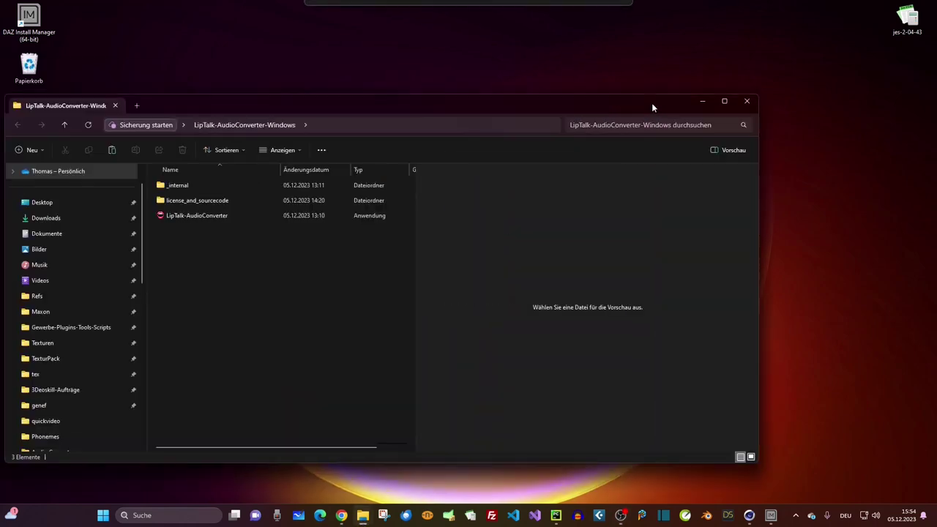
drag(651, 103, 710, 95)
click(260, 208)
double_click(261, 208)
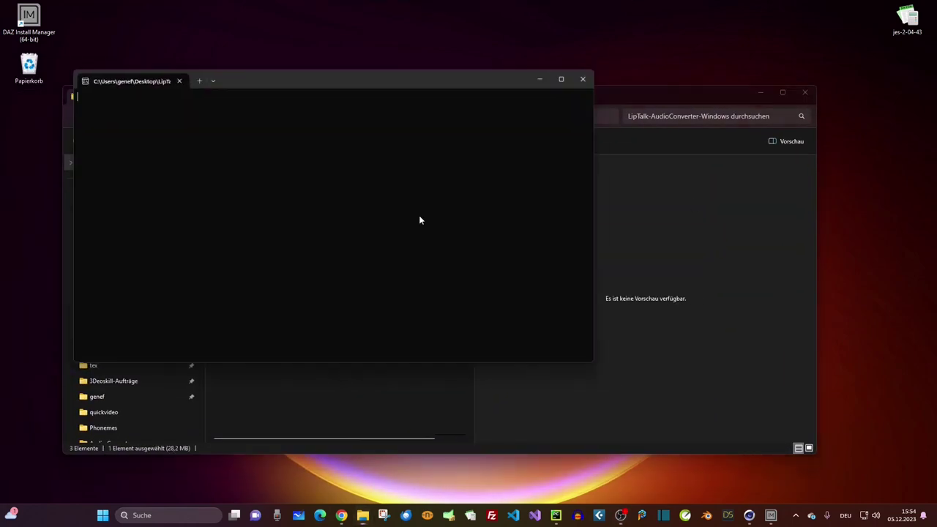
click(804, 93)
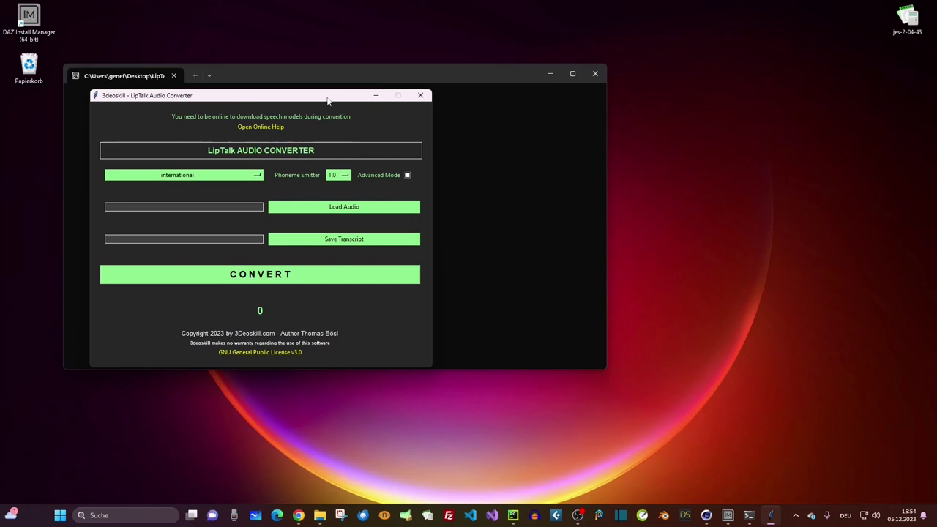
Step: Move the converter window right and check its Open Online Help page
drag(338, 97, 663, 92)
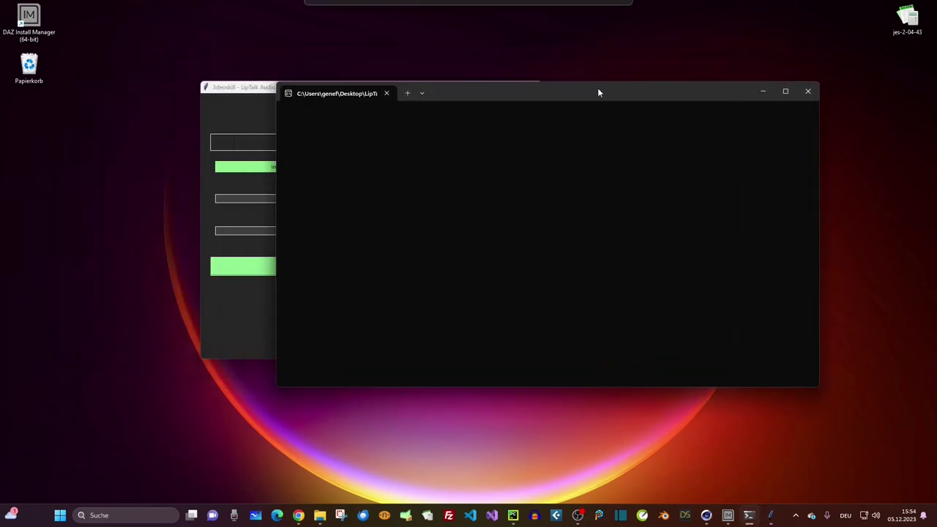
click(251, 92)
drag(359, 88, 493, 94)
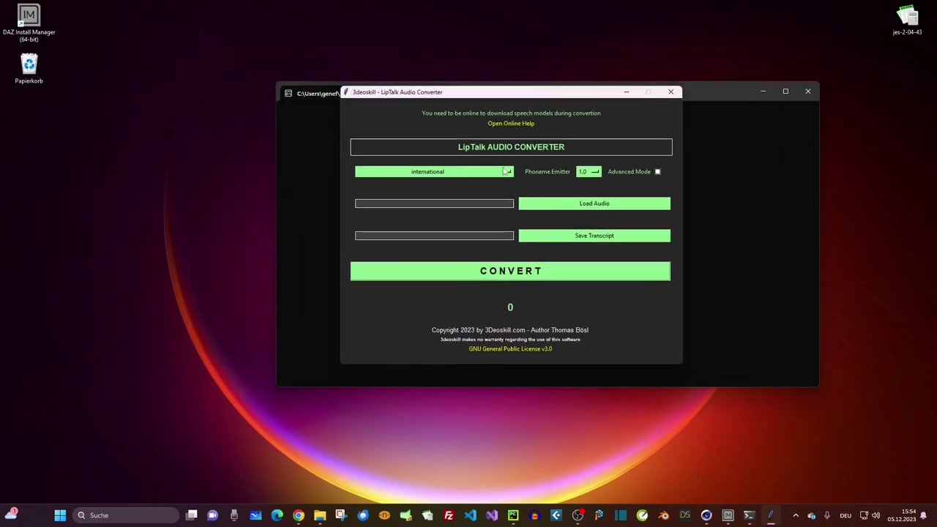
click(515, 122)
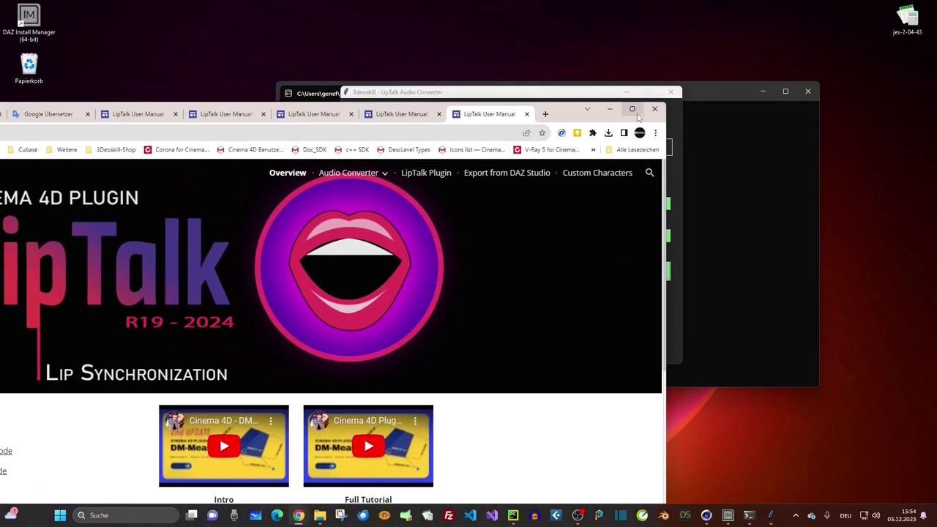
click(609, 109)
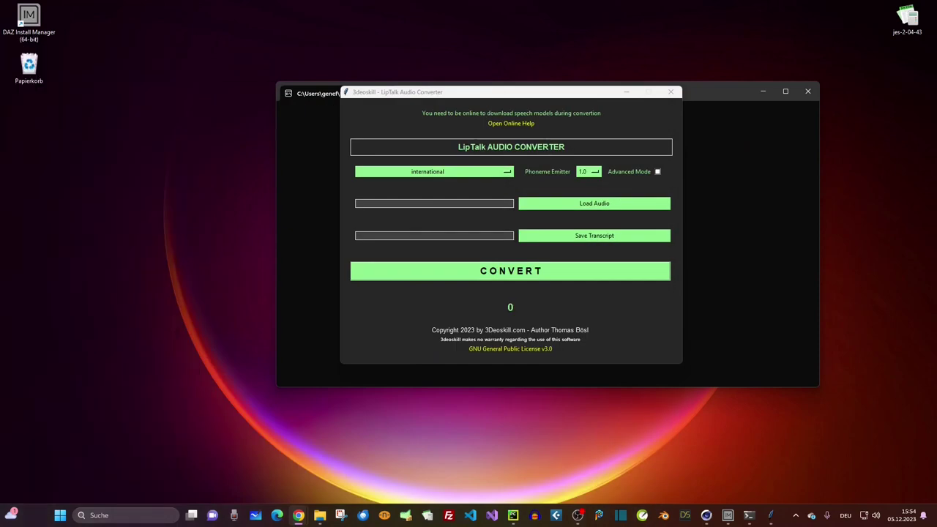
Step: Arrange the console behind the converter window and open the GNU GPL v3.0 license link
click(719, 96)
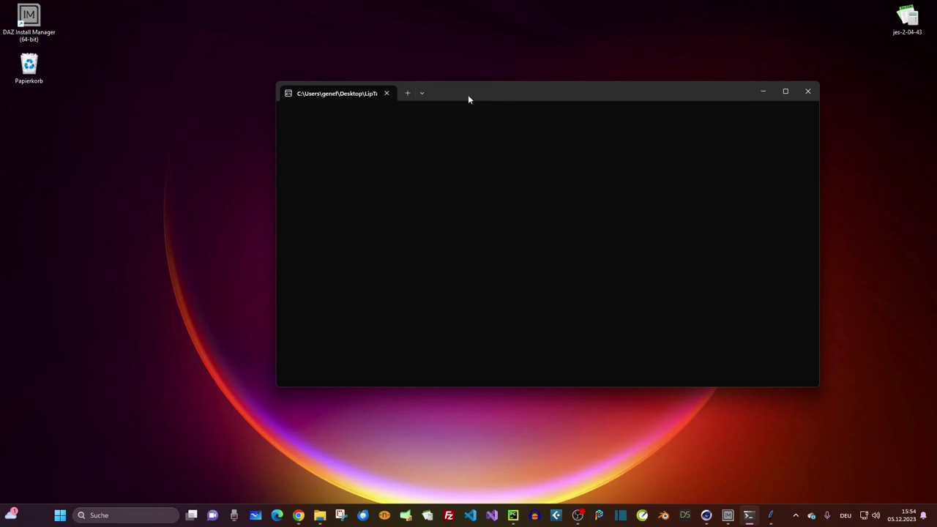
drag(473, 95, 451, 111)
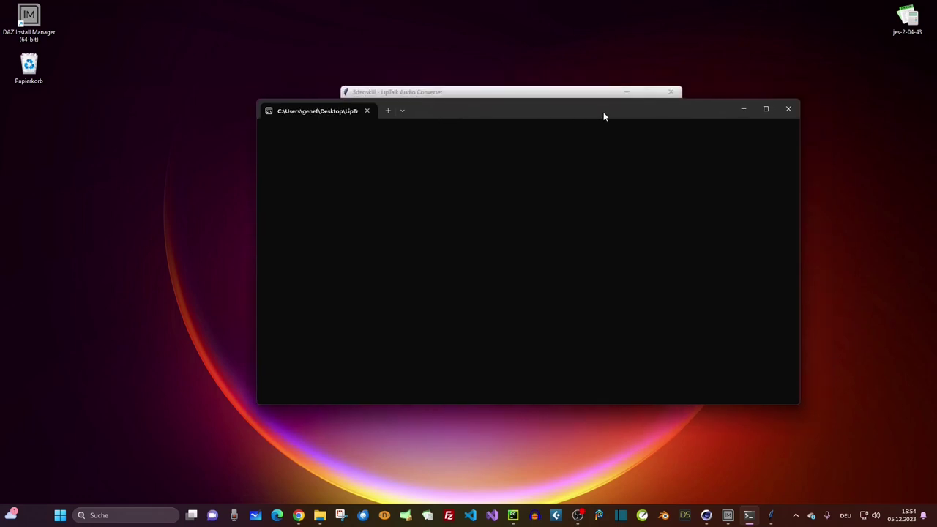
click(568, 95)
drag(568, 95, 606, 123)
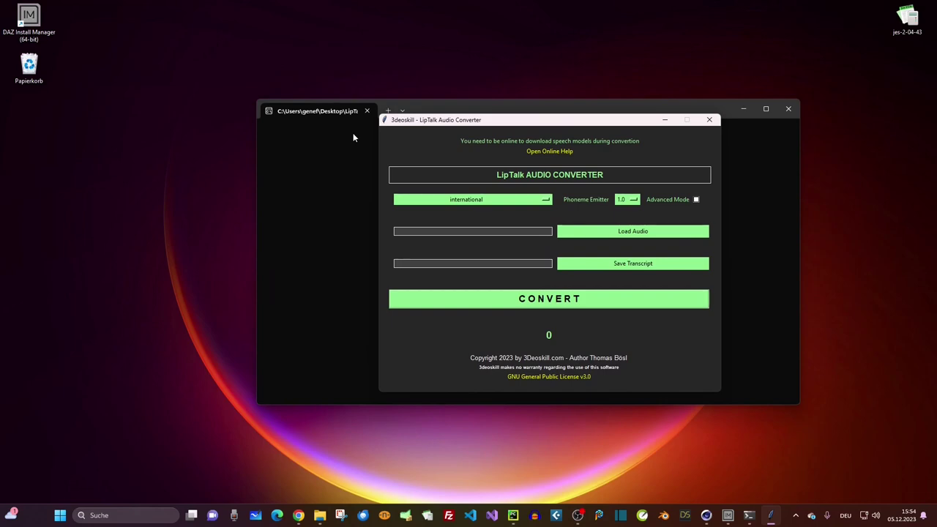
drag(501, 122, 489, 117)
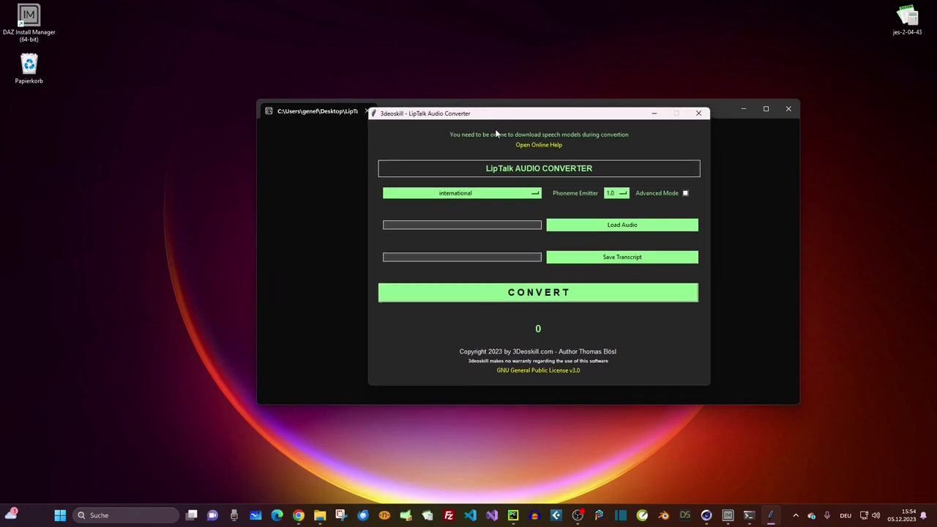
click(549, 370)
click(549, 371)
drag(516, 119, 508, 118)
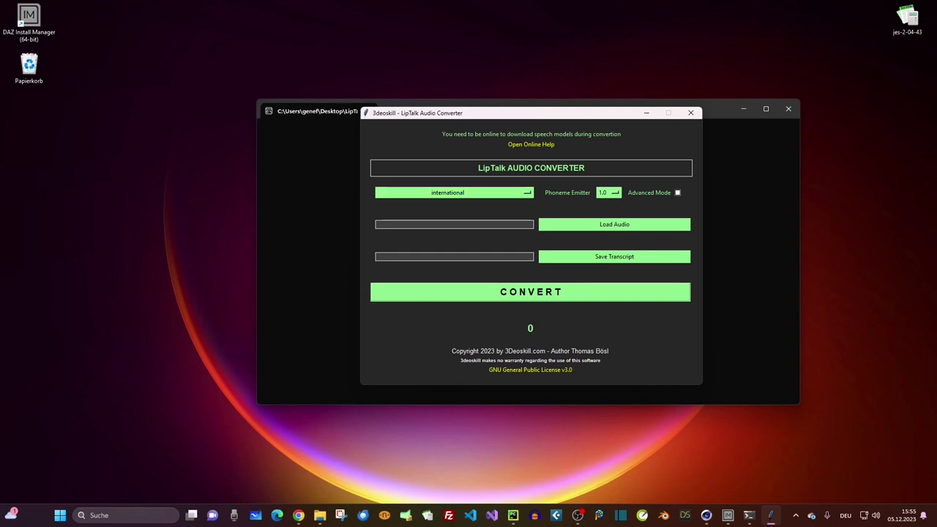
key(alt+Tab)
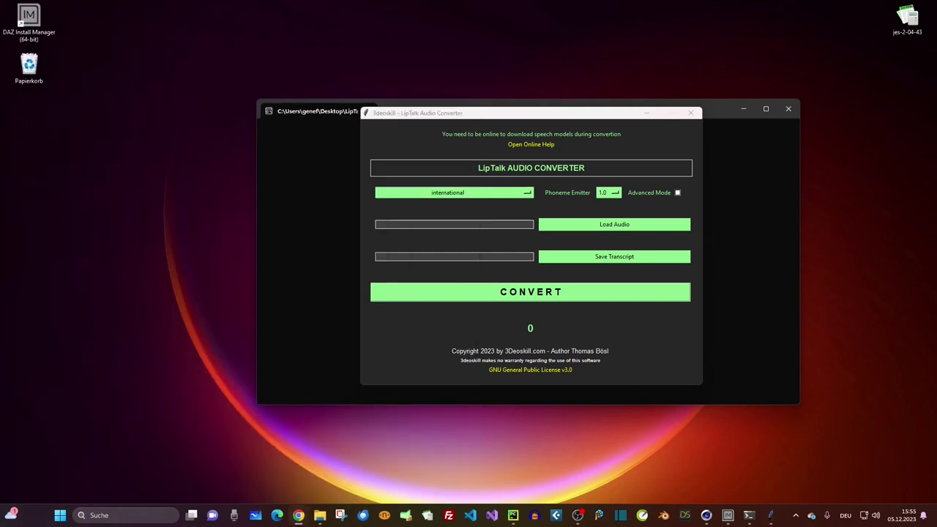
click(458, 196)
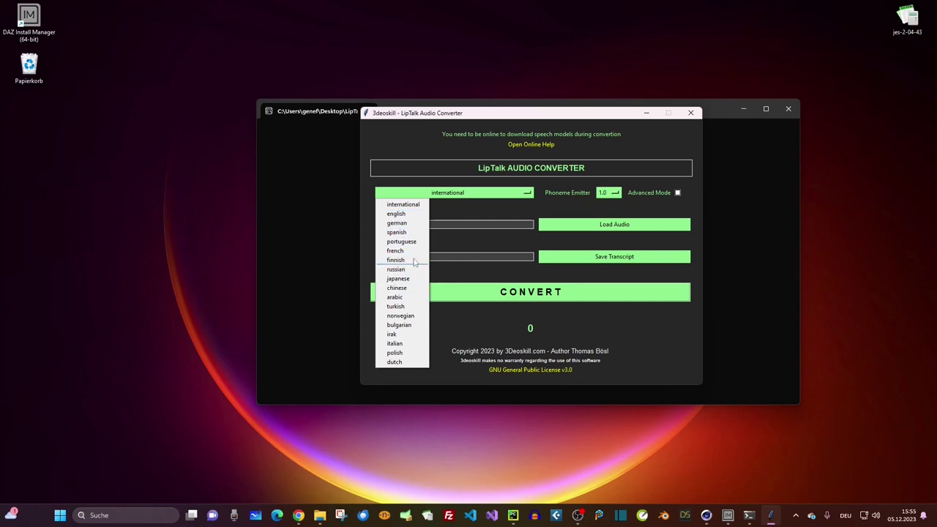
click(452, 210)
click(451, 193)
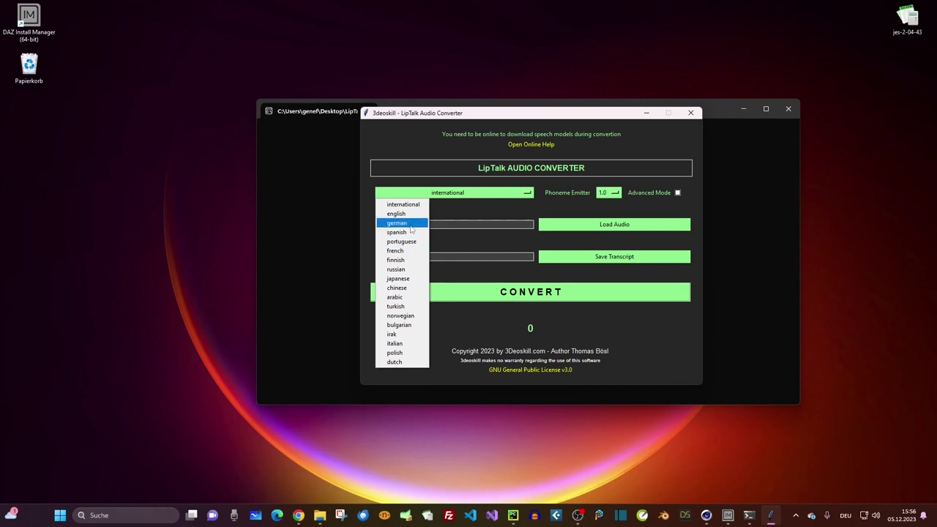
click(458, 209)
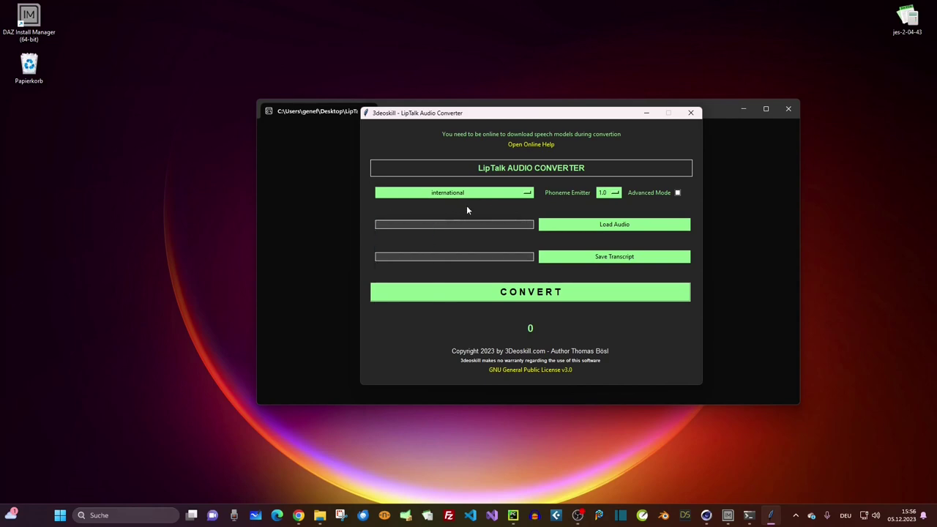
click(609, 195)
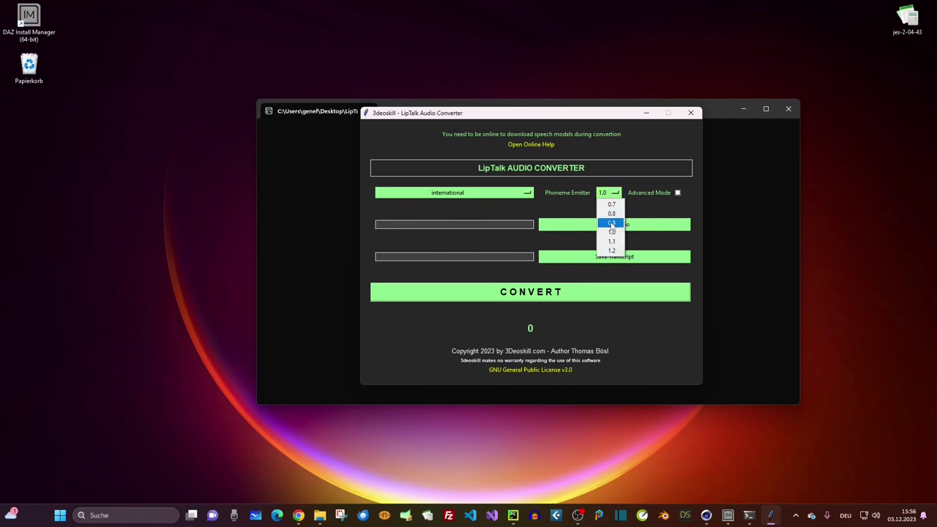
click(558, 209)
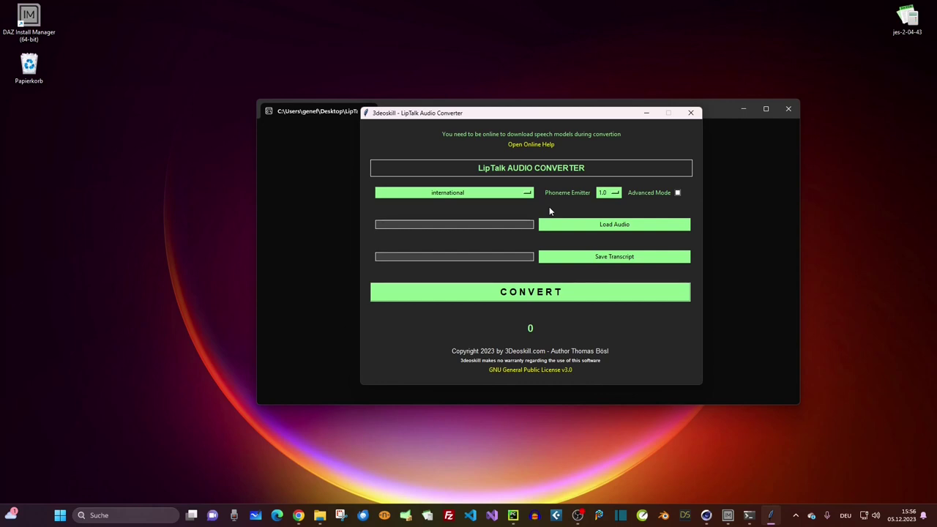
click(613, 193)
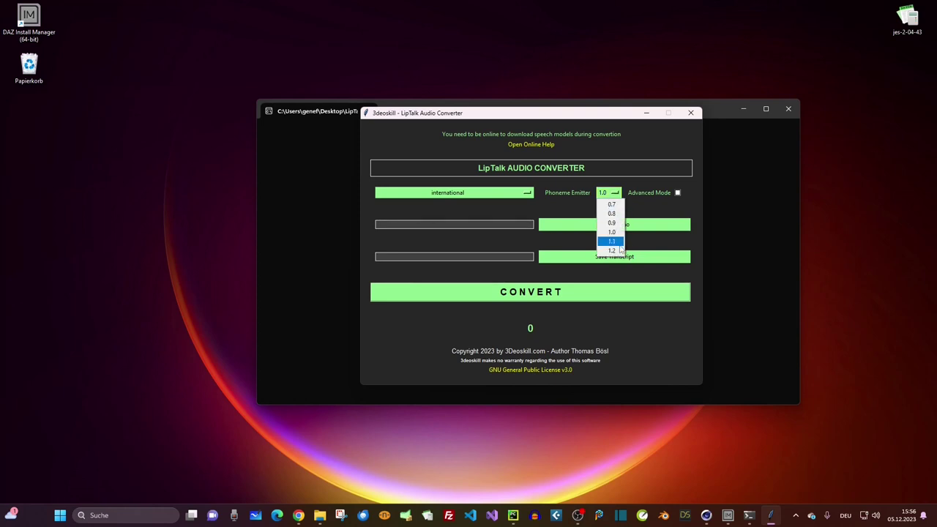
click(591, 210)
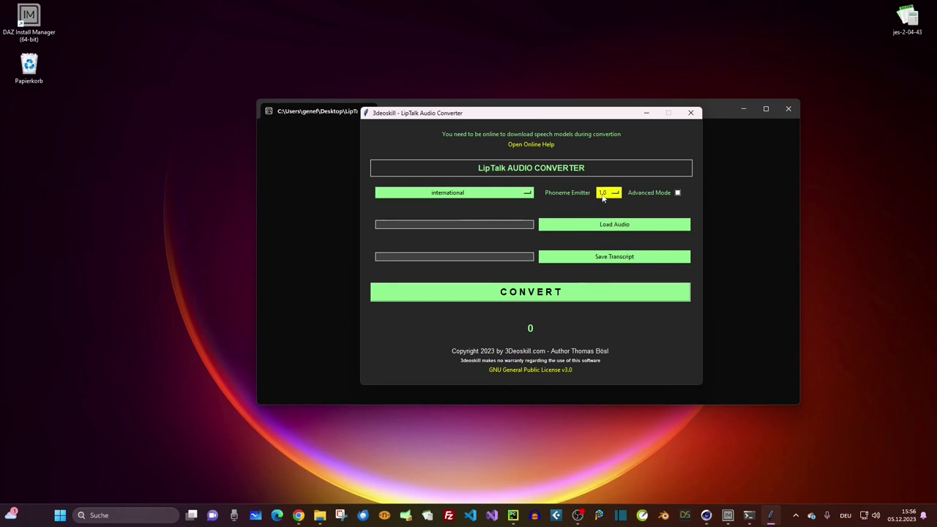
click(603, 196)
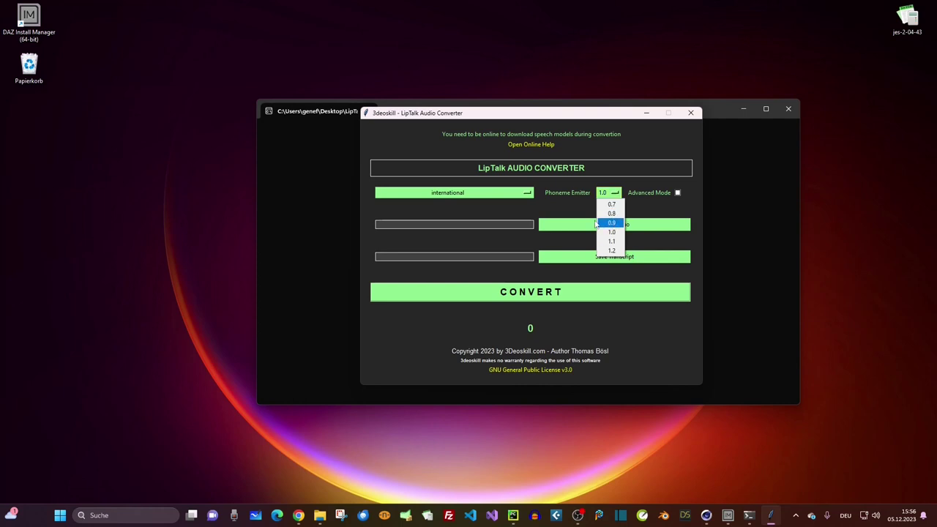
click(587, 216)
click(605, 196)
click(581, 202)
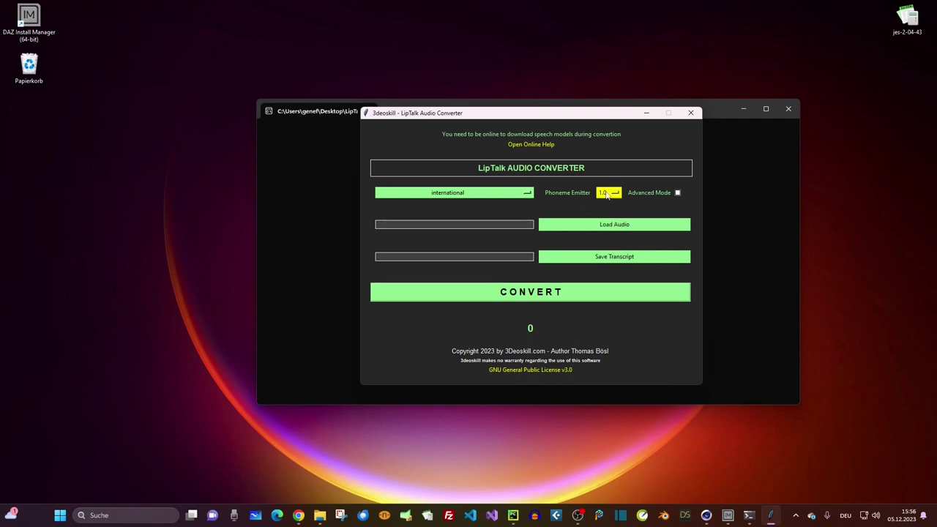
click(606, 194)
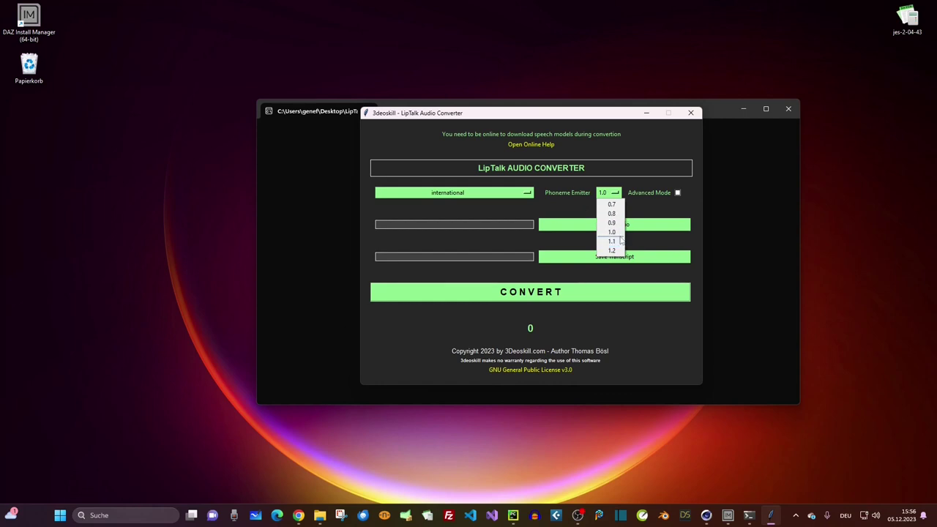
click(583, 214)
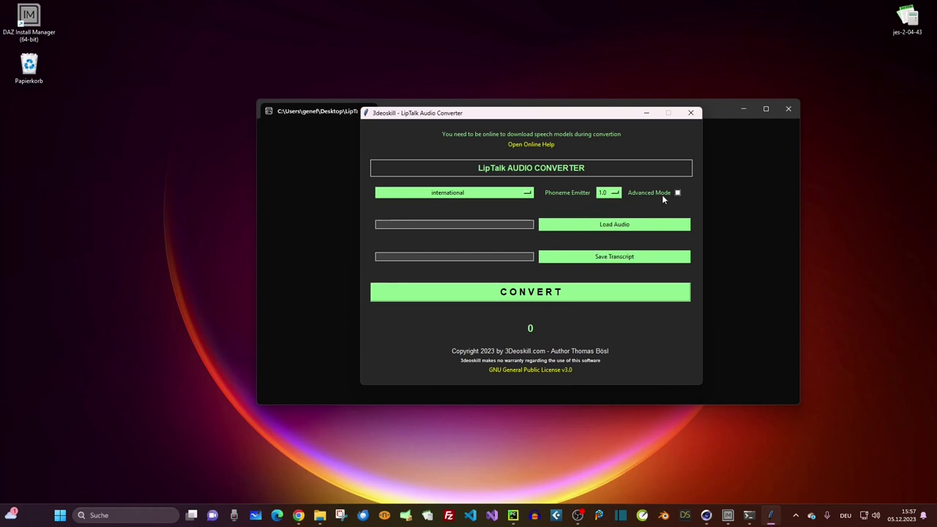
click(677, 193)
Step: Load Spanish_Female_normal as the audio file to convert
click(605, 224)
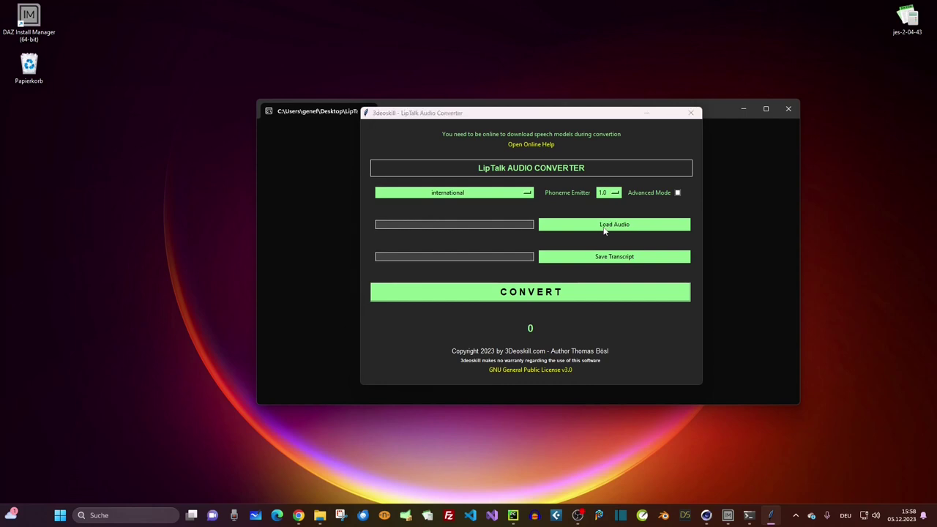
scroll(603, 234, down, 2)
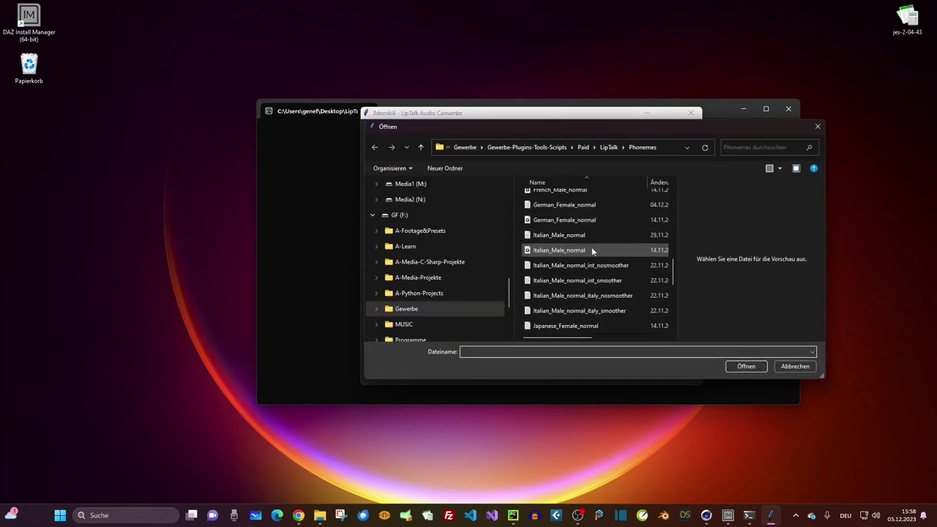
scroll(591, 247, down, 1)
scroll(583, 231, down, 2)
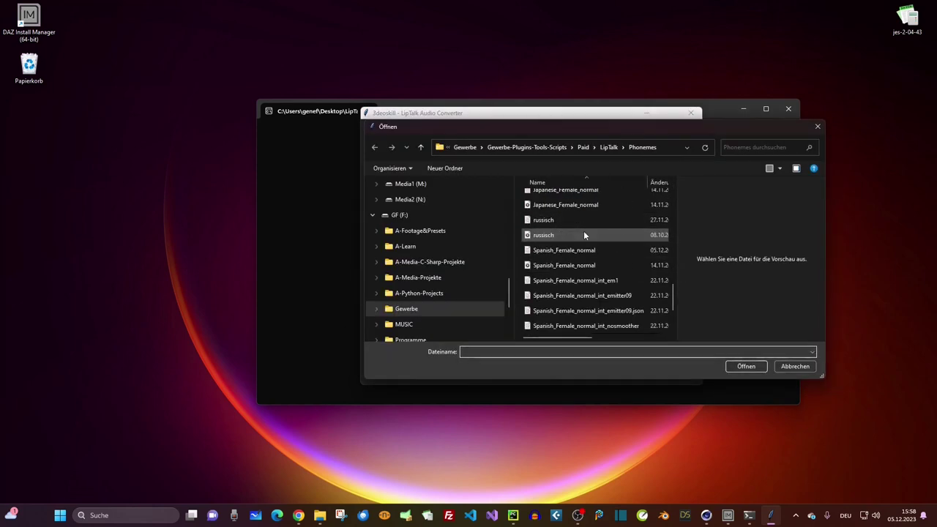
double_click(595, 266)
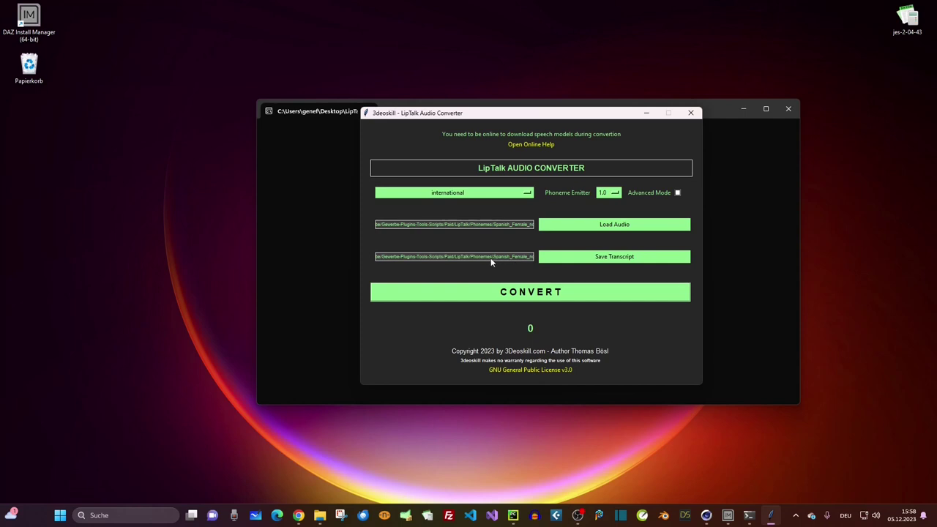
Step: Set the transcript to save as spanish_tut, overwriting the existing file
click(578, 258)
scroll(589, 279, down, 10)
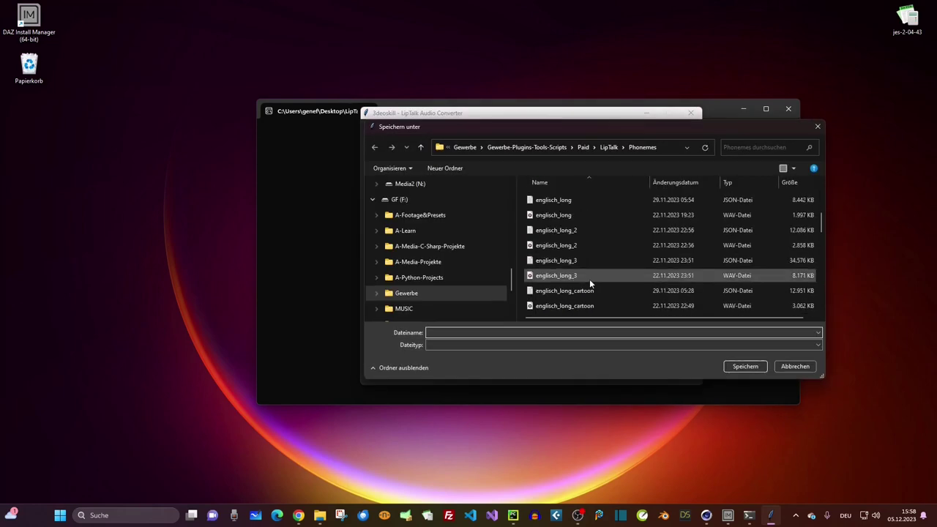
click(586, 294)
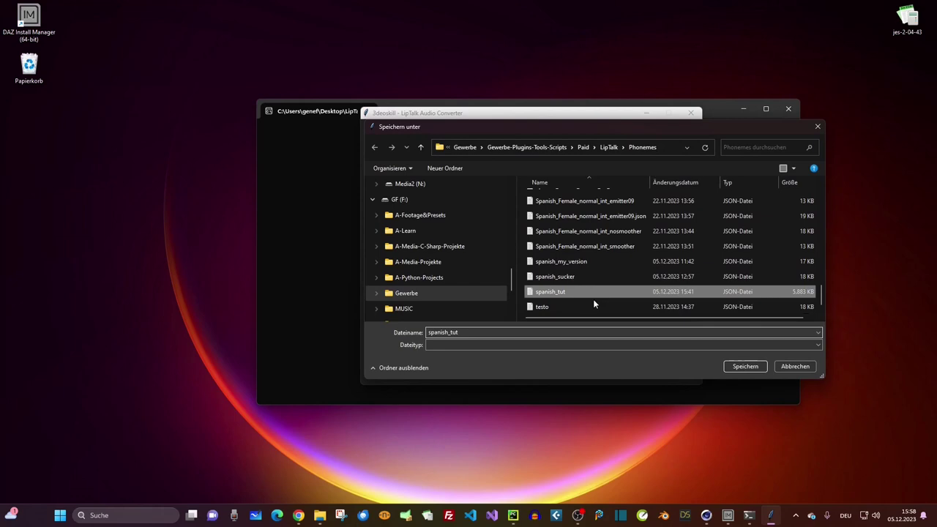
click(743, 366)
click(495, 259)
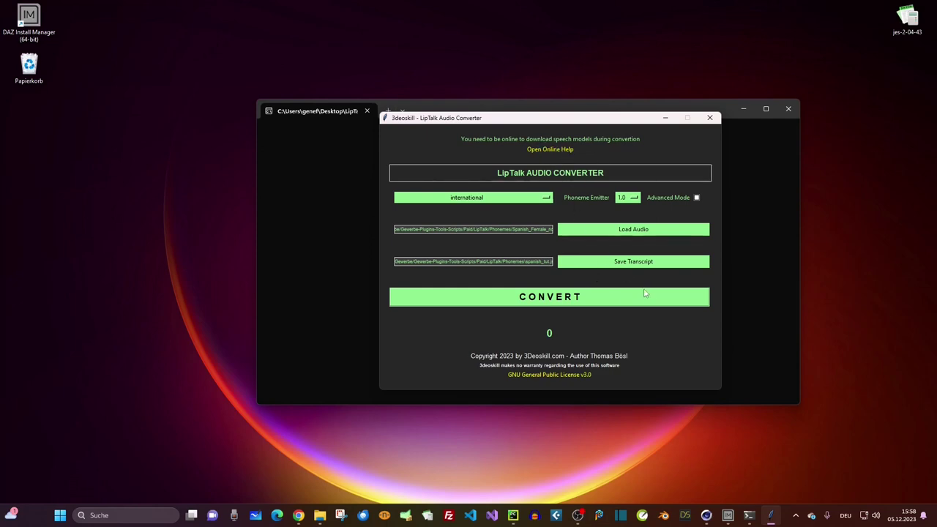
Step: Run CONVERT on the Spanish_Female audio until the status reads Finished
click(565, 298)
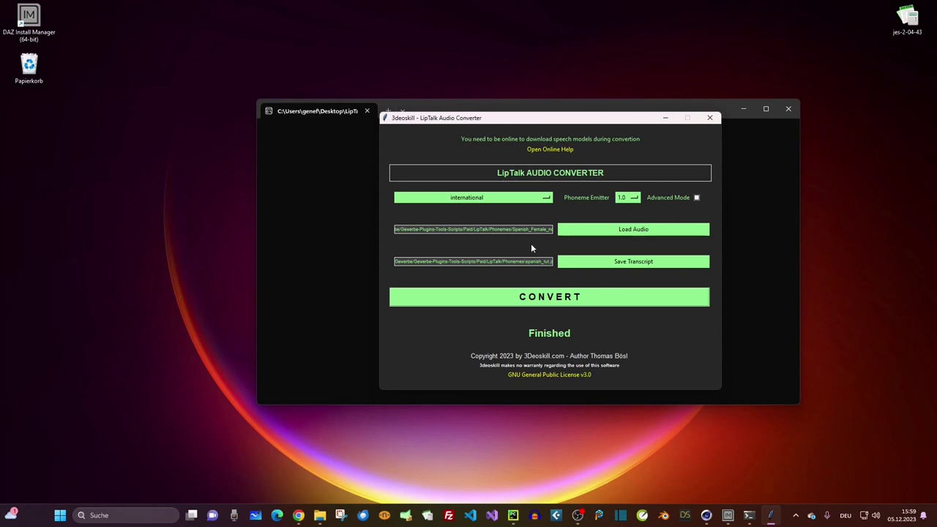
click(554, 305)
click(320, 515)
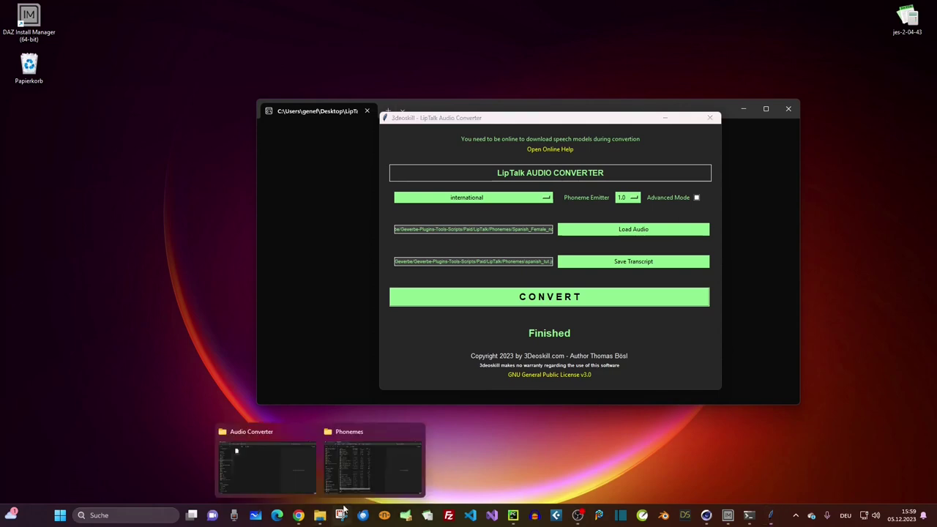
Step: Open the spanish_tut transcript in Notepad and scroll through its JSON phoneme entries
click(361, 478)
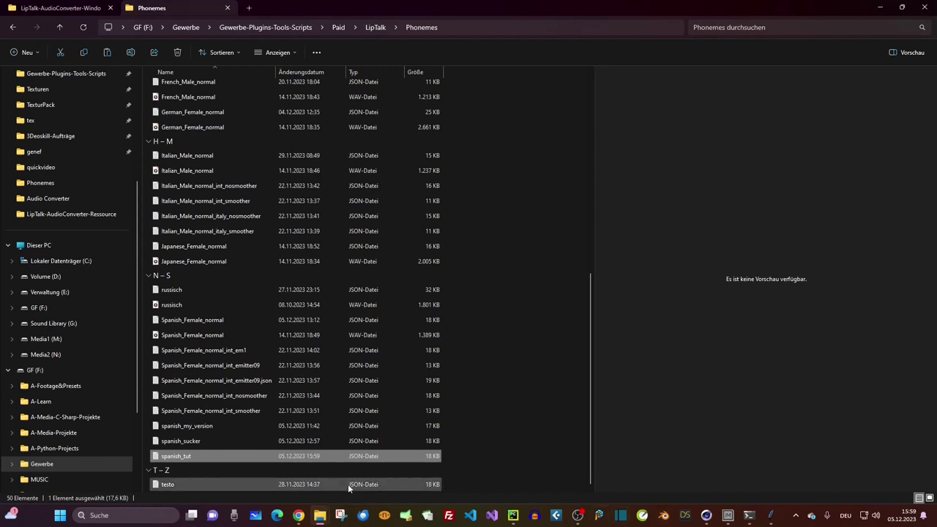
double_click(207, 456)
scroll(680, 188, down, 2)
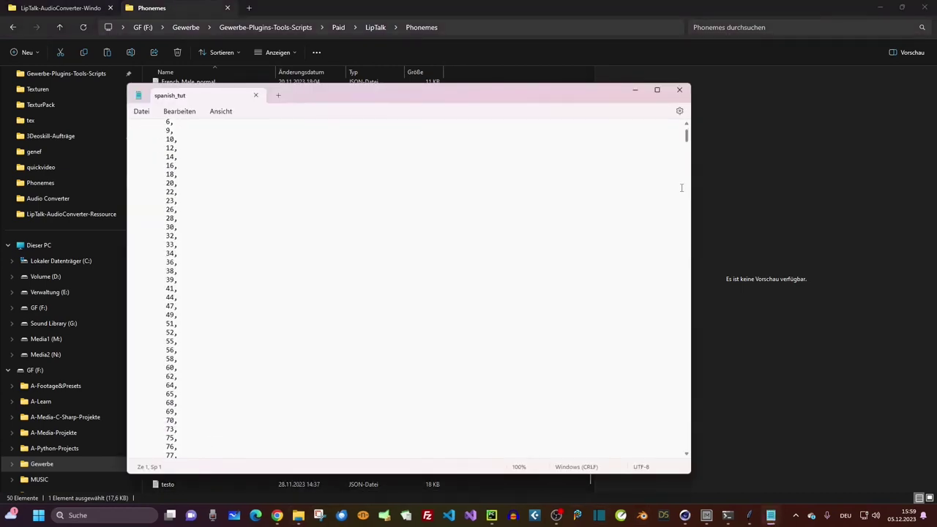
drag(686, 136, 657, 274)
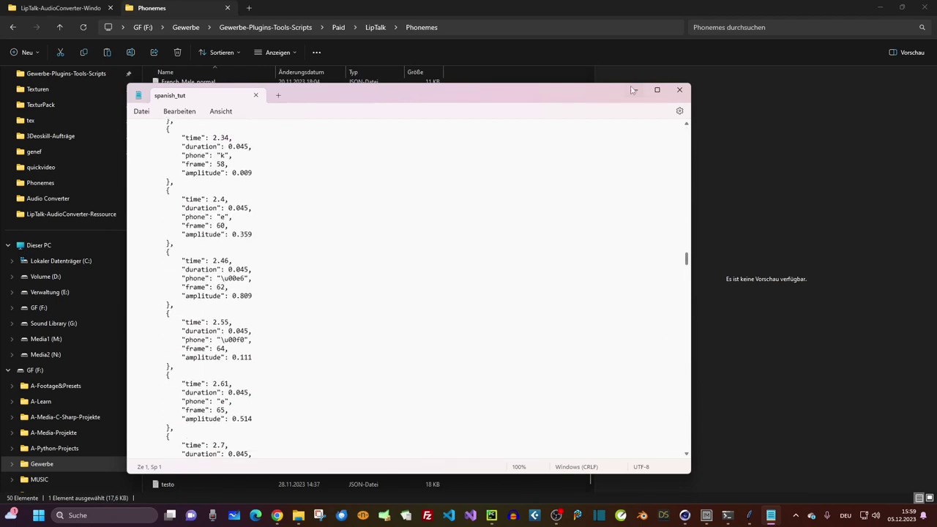
Step: Rerun the conversion in the converter with advanced mode
click(729, 515)
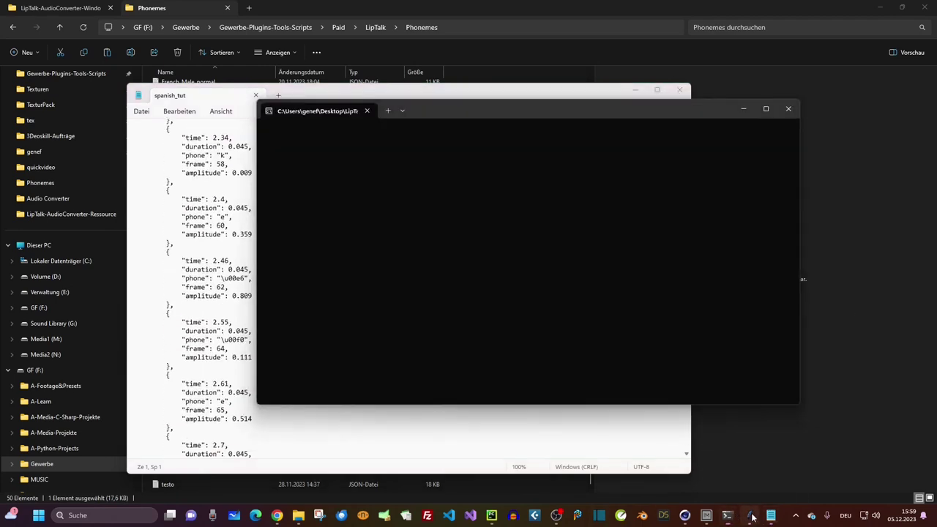
click(750, 515)
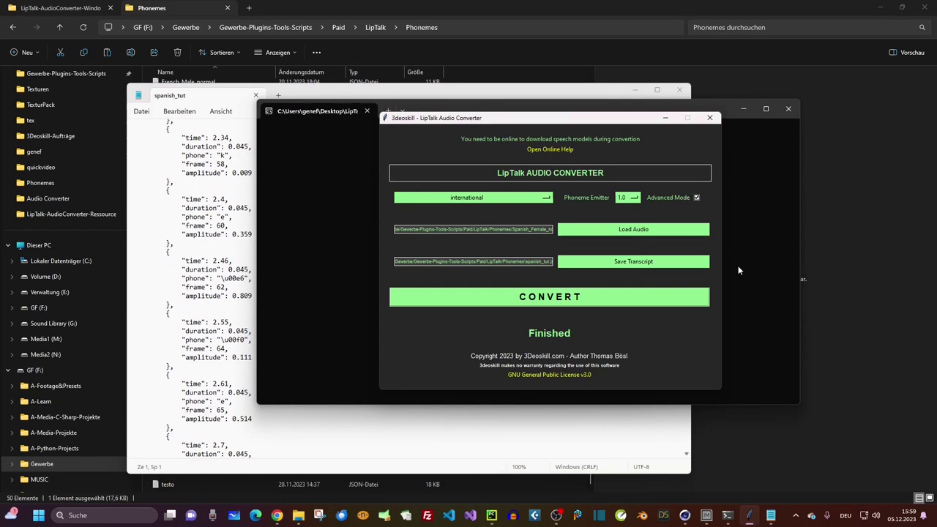
click(563, 300)
Step: Reopen the regenerated spanish_tut transcript, check it, and close Notepad
click(679, 90)
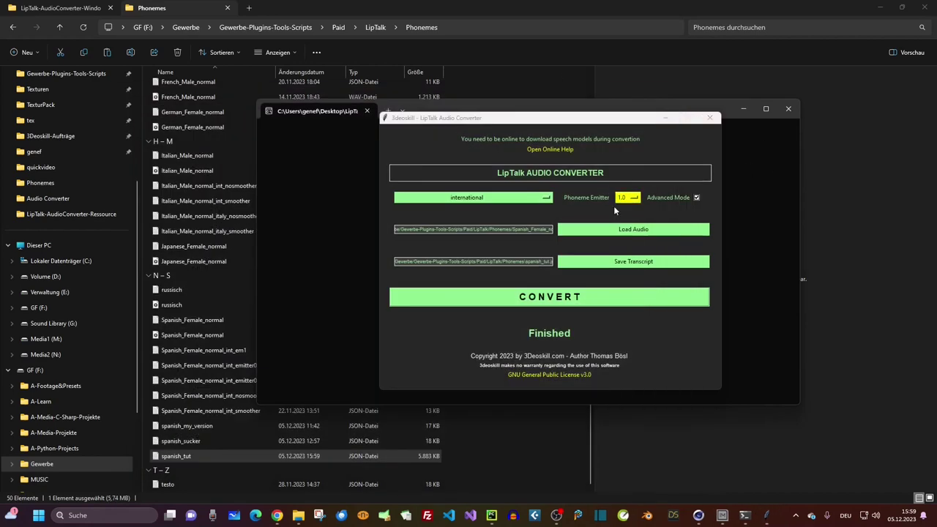
double_click(204, 458)
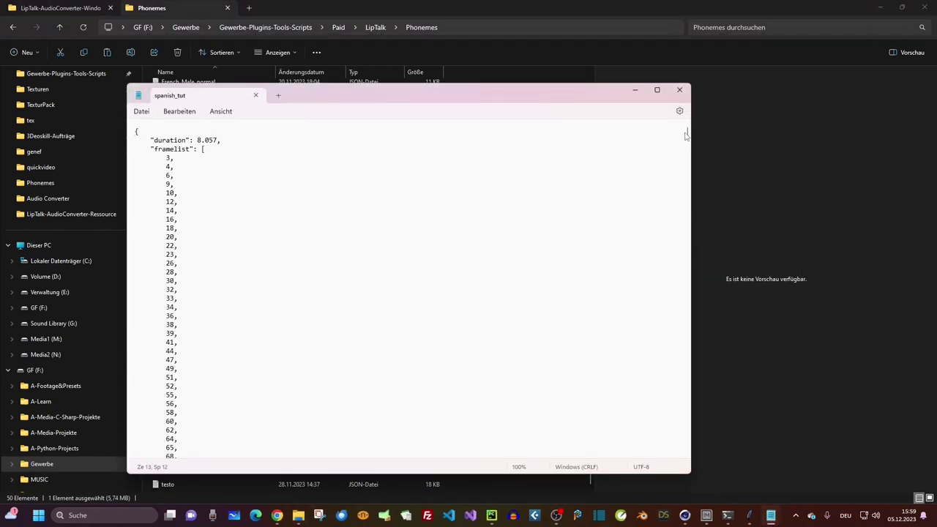
drag(685, 134, 687, 163)
click(679, 92)
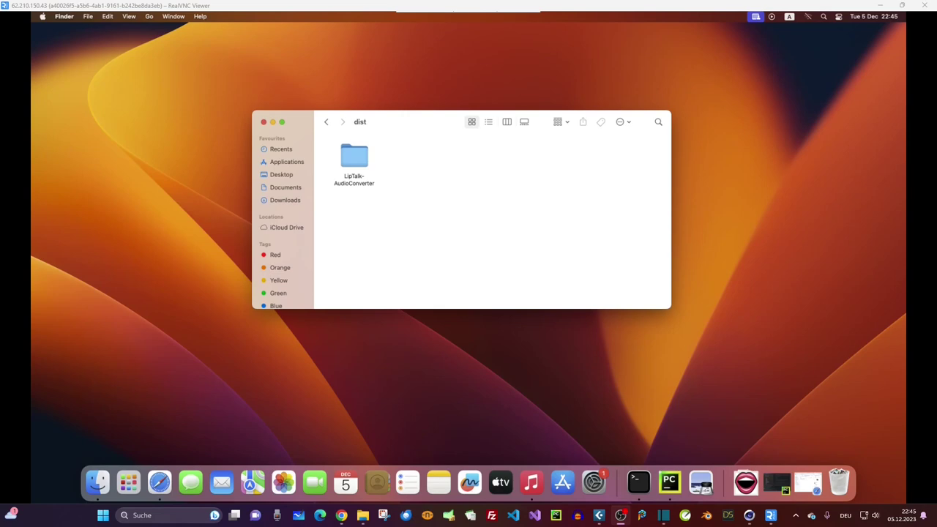
Step: Launch the LipTalk-AudioConverter executable from its folder in the Mac's dist directory
double_click(357, 158)
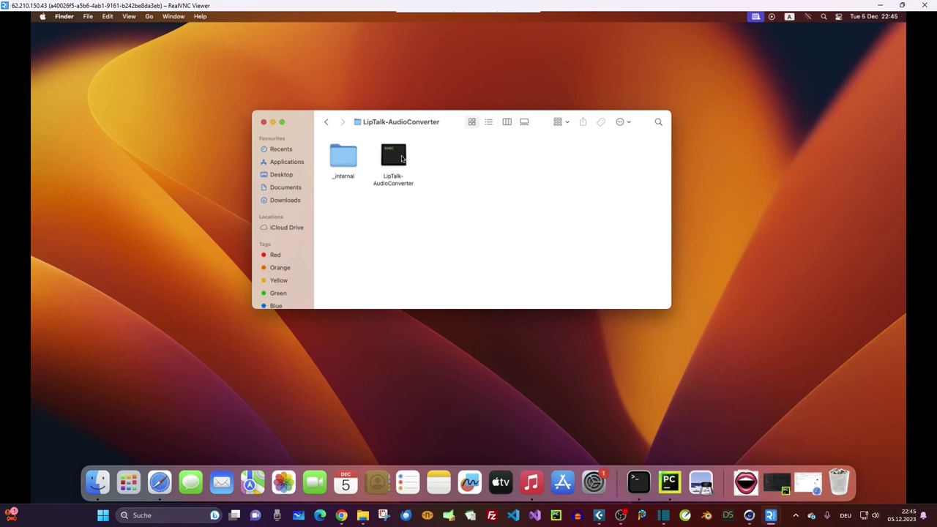
double_click(400, 163)
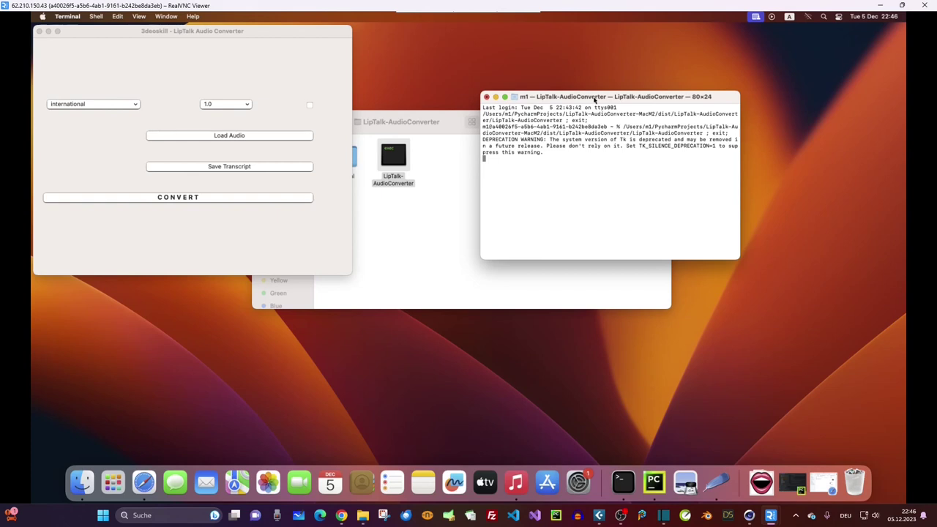
Step: Move the Terminal right, centre the converter window, and minimise the Safari LipTalk User Manual
drag(595, 98, 668, 104)
drag(262, 34, 435, 56)
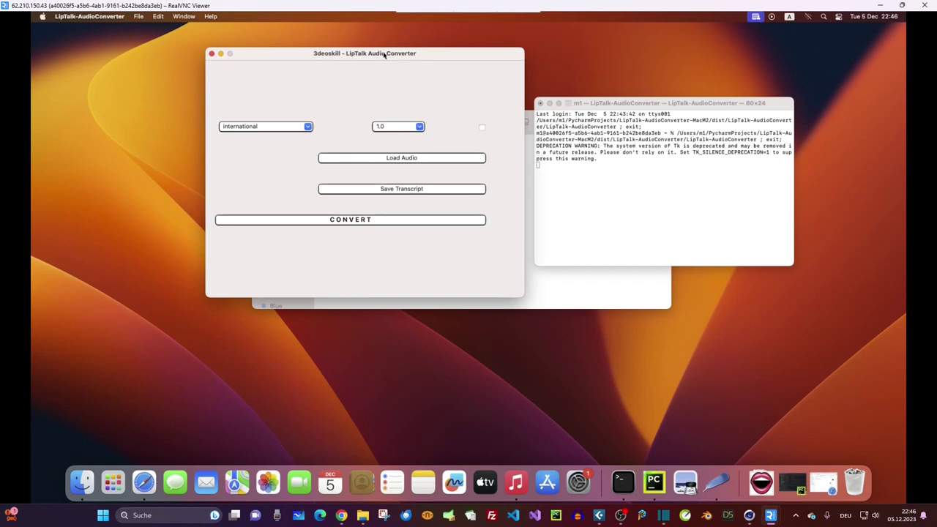
drag(384, 55, 532, 64)
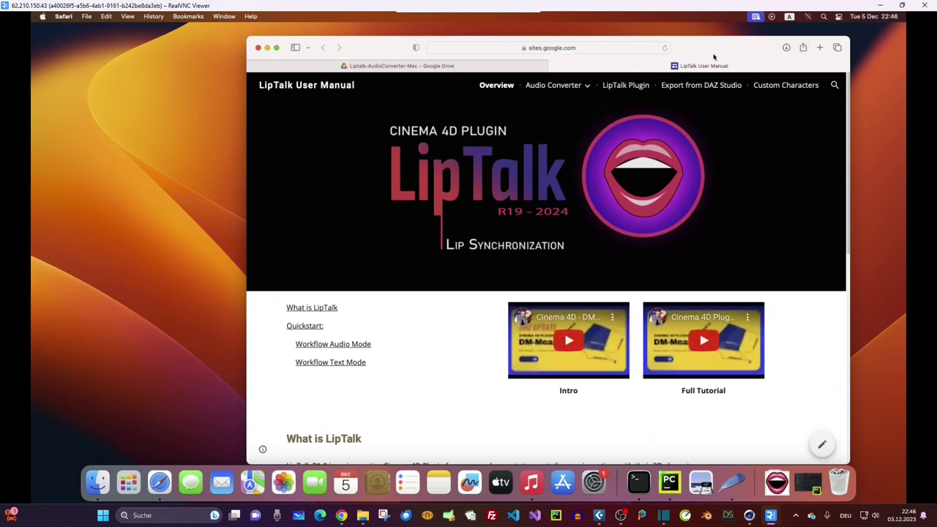
drag(712, 52, 680, 82)
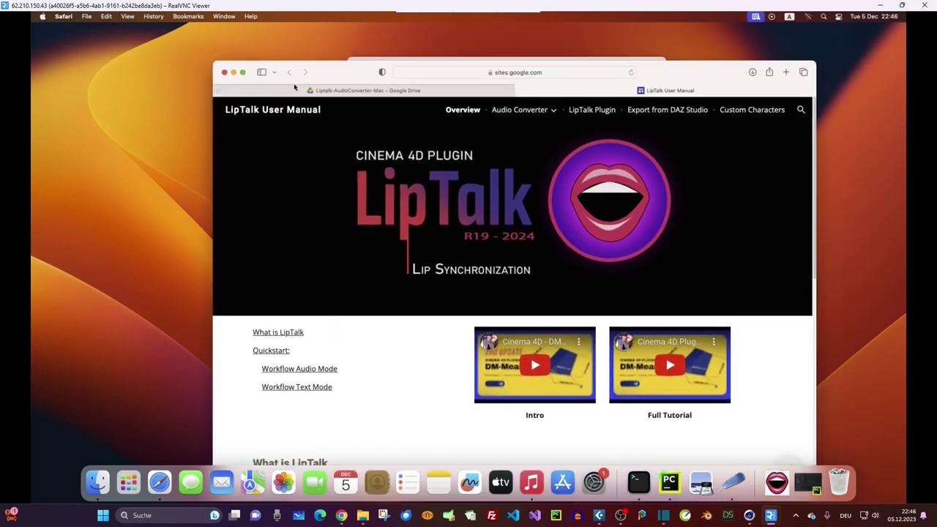
click(234, 72)
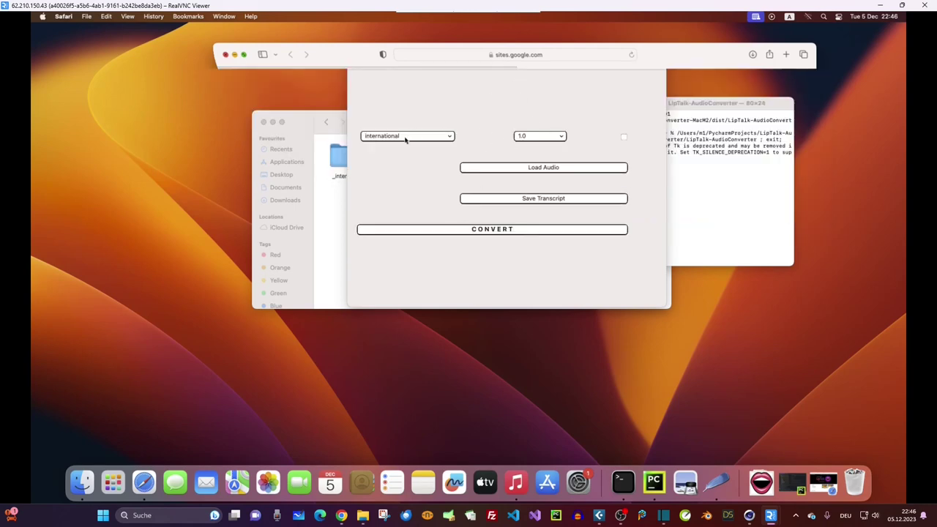
Step: Keep language international, Phoneme Emitter 1.0, Advanced Mode off, and shift the converter window right
click(407, 138)
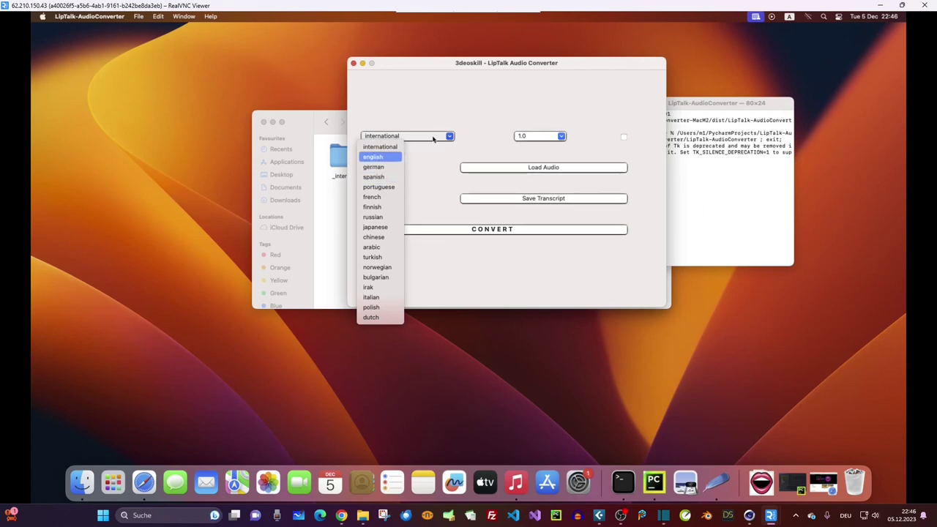
click(475, 131)
click(561, 137)
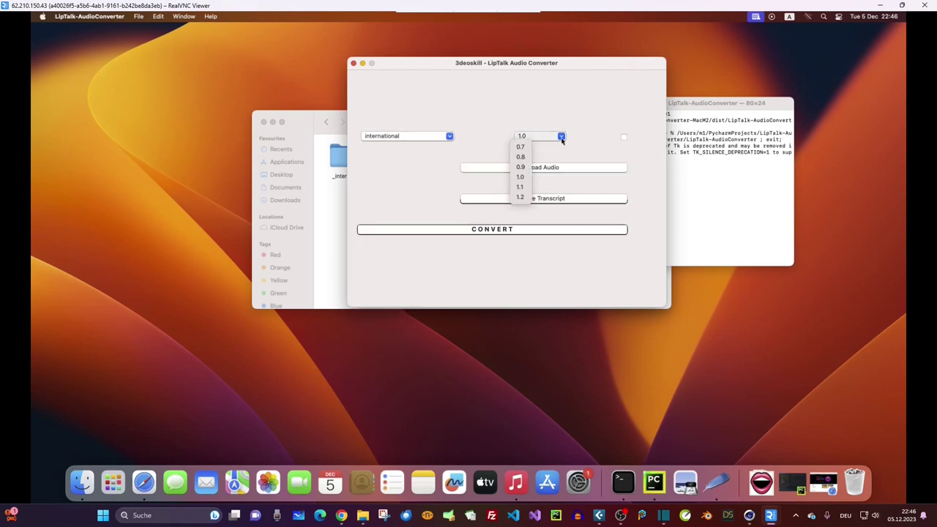
click(561, 137)
click(624, 136)
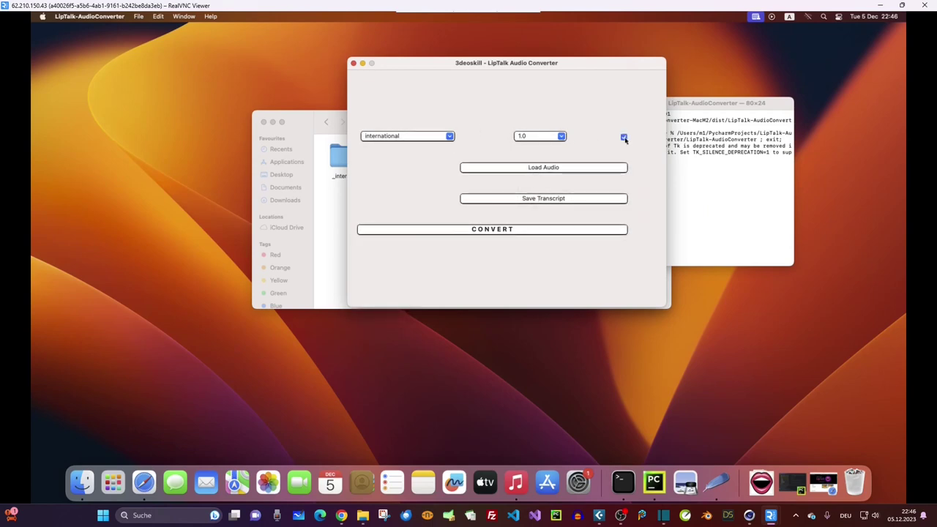
click(624, 137)
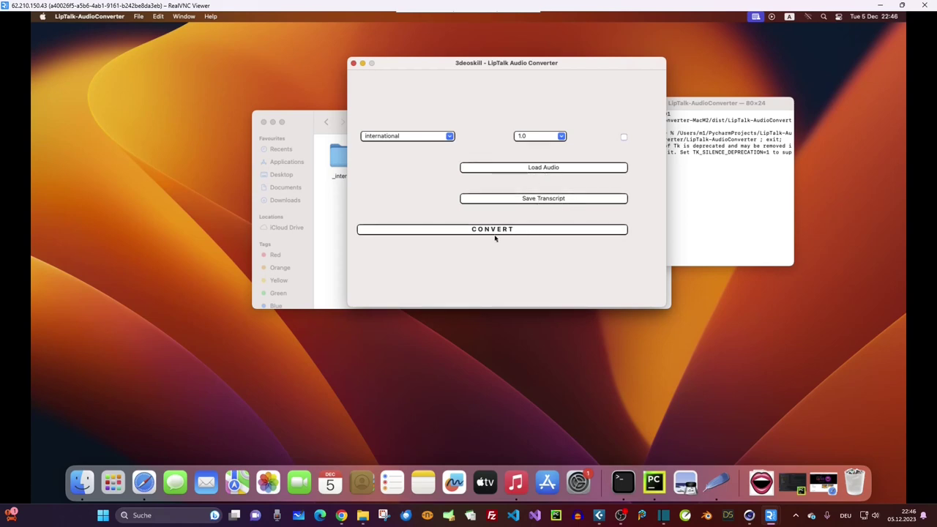
drag(515, 63, 616, 65)
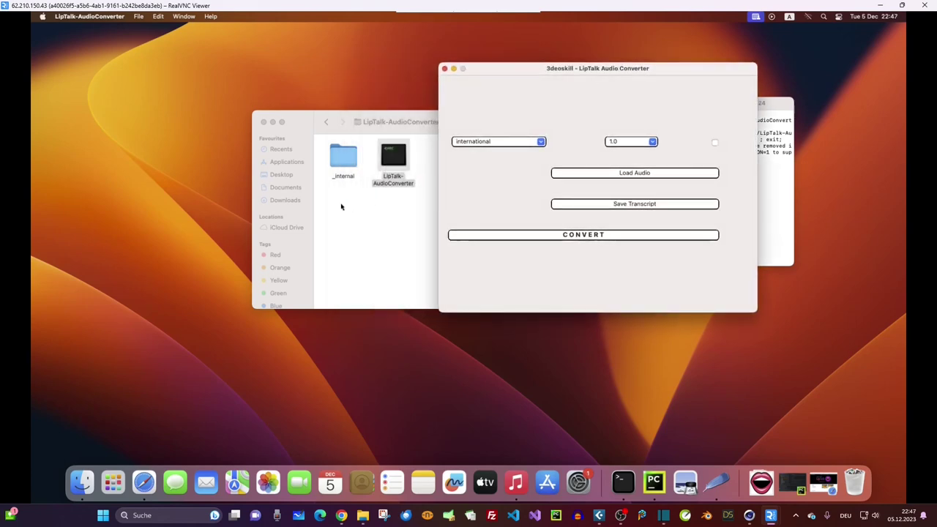
Step: Open the Downloads LipTalk-AudioConverter-Ressource folder in Finder and move the window to the upper left
click(290, 202)
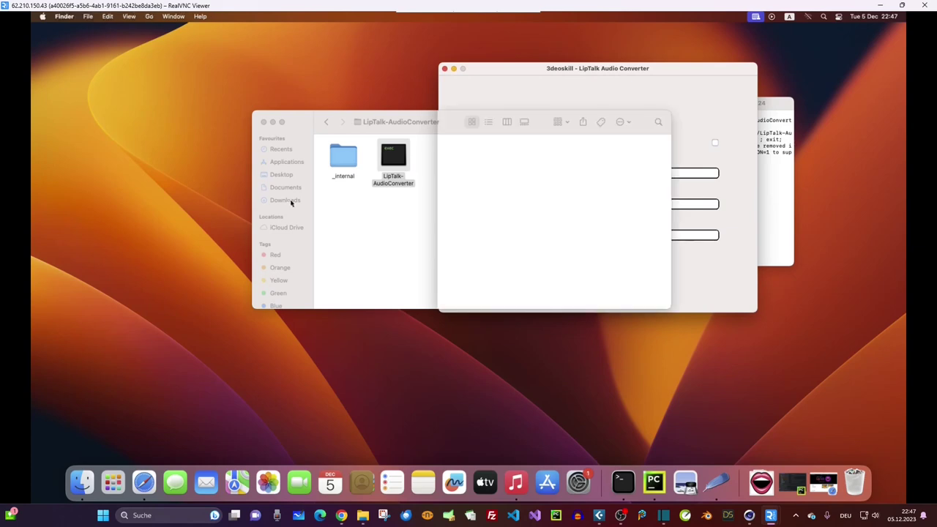
click(291, 201)
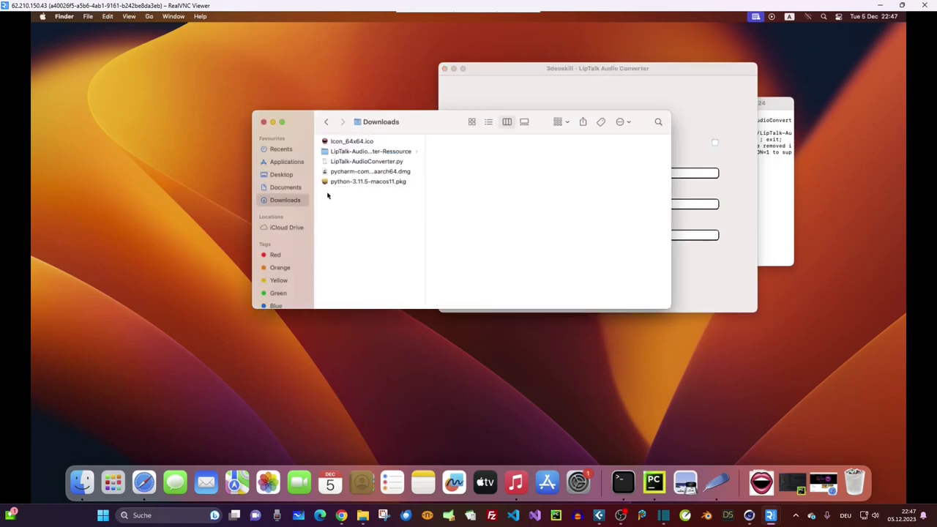
click(354, 151)
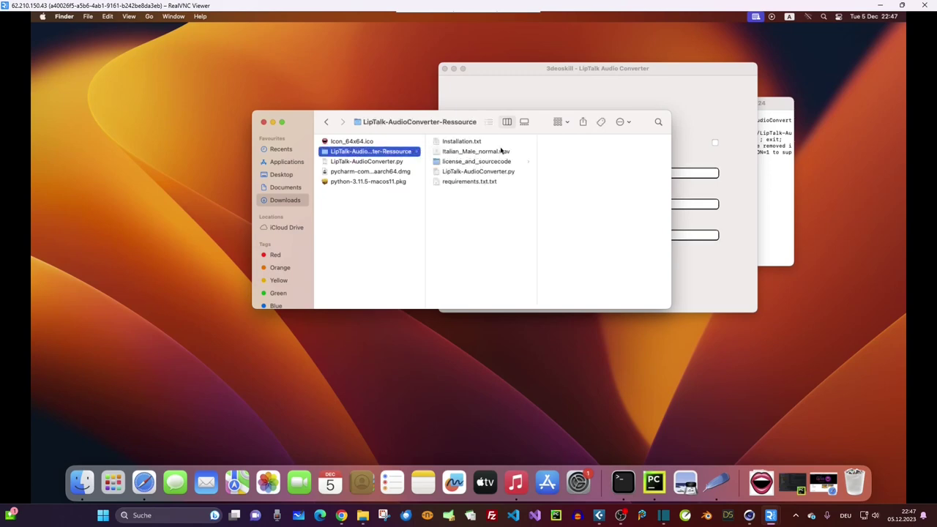
drag(420, 118, 199, 77)
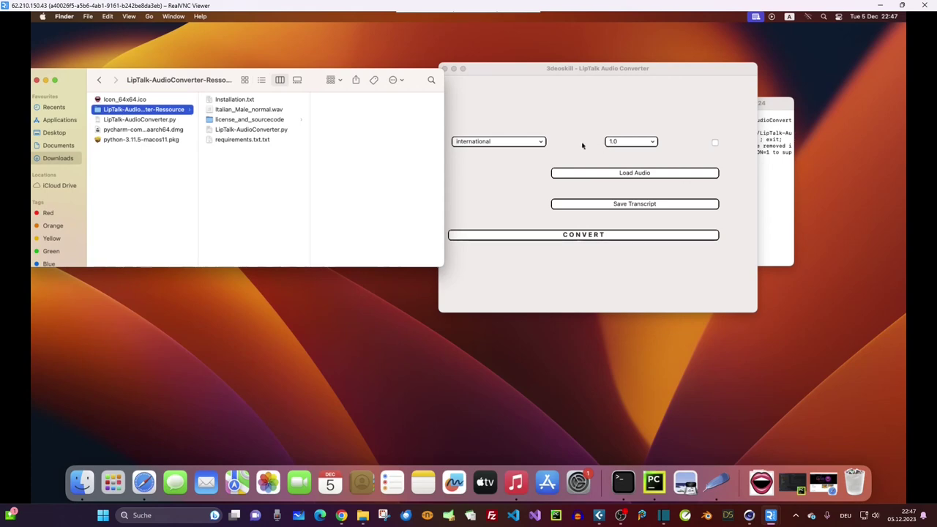
Step: Load Italian_Male_normal.wav into the LipTalk Audio Converter
click(593, 177)
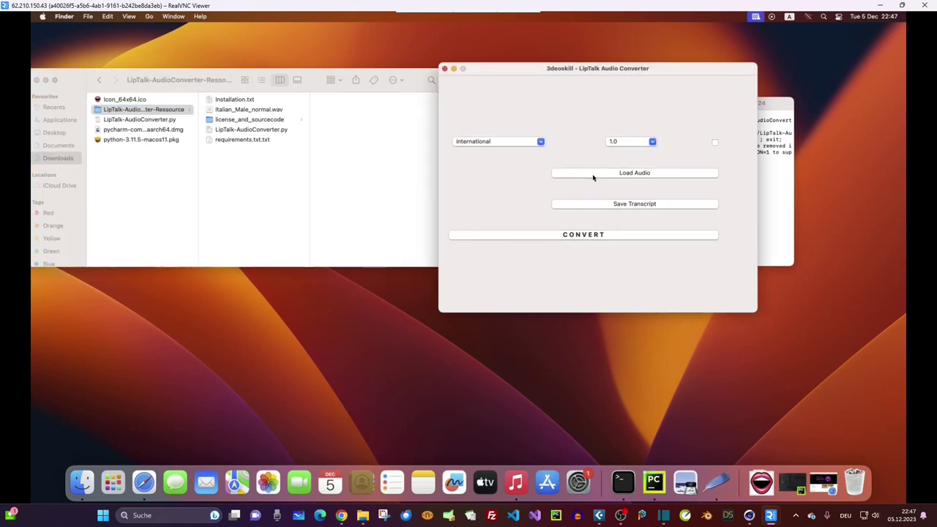
click(593, 177)
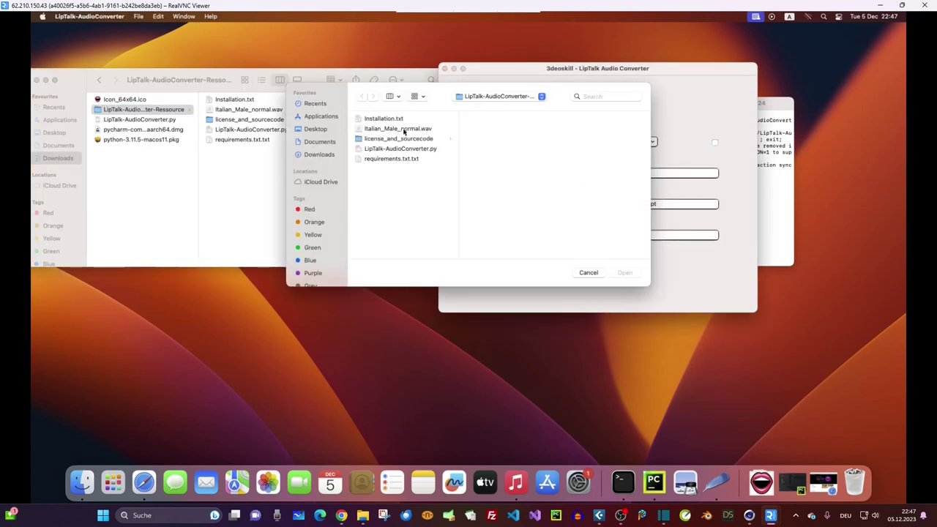
click(404, 129)
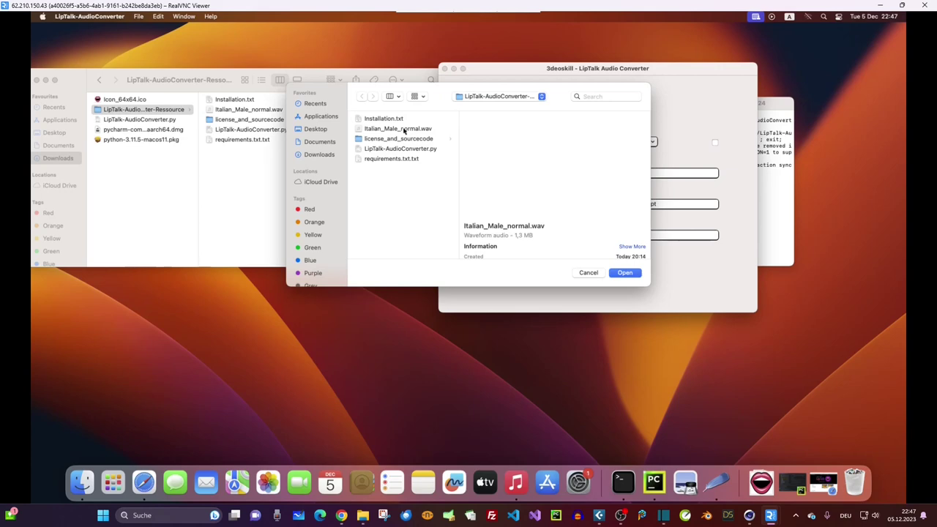
click(624, 272)
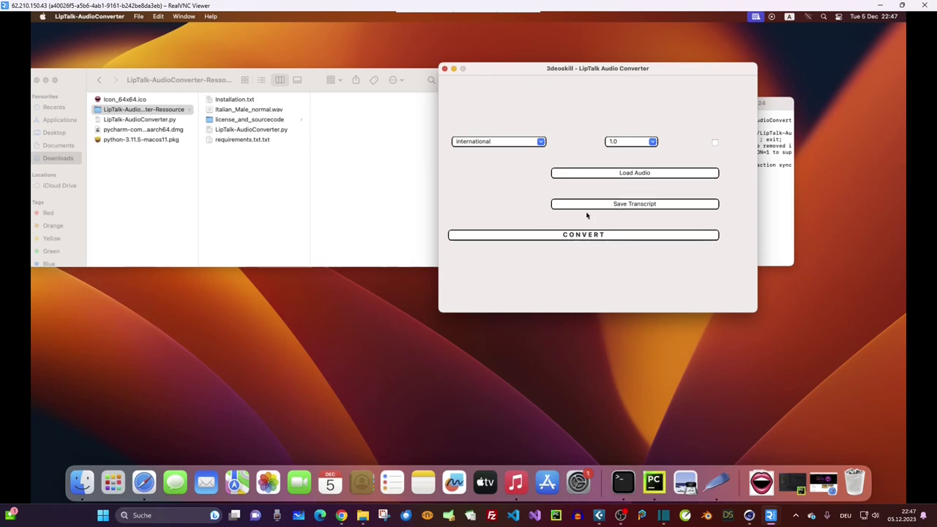
Step: Move the Terminal window off the converter's settings and bring the converter forward
click(786, 167)
drag(512, 100, 373, 156)
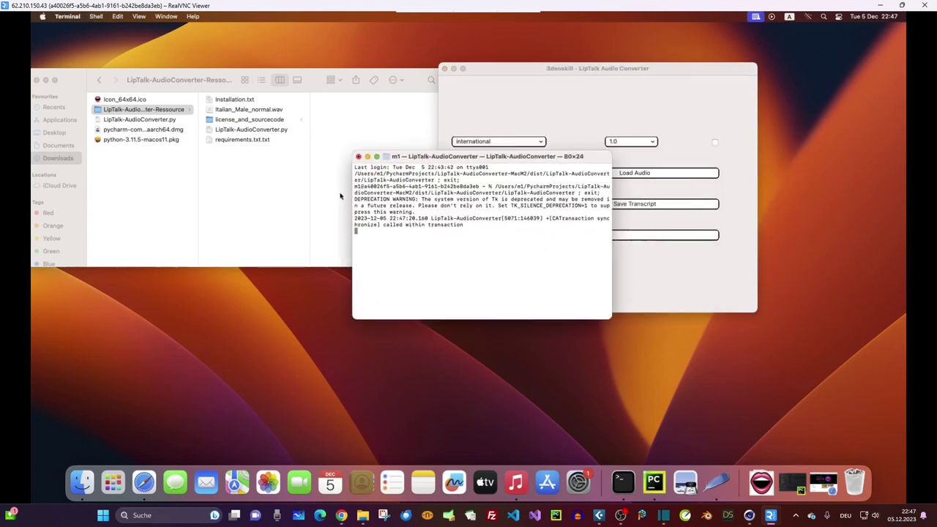
drag(339, 195, 504, 216)
click(489, 235)
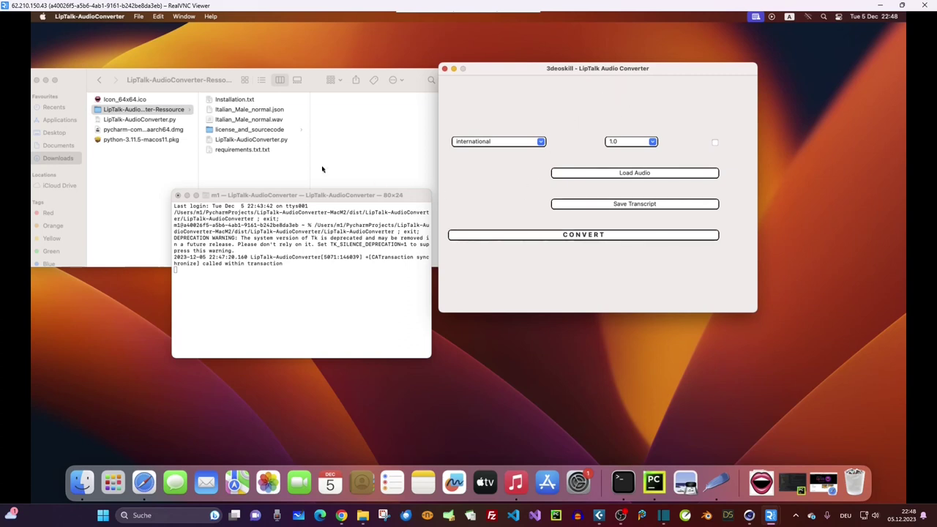
Step: Open Italian_Male_normal.json with Xcode, scroll down to its framelist, then close it
click(250, 112)
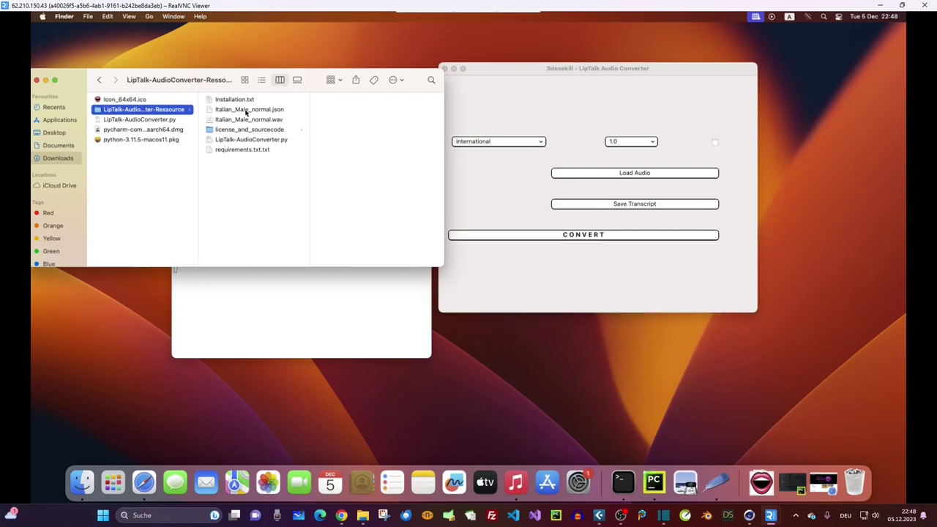
click(247, 110)
right_click(246, 111)
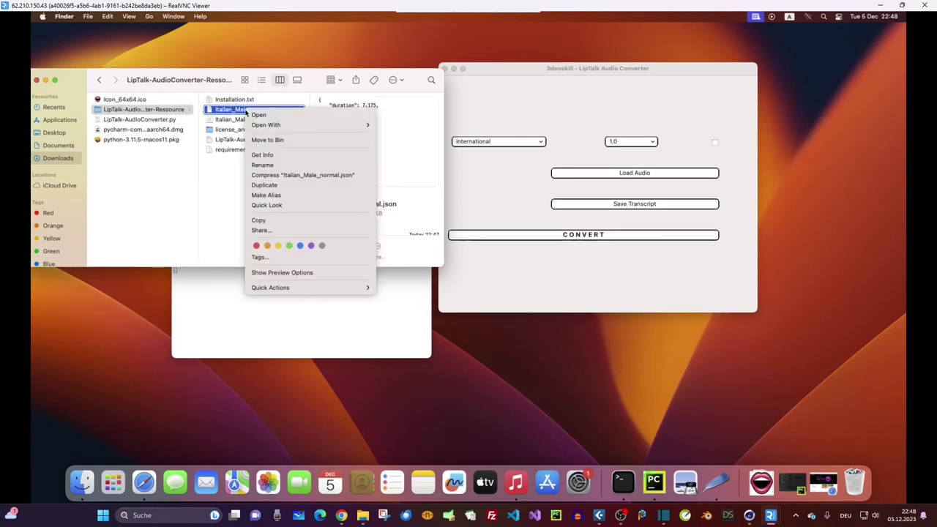
click(258, 115)
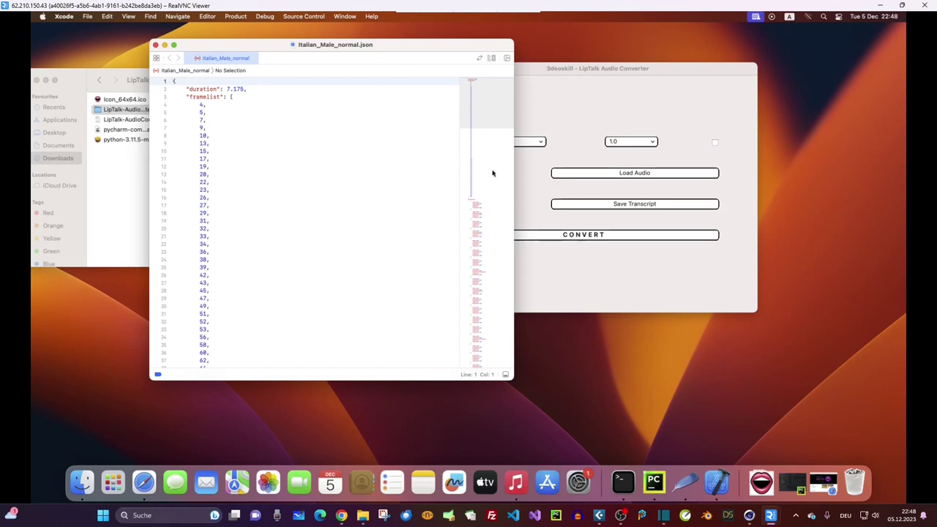
click(492, 199)
drag(492, 199, 494, 311)
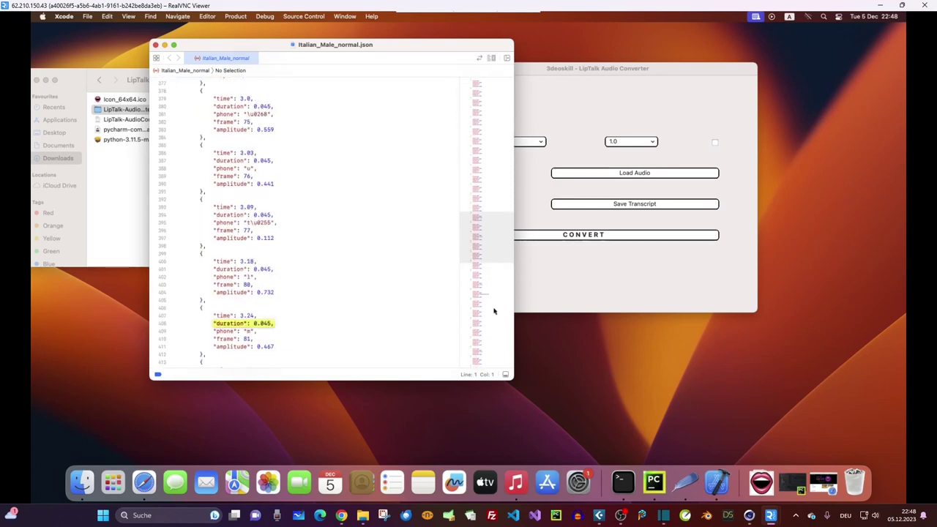
click(155, 45)
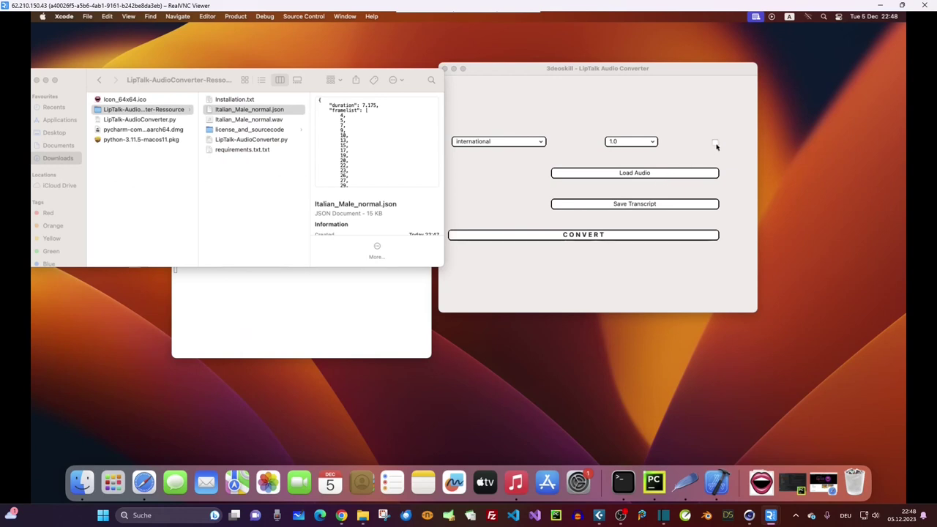
Step: Enable Advanced Mode, then reopen Italian_Male_normal.json, scroll through its phone_list entries and close it
click(715, 143)
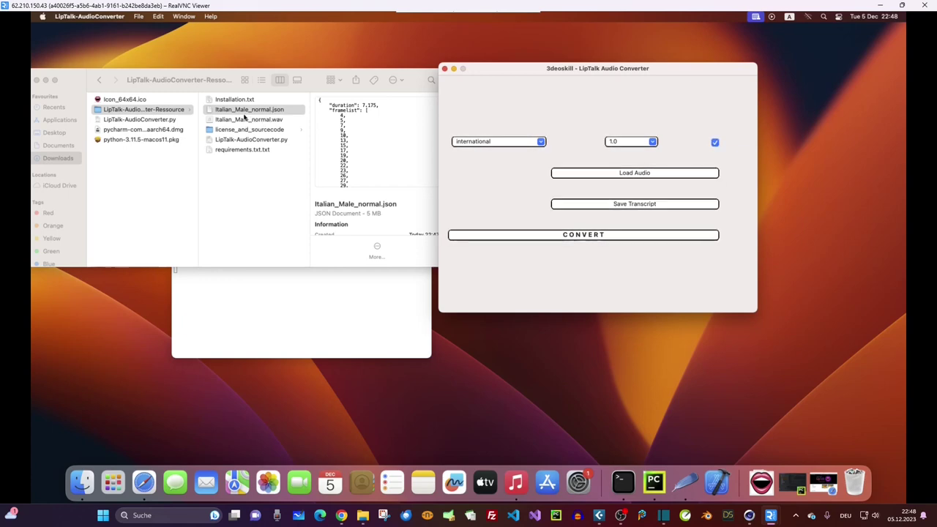
click(244, 112)
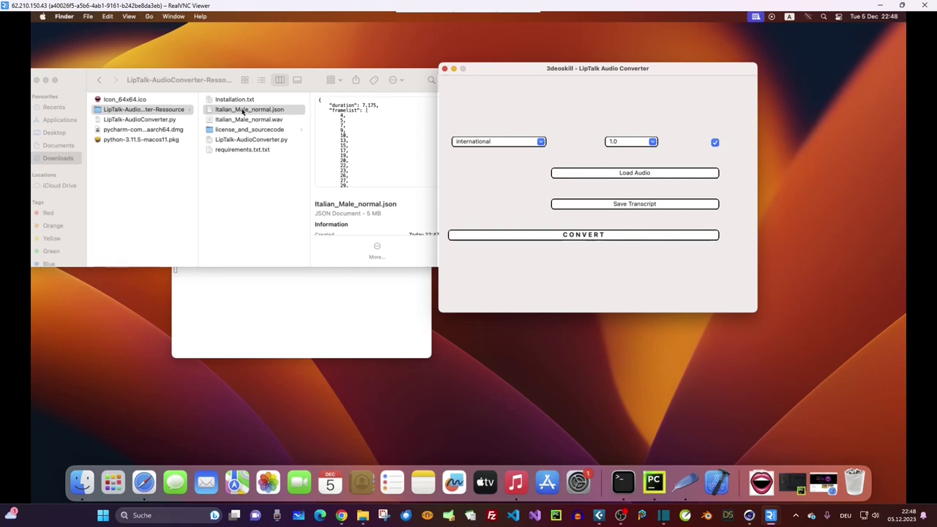
double_click(244, 110)
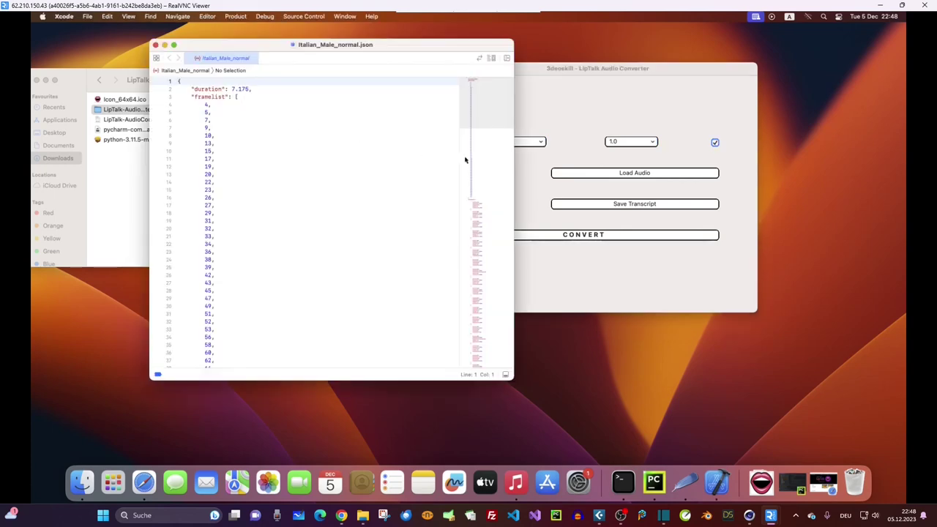
scroll(483, 212, down, 20)
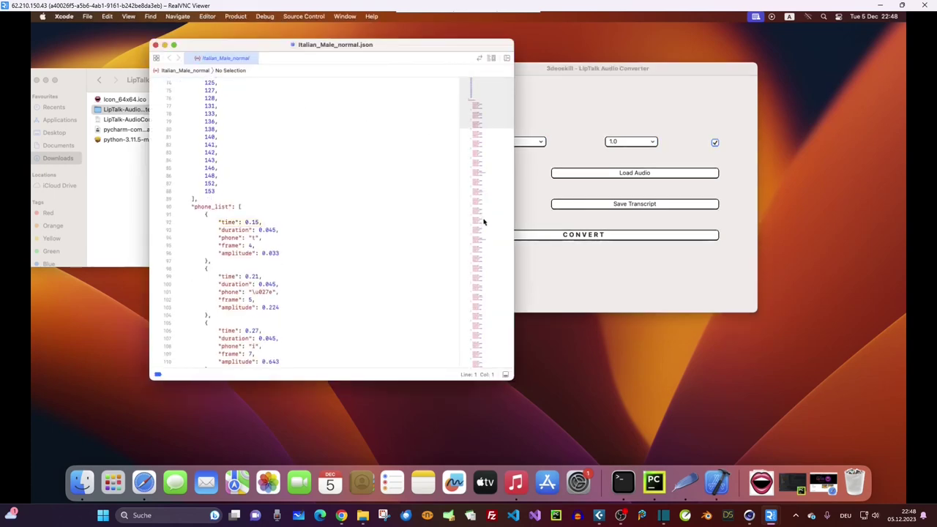
scroll(486, 282, down, 20)
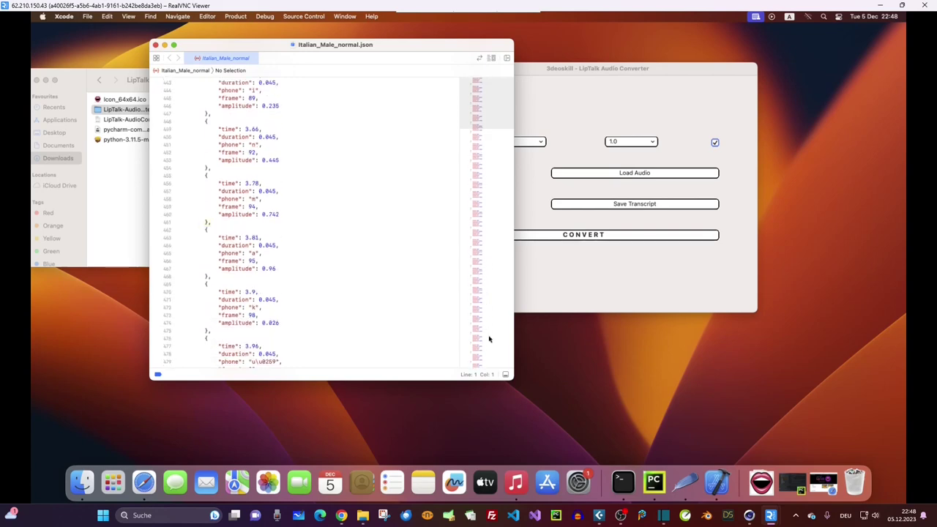
scroll(483, 315, down, 20)
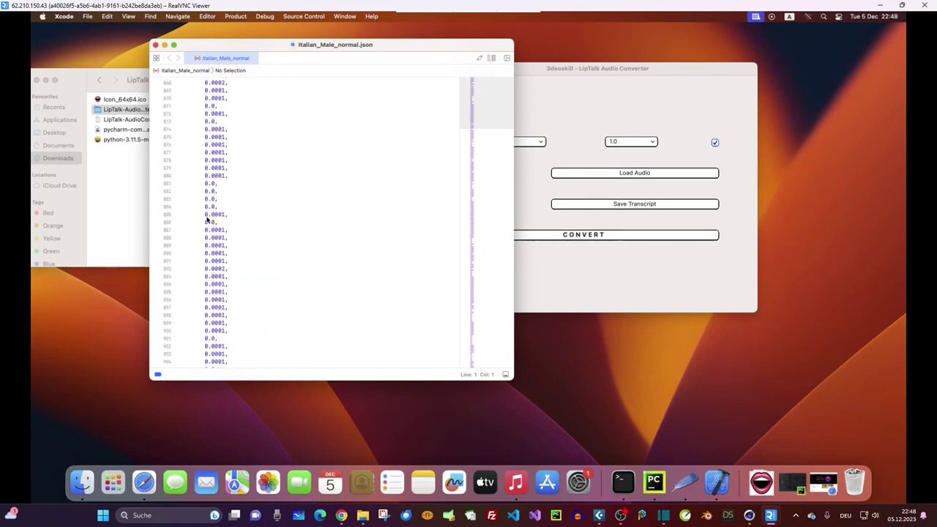
click(155, 45)
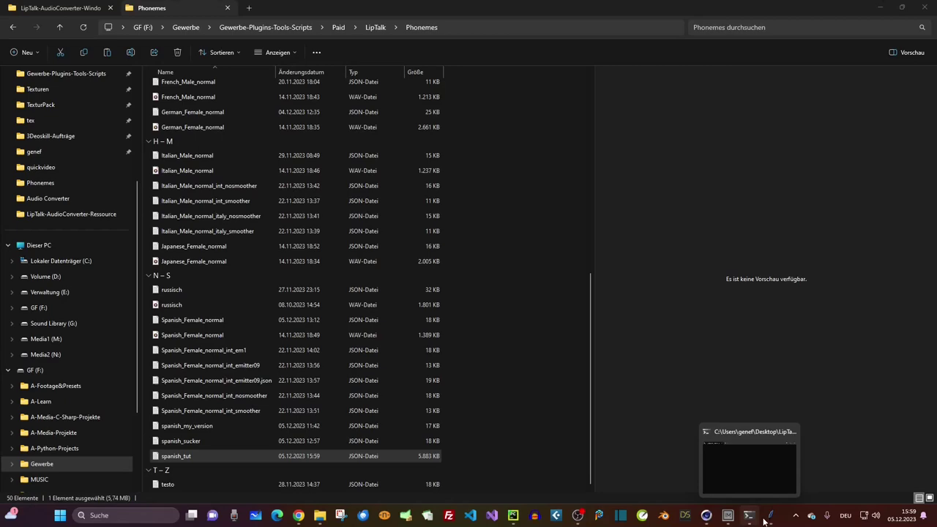
Step: Bring the Windows converter showing Finished to the front and minimise File Explorer
click(768, 515)
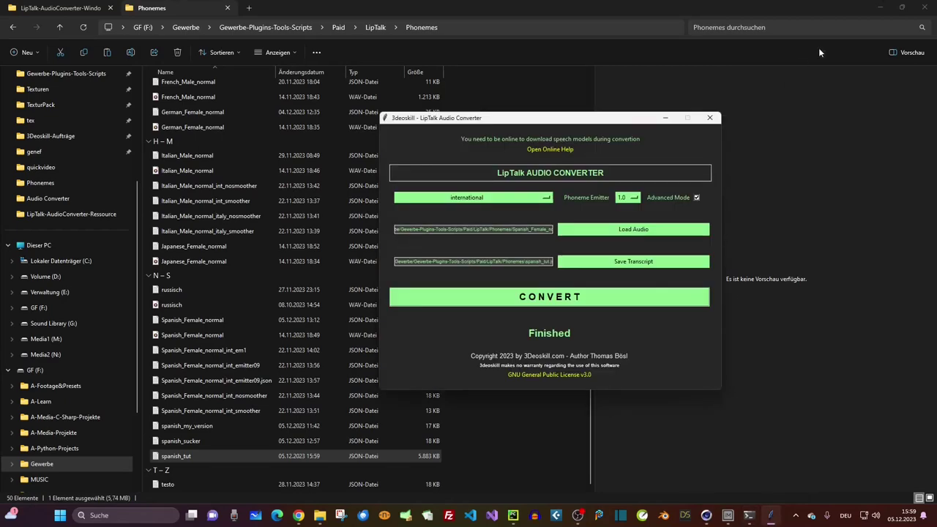
click(878, 9)
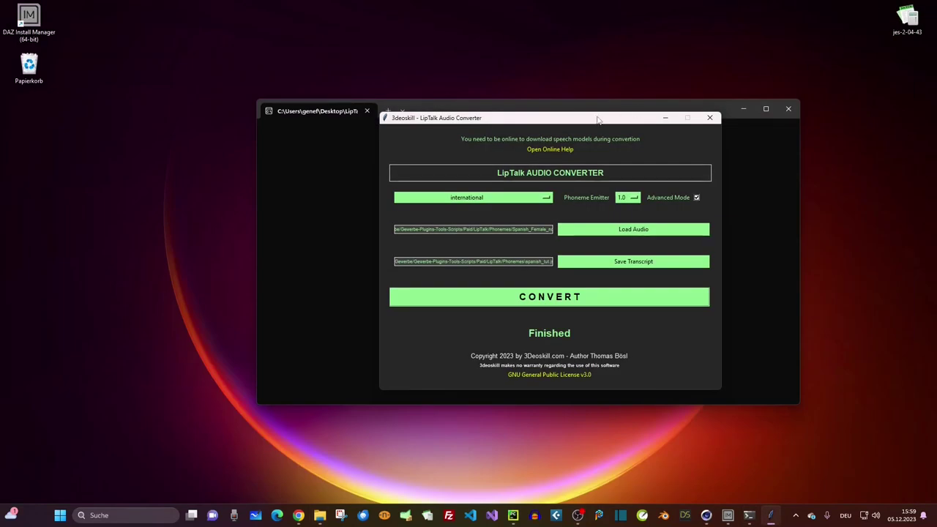
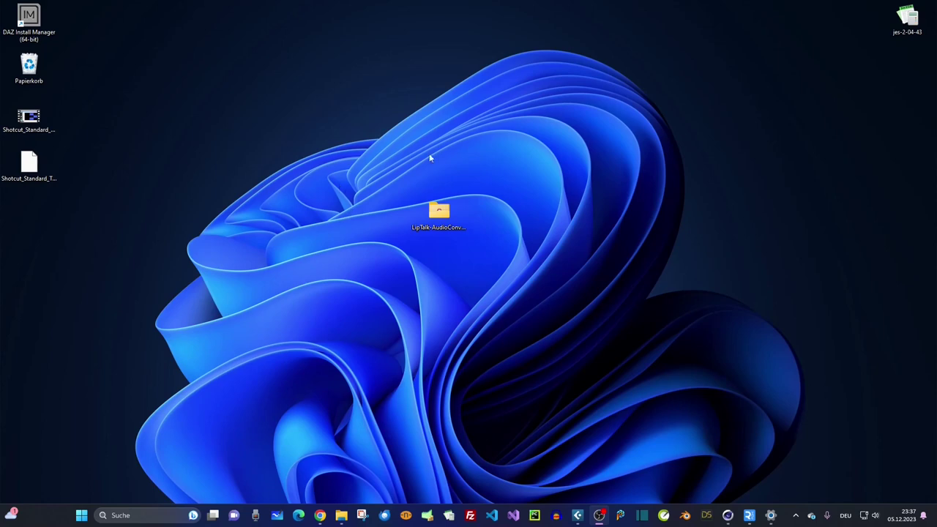
Step: Copy the Cinema 4D R23-2023 folder from the Entwicklerversionen window, then return to Cinema 4D's Preferences
mouse_move(341, 515)
click(379, 474)
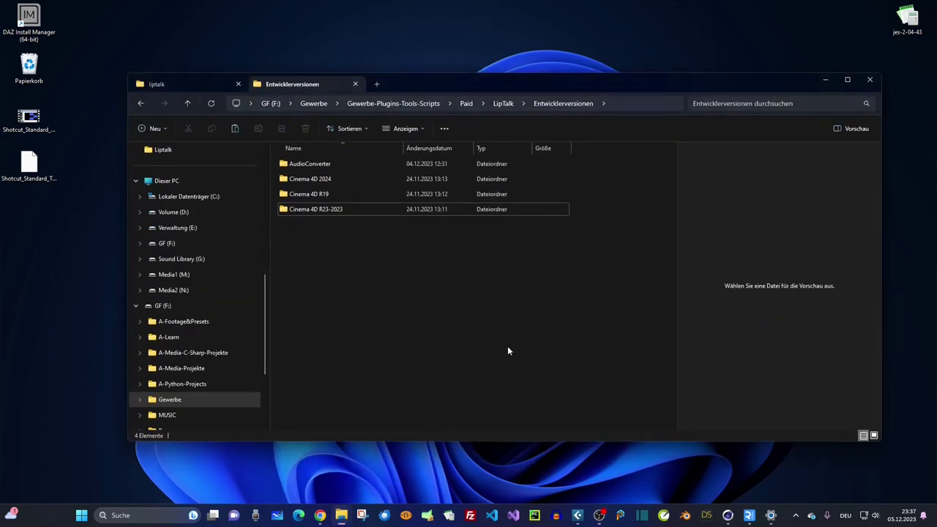
click(348, 209)
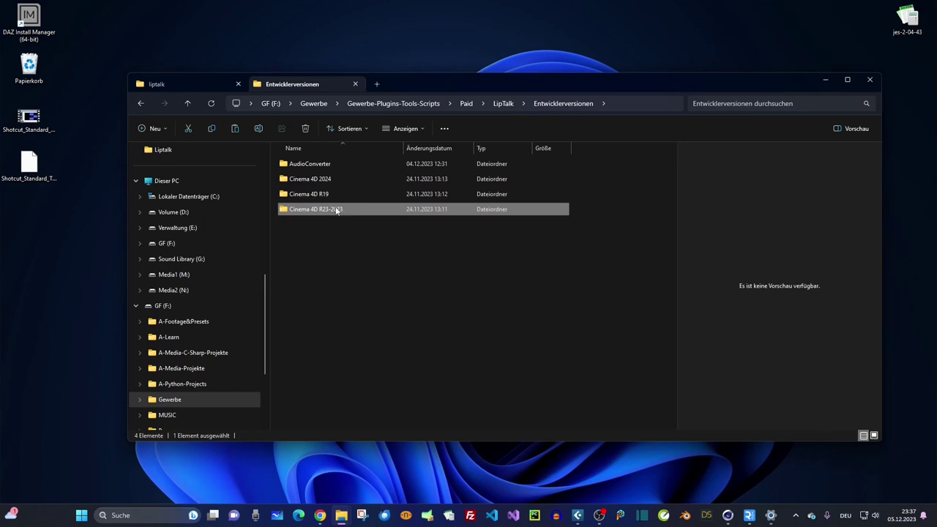
right_click(337, 211)
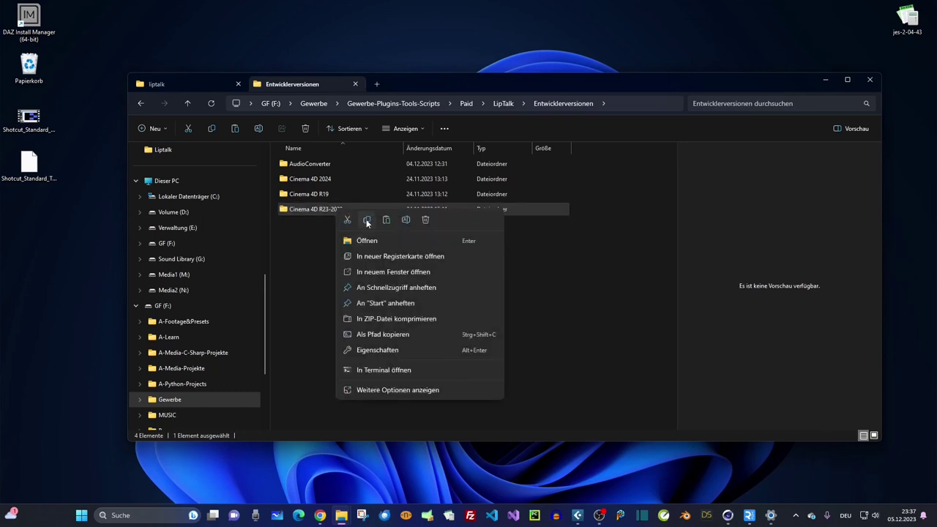
click(367, 221)
click(347, 311)
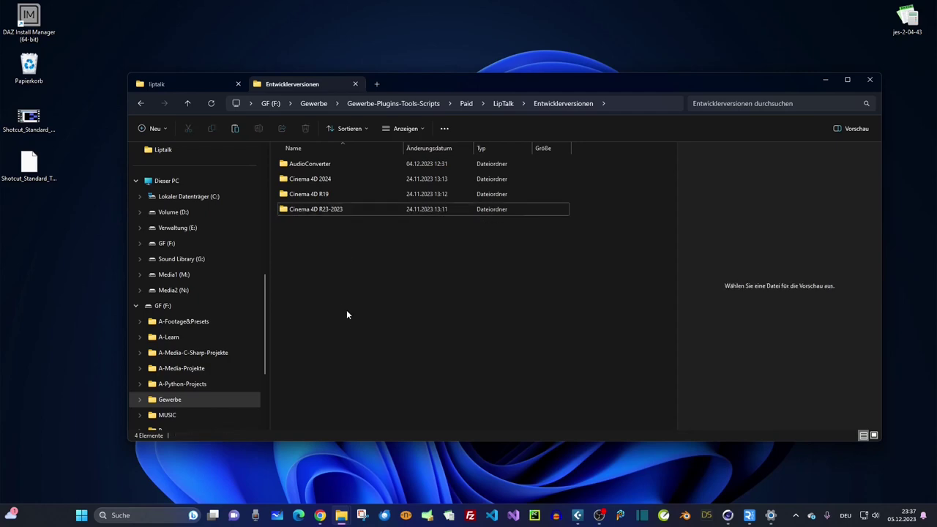
click(727, 515)
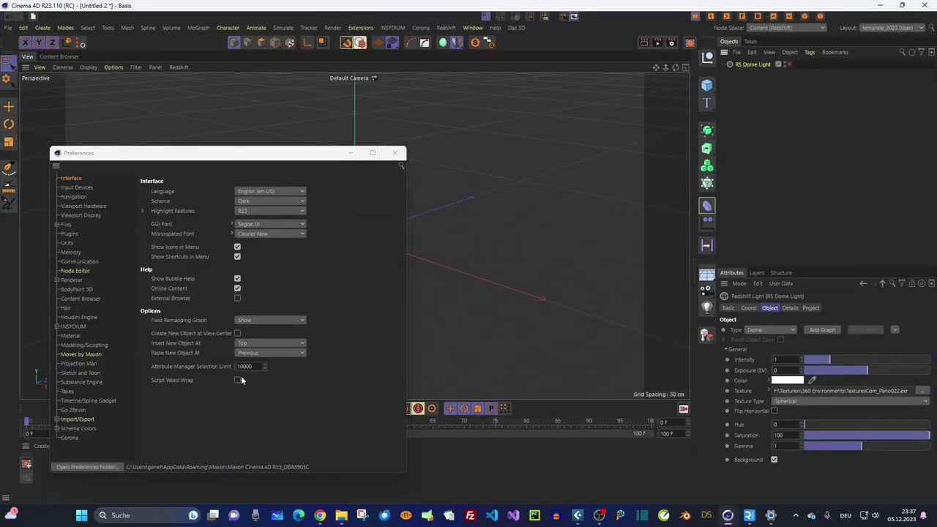
click(120, 464)
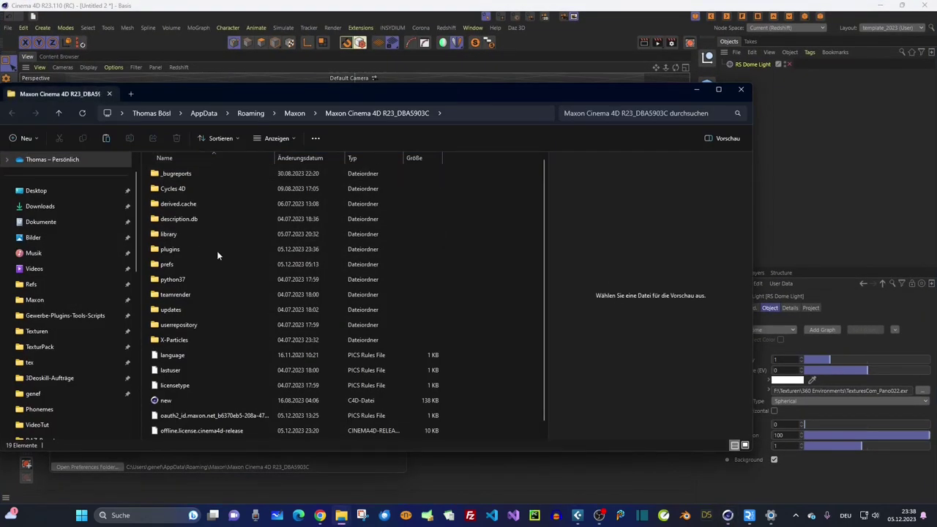
double_click(183, 249)
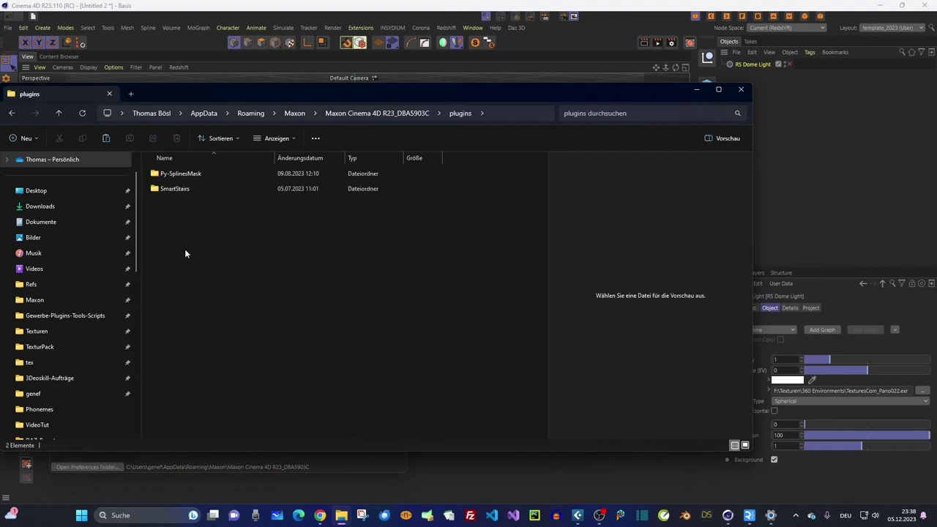
right_click(198, 213)
click(174, 210)
click(747, 90)
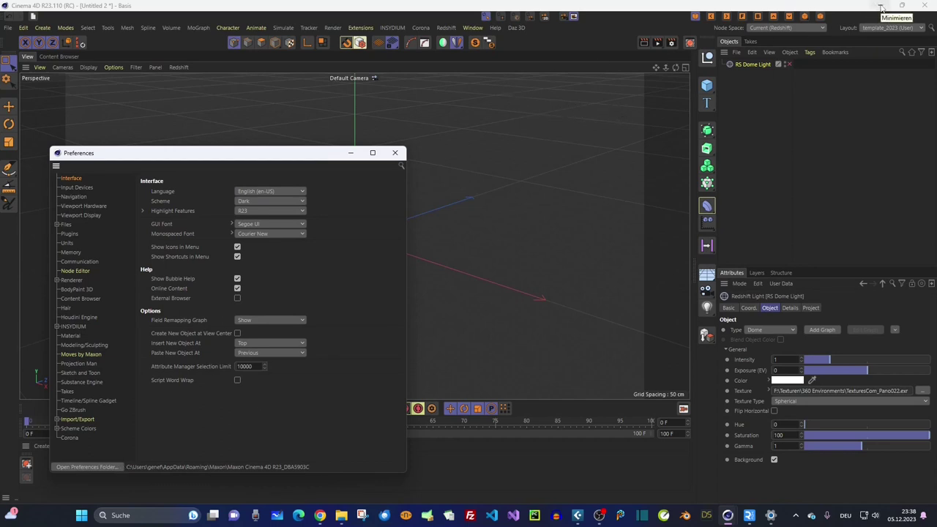
Step: Look through RS Dome Light's Liptalk Tags menu, then minimize Cinema 4D to the desktop
right_click(750, 65)
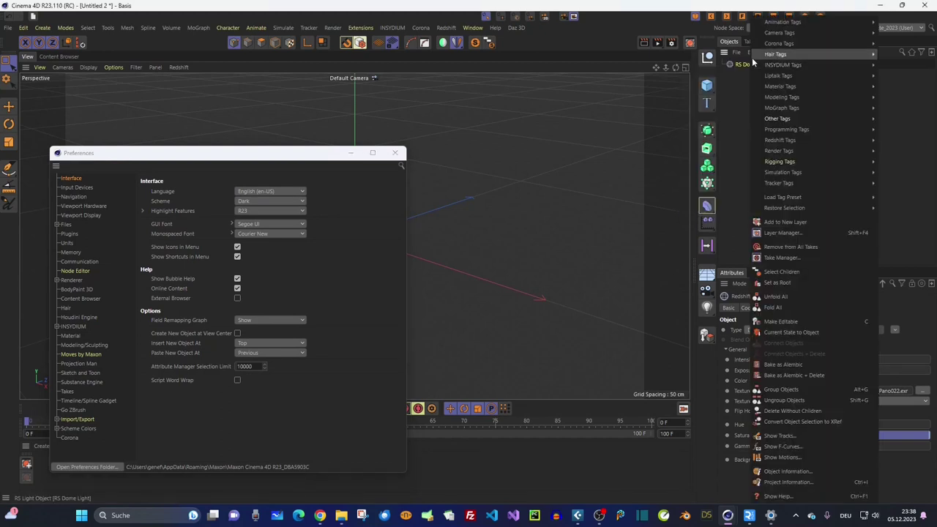
mouse_move(787, 76)
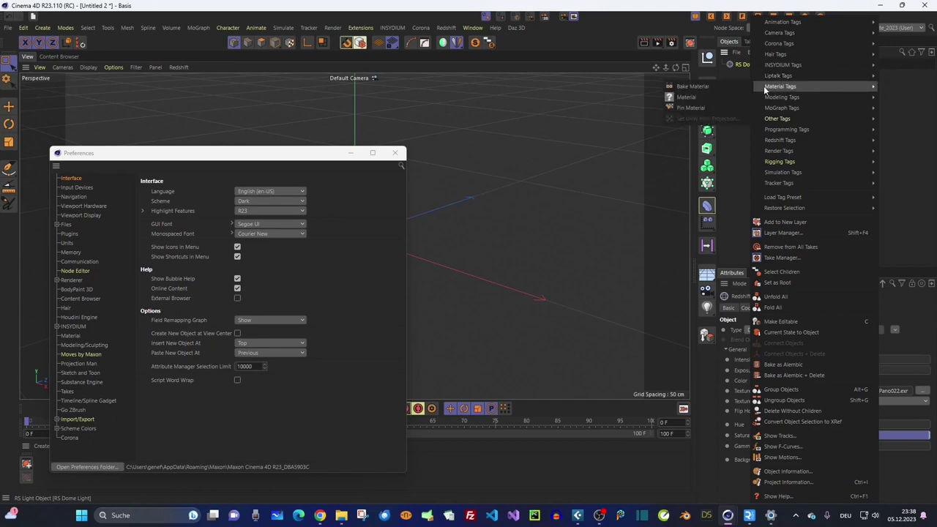
click(878, 5)
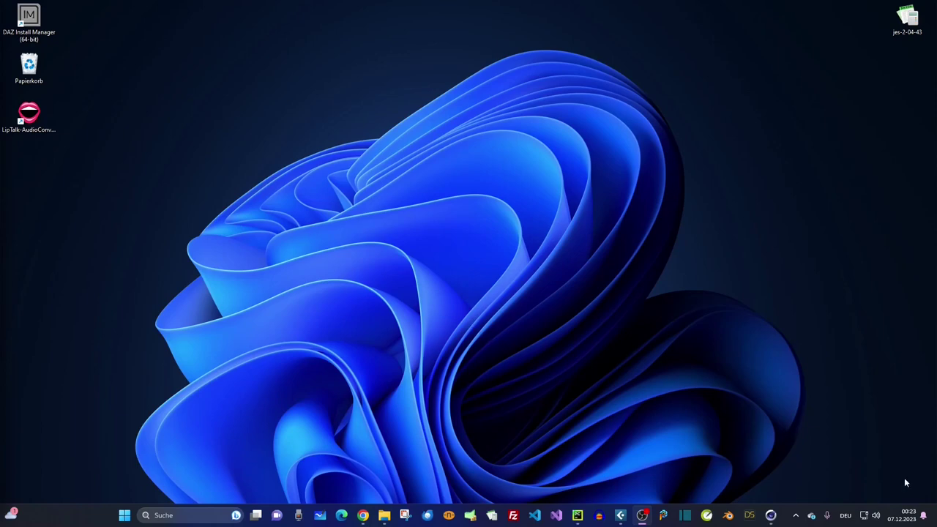
Step: Restore Cinema 4D and orbit the viewport to a near-frontal view of the woman's face
click(771, 515)
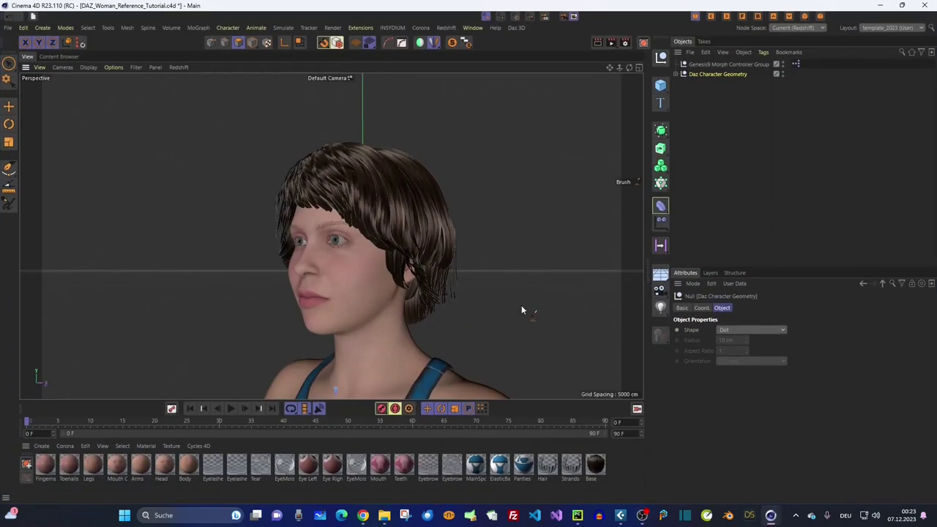
alt+drag(432, 279, 337, 249)
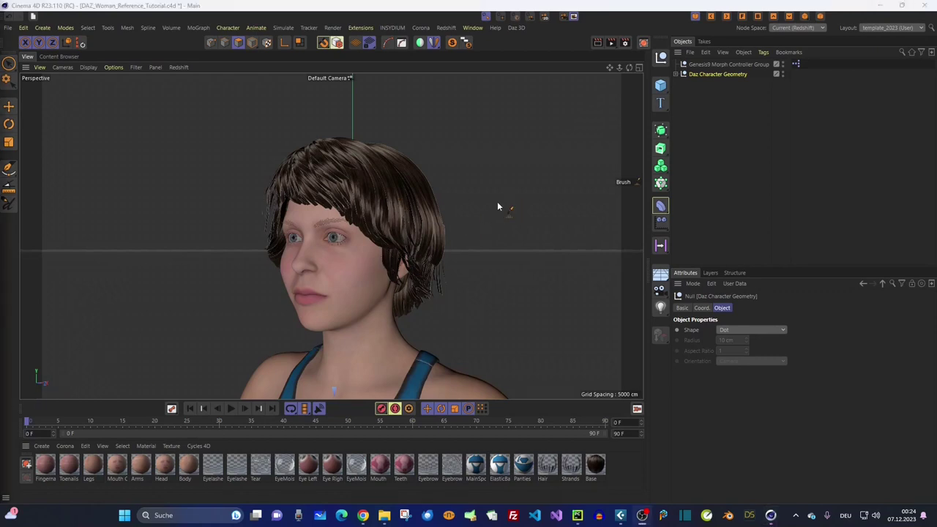
alt+drag(524, 186, 454, 226)
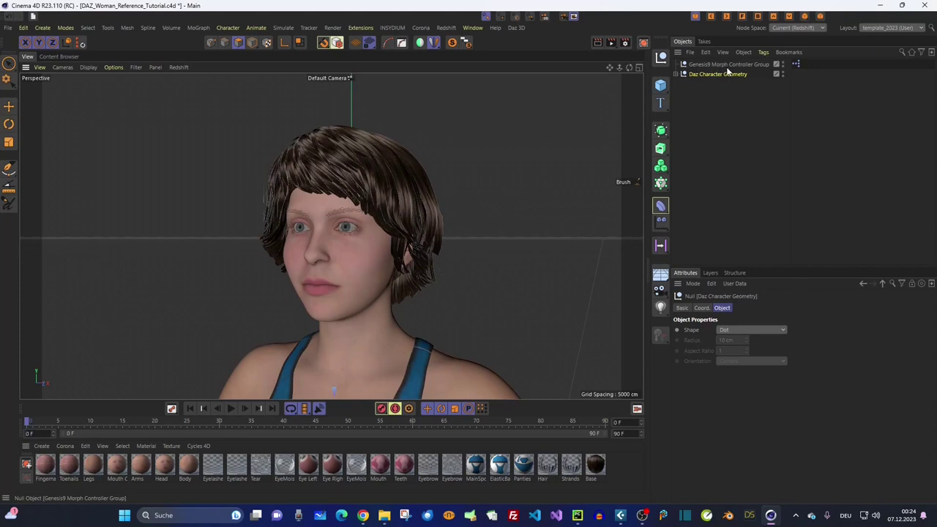
Step: Select the Genesis9 Morph Controller Group and enlarge the Attributes area to show its Visemes sliders
click(677, 75)
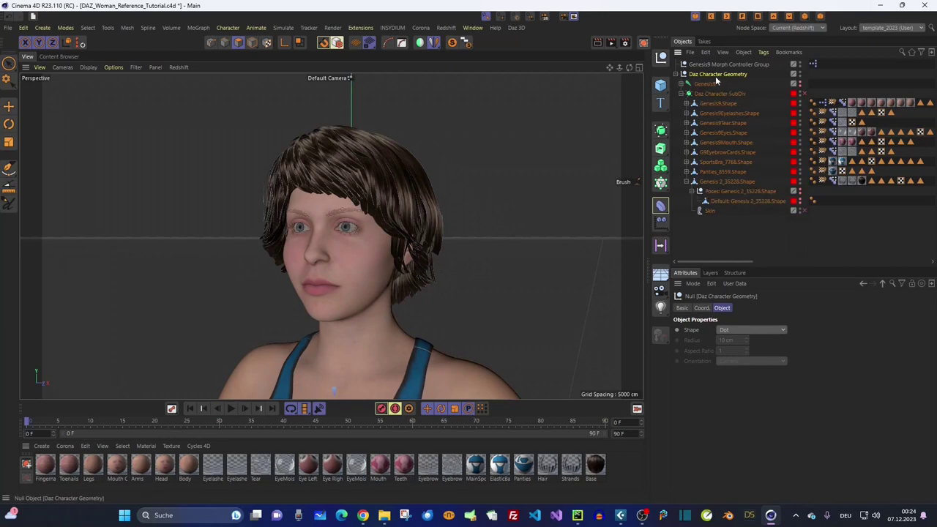
click(683, 74)
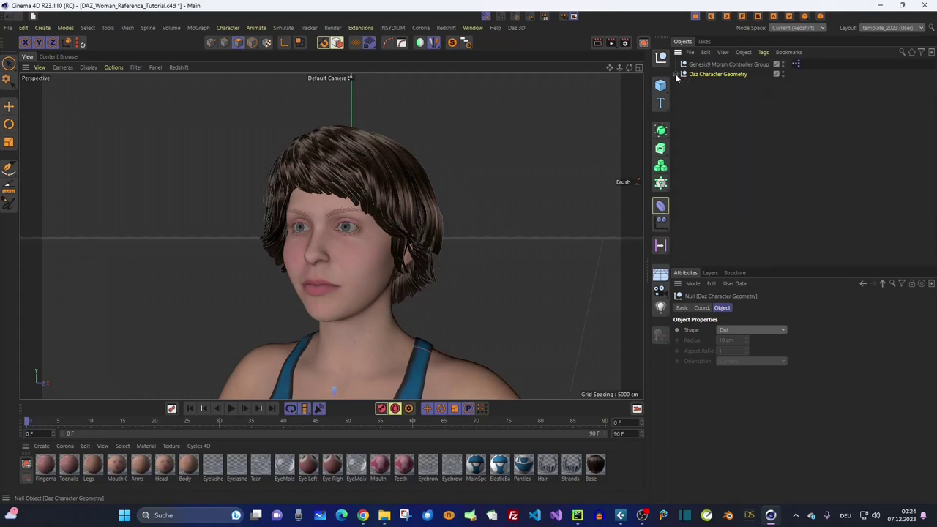
click(724, 65)
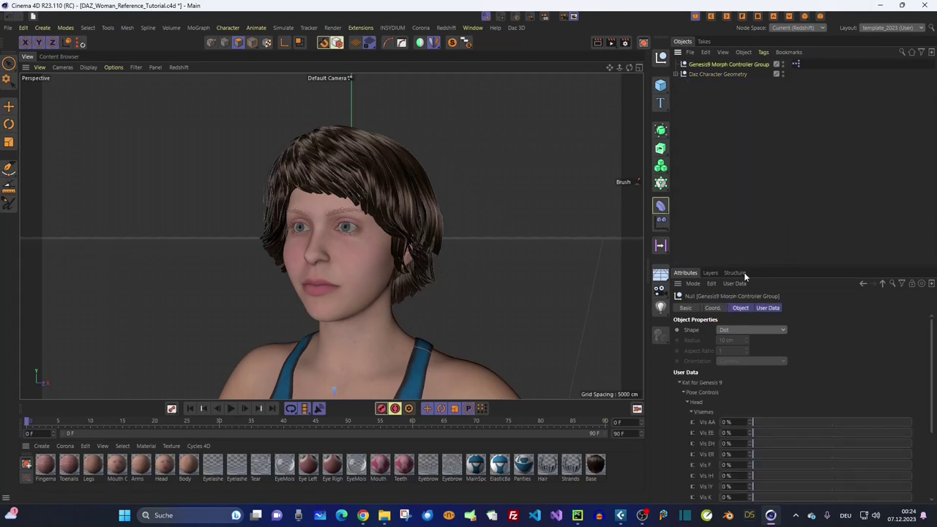
drag(759, 270, 754, 182)
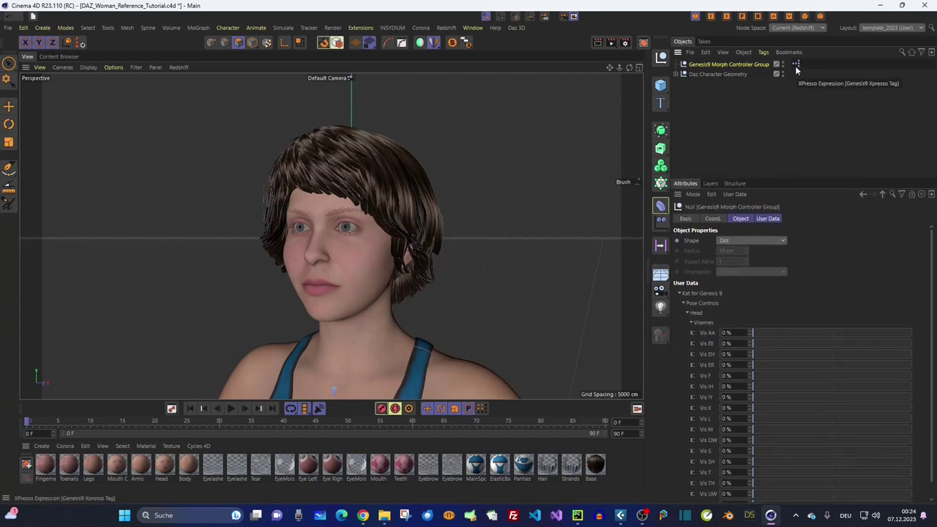
Step: Inspect the Daz Character Geometry's Pose Morph tag, then reselect the Genesis9 Morph Controller Group
click(675, 75)
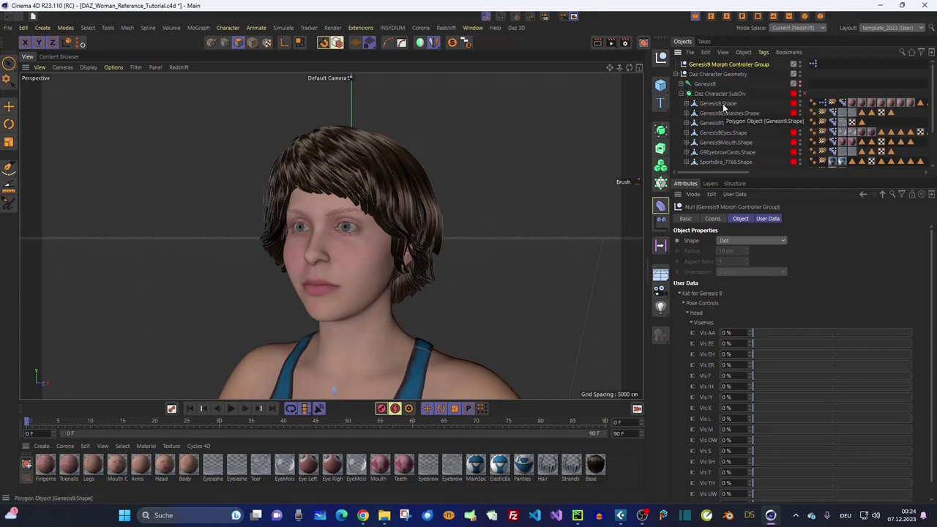
click(843, 103)
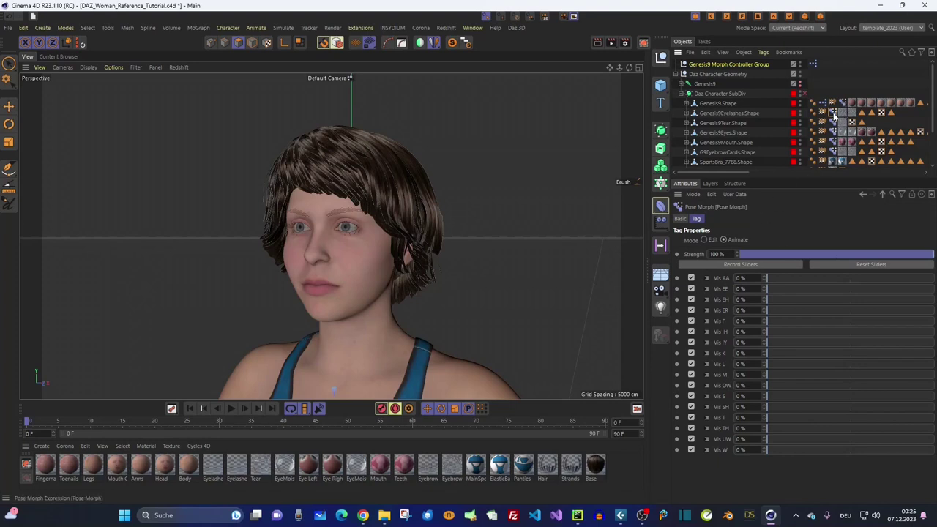
drag(772, 176, 773, 232)
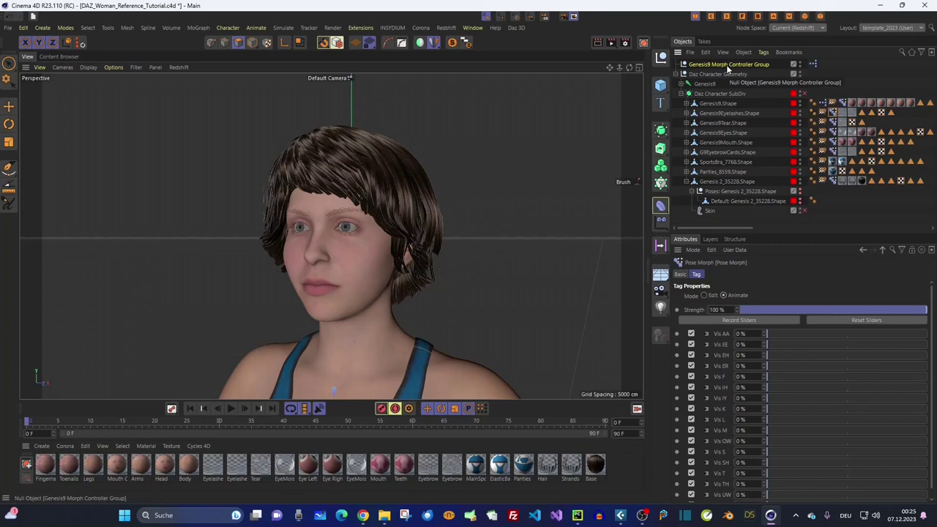
click(676, 74)
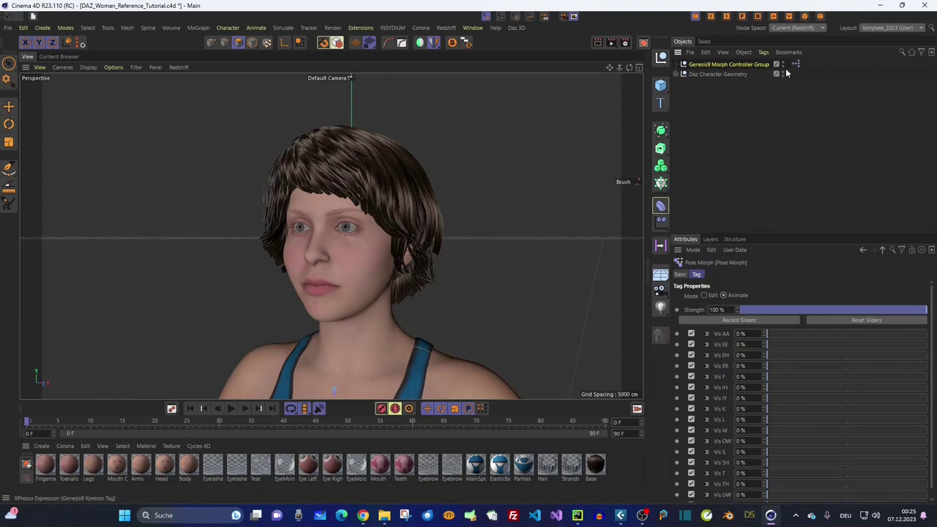
click(738, 65)
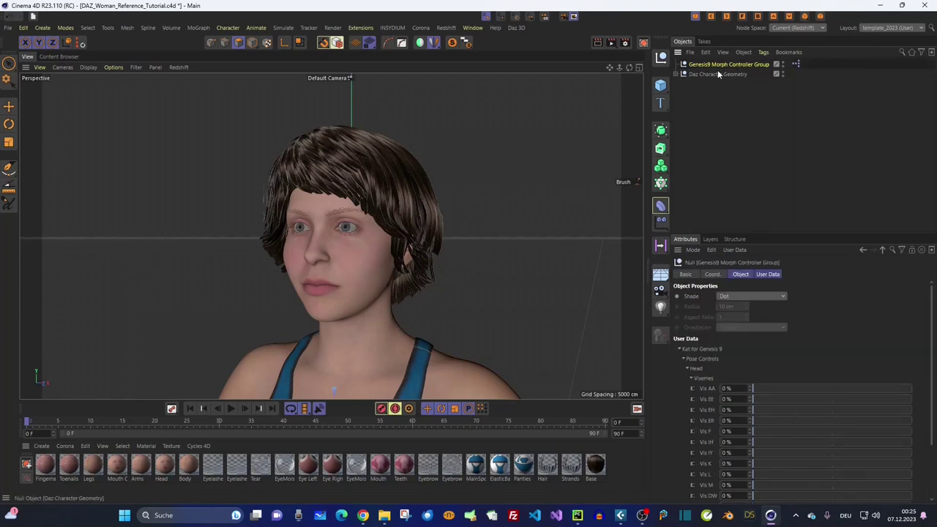
Step: Add a LipTalk tag to the Genesis9 Morph Controller Group
right_click(734, 63)
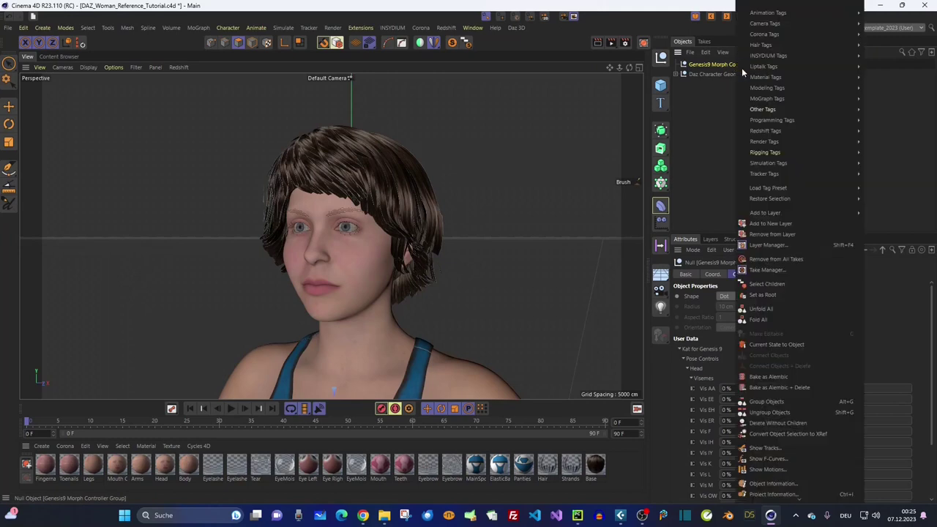
mouse_move(771, 45)
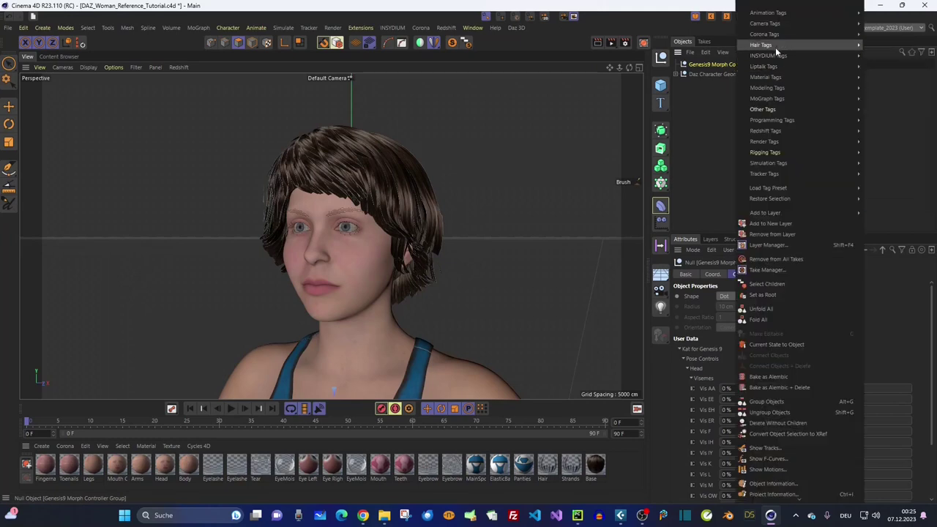
mouse_move(769, 67)
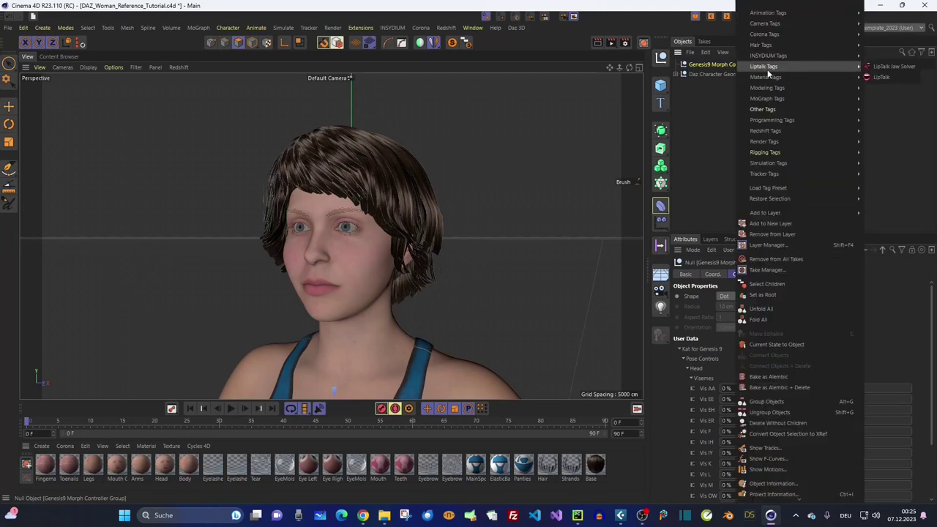
click(883, 77)
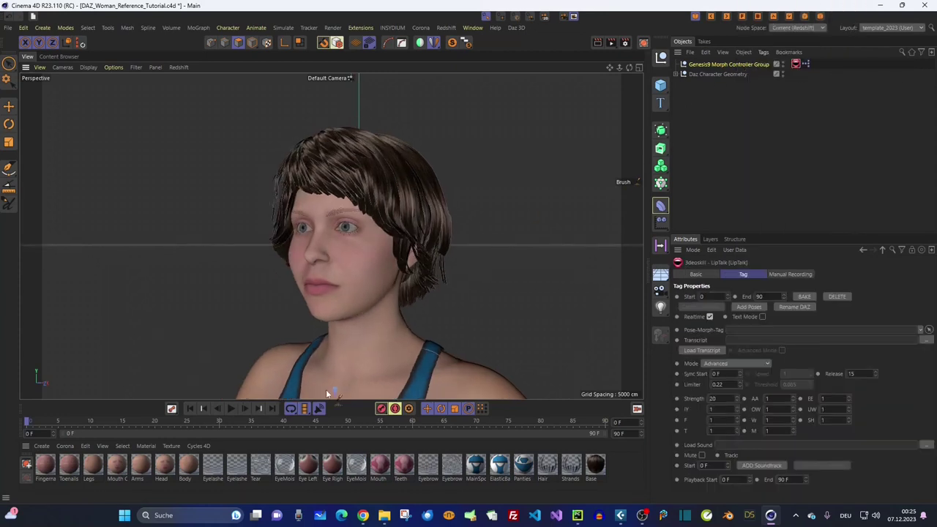
Step: Play the animation briefly, stop it, and return to frame 0
click(231, 409)
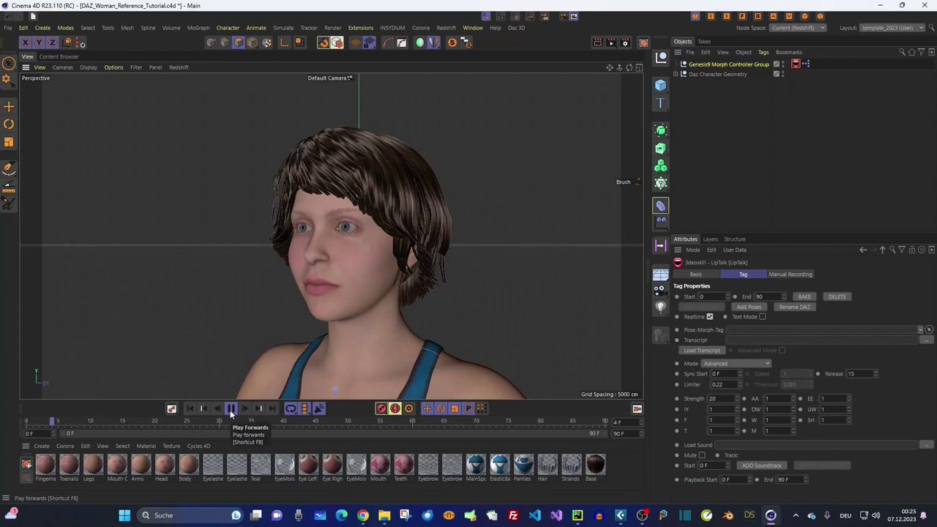
click(231, 409)
click(190, 409)
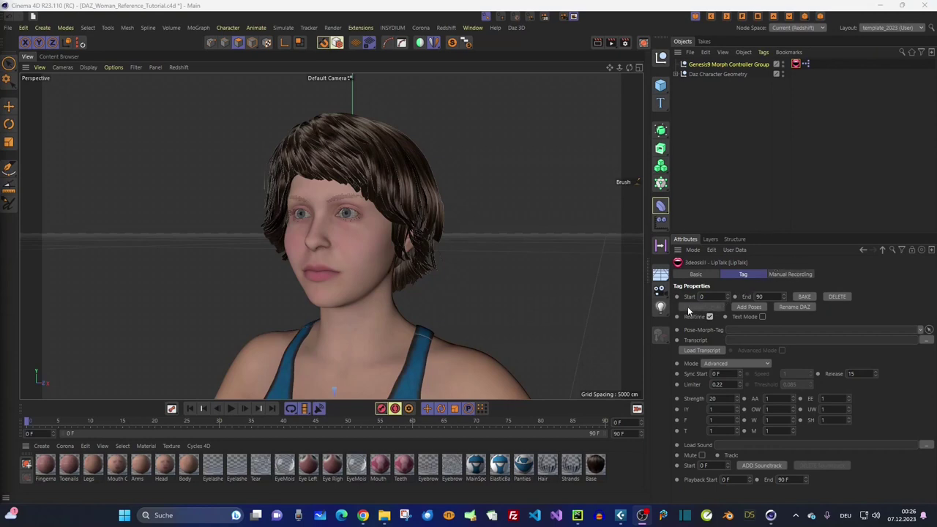
Step: Enable Realtime on the morph controller's LipTalk tag
click(721, 65)
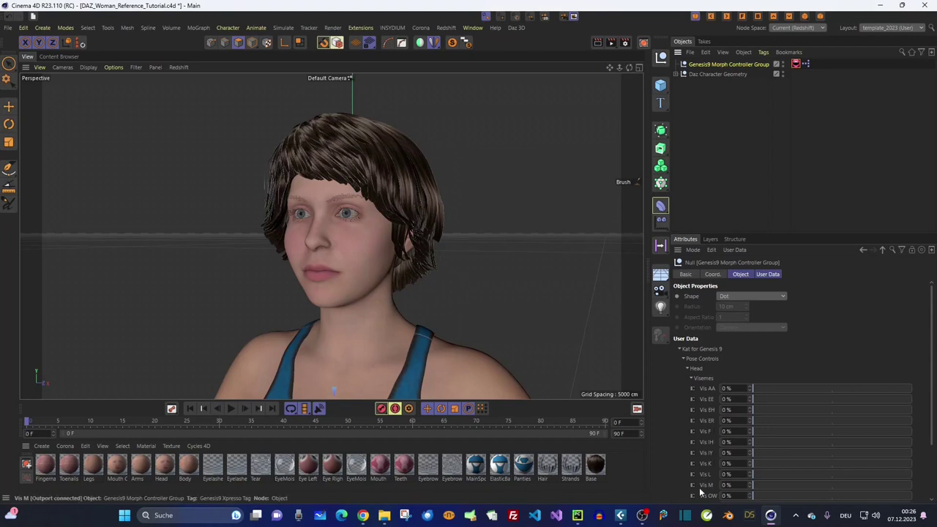
click(795, 64)
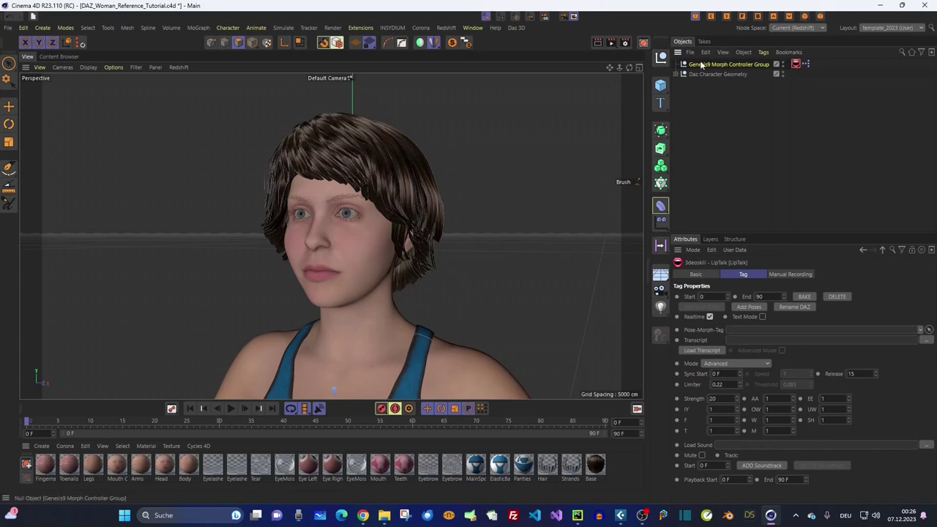
click(709, 316)
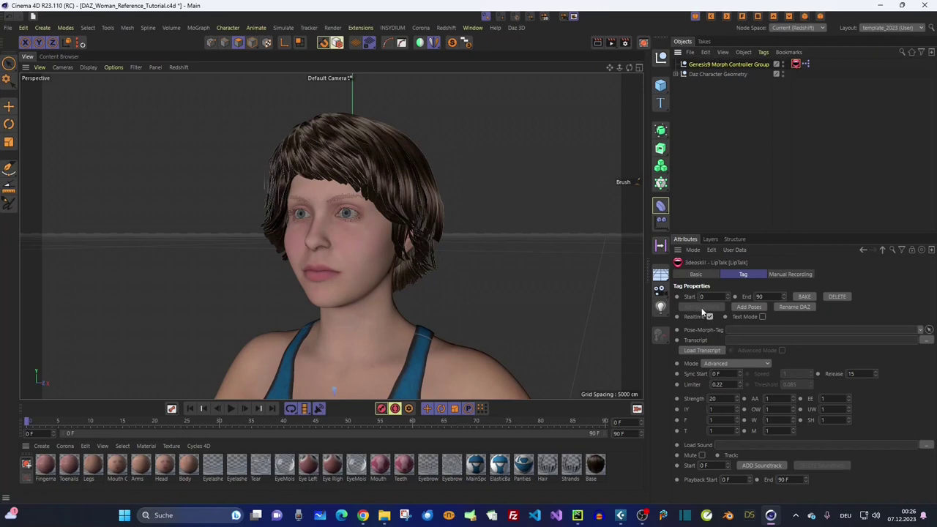
click(744, 65)
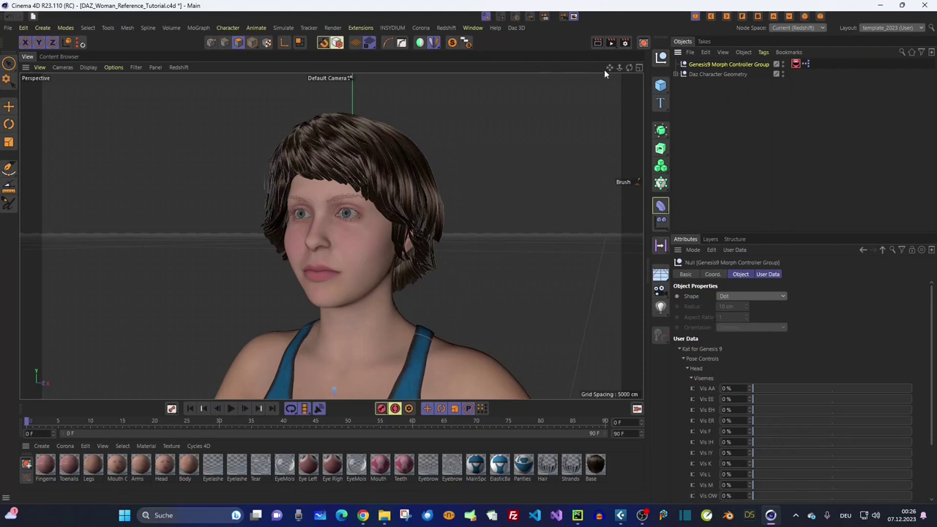
Step: Create a test Null with a LipTalk tag and viseme user data, inspect it, then undo it
click(660, 57)
drag(796, 73, 795, 64)
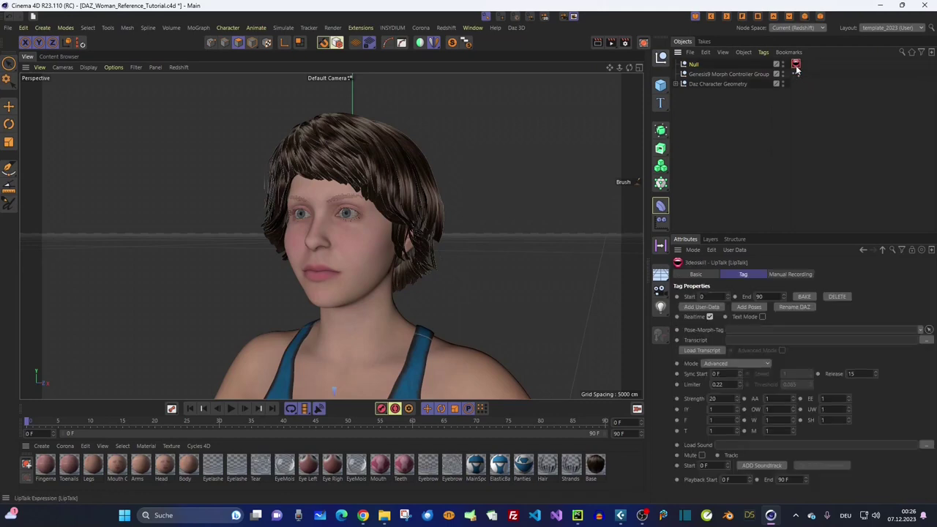
click(699, 308)
click(693, 65)
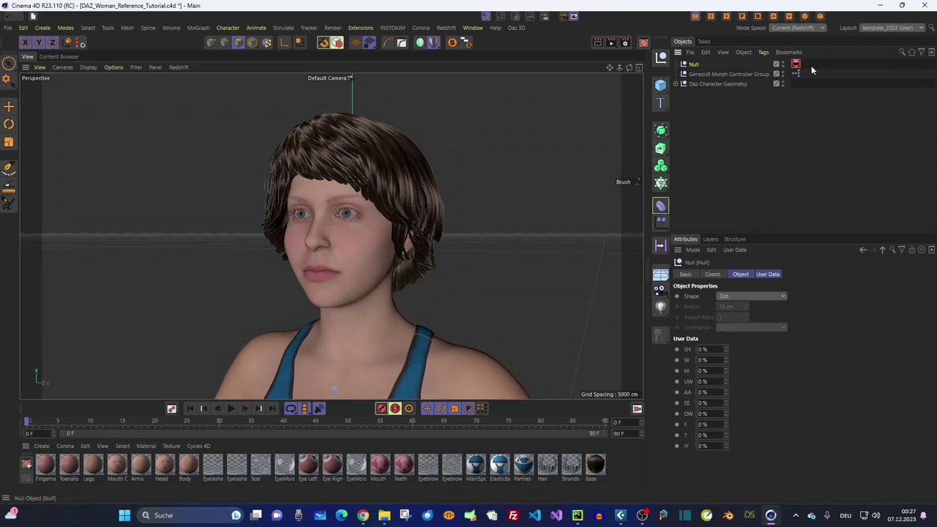
key(ctrl+z)
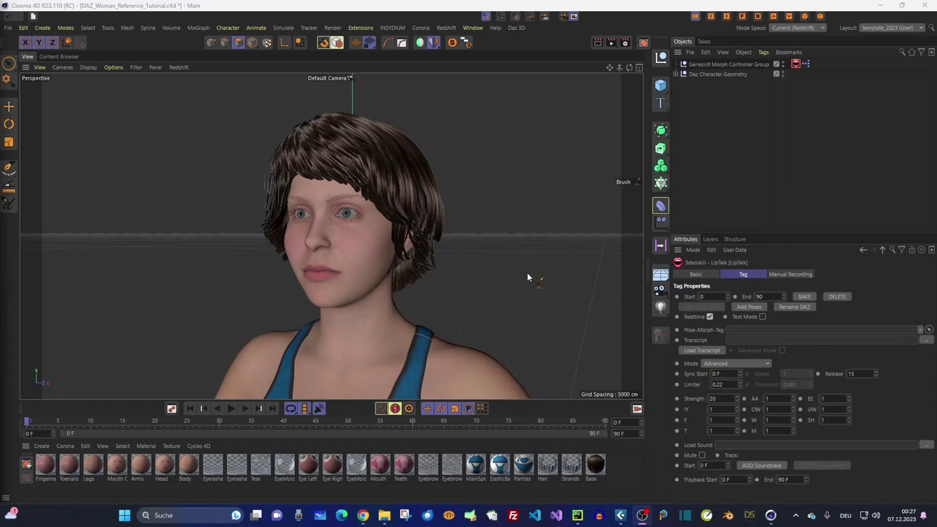
click(728, 64)
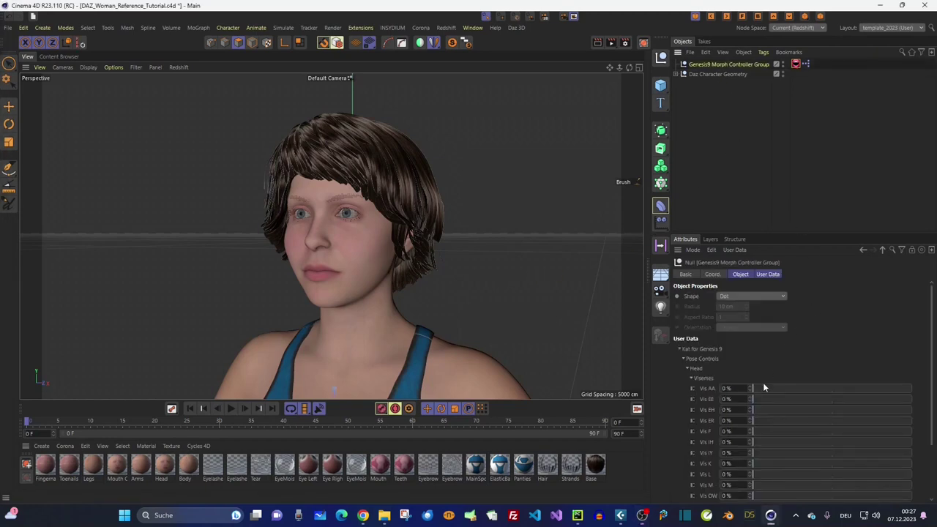
drag(762, 386, 692, 408)
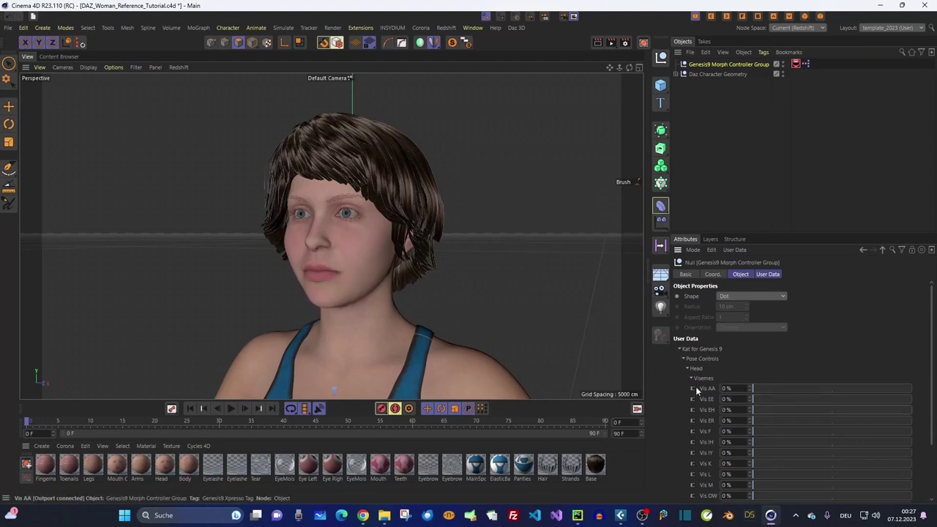
scroll(684, 390, down, 2)
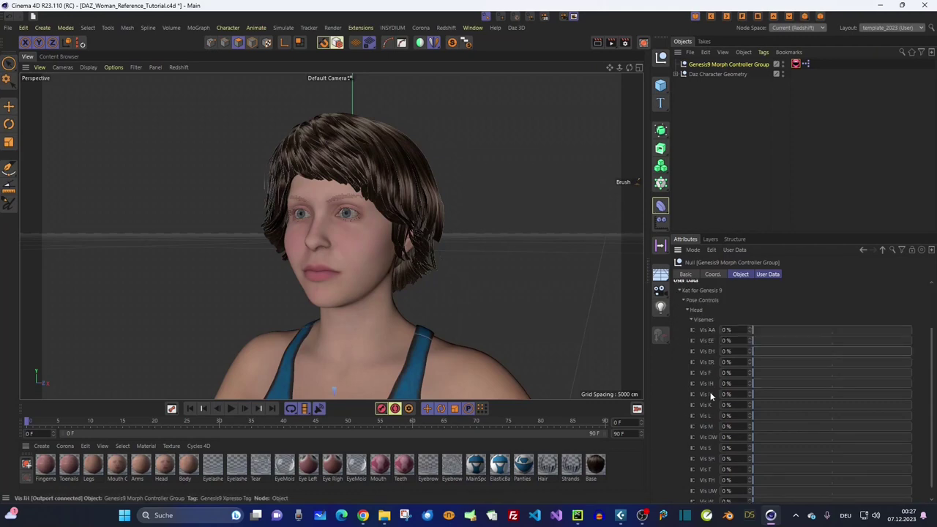
scroll(716, 463, down, 1)
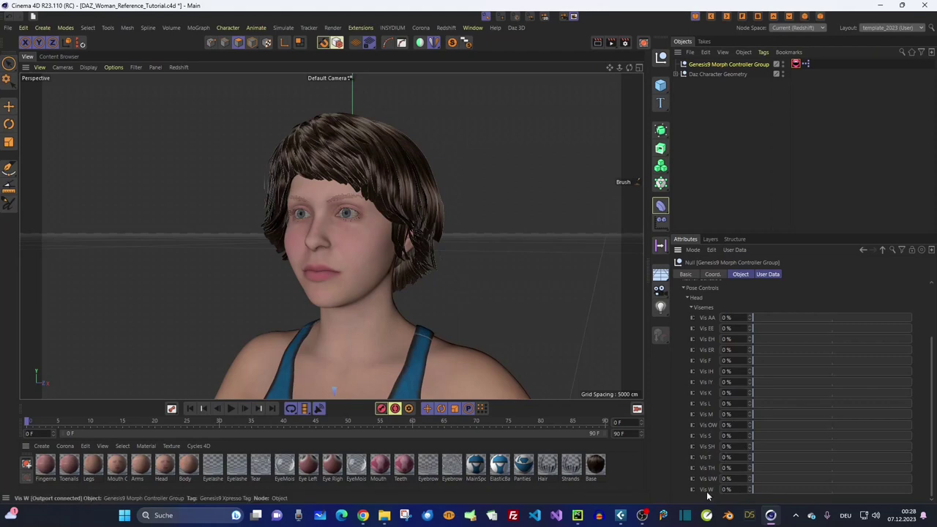
scroll(690, 388, up, 3)
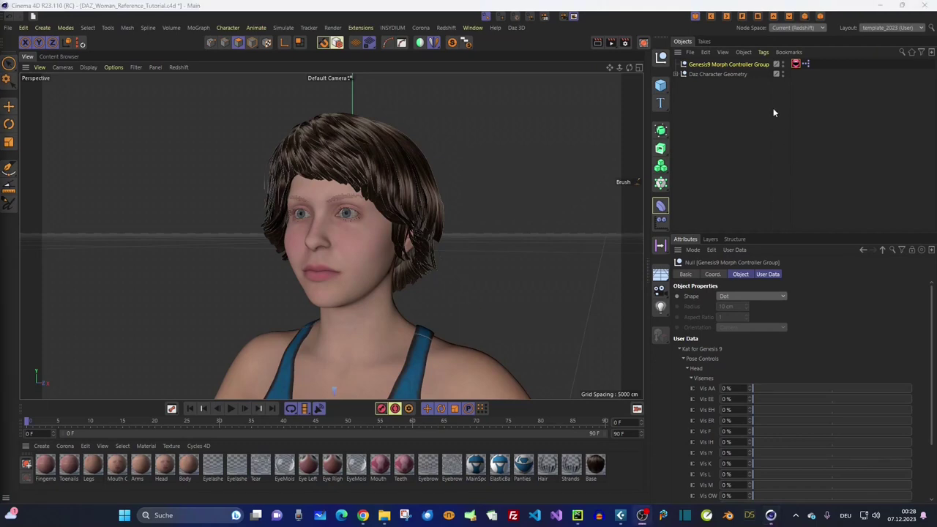
click(796, 64)
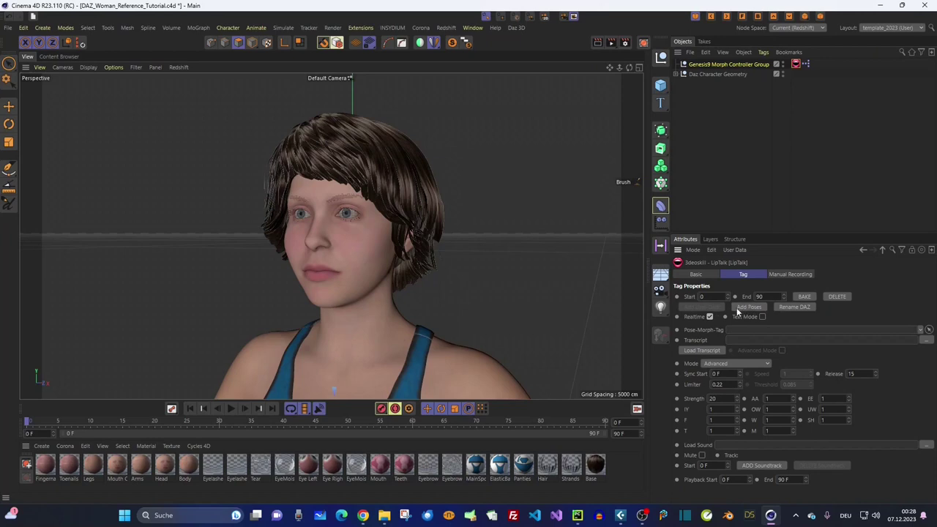
click(728, 64)
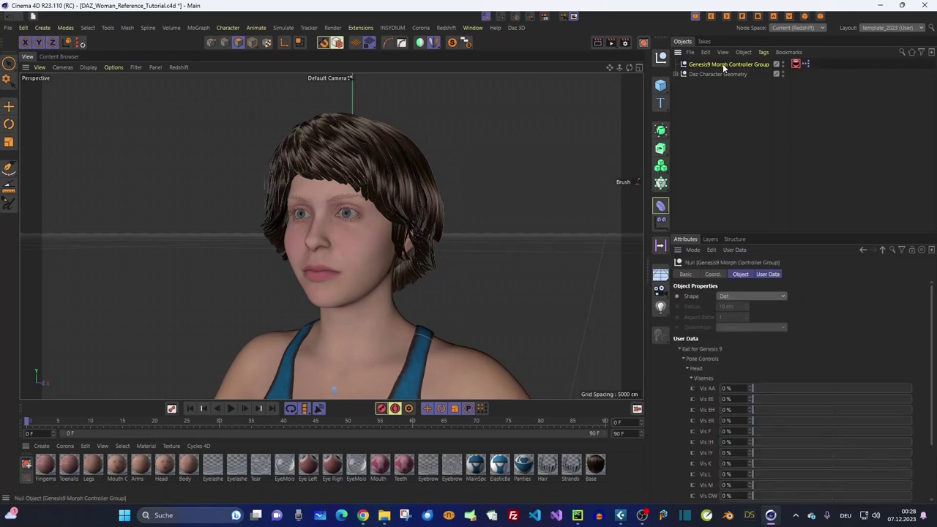
scroll(704, 388, down, 2)
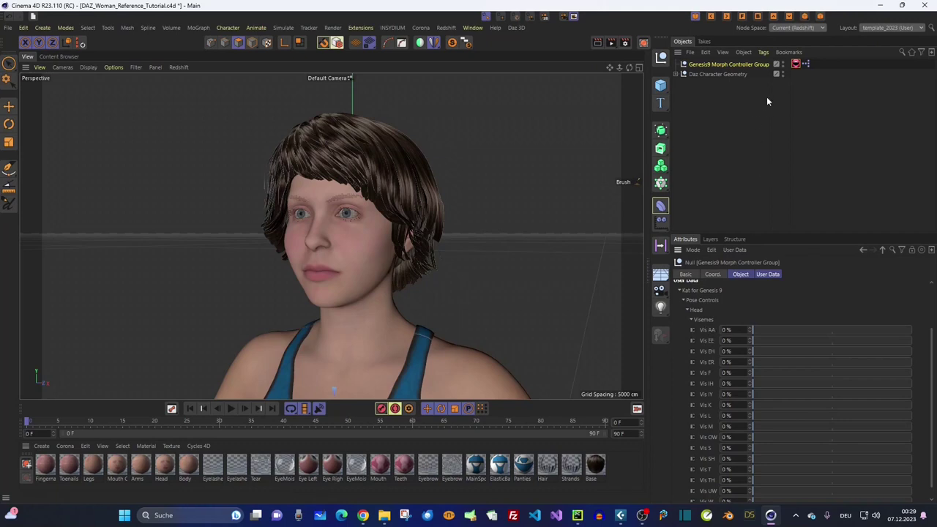
click(795, 64)
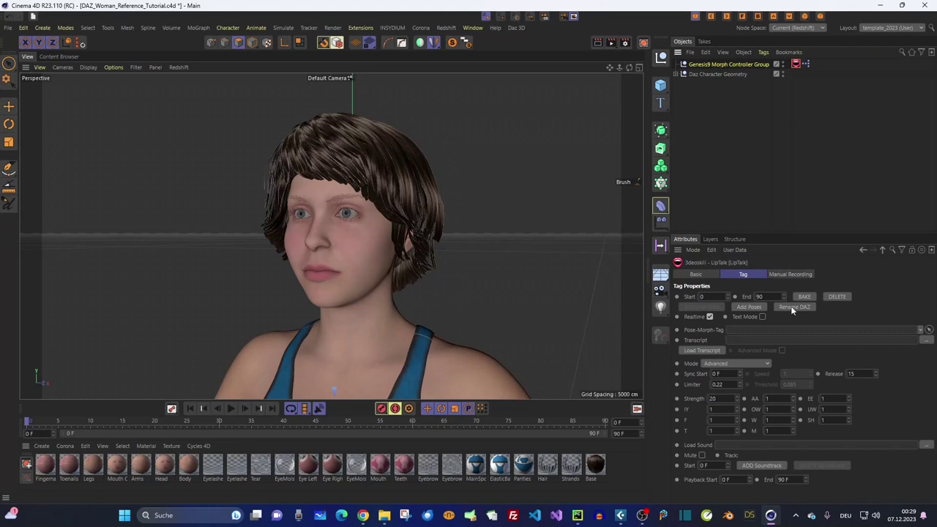
click(732, 64)
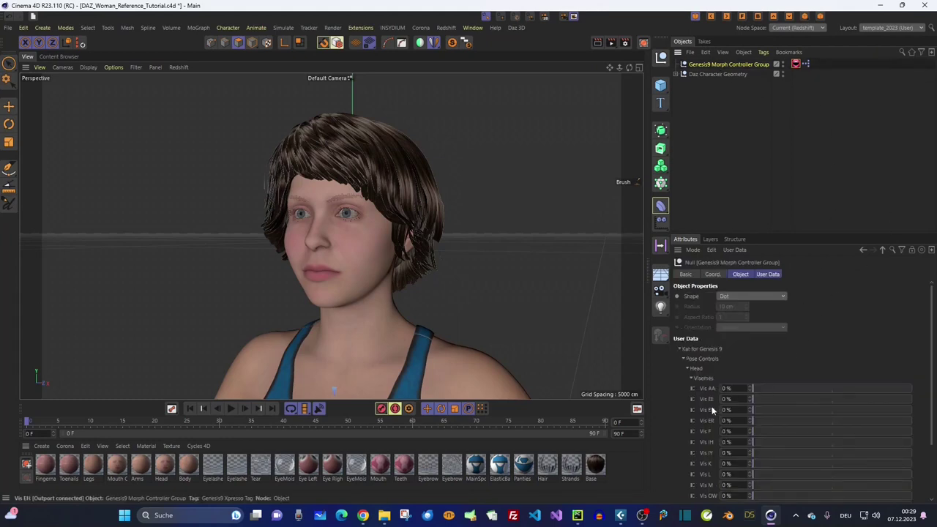
click(796, 64)
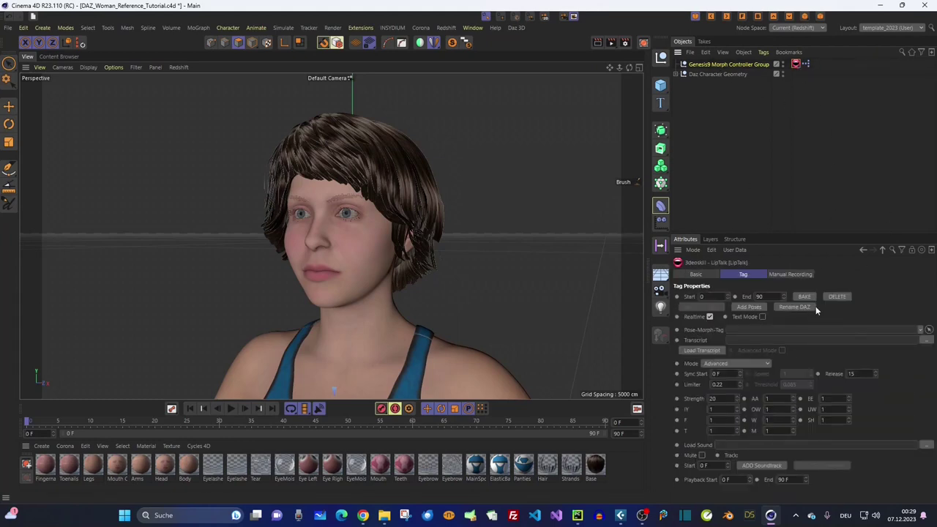
Step: Link the Daz geometry's Pose Morph tag into the LipTalk Pose-Morph-Tag field and test-play from frame 0
click(676, 74)
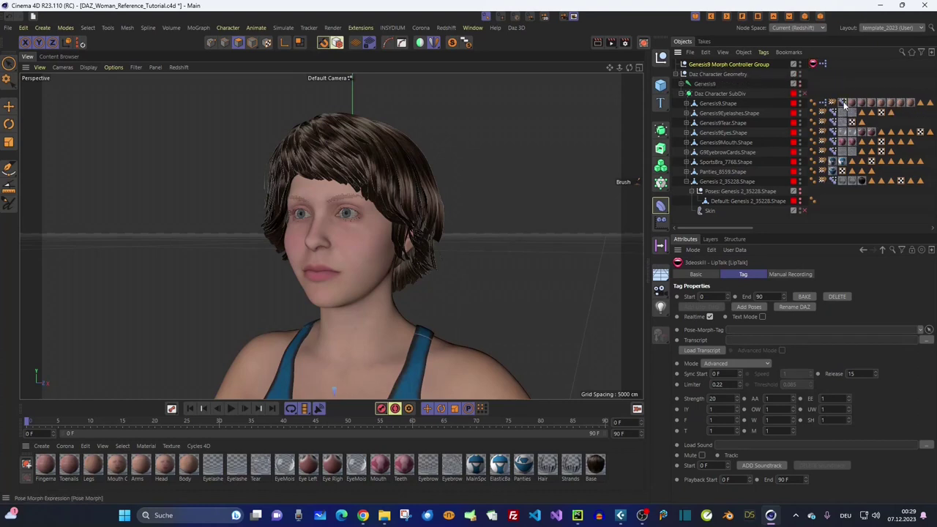
drag(845, 105, 742, 330)
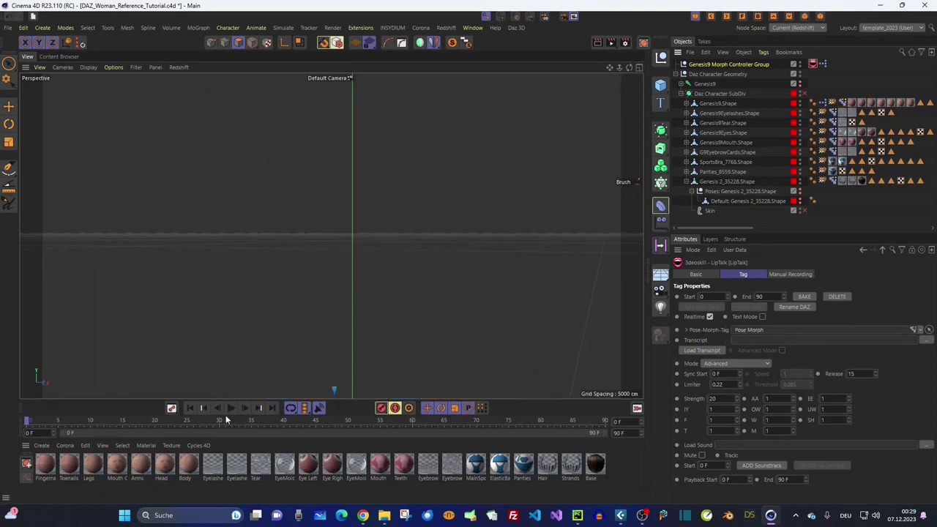
click(231, 409)
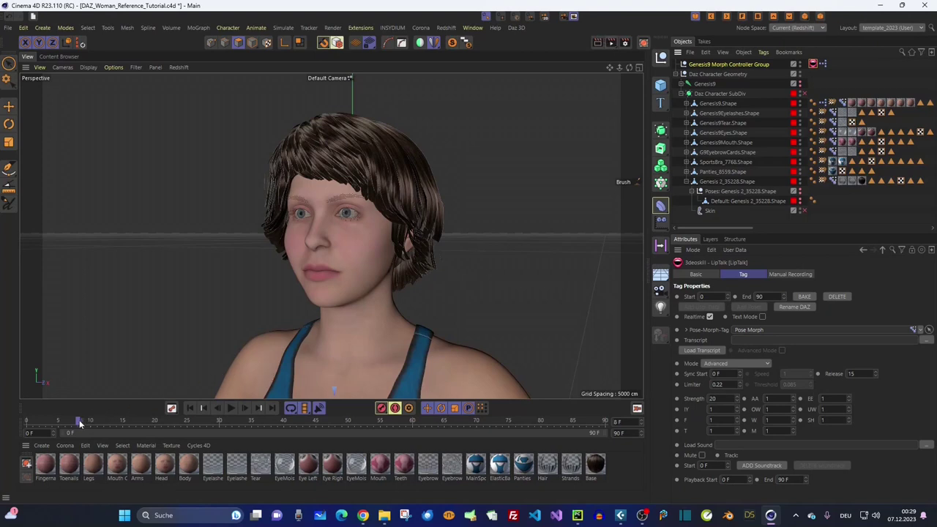
drag(78, 422, 27, 421)
Step: Toggle Text Mode on and off, then browse for a Transcript file
click(762, 317)
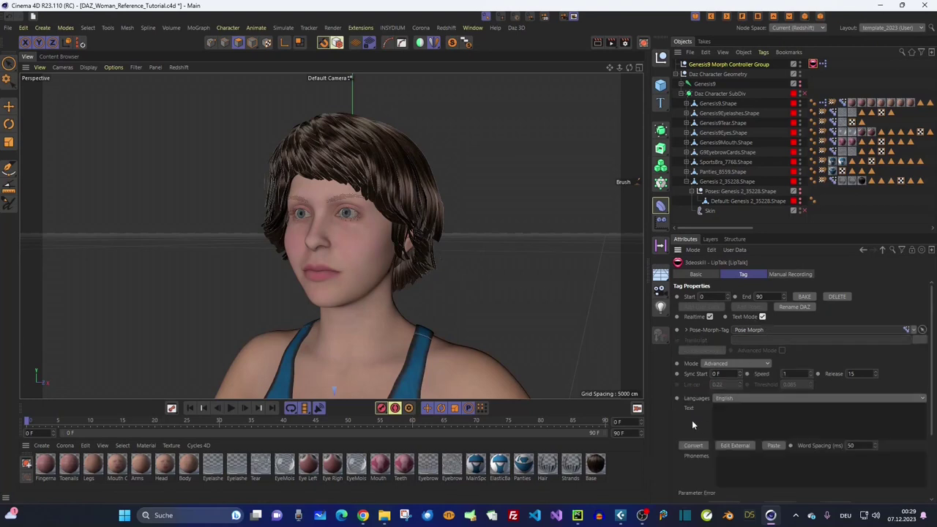
click(762, 317)
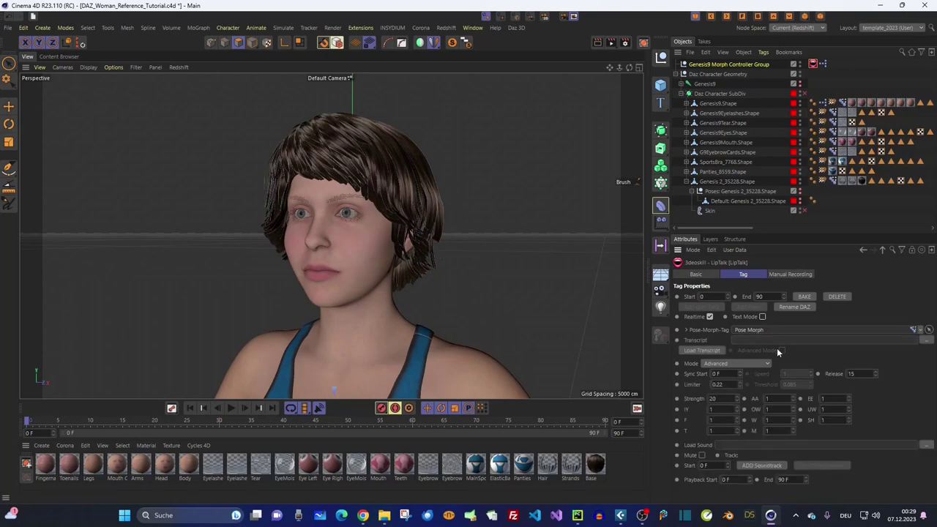
click(926, 340)
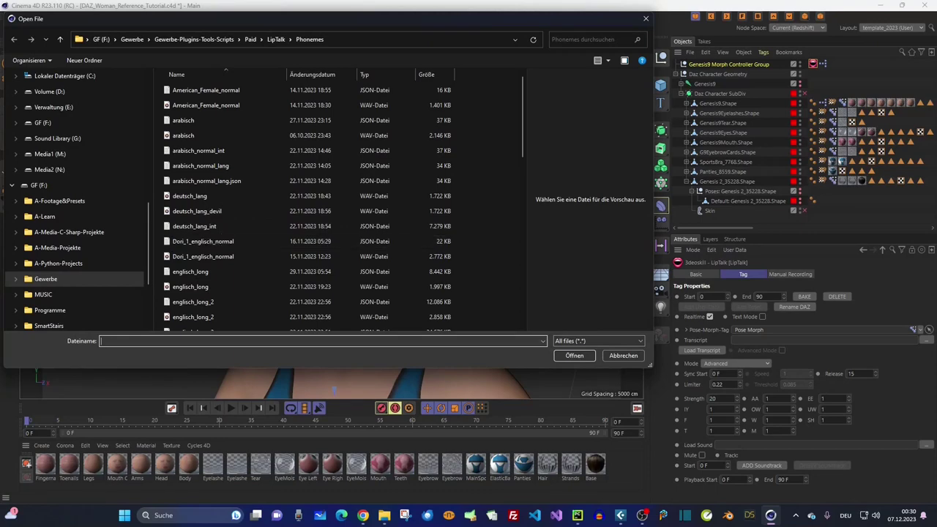
Step: Load Italian_Male_normal JSON as the transcript and Italian_Male_normal WAV as the sound
scroll(211, 249, down, 8)
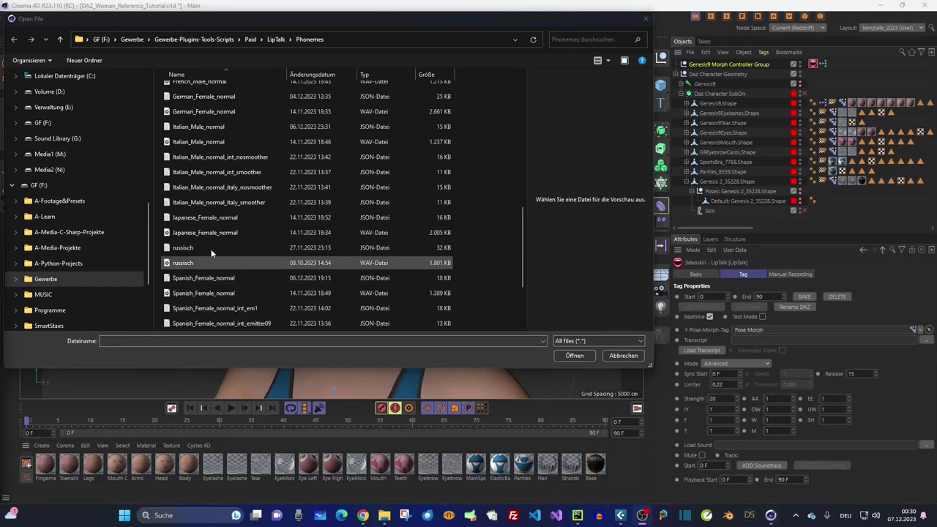
double_click(200, 128)
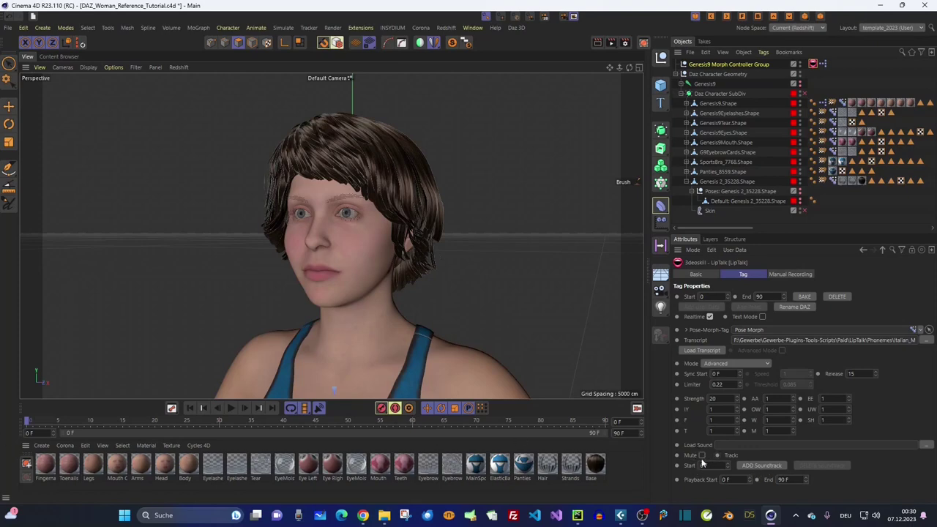
click(928, 446)
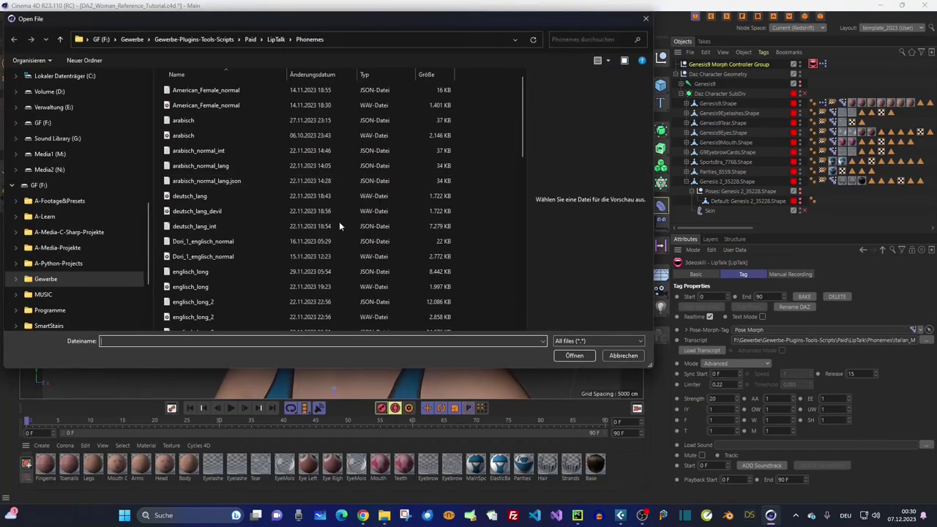
scroll(235, 264, down, 5)
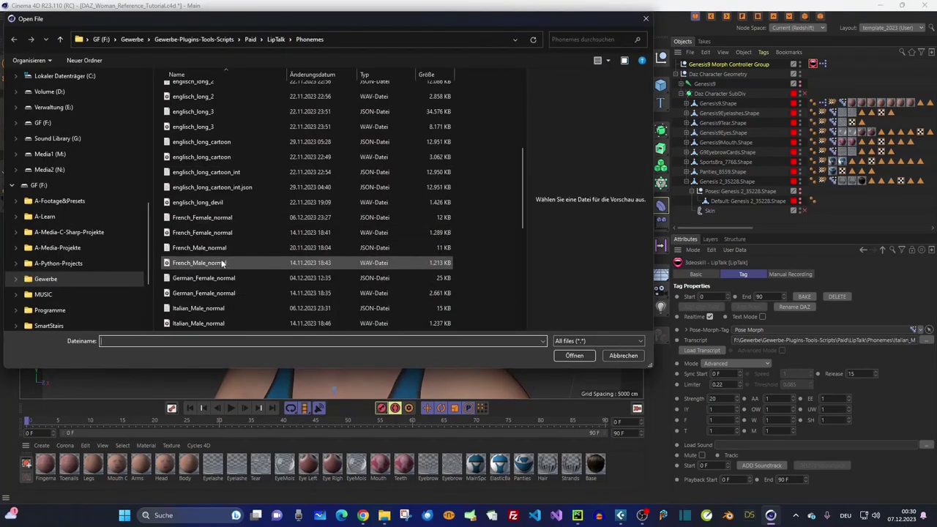
scroll(223, 262, down, 2)
scroll(202, 230, down, 1)
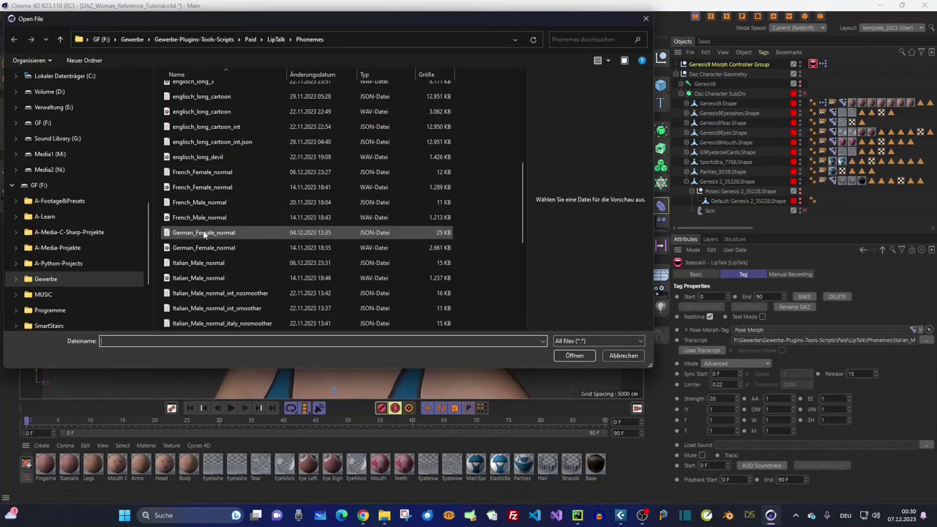
double_click(196, 278)
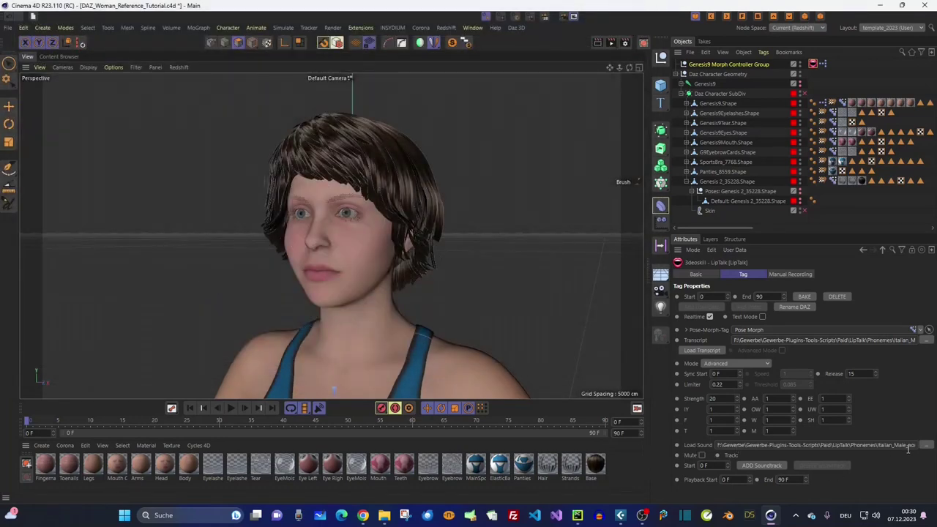
Step: Add Italian_Male_normal.wav as the soundtrack and preview the lip-sync, rewinding to frame 0
click(754, 464)
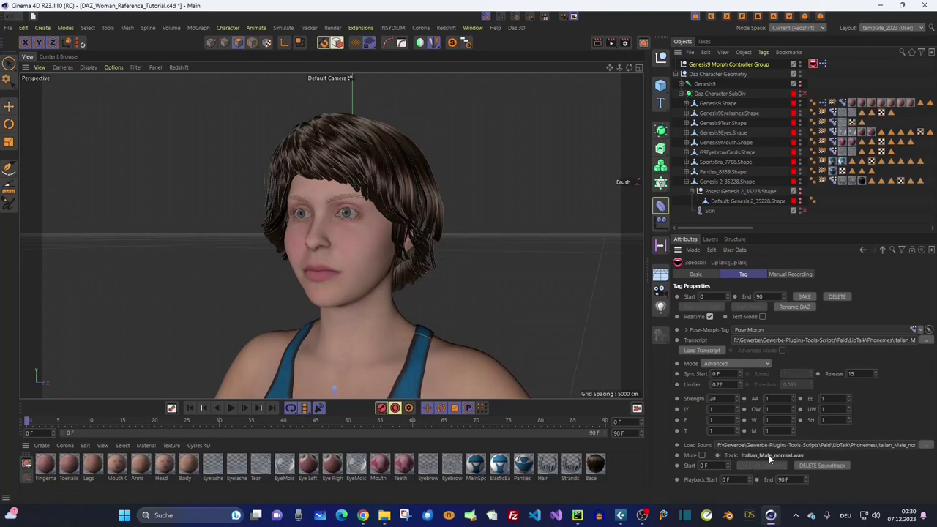
click(231, 408)
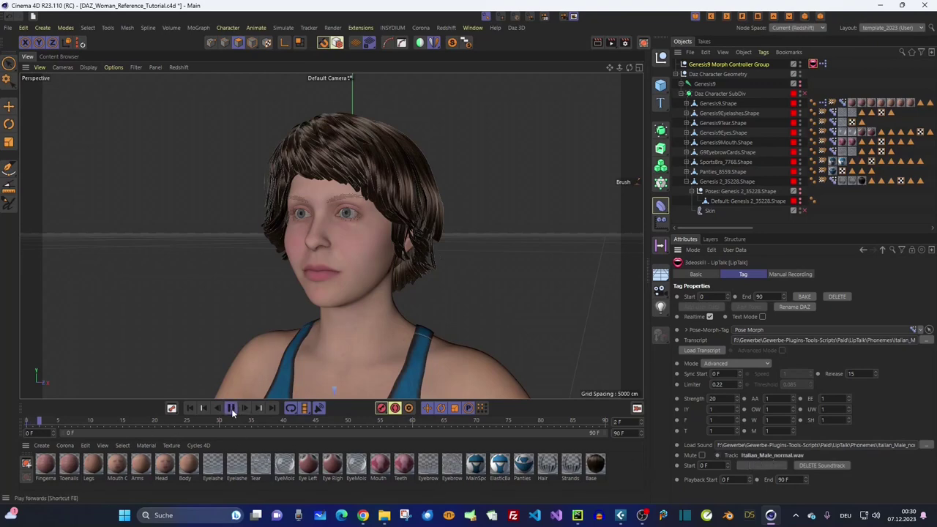
click(231, 408)
click(189, 407)
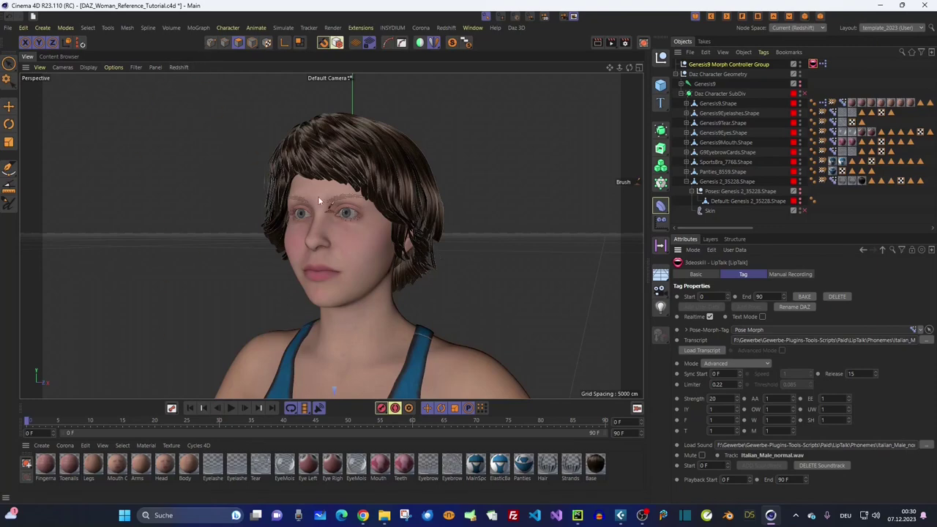
click(155, 68)
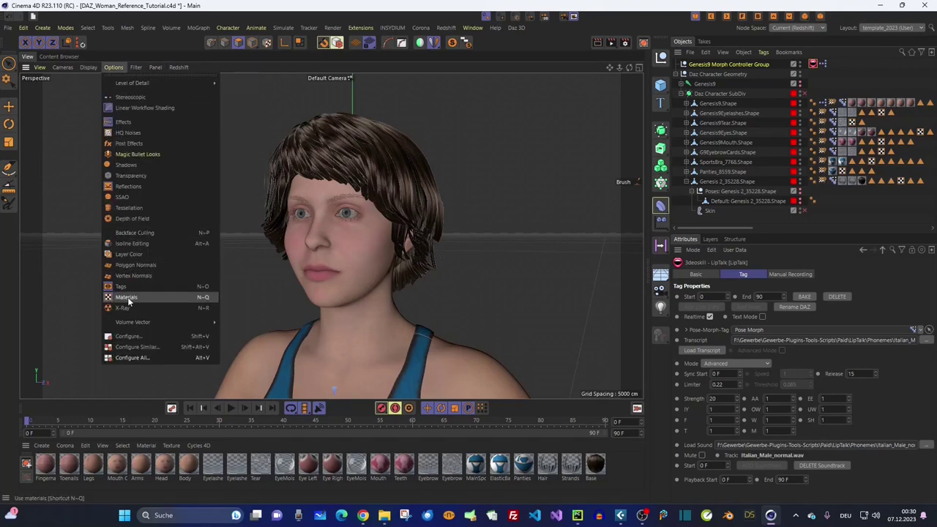
Step: Turn off viewport materials so the head shows plain grey, viewed from three-quarters
click(125, 298)
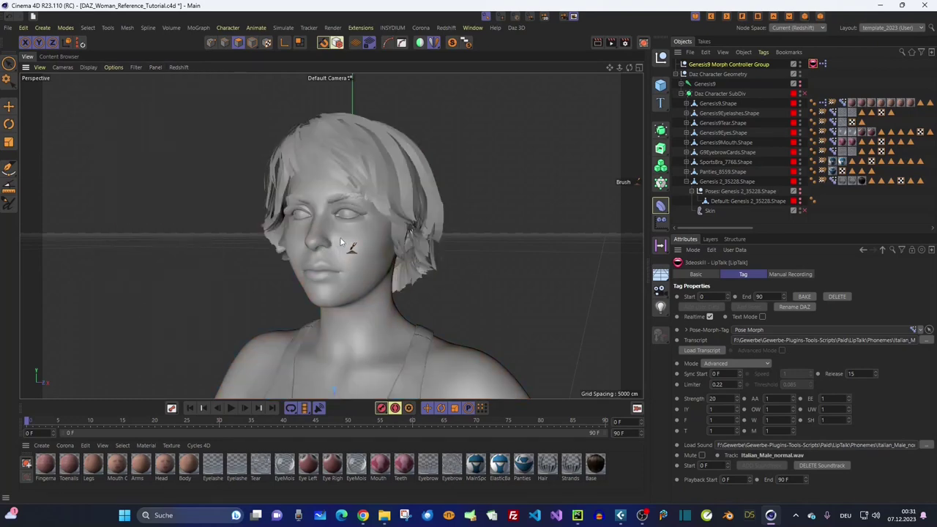
mouse_move(363, 220)
alt+mouse_down()
mouse_move(371, 207)
mouse_move(365, 229)
mouse_move(304, 207)
mouse_move(425, 203)
mouse_move(364, 228)
alt+mouse_up()
scroll(364, 229, down, 5)
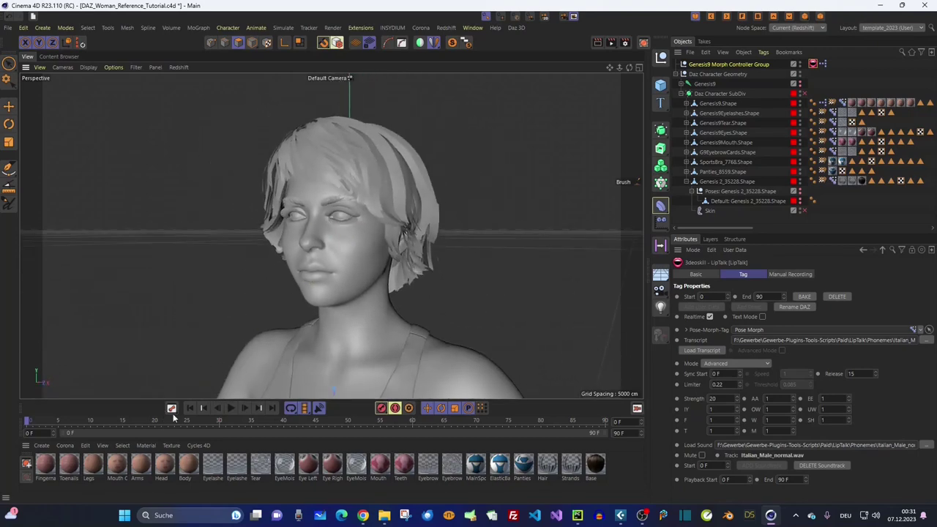
Step: Play the lip-sync, return to start, view the other side of the face and scrub back to frame 0
click(232, 408)
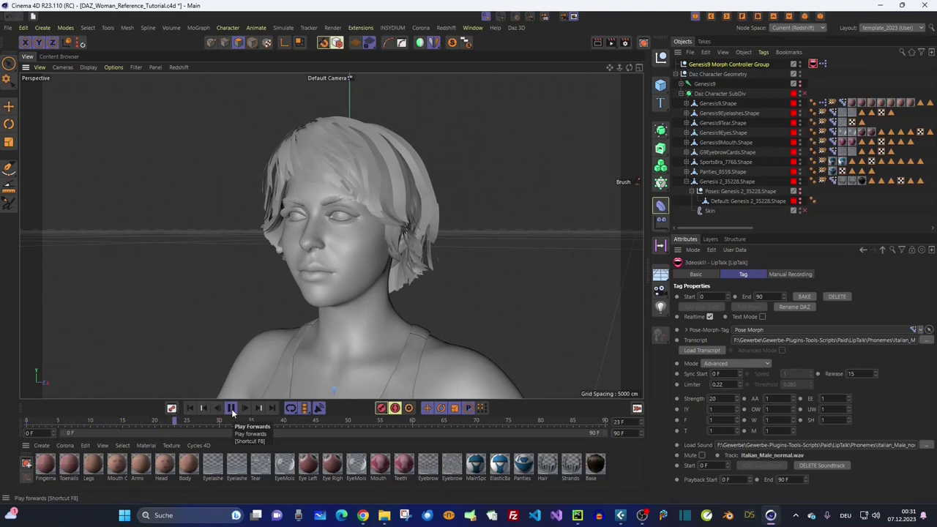
click(190, 408)
alt+drag(330, 260, 232, 261)
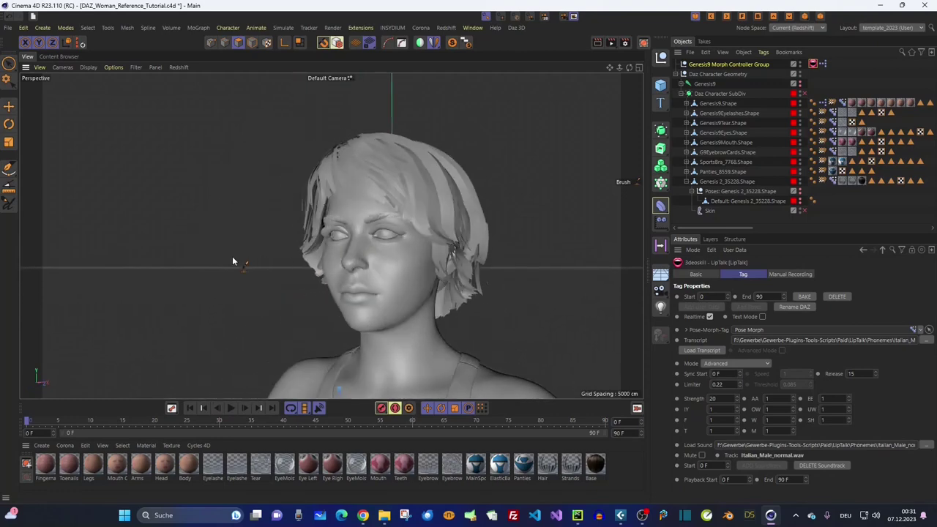
alt+drag(346, 284, 477, 293)
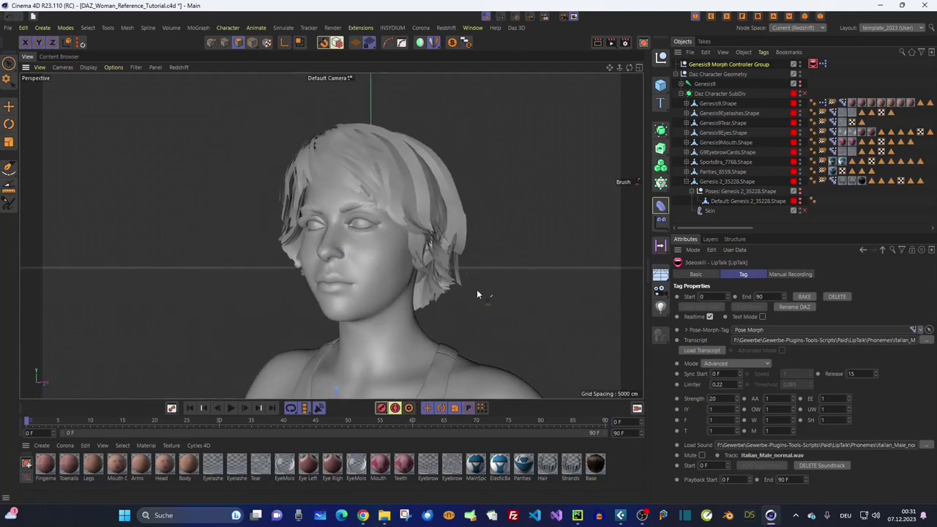
mouse_move(28, 423)
mouse_down()
mouse_move(109, 430)
mouse_move(11, 427)
mouse_up()
click(229, 407)
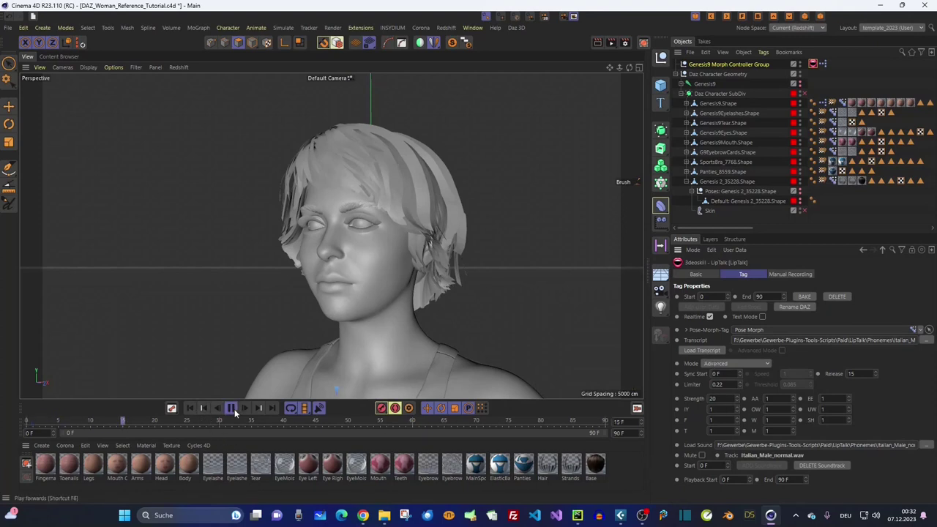
click(200, 408)
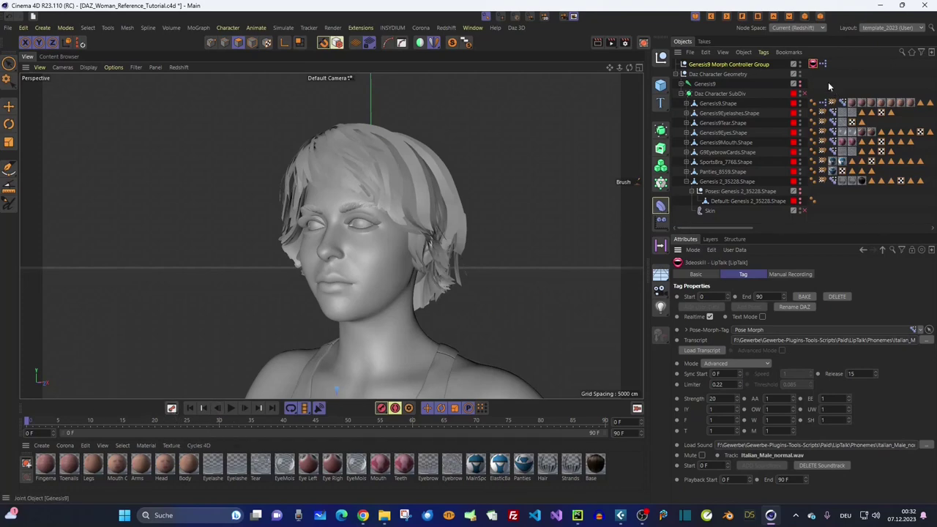
click(745, 63)
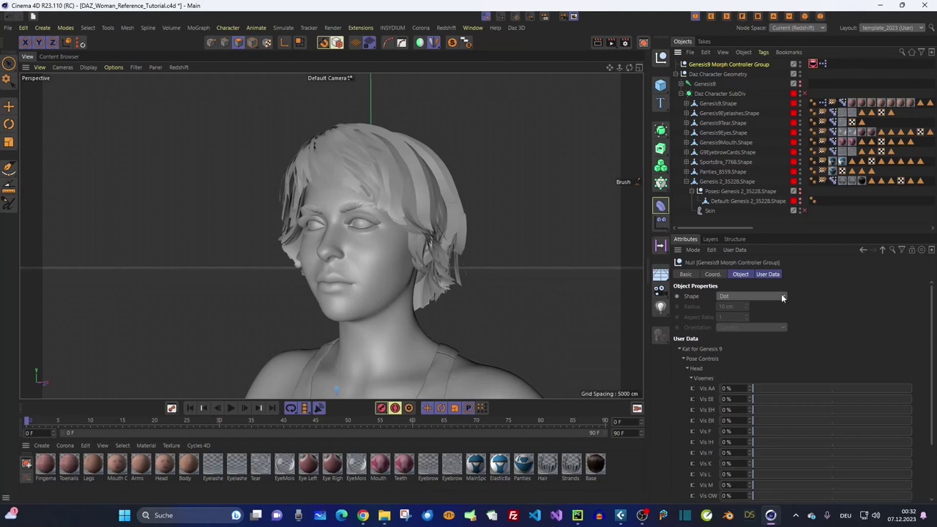
click(842, 104)
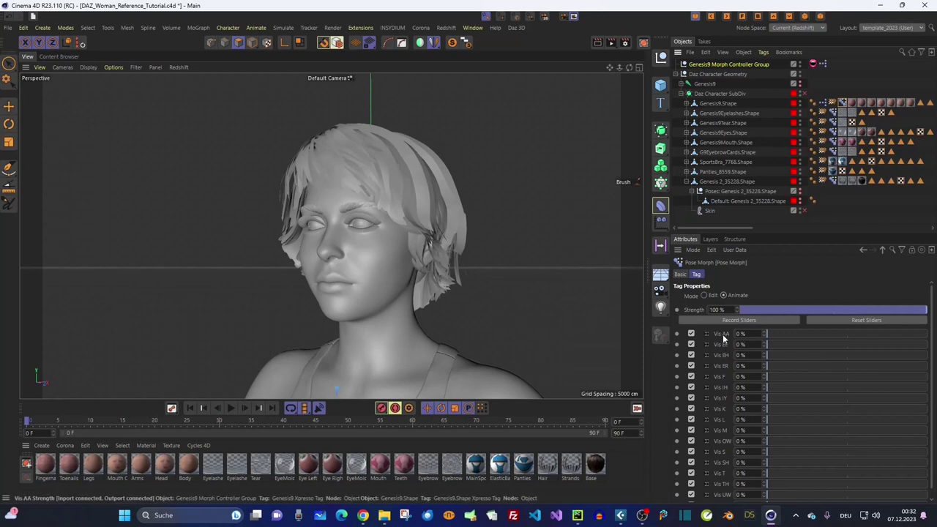
click(735, 64)
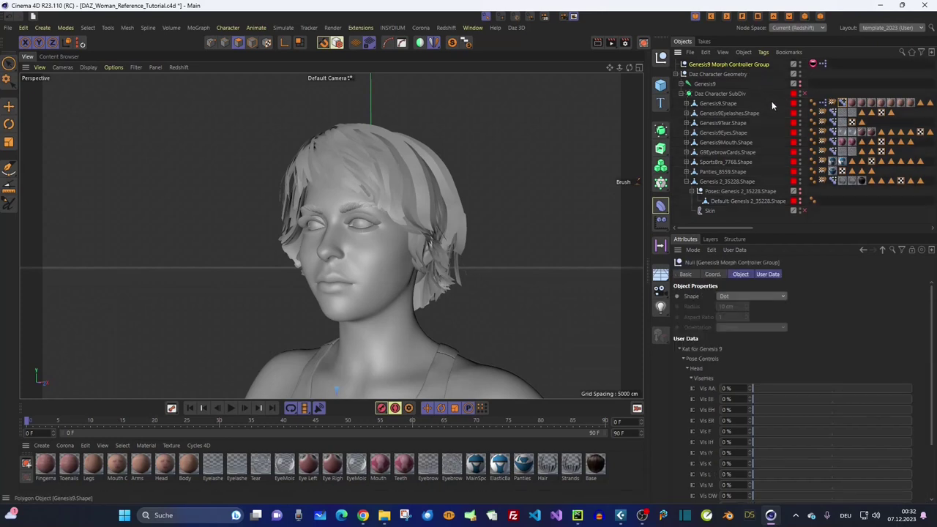
click(811, 63)
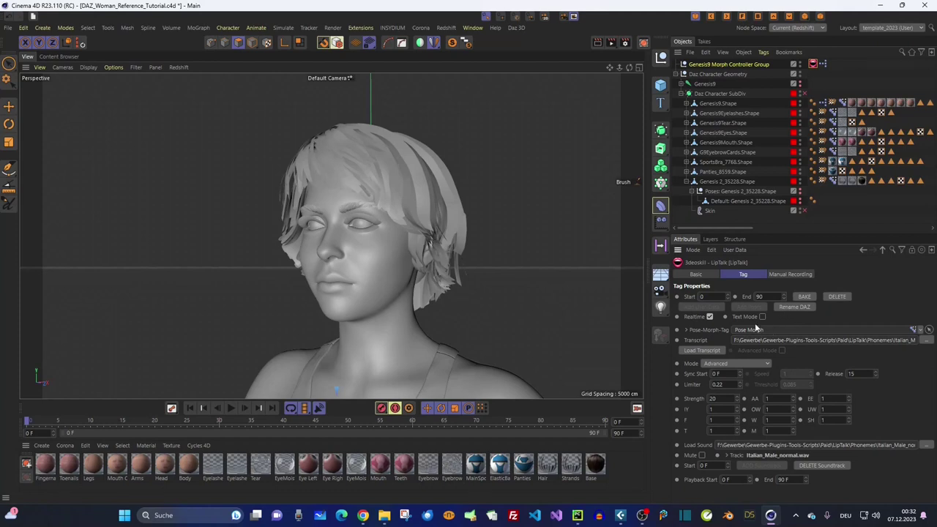
click(741, 65)
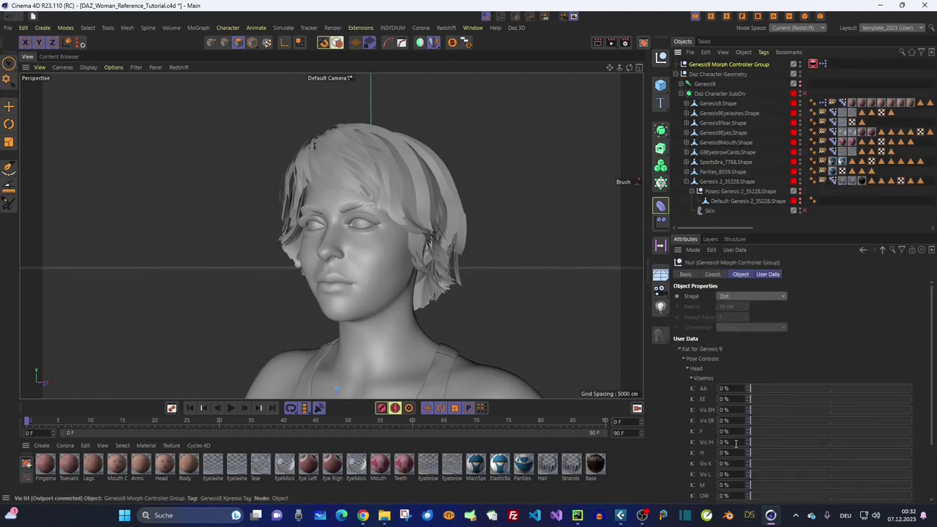
scroll(735, 439, down, 3)
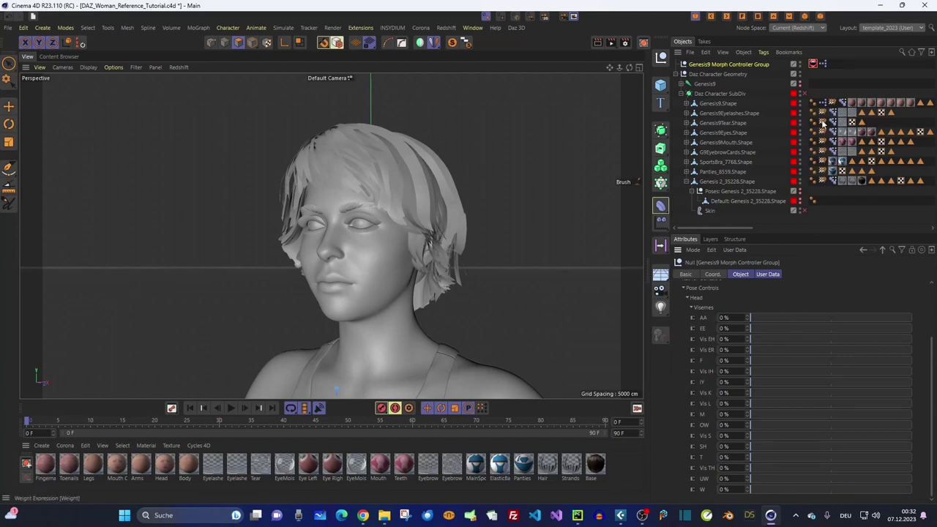
click(843, 103)
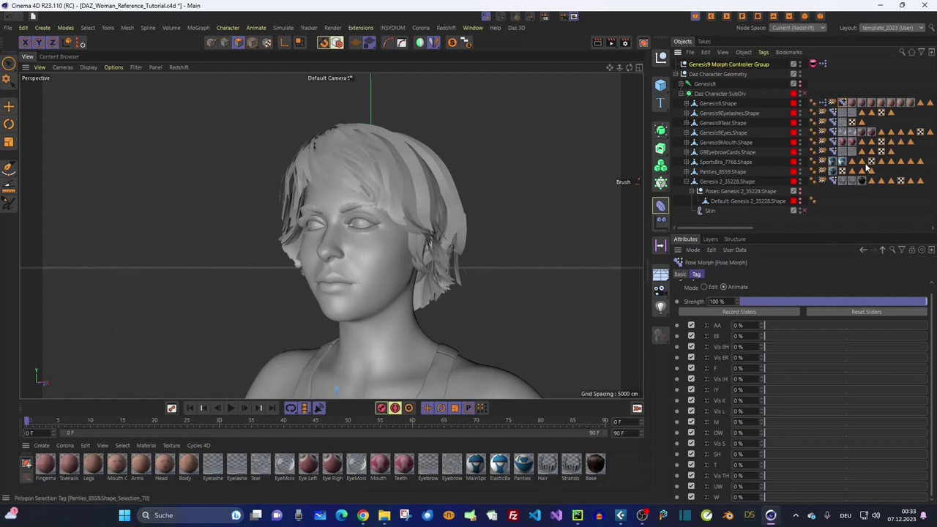
click(731, 64)
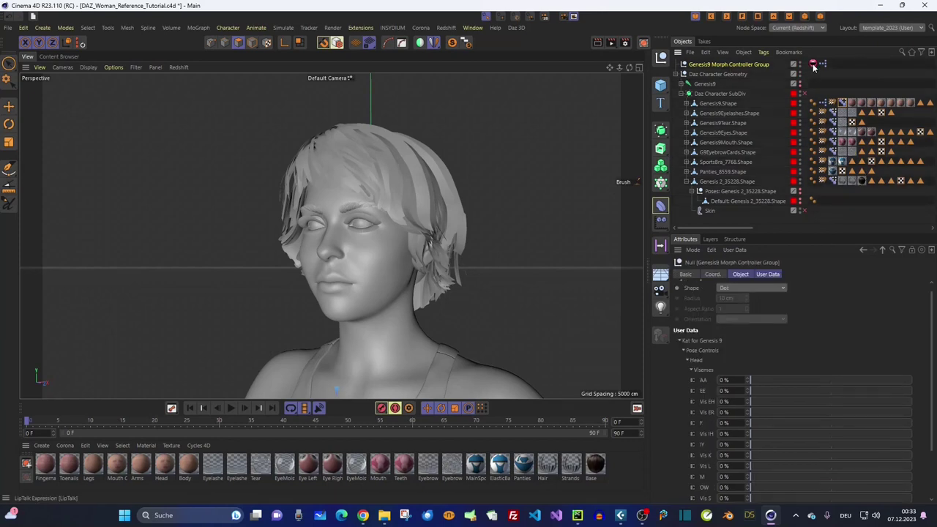
mouse_move(38, 421)
mouse_down()
mouse_move(117, 423)
mouse_move(39, 423)
mouse_move(33, 432)
mouse_up()
scroll(792, 322, down, 2)
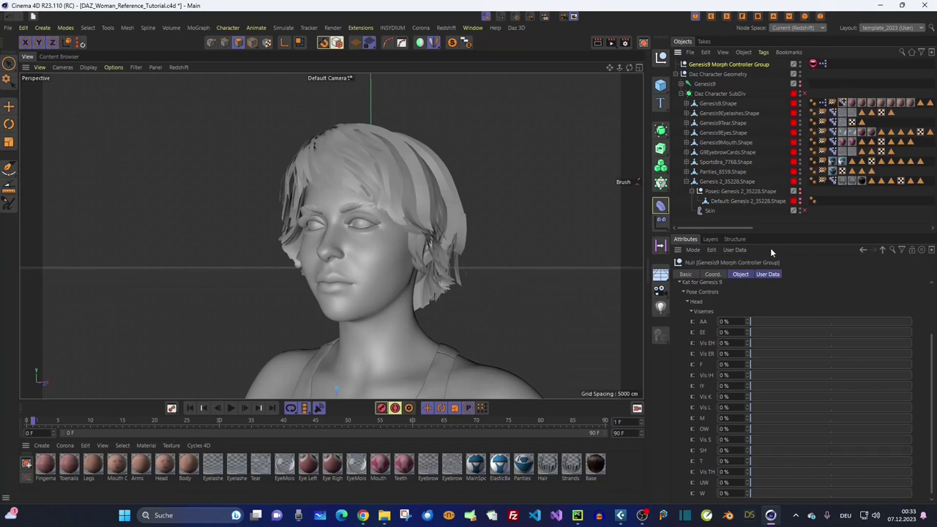
click(819, 104)
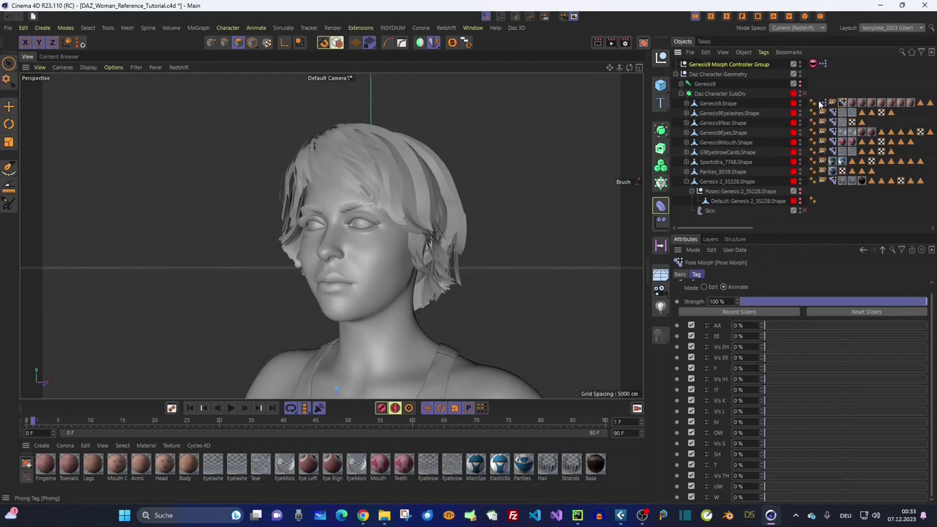
click(812, 64)
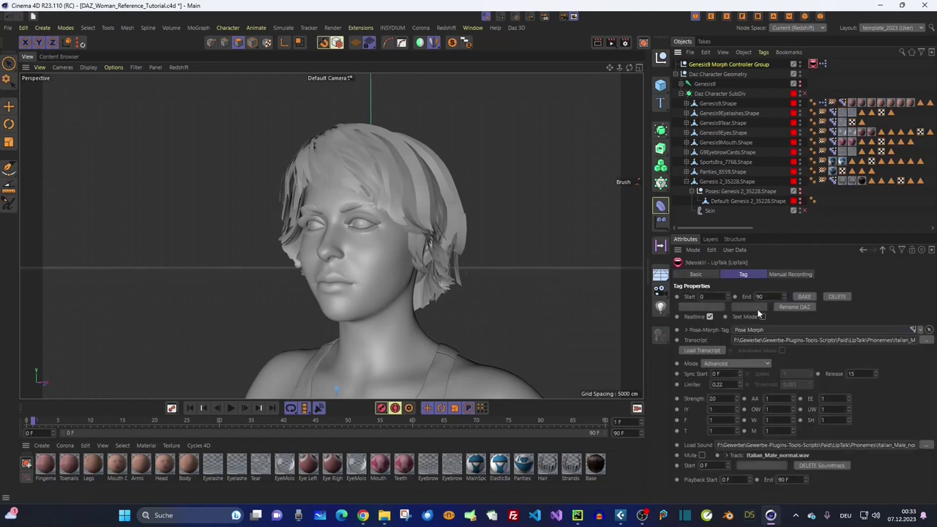
click(709, 316)
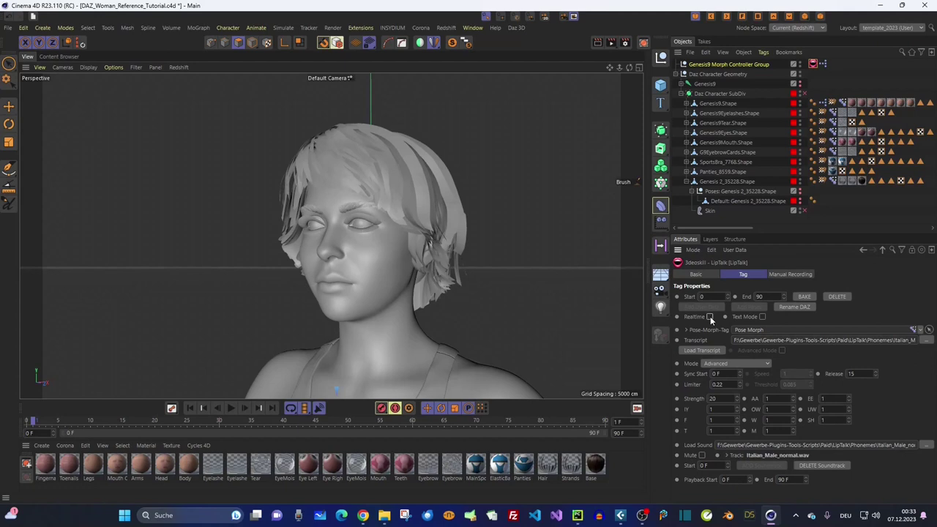
click(118, 423)
drag(120, 425, 31, 422)
click(27, 423)
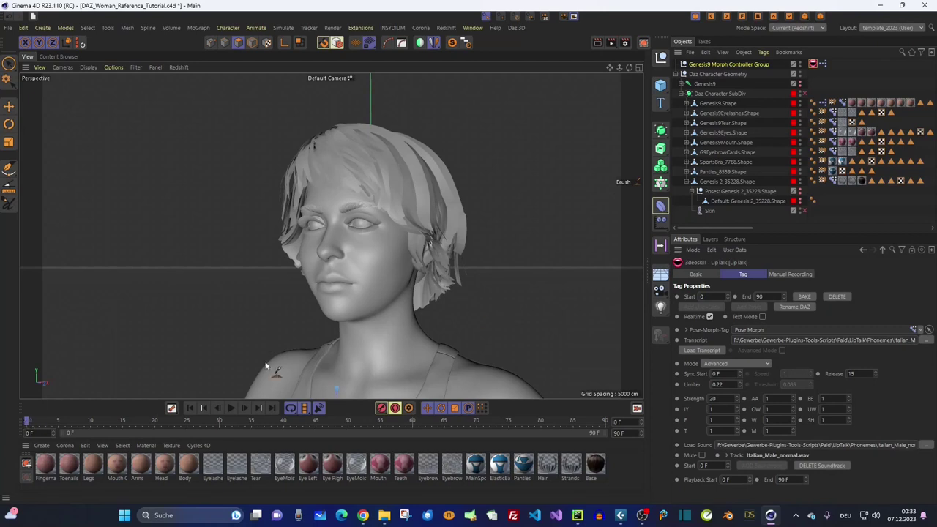
click(842, 103)
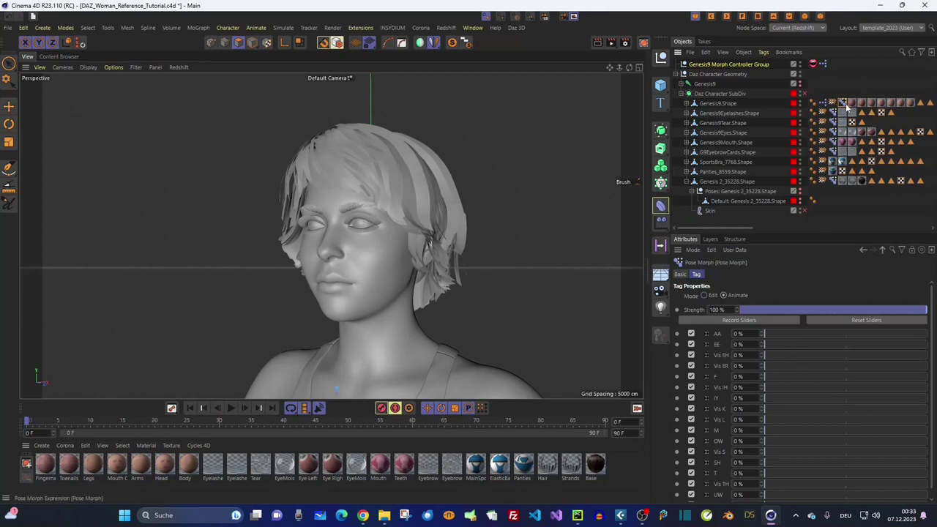
click(753, 64)
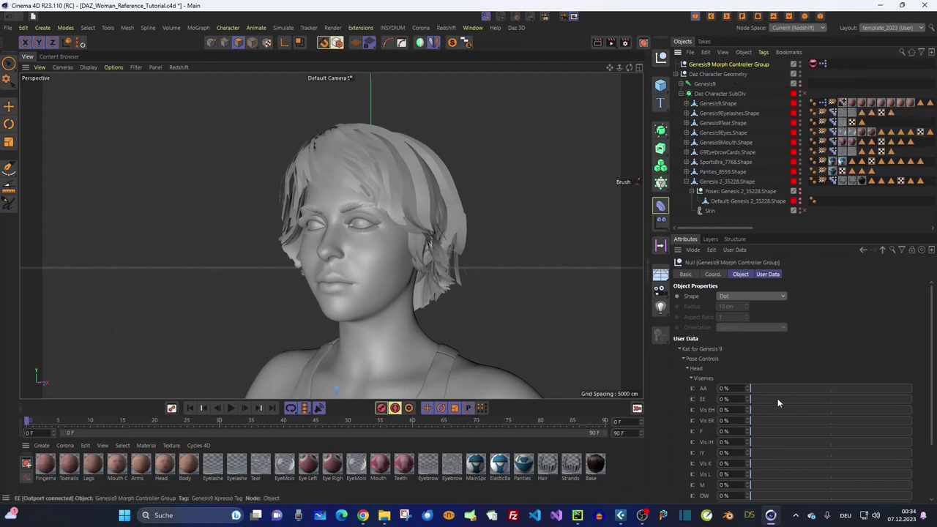
click(812, 65)
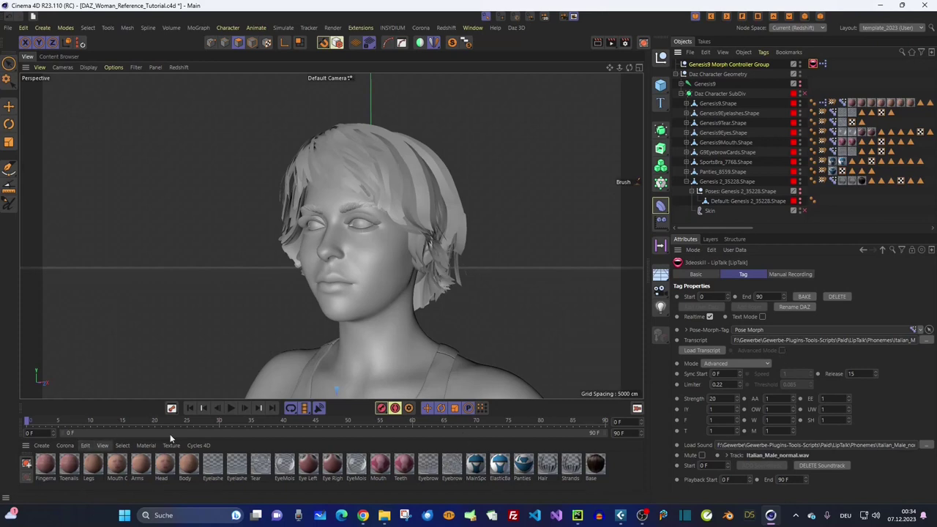
Step: Preview the lip-sync, then extend the scene end and playback range to 214 F
click(232, 408)
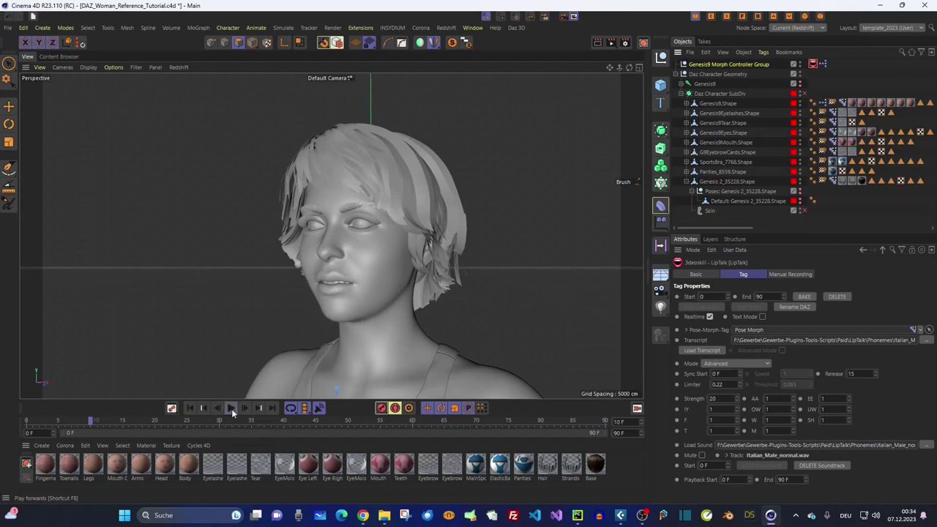
click(231, 409)
click(188, 408)
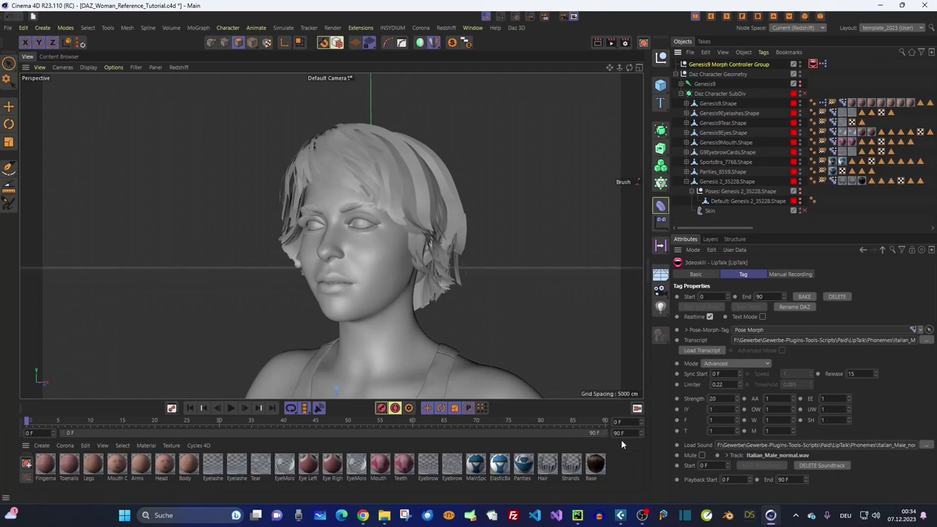
drag(641, 435, 641, 424)
double_click(412, 433)
drag(465, 421, 501, 423)
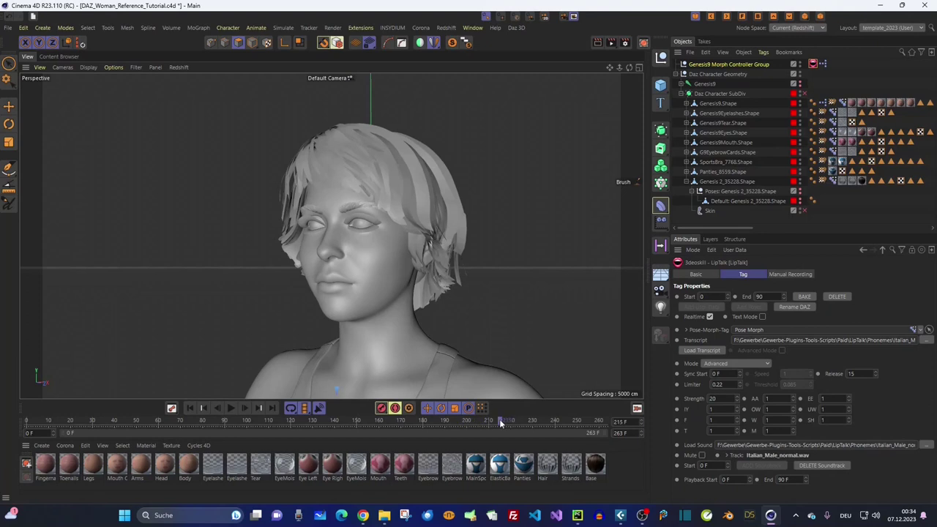
drag(641, 433, 641, 453)
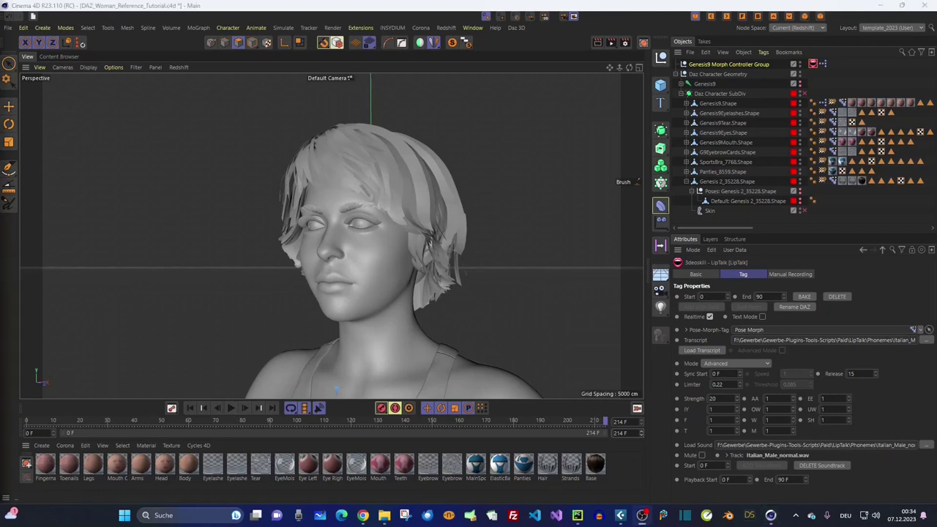
Step: Play the full lip-sync across the lengthened timeline and stop partway through
click(230, 408)
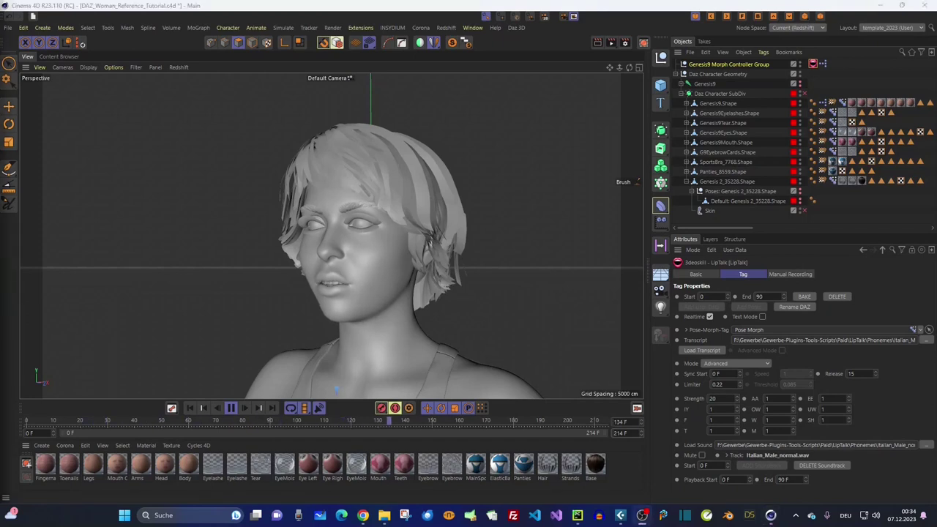
click(231, 408)
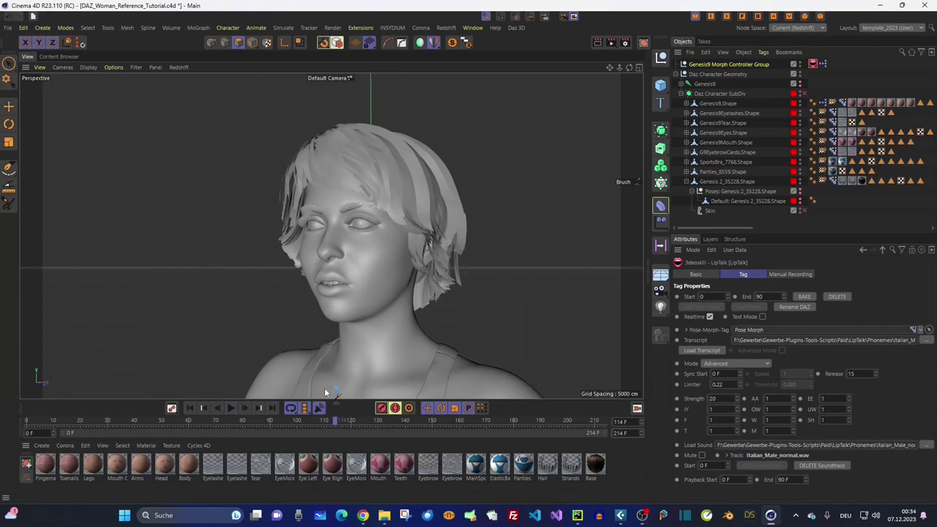
click(306, 406)
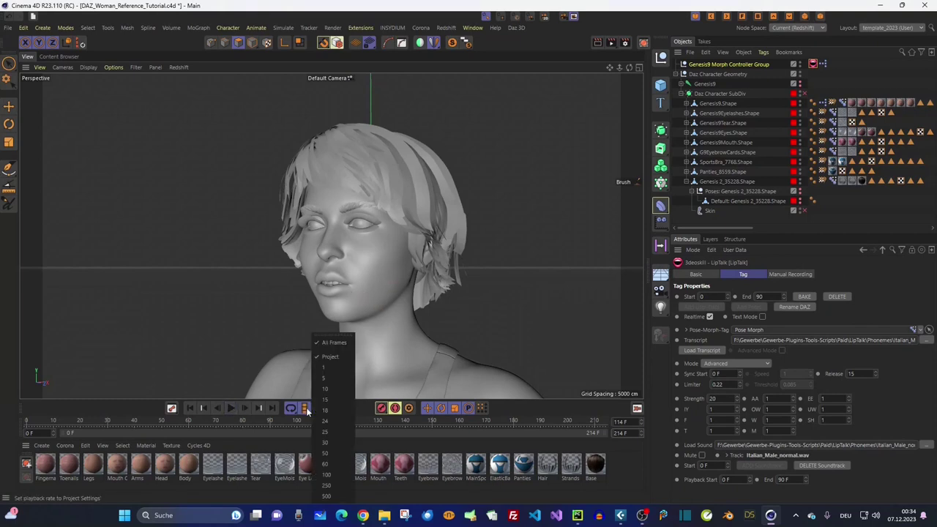
Step: Set playback to All Frames, then play the lip-sync and return to frame 0
click(334, 343)
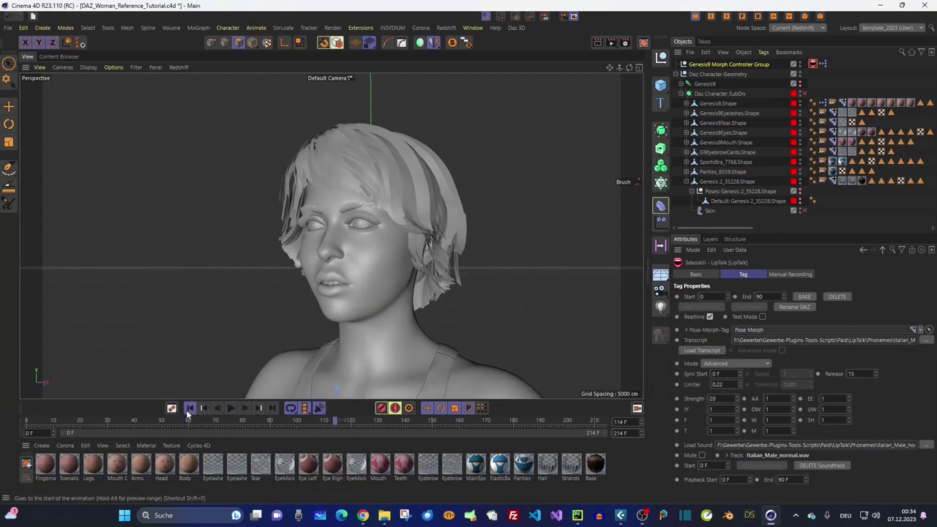
click(190, 408)
click(232, 407)
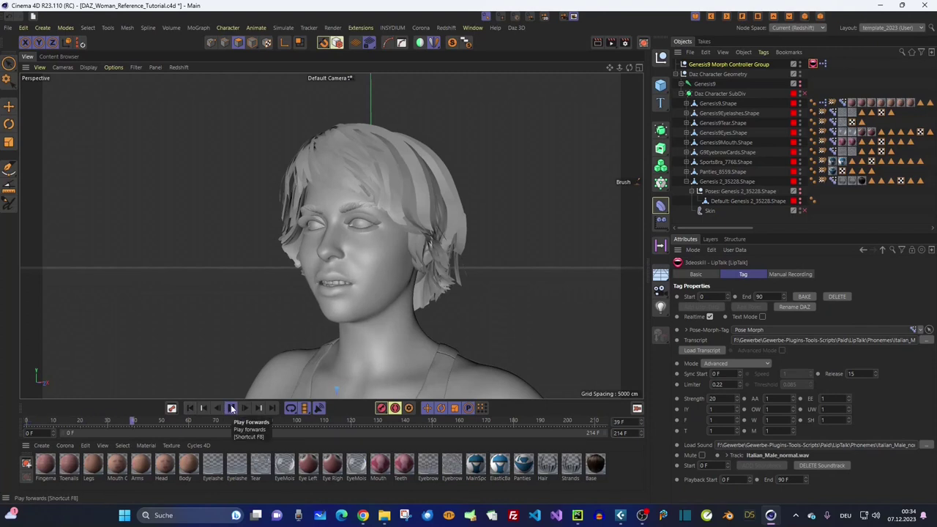
click(232, 408)
click(192, 408)
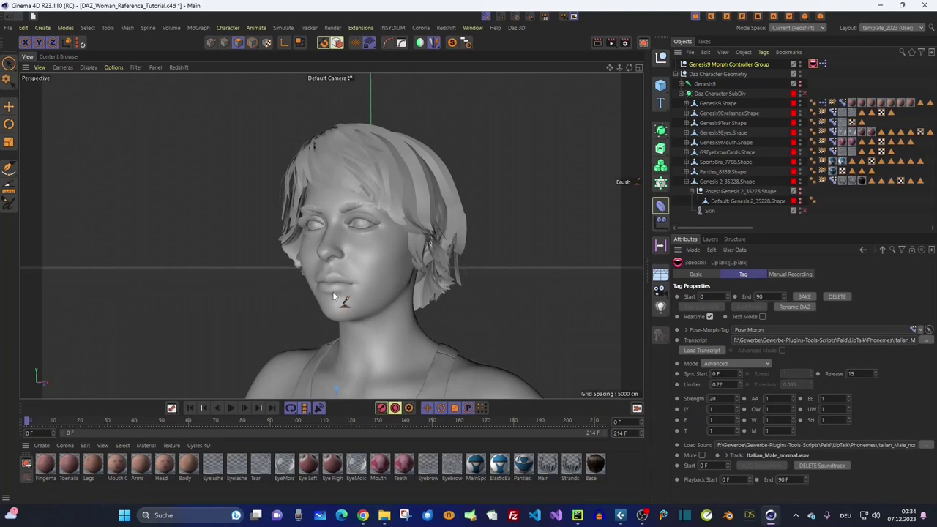
Step: Bring the head to a front view and browse the playback rate and render option lists
alt+drag(341, 297, 401, 292)
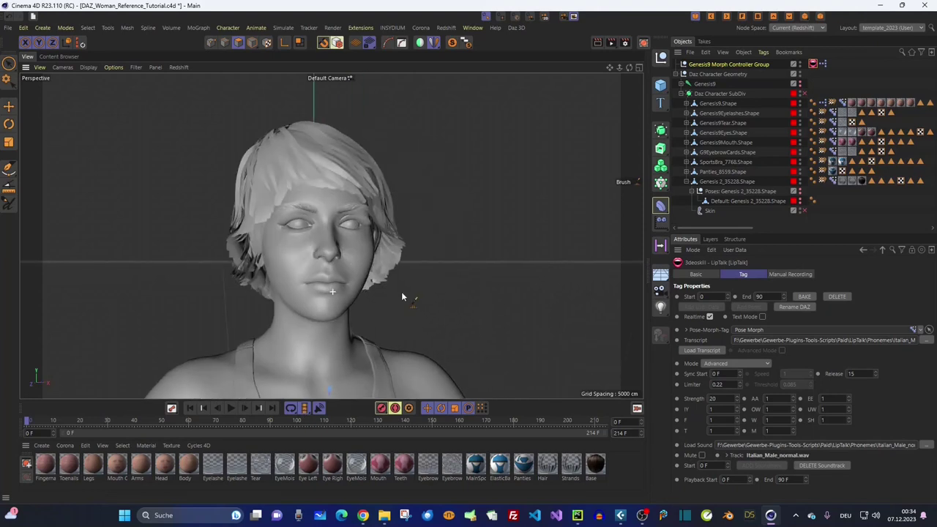
click(304, 409)
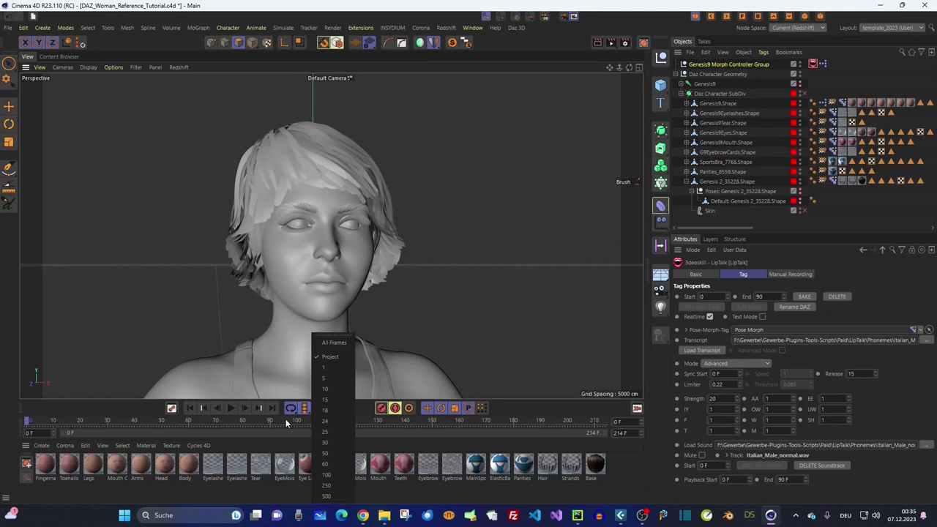
click(286, 418)
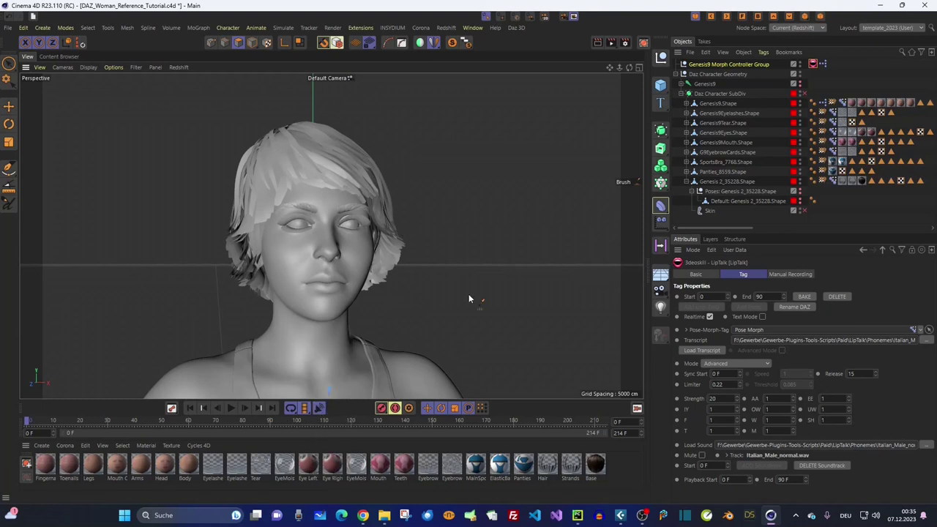
click(613, 44)
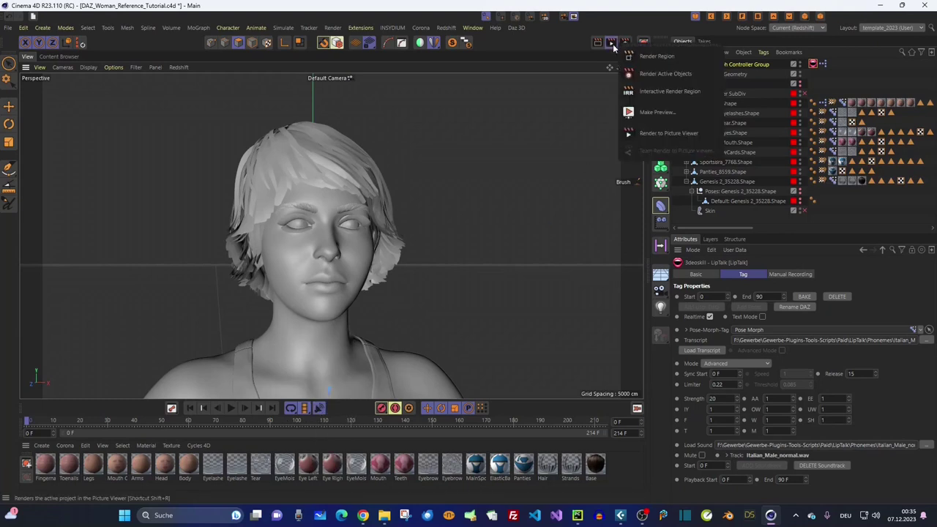
click(304, 408)
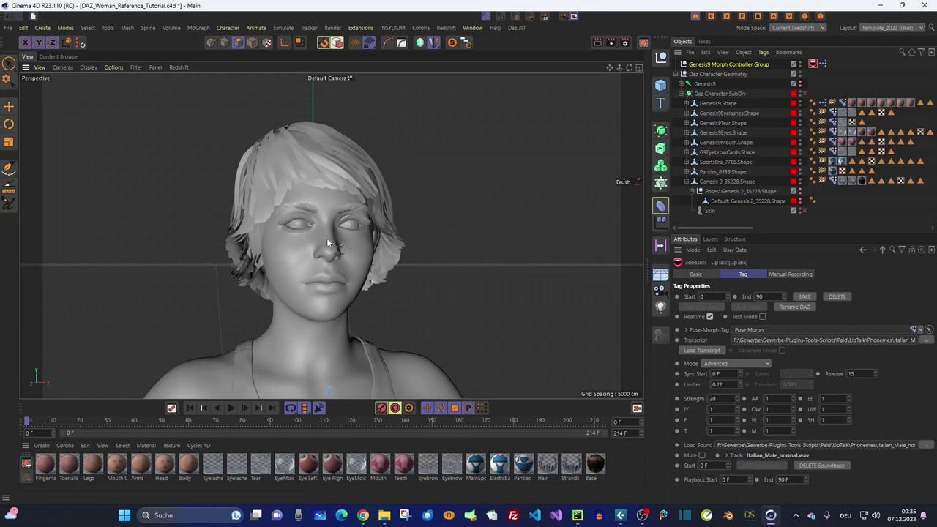
Step: Frame the head front-on, play the lip-sync with F8 and stop back at frame 0
mouse_move(343, 243)
alt+mouse_down()
mouse_move(330, 241)
mouse_move(344, 246)
mouse_move(343, 234)
alt+mouse_up()
scroll(332, 248, down, 2)
scroll(344, 234, up, 3)
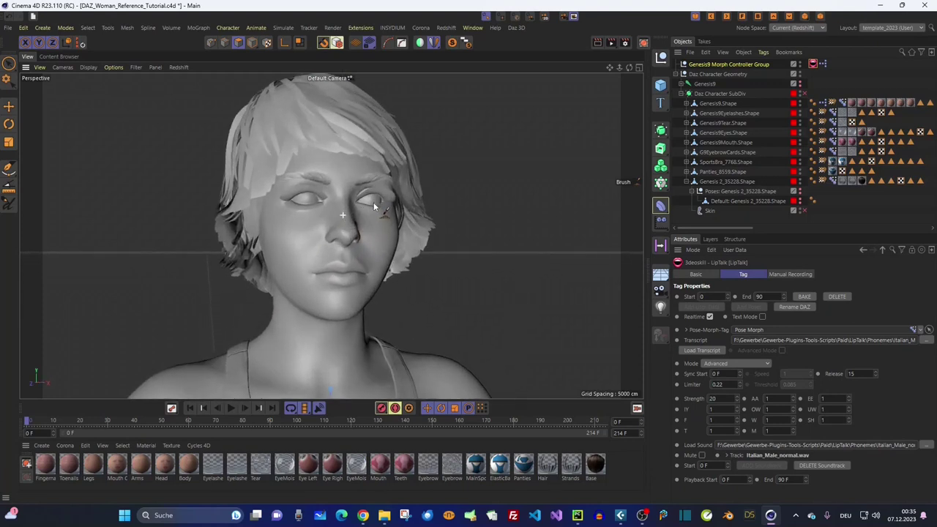
alt+drag(373, 202, 337, 244)
scroll(336, 244, down, 2)
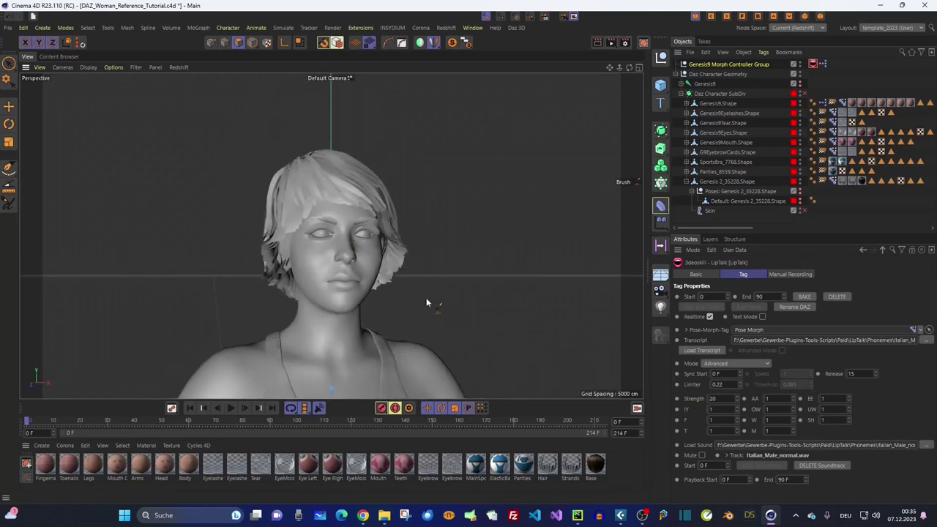
key(F8)
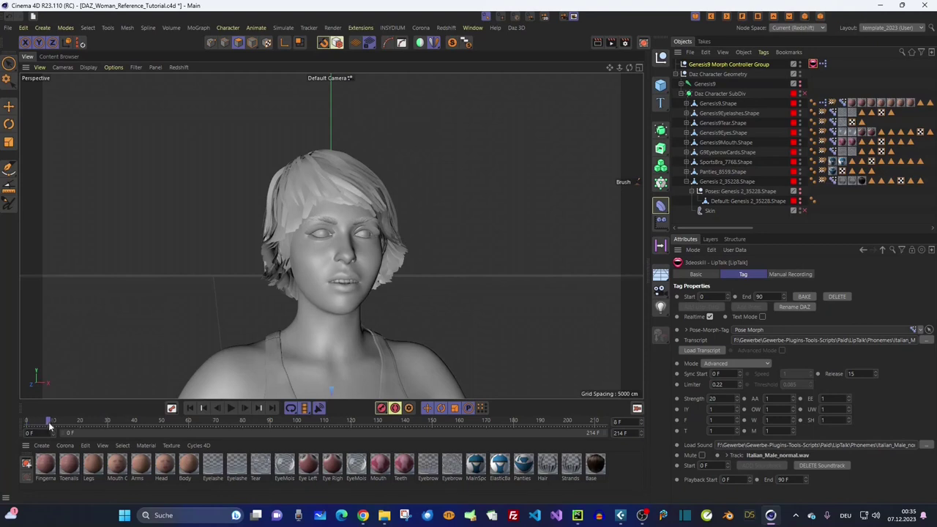
key(shift+f)
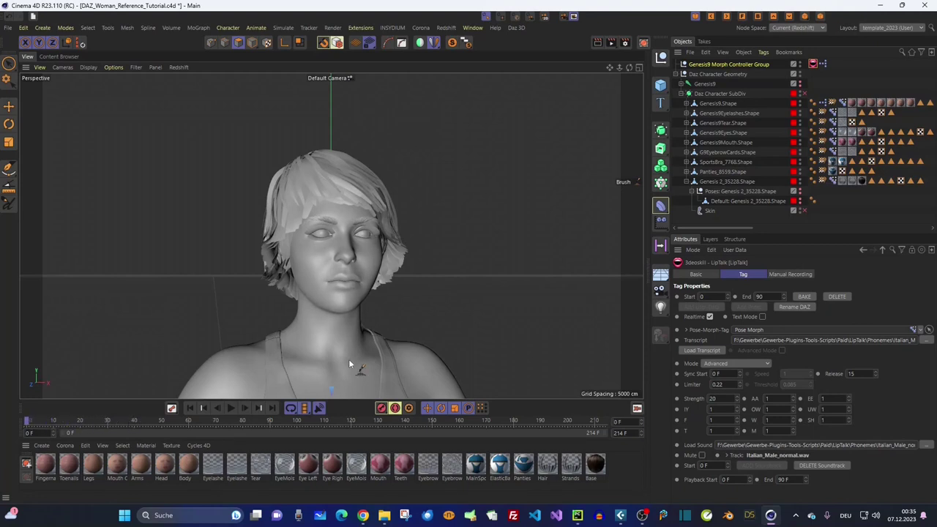
scroll(363, 252, up, 3)
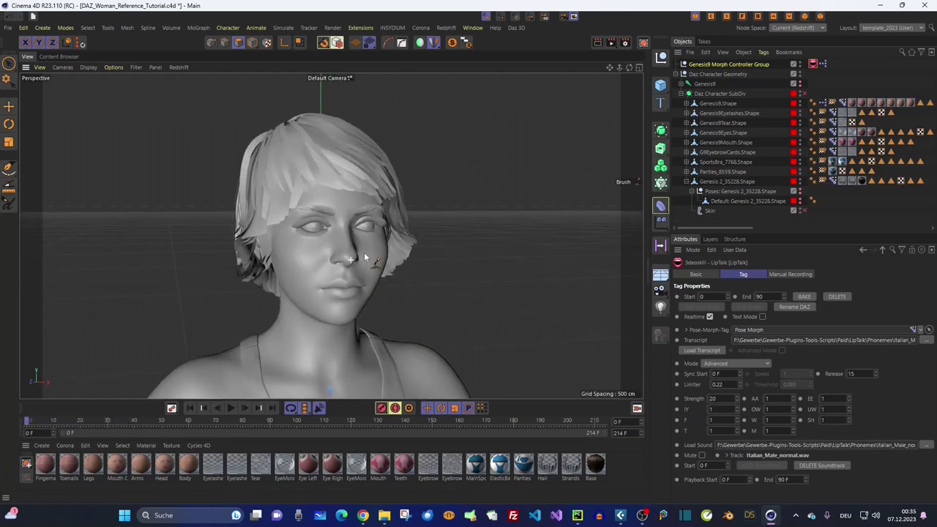
scroll(360, 248, down, 2)
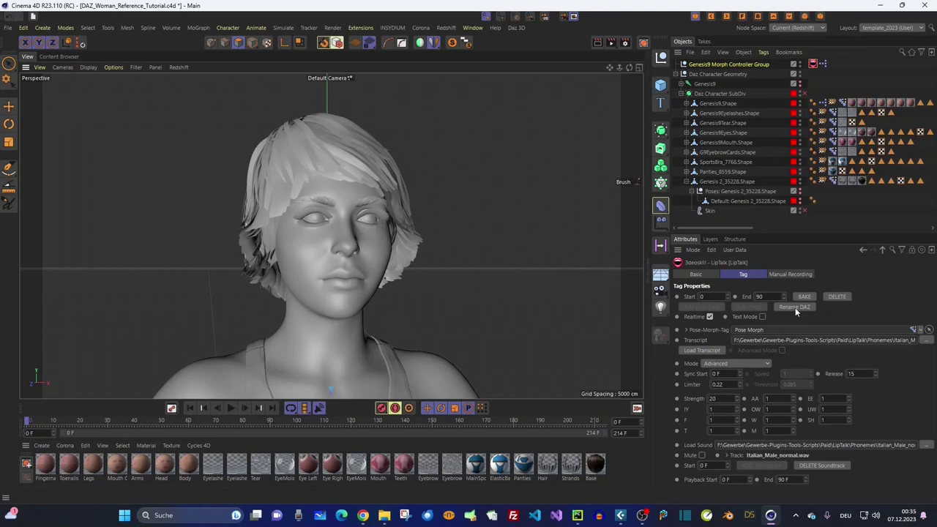
Step: Switch LipTalk Mode to Comic, inspect the Pose Morph viseme sliders, then reselect the LipTalk tag
click(727, 364)
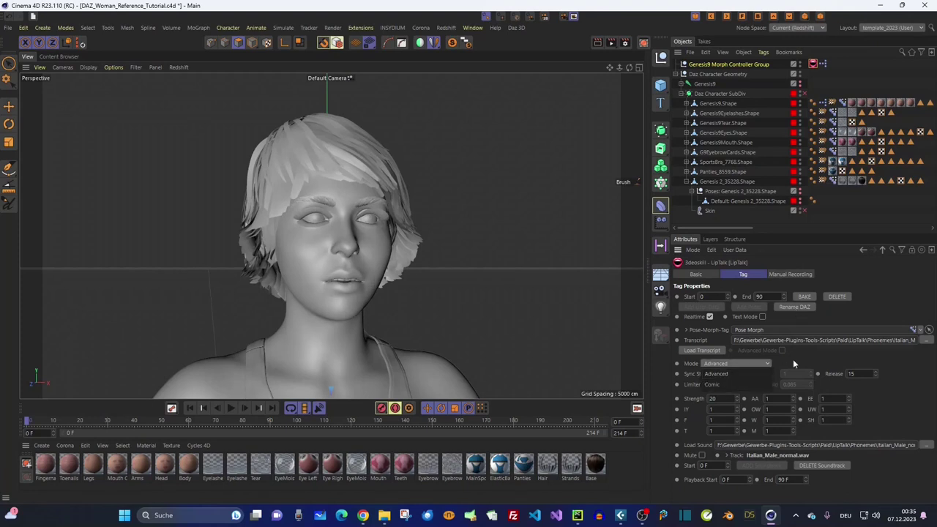
click(716, 386)
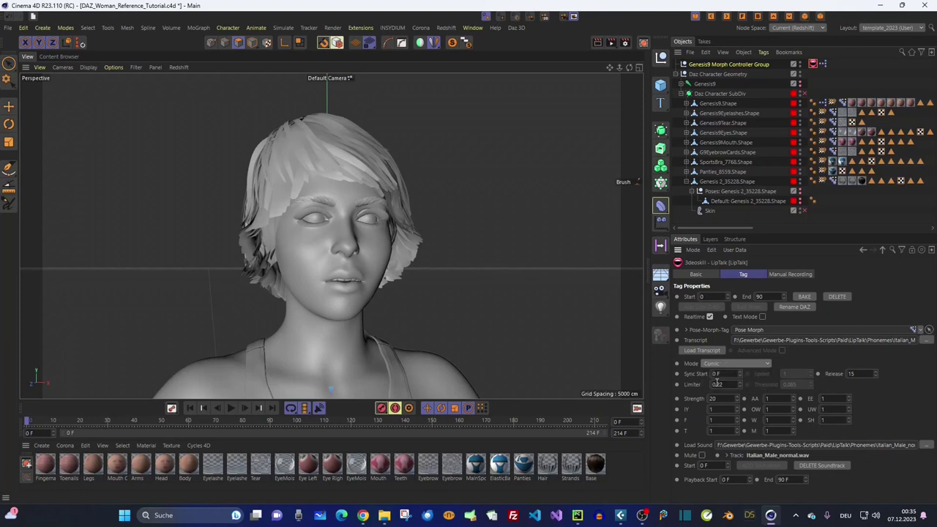
click(842, 103)
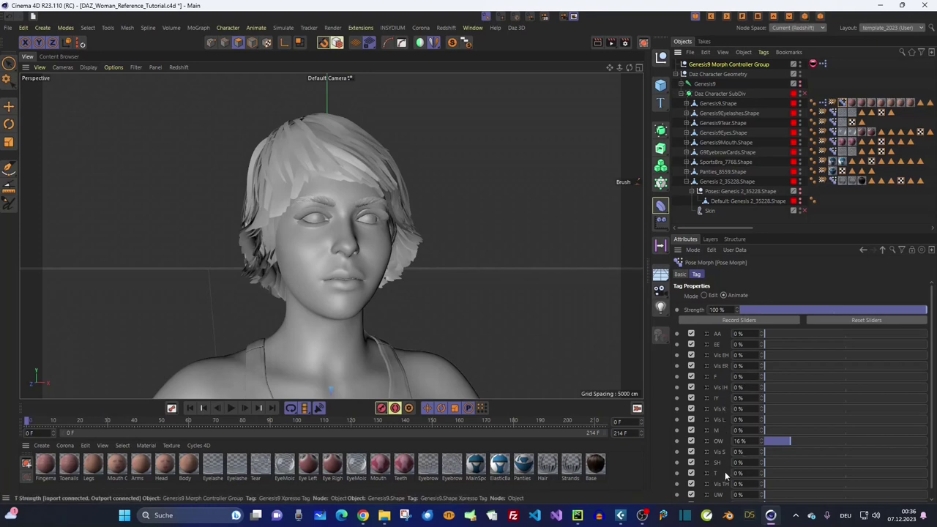
scroll(724, 471, down, 1)
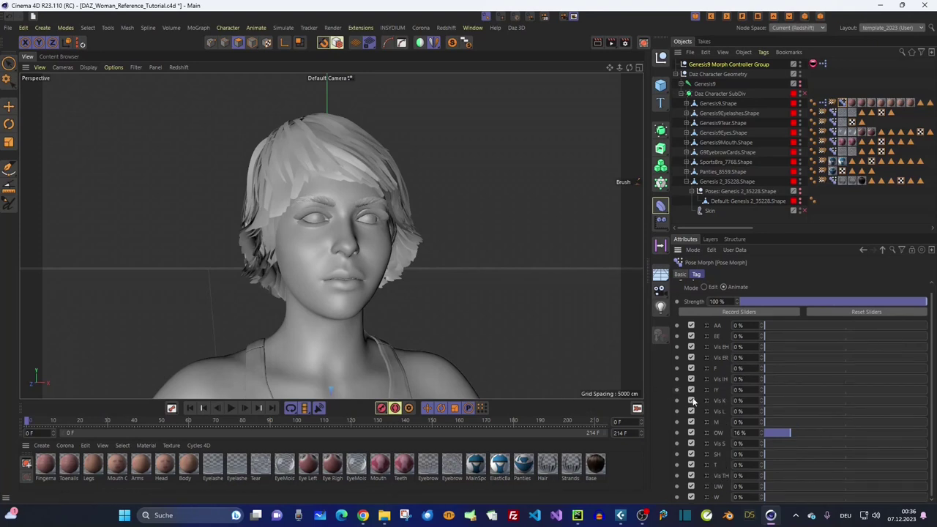
scroll(719, 392, up, 1)
click(812, 64)
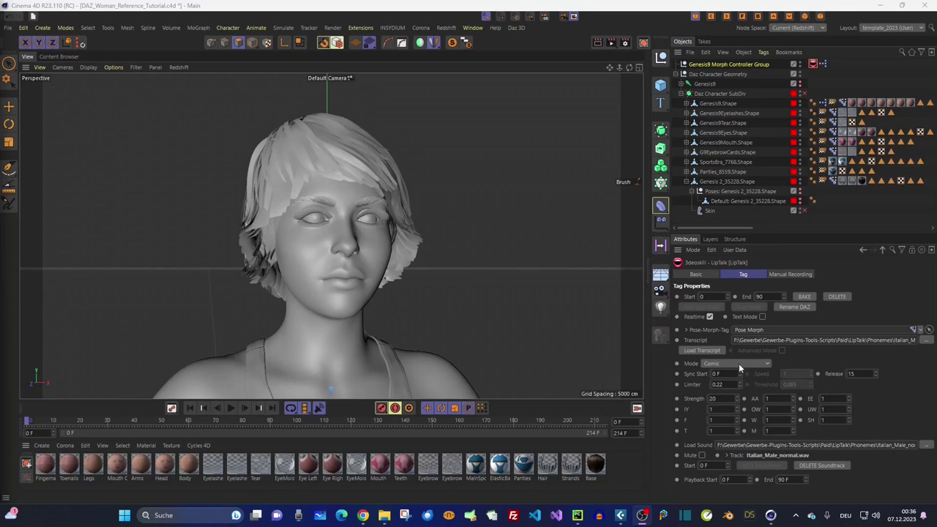
Step: Play the Comic-mode lip-sync while watching the Pose Morph viseme sliders, then stop
click(231, 408)
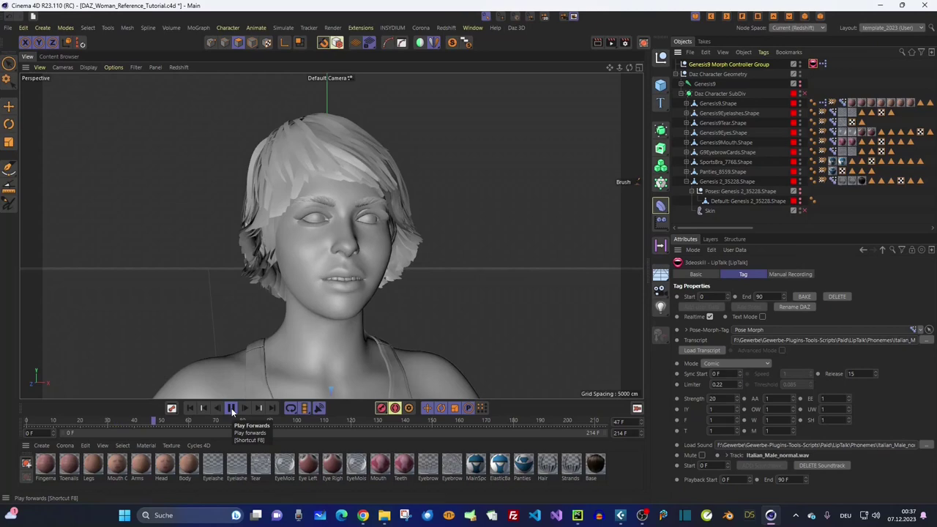
click(230, 408)
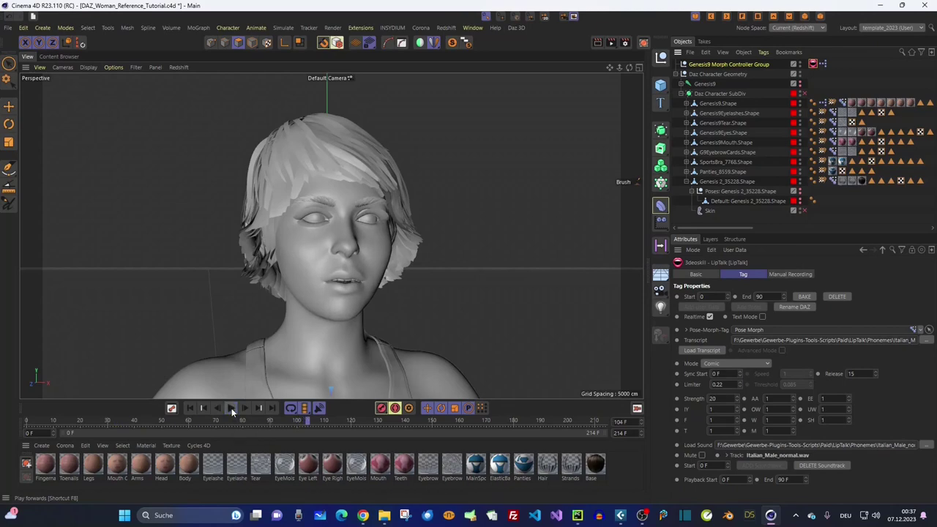
click(843, 103)
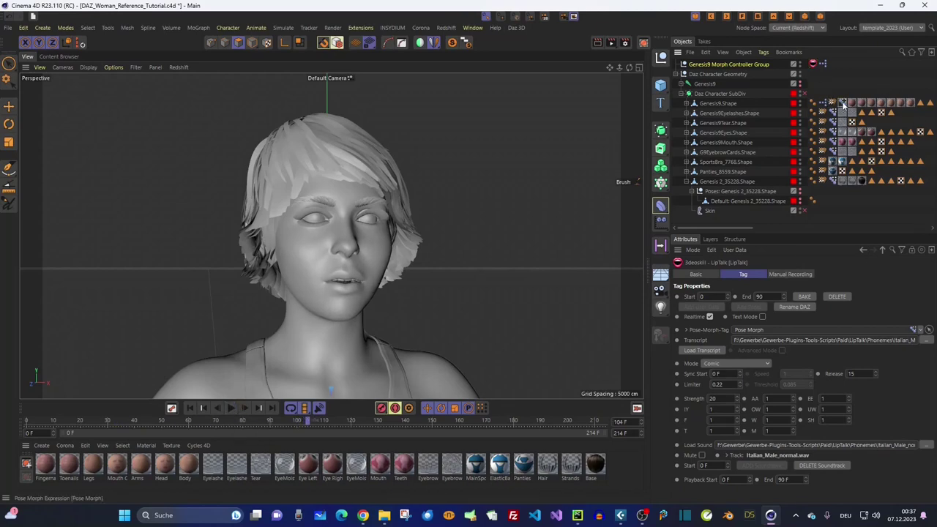
click(231, 408)
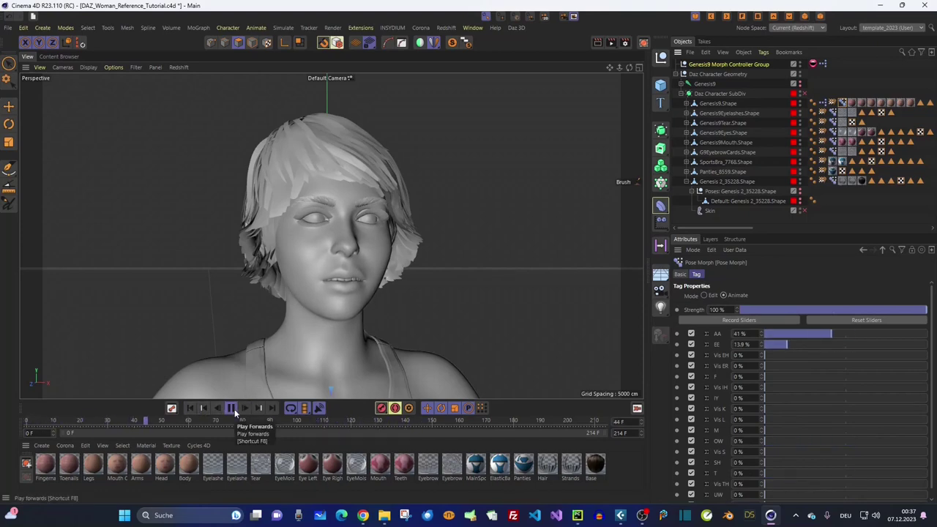
click(235, 413)
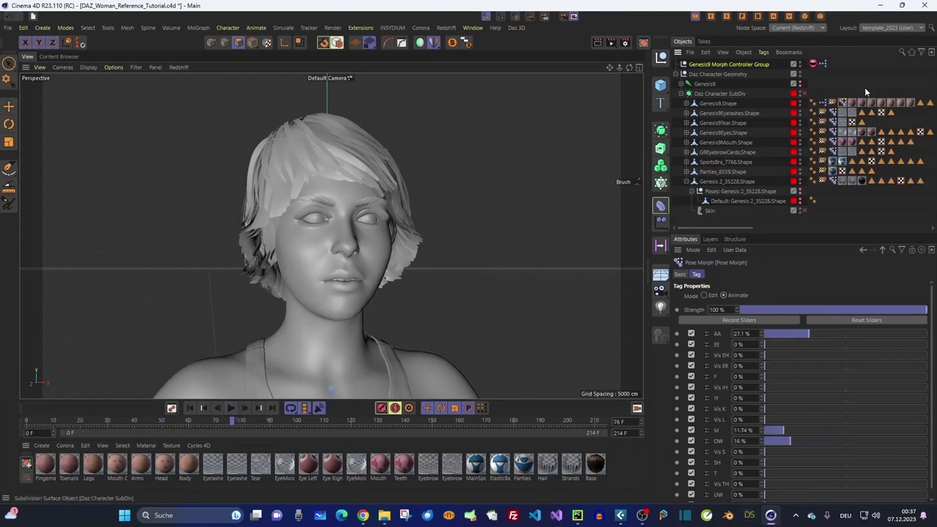
click(812, 64)
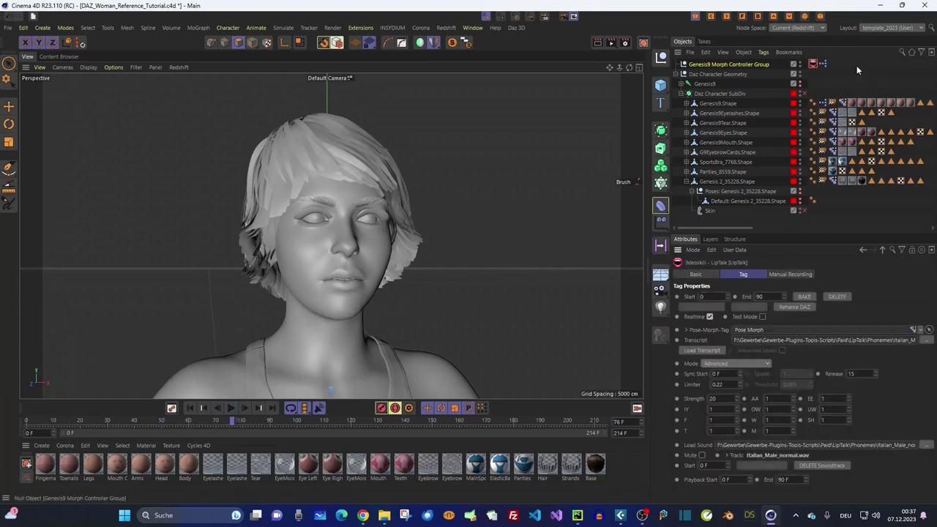
Step: Rewind to the start, replay the lip-sync from frame 0 and stop
click(823, 64)
click(190, 407)
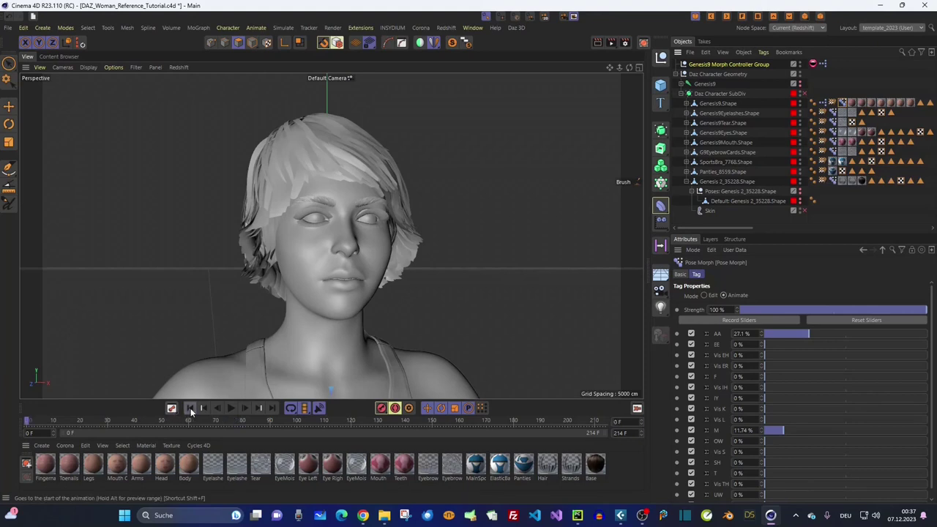
click(229, 409)
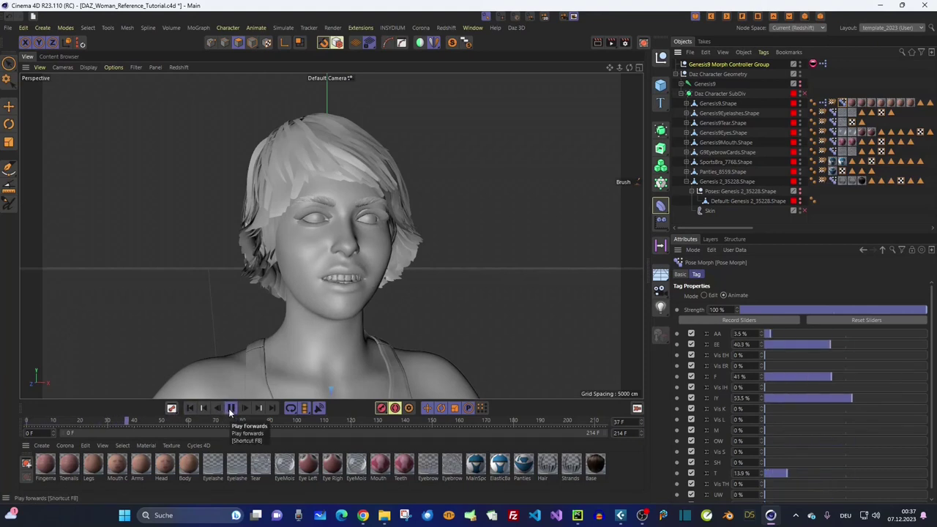
click(230, 408)
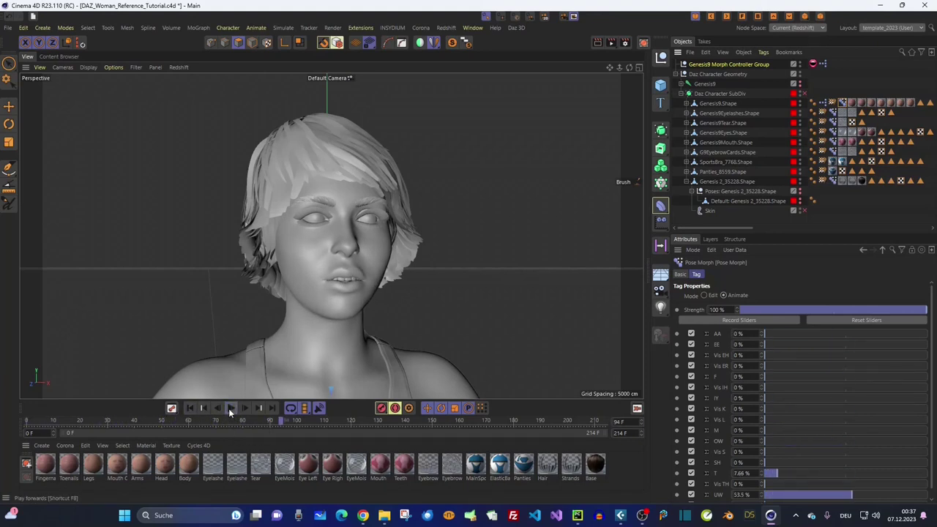
click(190, 407)
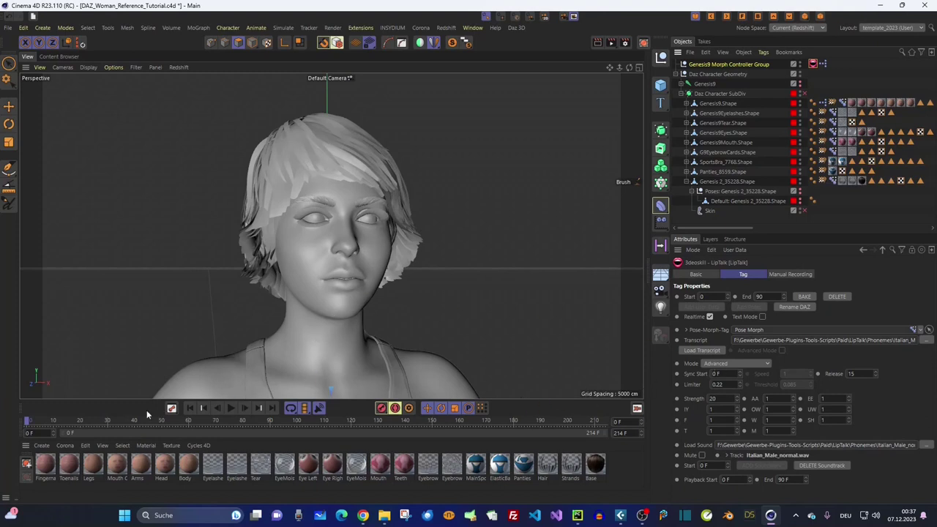
Step: Scrub to frame 29, try Sync Start values 9 and 33 F, and set the sound start to 30
drag(28, 423, 105, 424)
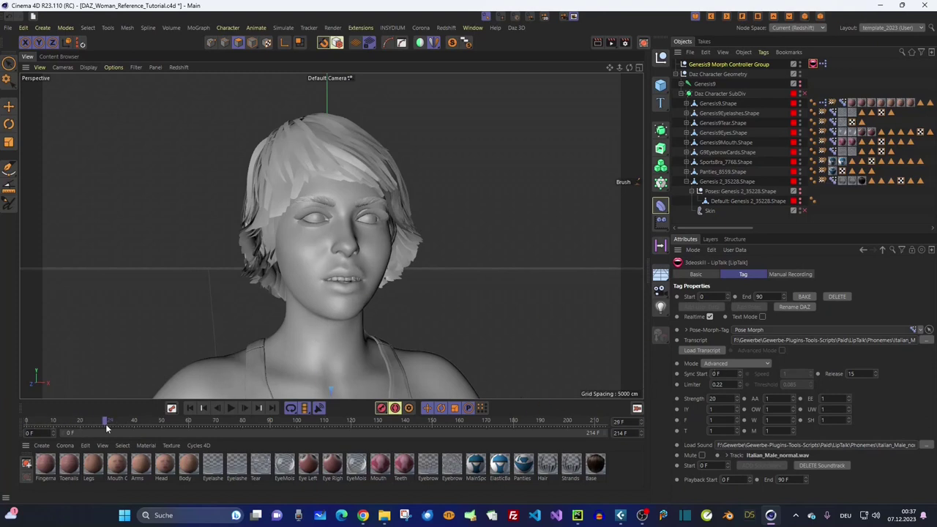
double_click(732, 373)
text(9)
key(Return)
text(33)
key(Return)
double_click(704, 465)
text(30)
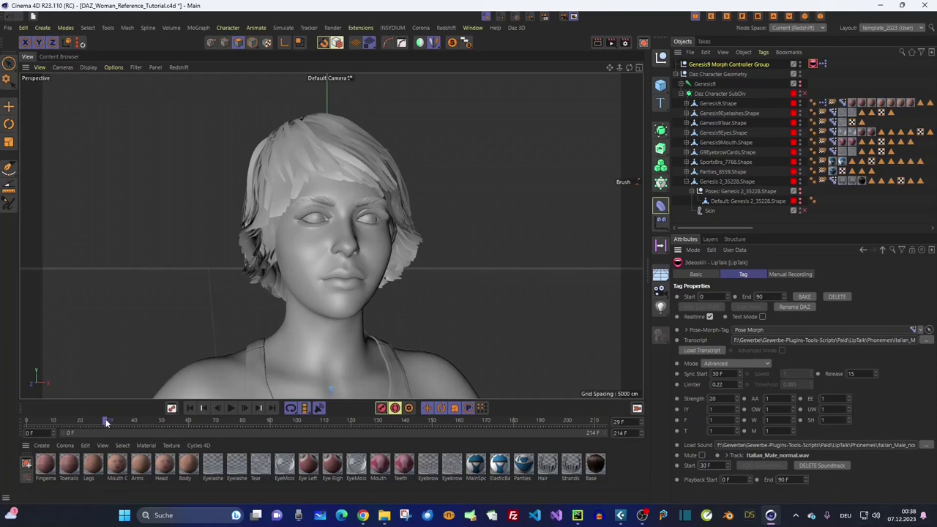
Step: Replay the re-timed lip-sync from frame 0, then set Sync Start to 0 F
drag(106, 421, 26, 420)
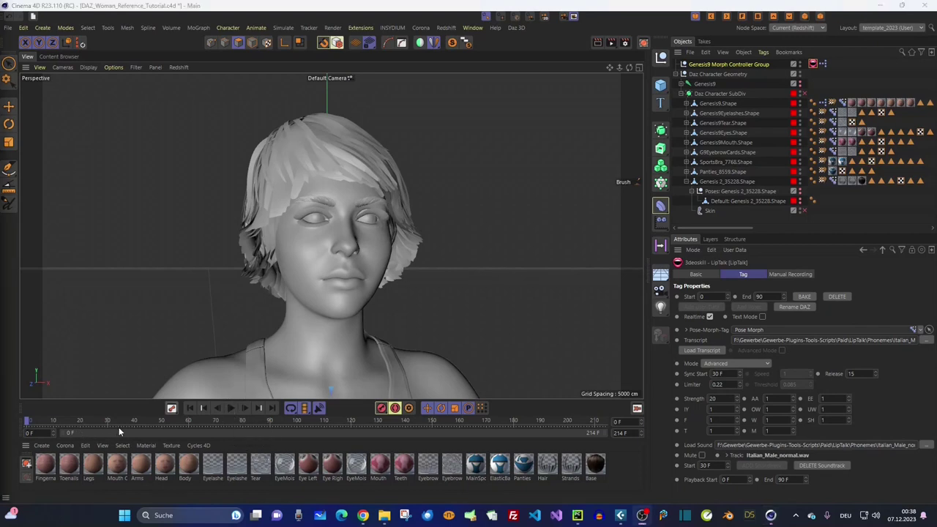
click(232, 408)
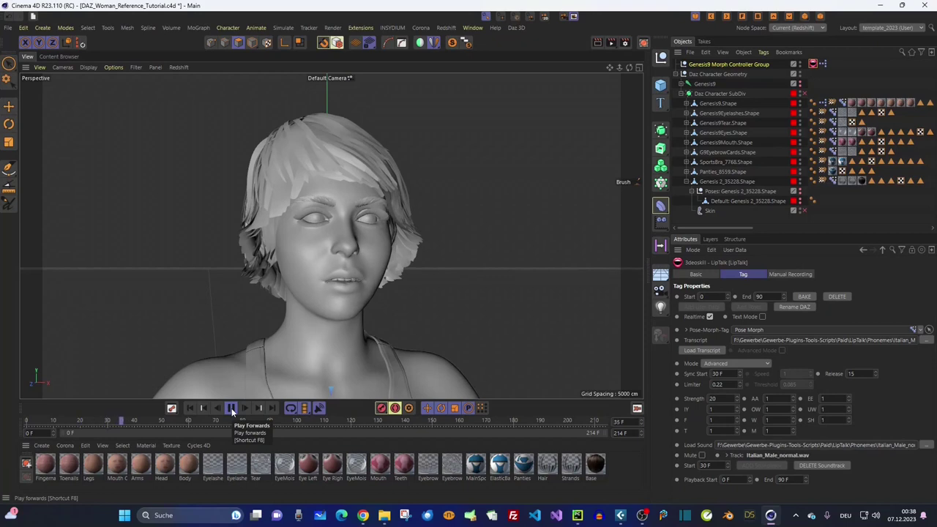
click(230, 409)
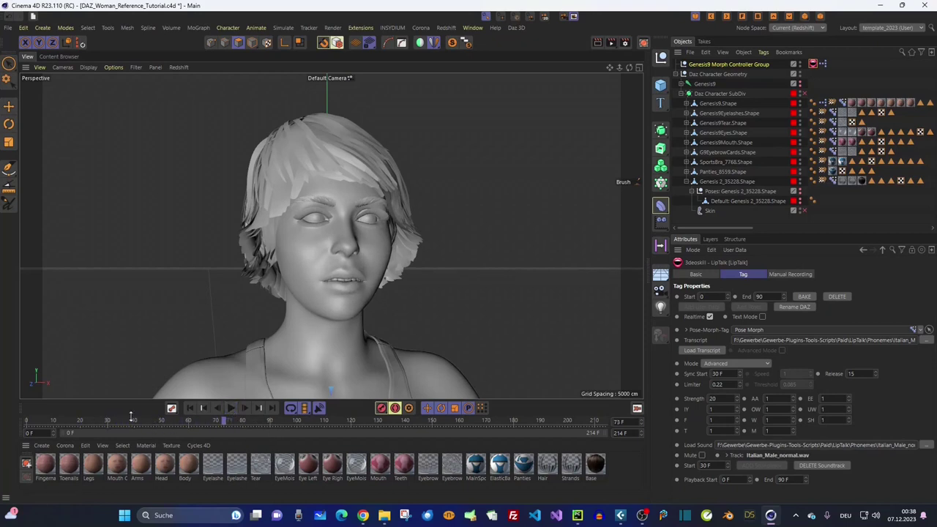
drag(117, 420, 22, 421)
click(717, 374)
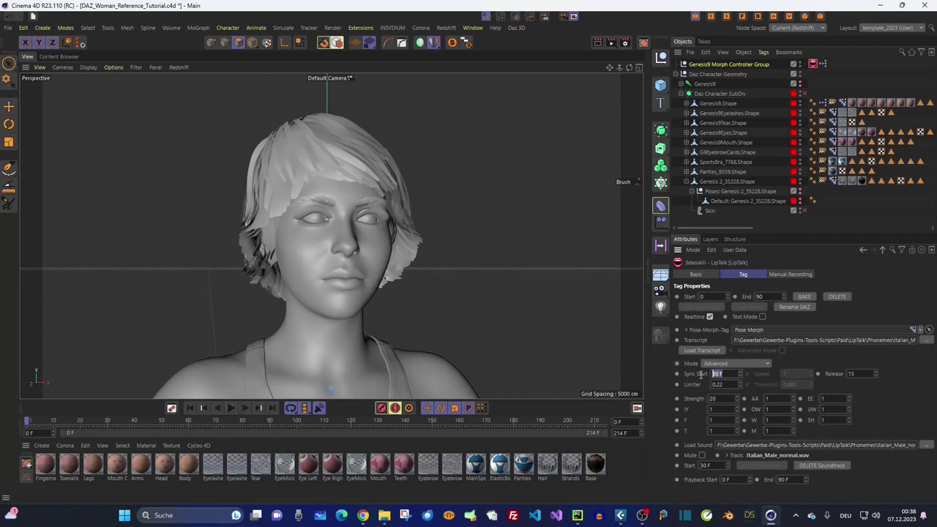
key(BackSpace)
click(718, 462)
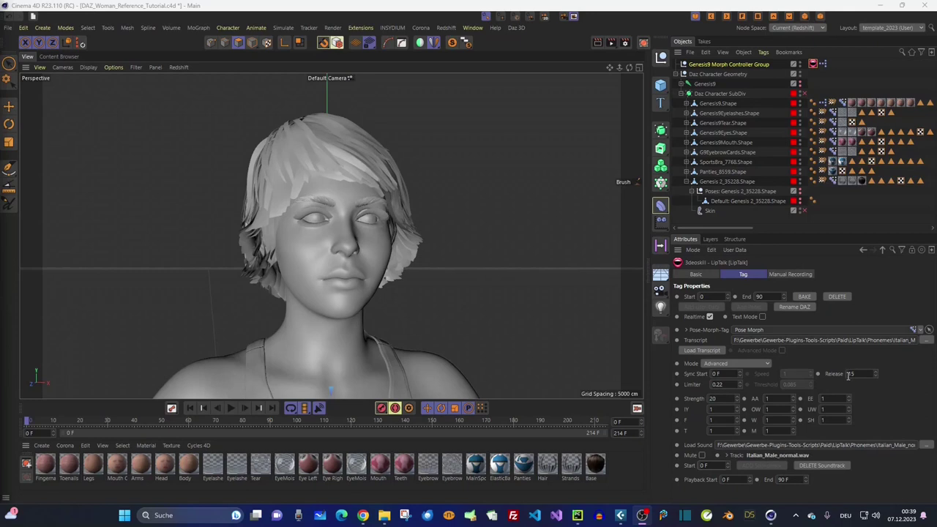
Step: Play the lip-sync with the viseme sliders shown, then adjust the LipTalk Release value
click(842, 103)
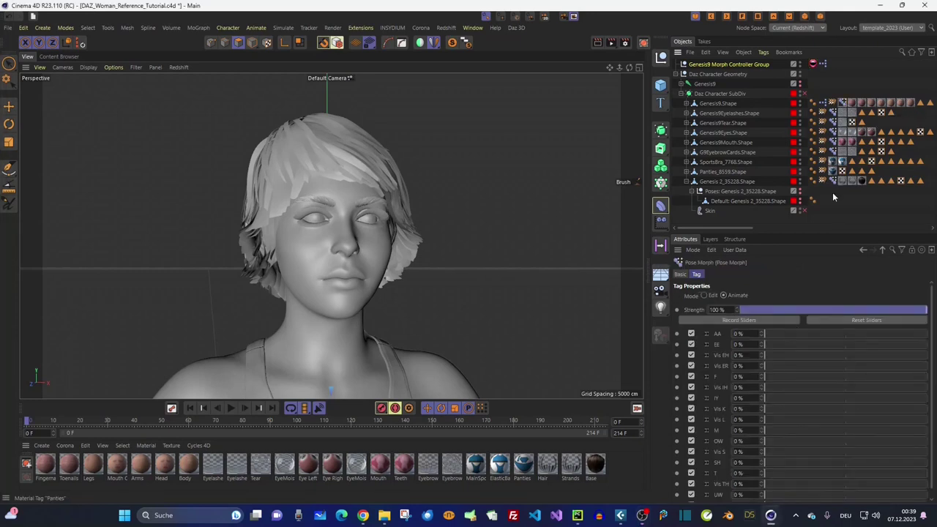
click(231, 408)
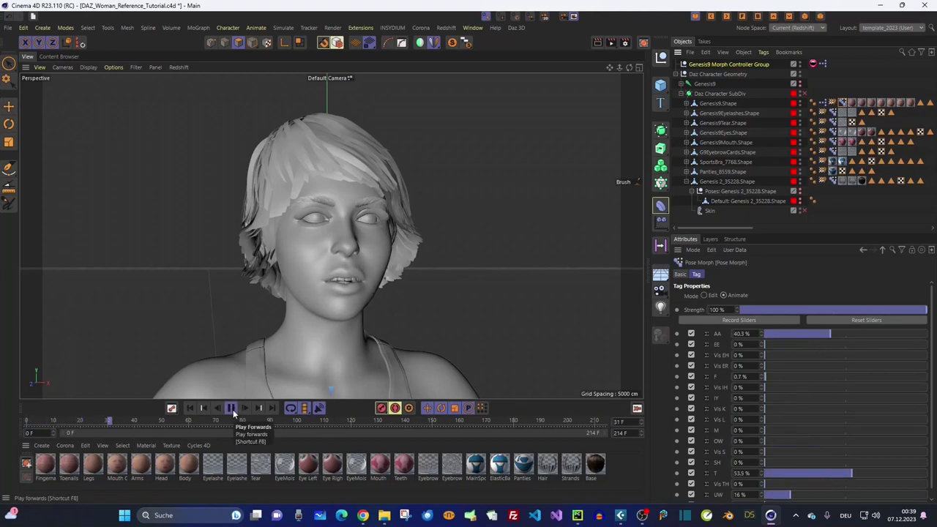
click(231, 408)
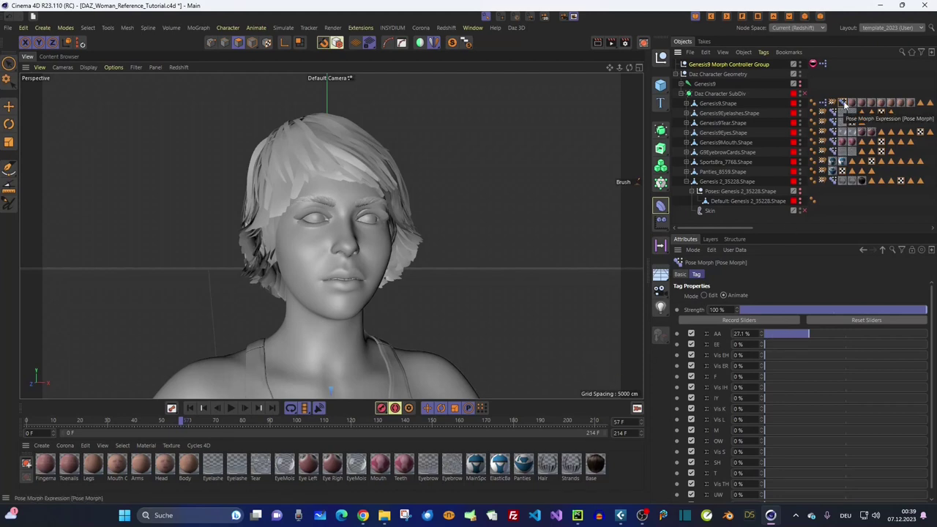
click(813, 64)
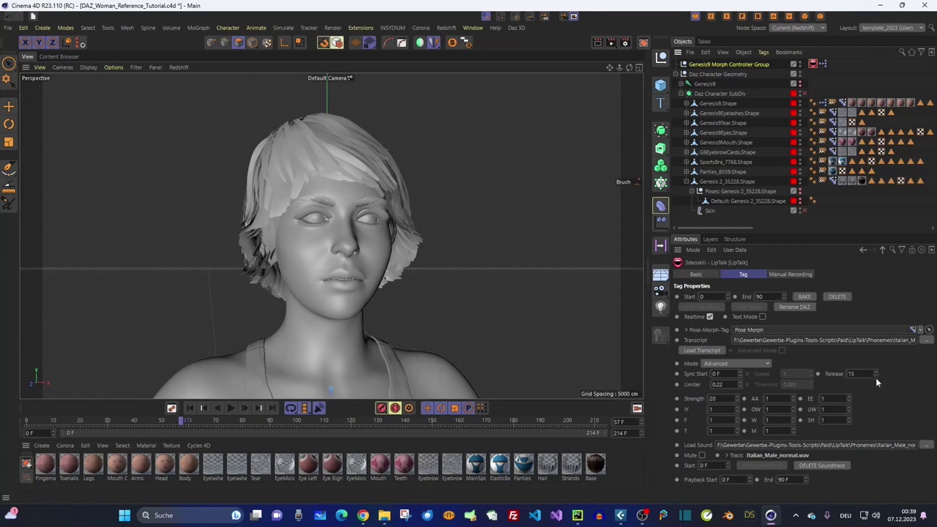
drag(877, 374, 877, 382)
Step: Replay the lip-sync from the start against the viseme sliders and reselect the LipTalk tag
click(843, 104)
click(204, 408)
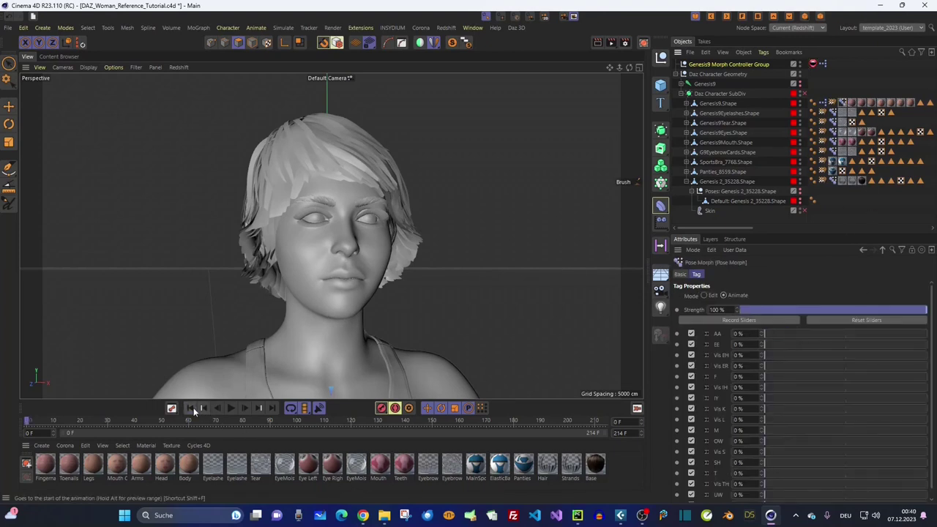
click(231, 409)
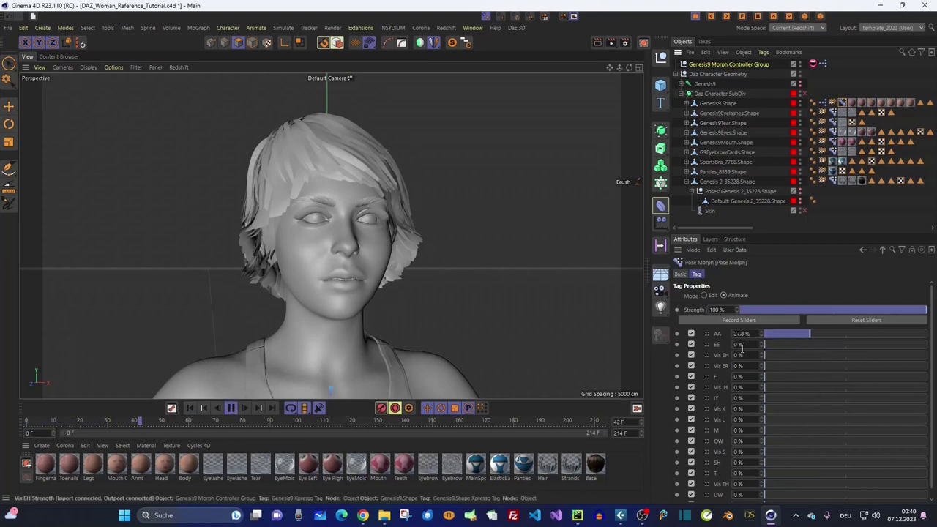
click(231, 409)
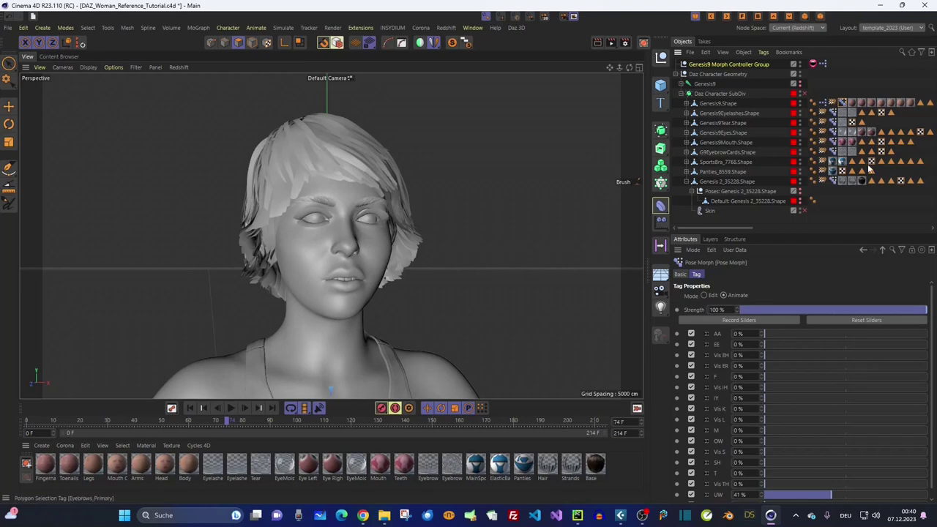
click(813, 64)
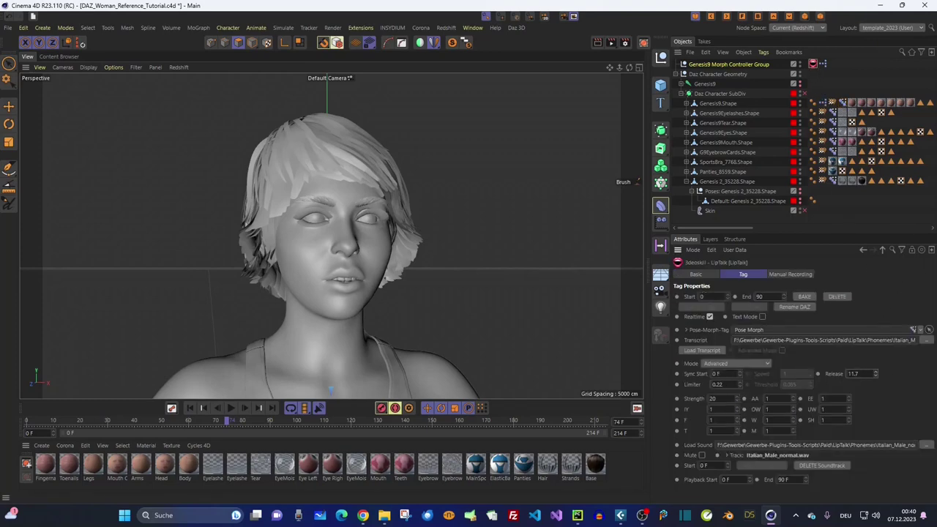
Step: Rewind to frame 0 with the viseme sliders shown, play and stop, then return to the LipTalk tag
click(842, 102)
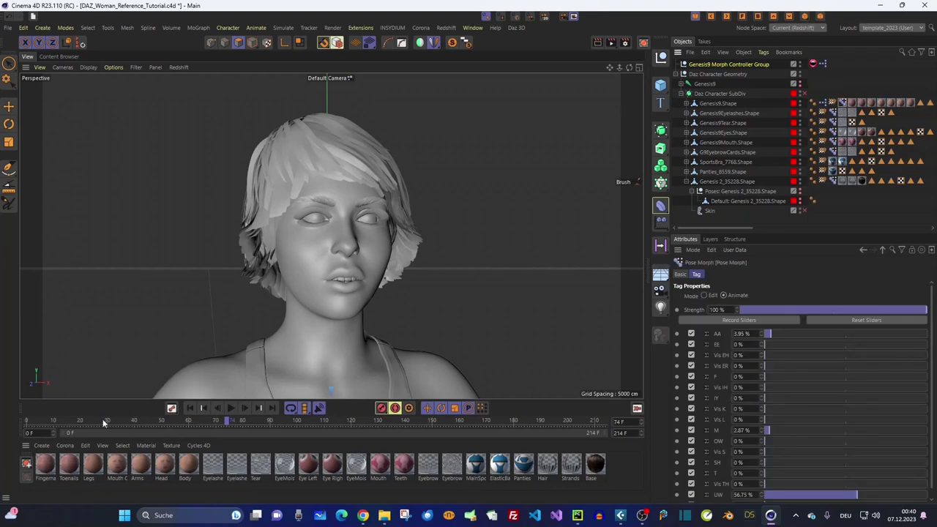
click(77, 420)
drag(61, 419, 27, 420)
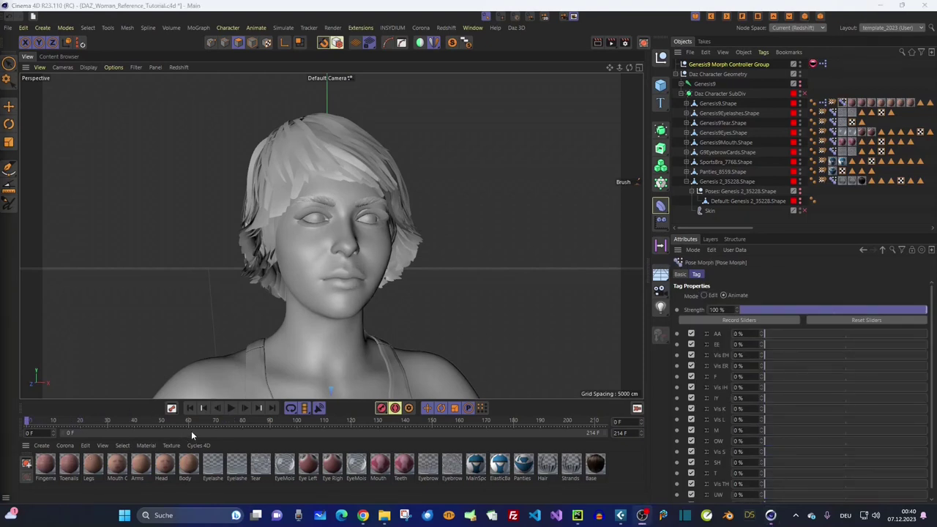
click(232, 407)
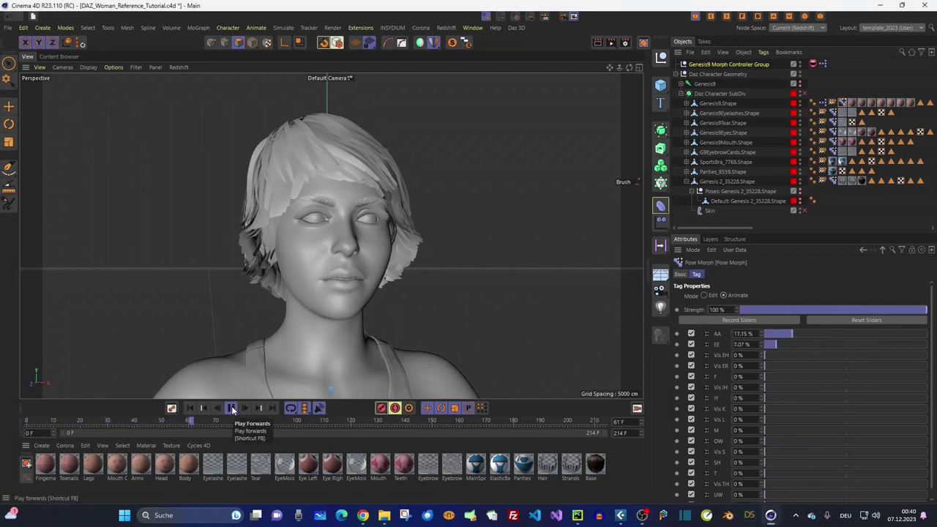
click(231, 407)
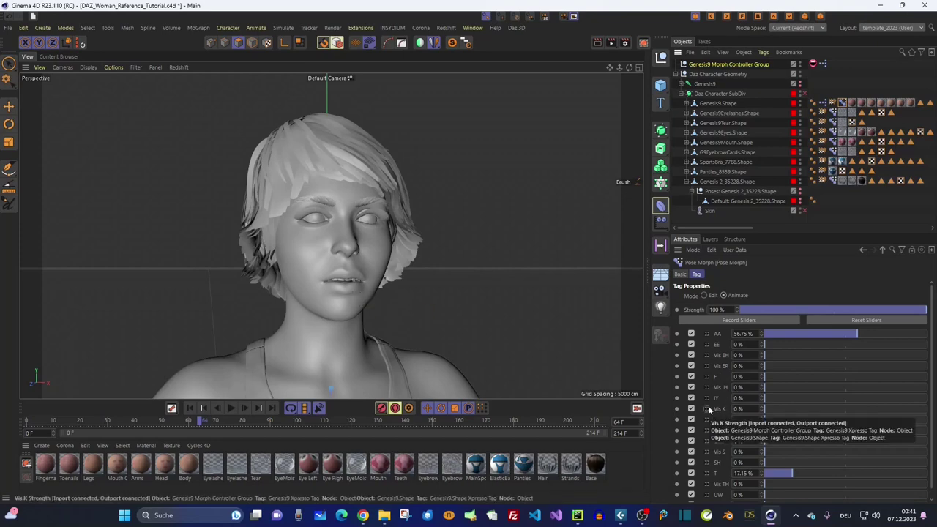
click(812, 64)
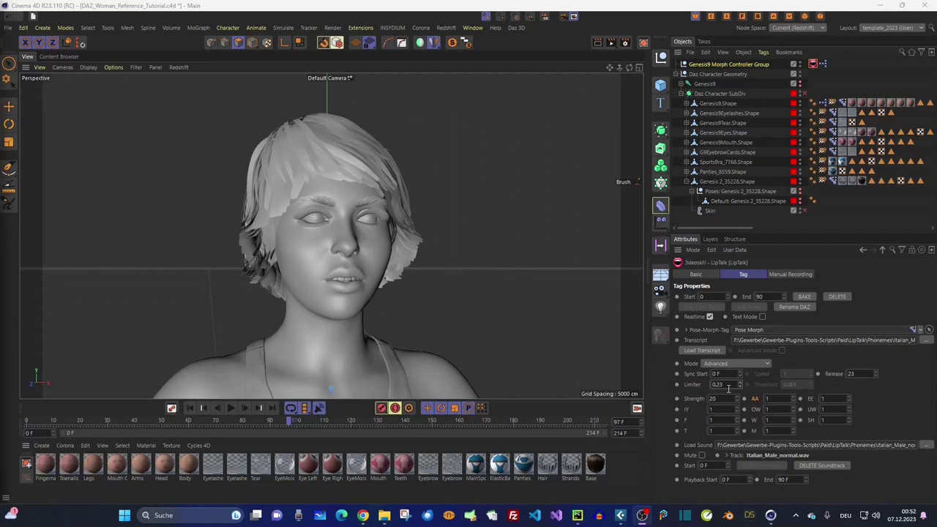
Step: Change the LipTalk Limiter to 0.56 and rewind the playhead to frame 0
click(724, 386)
click(720, 386)
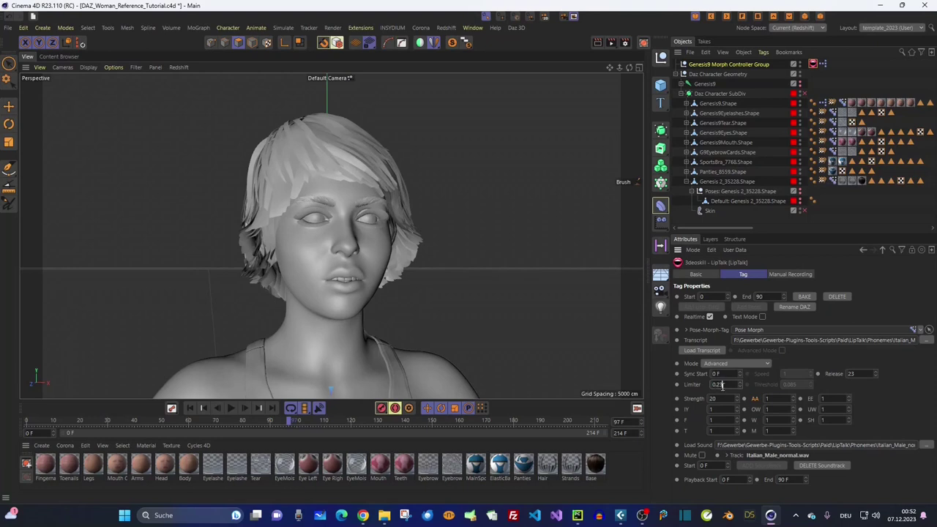
key(BackSpace)
text(3)
click(725, 385)
text(6)
key(Return)
drag(139, 422, 28, 420)
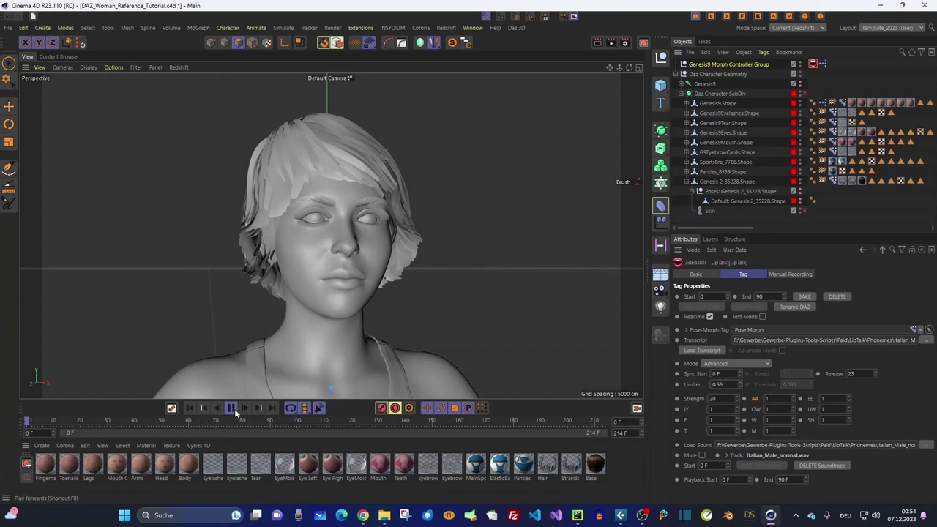
Step: Play and stop the lip-sync, set Release to 30.5, then replay it
click(231, 408)
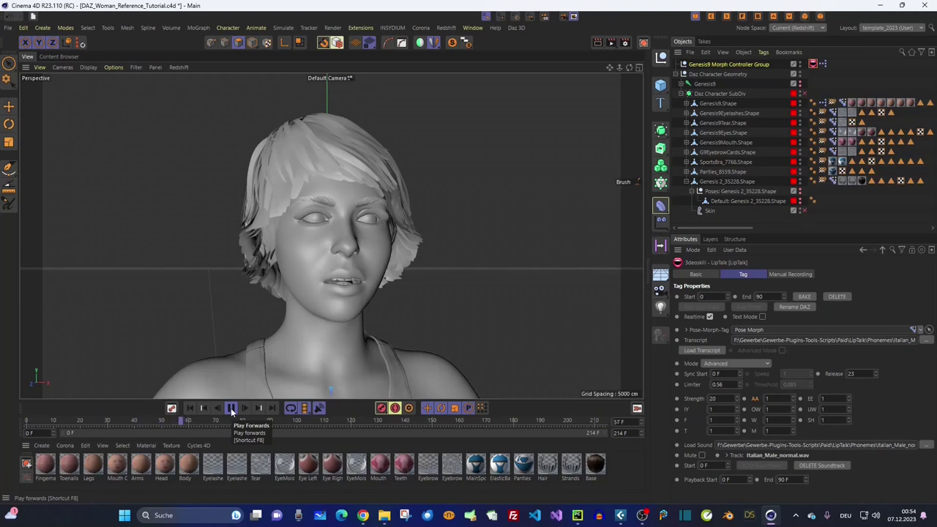
click(231, 409)
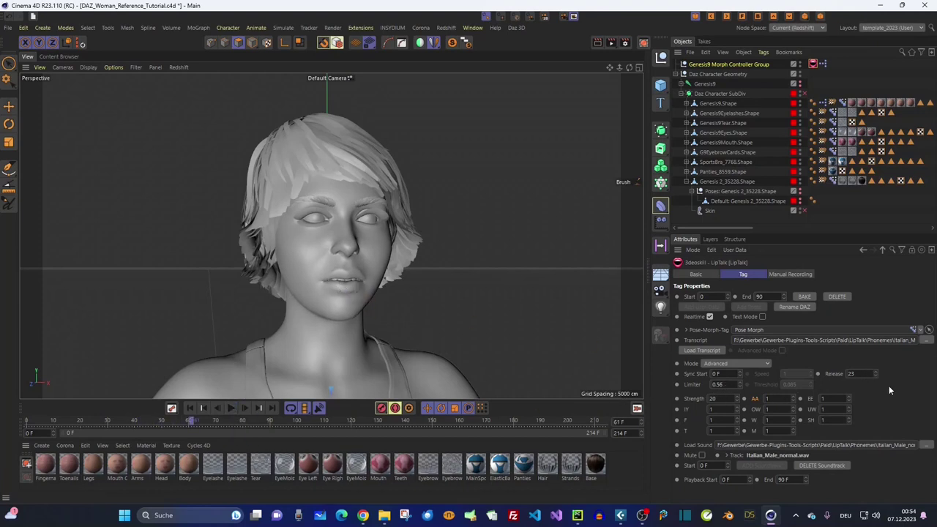
text(.3)
click(230, 408)
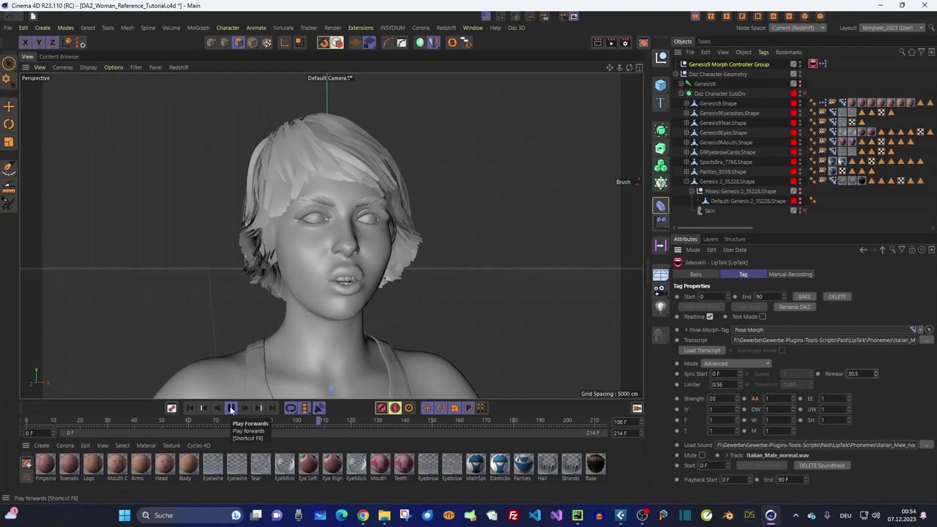
click(231, 407)
Step: Scrub the opening frames to check mouth shapes and lower the Limiter to 0.21
drag(51, 420, 30, 420)
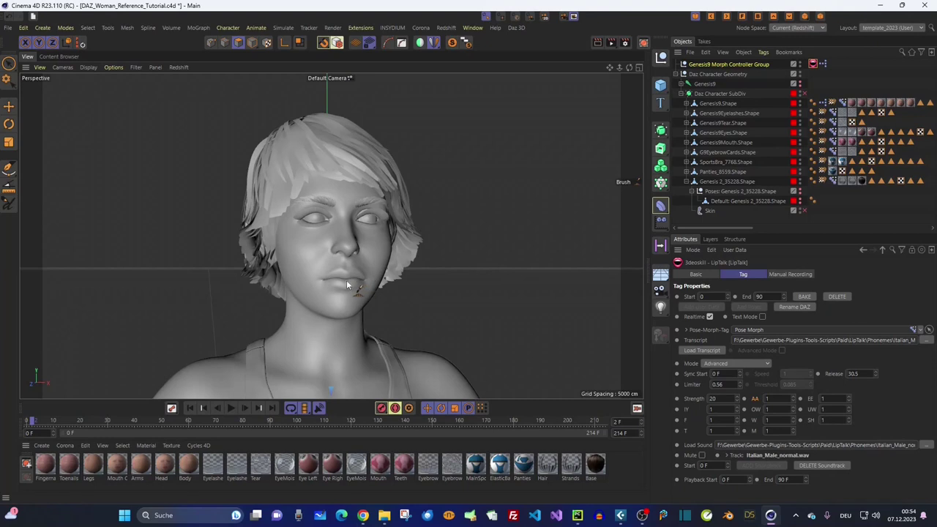
click(36, 423)
drag(35, 423, 94, 427)
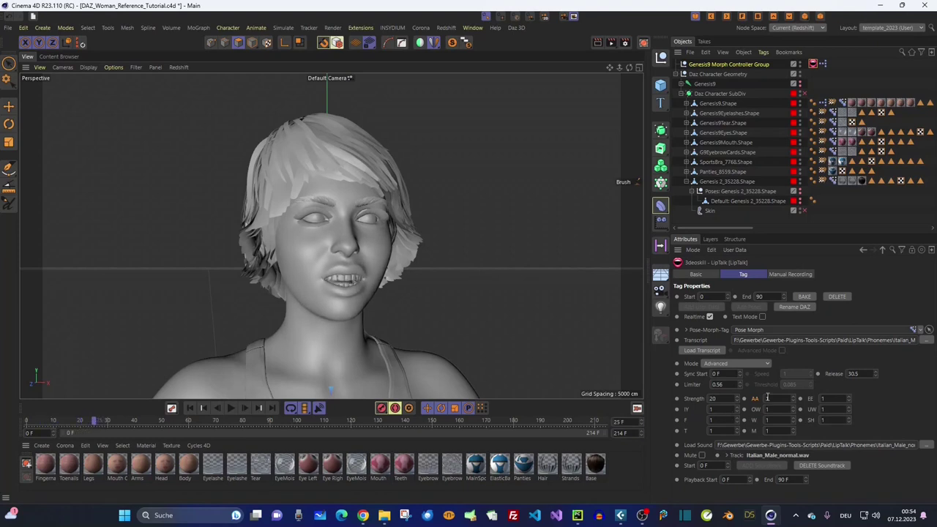
drag(735, 386, 736, 425)
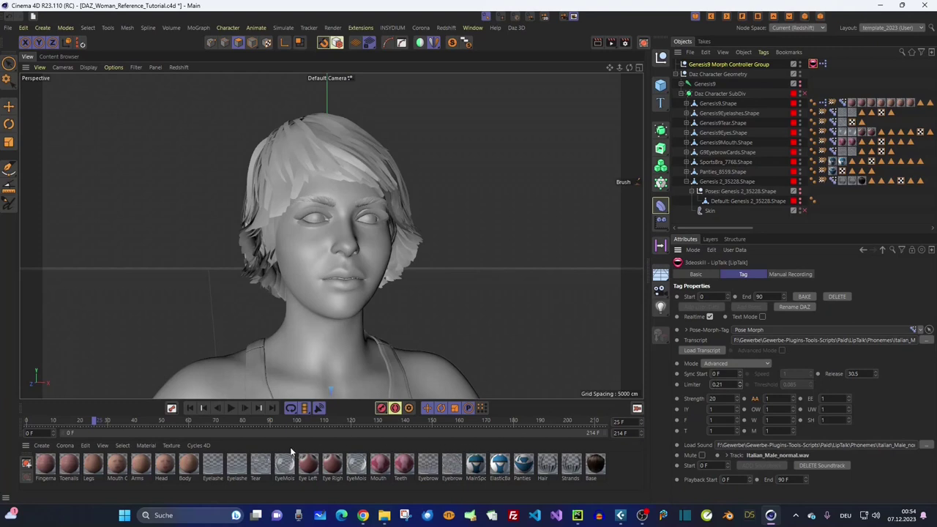
Step: Raise the LipTalk Strength from 20 to about 27.65 and replay the lip-sync
drag(82, 425, 160, 421)
drag(738, 399, 722, 428)
click(230, 407)
key(F8)
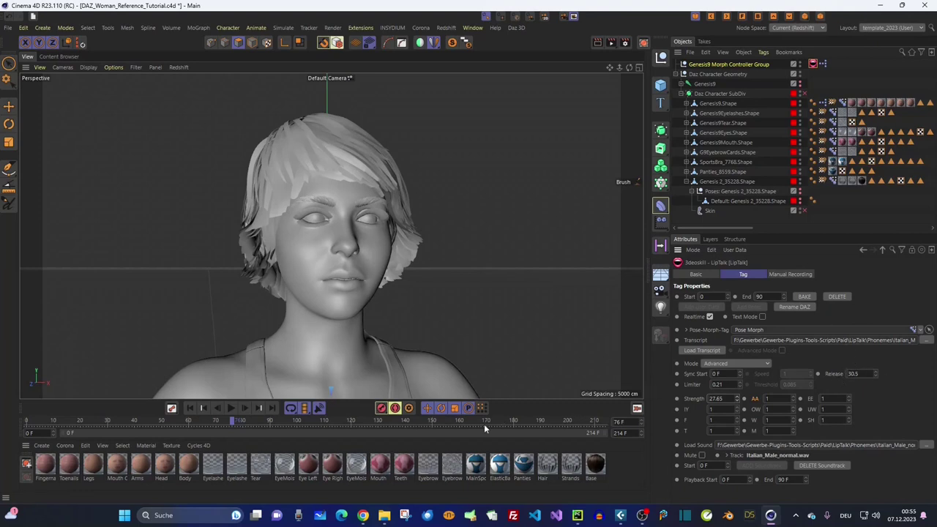
Step: Replay the lip-sync from frame 0 and raise the LipTalk Strength to 35.54
click(233, 410)
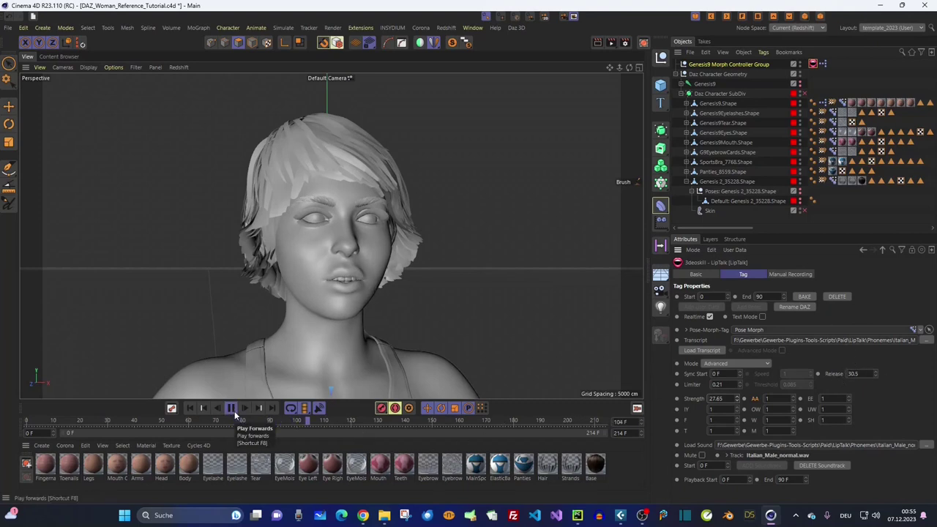
click(189, 408)
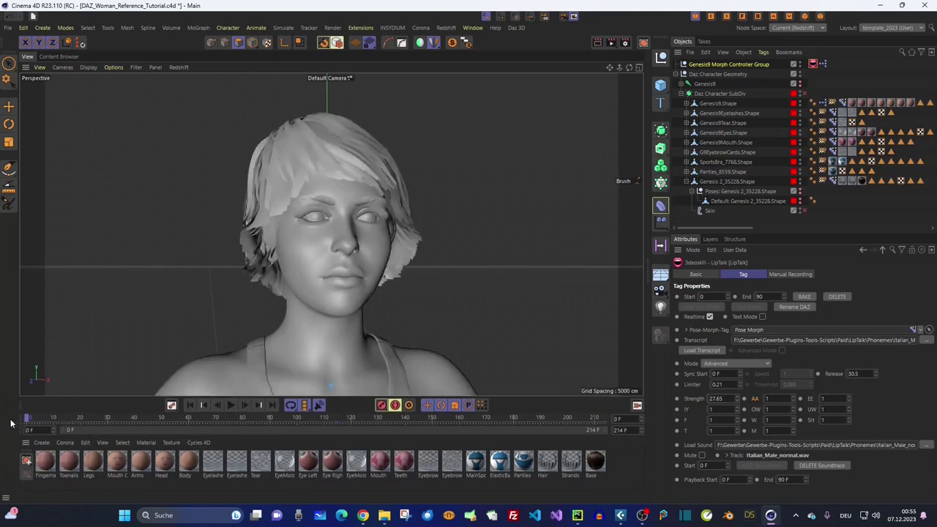
click(231, 408)
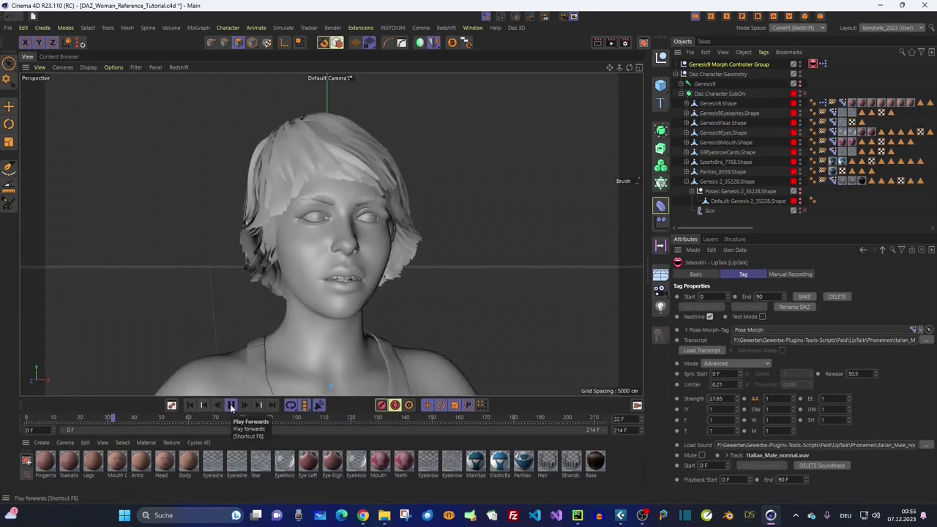
click(231, 405)
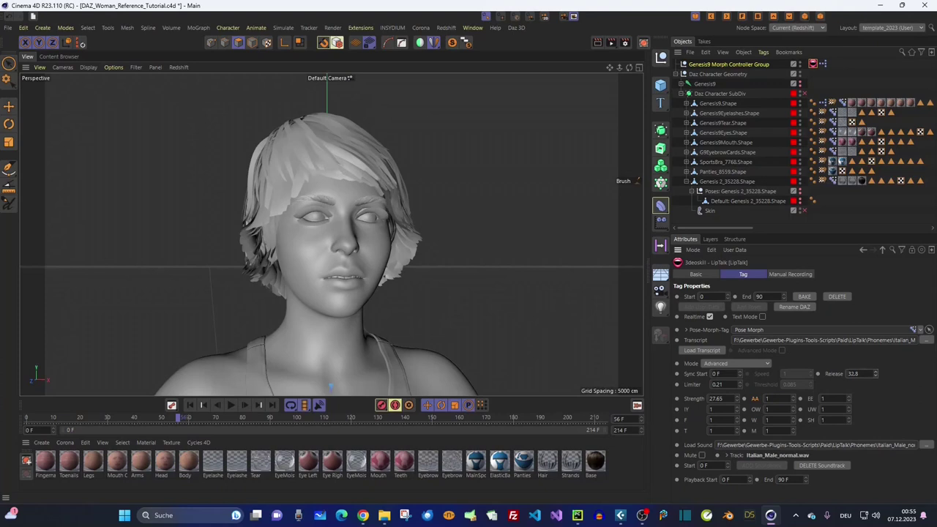
click(738, 397)
drag(738, 398, 738, 398)
click(230, 405)
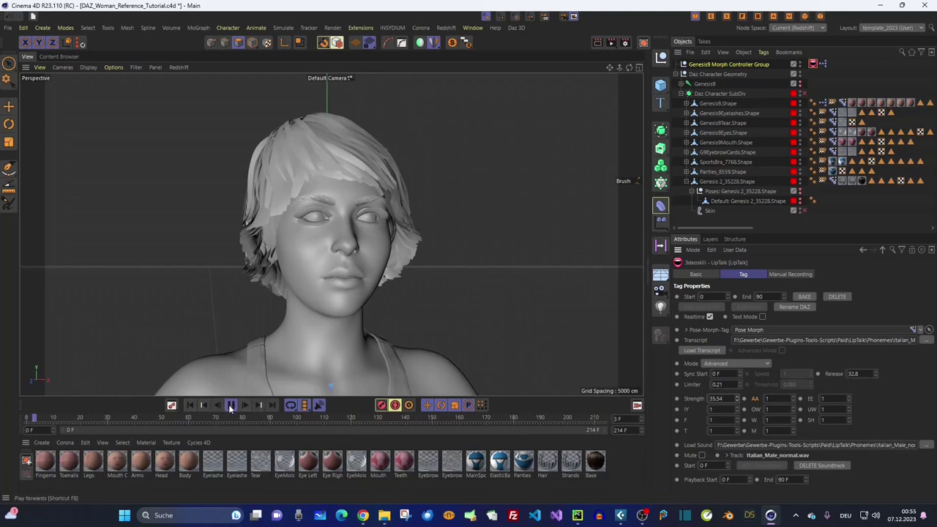
key(F8)
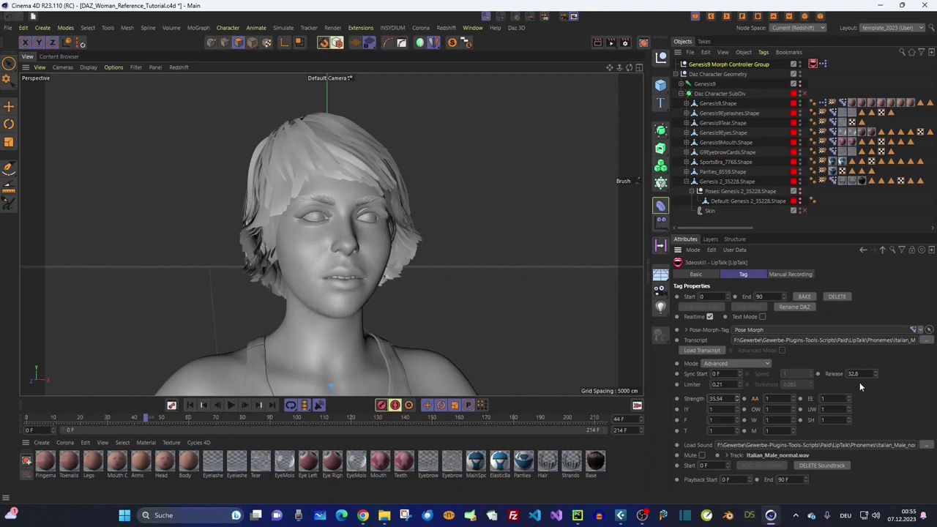
Step: Raise the LipTalk Release to 41.2 and replay the lip-sync from the start
drag(876, 374, 876, 370)
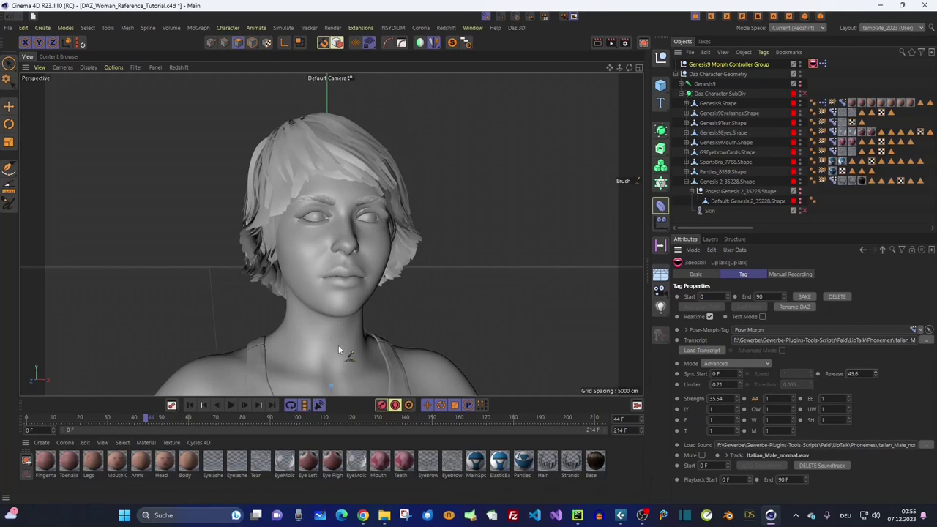
click(190, 404)
click(231, 405)
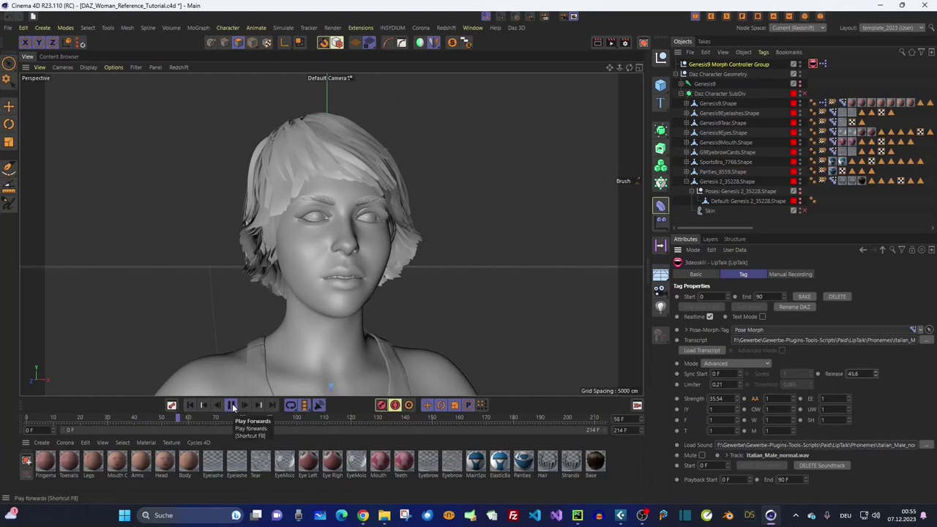
click(231, 405)
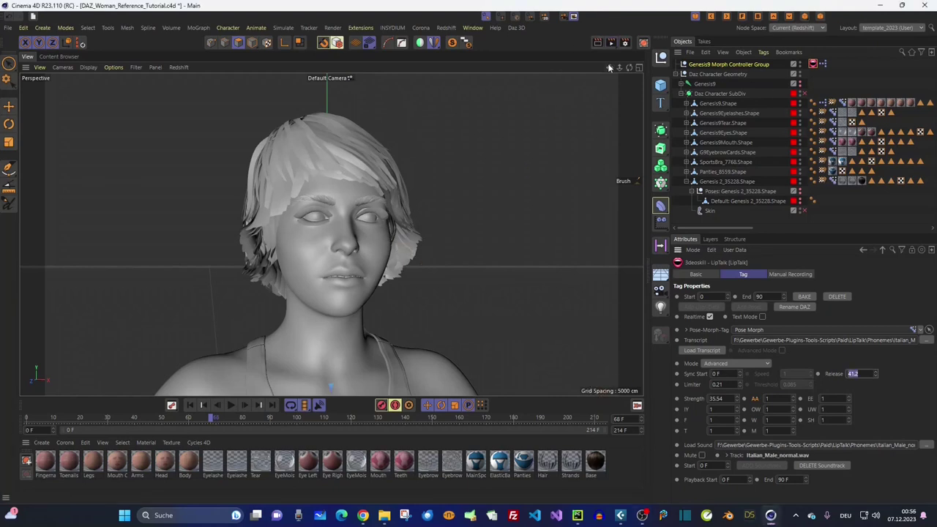
Step: Render a Make Preview movie of the lip-sync and switch Attributes to Project mode
click(614, 43)
click(656, 114)
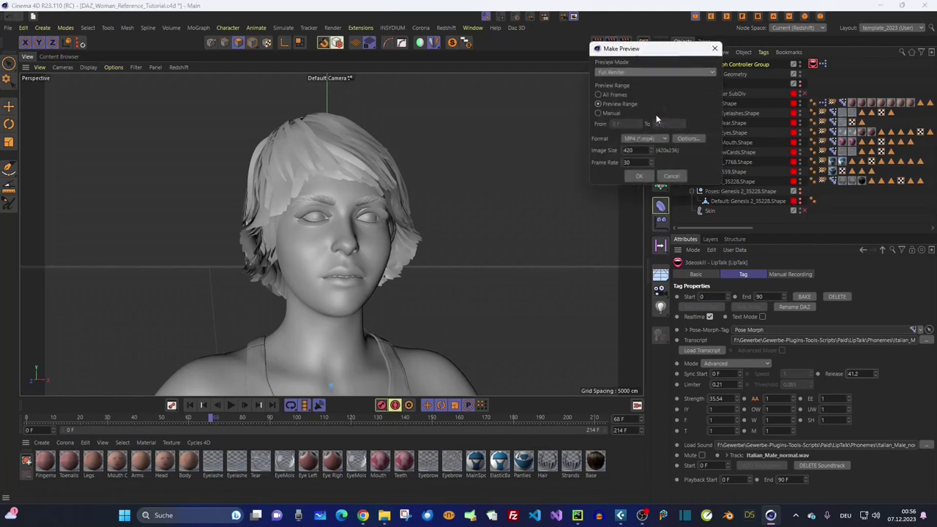
click(648, 177)
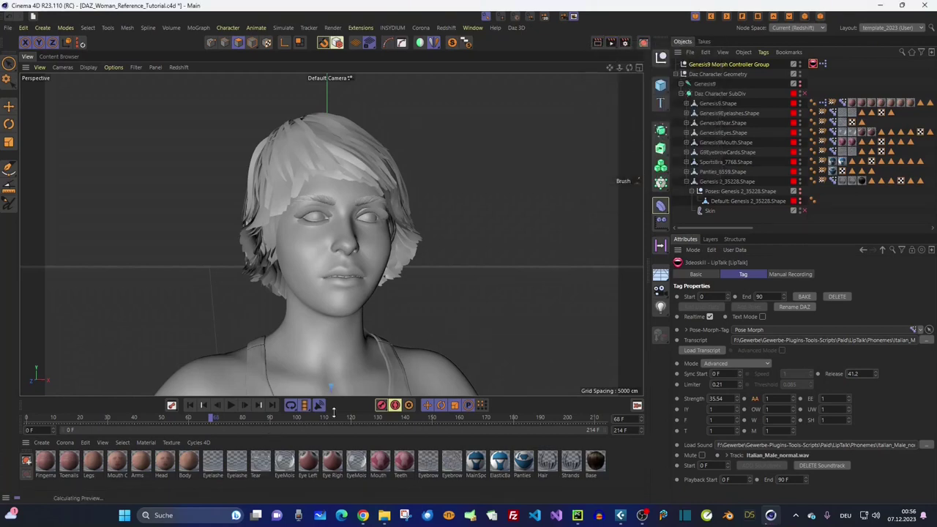
click(692, 249)
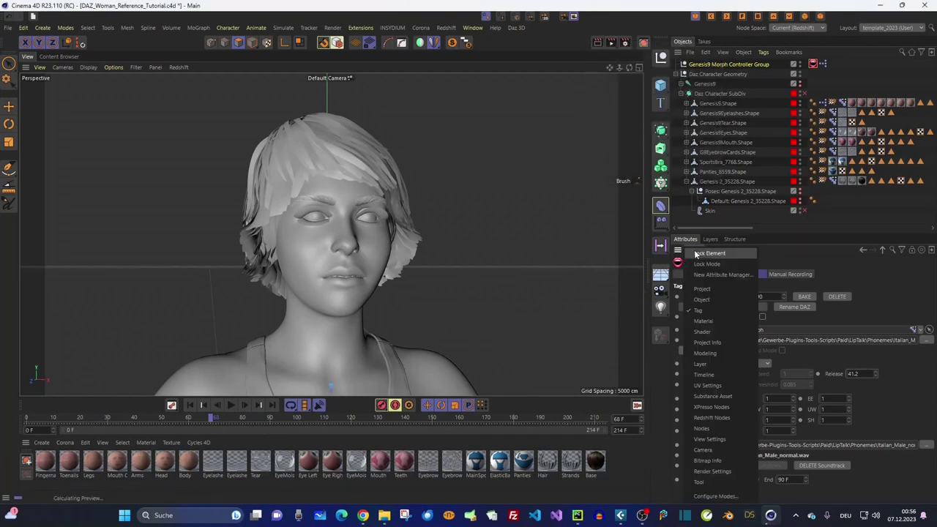
click(706, 289)
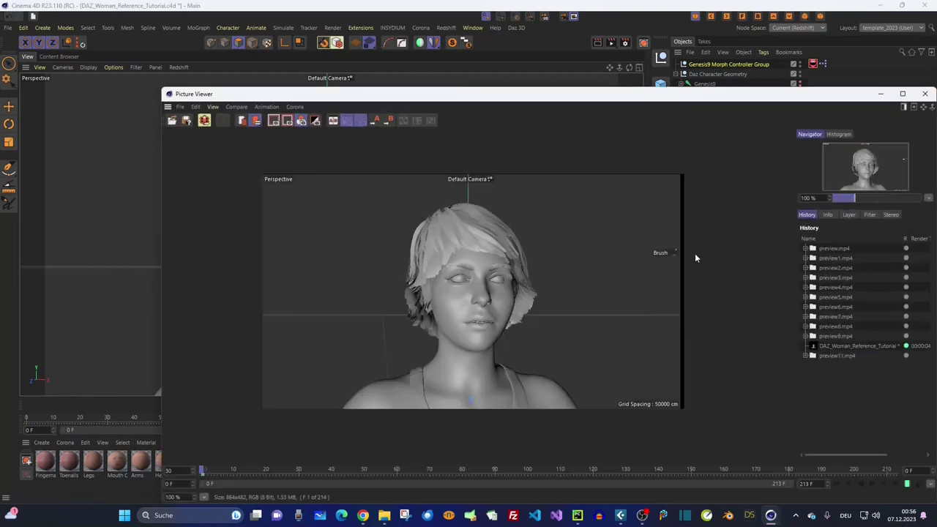
Step: Play the preview11.mp4 movie in the Picture Viewer and pause it around frame 110
click(871, 485)
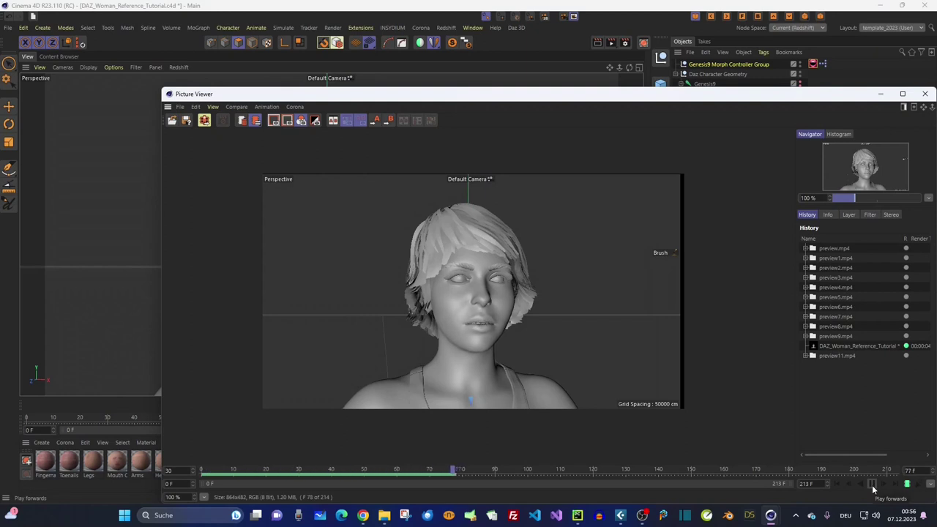
click(872, 489)
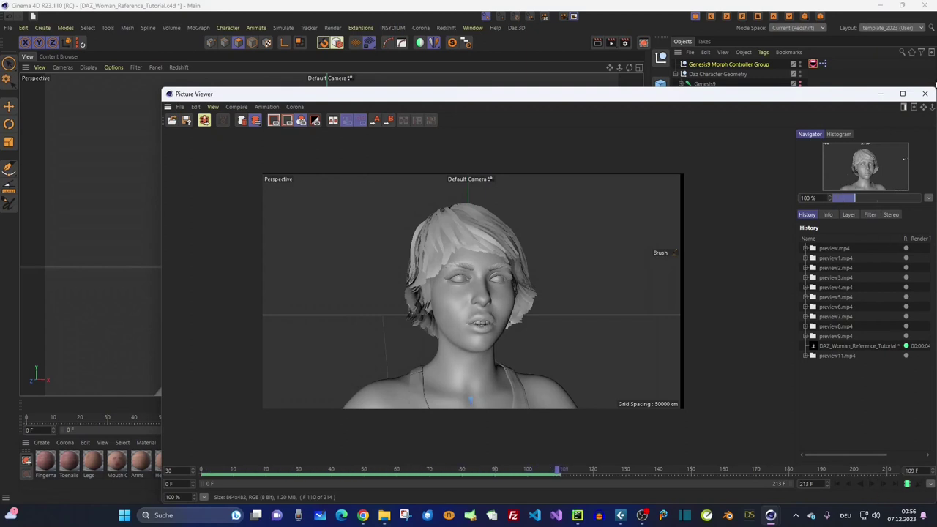
Step: Close the Picture Viewer and lower the LipTalk Strength to 24.65
click(924, 94)
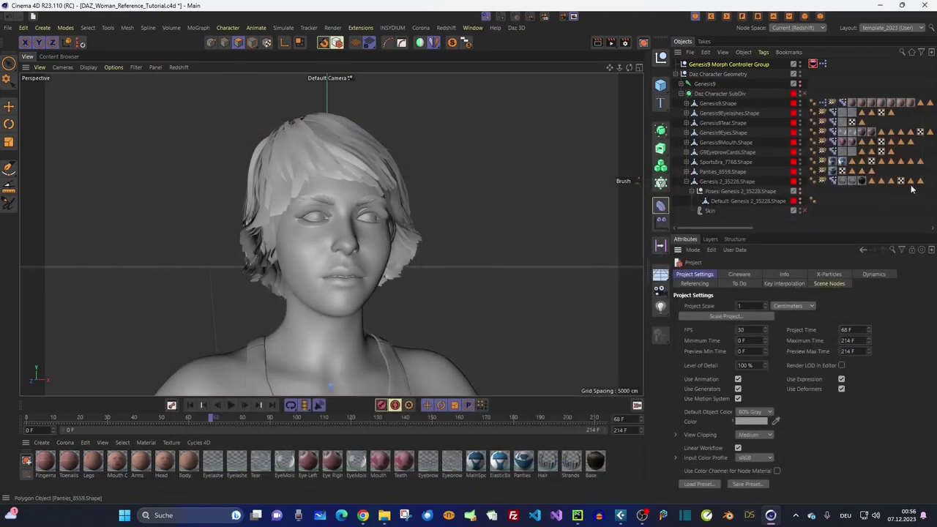
click(841, 103)
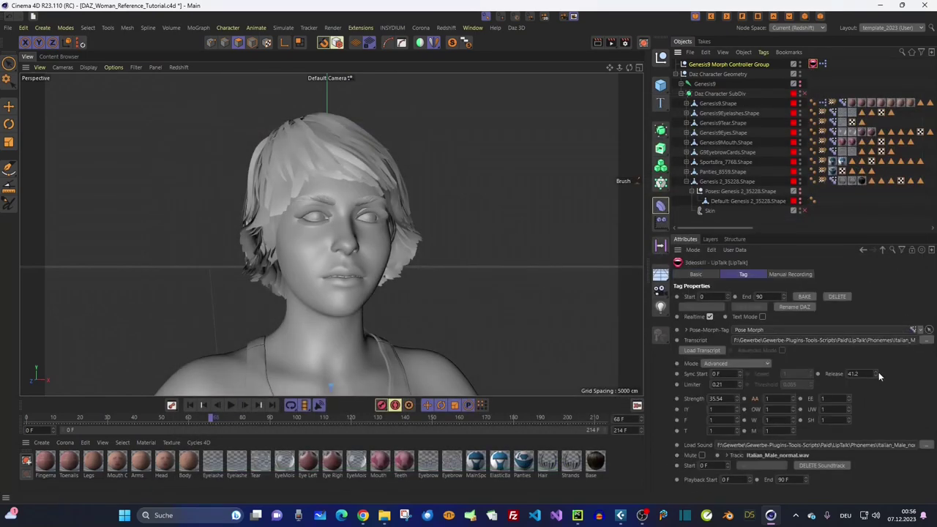
drag(877, 374, 864, 374)
drag(705, 395, 699, 394)
drag(736, 398, 737, 400)
Step: Set the LipTalk Release to 24.5 and replay the animation from frame 0
click(854, 373)
text(24.5)
click(190, 405)
click(232, 405)
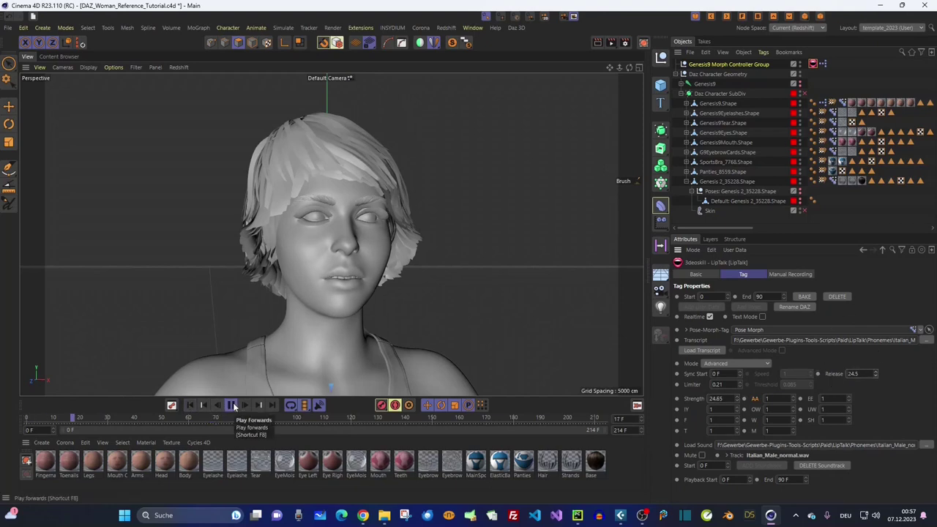
click(190, 405)
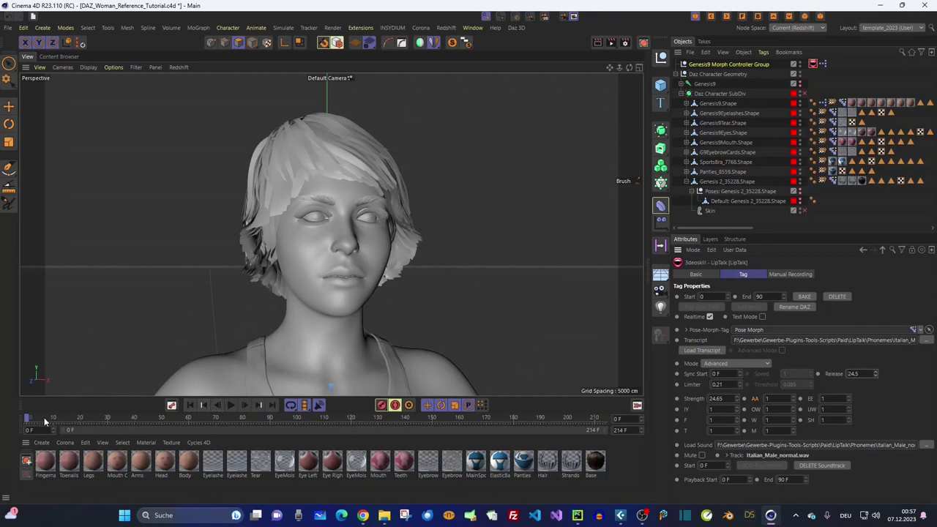
drag(46, 417, 26, 417)
Step: Raise the OW viseme weight to 1.38 and replay the lip-sync
click(231, 404)
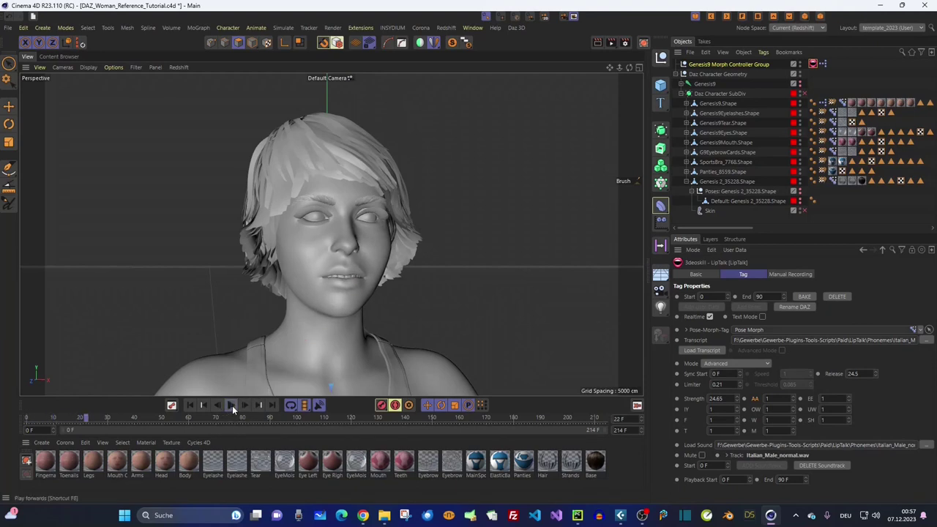
drag(791, 409, 794, 409)
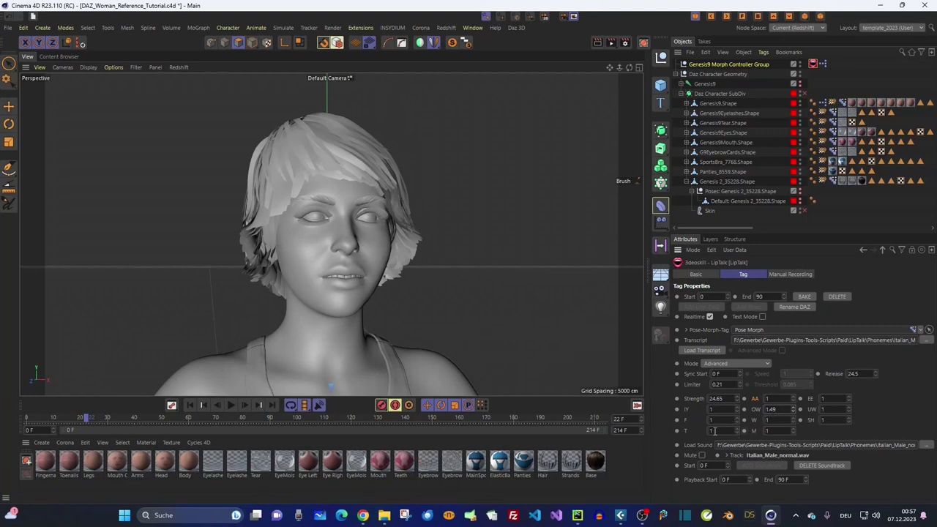
drag(93, 419, 67, 423)
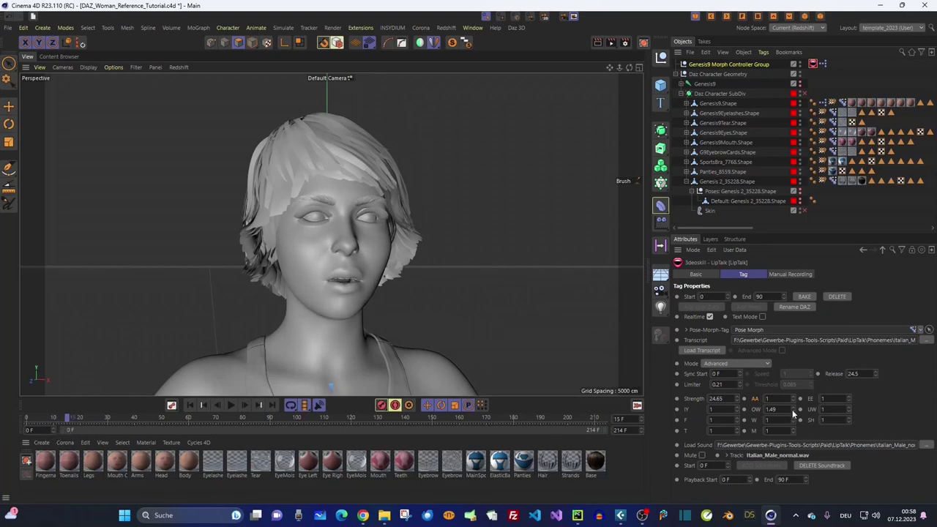
drag(794, 409, 793, 373)
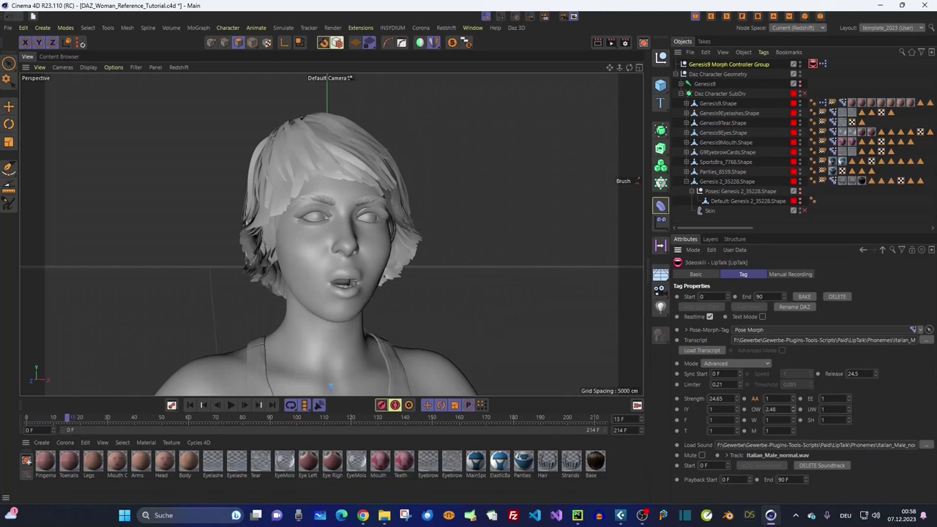
click(231, 404)
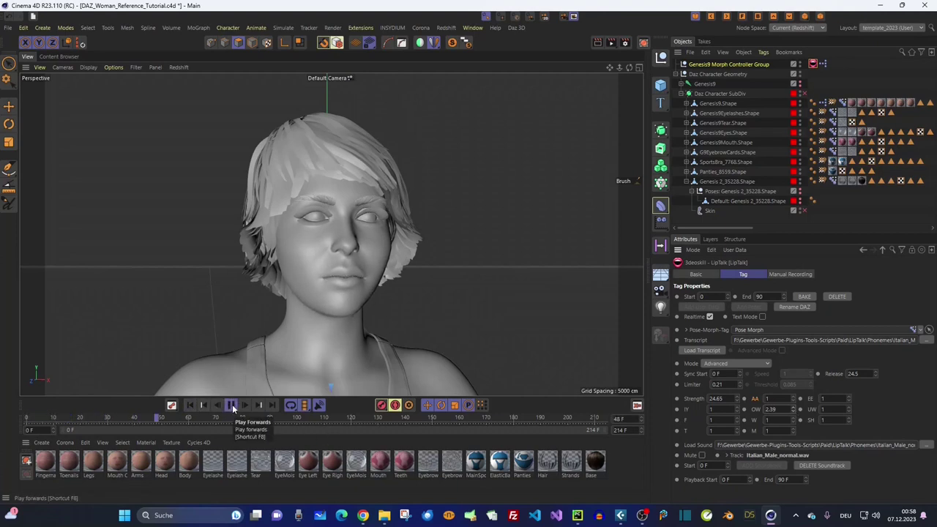
click(230, 405)
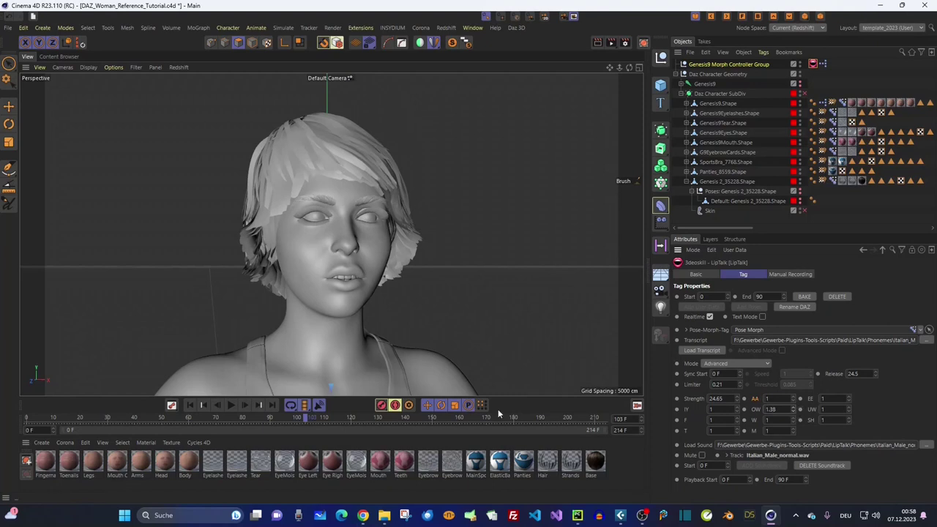
Step: Raise the AA viseme weight to 1.51 and replay from the start
drag(792, 399, 792, 388)
click(68, 416)
click(231, 405)
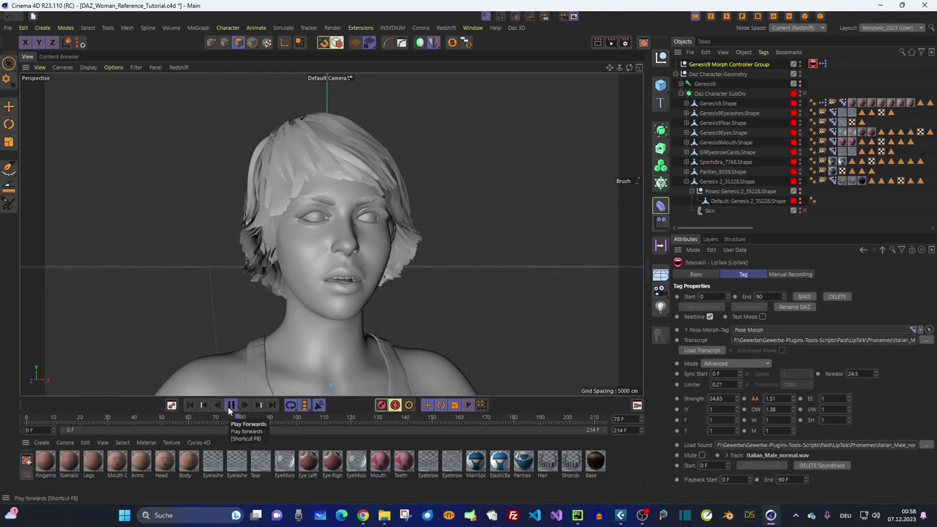
click(229, 406)
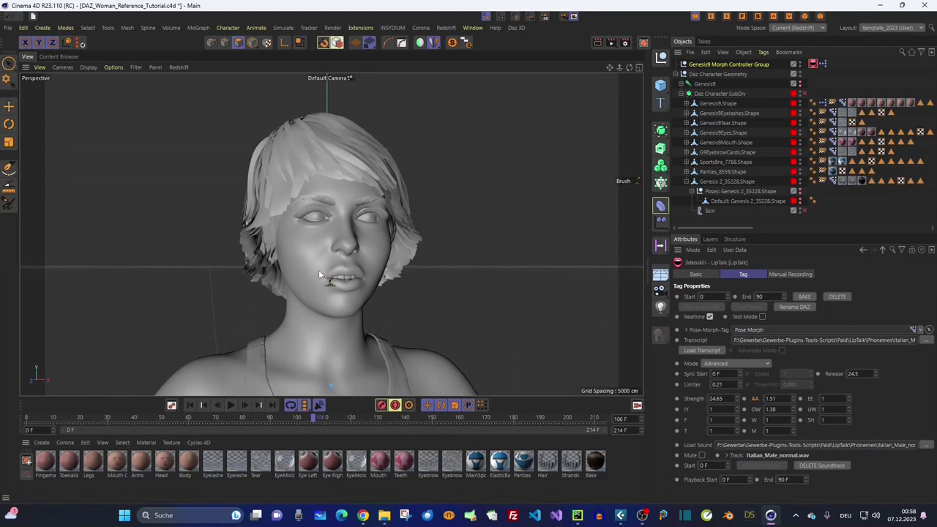
Step: Change the timeline playback rate and replay the lip-sync, ending at frame 0
click(305, 405)
click(334, 342)
click(47, 416)
click(230, 405)
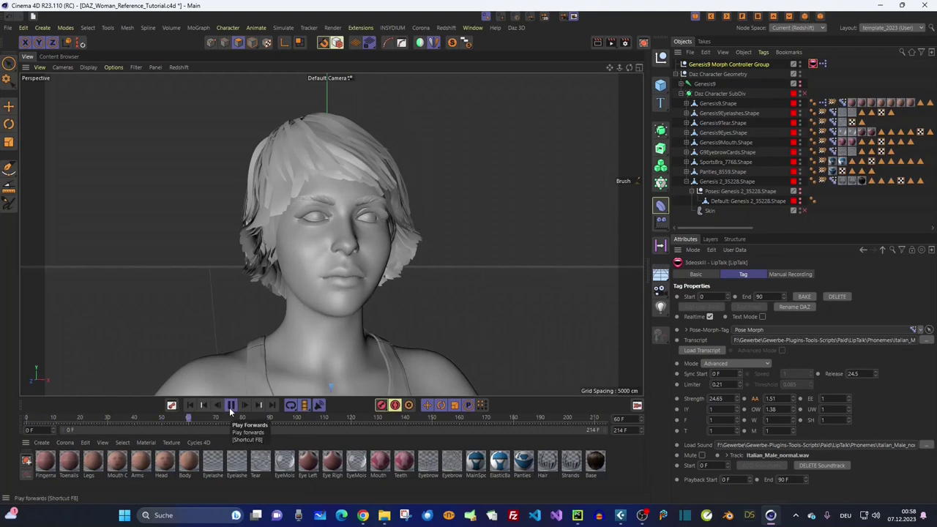
click(230, 405)
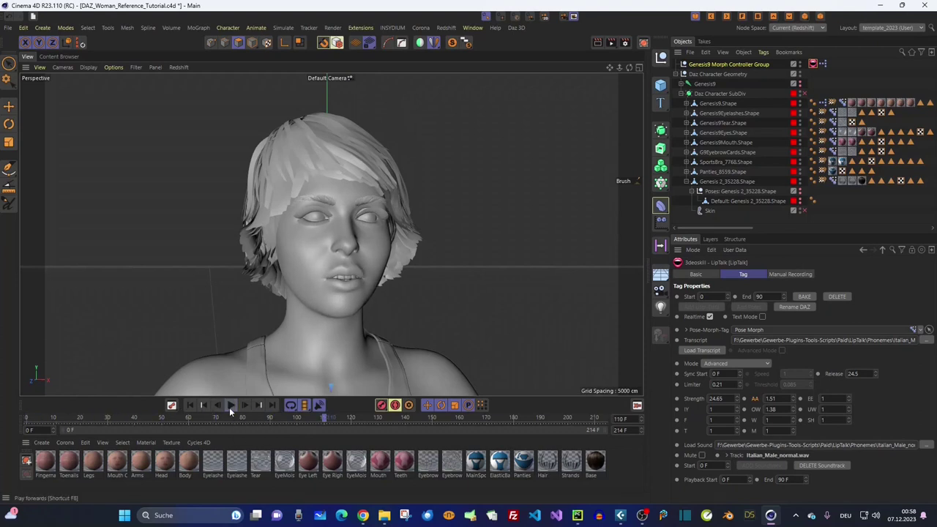
click(189, 405)
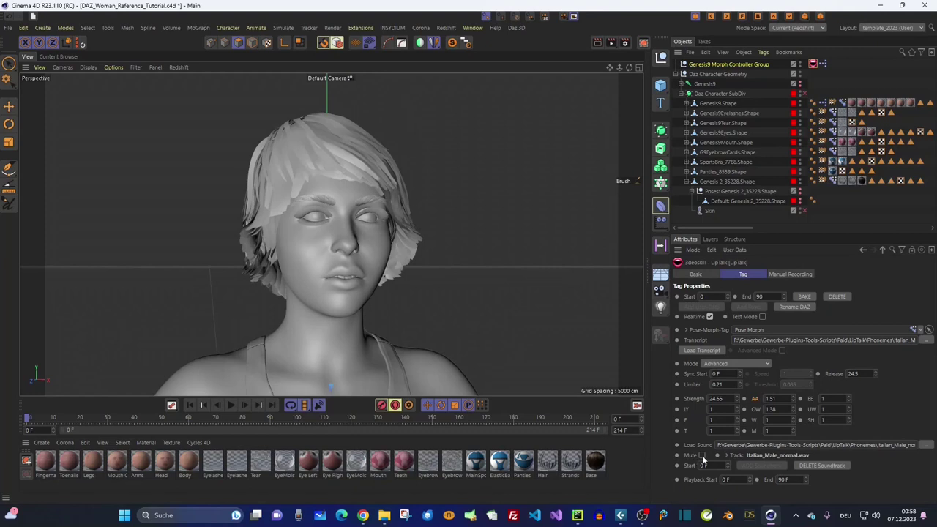
click(229, 406)
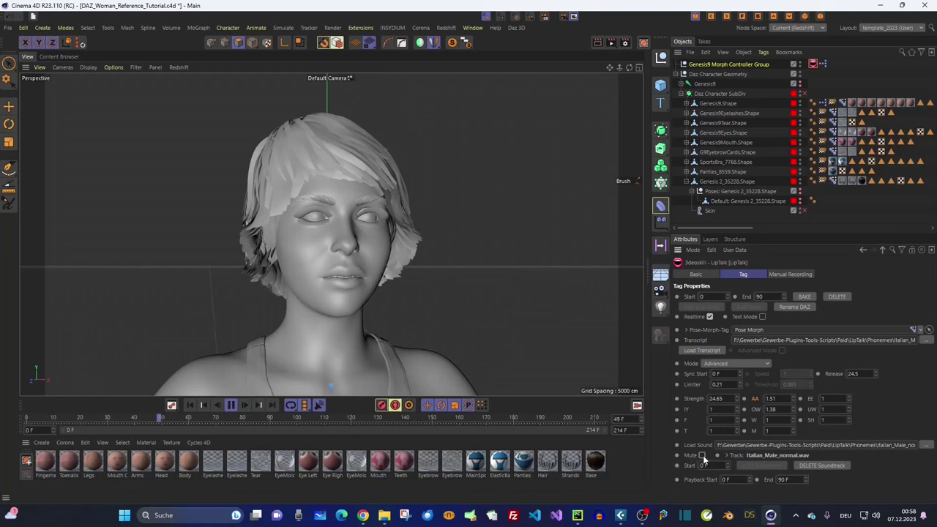
key(F8)
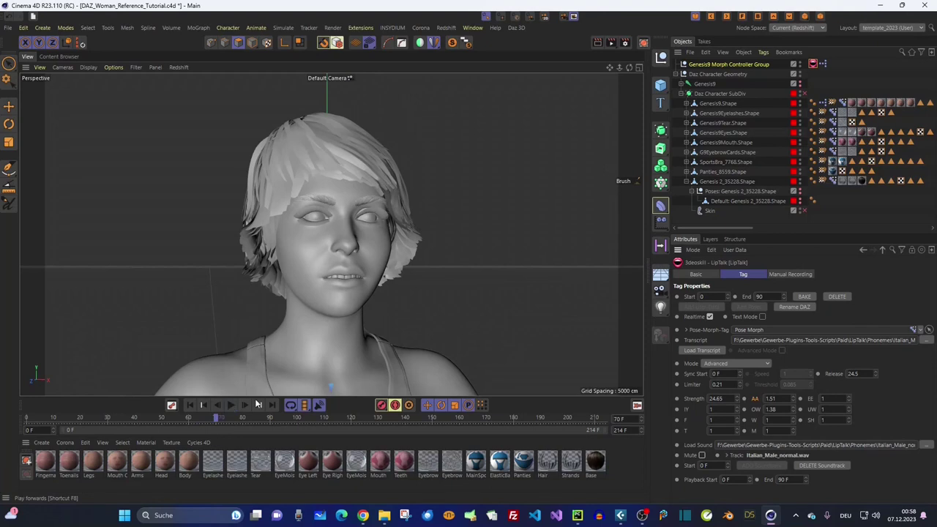
click(701, 65)
right_click(701, 65)
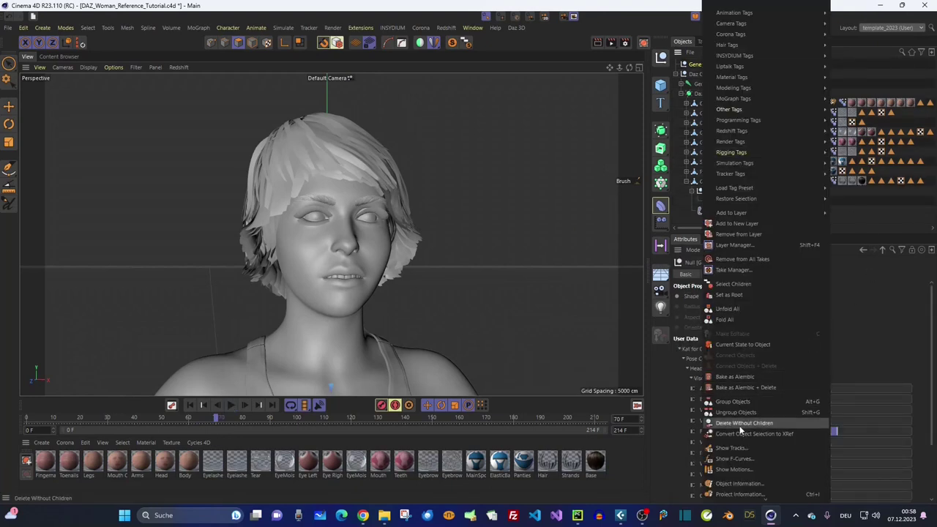
click(732, 447)
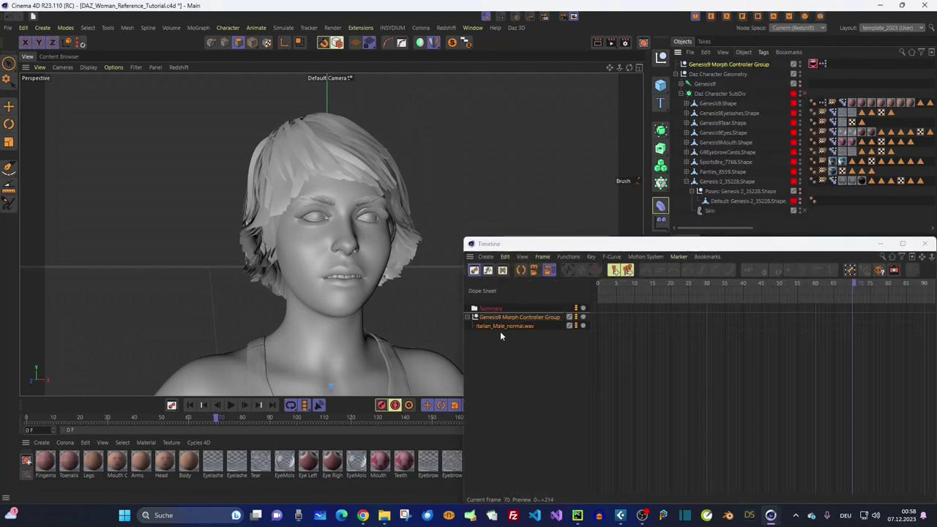
drag(732, 243, 439, 218)
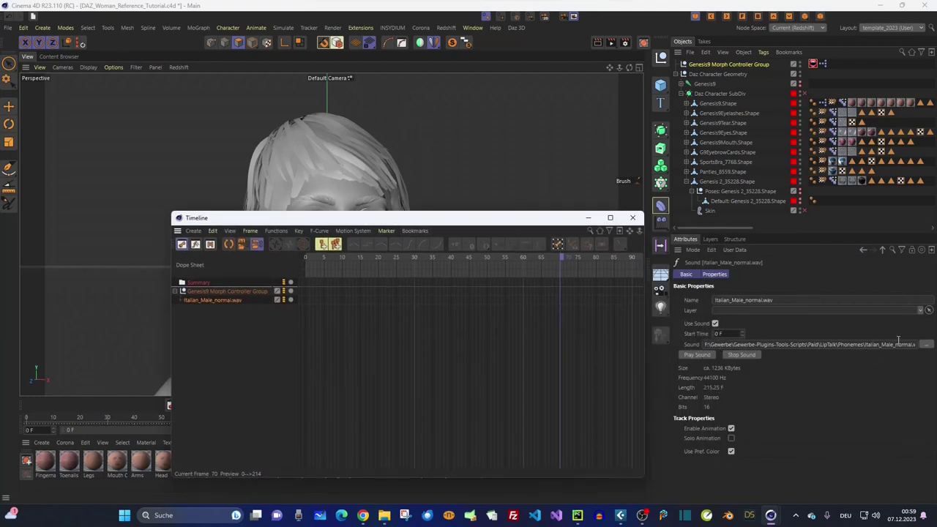
click(632, 217)
click(749, 64)
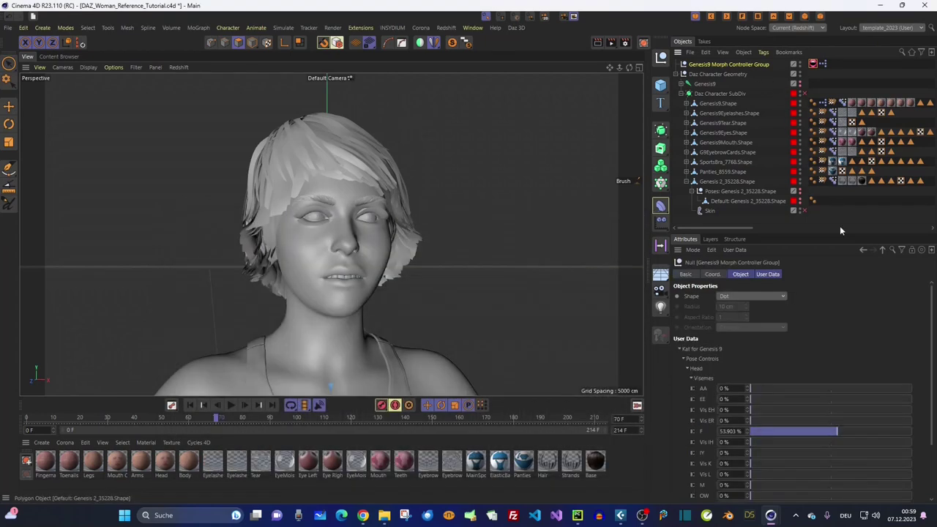
click(862, 250)
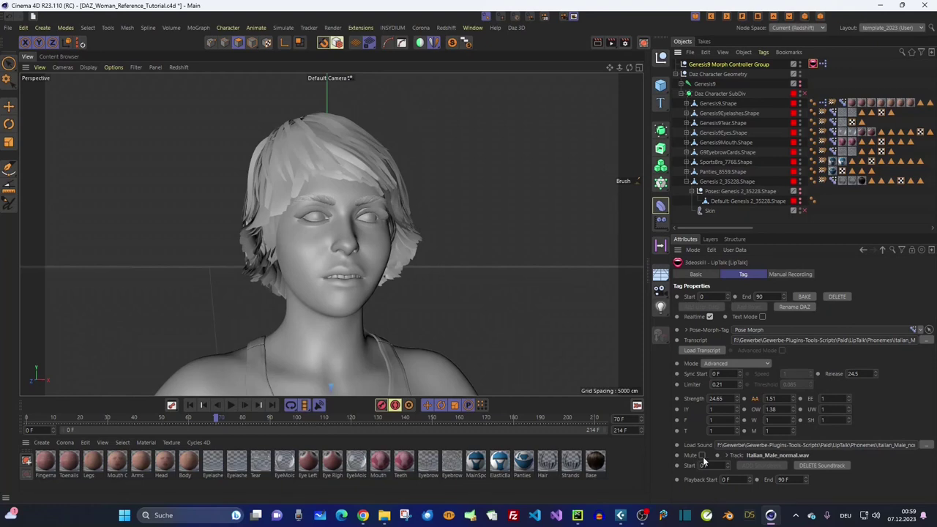
Step: Delete and re-add the soundtrack, loading Dori_1_englisch_normal.wav into the LipTalk tag
click(817, 465)
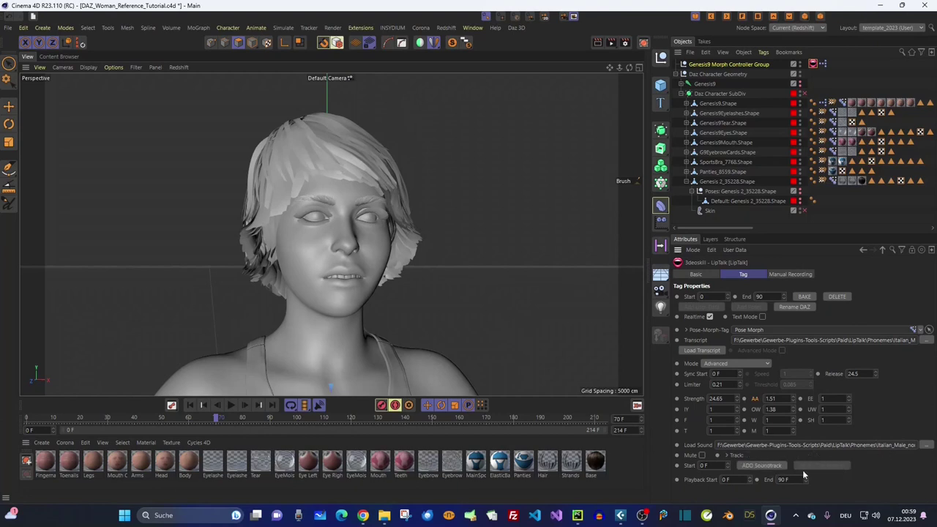
click(769, 466)
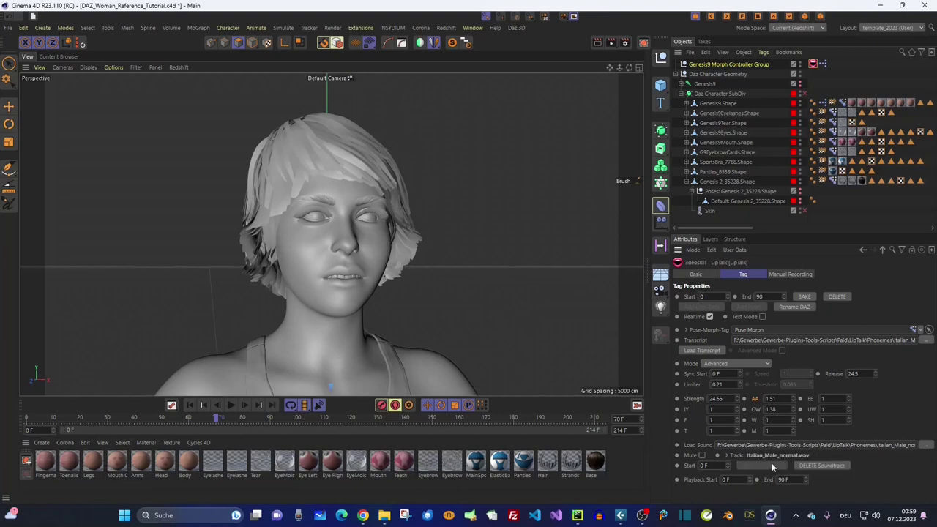
click(926, 445)
click(197, 258)
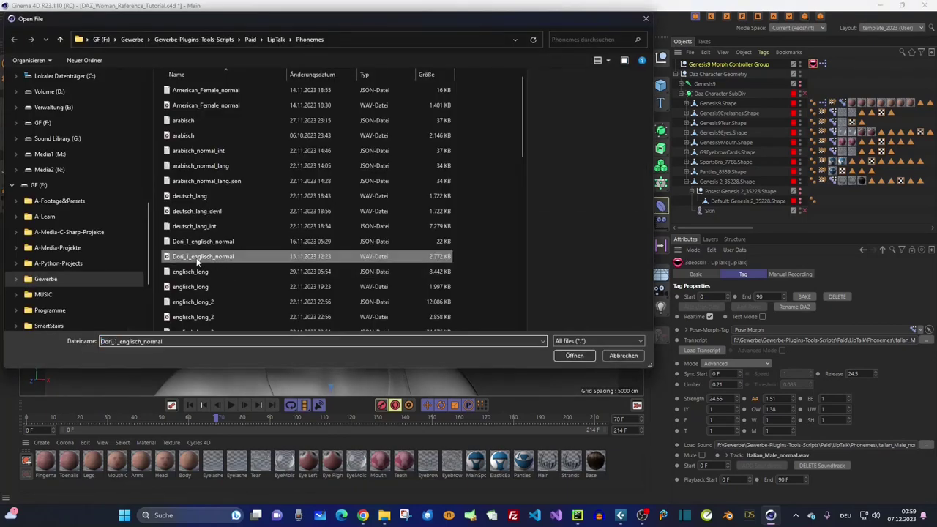
double_click(198, 259)
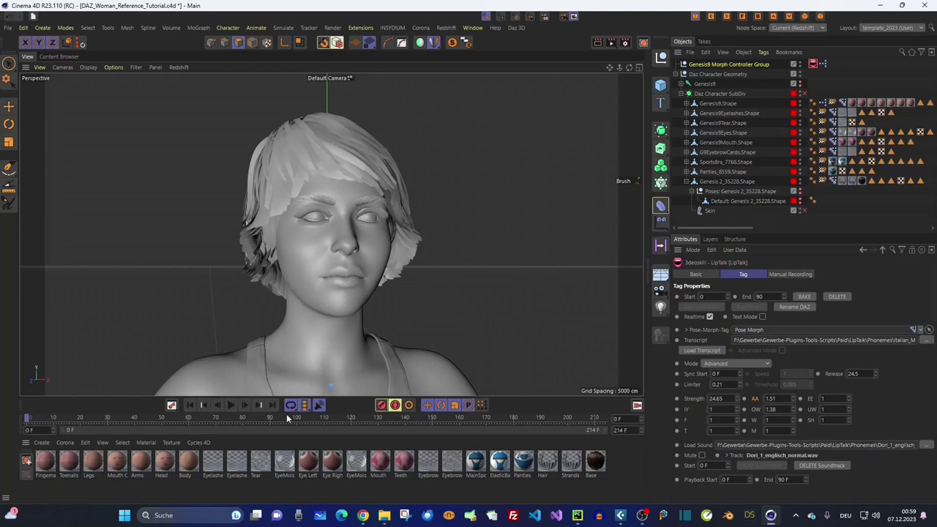
Step: Load Italian_Male_normal.wav from the Phonemes folder as the LipTalk sound
click(927, 445)
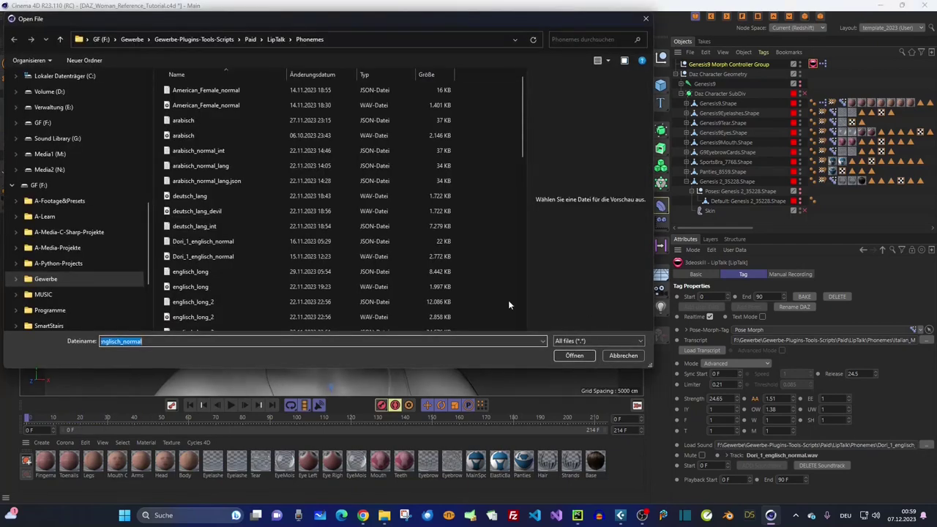
scroll(250, 278, down, 3)
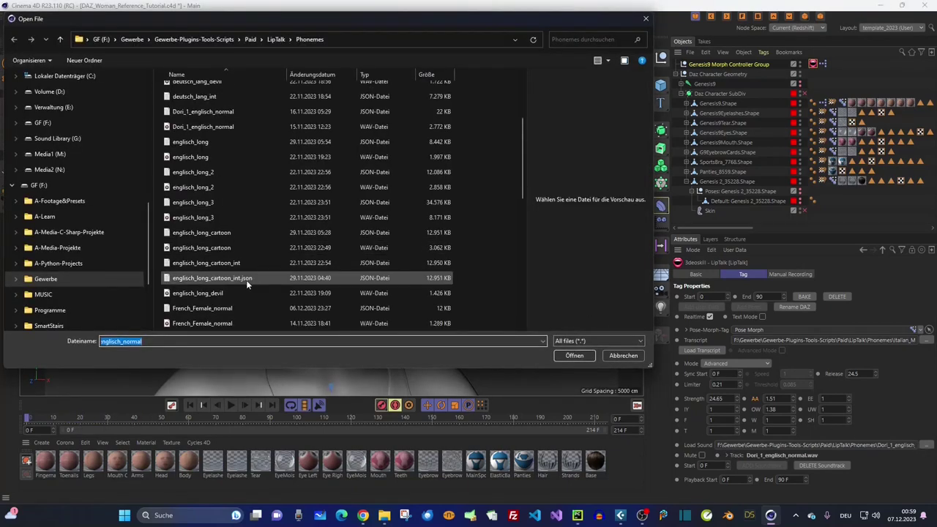
scroll(246, 279, down, 3)
double_click(229, 276)
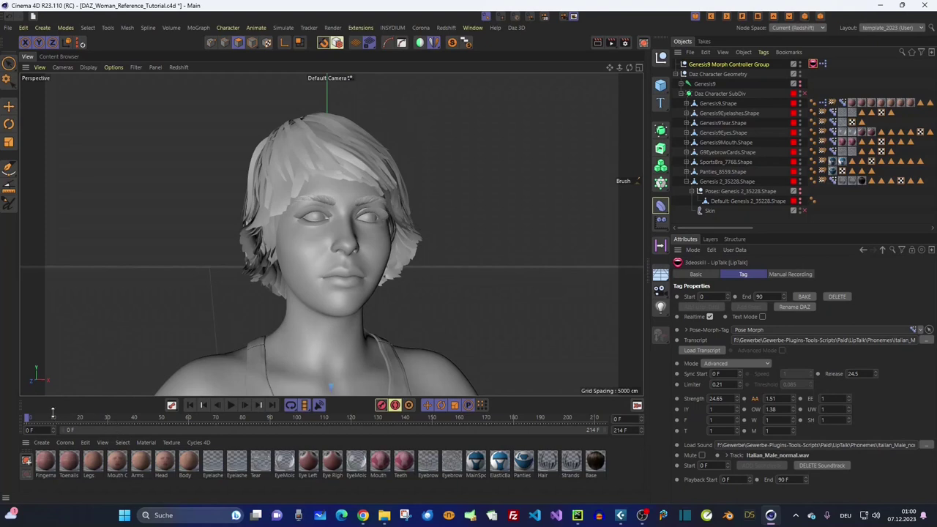
Step: Scrub ahead and play back the lip-sync in the viewport, then stop
drag(30, 420, 56, 420)
click(642, 515)
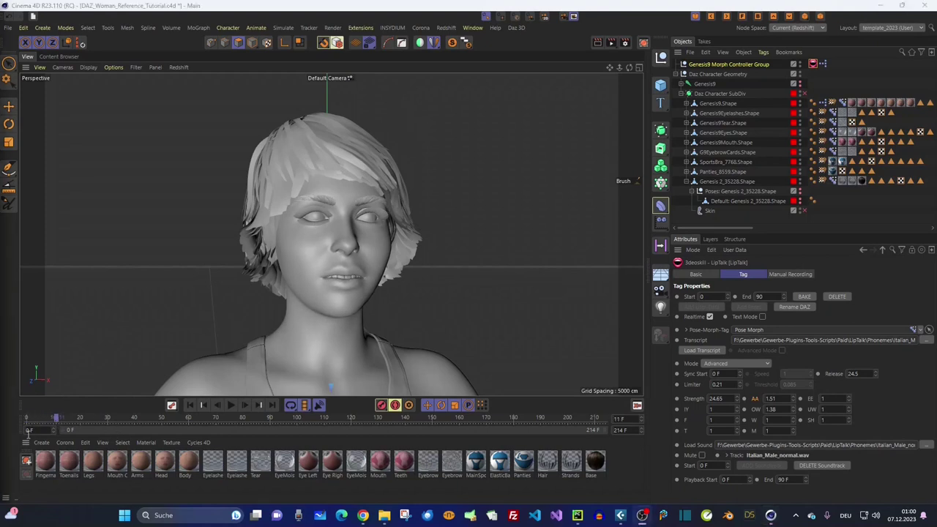
click(62, 419)
key(F8)
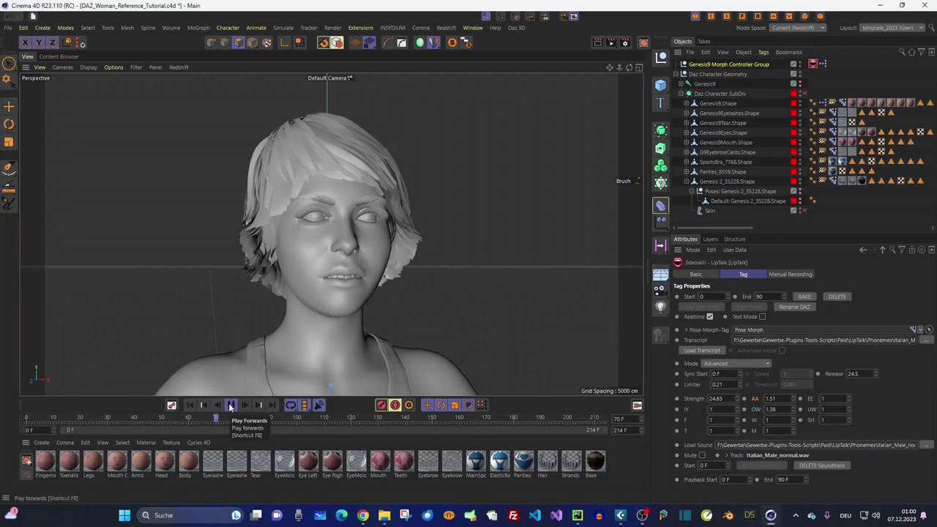
click(230, 405)
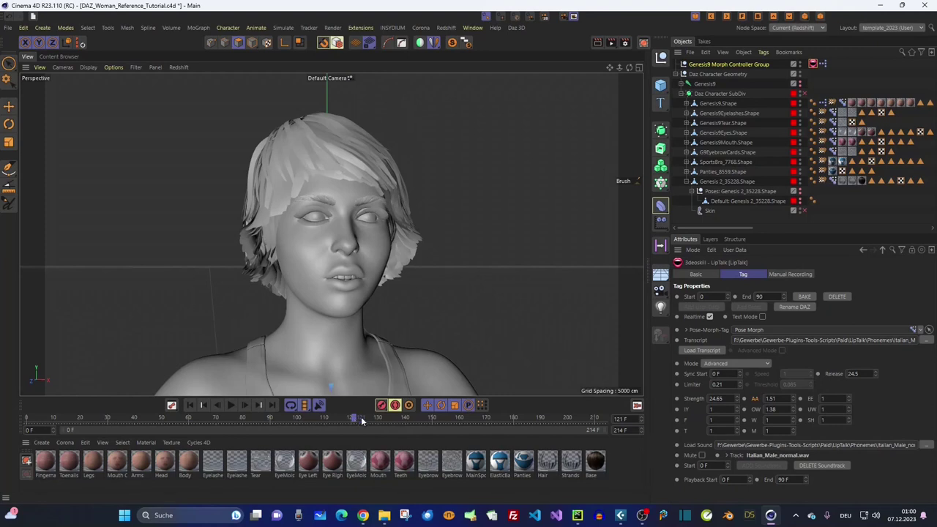
Step: Step to the sound's last frame and set the LipTalk Playback End to 195 F
click(544, 419)
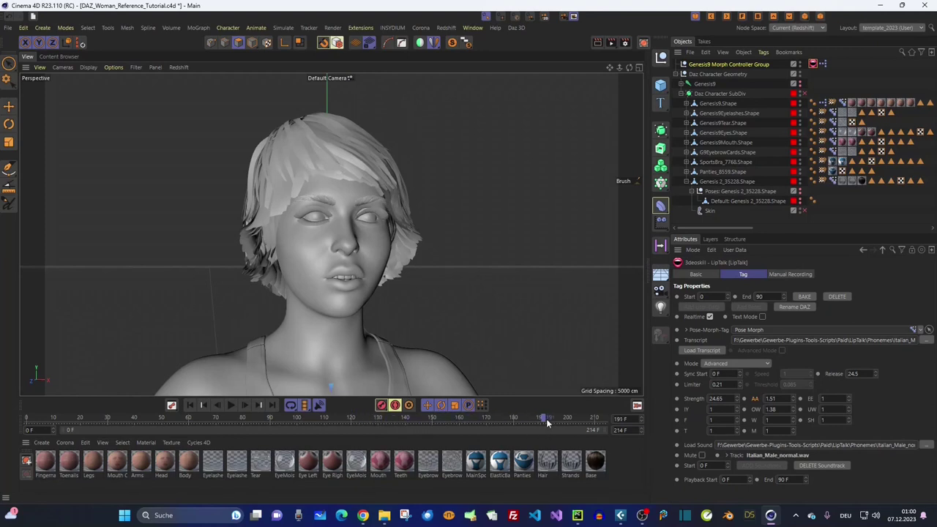
double_click(797, 479)
key(BackSpace)
text(19)
text(1)
key(Return)
mouse_move(546, 420)
mouse_down()
mouse_move(461, 417)
mouse_move(536, 420)
mouse_up()
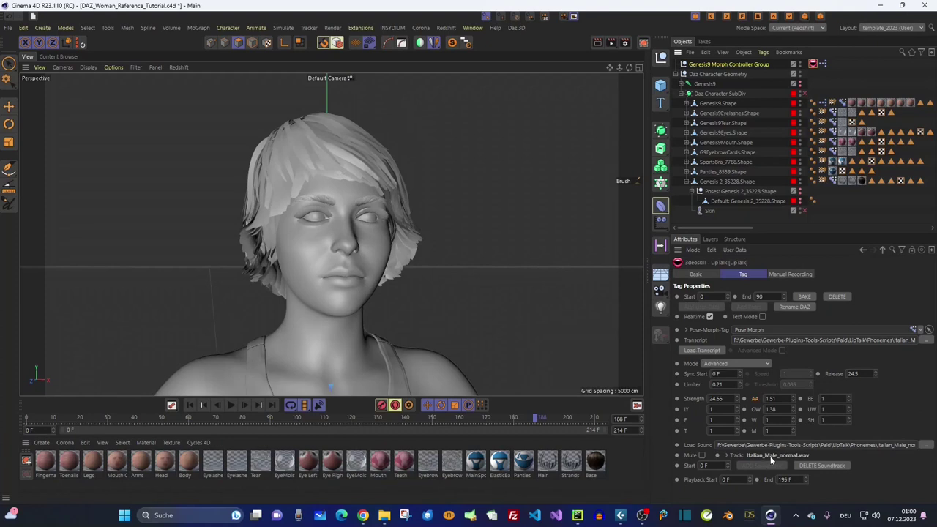
click(741, 64)
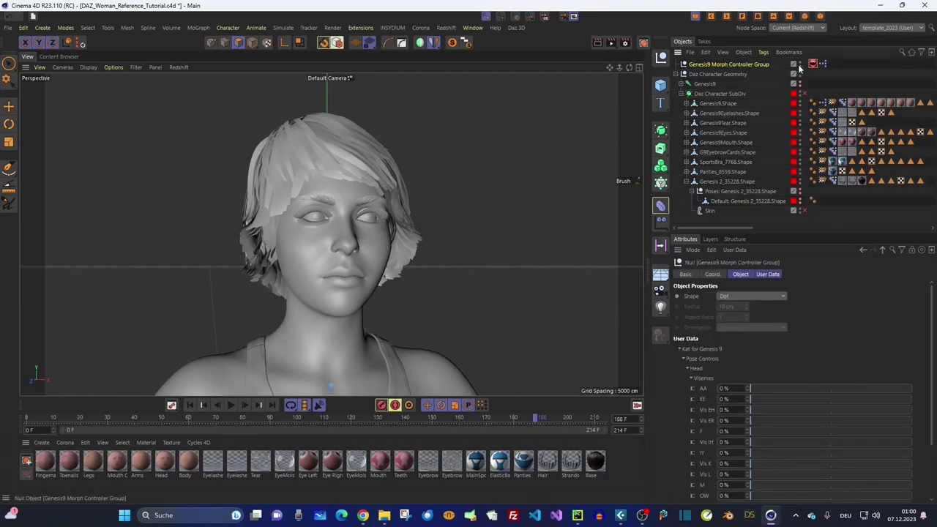
click(812, 64)
click(771, 65)
click(812, 64)
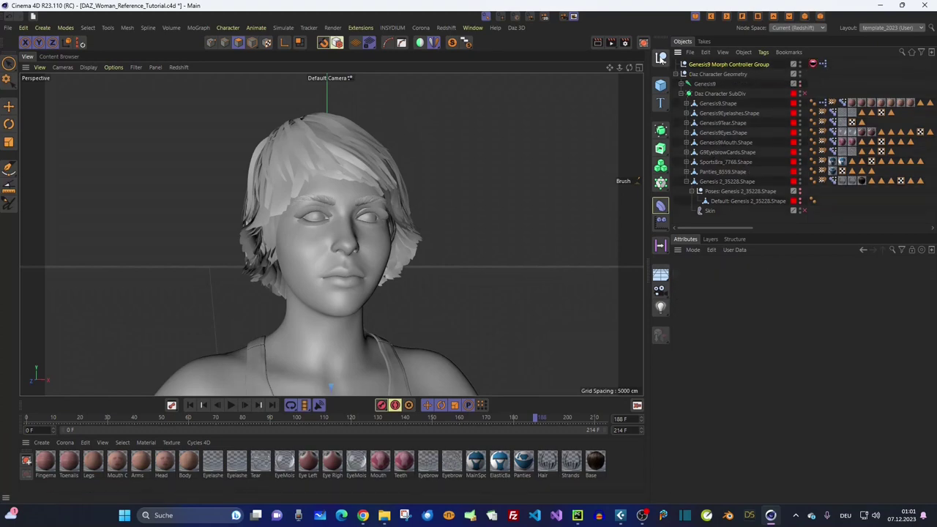
click(660, 57)
drag(812, 74, 814, 64)
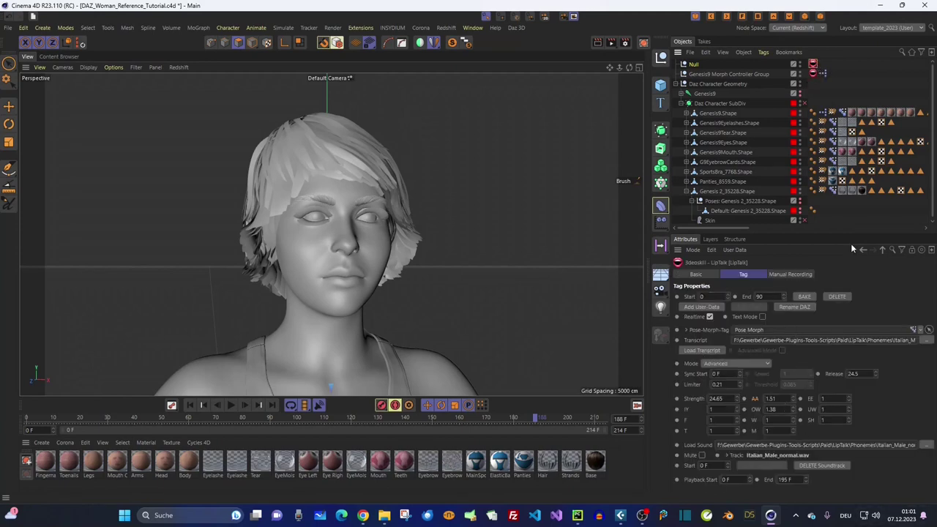
click(798, 479)
text(1)
click(721, 480)
text(31)
key(Return)
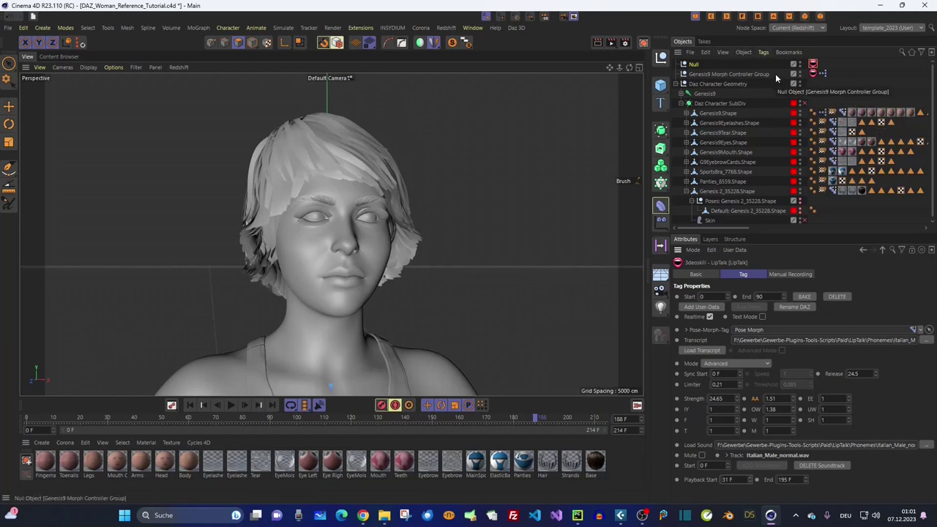
click(699, 65)
key(Delete)
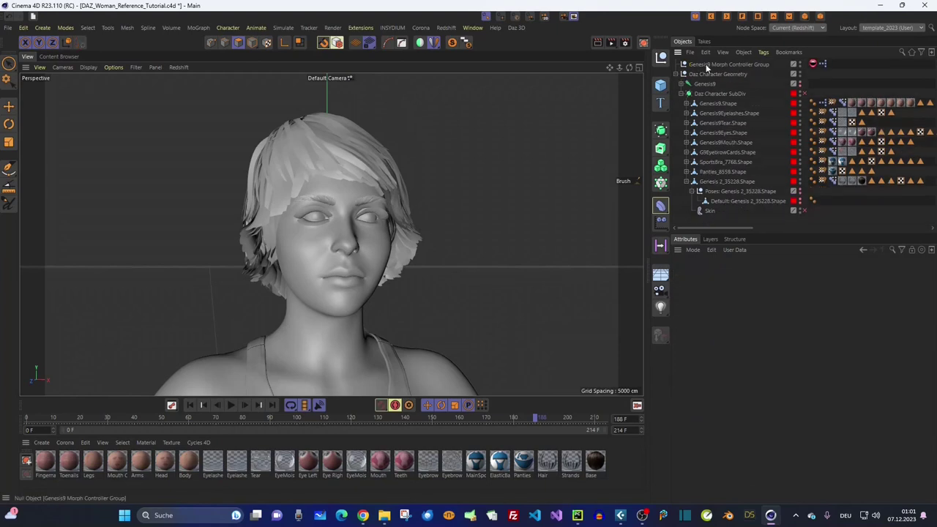
Step: Add a new empty Null object above the Genesis9 Morph Controller Group
click(812, 64)
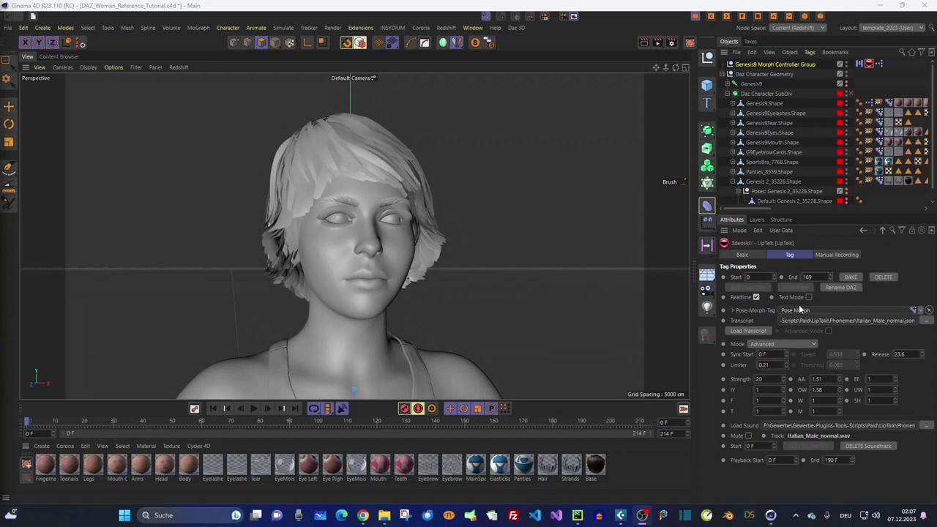
click(706, 58)
right_click(740, 66)
Step: Add a Rigging Pose Morph tag to the new Null
click(738, 68)
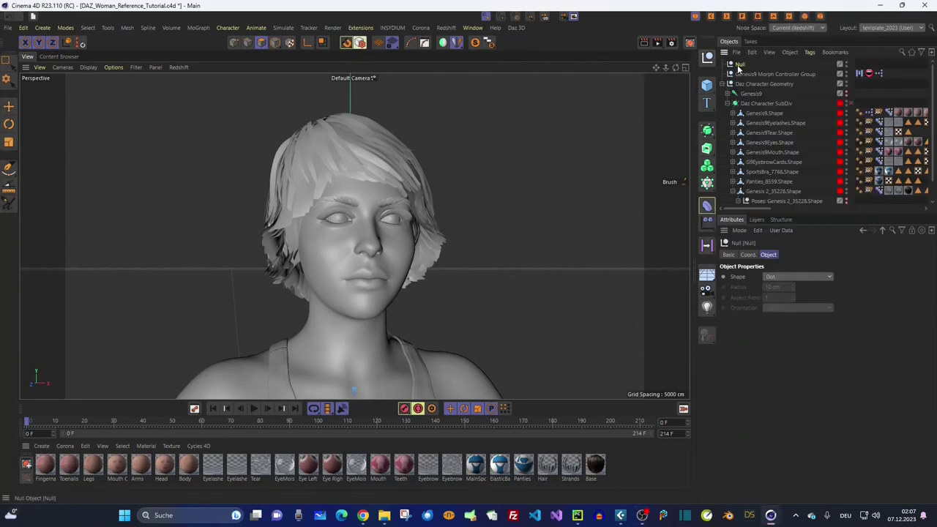
right_click(737, 68)
mouse_move(779, 133)
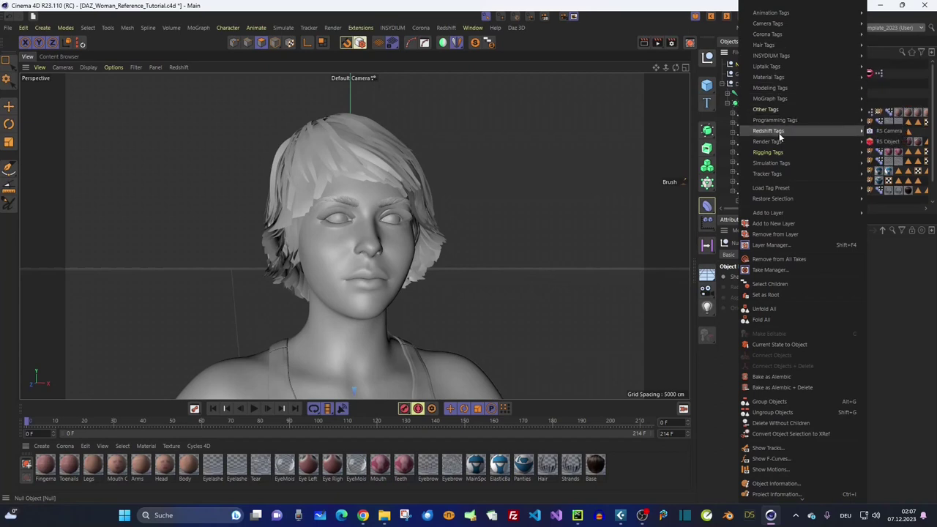
mouse_move(778, 153)
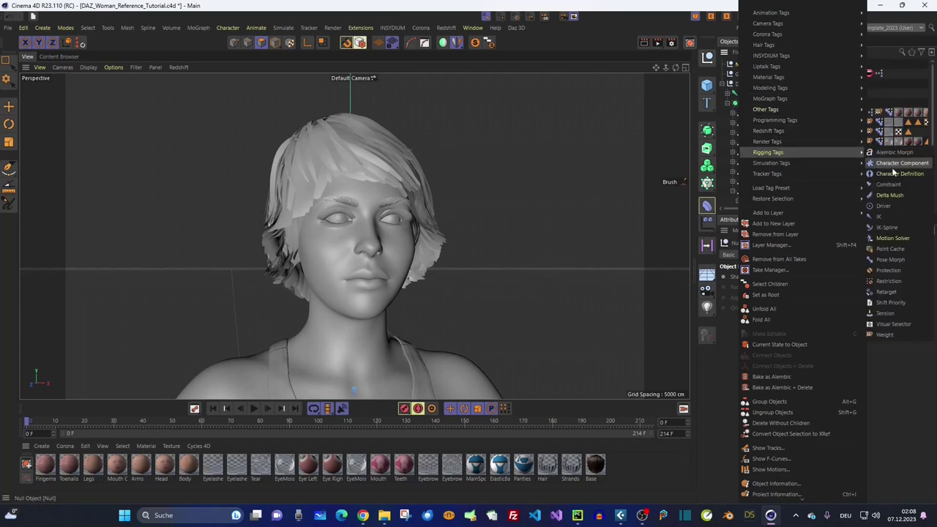
click(890, 260)
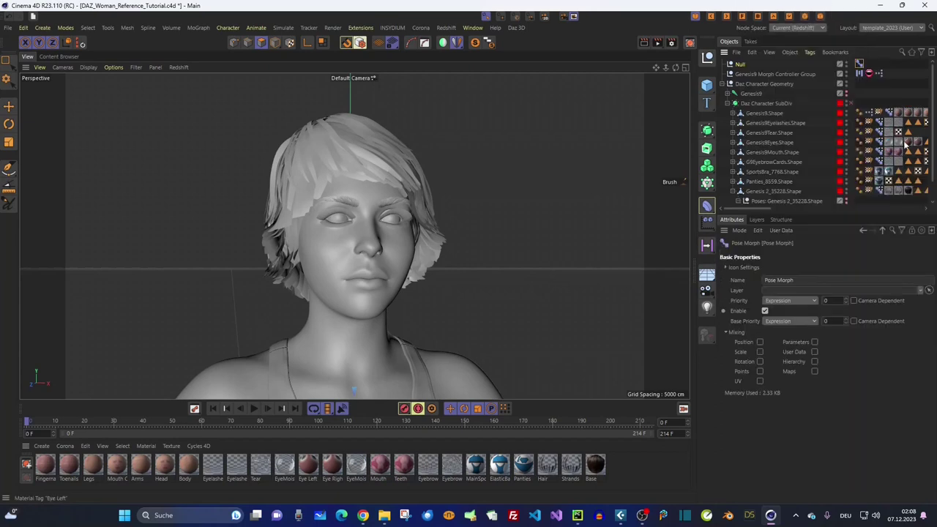
Step: Add a LipTalk tag with default settings to the Null
right_click(743, 65)
mouse_move(767, 66)
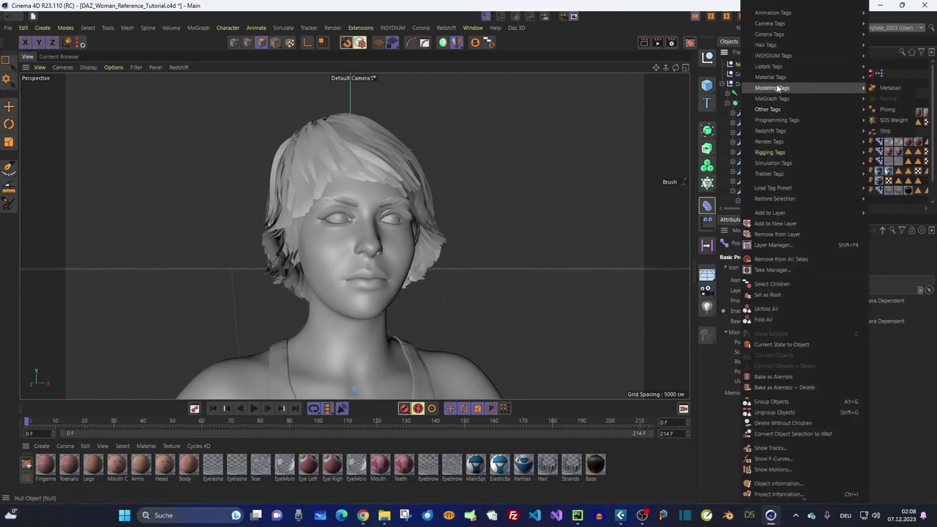
mouse_move(779, 101)
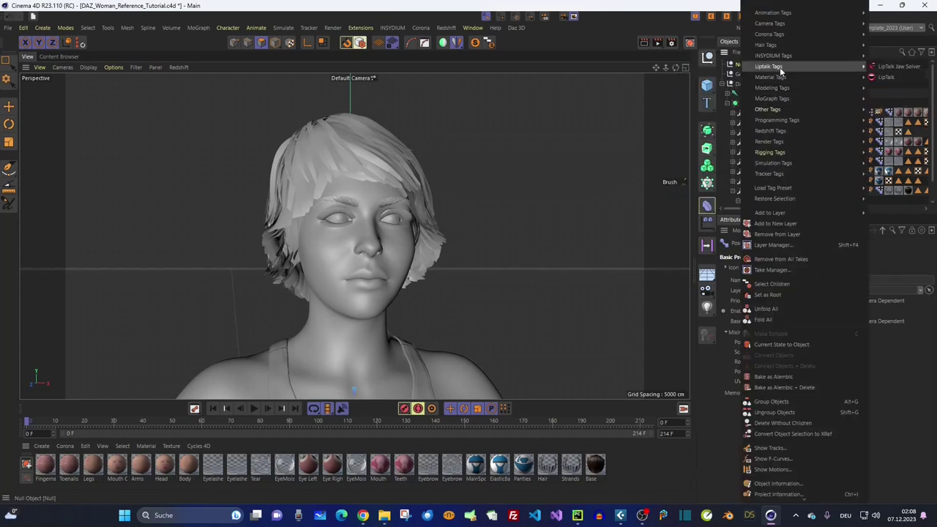
click(885, 76)
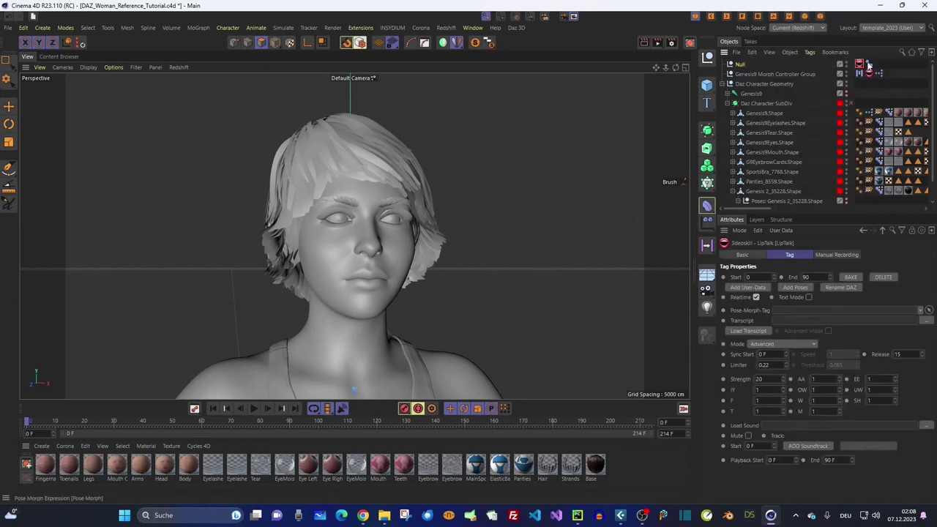
Step: Link the Pose Morph tag to LipTalk and add the viseme user-data sliders and poses
drag(869, 74, 785, 311)
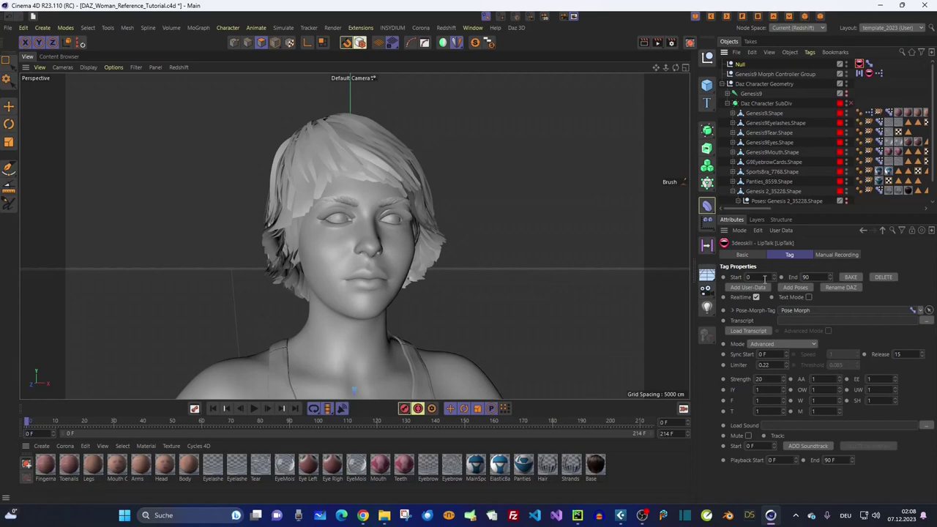
click(760, 287)
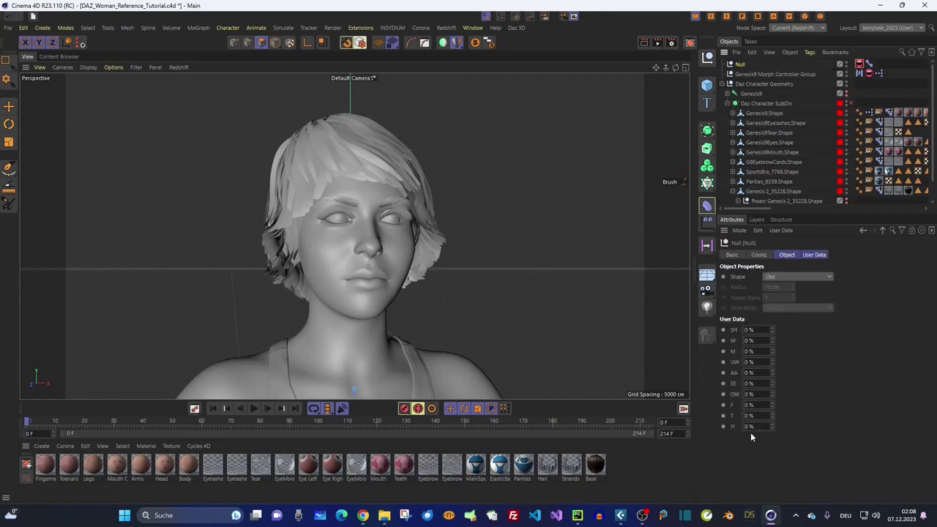
click(869, 73)
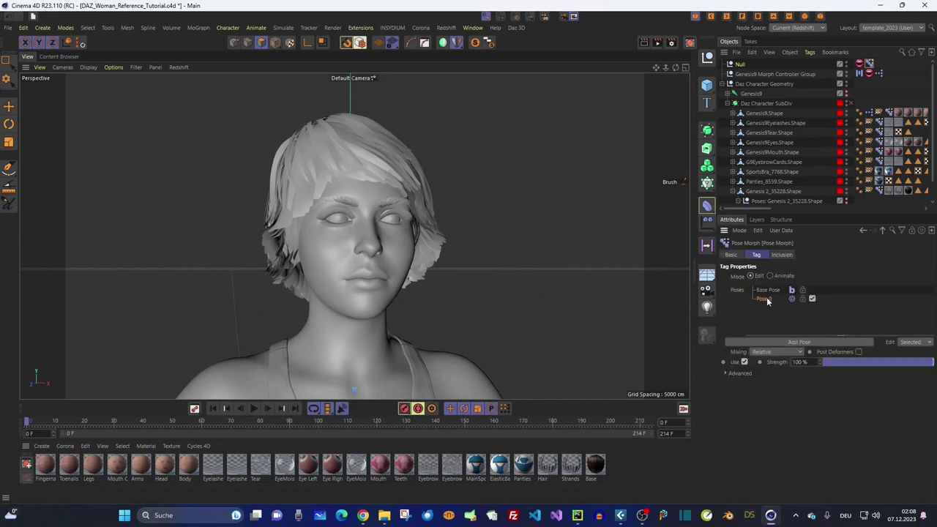
key(Delete)
click(769, 276)
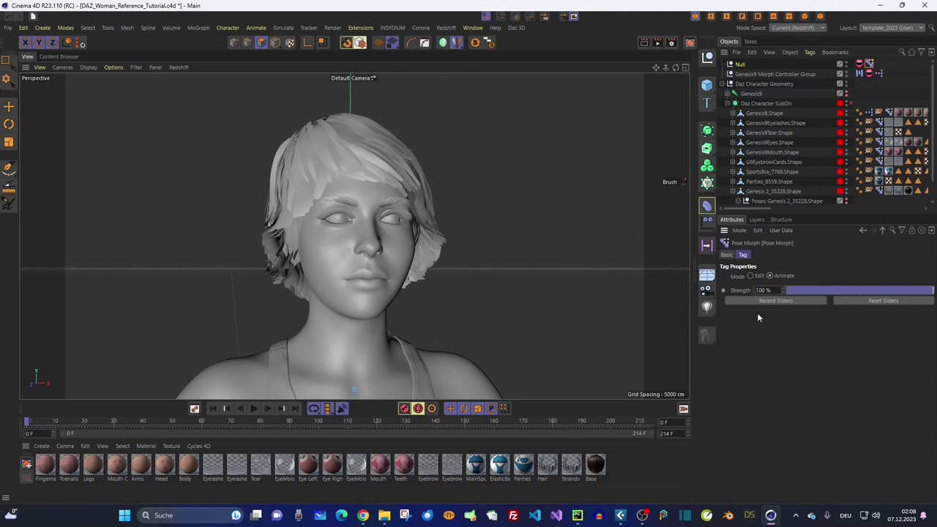
click(869, 73)
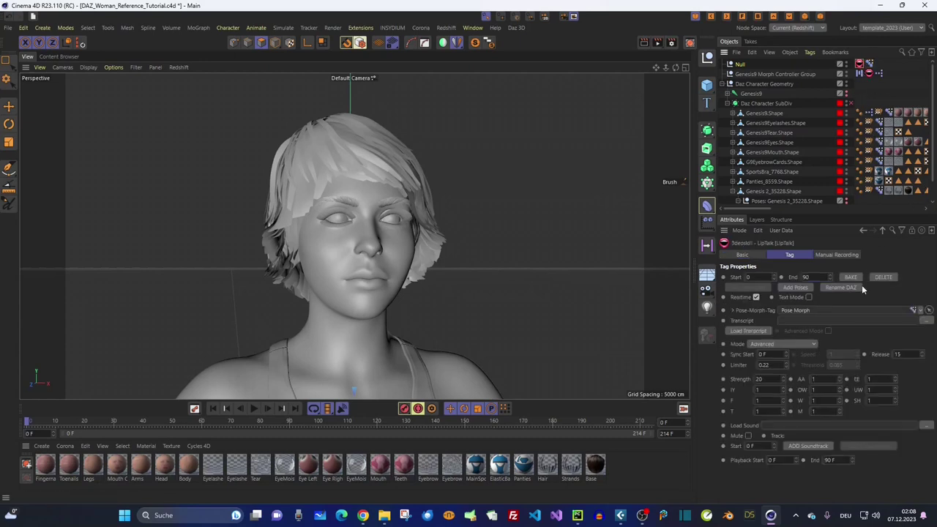
click(798, 288)
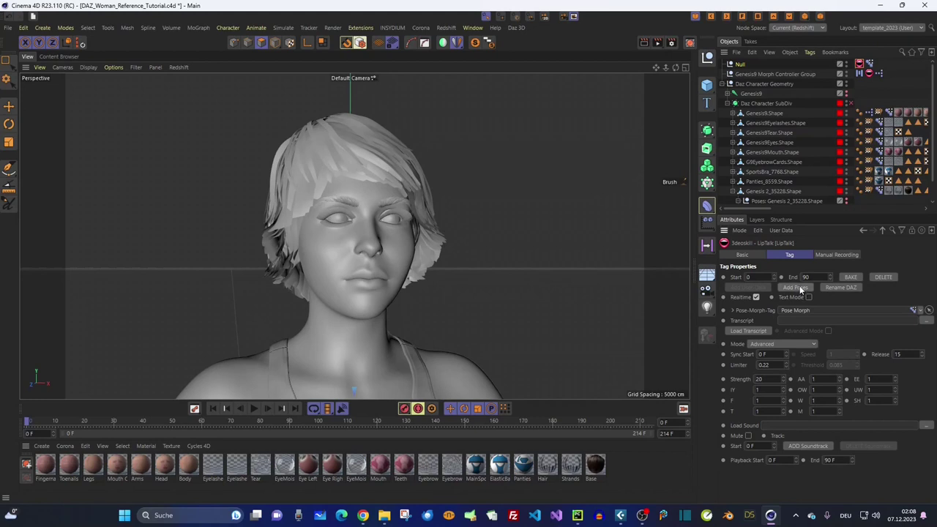
Step: Preview the AA pose at 100 % strength, reset it to 0 %, and return to Animate mode
click(859, 73)
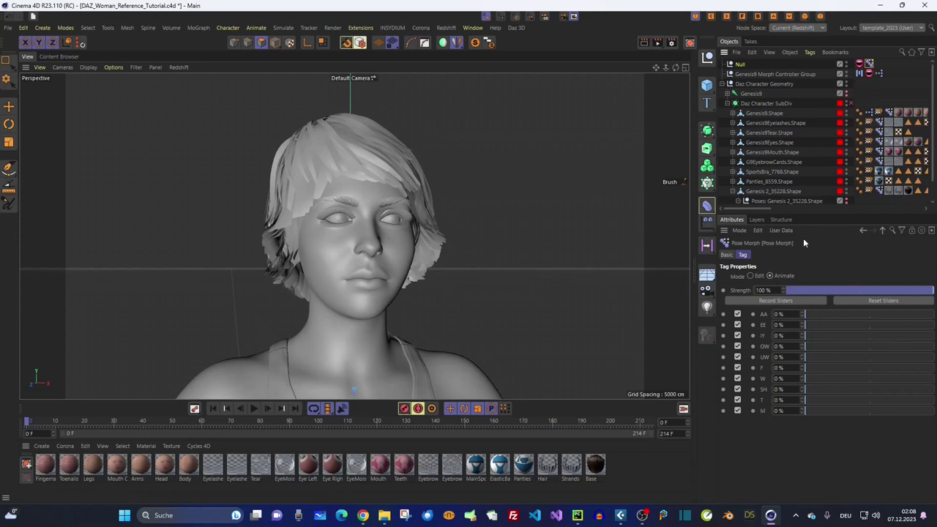
click(749, 275)
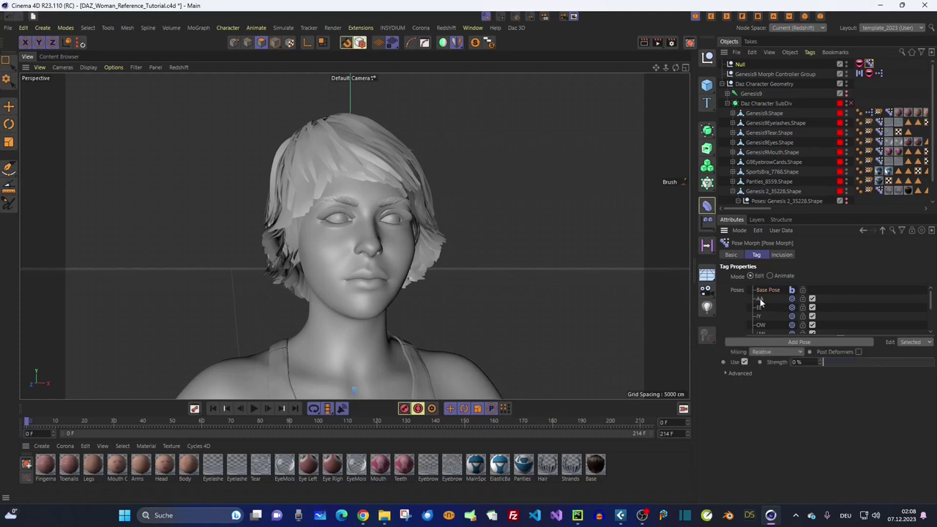
drag(827, 362, 840, 360)
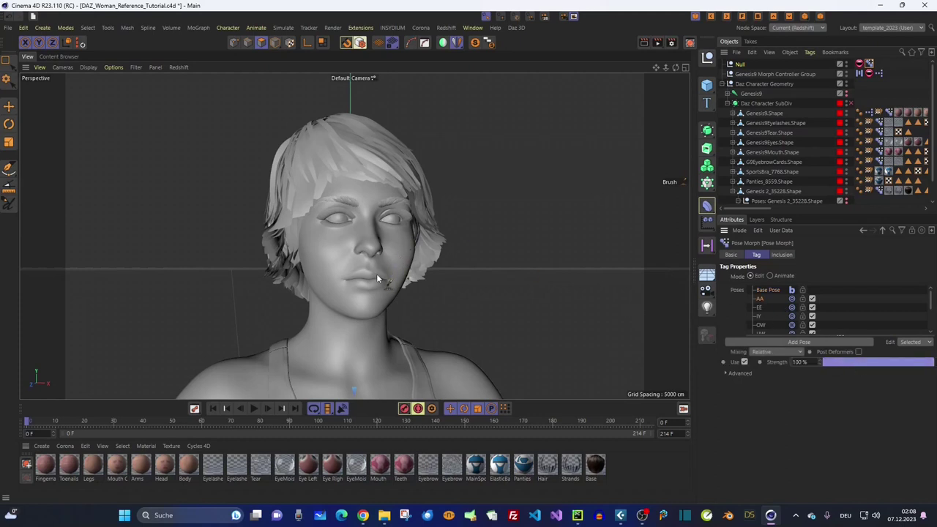
drag(845, 362, 792, 363)
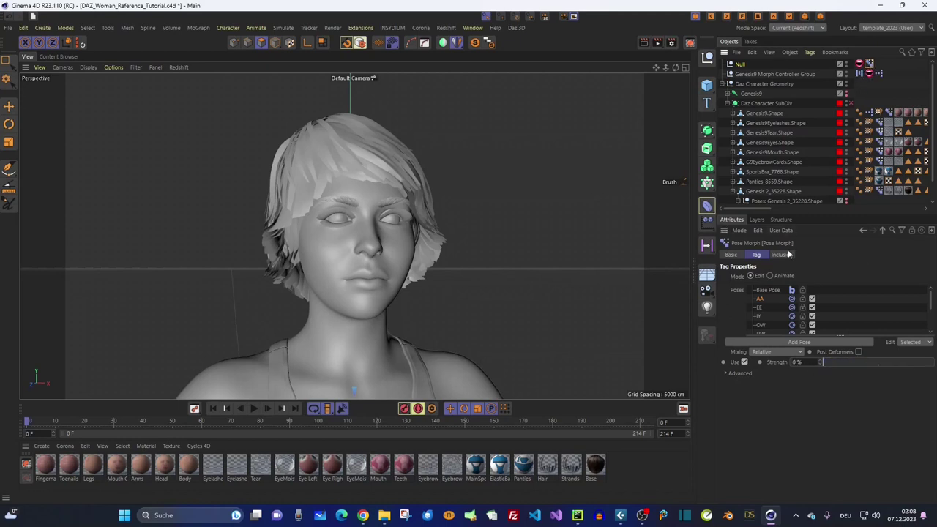
click(769, 275)
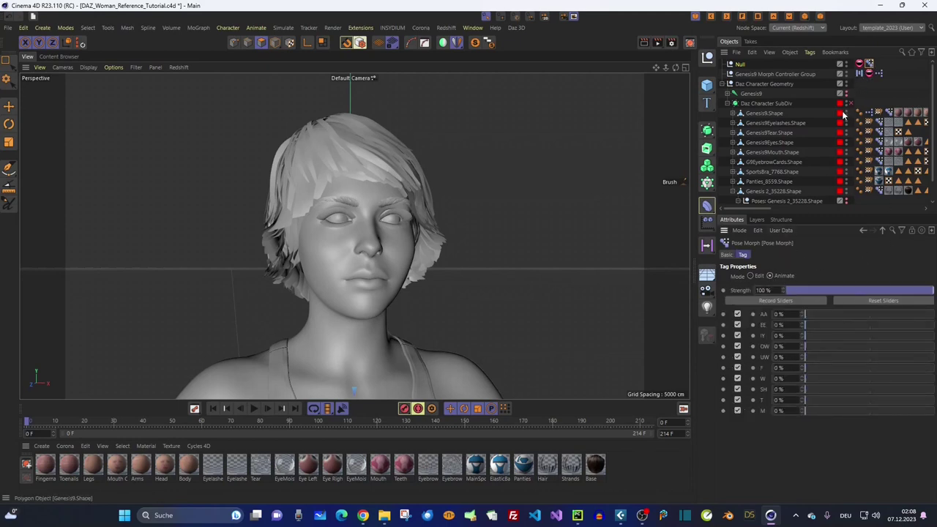
click(742, 66)
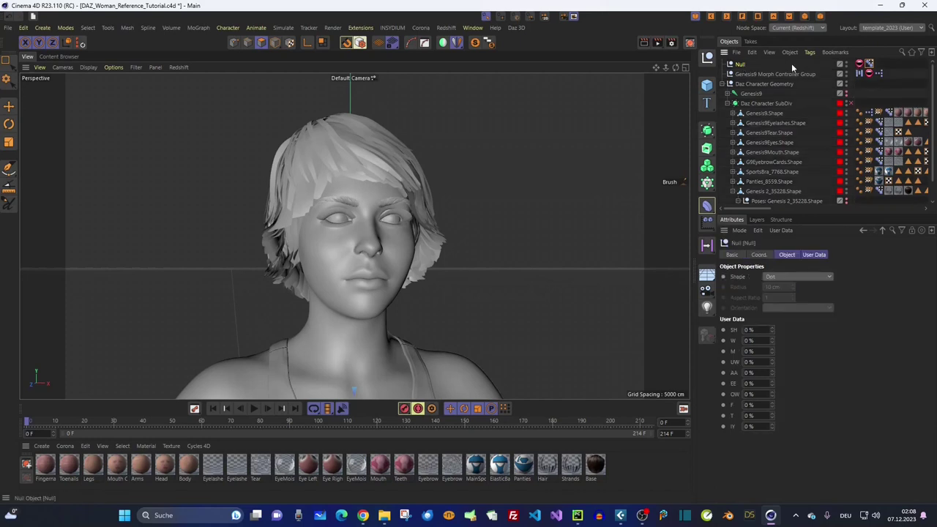
Step: Select the Genesis9 Morph Controller Group and display its LipTalk tag settings
scroll(737, 69, down, 1)
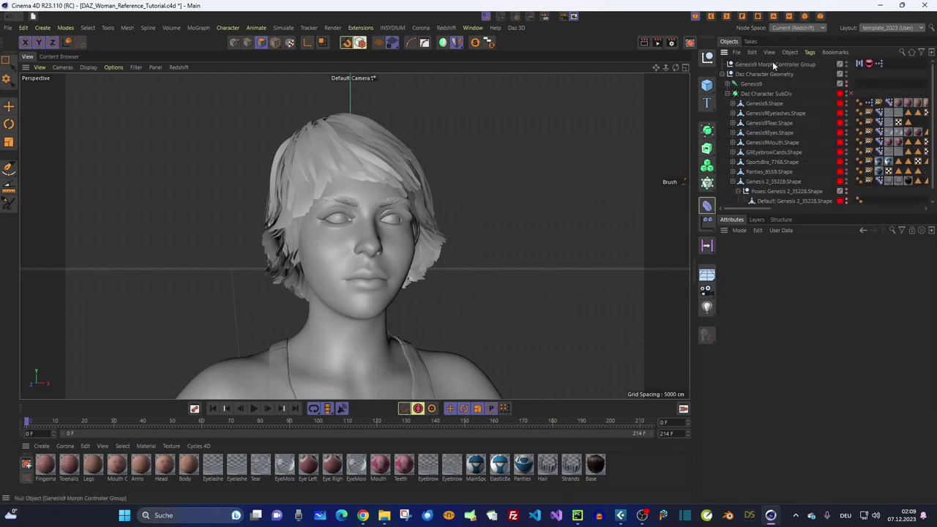
click(769, 65)
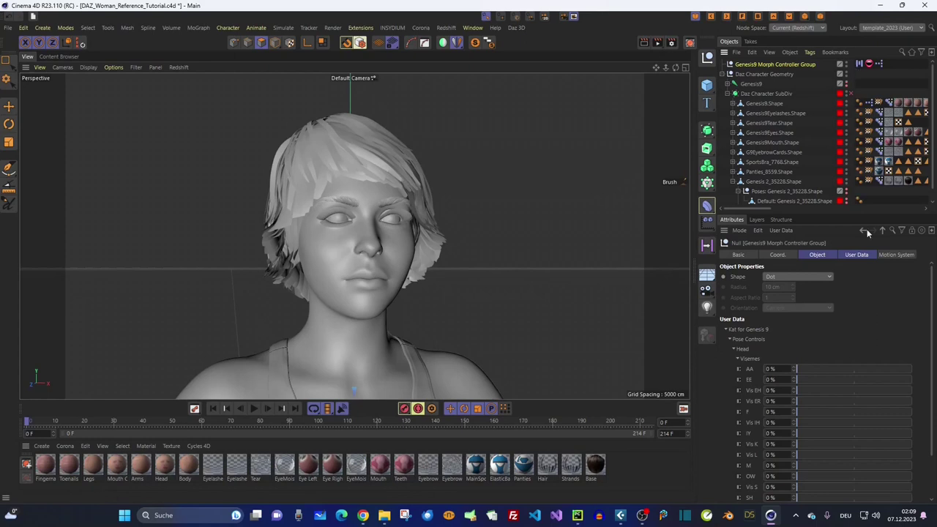
click(868, 64)
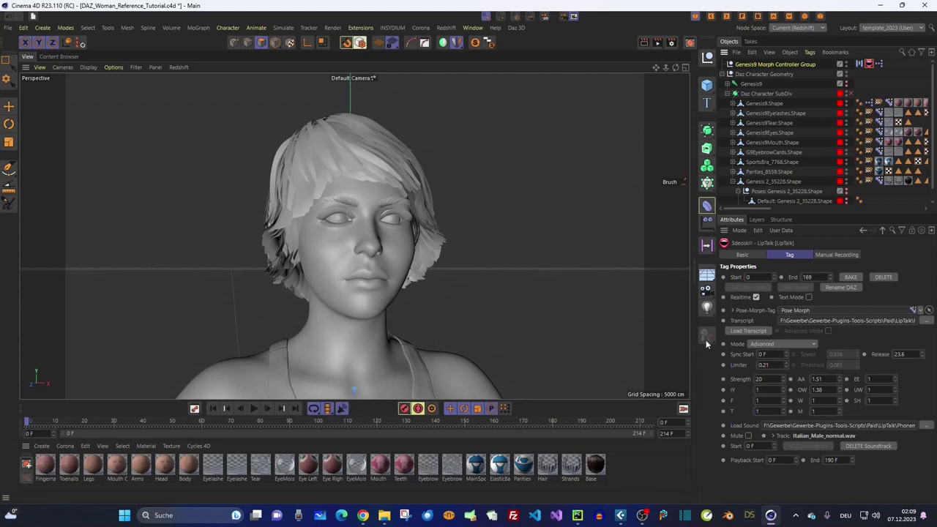
Step: Load the deutsch_lang_int transcript and the deutsch_lang_devil.wav sound into the LipTalk tag
click(928, 322)
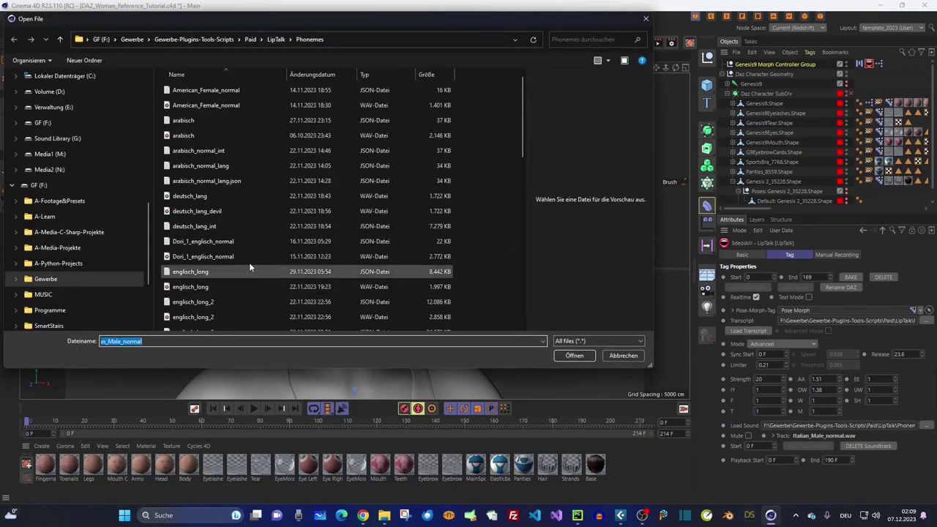
double_click(192, 226)
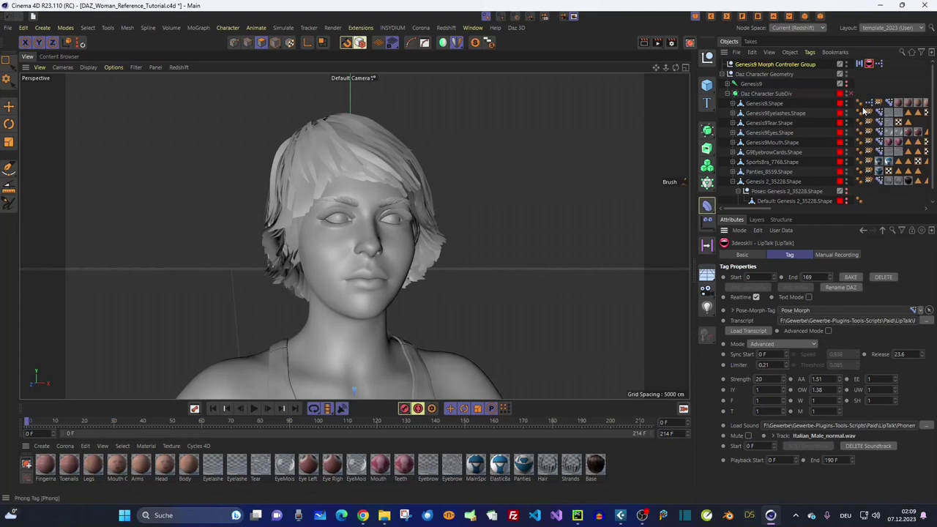
click(926, 426)
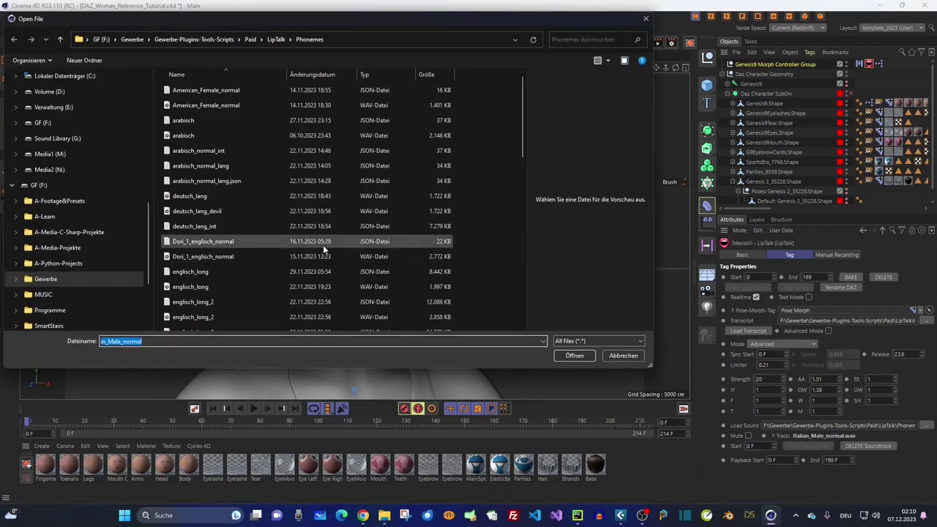
double_click(194, 210)
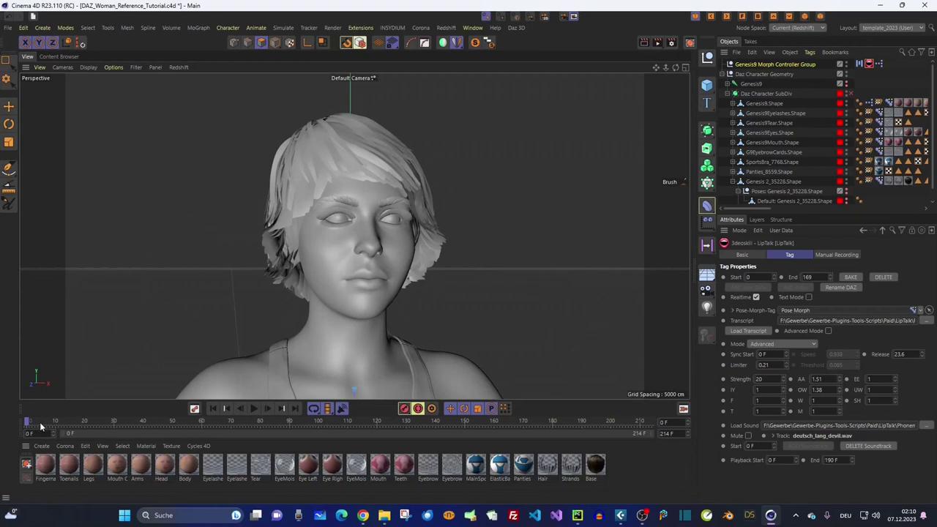
Step: Turn off Realtime, then scrub and play the German lip-sync, stopping at frame 42
click(756, 297)
click(35, 423)
drag(35, 423, 17, 425)
mouse_move(30, 424)
mouse_down()
mouse_move(117, 424)
mouse_move(16, 426)
mouse_up()
click(254, 409)
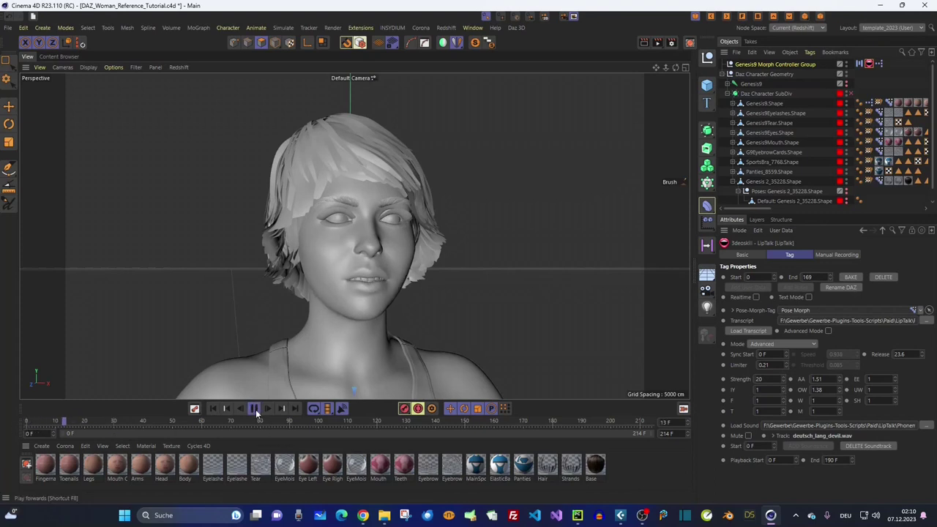
click(255, 409)
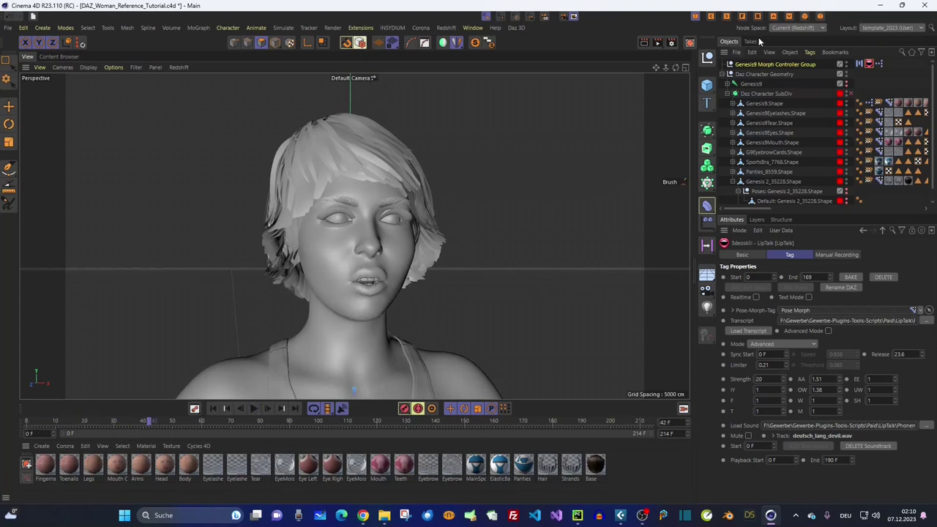
click(472, 28)
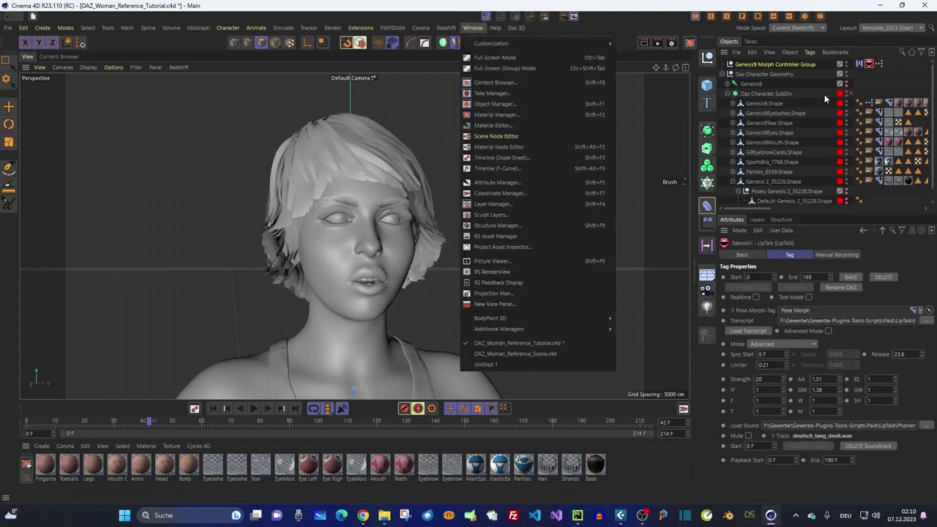
Step: Show the Morph Controller Group's tracks and delete all its old motion clips
right_click(789, 65)
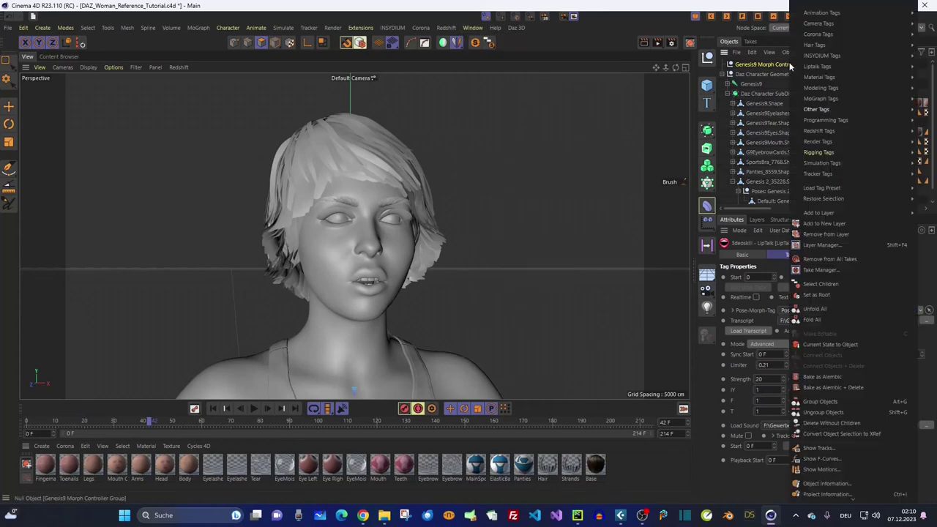
click(837, 446)
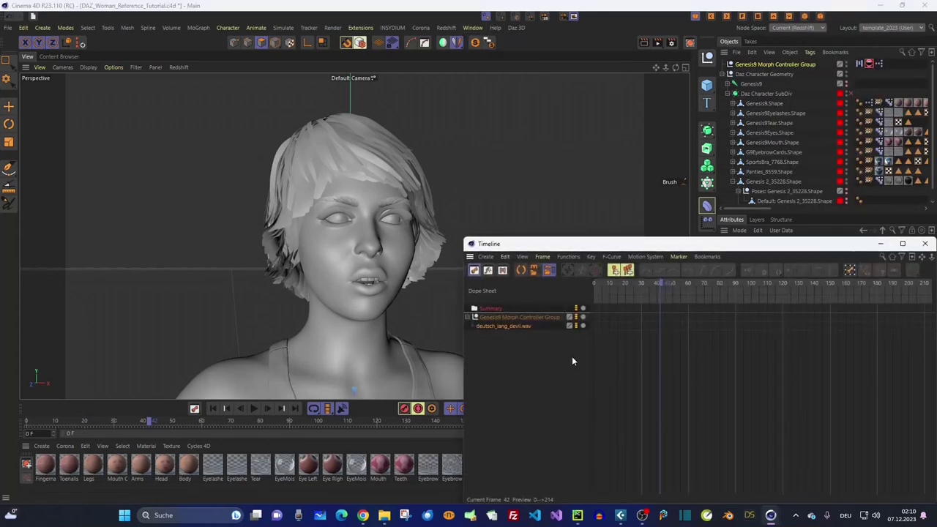
click(503, 271)
click(616, 329)
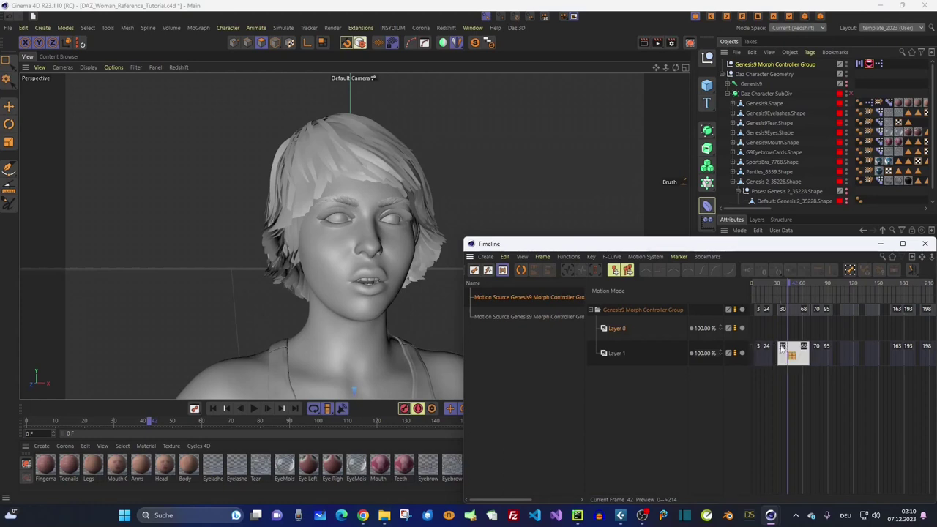
key(ctrl+a)
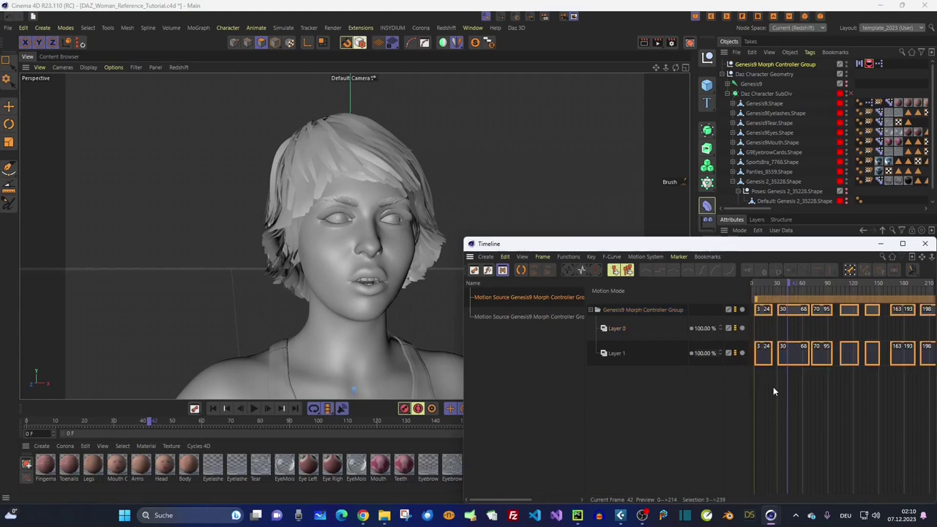
key(Delete)
click(925, 243)
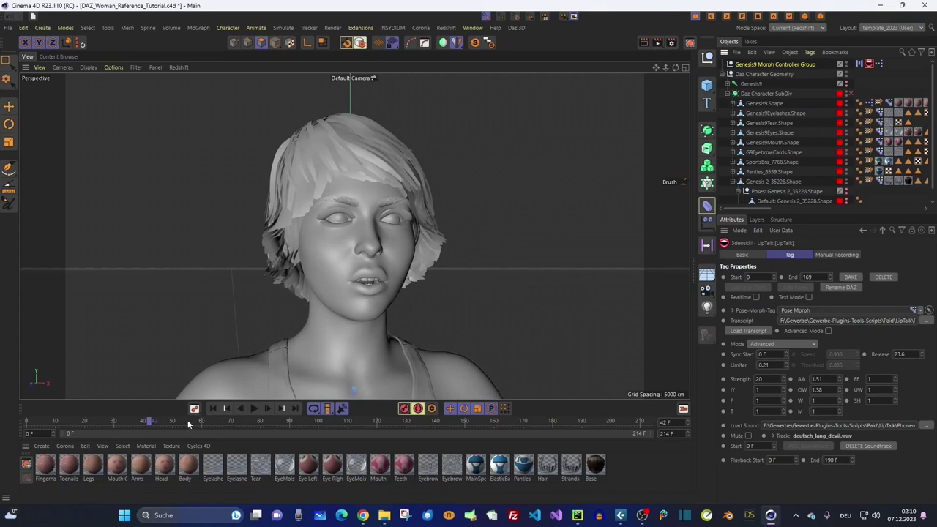
Step: Extend the timeline, set LipTalk playback end to 320 F, replay, and rewind to frame 0
click(212, 409)
click(254, 408)
drag(685, 434, 685, 435)
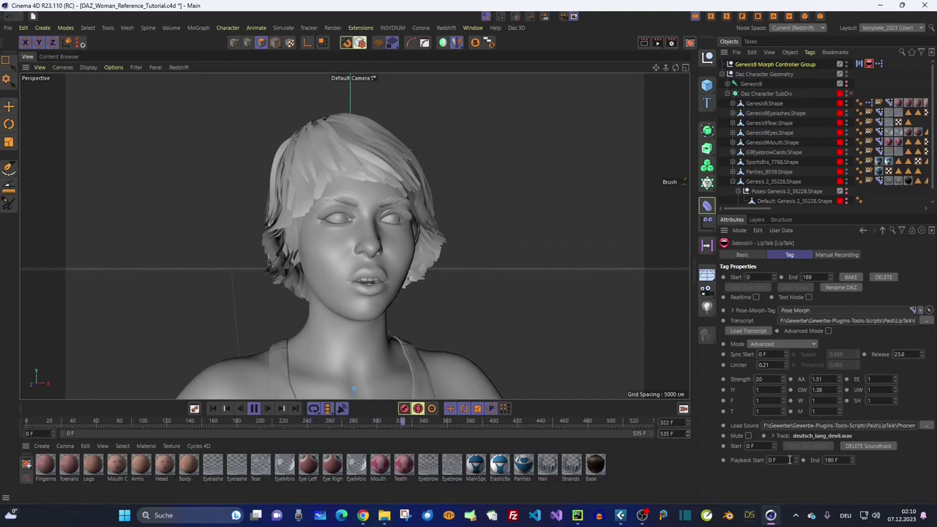
click(829, 460)
text(320)
key(Return)
click(254, 408)
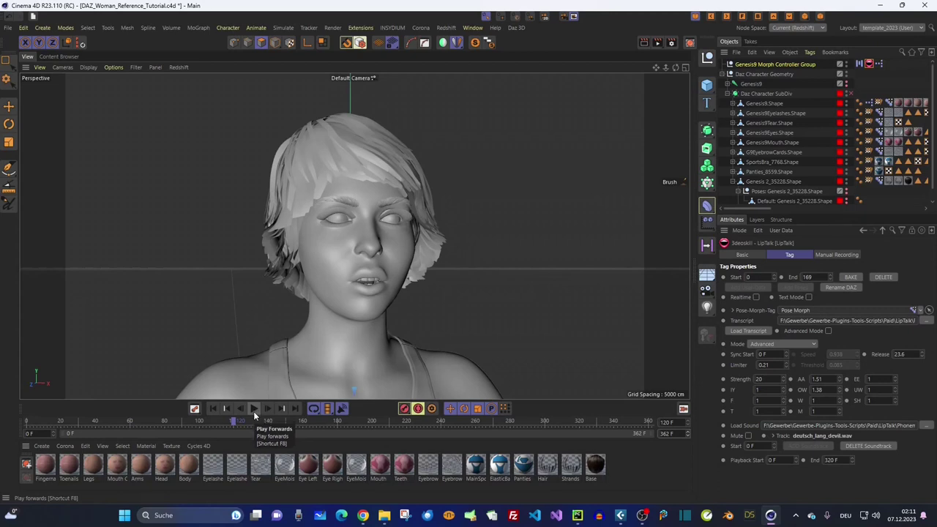
click(253, 408)
click(214, 409)
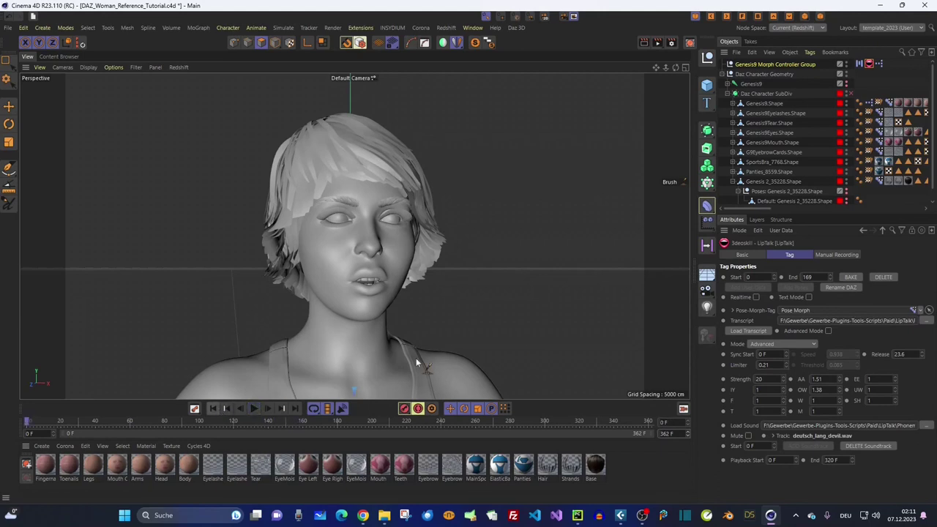
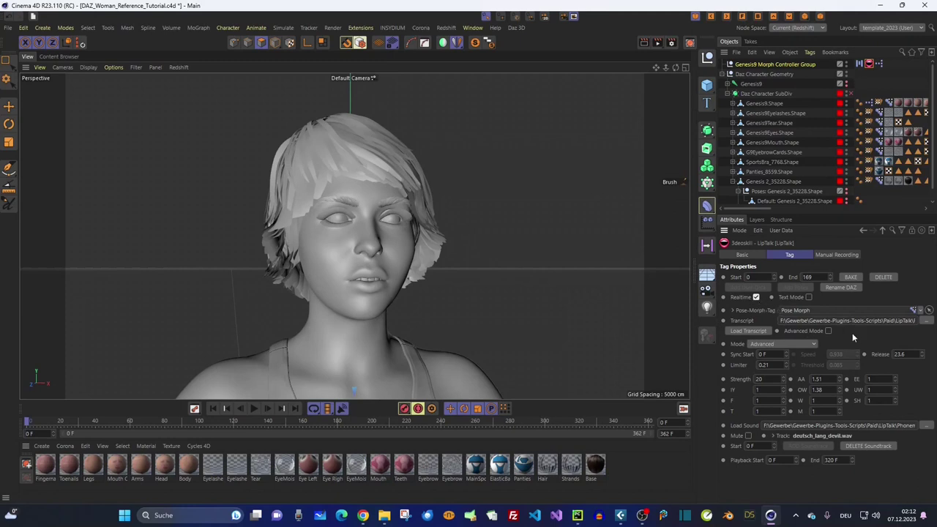
Step: Preview the lip-sync, nudge the LipTalk Release down, and replay from the start
click(254, 409)
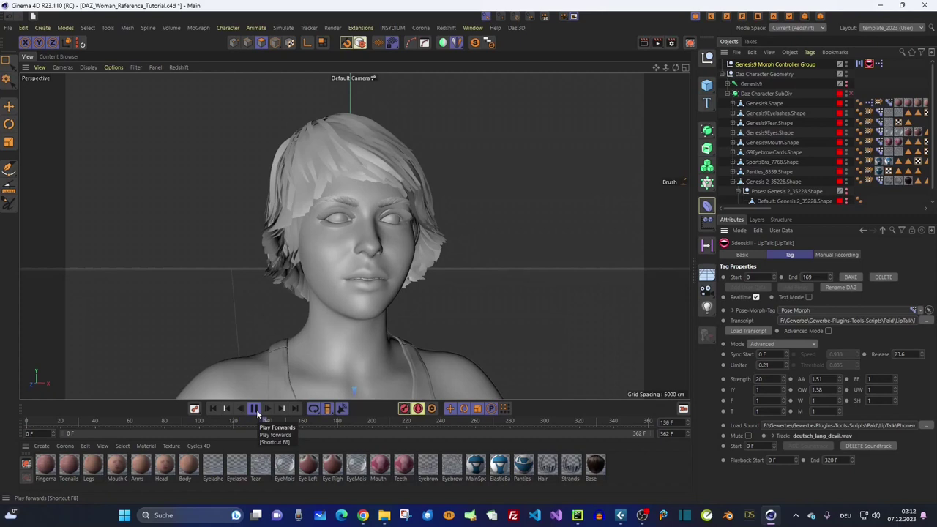
click(254, 408)
click(922, 357)
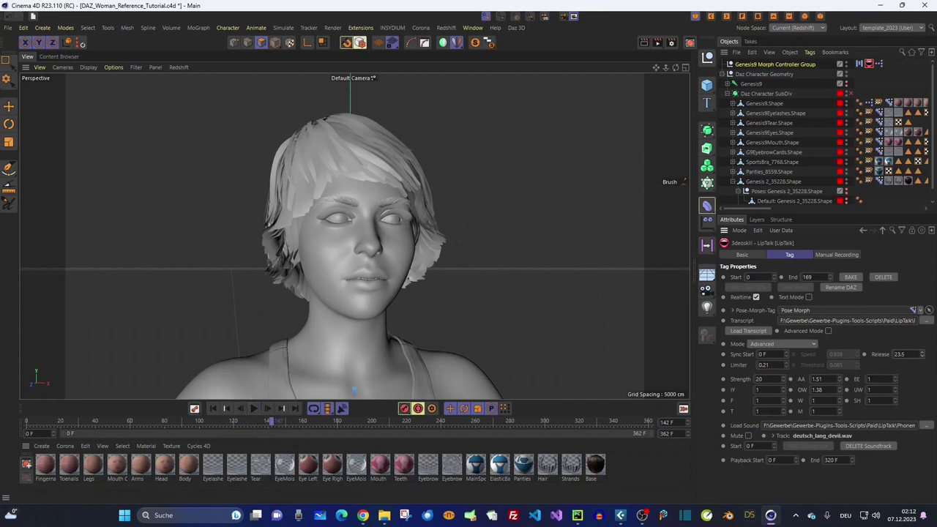
drag(921, 354, 921, 358)
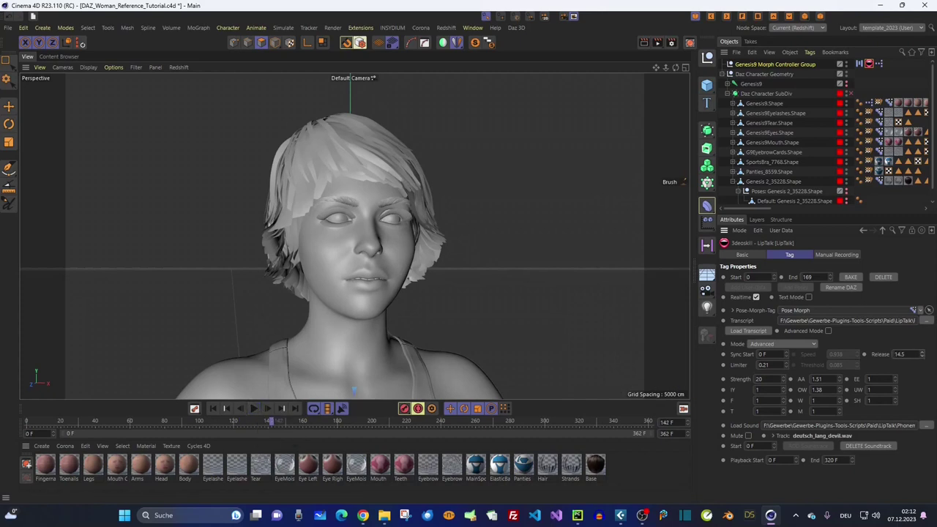
click(226, 408)
click(253, 409)
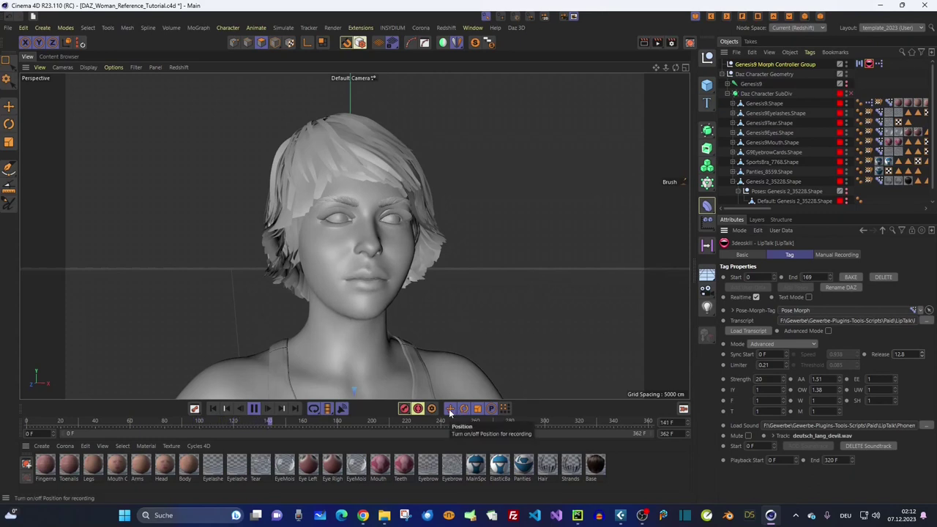
click(254, 407)
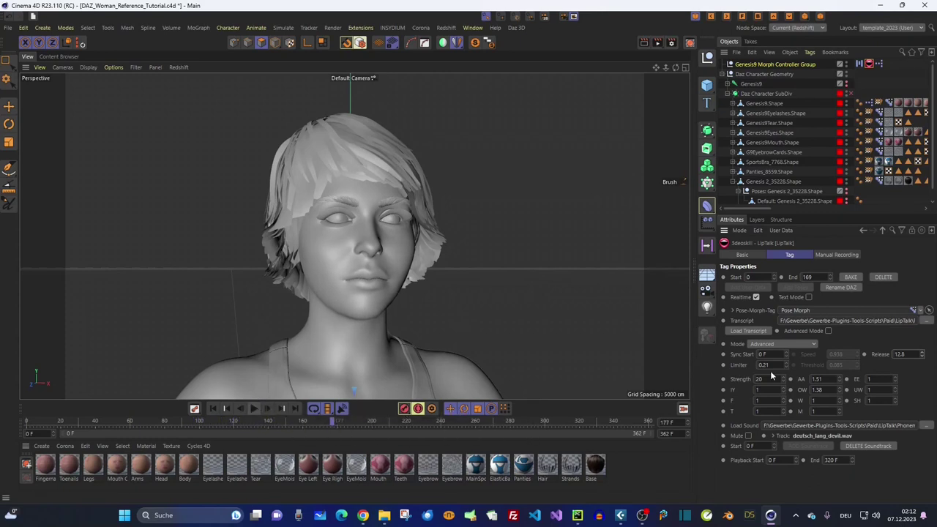
Step: Fine-tune the Release to 7.3 and replay the lip-sync from the first frame
drag(922, 357, 921, 365)
click(922, 352)
click(212, 408)
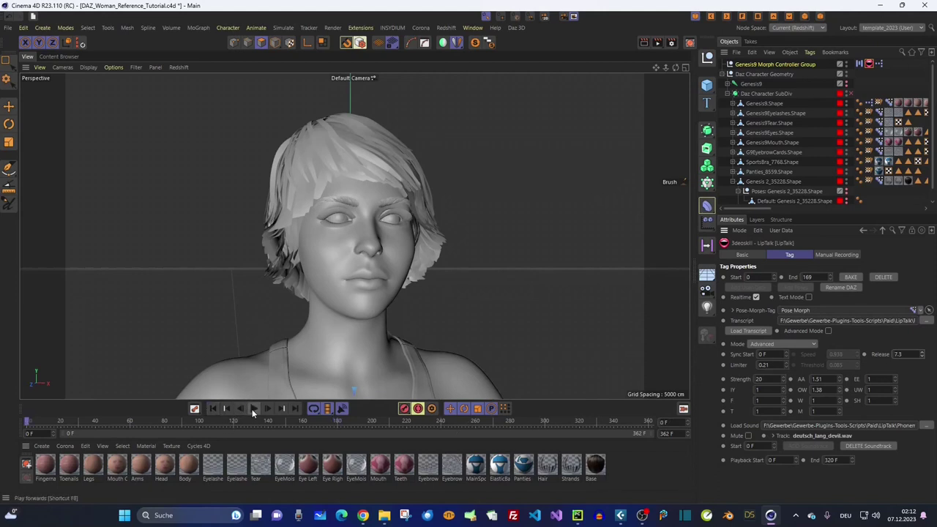
click(254, 409)
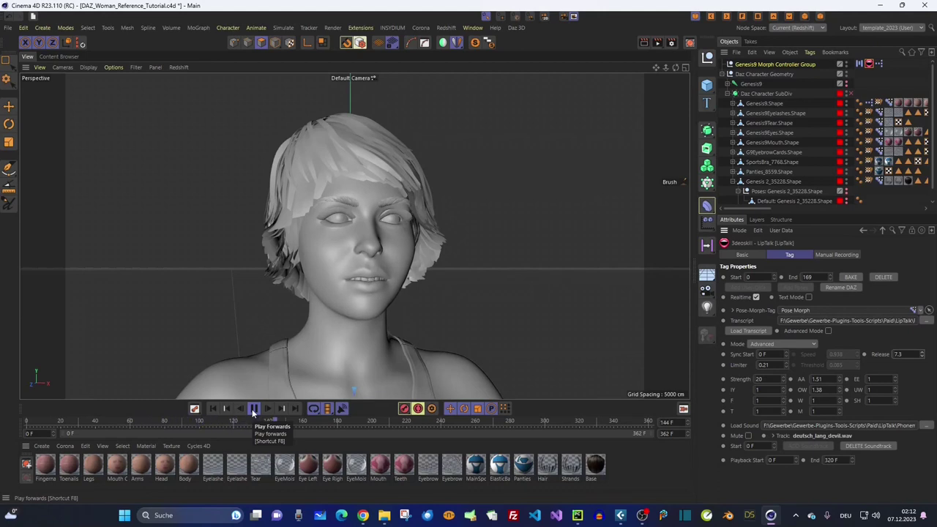
click(253, 410)
Step: Set the playback rate to All Frames and replay the lip-sync from the start
click(327, 407)
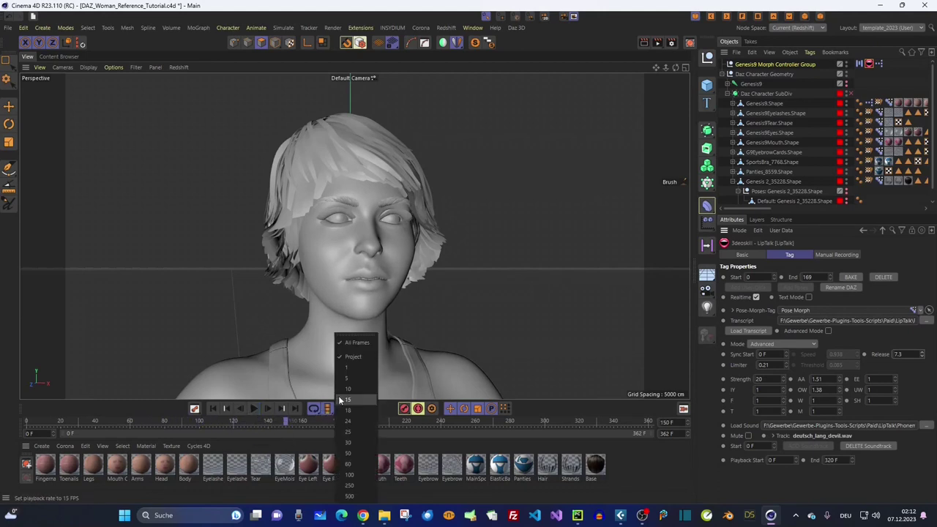
click(357, 343)
click(213, 407)
click(254, 410)
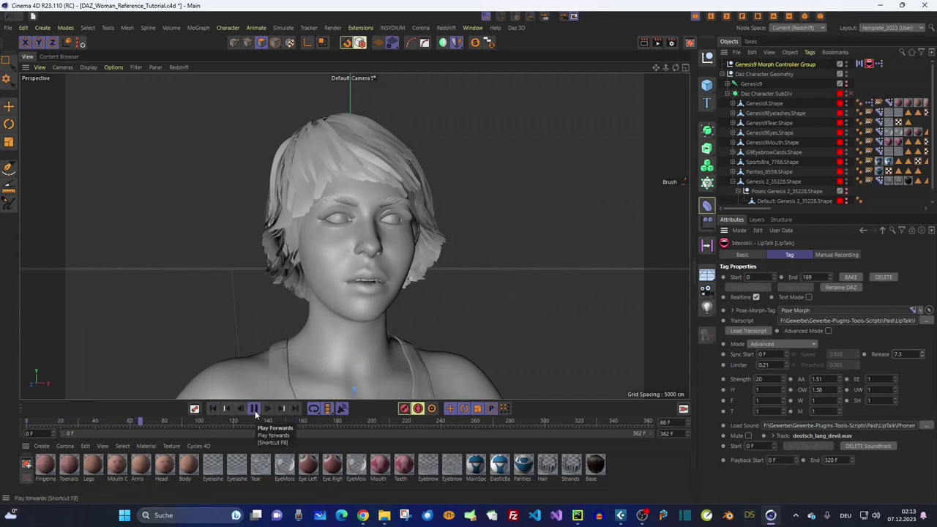
click(253, 409)
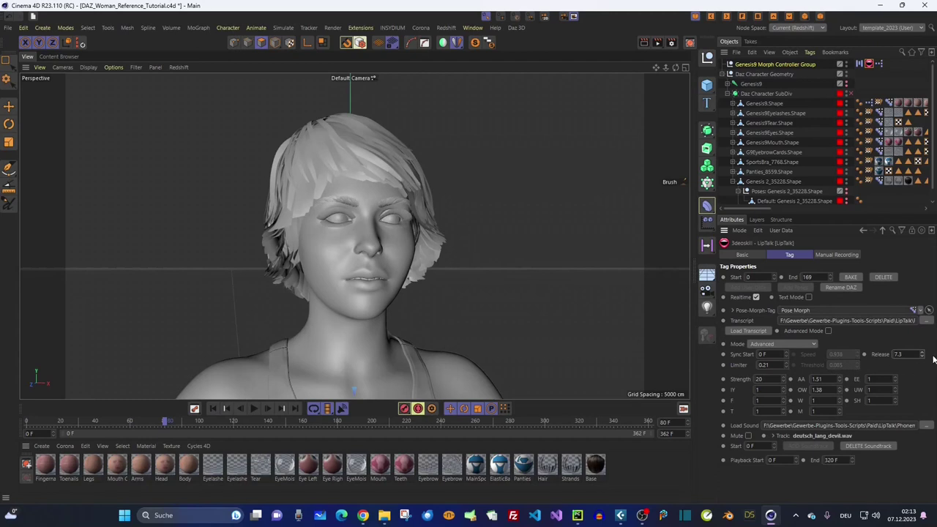
Step: Raise the LipTalk Release to 19.8 and keep playback at All Frames
drag(921, 354, 921, 338)
click(329, 407)
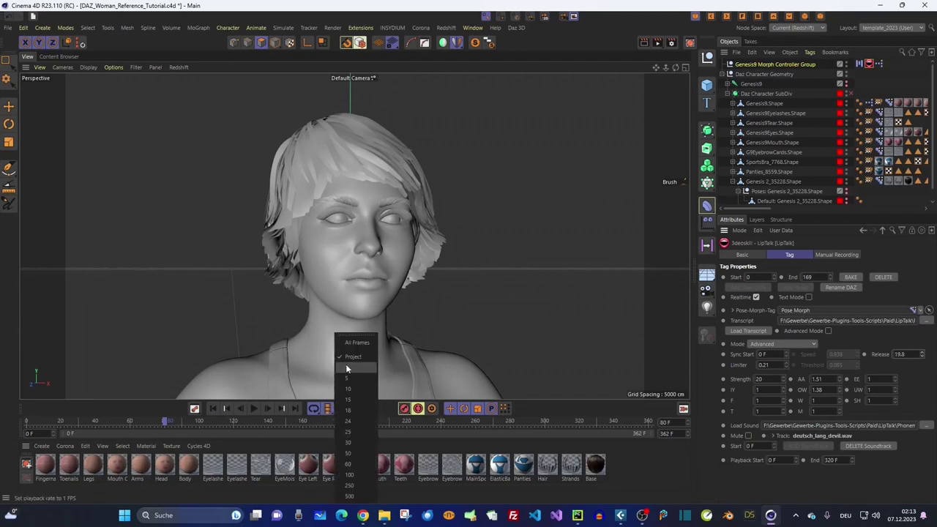
click(354, 343)
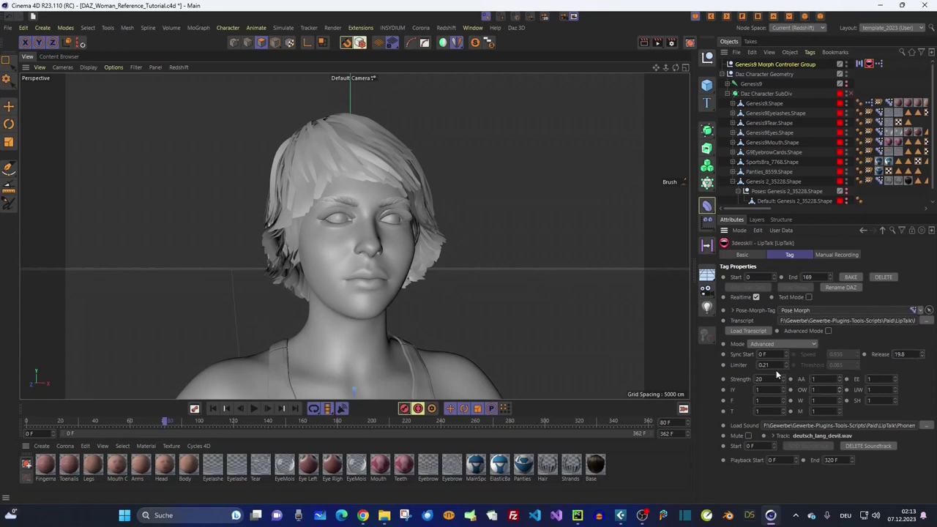
Step: Enable LipTalk Advanced Mode with Threshold 0.085 and play the lip-sync from frame 0
click(828, 331)
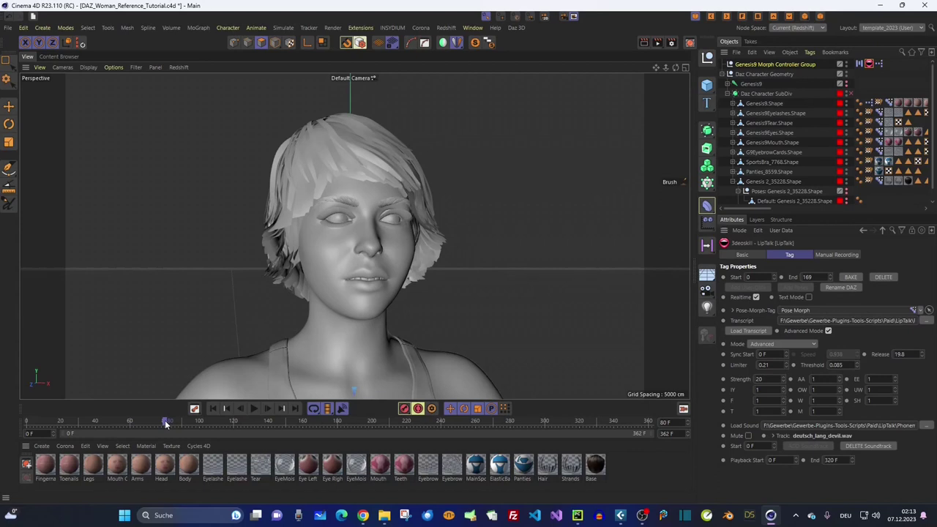
drag(165, 423, 27, 423)
click(255, 408)
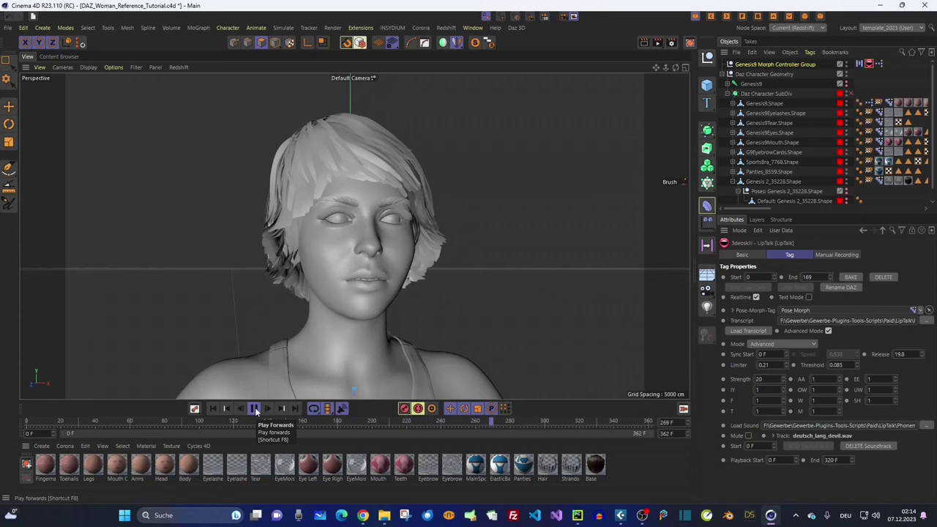
click(255, 409)
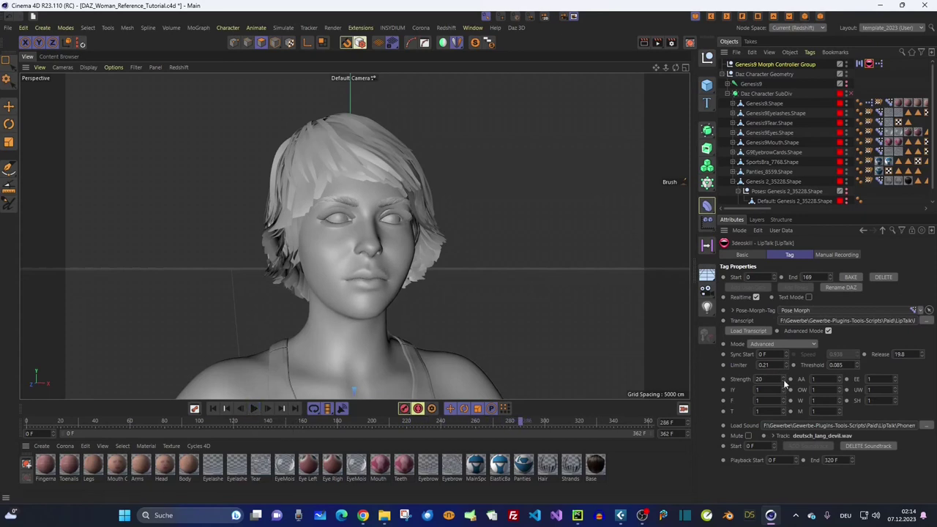
Step: Raise the LipTalk Strength to 28.54 and preview the lip-sync from the start
drag(783, 383, 788, 365)
click(215, 408)
click(253, 409)
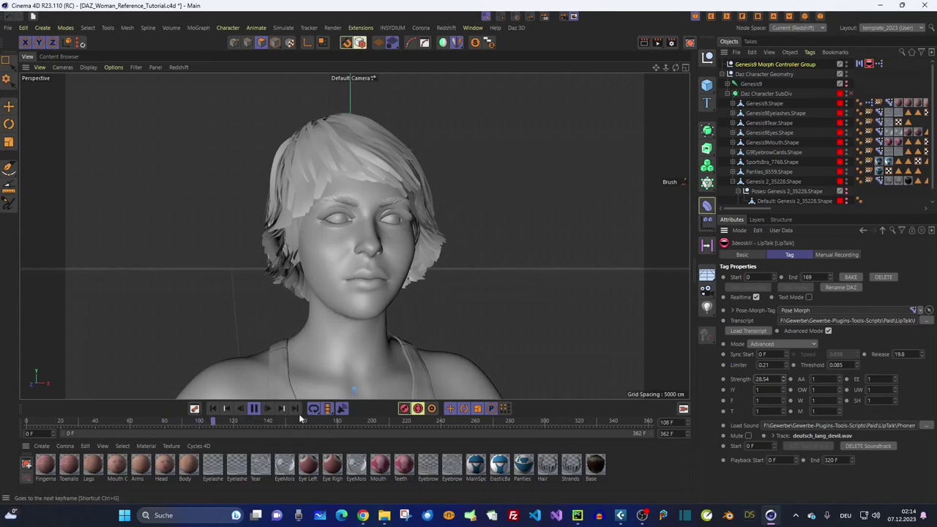
key(F8)
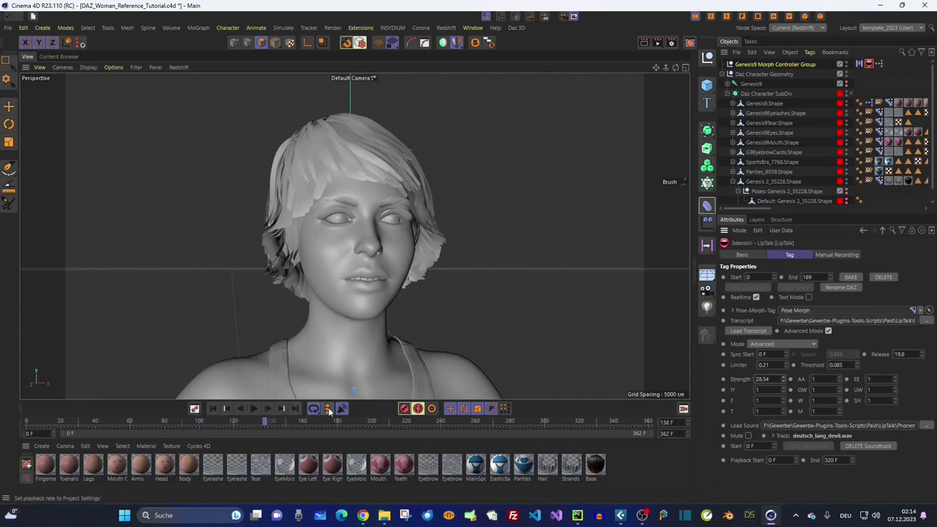
Step: Change the playback rate and replay the lip-sync from the first frame
click(328, 407)
click(335, 357)
click(228, 408)
click(255, 408)
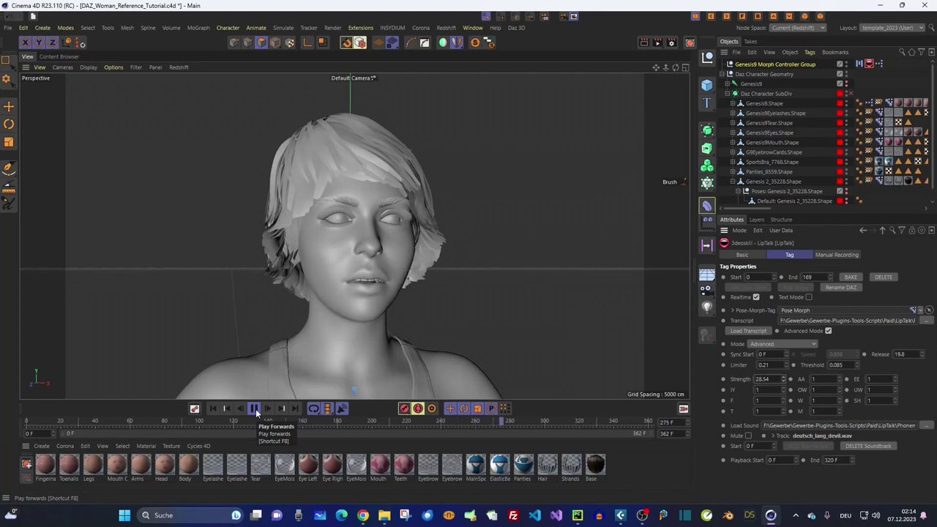
Step: Stop playback and start editing the LipTalk Threshold field
click(254, 408)
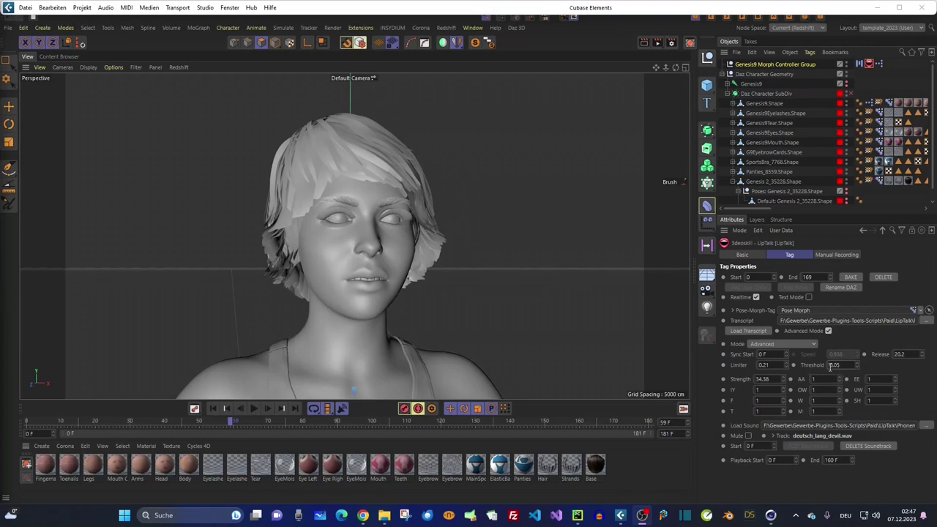
click(830, 366)
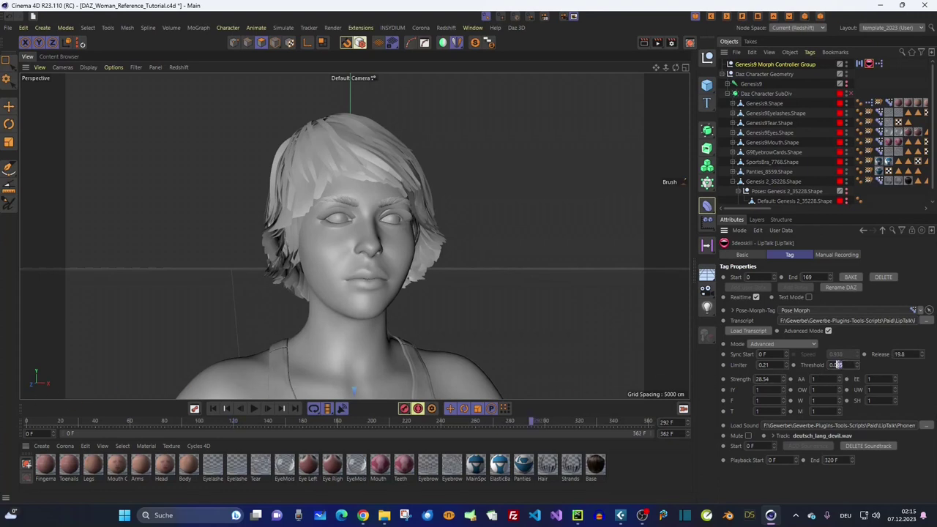
Step: Select the Threshold value and preview the lip-sync from the start
drag(837, 364, 832, 365)
click(213, 408)
click(253, 409)
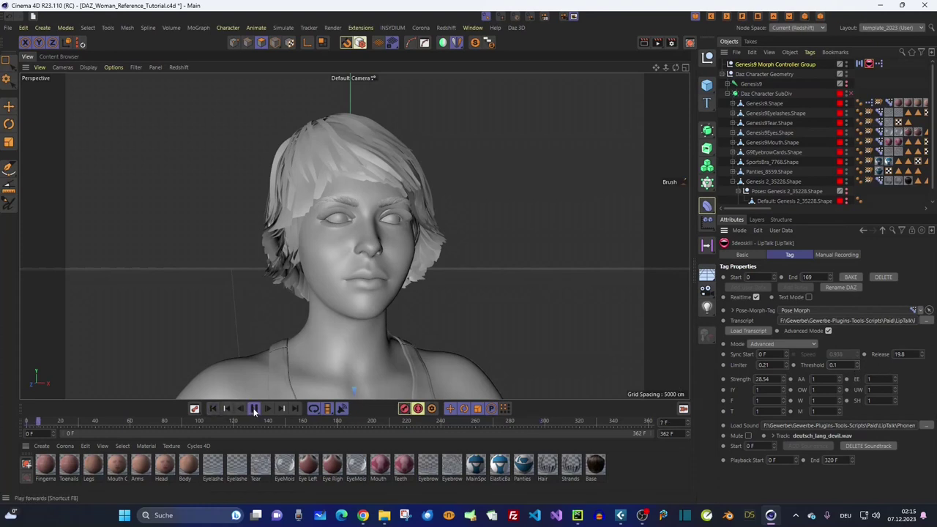
click(254, 409)
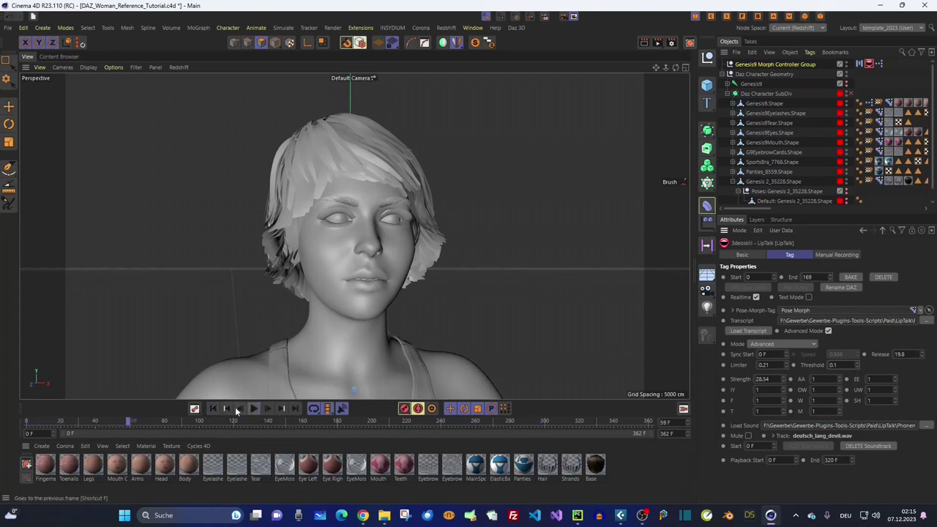
Step: Check the mouth at frame 31, then briefly play the lip-sync again
click(213, 408)
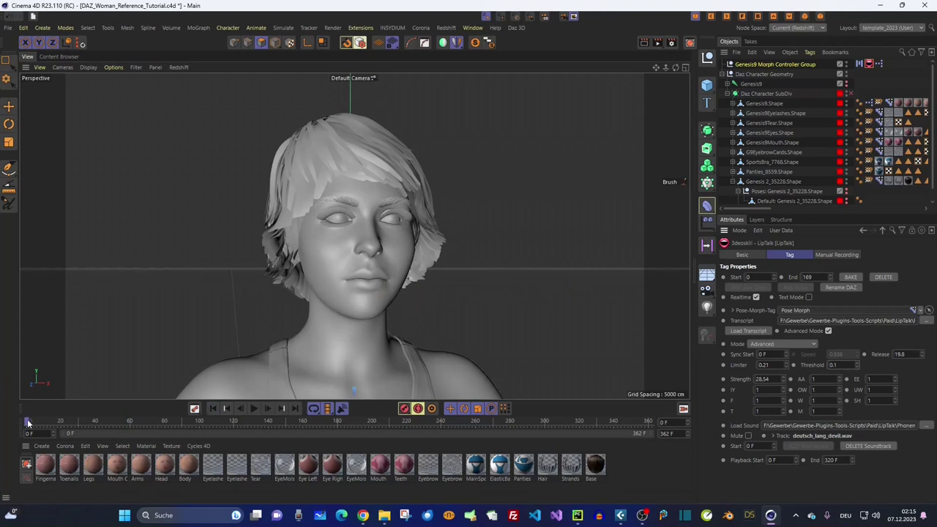
mouse_move(28, 423)
mouse_down()
mouse_move(94, 420)
mouse_move(28, 422)
mouse_up()
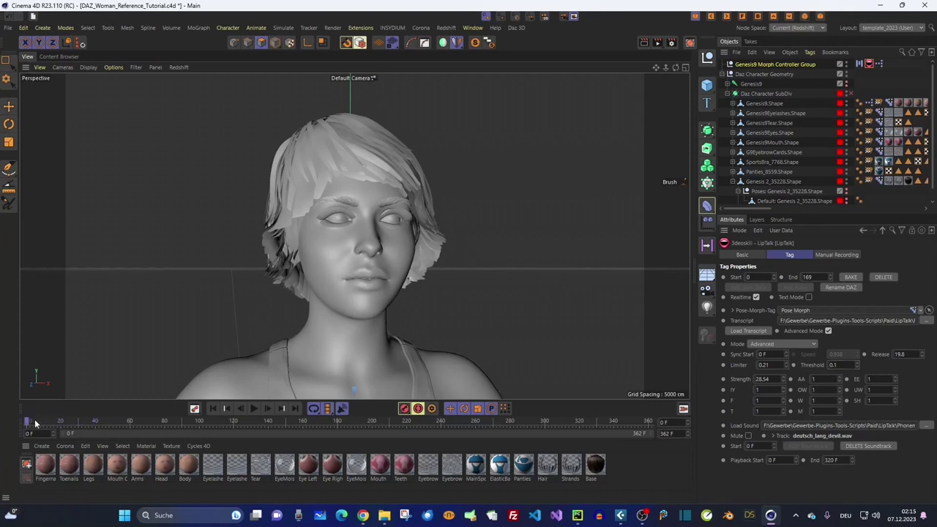
click(255, 409)
click(255, 409)
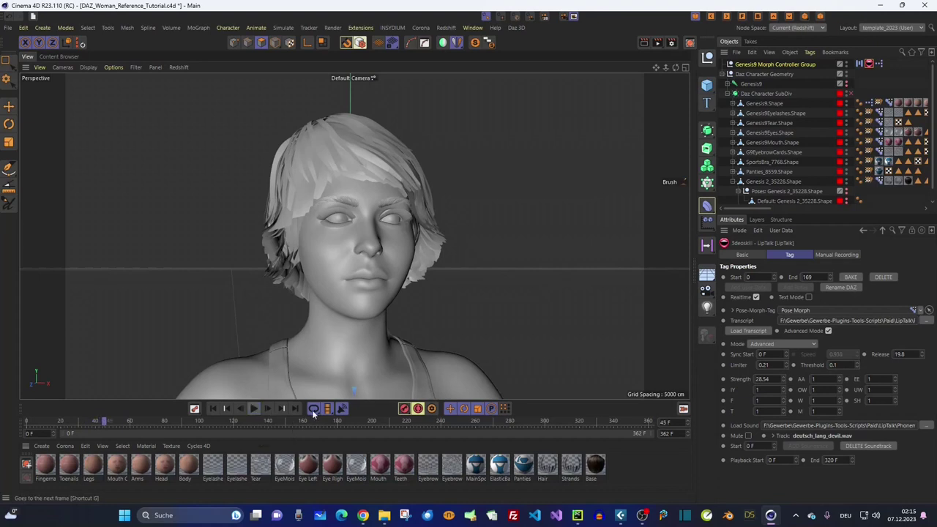
Step: Set the LipTalk Threshold to 0.05 and replay the lip-sync from the start
double_click(834, 365)
text(0.05)
key(Return)
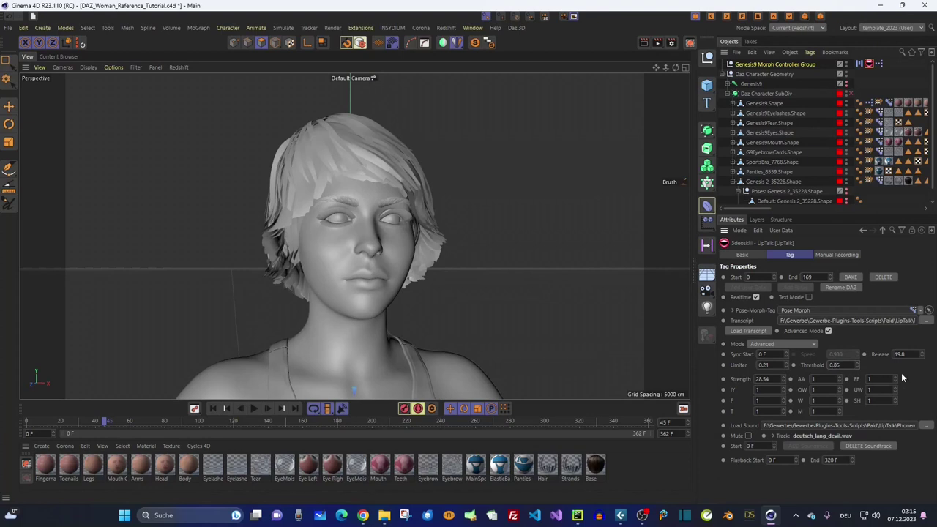
drag(106, 422, 28, 422)
click(253, 409)
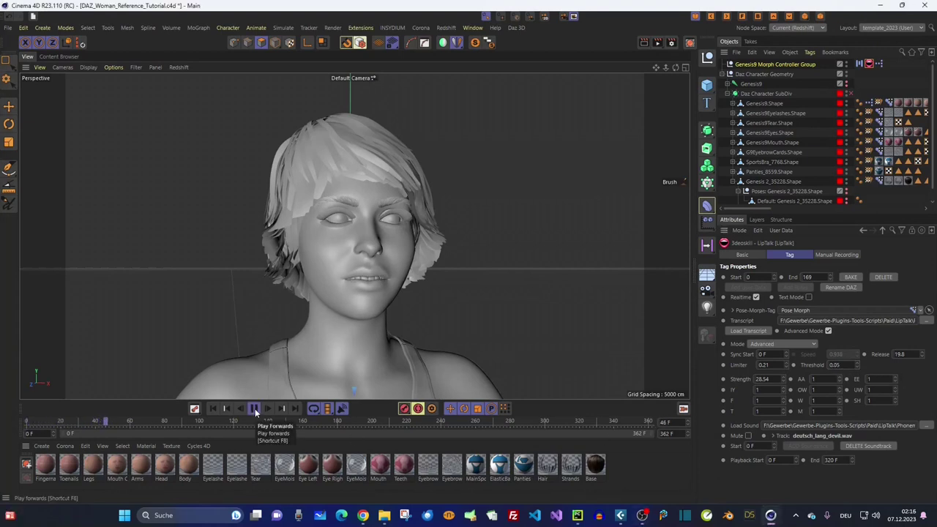
click(255, 408)
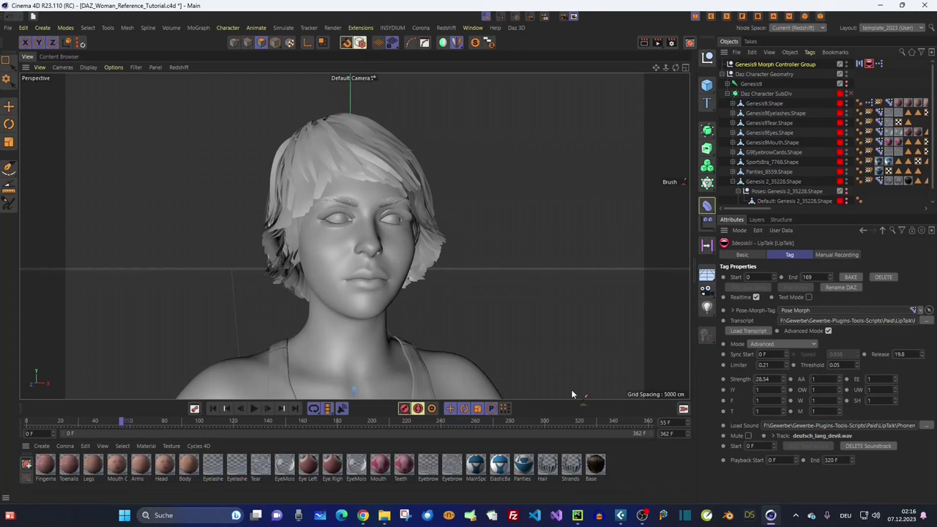
Step: Continue the preview, then replay the section around frame 245
click(255, 408)
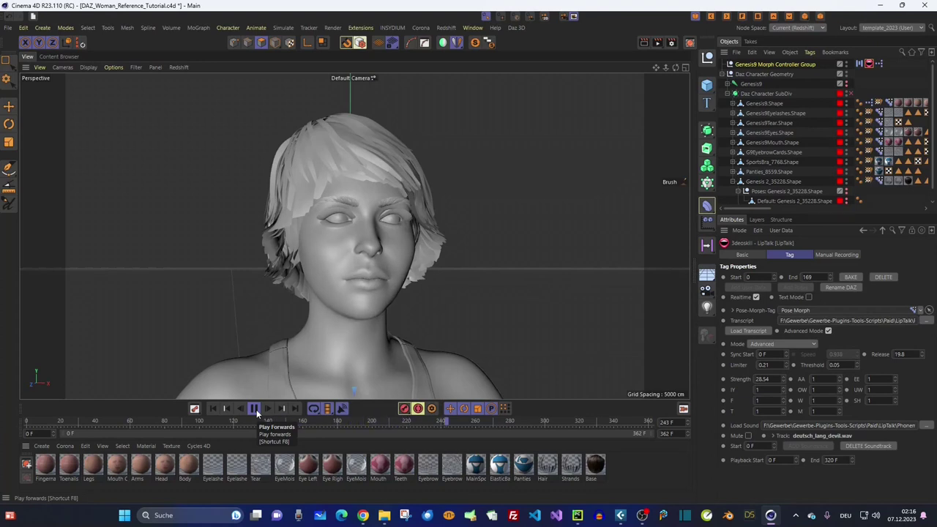
click(253, 408)
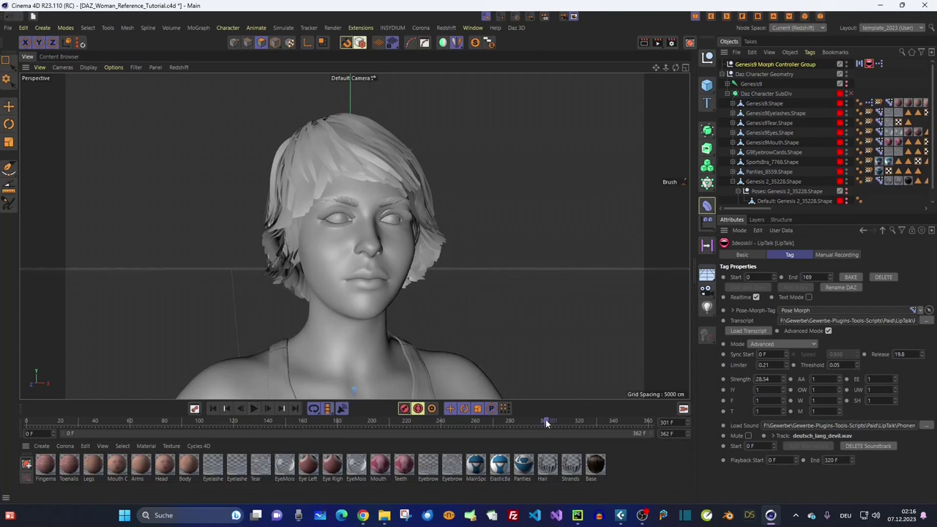
drag(488, 422, 450, 424)
key(F8)
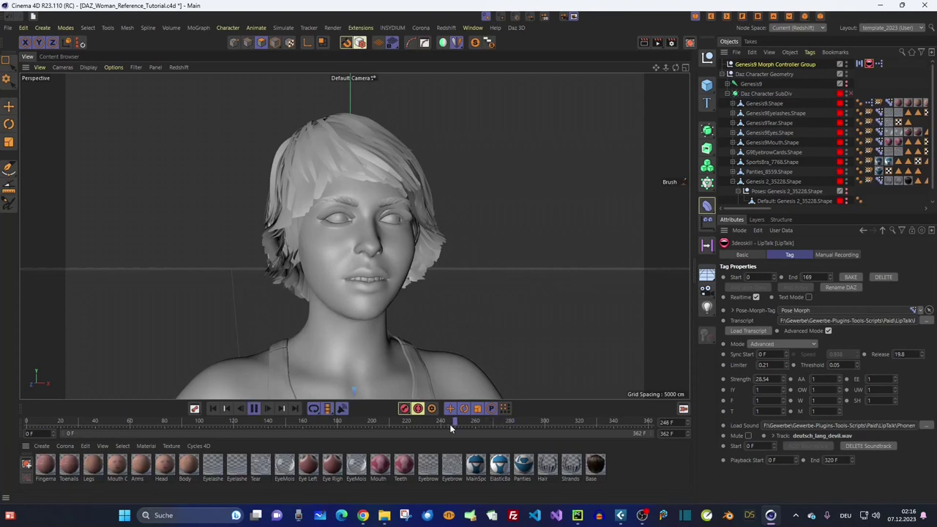
key(F8)
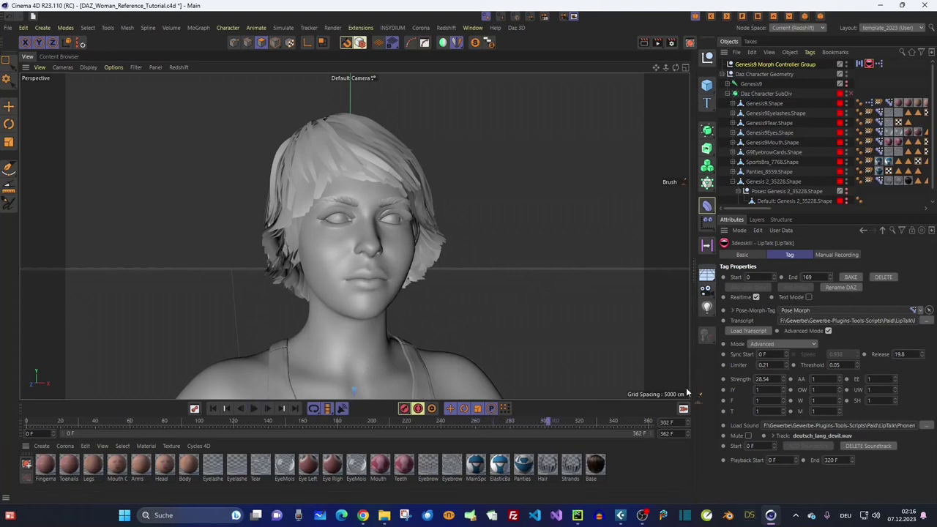
Step: Lower the Release to 16.7 and replay the lip-sync from about frame 185
click(922, 357)
click(346, 419)
key(F8)
Step: Replay the lip-sync from frame 0, then again from frame 173
click(213, 407)
click(253, 408)
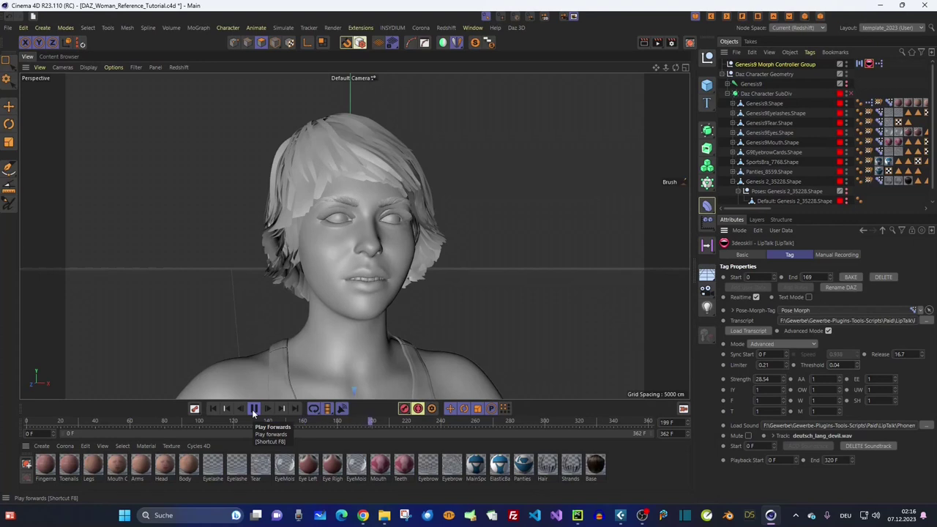
click(254, 408)
click(325, 423)
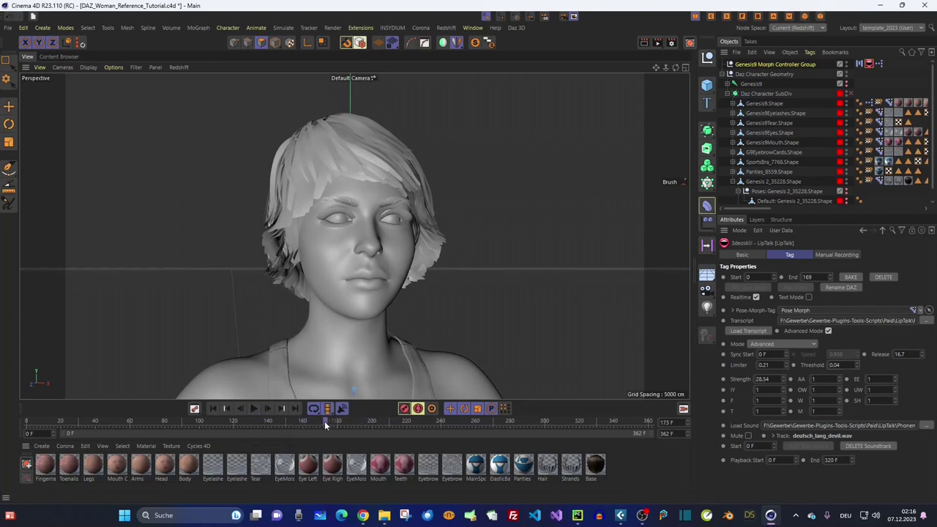
click(254, 409)
click(254, 408)
Step: Replay from about frame 160 to 296, return to frame 0, and check the playback-rate choices
click(260, 414)
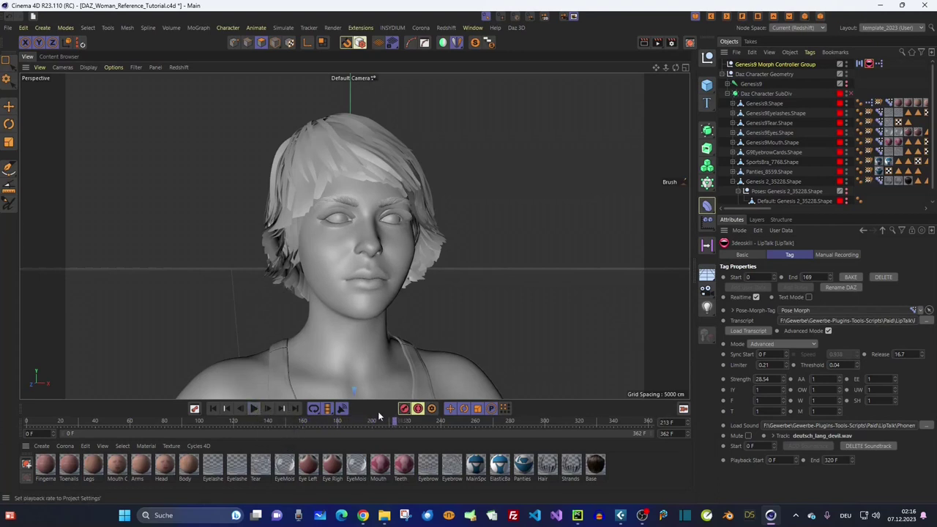
click(254, 409)
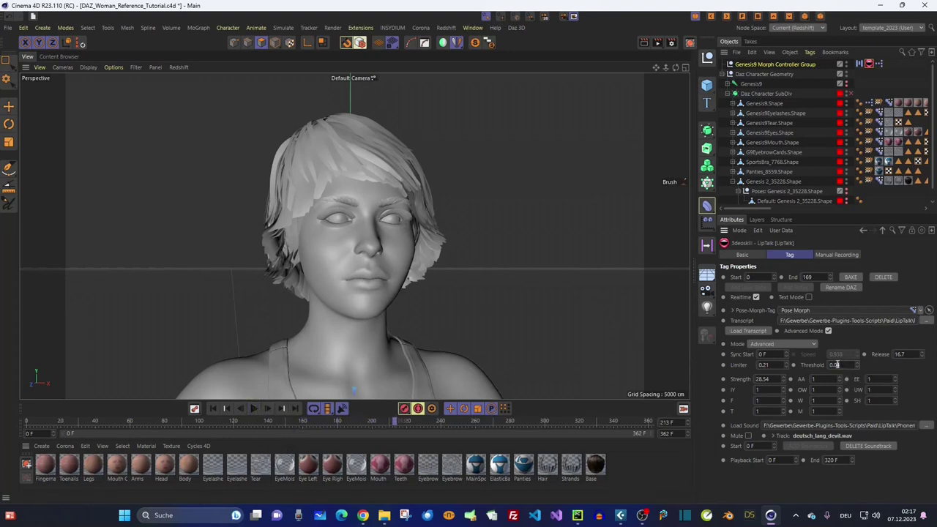
click(302, 421)
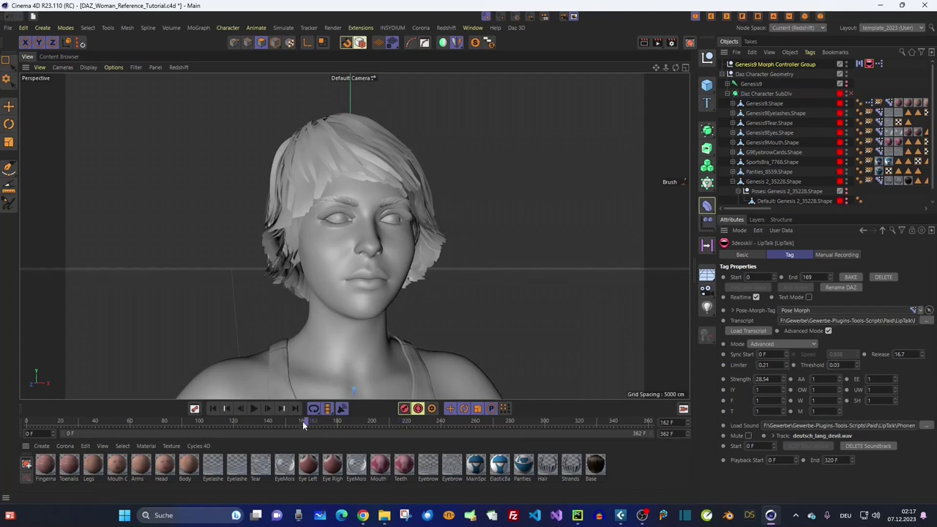
click(254, 411)
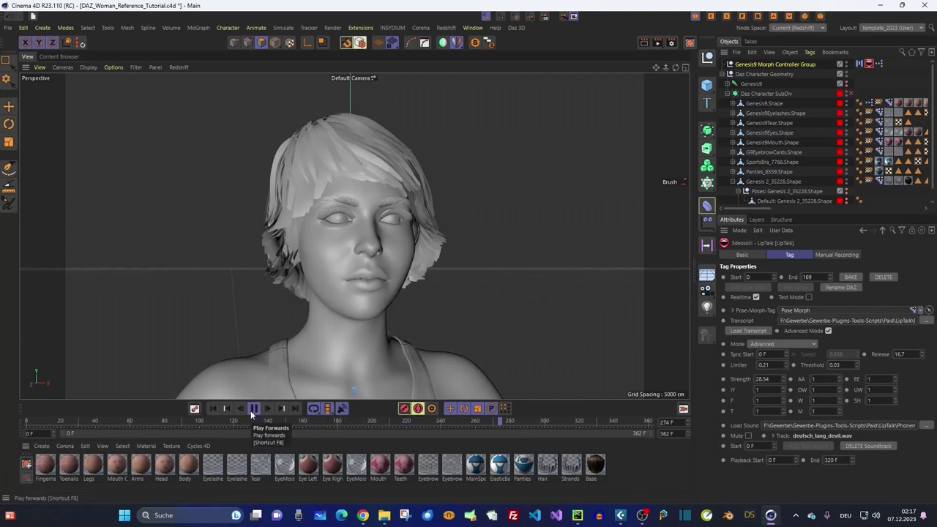
click(253, 412)
click(212, 408)
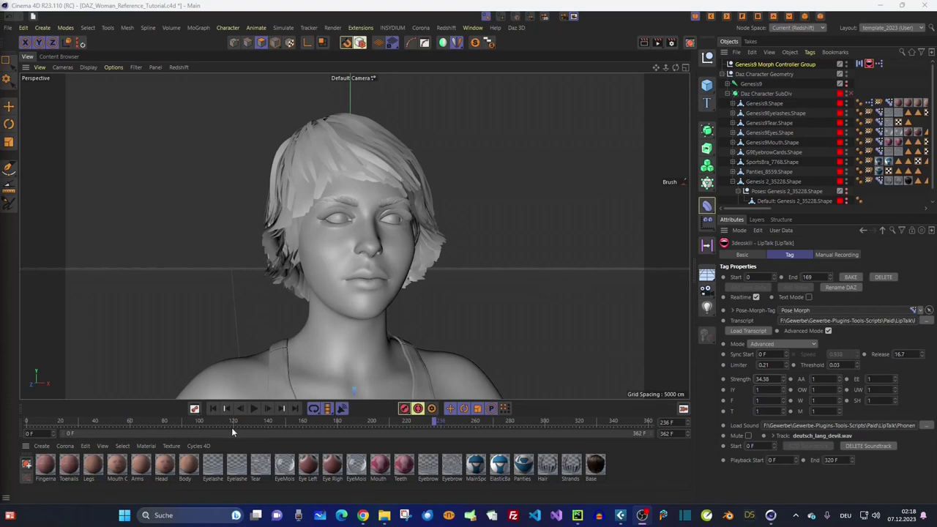
click(329, 410)
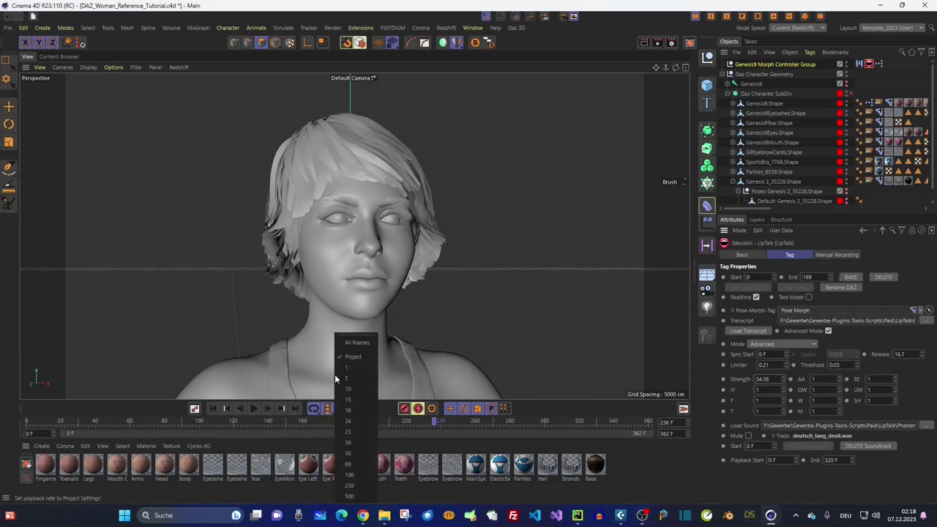
click(141, 405)
Step: Render a Make Preview movie of the head, watch it in the Picture Viewer, then close it
click(658, 42)
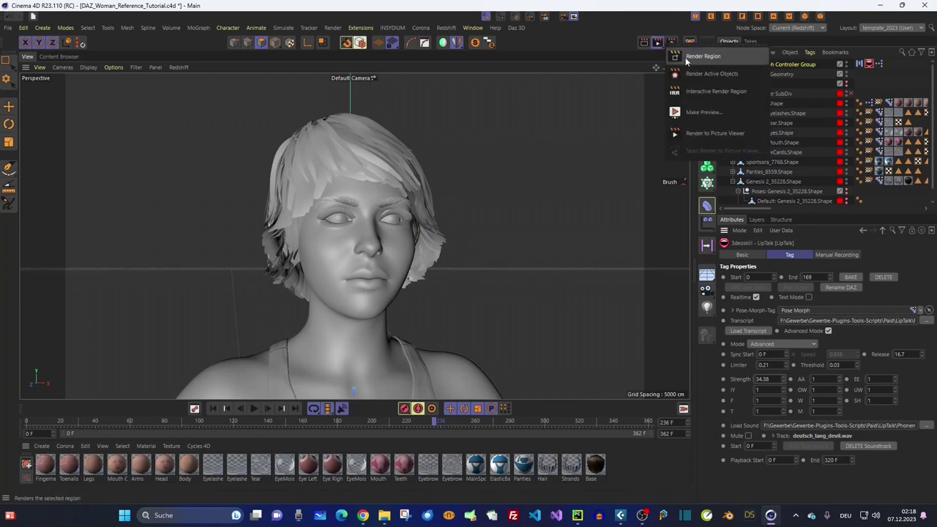
click(709, 113)
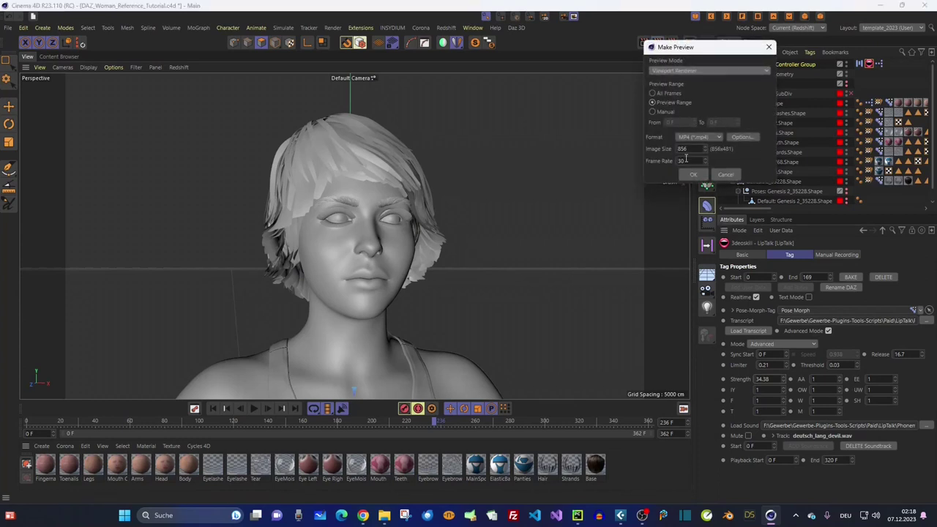
click(701, 178)
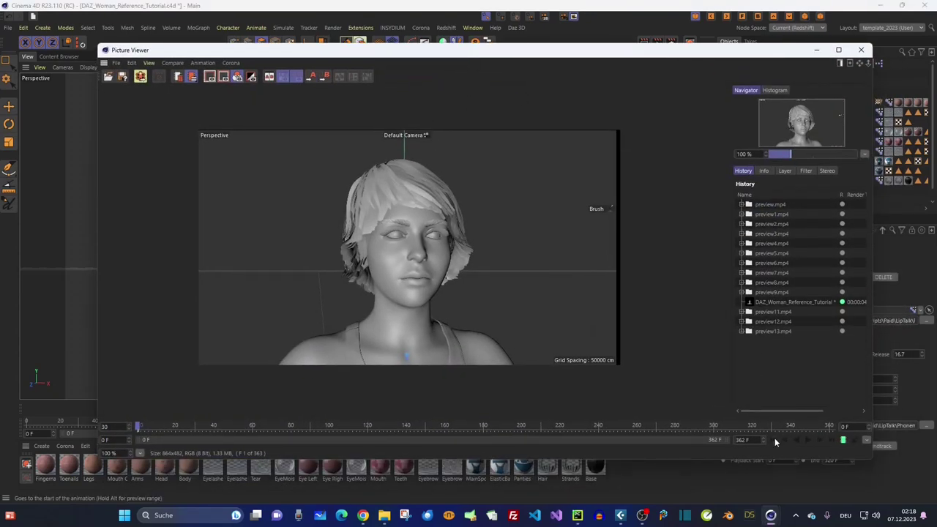
click(805, 440)
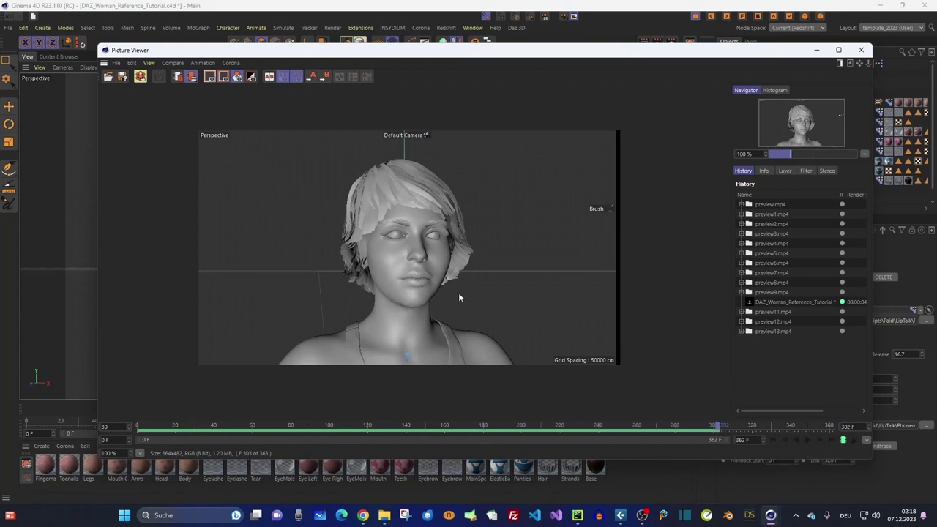
click(860, 50)
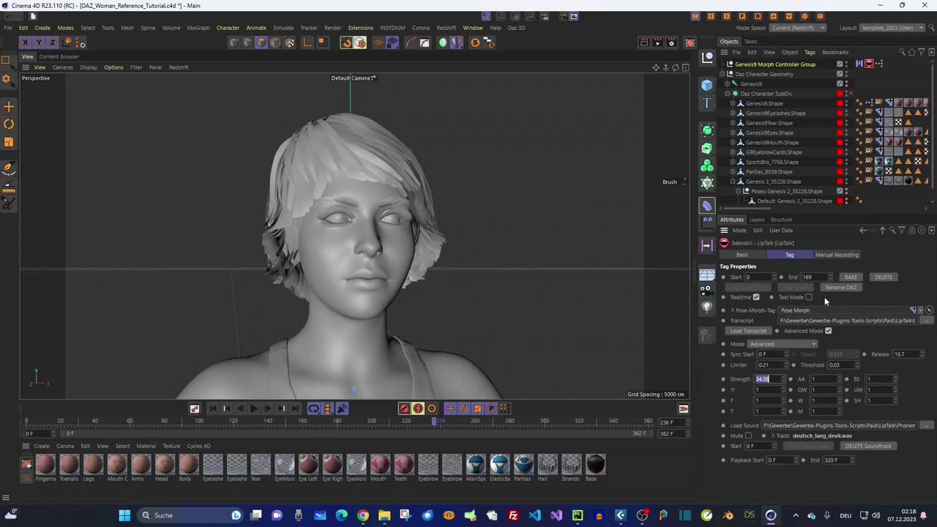
Step: Show the Pose Morph tag's viseme sliders and scrub from frame 0 to about 24 to watch IY
click(829, 253)
click(803, 255)
click(888, 104)
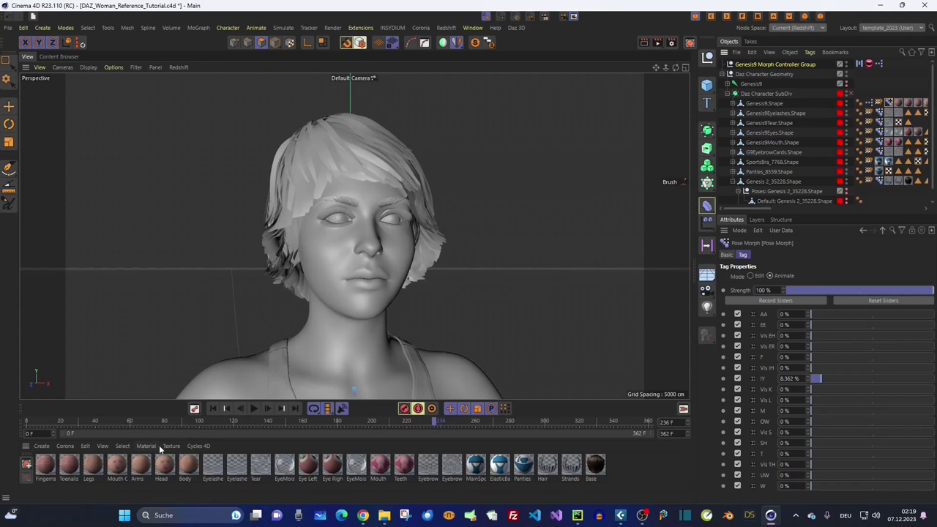
click(31, 421)
drag(29, 423, 49, 424)
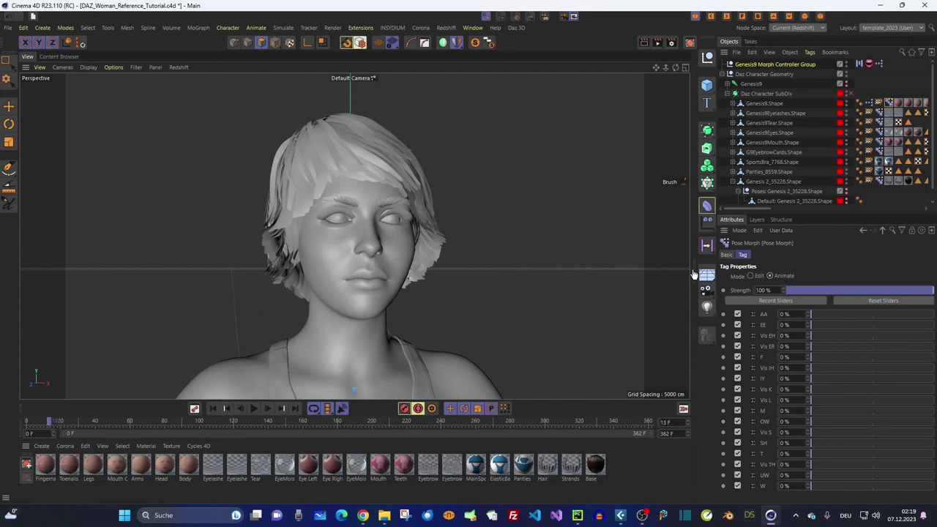
Step: Browse the Attributes Mode menu and its user data options without changing anything
click(739, 230)
mouse_move(781, 229)
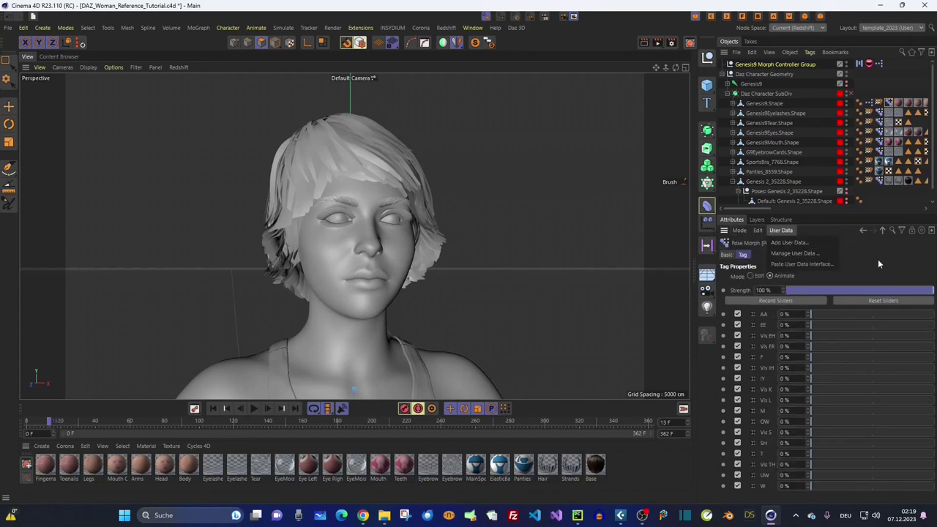
click(877, 260)
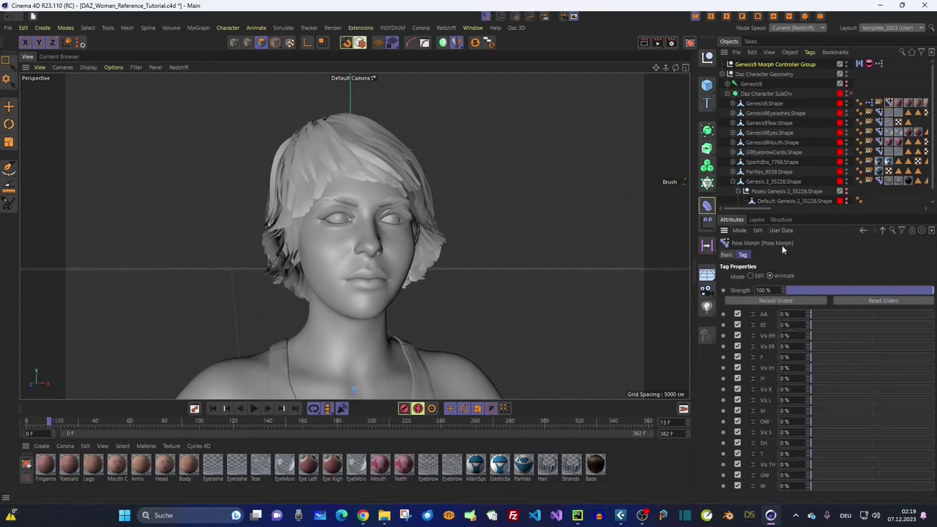
click(739, 230)
click(871, 261)
click(738, 229)
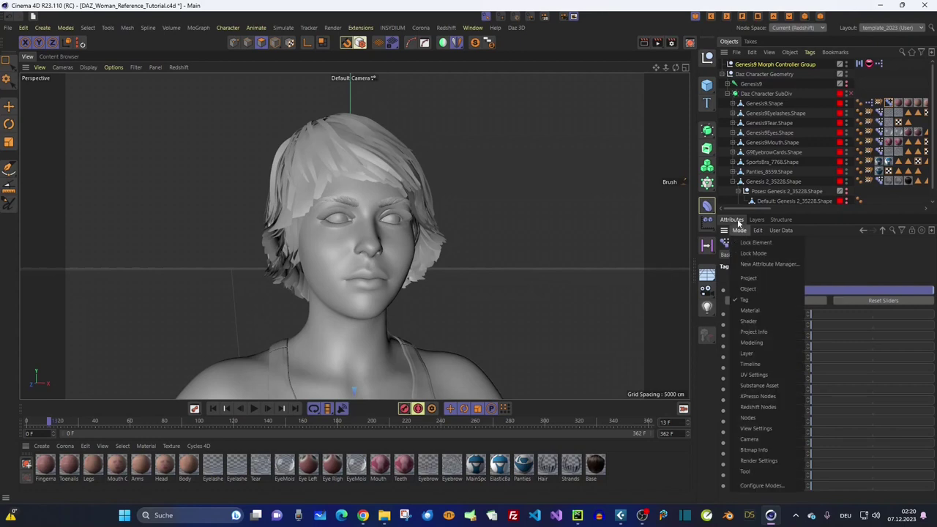
Step: Set the project frame rate to 25 FPS and play the animation from frame 5
click(748, 277)
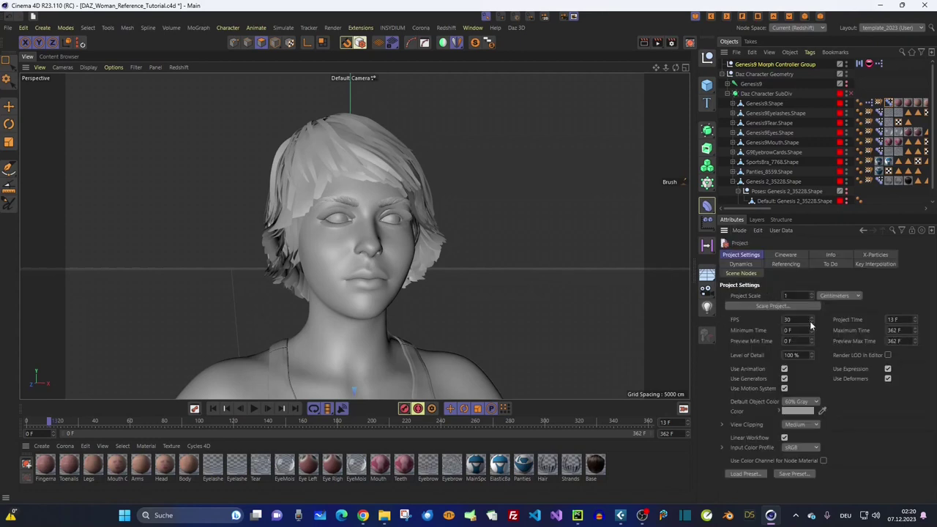
double_click(786, 320)
text(25)
key(Return)
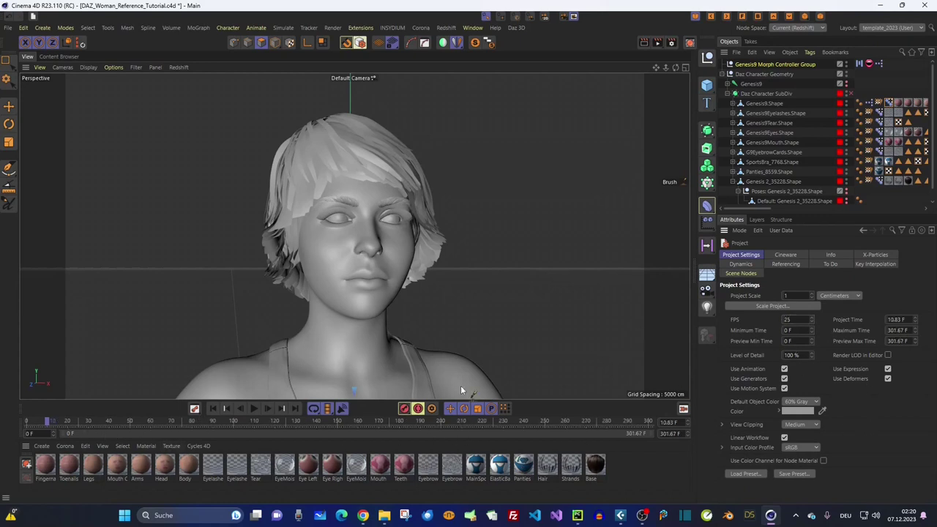
drag(48, 423, 29, 425)
click(255, 409)
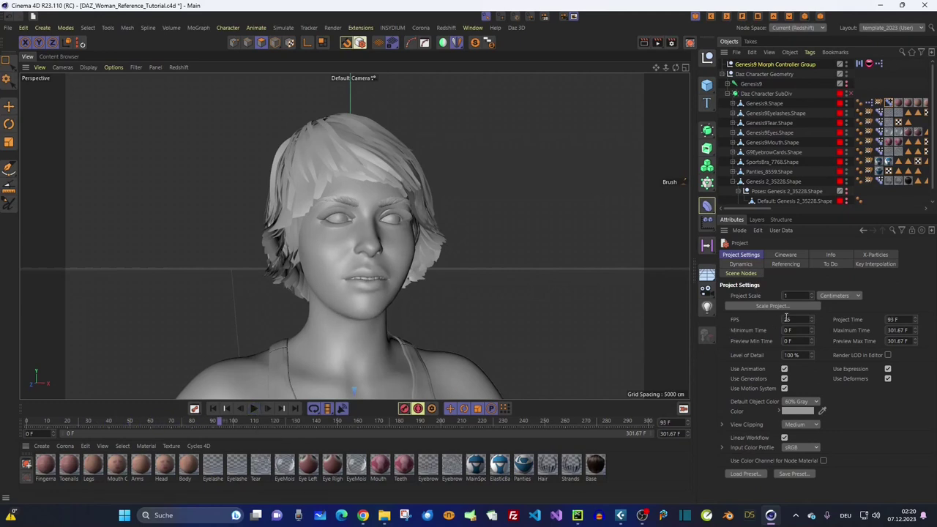
Step: Raise the frame rate to 55 FPS with the spinner and play it back
drag(813, 318, 812, 289)
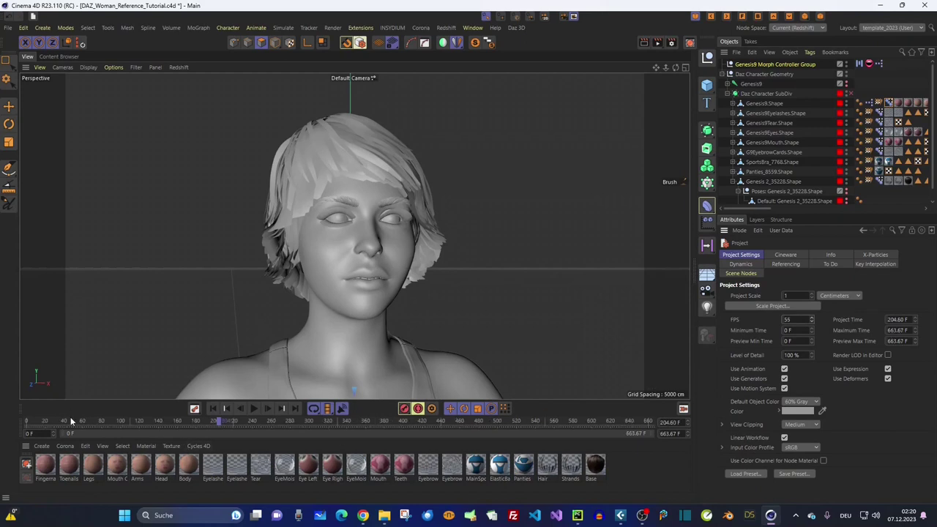
click(20, 421)
click(253, 409)
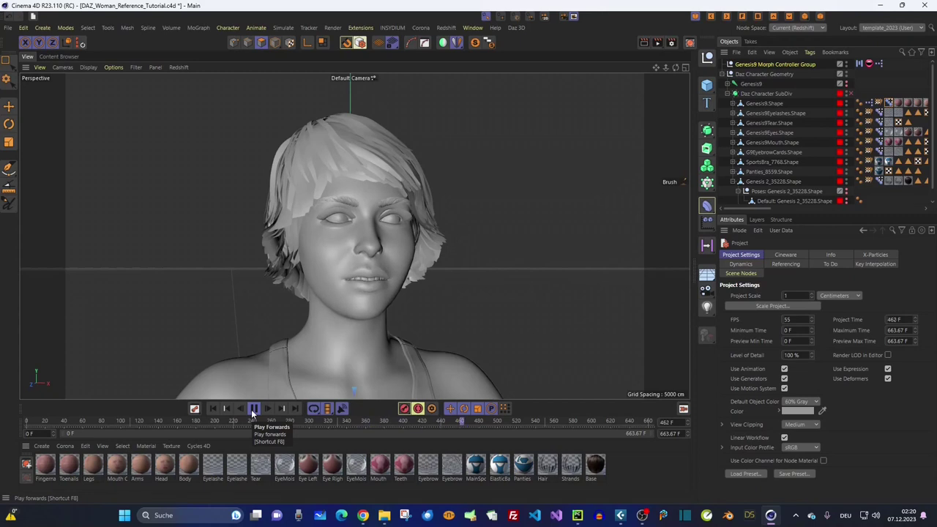
click(253, 409)
click(869, 64)
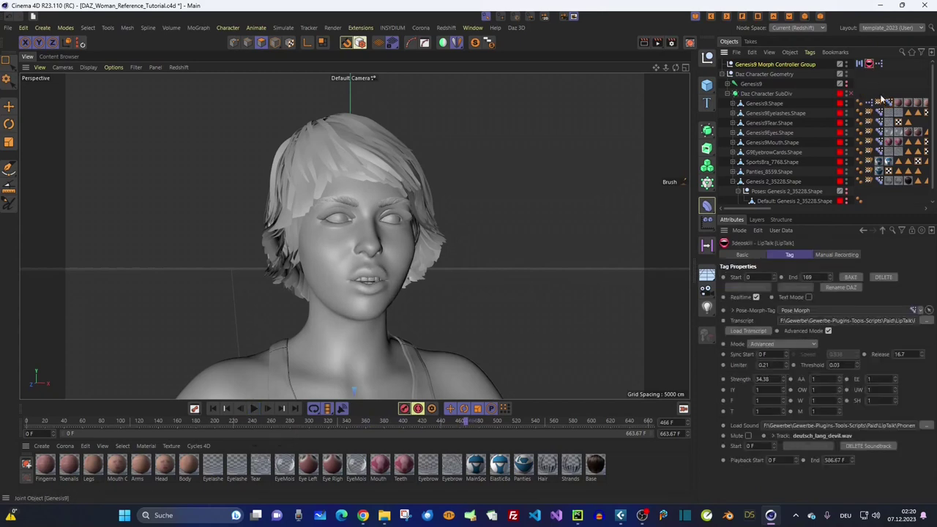
drag(921, 354, 921, 350)
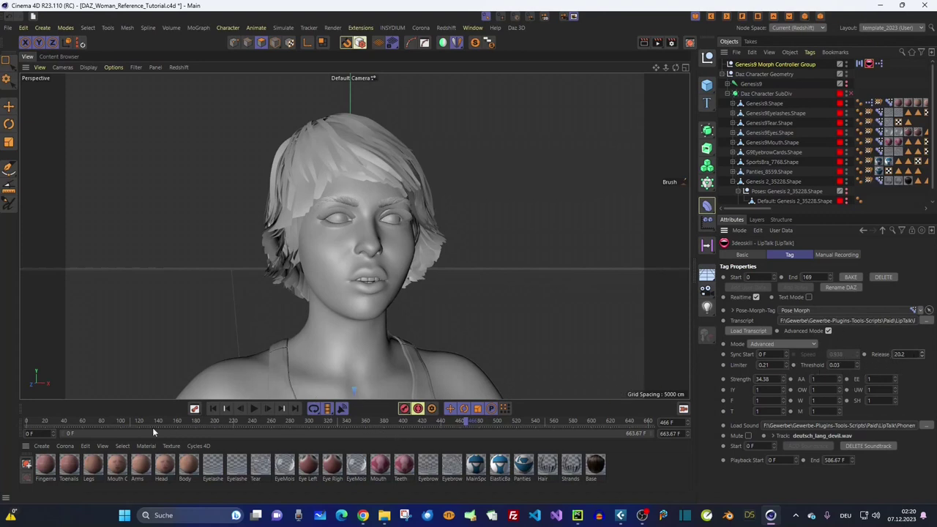
click(27, 420)
click(253, 409)
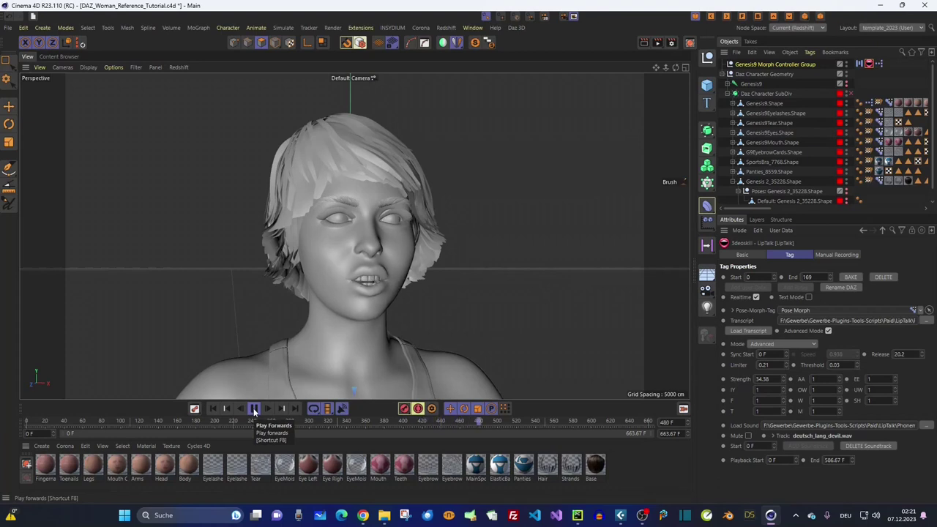
click(254, 408)
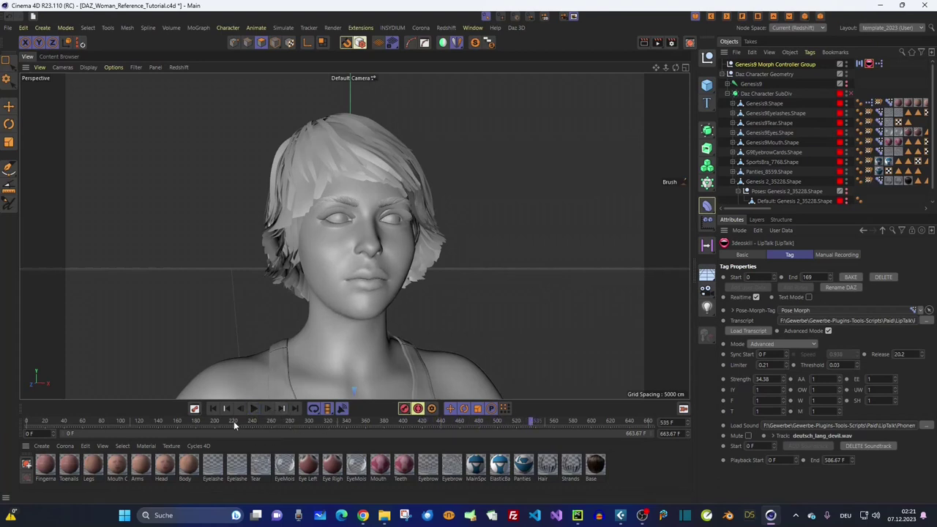
click(327, 409)
click(356, 342)
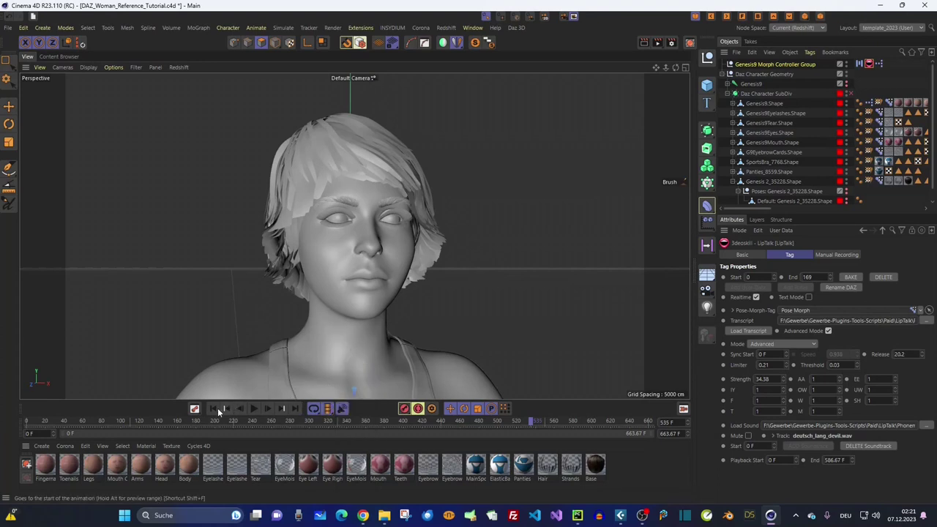
click(254, 409)
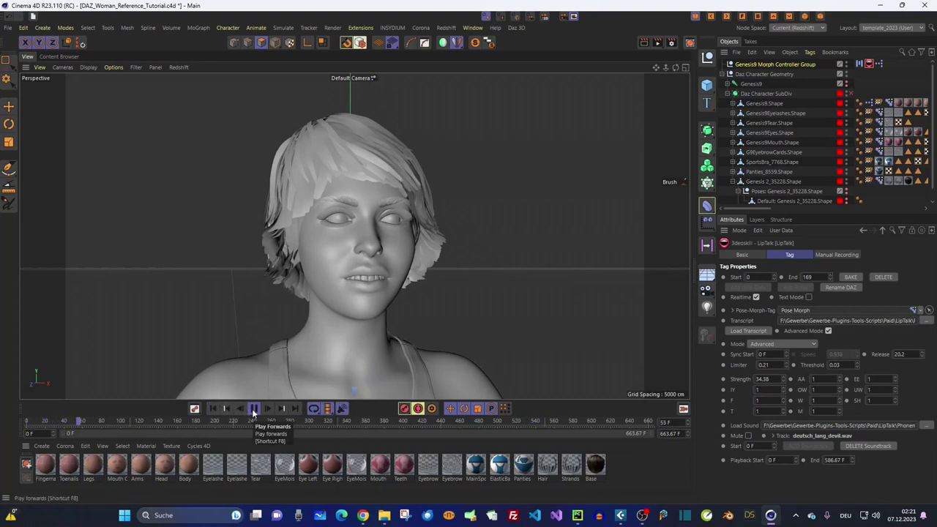
click(254, 408)
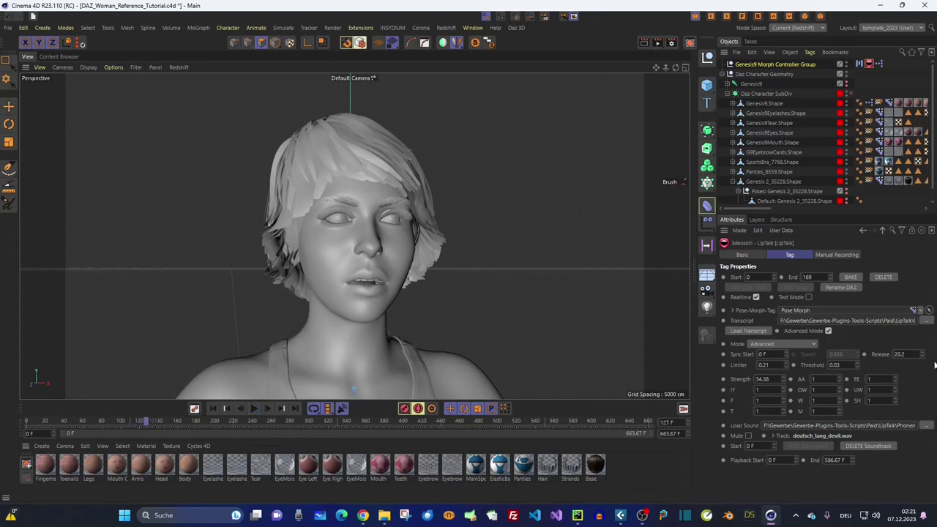
Step: Set the project frame rate to 10 FPS and play the animation to review it
click(743, 229)
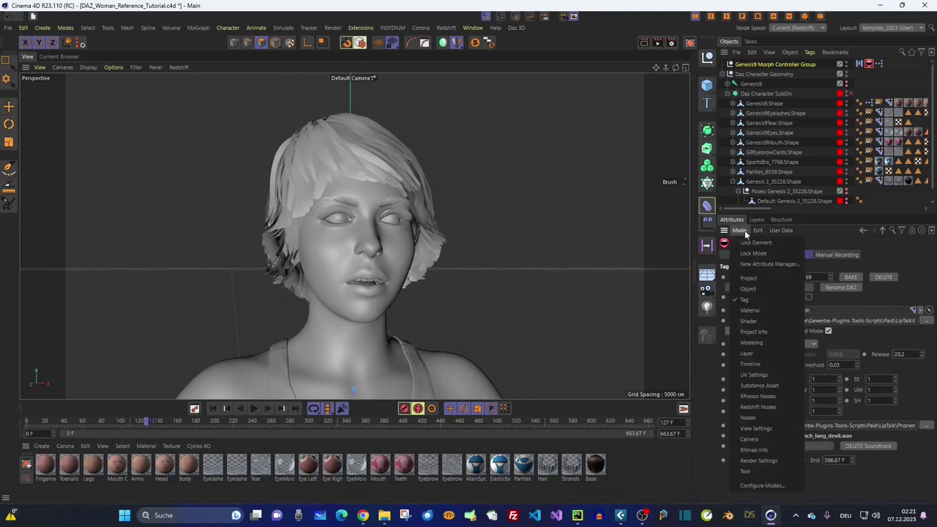
click(750, 278)
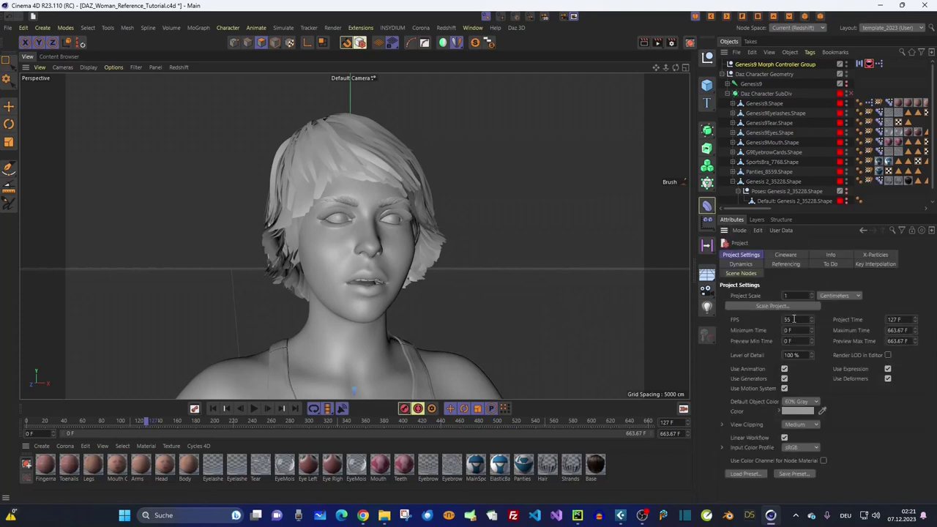
drag(793, 319, 773, 317)
text(10)
key(Return)
click(32, 423)
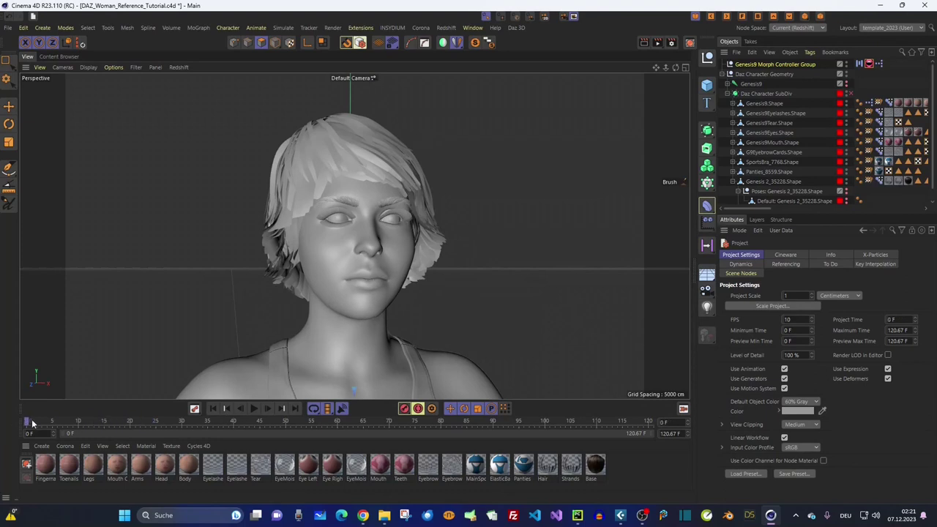
click(253, 407)
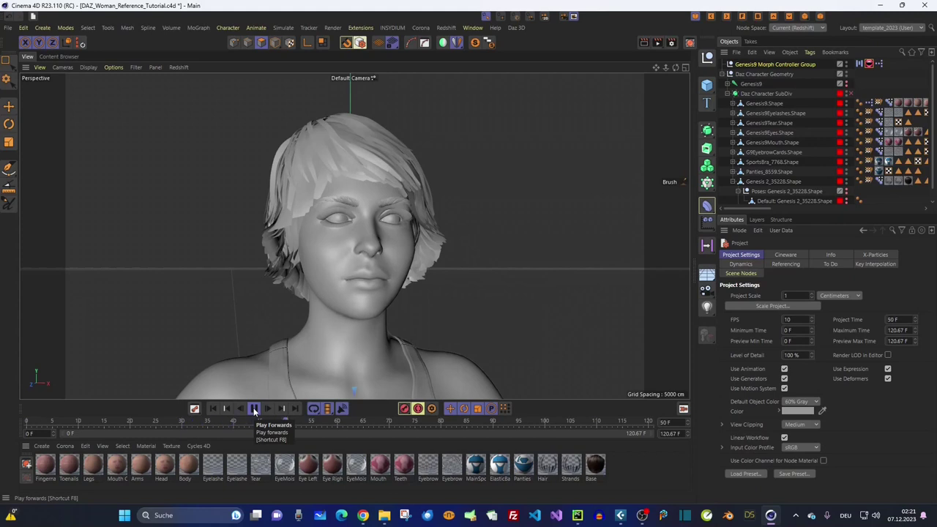
click(253, 409)
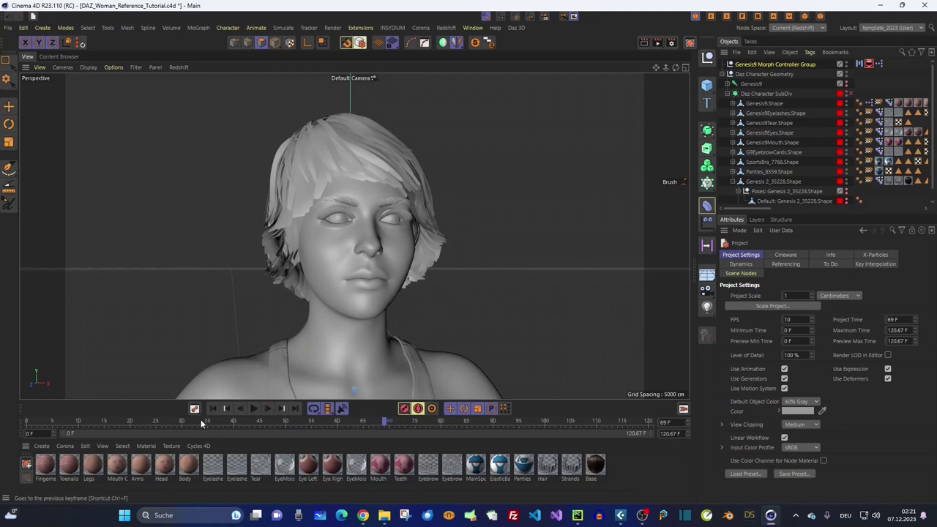
click(82, 420)
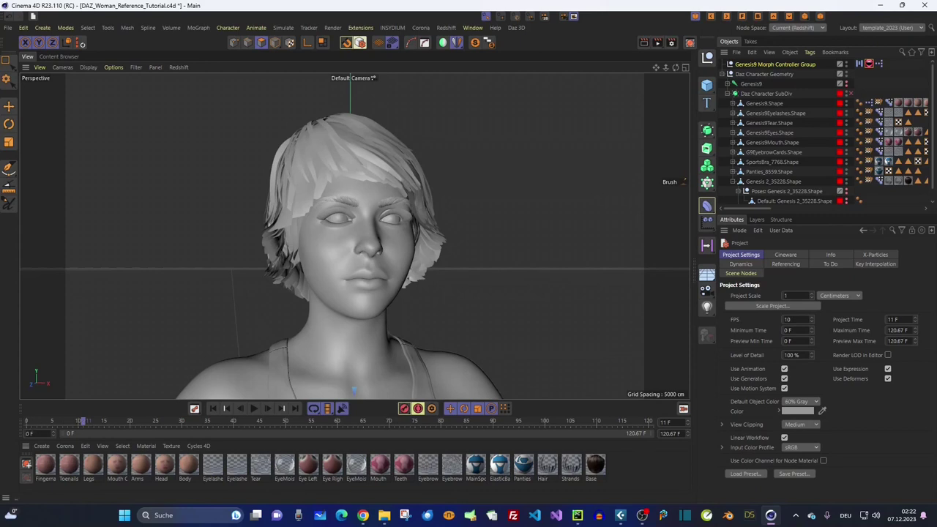
click(641, 515)
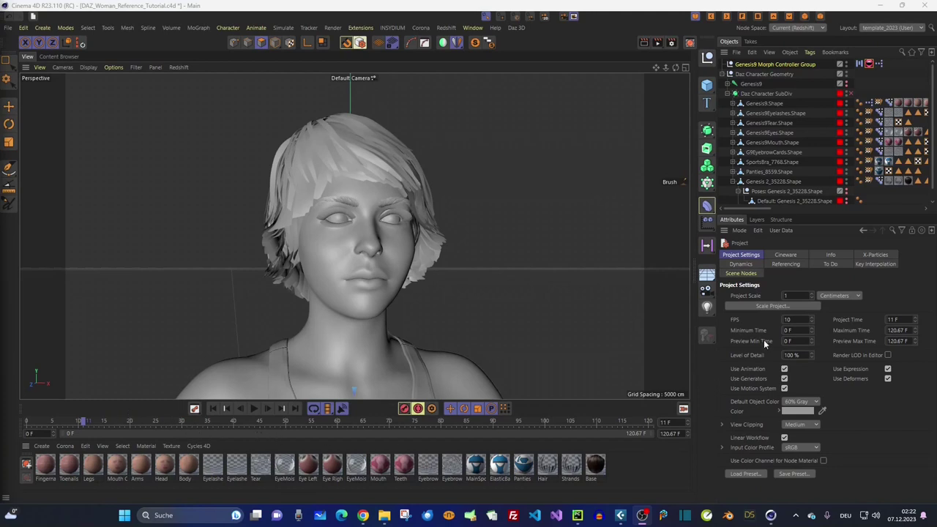
Step: Change the frame rate to 15 FPS, play it from the start, then reselect the LipTalk tag
click(778, 320)
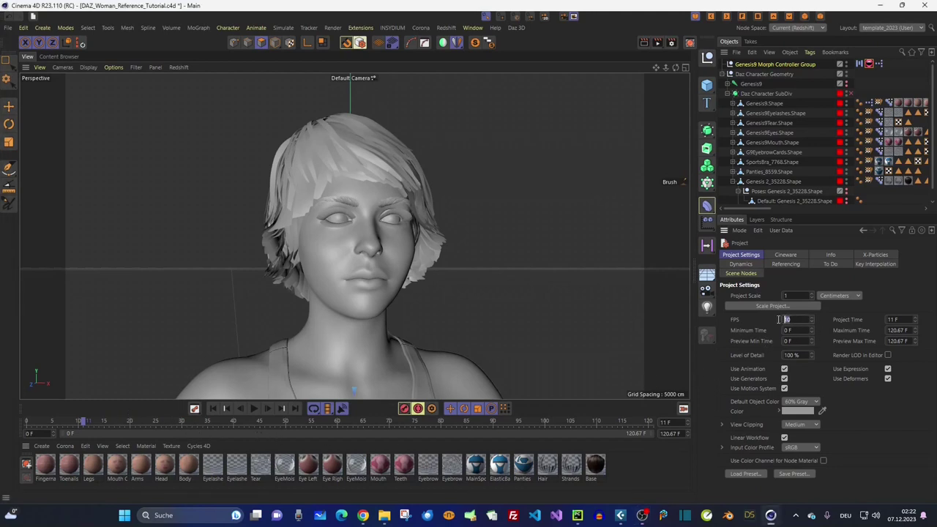
text(15)
key(Return)
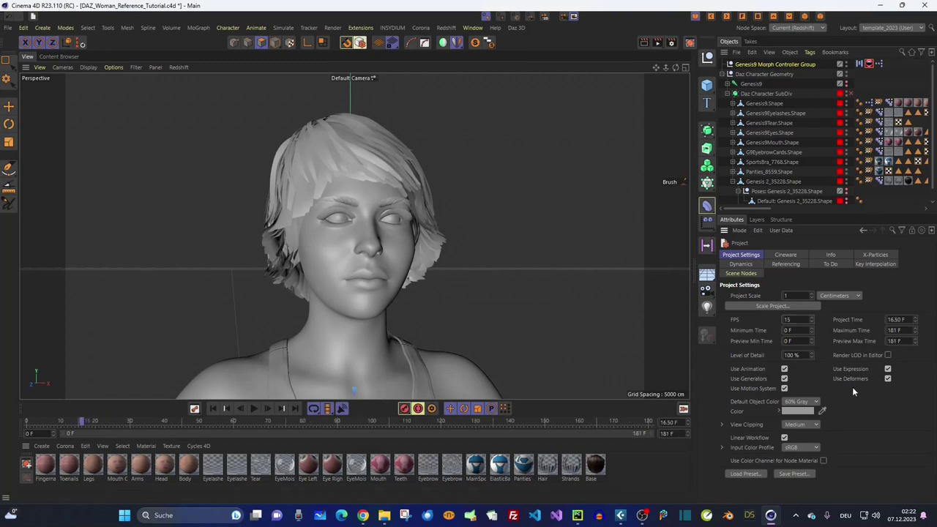
drag(85, 422, 29, 422)
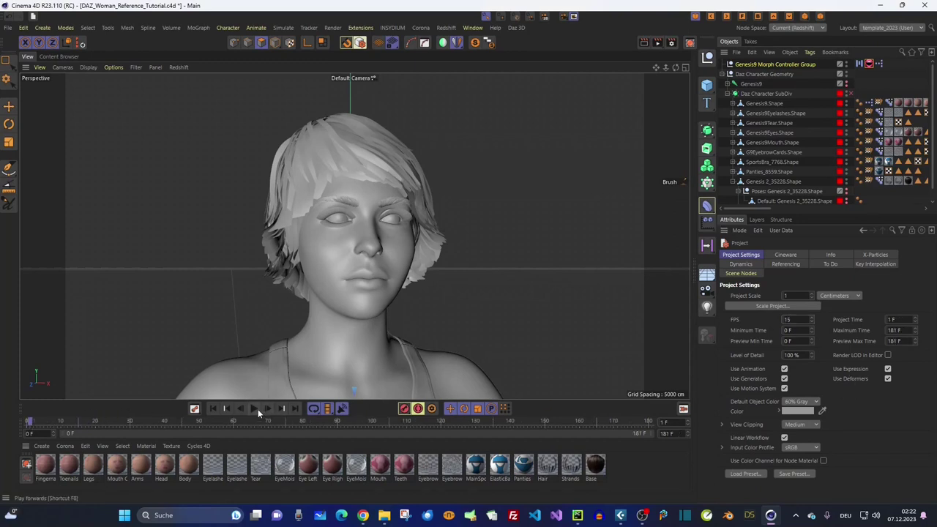
click(256, 408)
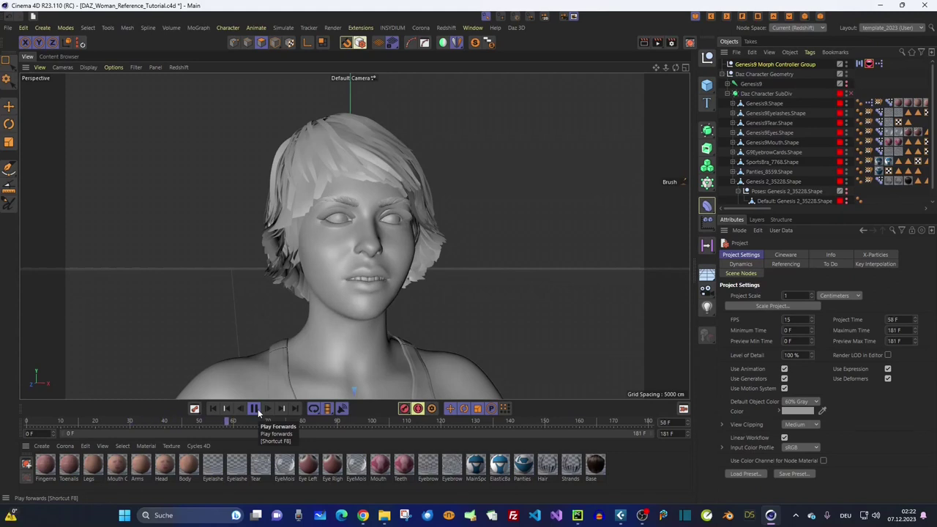
click(253, 408)
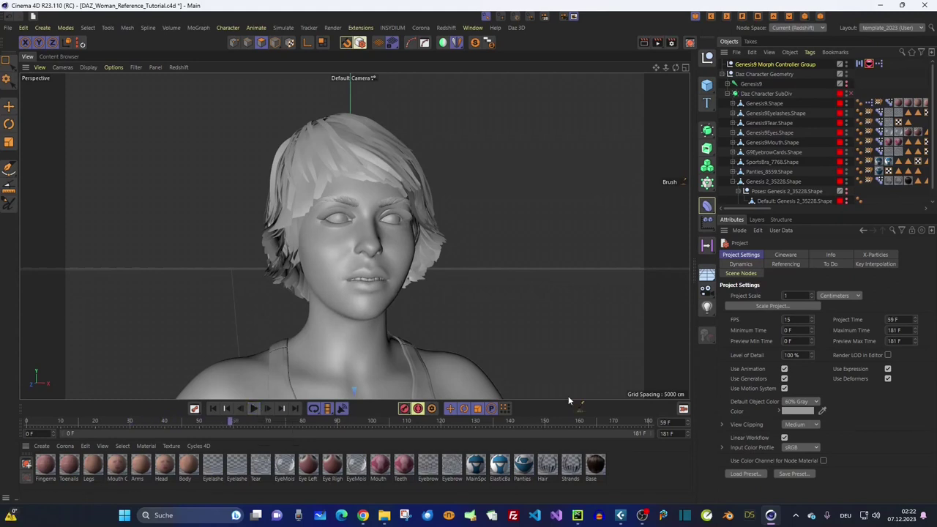
click(797, 63)
click(868, 64)
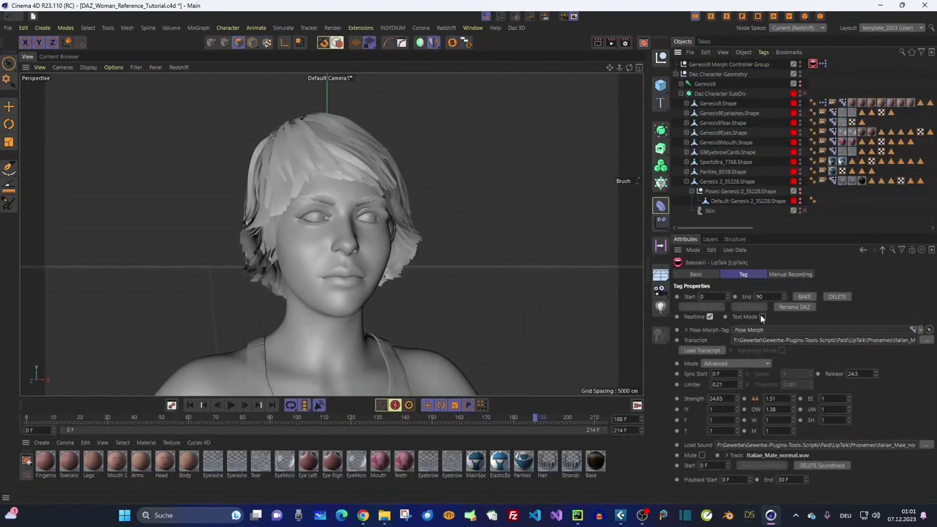
Step: Raise the LipTalk Playback End to 190 F, check the mouth at frame 65, then show Manual Recording
click(784, 275)
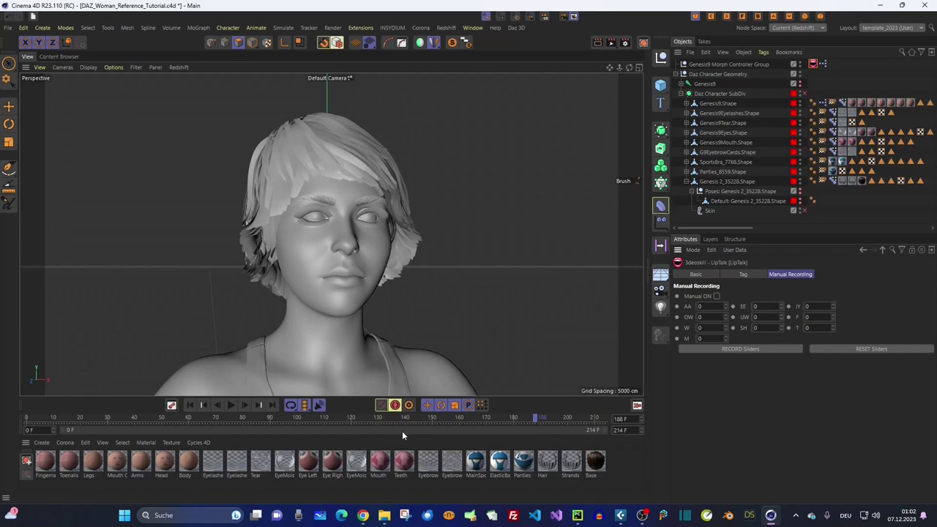
drag(445, 417, 170, 418)
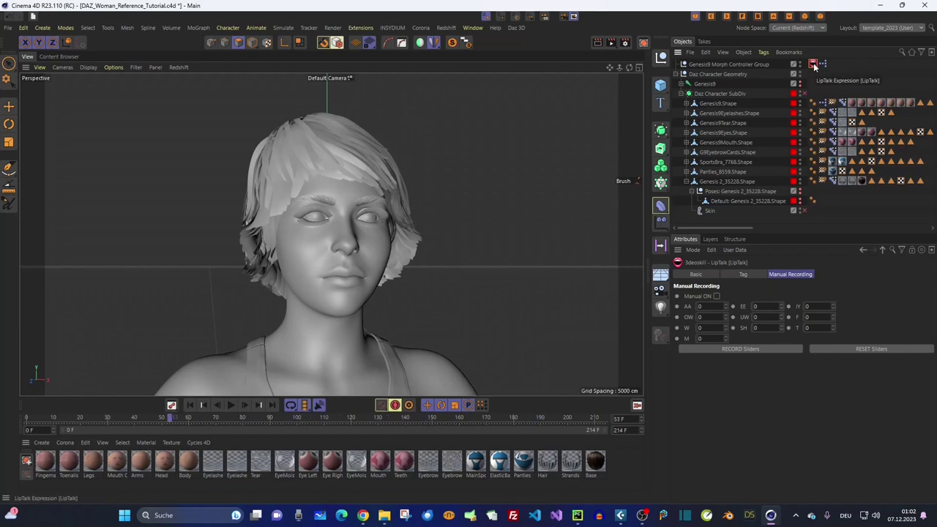
click(749, 274)
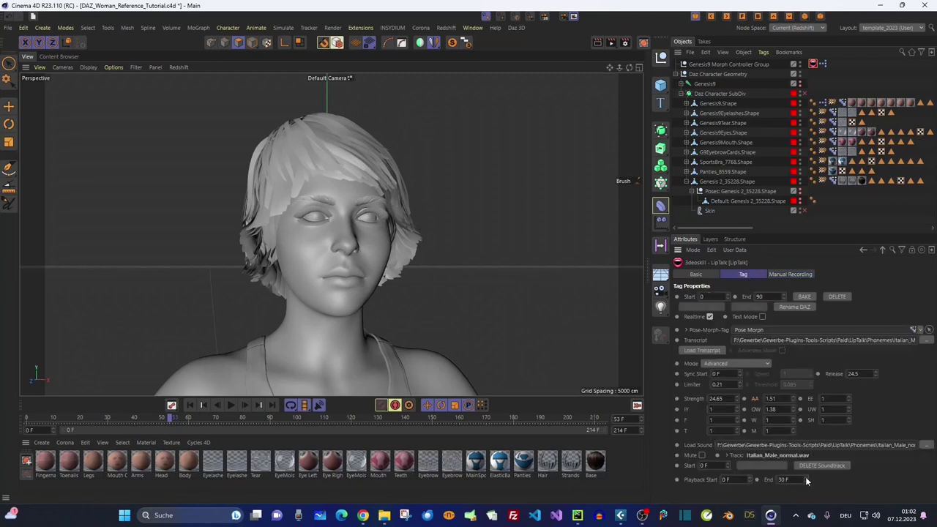
mouse_move(805, 479)
mouse_down()
mouse_move(805, 468)
mouse_move(805, 477)
mouse_up()
drag(161, 418, 203, 418)
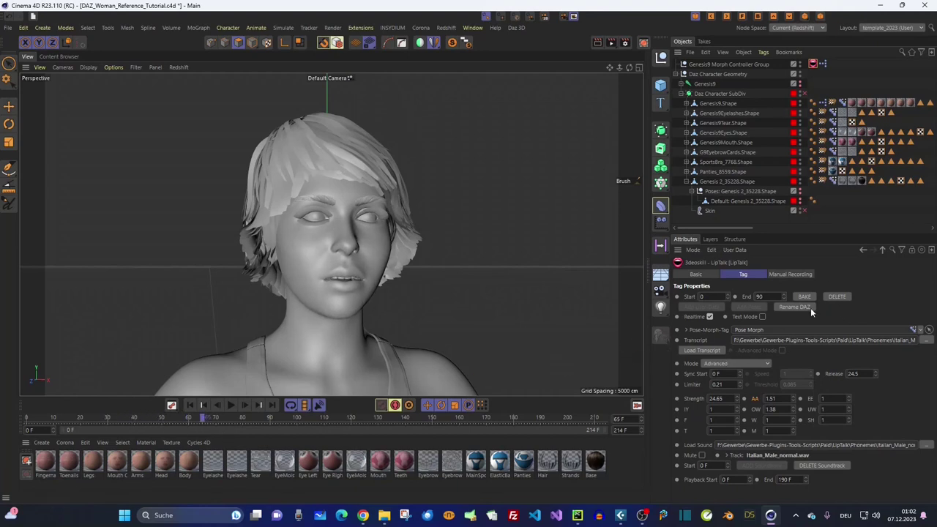
click(789, 274)
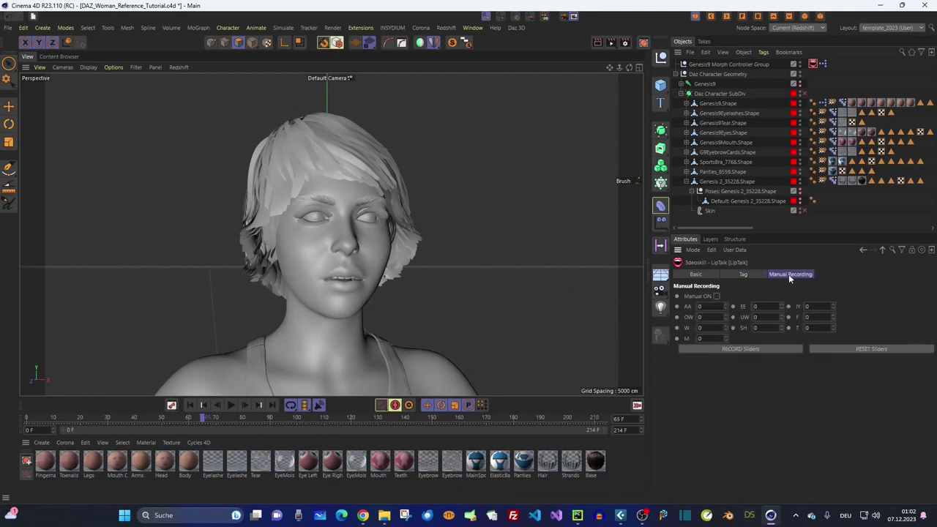
Step: Try Manual ON with the AA slider to open the mouth, then switch it off
click(716, 295)
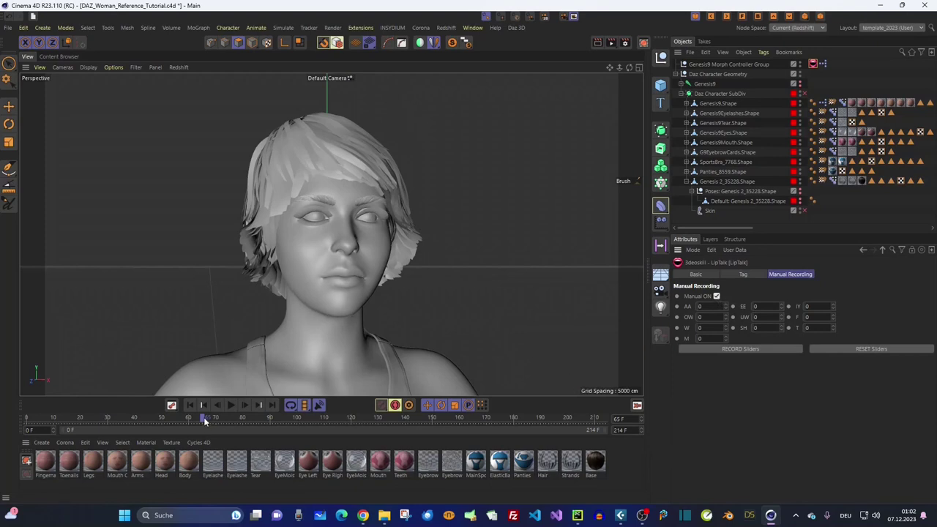
drag(204, 417, 223, 417)
mouse_move(726, 306)
mouse_down()
mouse_move(747, 302)
mouse_move(726, 306)
mouse_up()
drag(188, 416, 185, 415)
click(716, 295)
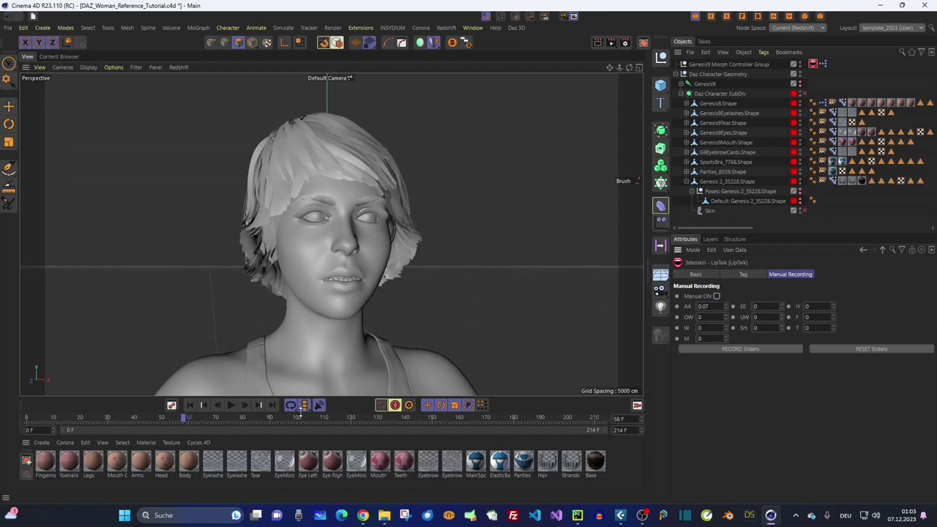
drag(185, 416, 106, 421)
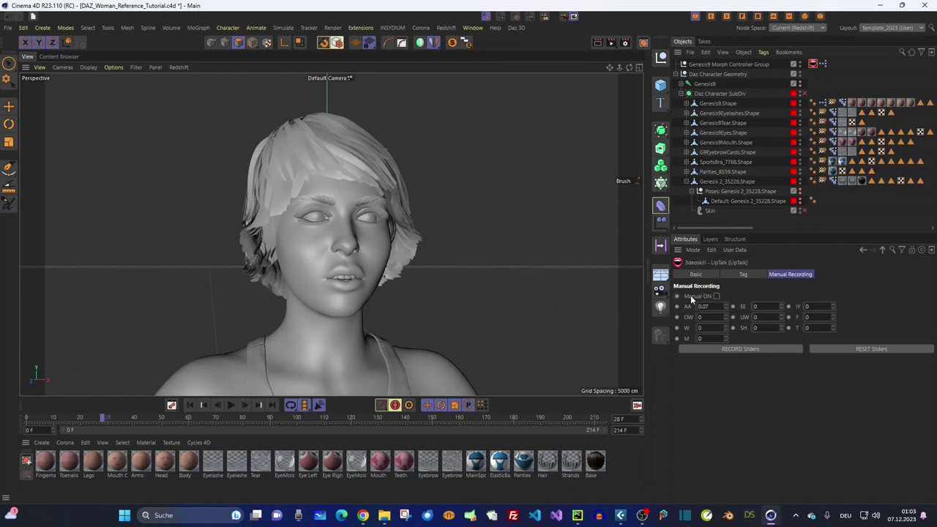
Step: Key Manual ON at frame 3, then raise AA to 1.93 around frame 29 and check the mouth
click(677, 296)
click(106, 418)
click(715, 296)
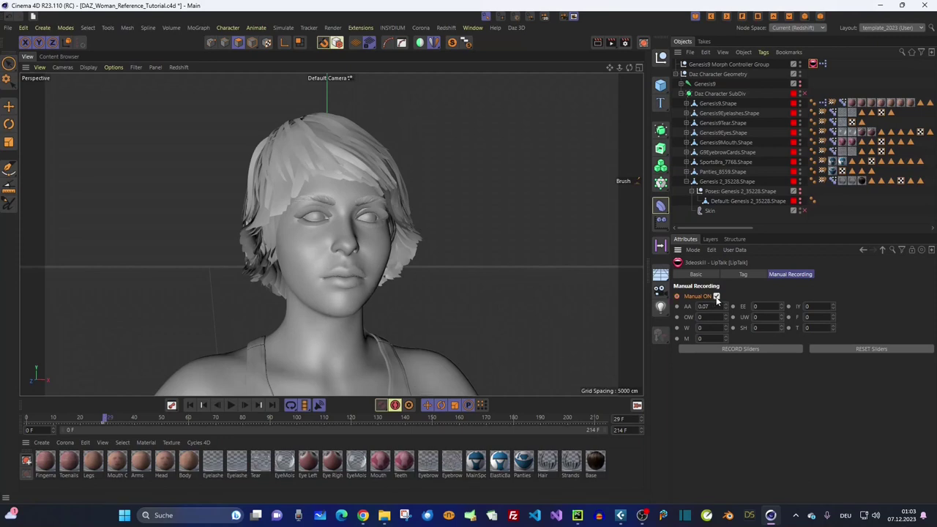
drag(725, 307, 732, 278)
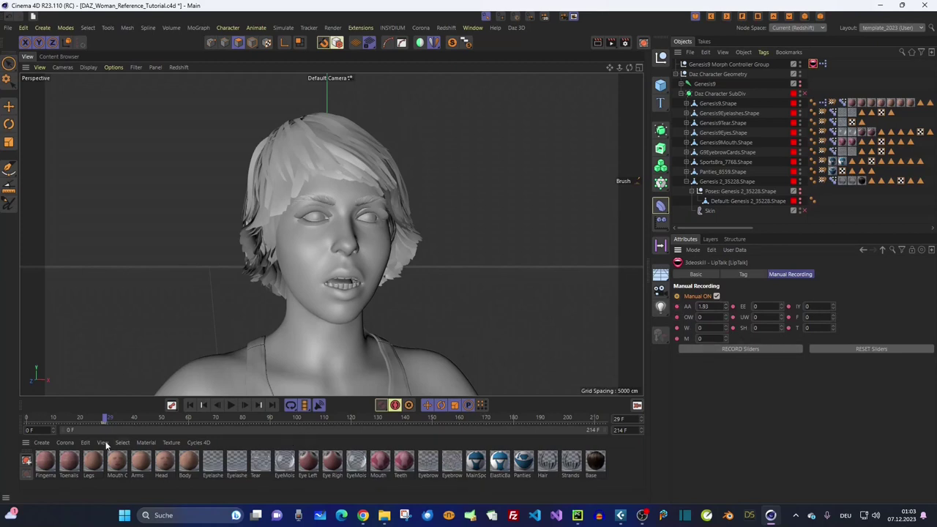
mouse_move(104, 419)
mouse_down()
mouse_move(117, 417)
mouse_move(105, 418)
mouse_up()
Step: With Manual ON enabled, bring AA back to 0 at frame 43 using RESET Sliders
click(716, 295)
drag(104, 418, 143, 419)
drag(725, 308, 699, 310)
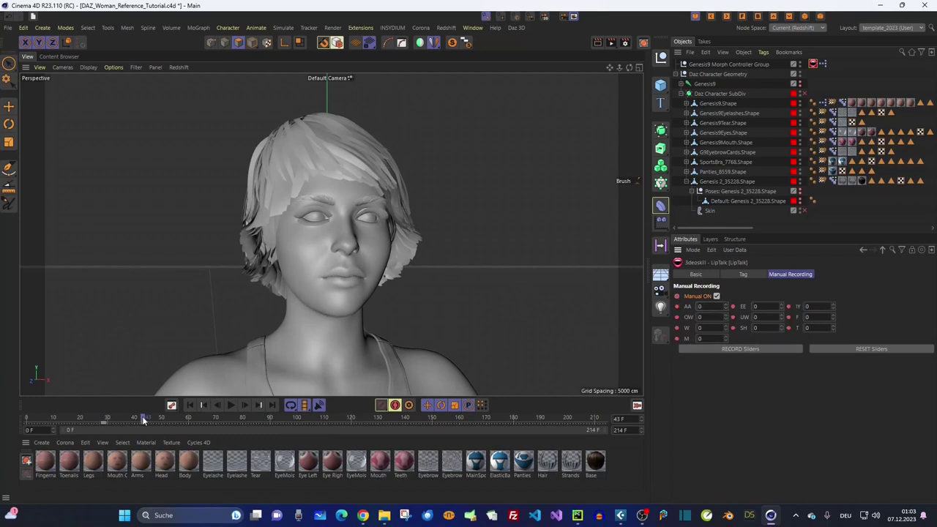
drag(143, 415, 146, 415)
drag(147, 419, 144, 419)
drag(725, 306, 732, 303)
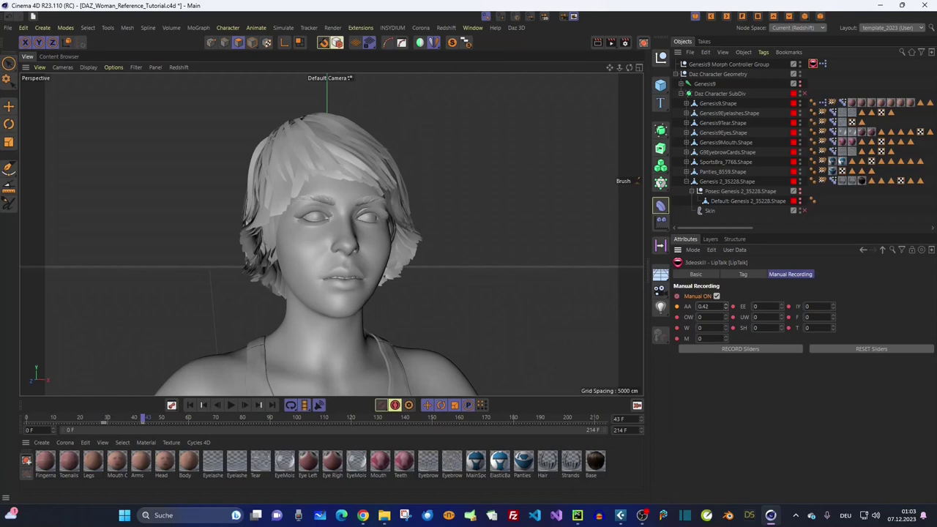
click(862, 350)
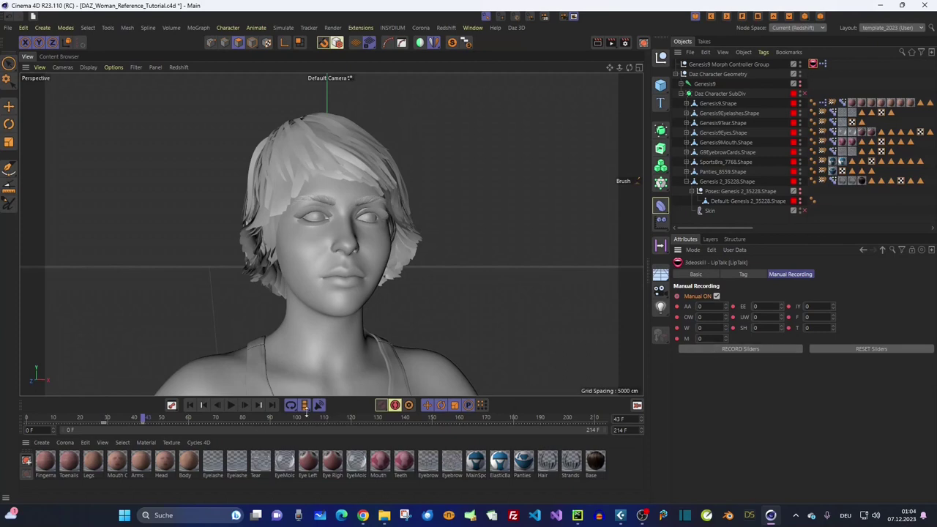
click(149, 419)
Step: Turn Manual ON off and play the lip-sync from frame 16 to review the open-close motion
click(716, 296)
drag(145, 417, 70, 417)
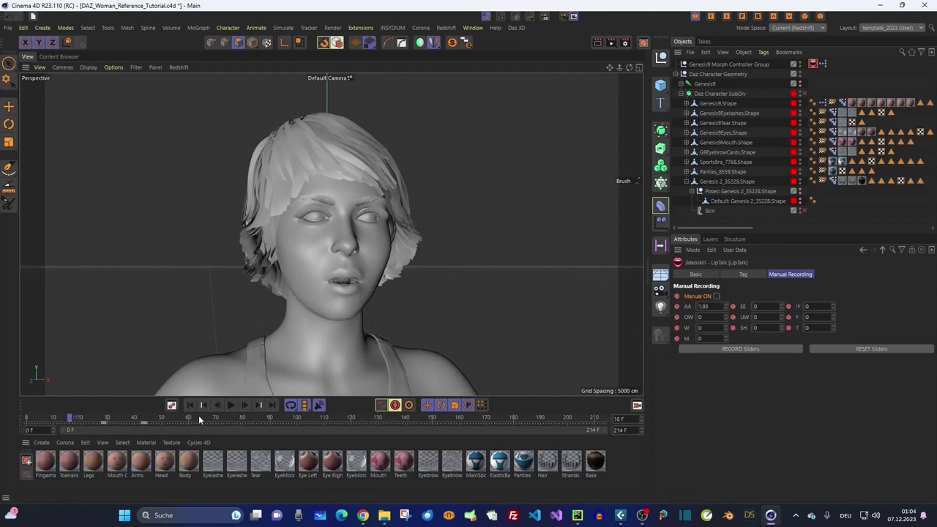
click(229, 404)
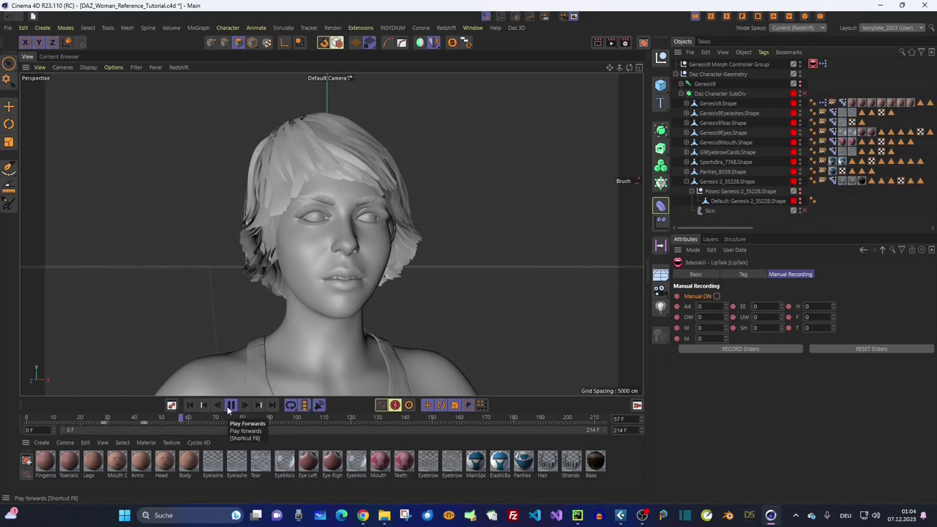
click(230, 406)
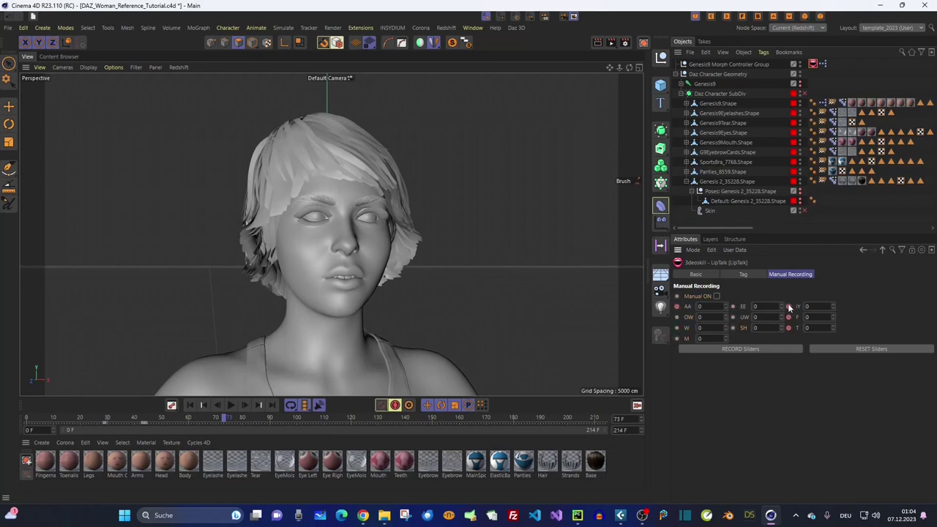
Step: Key the AA viseme, set LipTalk End to 191, and bake the lip-sync onto the Genesis9 visemes
click(677, 306)
drag(206, 420, 30, 417)
click(742, 275)
key(F8)
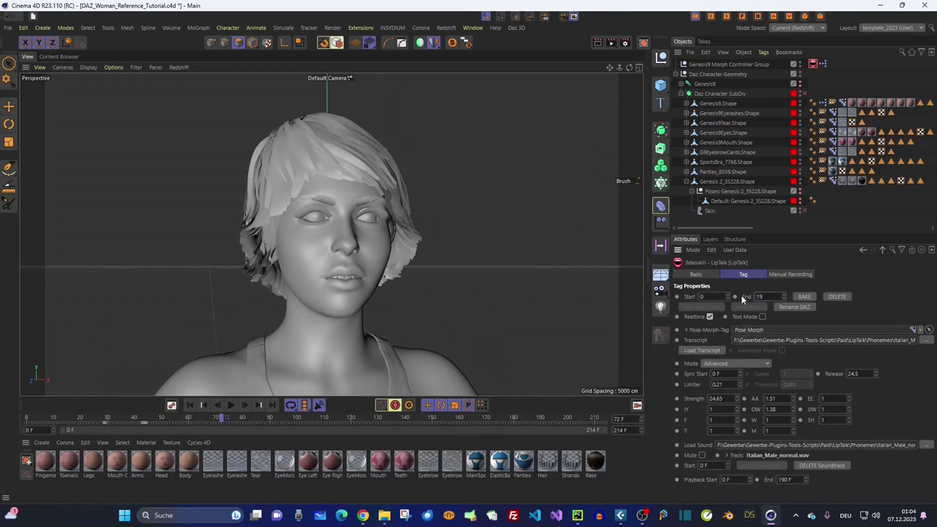
text(1)
drag(220, 421, 271, 421)
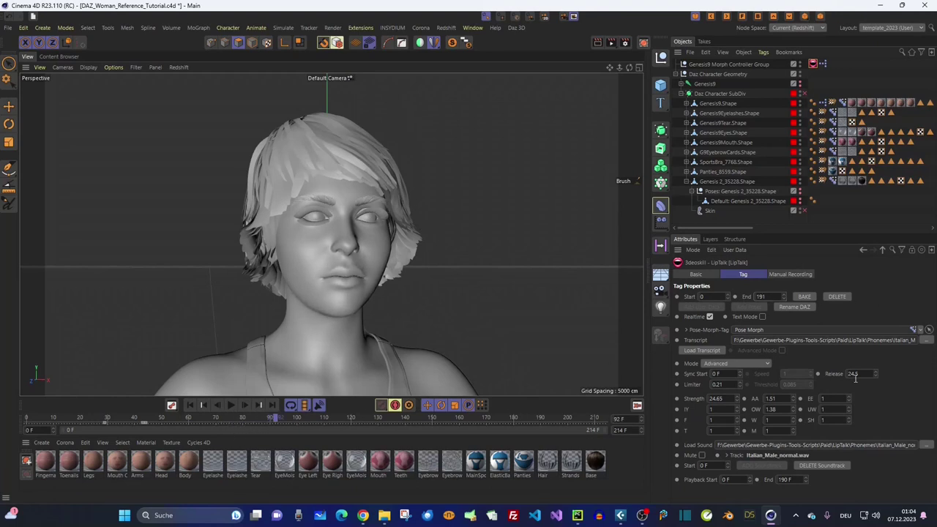
click(810, 301)
click(723, 64)
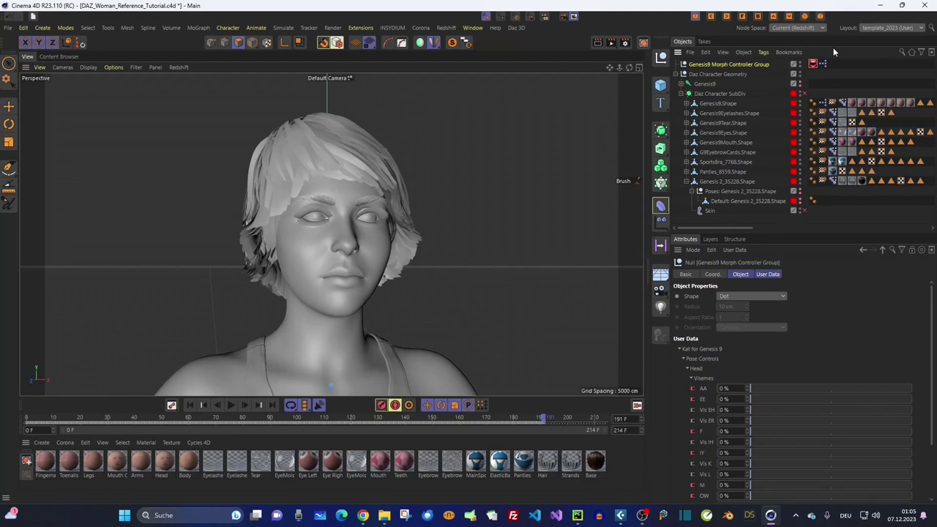
Step: Uncheck LipTalk Realtime and scrub the timeline to check the baked EE, IY and OW viseme values
click(812, 64)
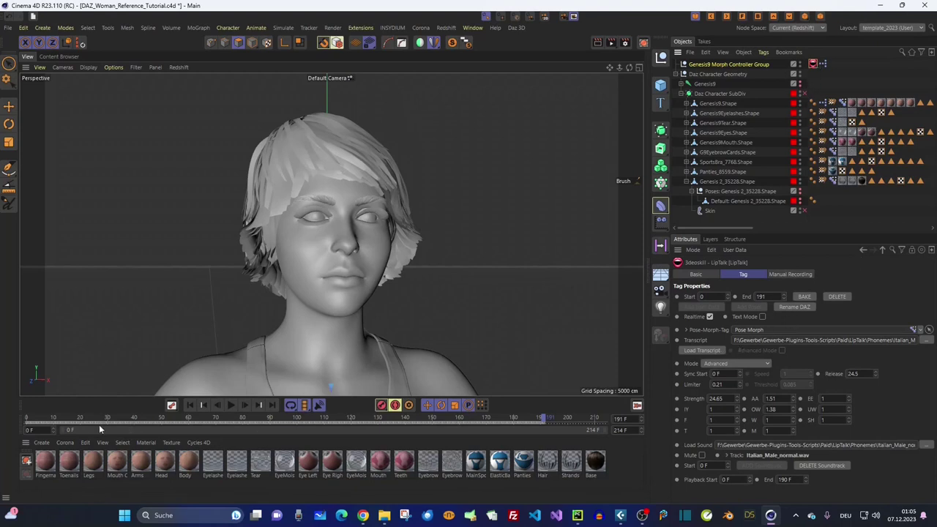
drag(54, 407, 128, 423)
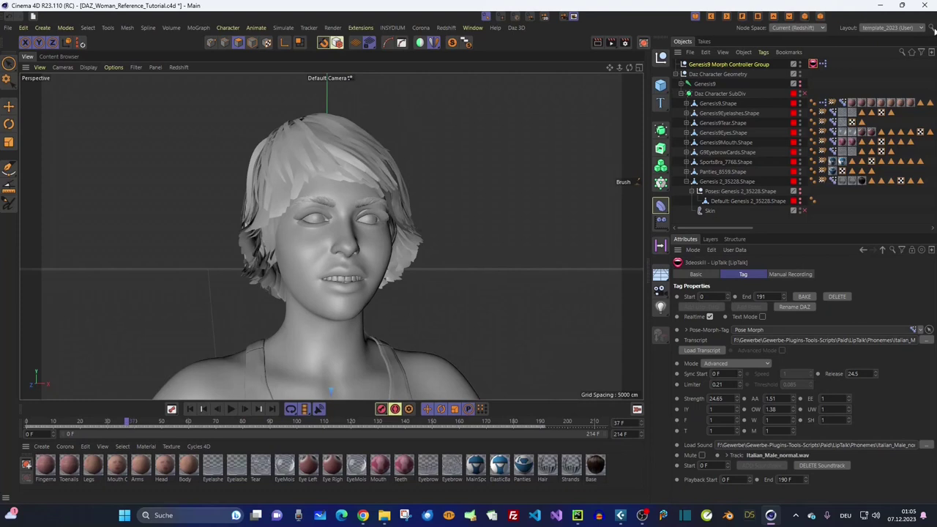
click(709, 316)
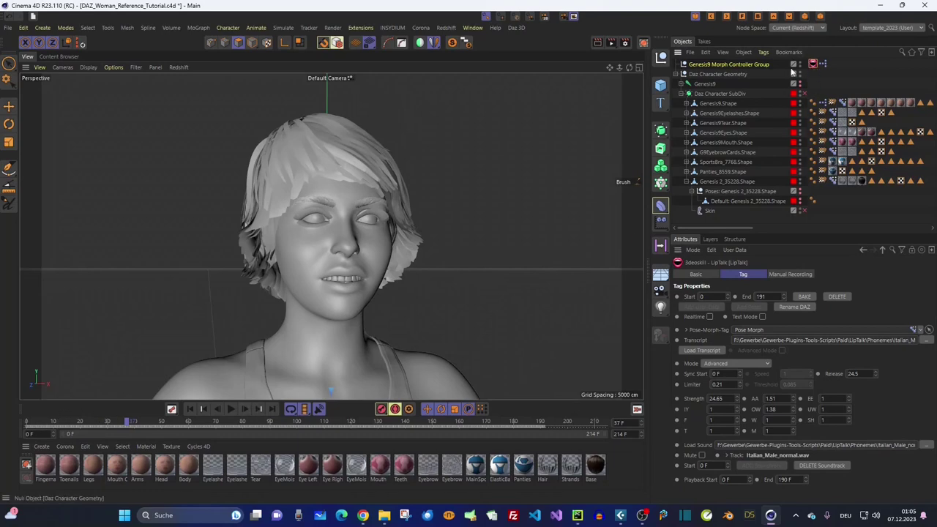
click(812, 67)
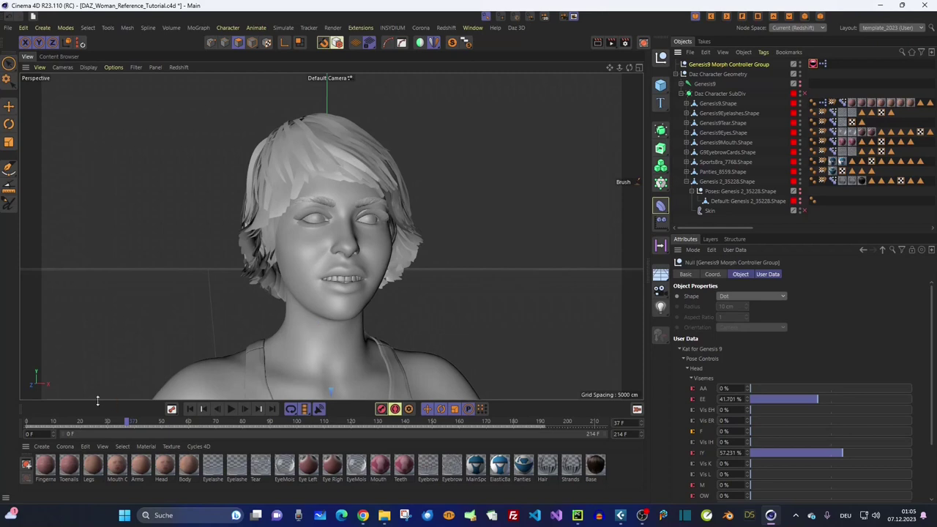
drag(54, 423, 302, 423)
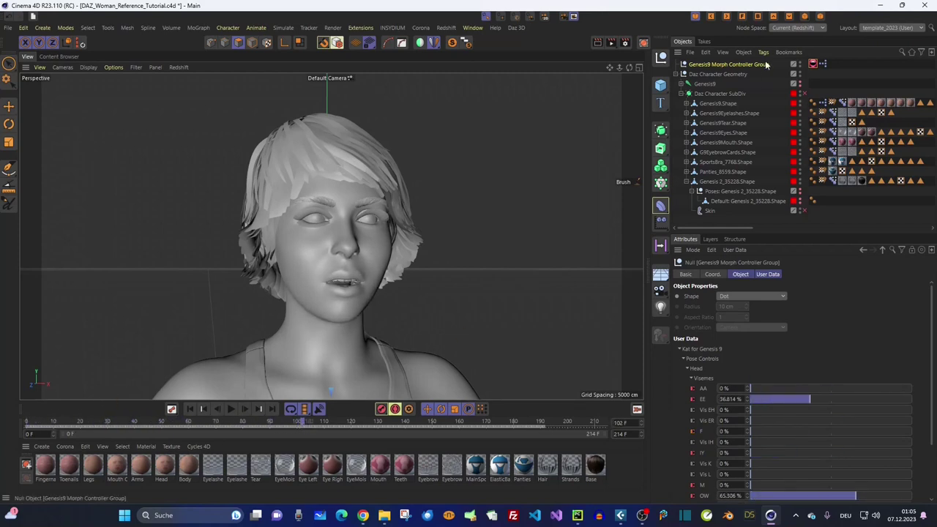
Step: Set LipTalk Strength to 0 and play from the start, checking the pose morph and viseme values
click(812, 64)
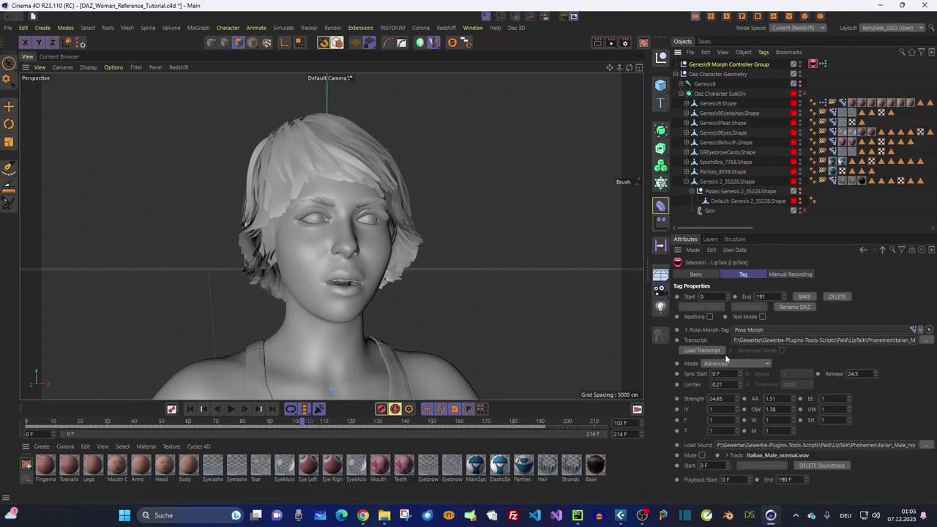
click(730, 399)
text(0)
key(shift+f)
key(F8)
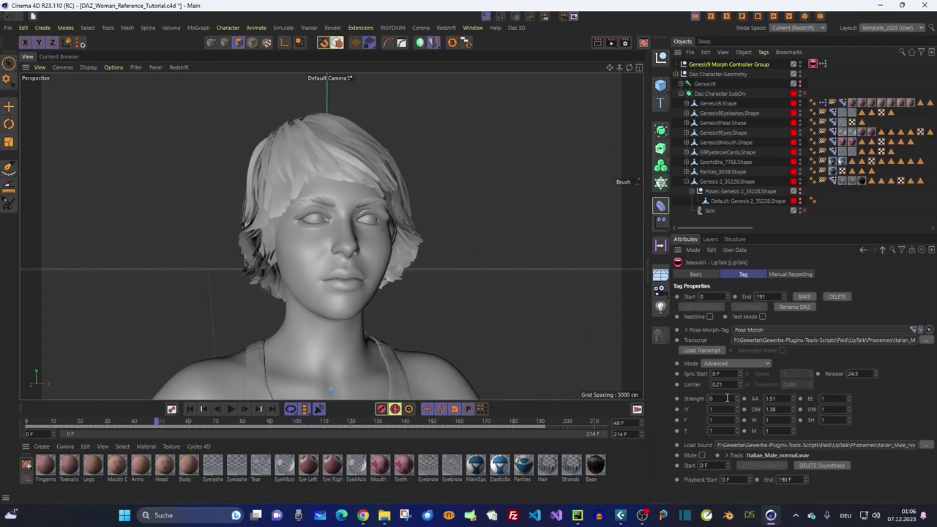
click(842, 103)
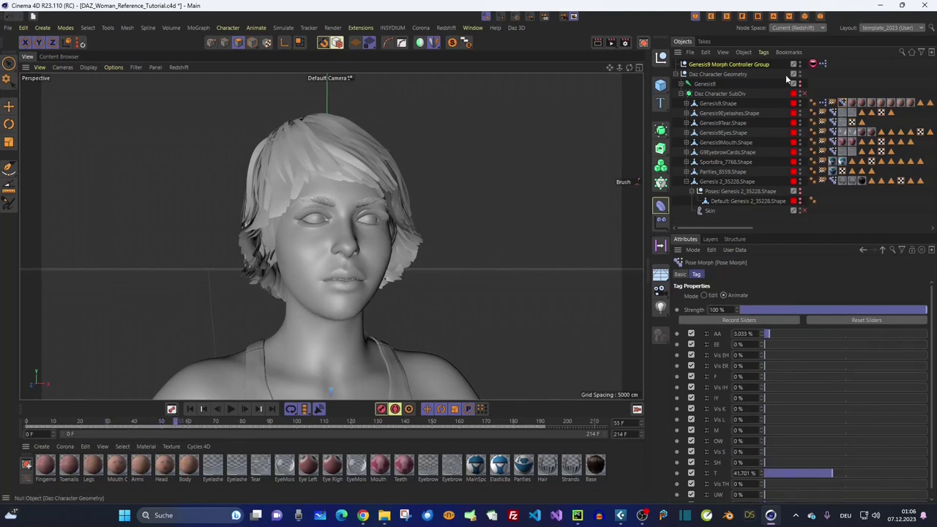
click(812, 64)
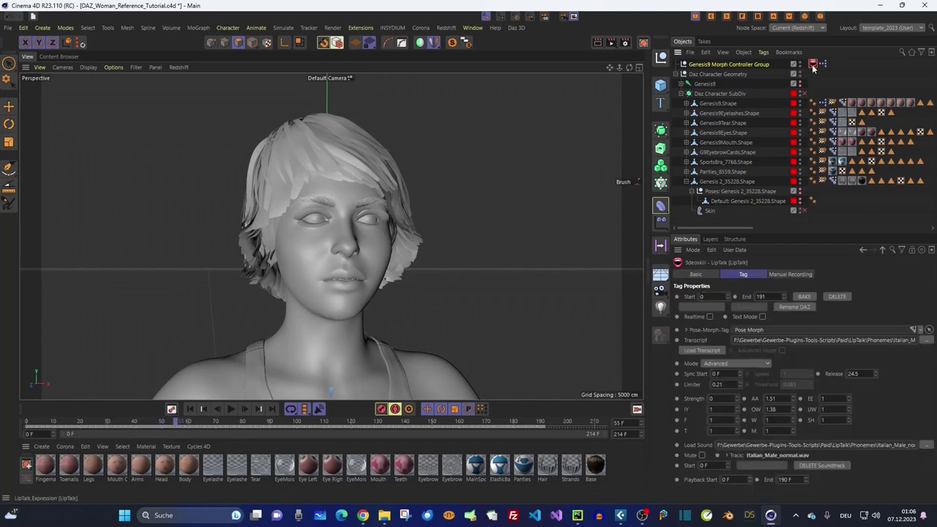
click(818, 65)
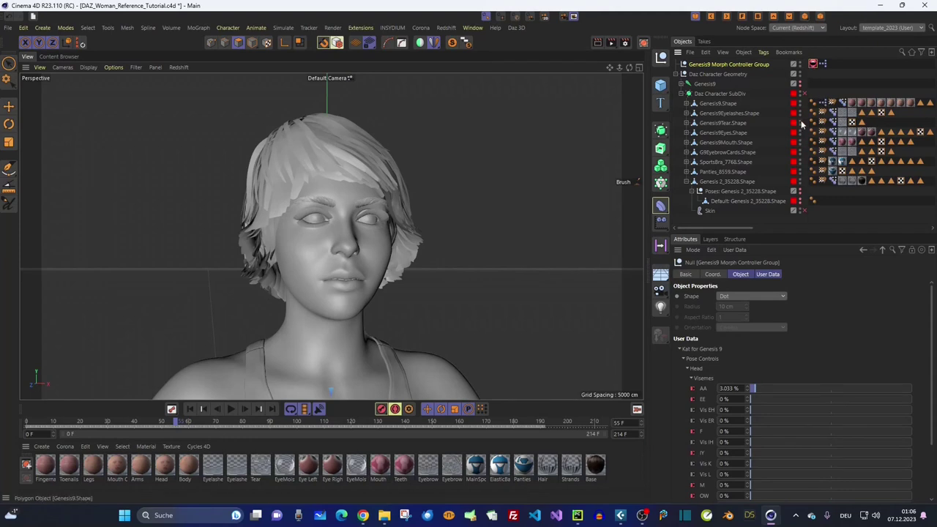
click(812, 65)
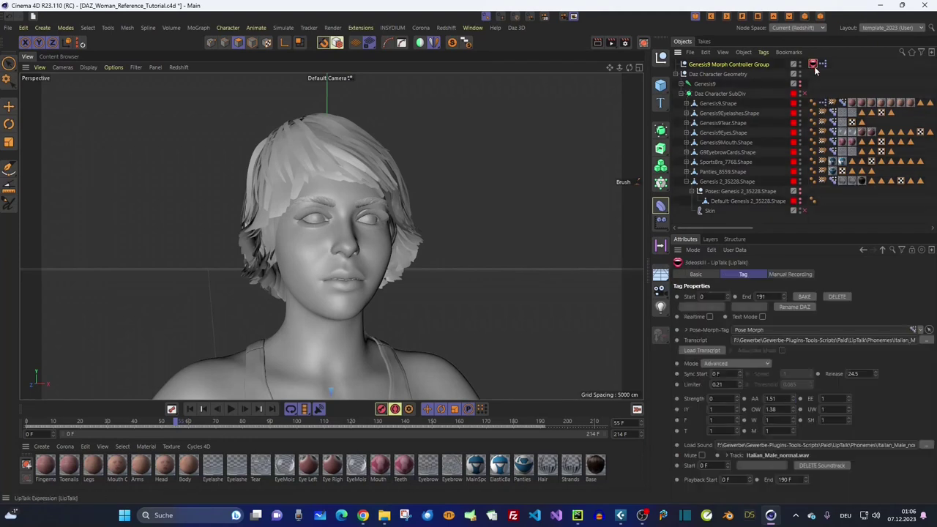
Step: Drag Strength back up to 20.95 and delete the baked lip-sync keys
click(730, 398)
text(0.09)
mouse_move(736, 398)
mouse_down()
mouse_move(787, 398)
mouse_move(741, 402)
mouse_up()
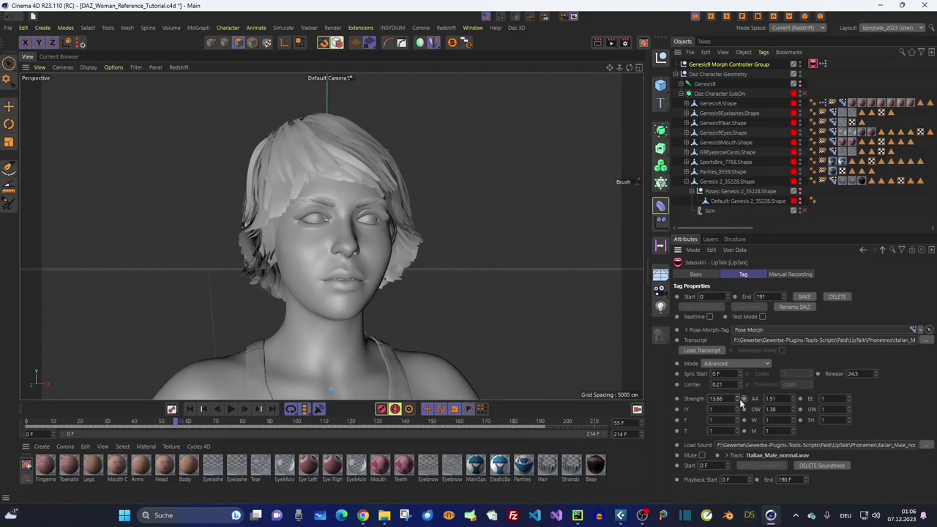
right_click(738, 399)
mouse_move(737, 398)
mouse_down()
mouse_move(751, 385)
mouse_move(737, 399)
mouse_up()
key(f)
key(f)
key(f)
key(f)
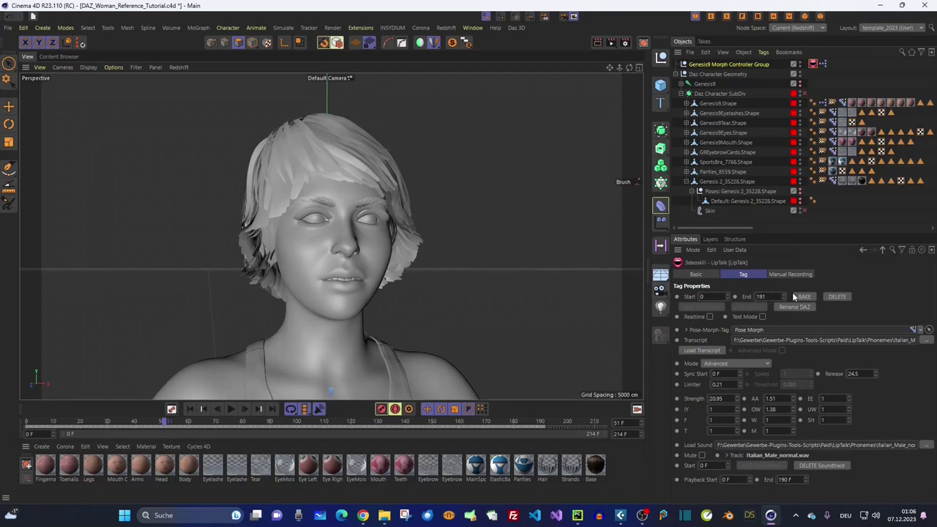
click(837, 295)
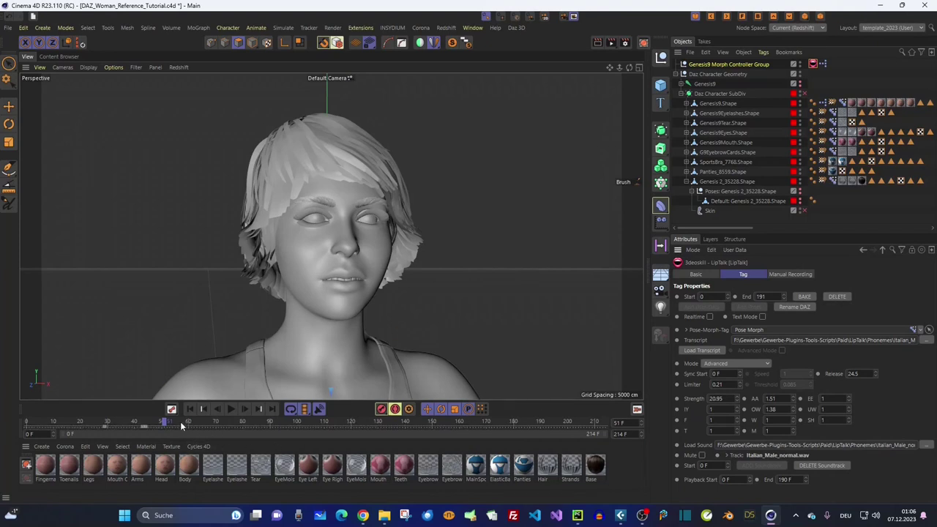
drag(180, 422, 103, 424)
Step: Re-enable LipTalk Realtime and scrub the timeline back to frame 0 to preview the live mouth
click(780, 276)
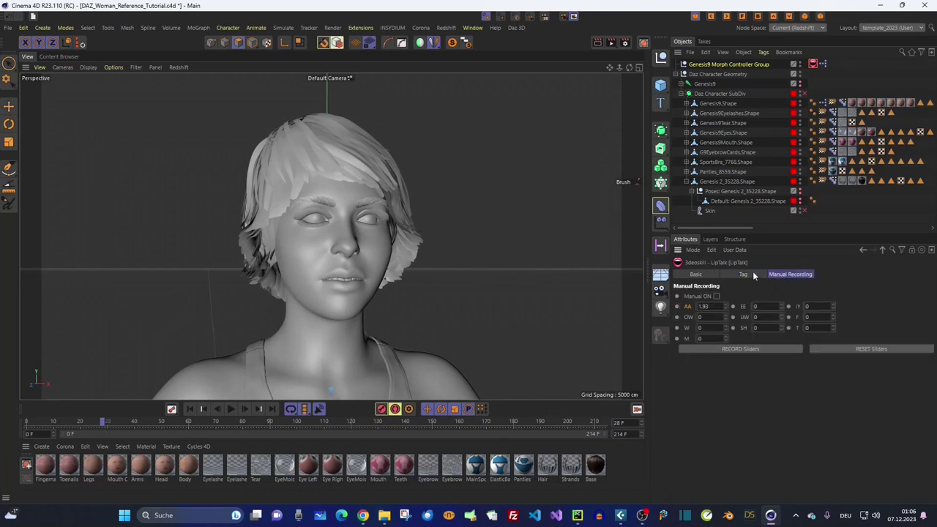
click(745, 274)
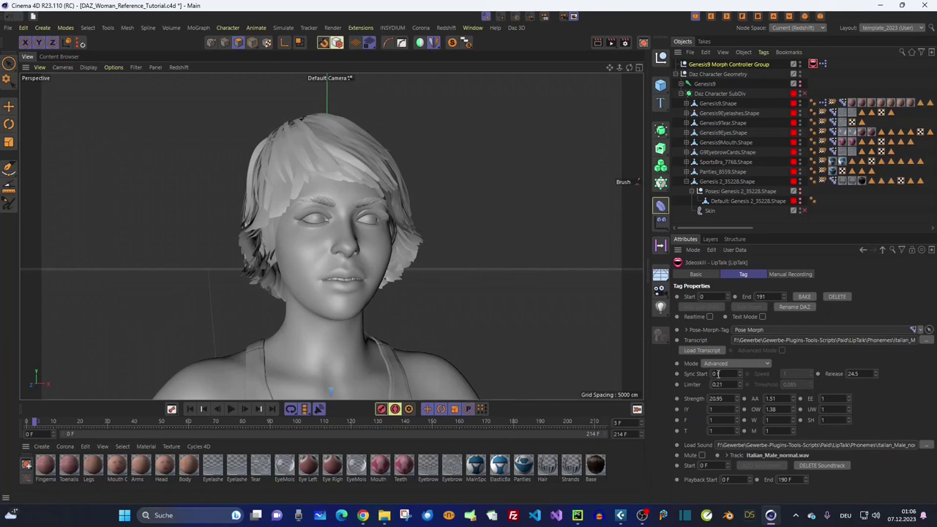
click(709, 317)
drag(33, 423, 131, 423)
drag(132, 424, 25, 424)
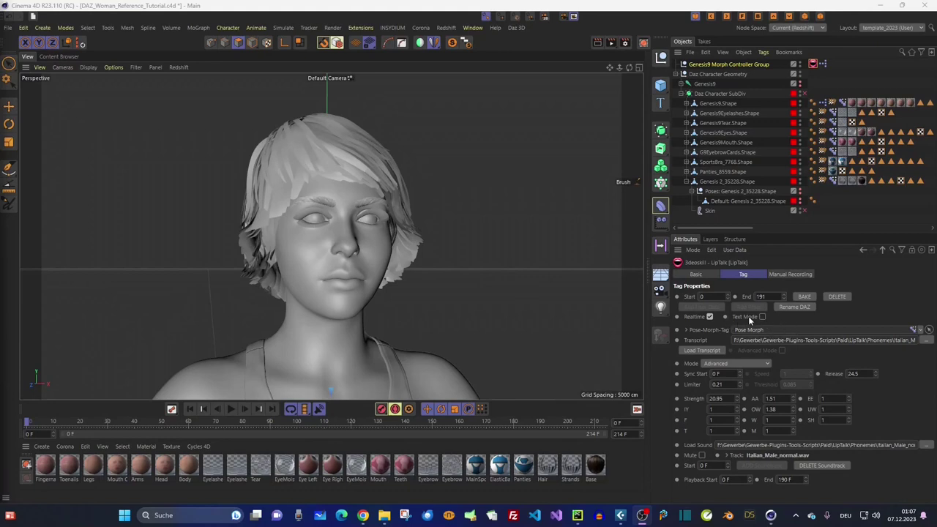
Step: Enable LipTalk Text Mode, enlarge the attributes panel, and toggle Text Mode off and on to compare
click(762, 317)
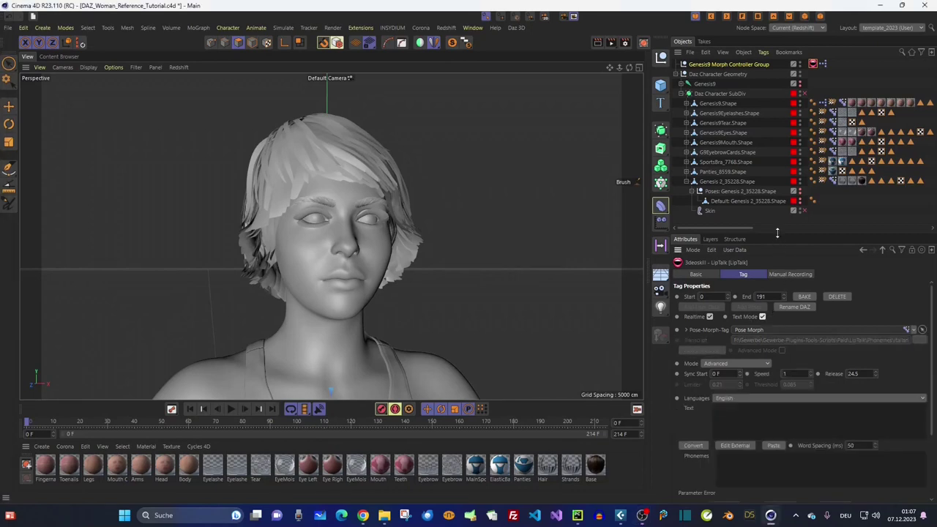
drag(777, 233, 767, 123)
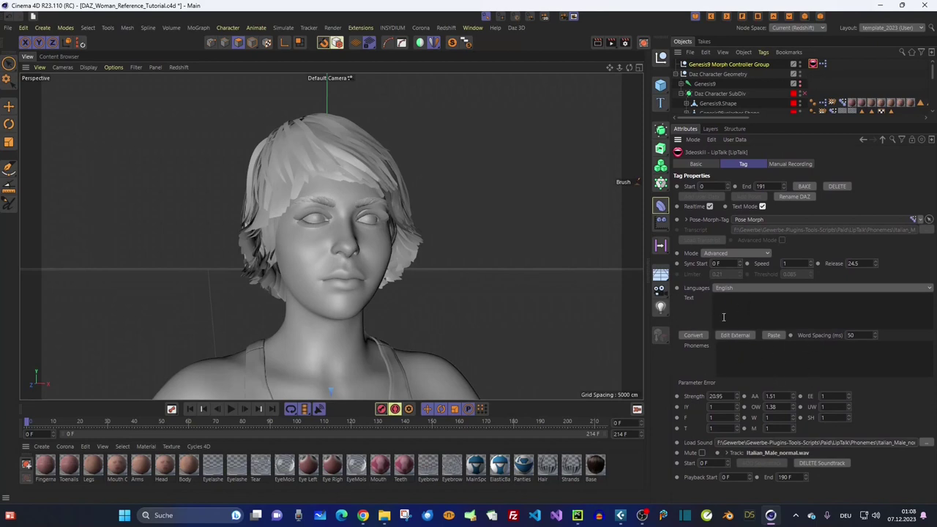
click(761, 205)
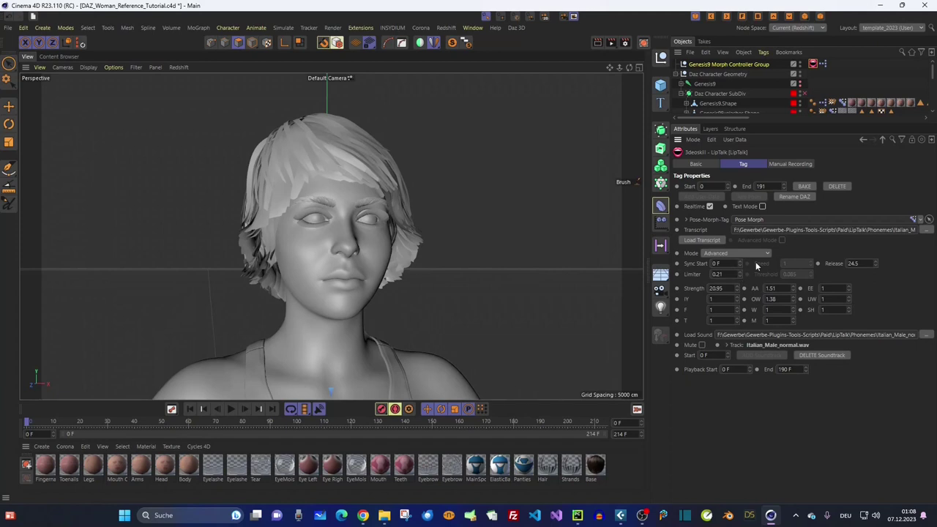
click(761, 207)
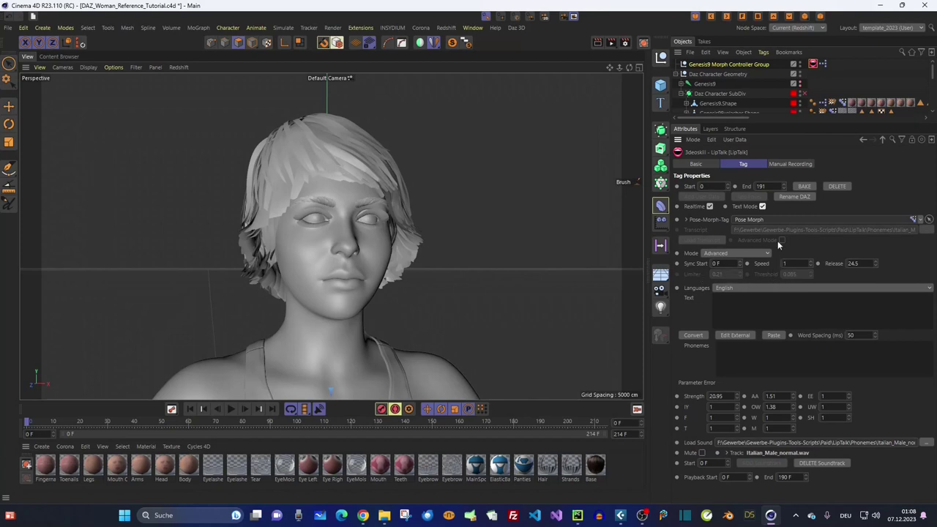
click(762, 206)
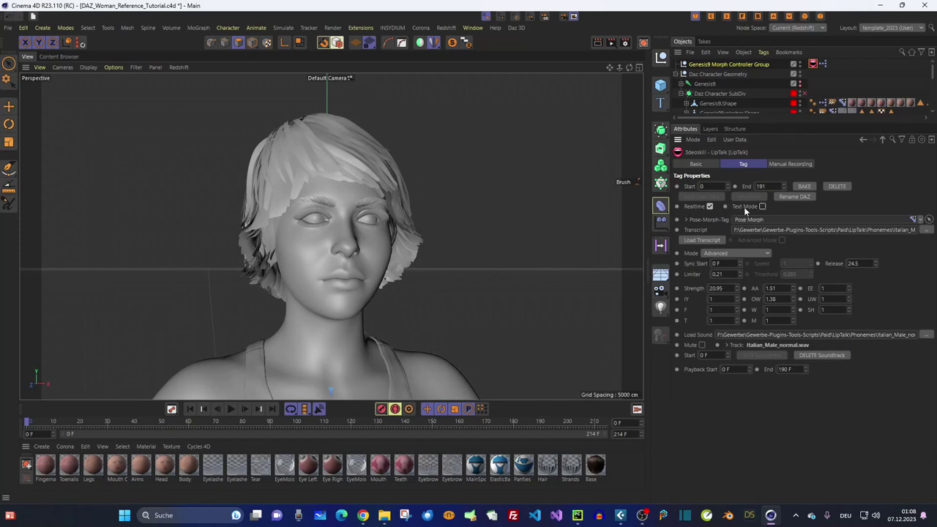
click(761, 206)
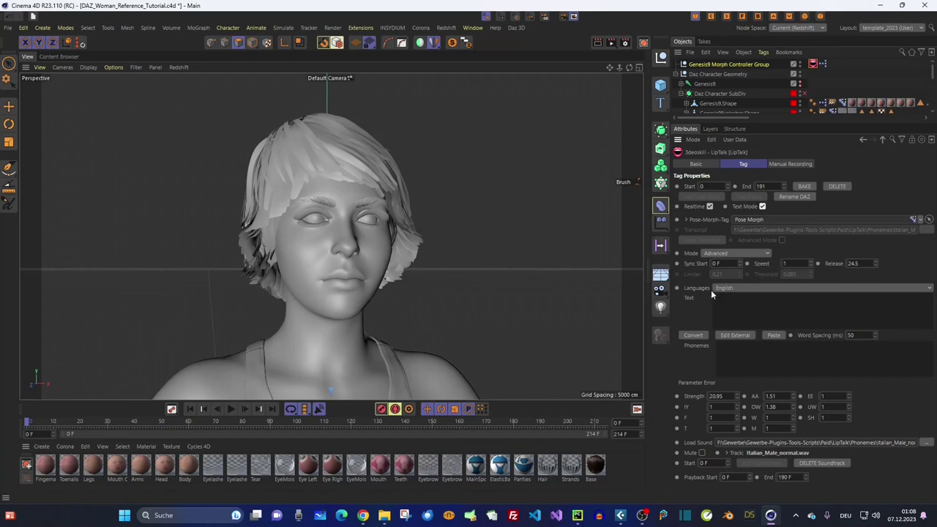
Step: Check the LipTalk text language list, keeping English, and preview the animation
click(732, 288)
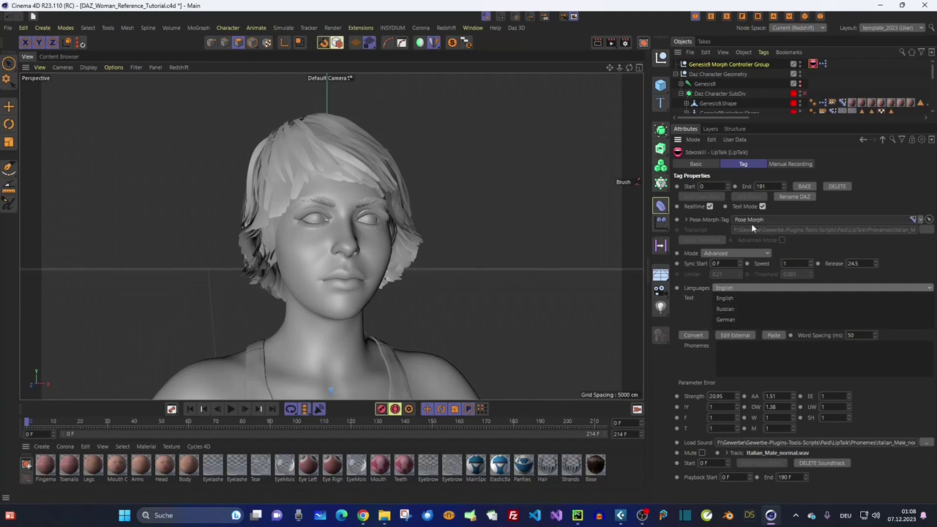
click(734, 297)
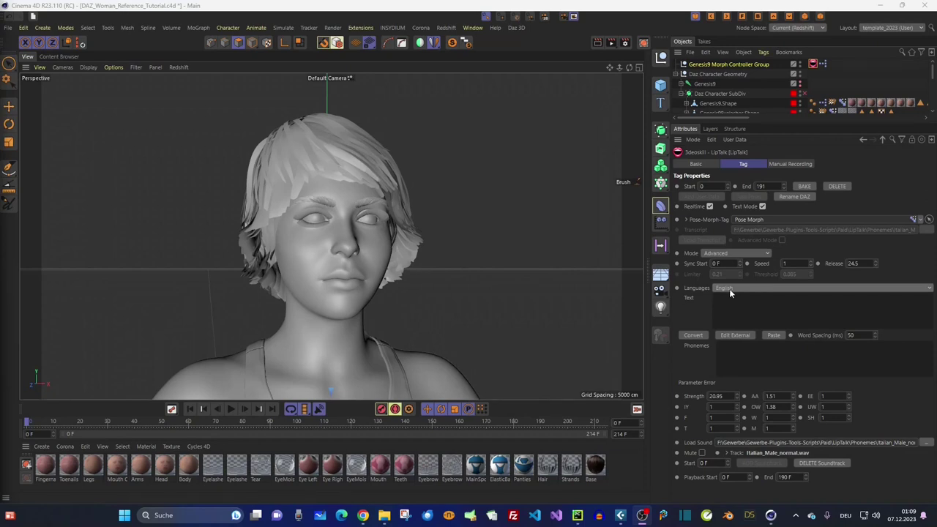
click(728, 288)
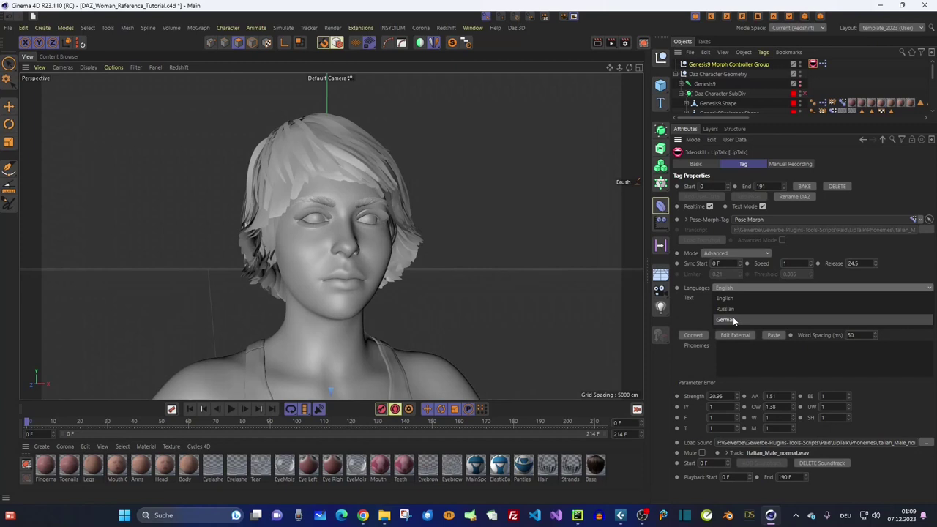
click(700, 317)
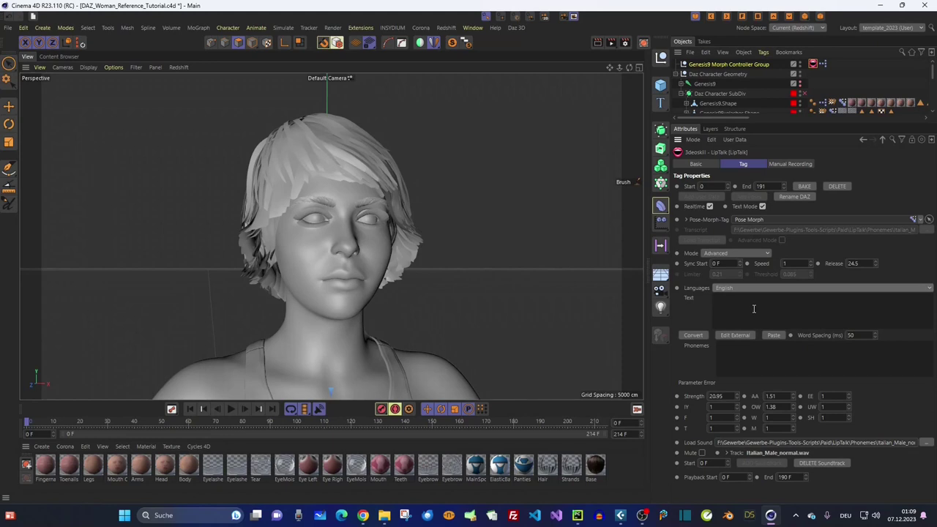
click(229, 409)
click(189, 409)
Step: Reload Italian_Male_normal.wav into the LipTalk tag, mute it, and preview back to frame 0
click(815, 463)
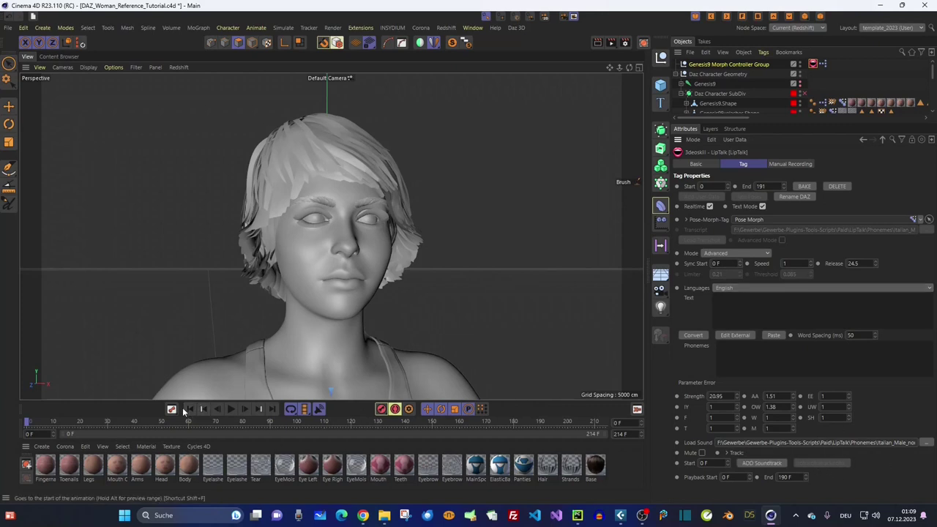
click(759, 461)
click(701, 453)
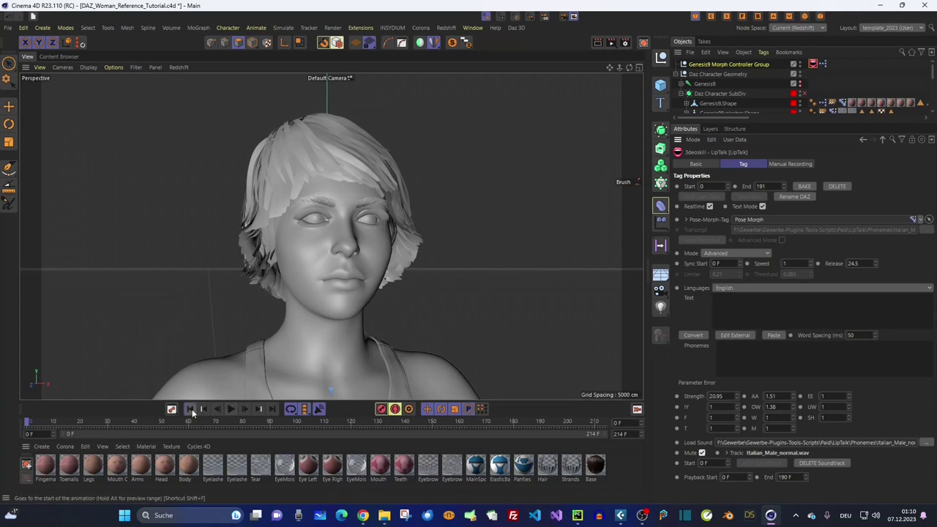
click(230, 410)
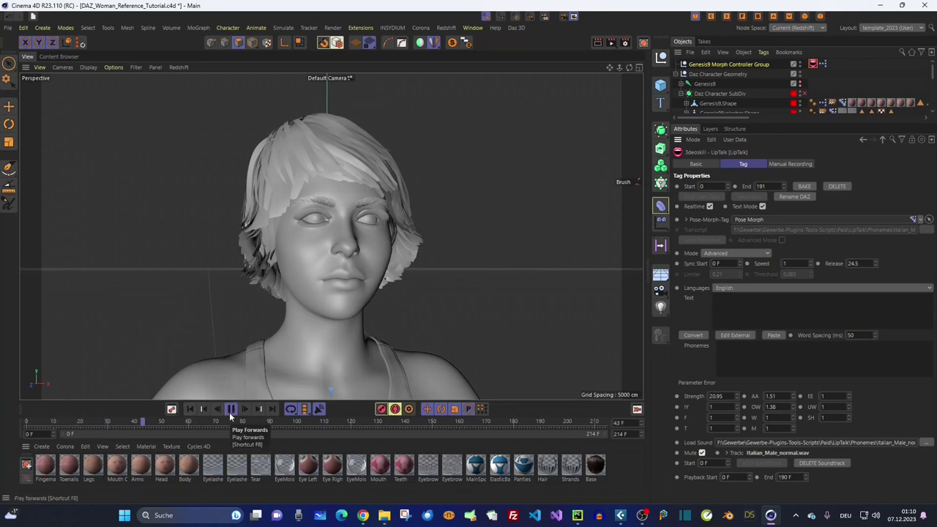
click(230, 409)
click(189, 409)
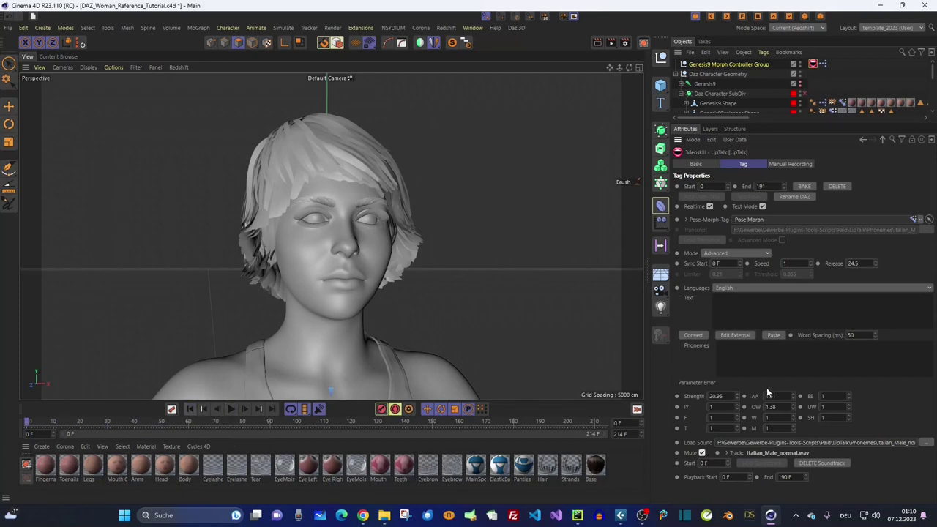
Step: Enter 'Hello to the liptalk plugin' as LipTalk Text and convert it, overwriting the phonemes
click(738, 308)
text(Hello to the liptalk plugin)
click(696, 335)
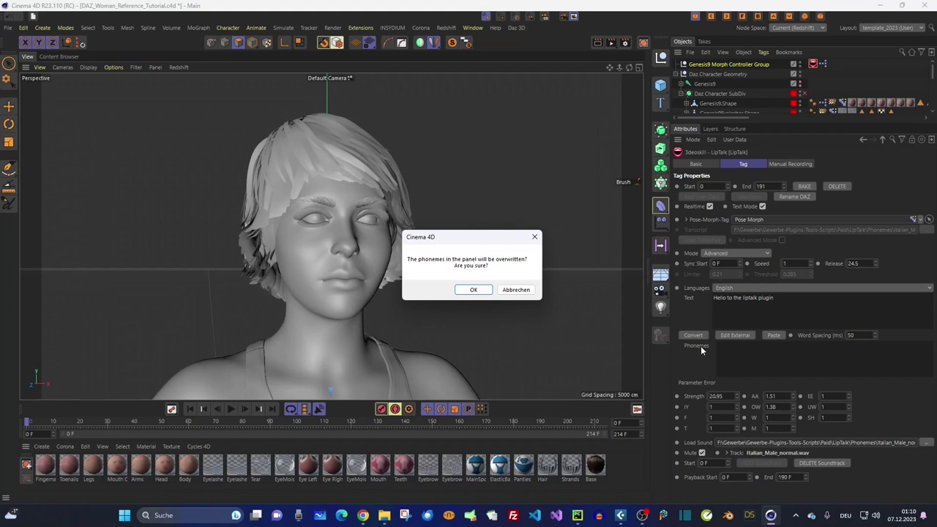
click(473, 290)
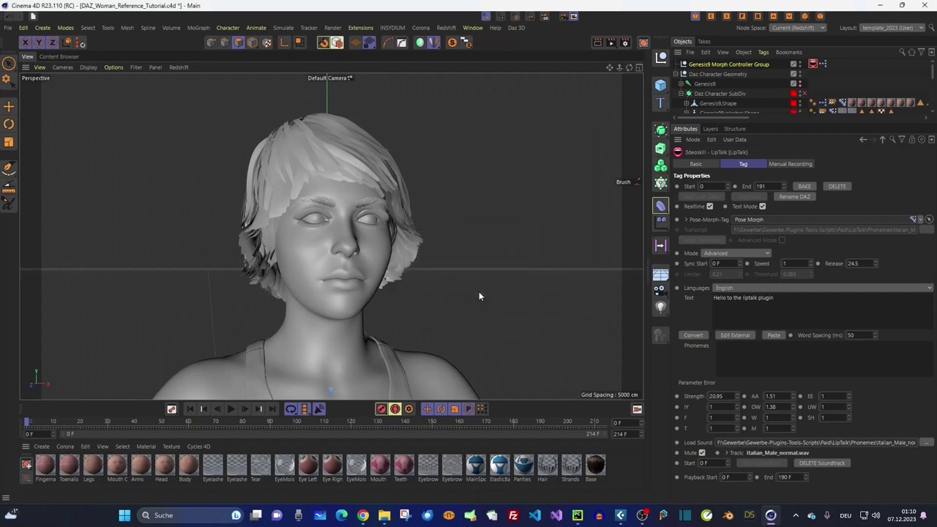
click(716, 346)
Step: Replace the Text with 'Hello welcome to the liptalk plugin', keeping English, and reconvert the phonemes
click(725, 289)
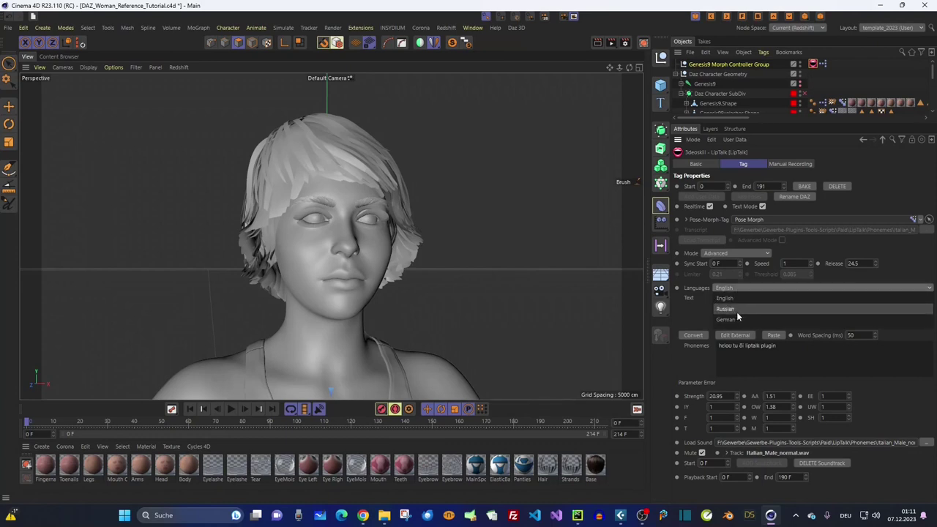
click(696, 319)
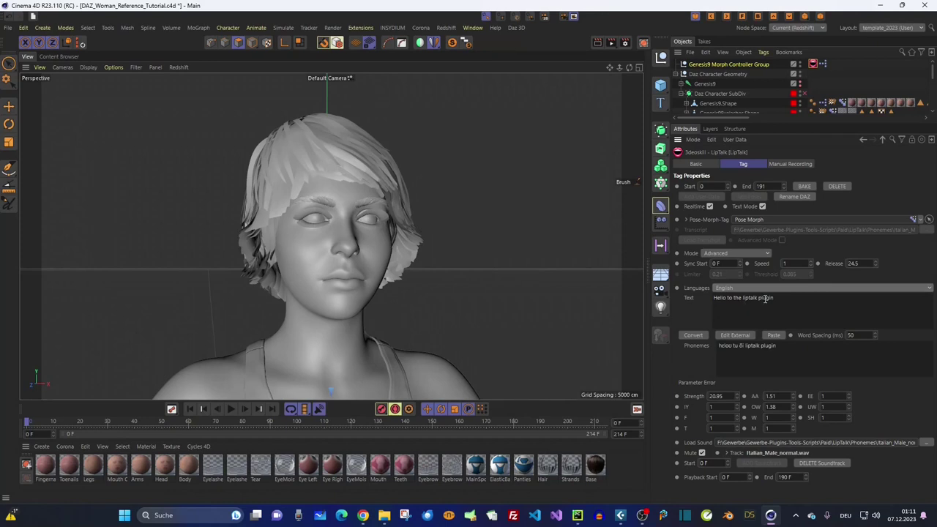
drag(742, 306, 705, 298)
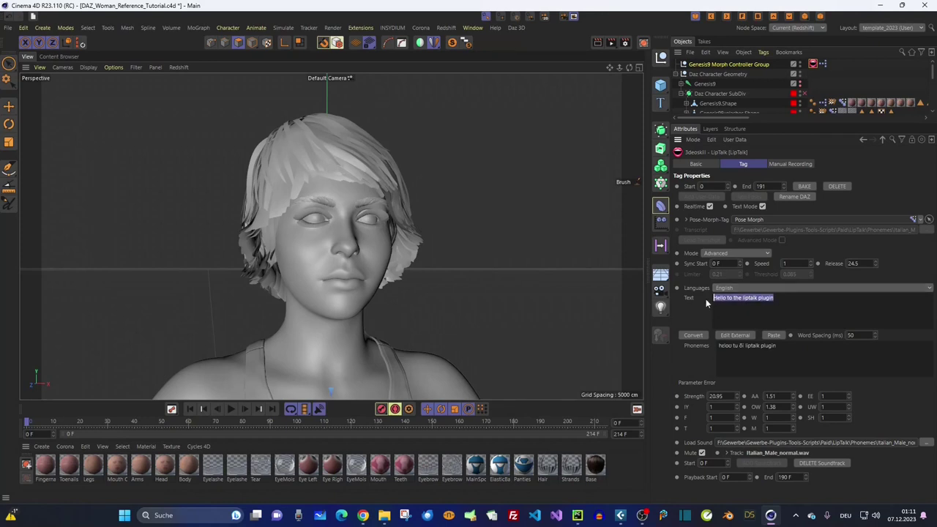
text(Hello welcome to the liptalk plugin)
click(692, 335)
click(461, 289)
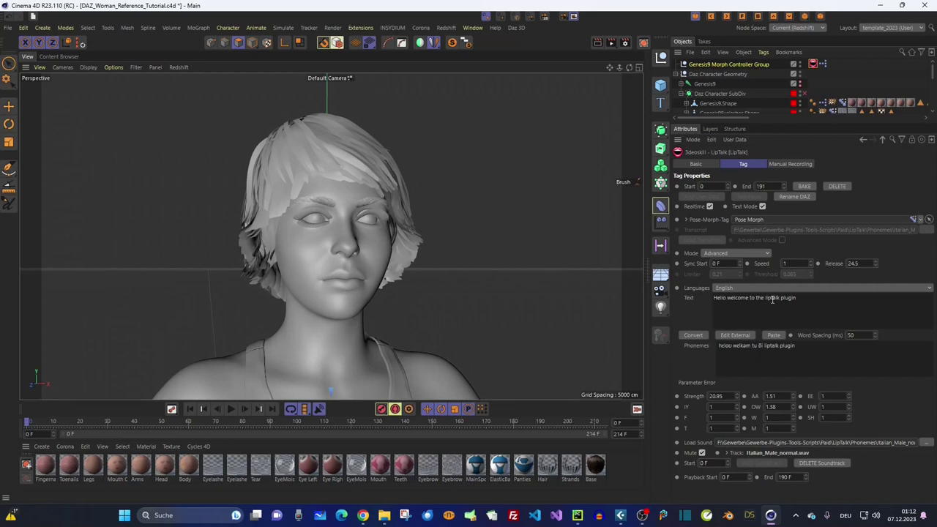
Step: Change the words to 'lip_talk' and 'plug_in', reconverting the phonemes after each edit
click(770, 298)
click(697, 336)
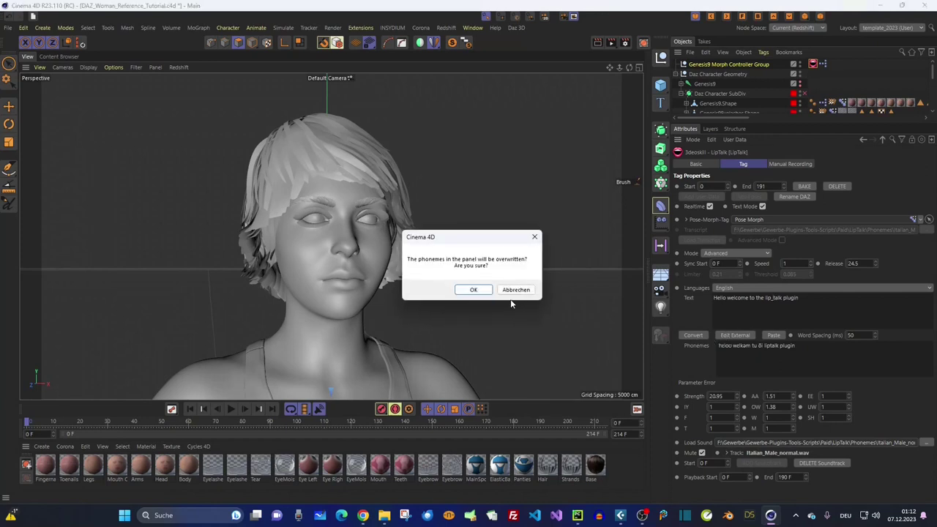
click(514, 289)
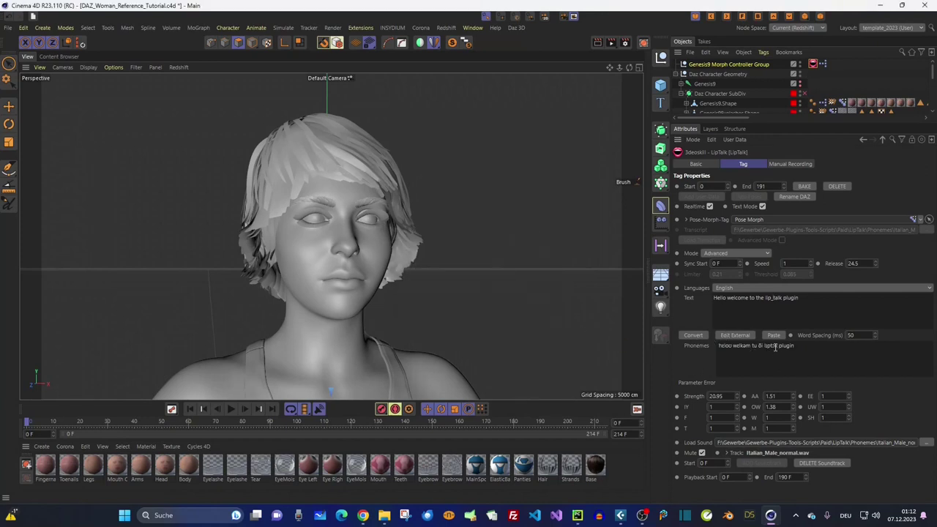
click(795, 298)
click(693, 335)
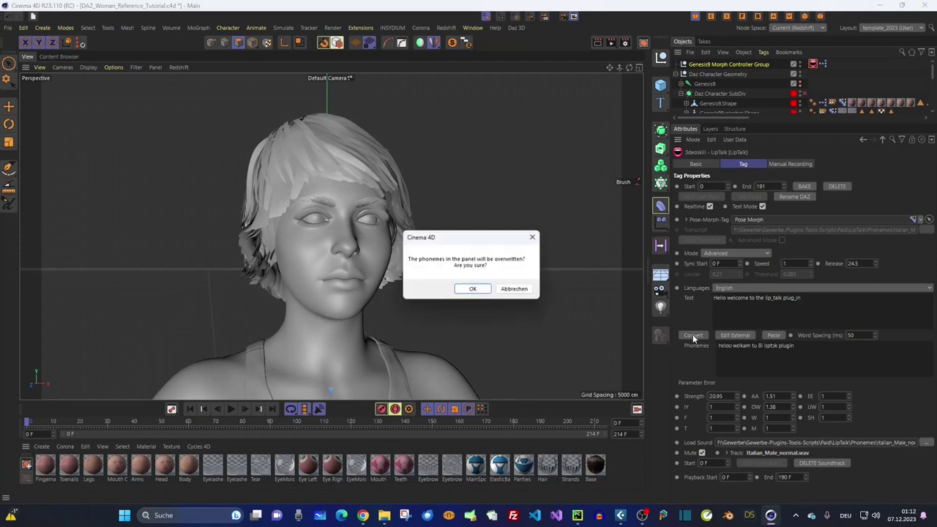
click(472, 288)
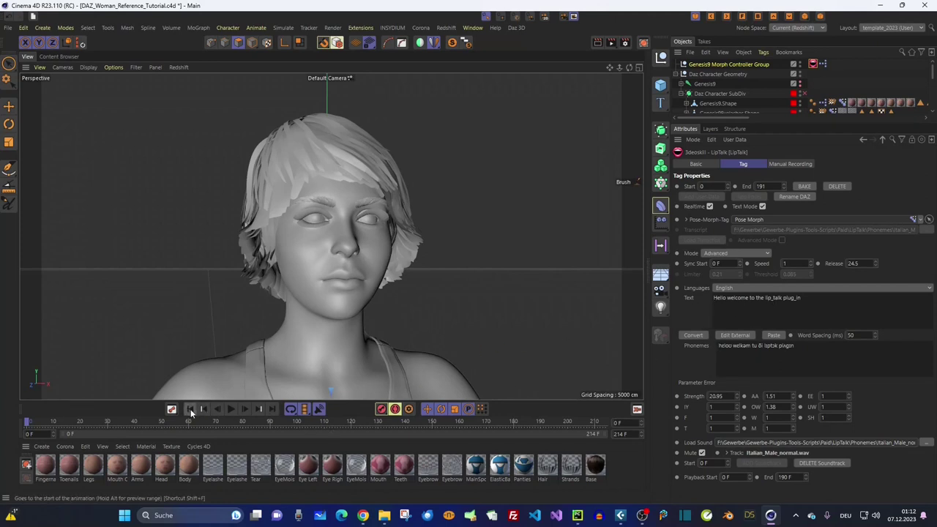
Step: Preview the lip-sync, then raise Word Spacing from 81 to 106 ms and preview again
click(231, 410)
click(189, 409)
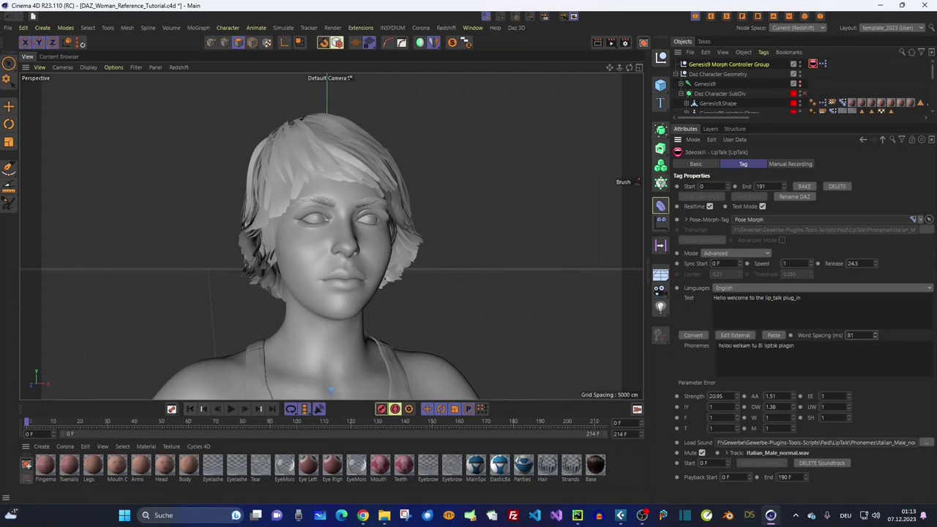
drag(874, 334, 874, 317)
click(231, 410)
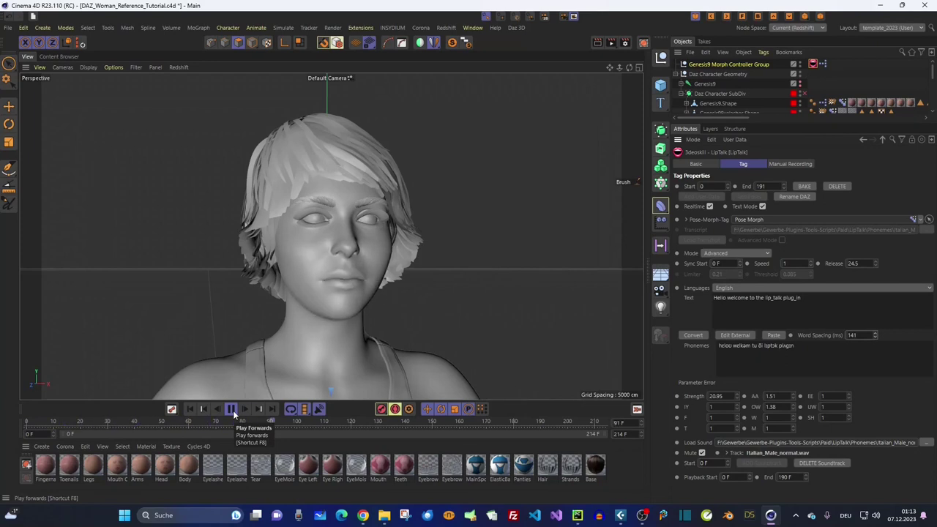
click(231, 410)
click(189, 409)
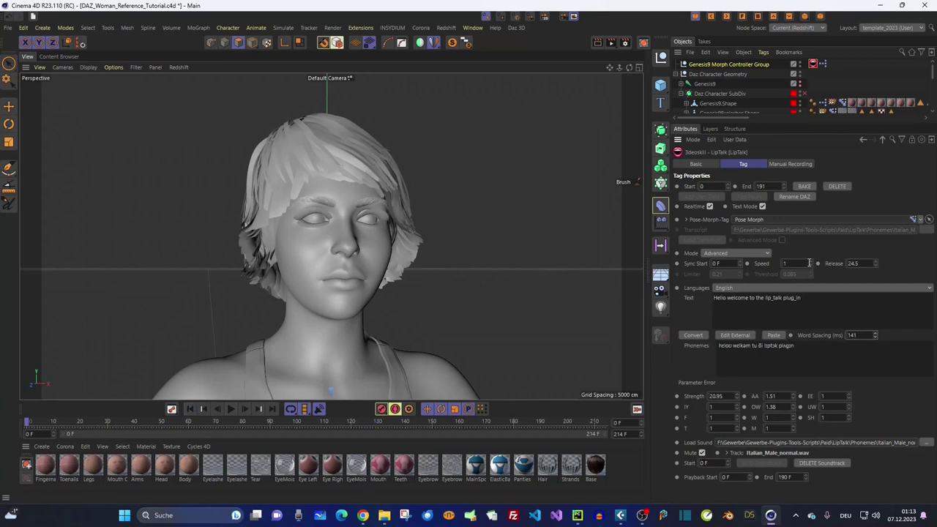
Step: Test a higher Speed, undo it, then preview the lip-sync at Speed 0.815
drag(809, 263, 810, 253)
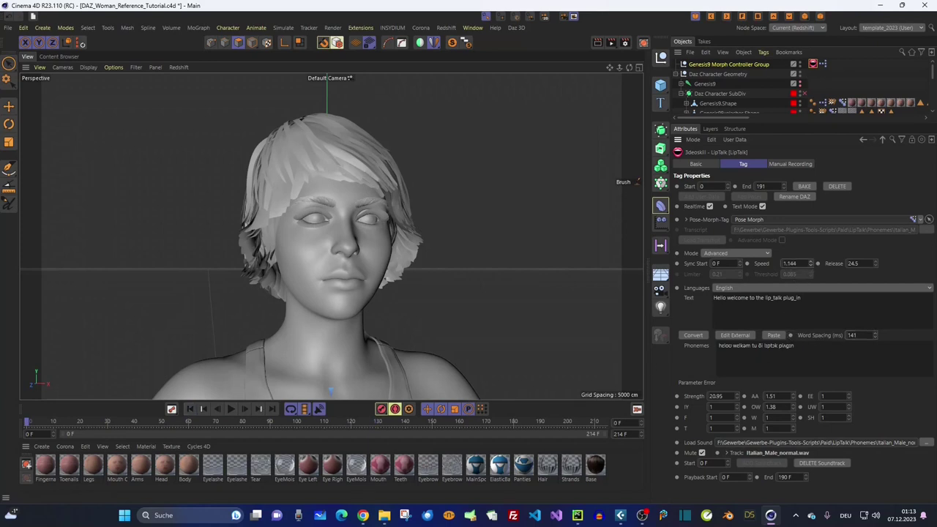
click(230, 408)
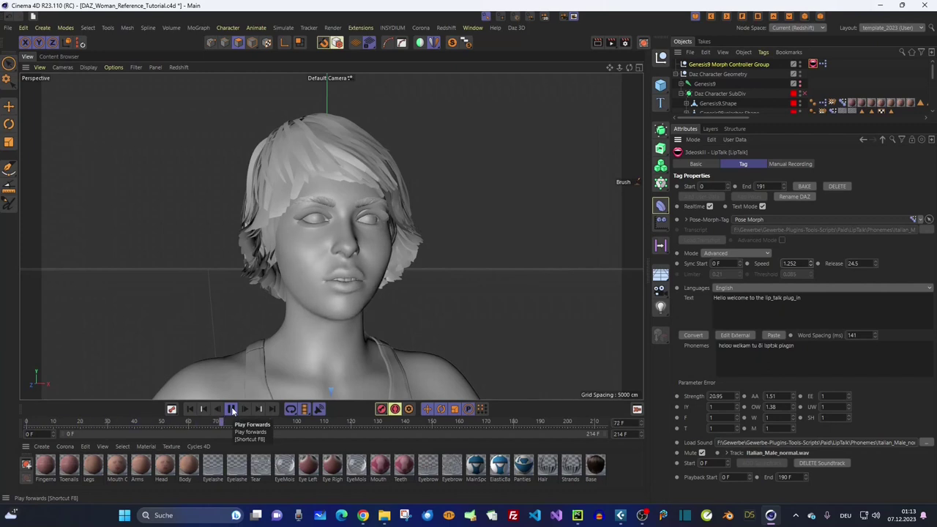
click(231, 409)
click(189, 408)
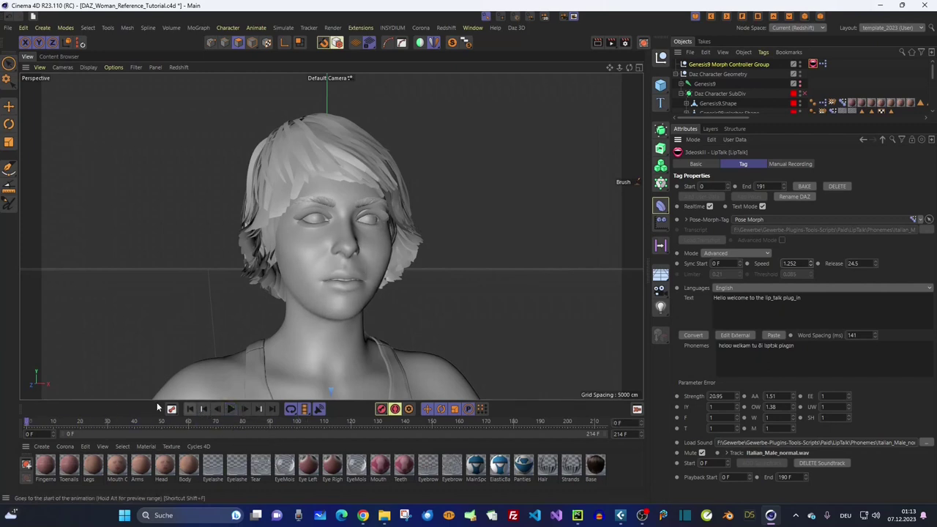
key(ctrl+z)
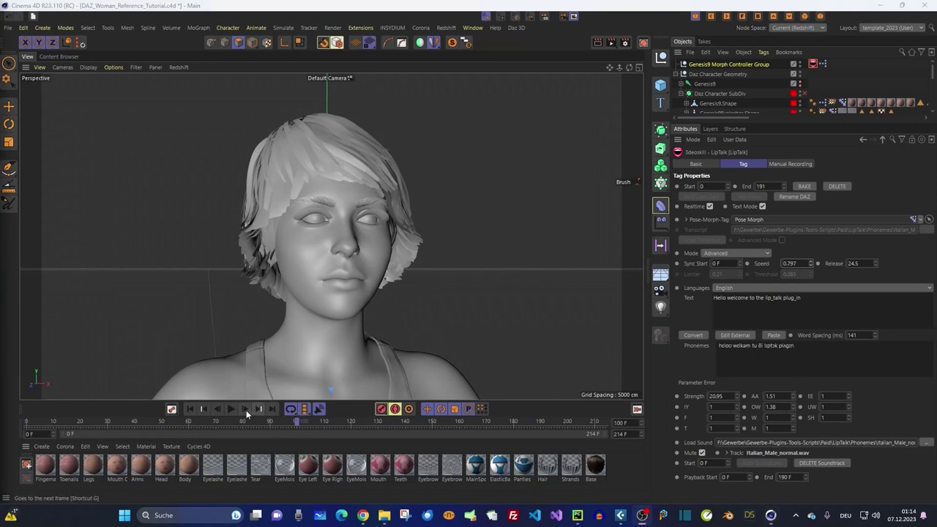
mouse_move(810, 262)
mouse_down()
mouse_move(810, 253)
mouse_move(810, 265)
mouse_up()
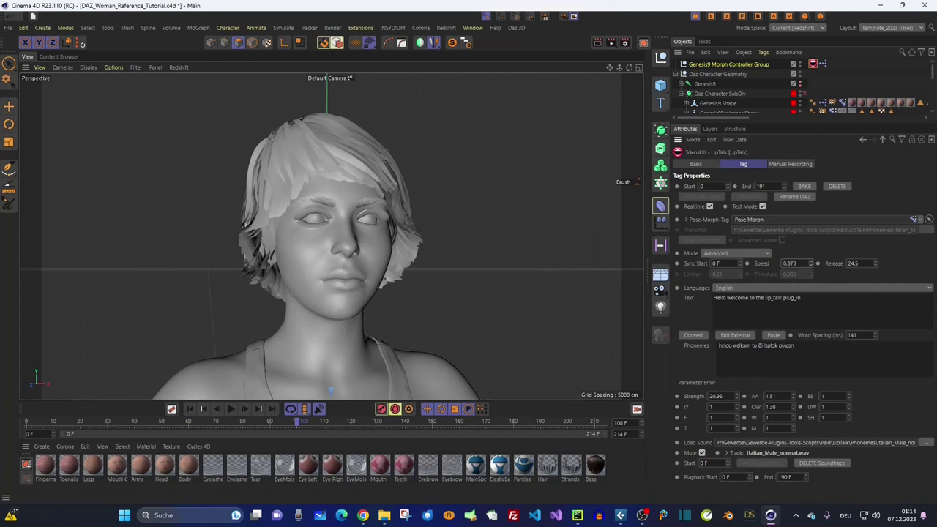
click(232, 410)
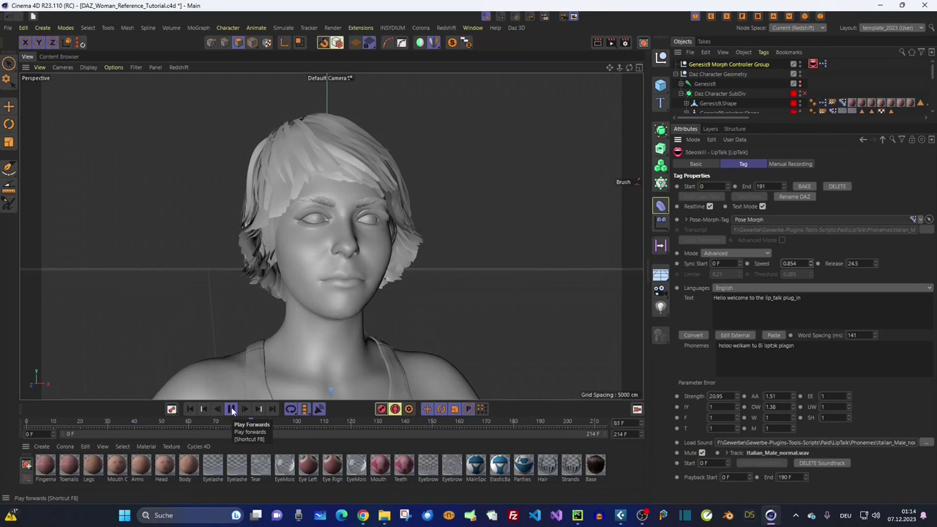
click(232, 410)
Step: Preview the lip-sync at Speed 0.783 and then at 1.164
drag(810, 263, 810, 281)
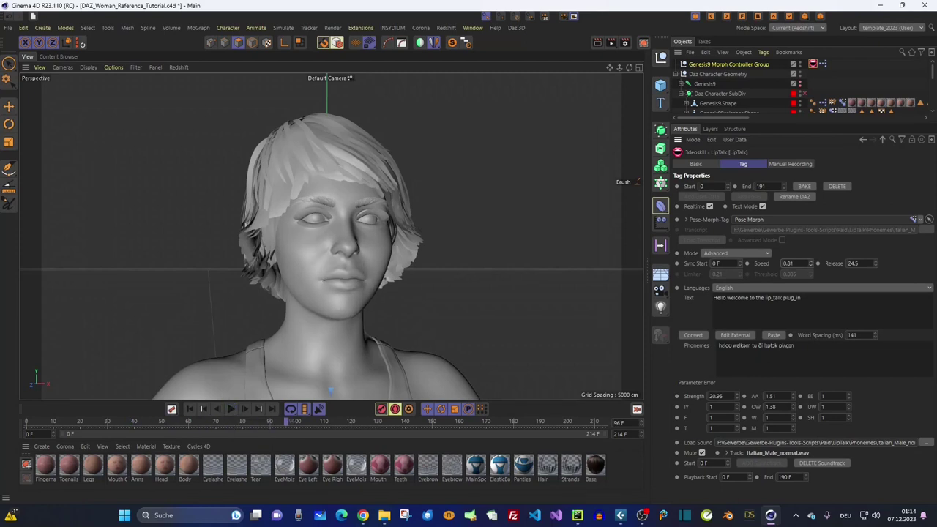
click(190, 409)
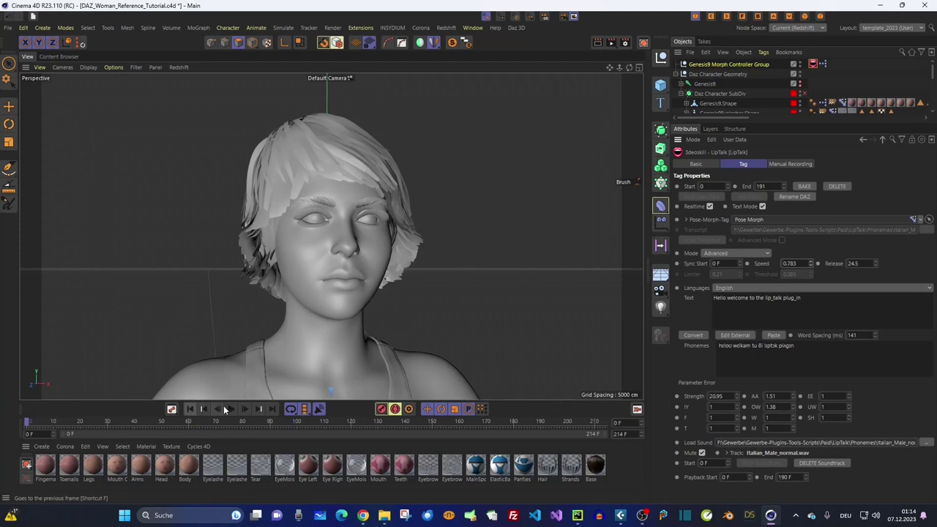
click(231, 409)
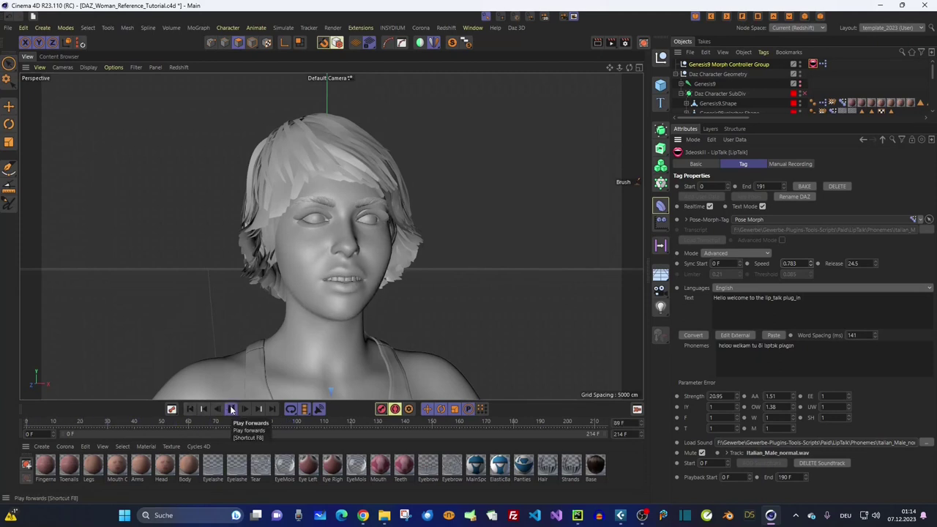
click(232, 409)
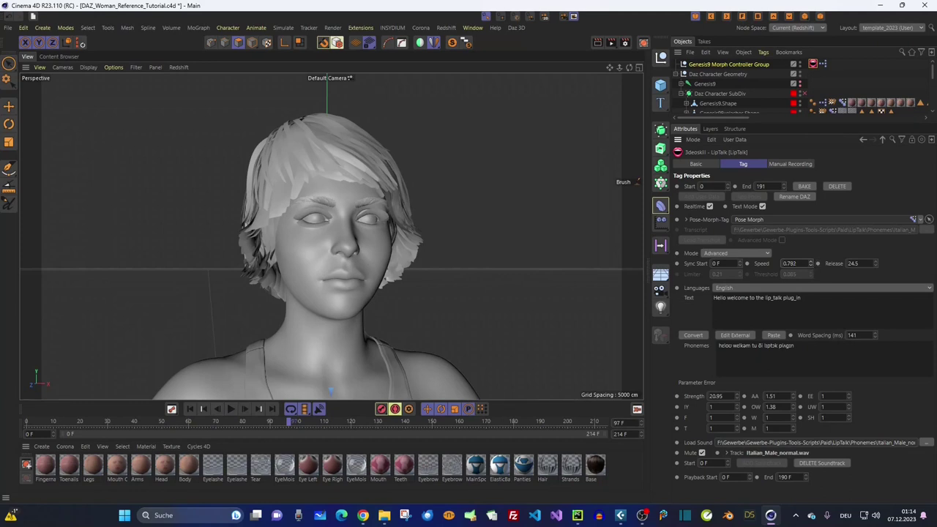
drag(810, 264, 810, 233)
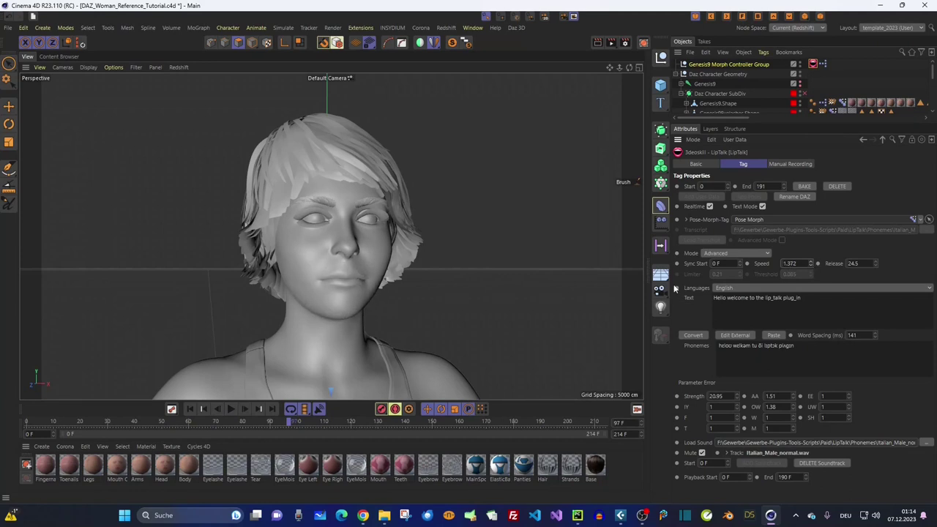
click(189, 409)
click(235, 409)
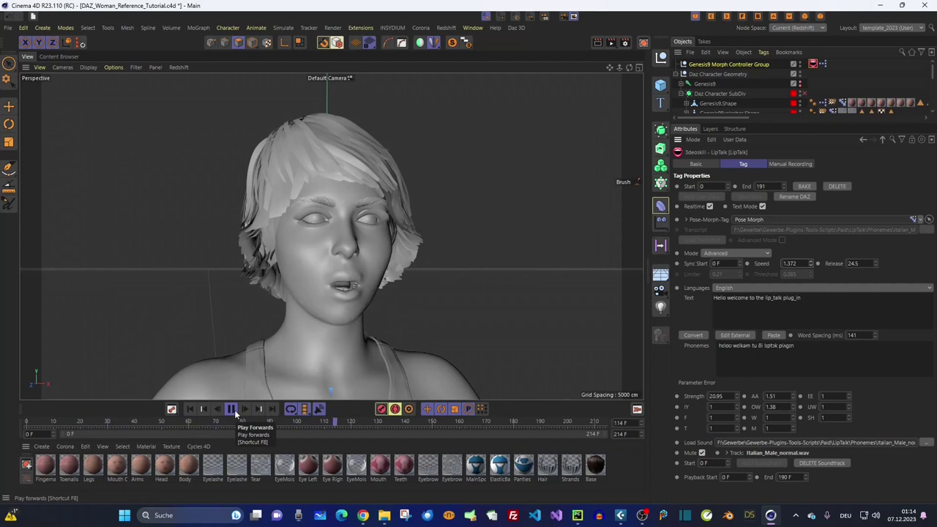
click(235, 410)
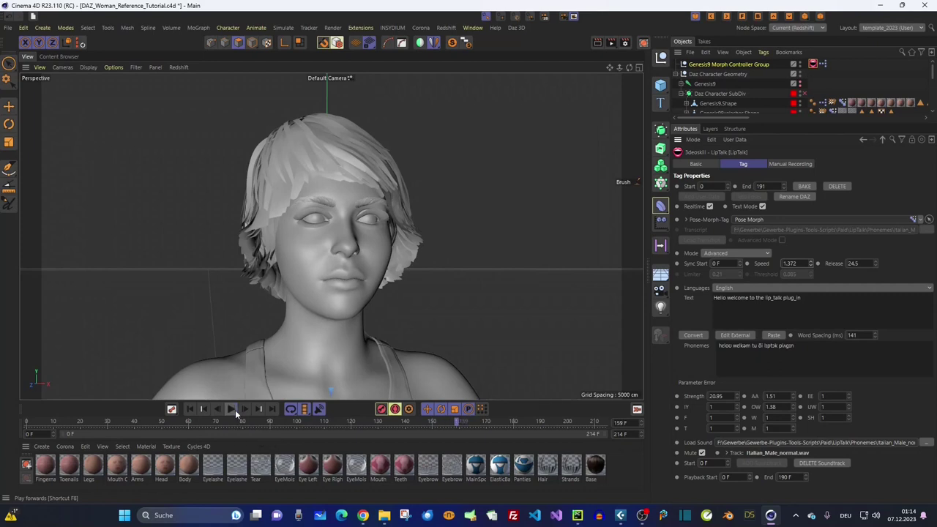
Step: Reset Speed to 1 and preview the lip-sync from the start
double_click(801, 263)
key(BackSpace)
click(189, 409)
click(231, 410)
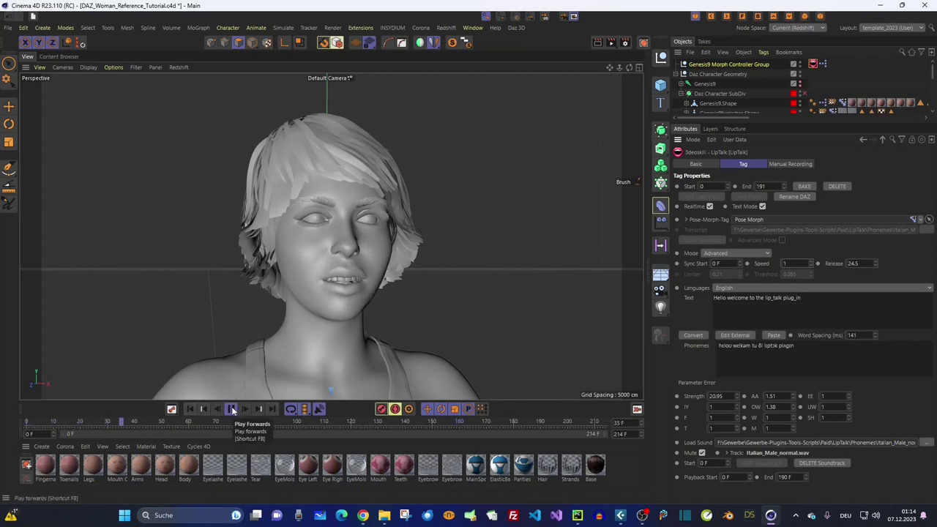
click(231, 410)
Step: Set Word Spacing to 146 ms and preview the lip-sync from frame 0
drag(872, 335, 874, 315)
click(190, 410)
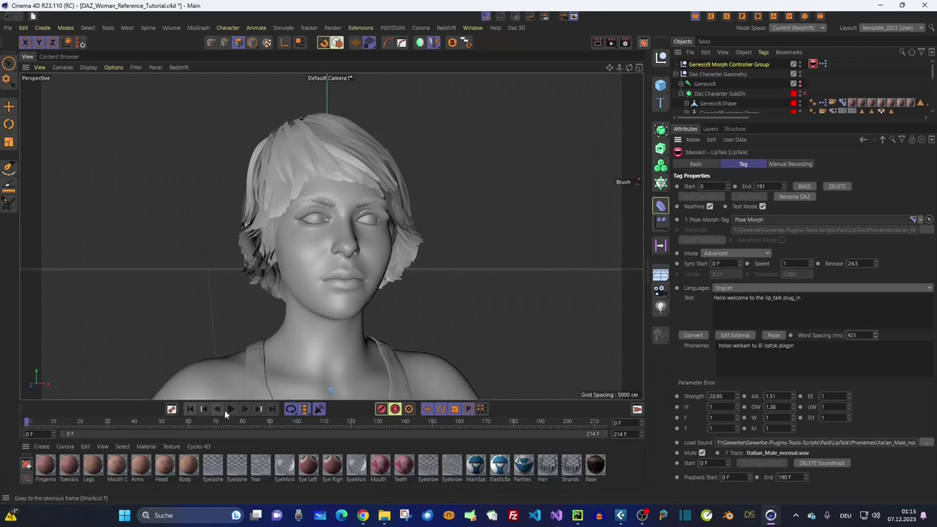
click(231, 410)
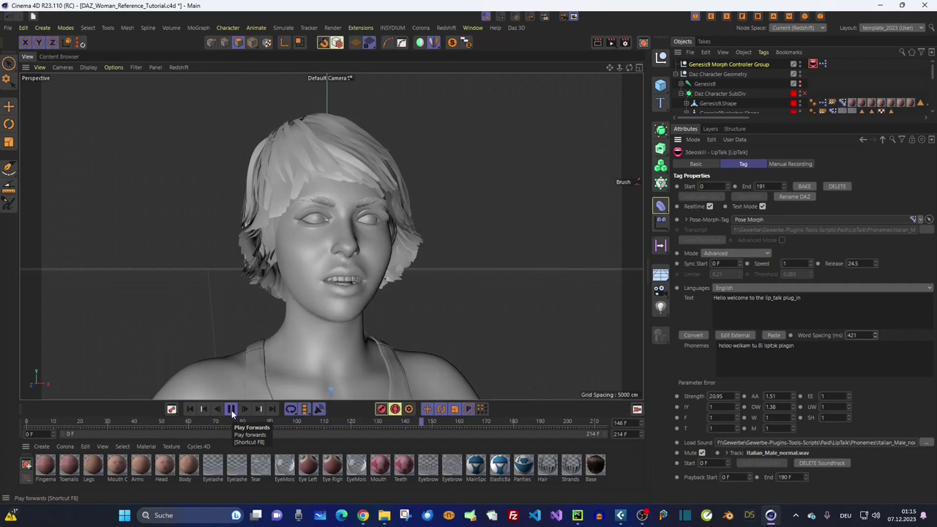
click(232, 409)
click(192, 409)
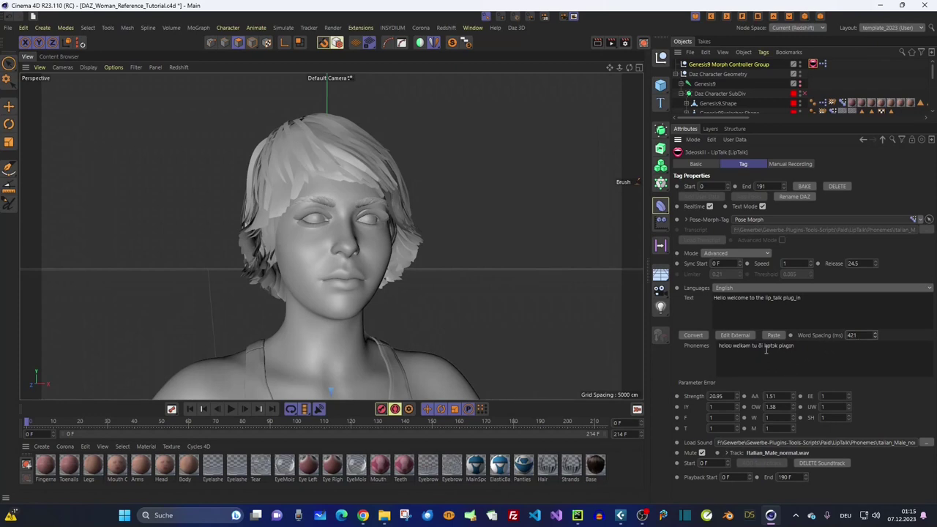
Step: Lower Word Spacing to 152 ms and preview the lip-sync twice, ending at frame 0
click(874, 337)
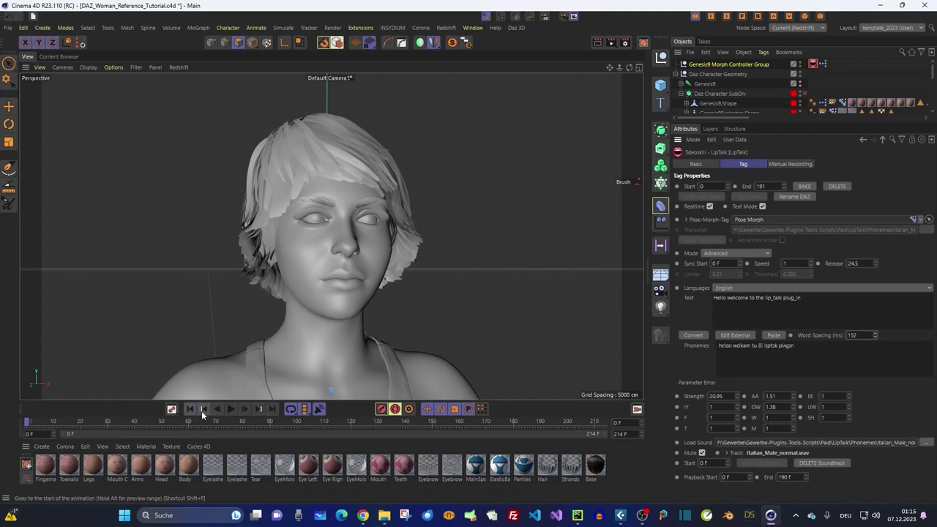
click(233, 409)
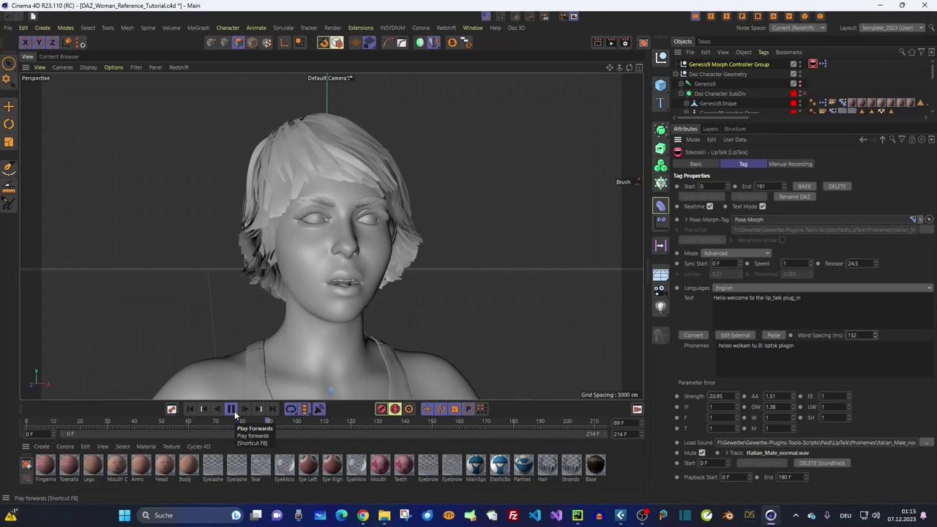
click(234, 411)
click(192, 408)
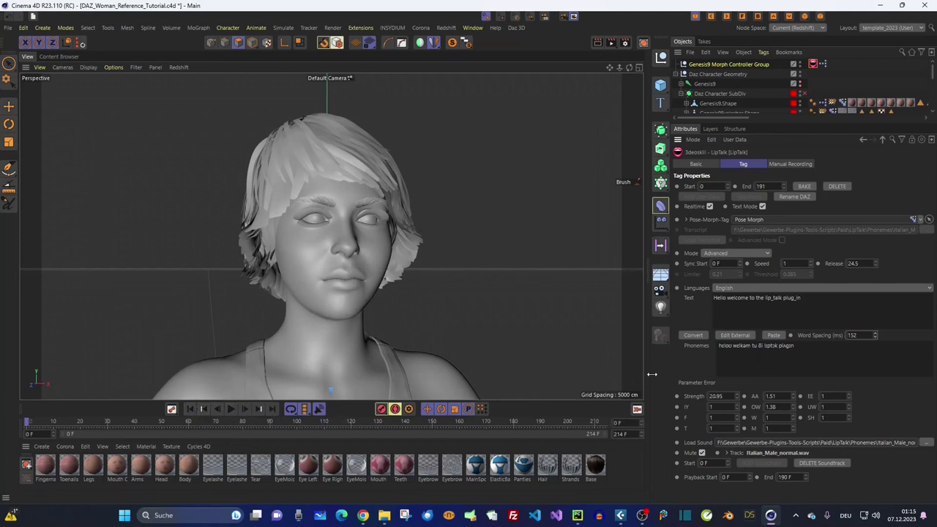
click(232, 409)
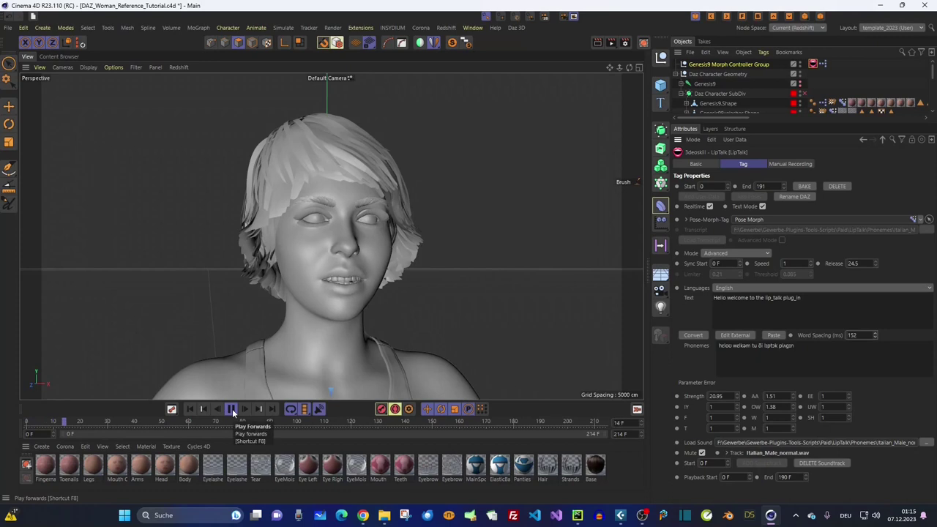
click(191, 409)
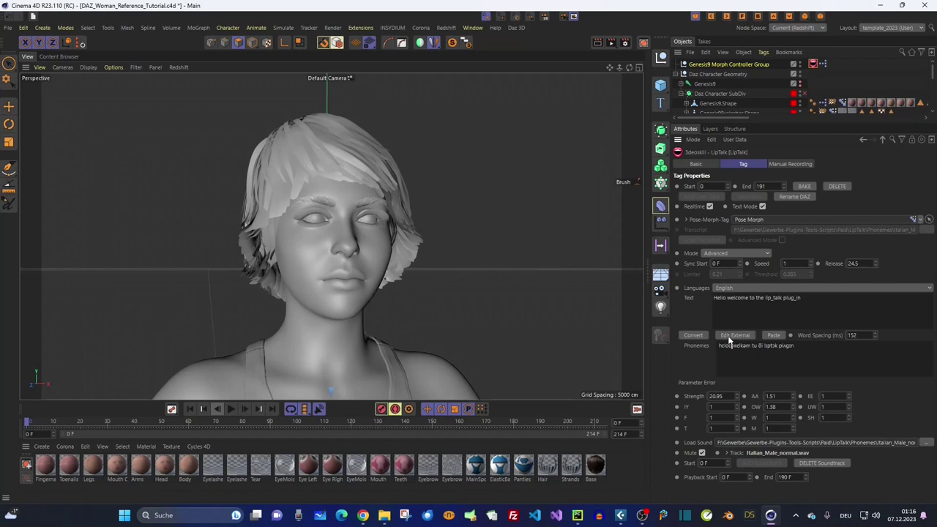
Step: Open the LipTalk phonemes as the params document in Notepad and position its window
click(734, 336)
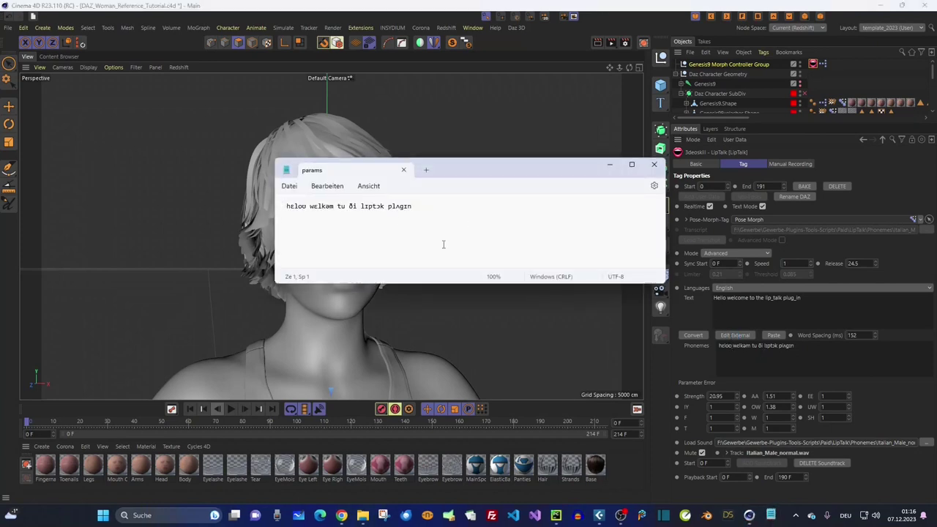
click(795, 349)
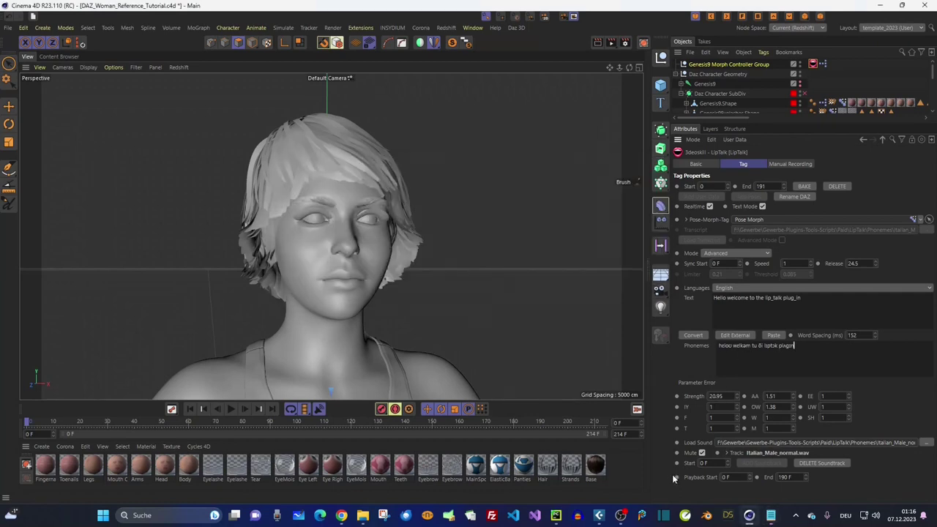
click(771, 516)
drag(456, 174, 412, 167)
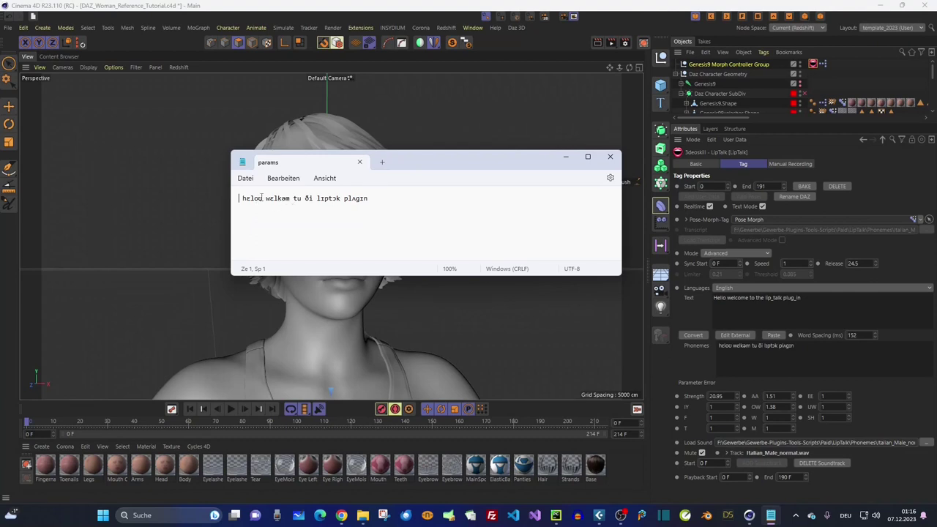
click(379, 199)
Step: Add a new empty untitled tab and restore the Notepad window over the viewport
click(382, 162)
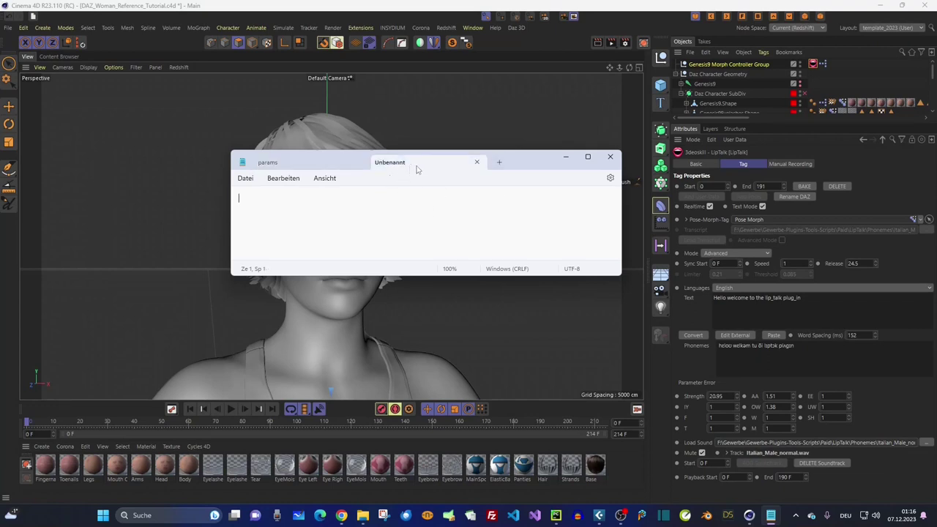
click(586, 157)
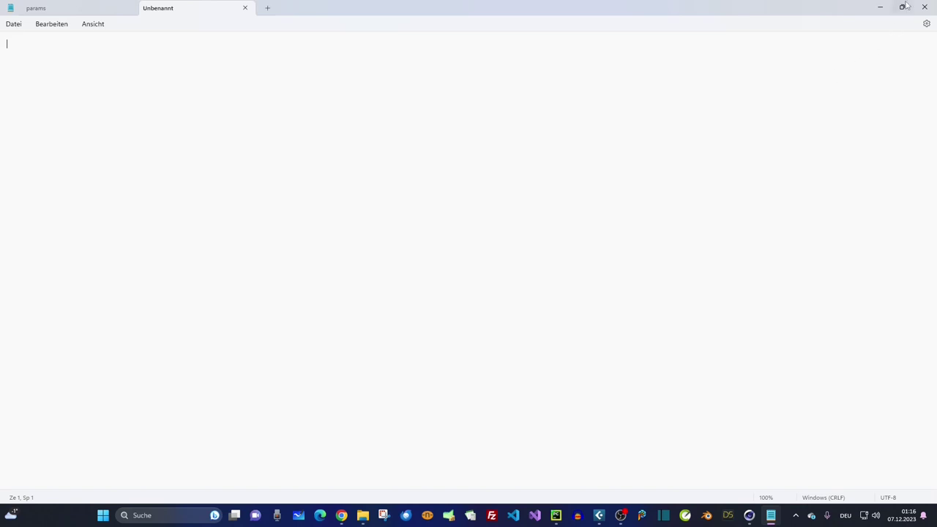
click(905, 5)
drag(526, 164, 539, 178)
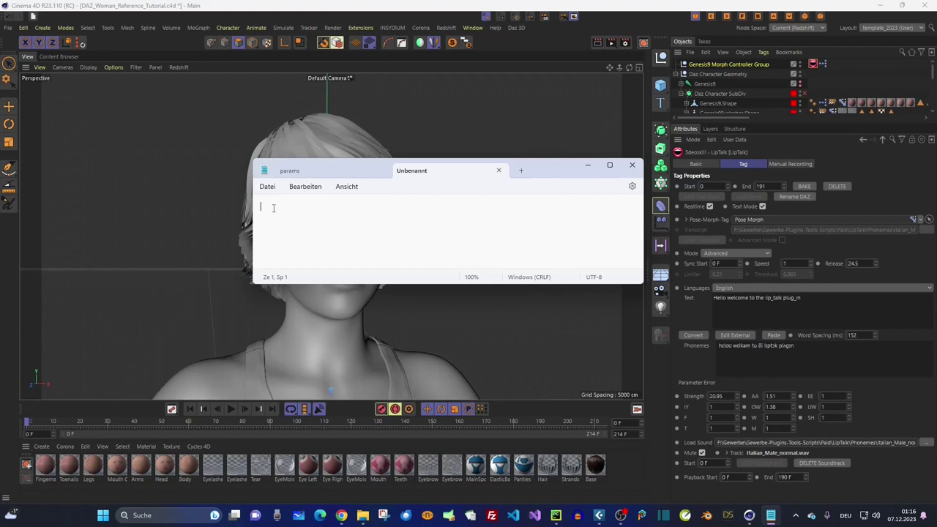
Step: Try out t: timing values in the scratch tab, correcting the typing
text(t)
text(:)
text(.5)
text(0.)
text(5)
key(BackSpace)
key(BackSpace)
key(BackSpace)
text(0.5555)
key(BackSpace)
key(BackSpace)
key(BackSpace)
key(BackSpace)
key(BackSpace)
key(BackSpace)
text(.55)
key(BackSpace)
key(BackSpace)
key(BackSpace)
key(BackSpace)
Step: Write the test timing code (t:.5) in the scratch tab and return to the params line
key(BackSpace)
text(s)
key(BackSpace)
text((t:.5)
text(,s:1.3,)
text(p:.3)
key(BackSpace)
text(5))
key(BackSpace)
key(BackSpace)
key(BackSpace)
key(BackSpace)
key(BackSpace)
key(BackSpace)
key(BackSpace)
key(BackSpace)
key(BackSpace)
key(BackSpace)
key(BackSpace)
key(BackSpace)
text())
click(305, 172)
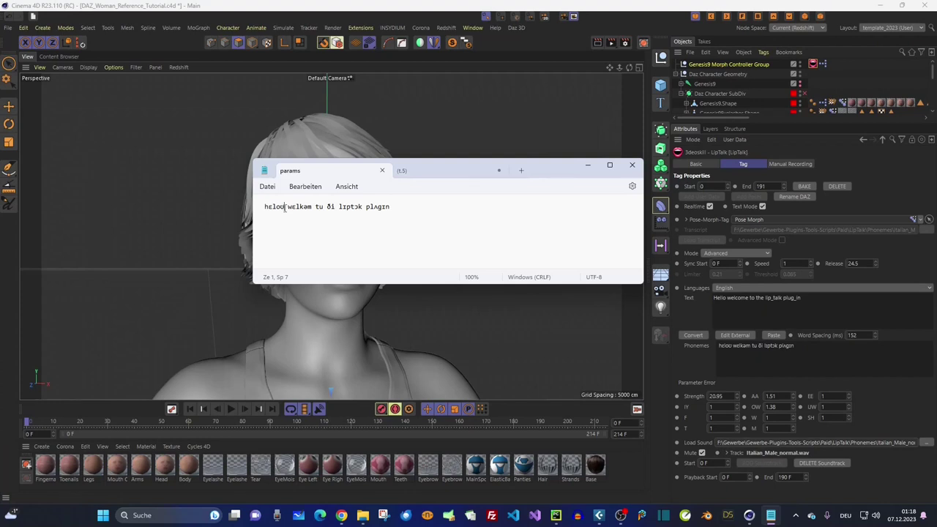
Step: Insert timing codes (t:.4) after heloo, (t:.3) after ði, and (s:1.4) inside lɪptɔk
text(()
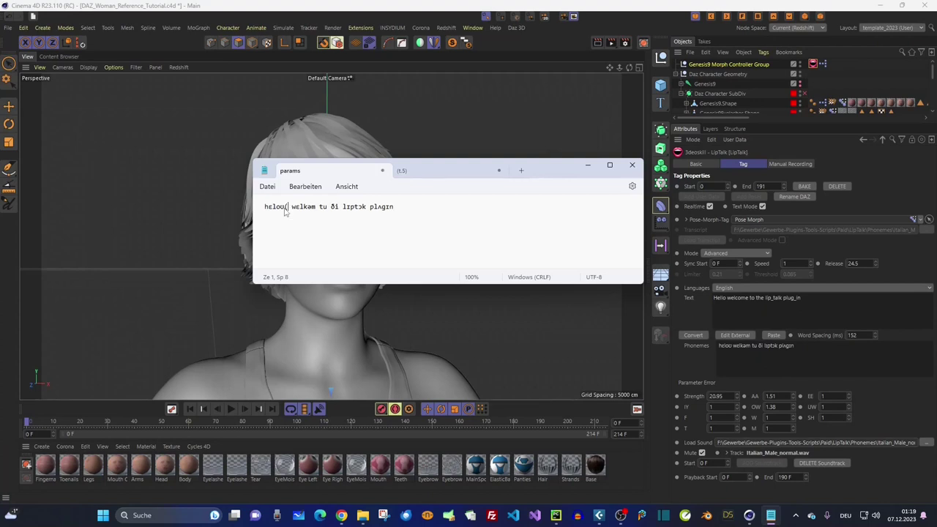
text(t:)
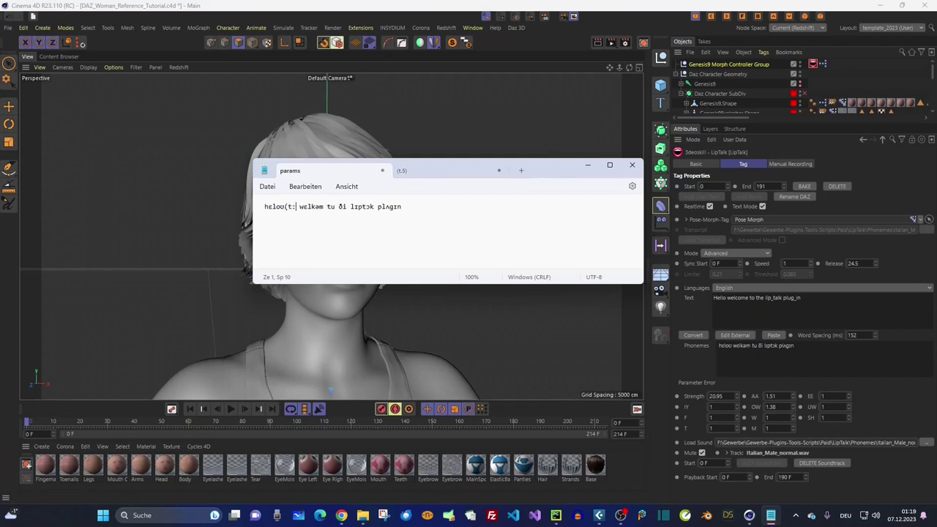
text(.4)
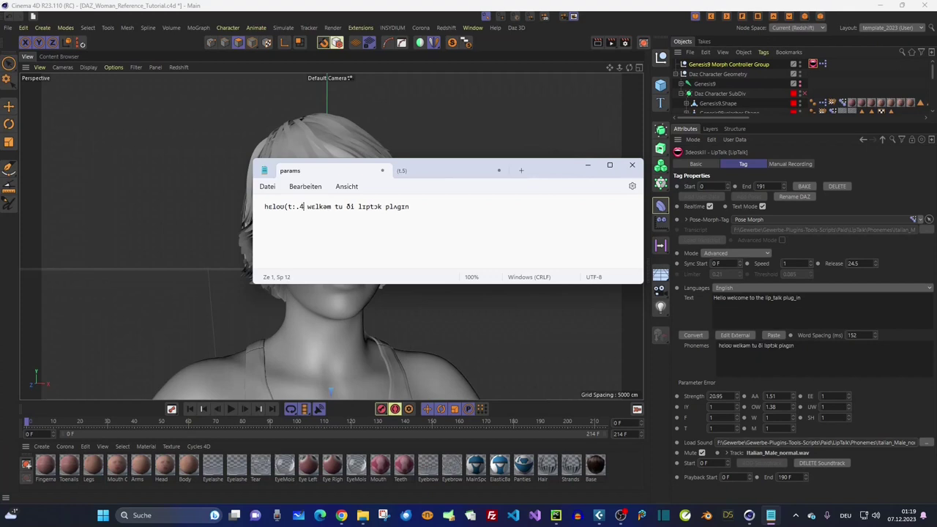
text())
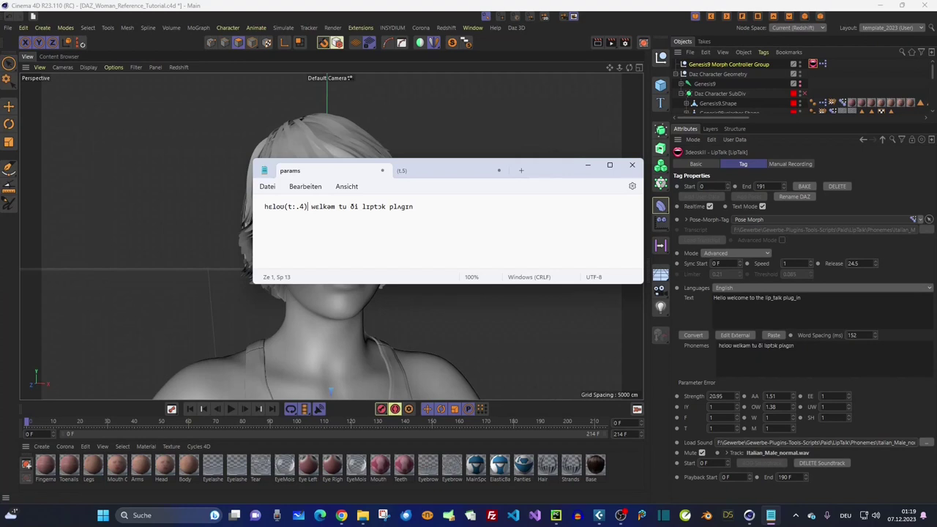
click(359, 207)
text(/)
text(t:.)
text(3)
text())
click(393, 208)
text((sː1.4))
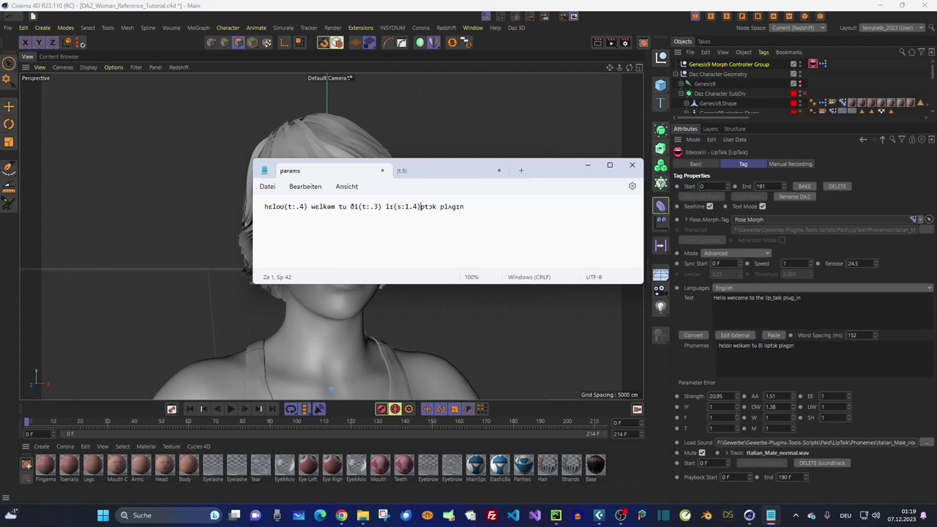
click(382, 212)
Step: Close Notepad without saving and paste the edited phonemes into LipTalk
click(631, 164)
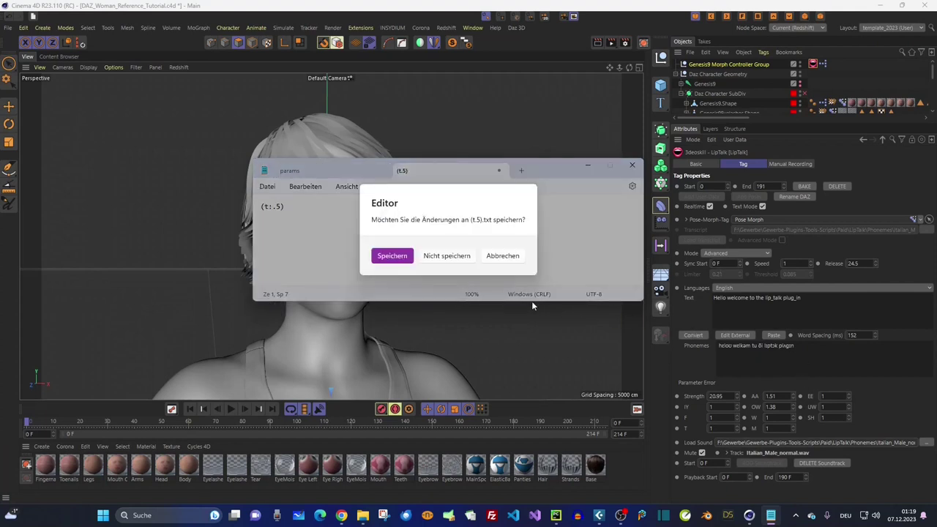
click(465, 258)
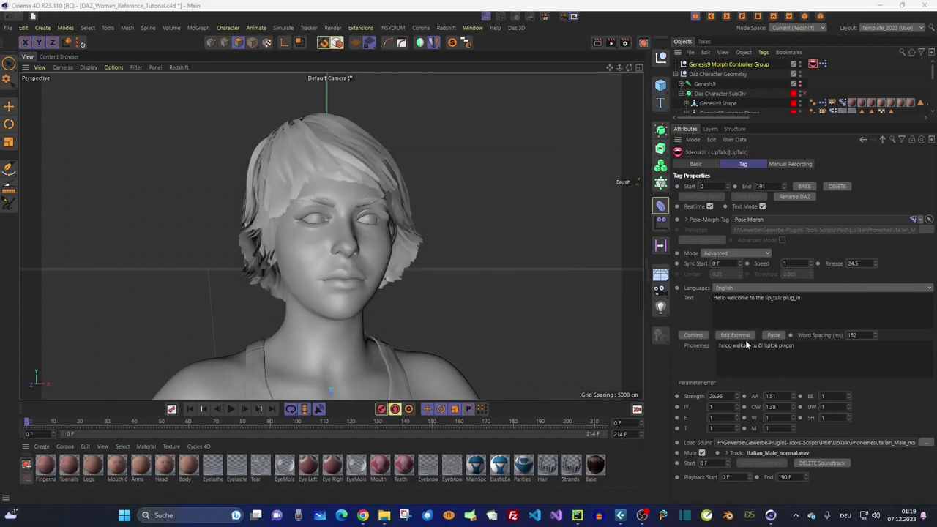
click(774, 335)
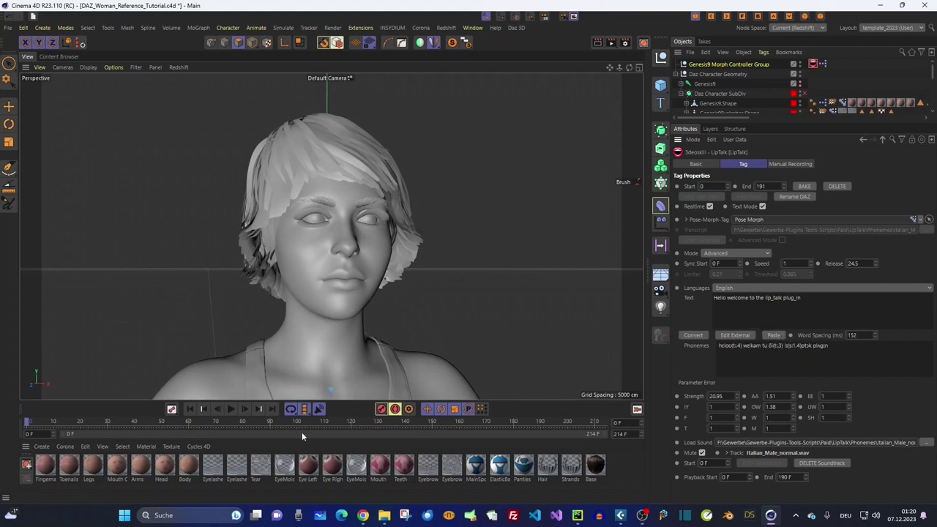
Step: Preview the lip-sync from the first frame, then open the phoneme string in external Notepad
click(230, 409)
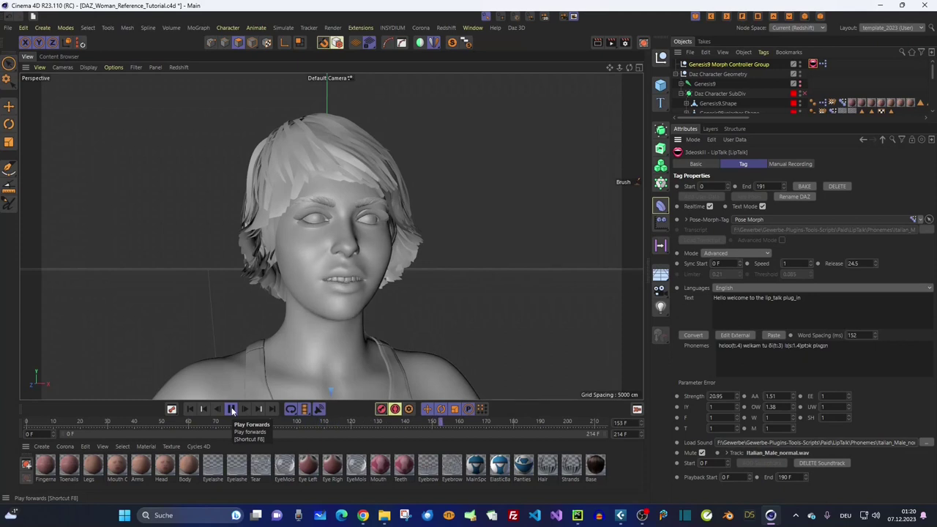
click(232, 409)
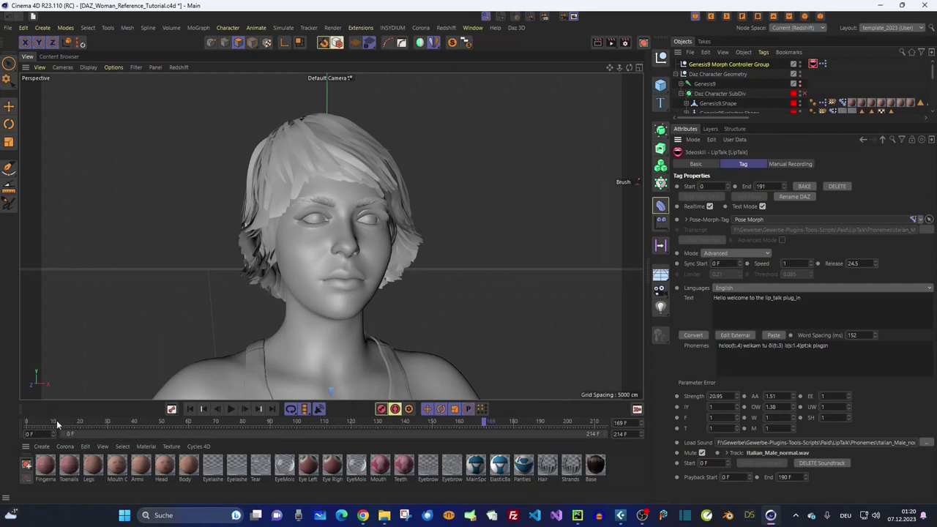
click(25, 422)
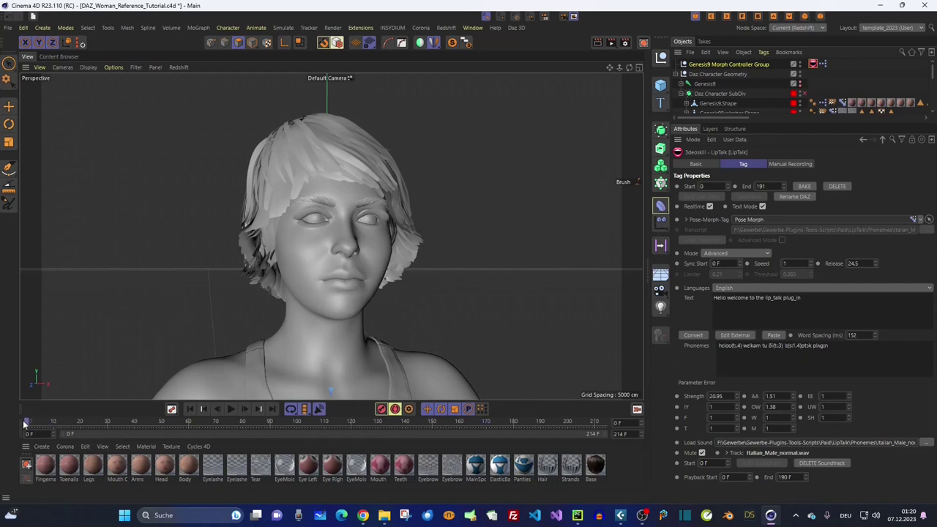
click(235, 410)
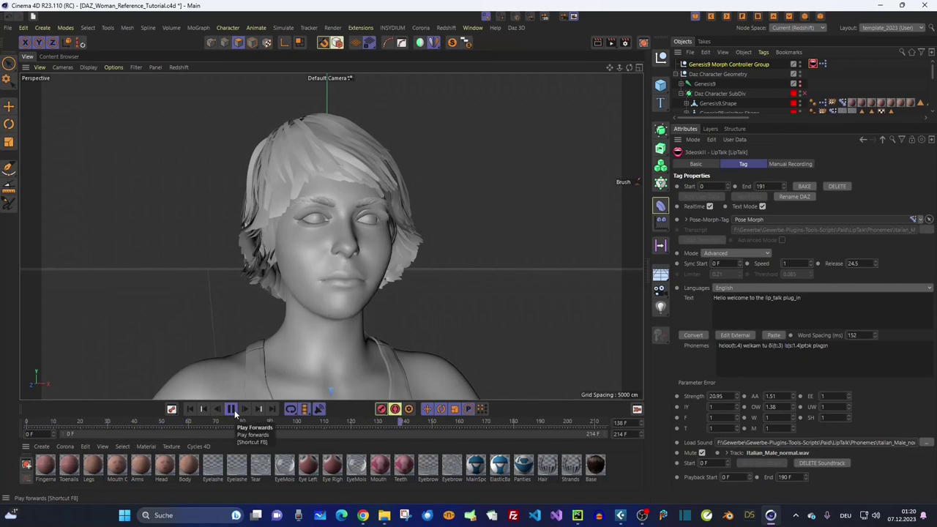
click(232, 409)
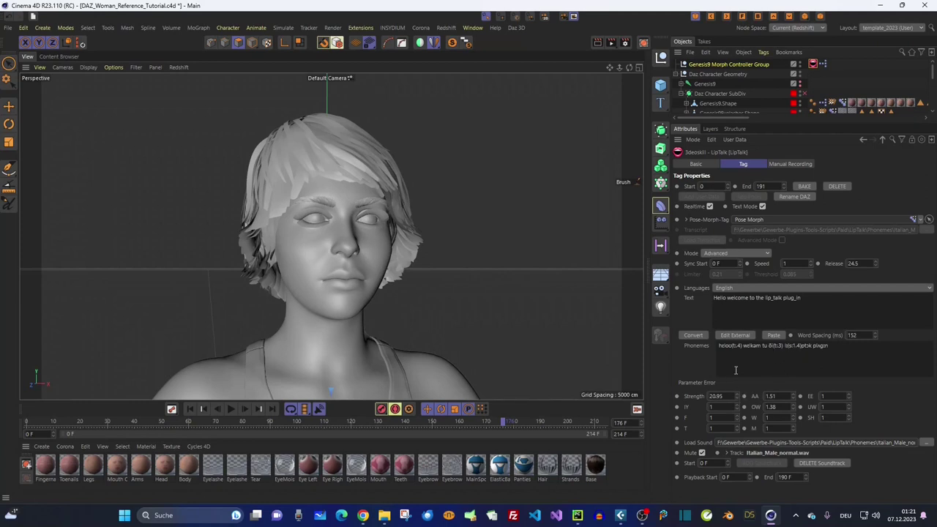
click(729, 335)
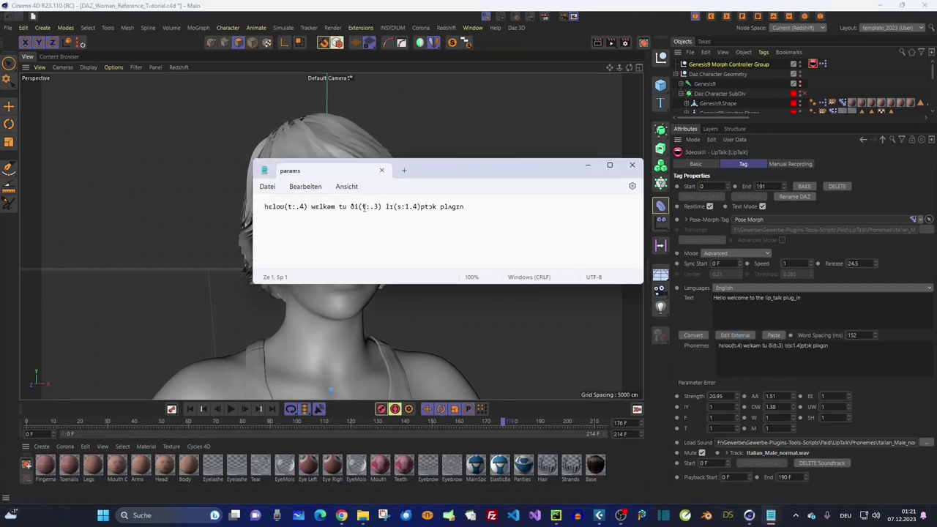
Step: Change ðɪ(t:.3) to ðɪ(p:.3) in Notepad, save, close and paste it into the tag
click(362, 207)
drag(361, 207, 368, 207)
key(BackSpace)
text(p)
key(Left)
key(ctrl+s)
click(633, 165)
click(776, 335)
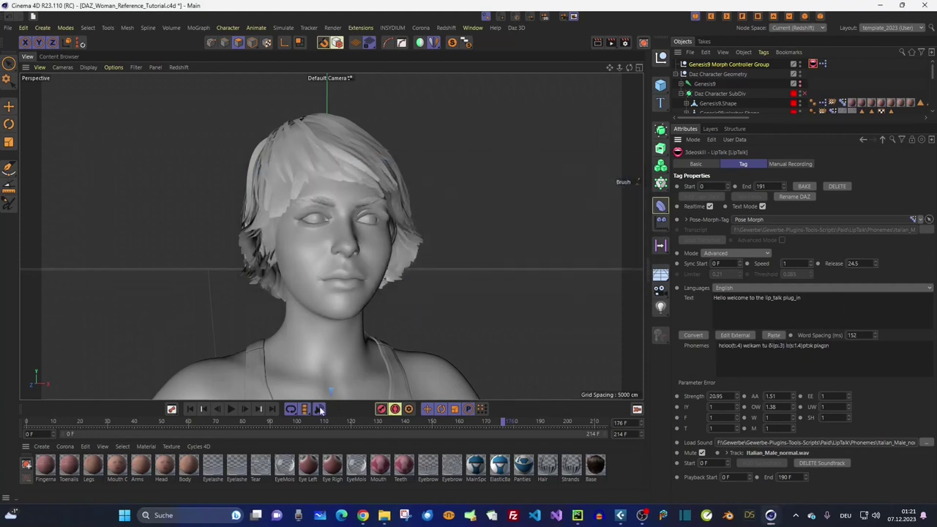
Step: Replay the lip-sync from the start with the edited phonemes
click(190, 409)
click(229, 409)
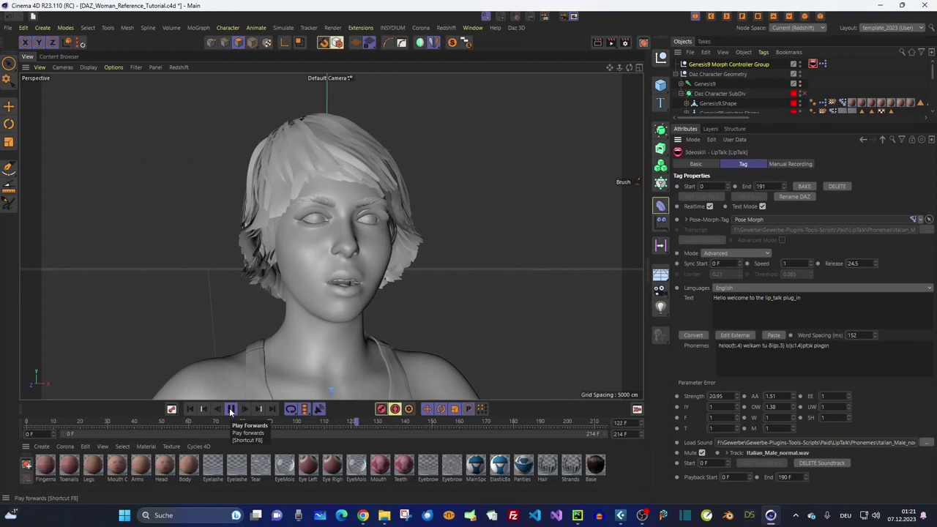
click(231, 409)
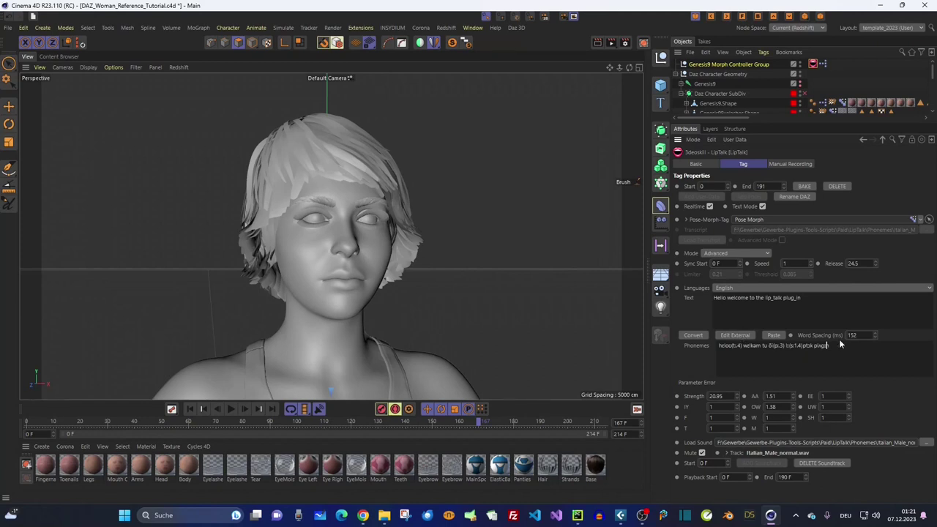
Step: Lower Word Spacing to 100 ms and replay the lip-sync
drag(874, 334, 871, 346)
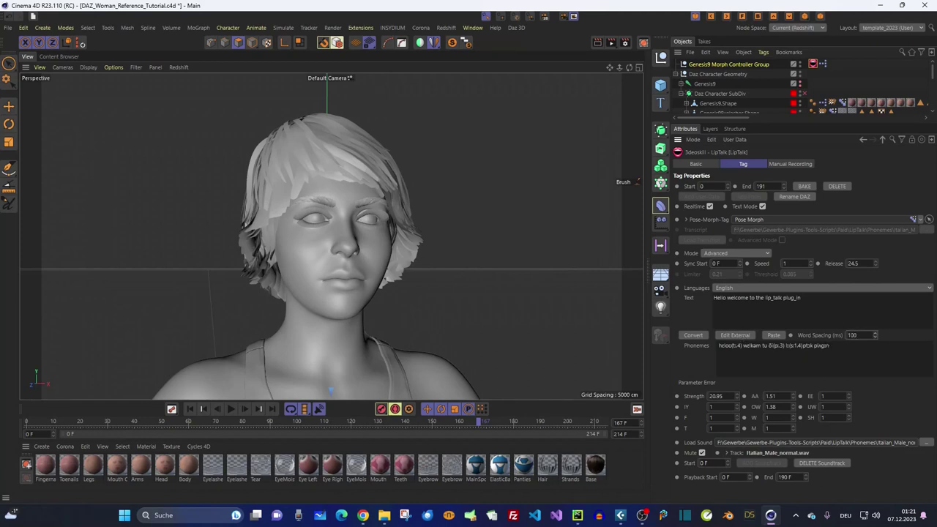
click(190, 409)
click(231, 409)
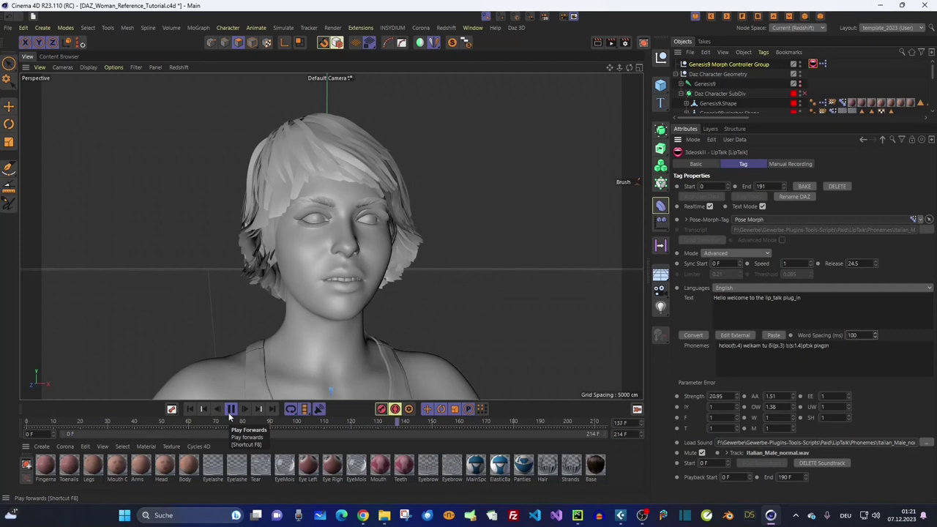
click(230, 409)
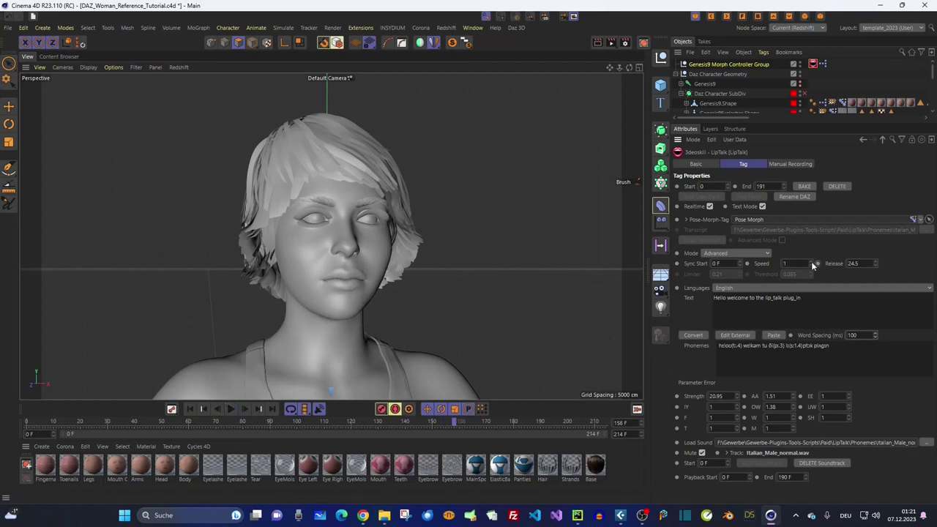
Step: Reduce Speed to 0.938 and replay the animation from frame 0
drag(812, 266, 803, 268)
click(189, 409)
click(229, 409)
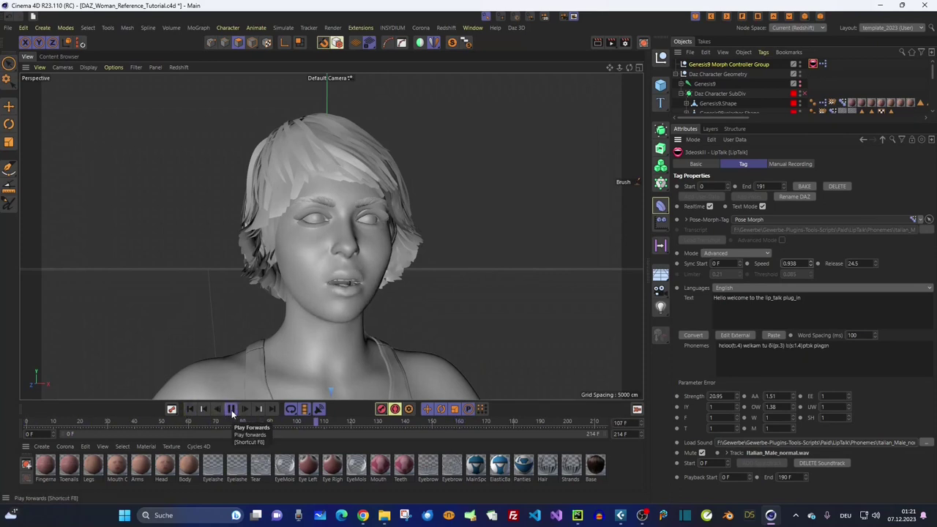
click(231, 410)
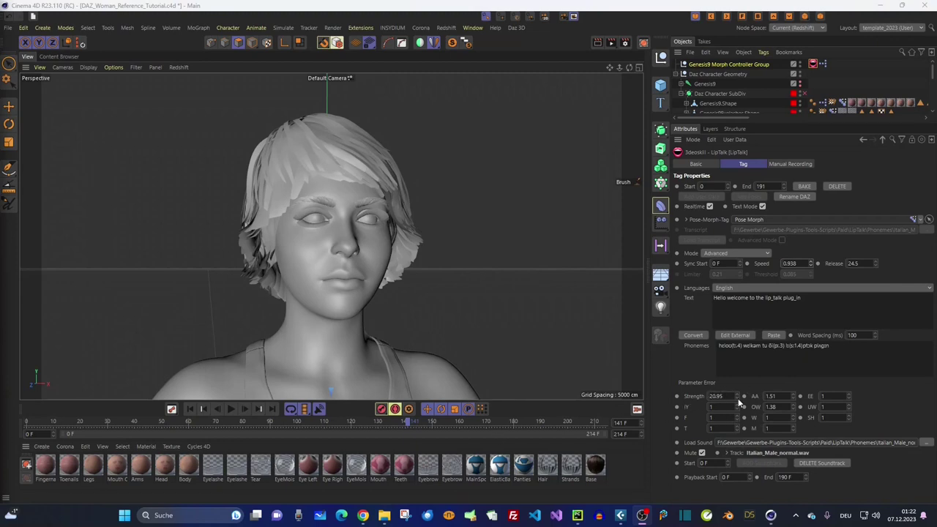
Step: Raise Strength to about 27.7 and preview the lip-sync again
drag(737, 399, 761, 398)
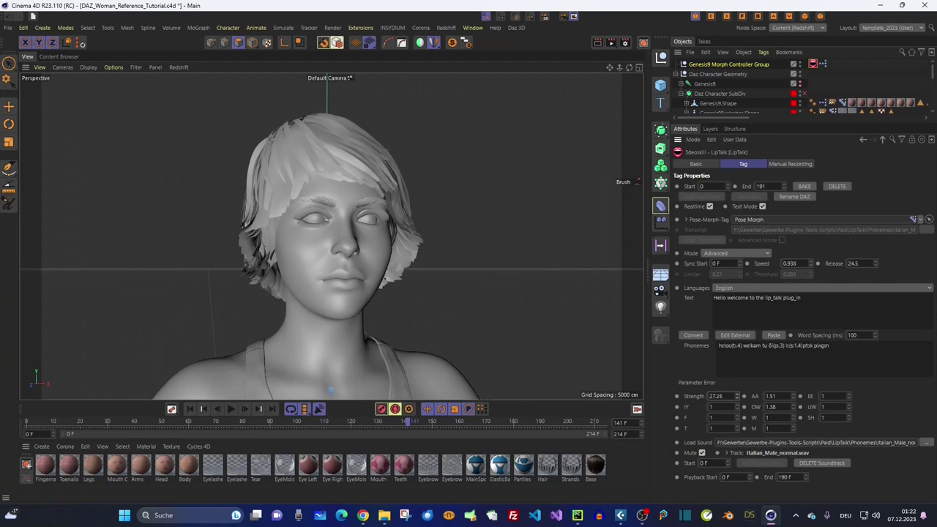
click(190, 409)
click(230, 410)
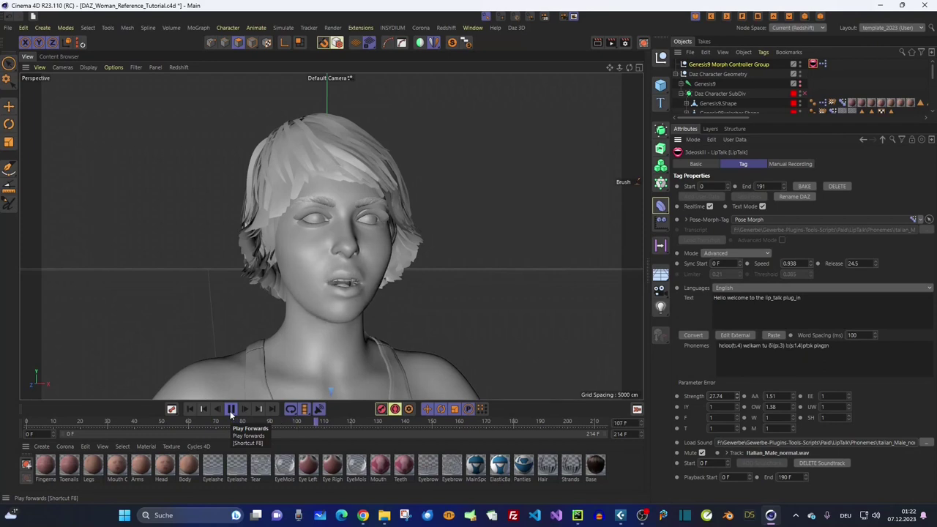
click(230, 409)
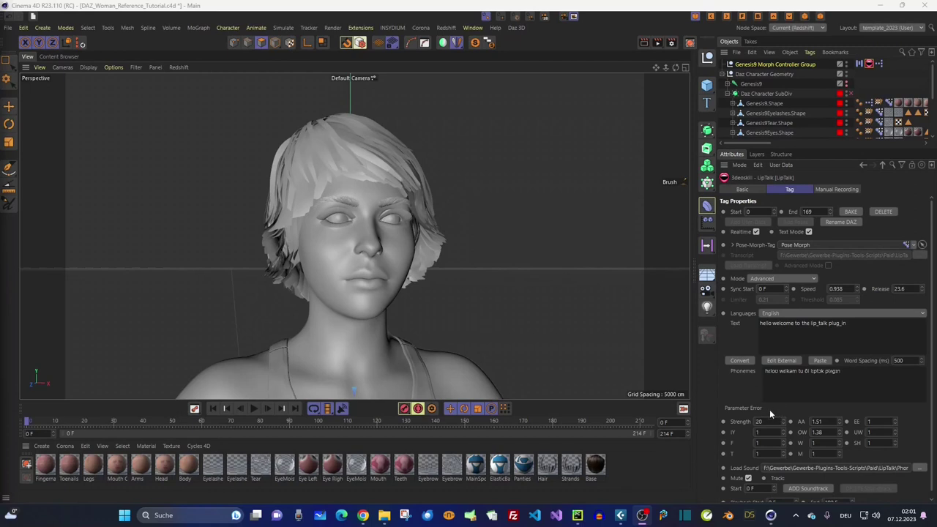
Step: Add the timing parameter (kː.4) after hɛloʊ externally, save and paste it back
click(772, 359)
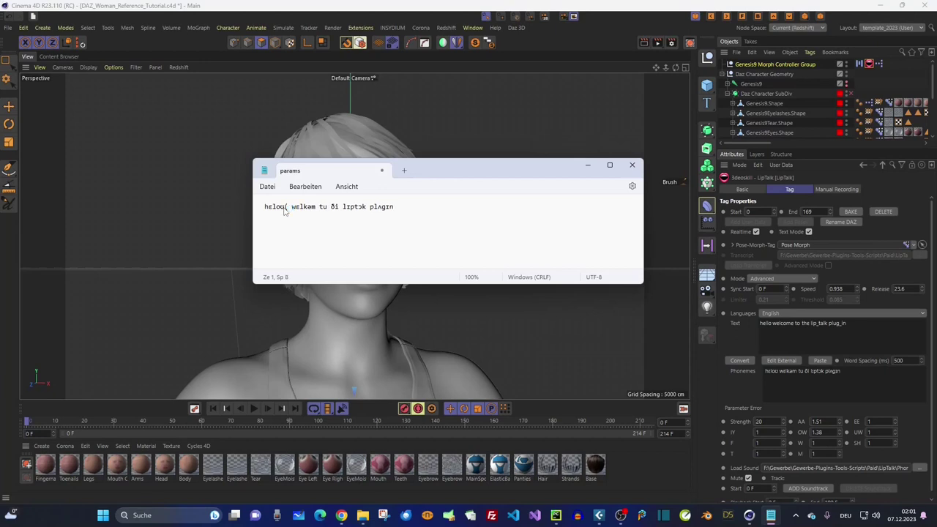
text(kː)
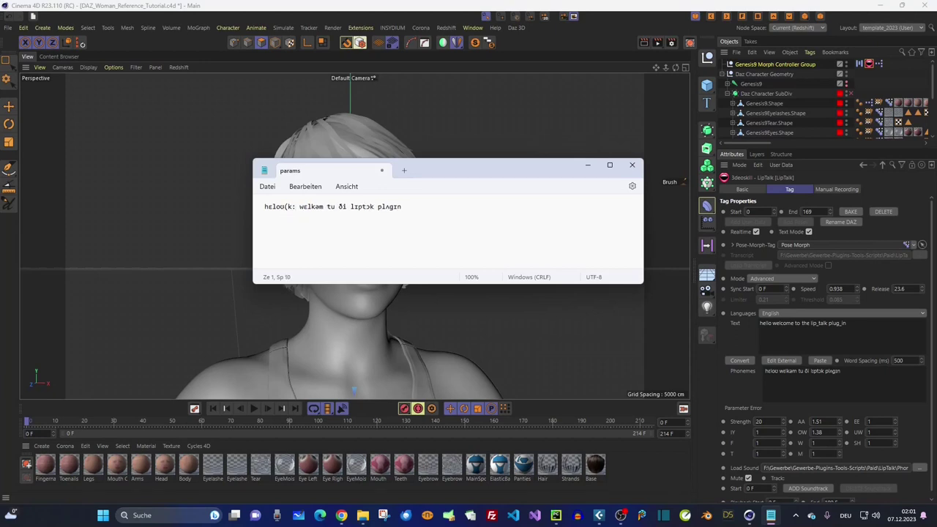
text(.4))
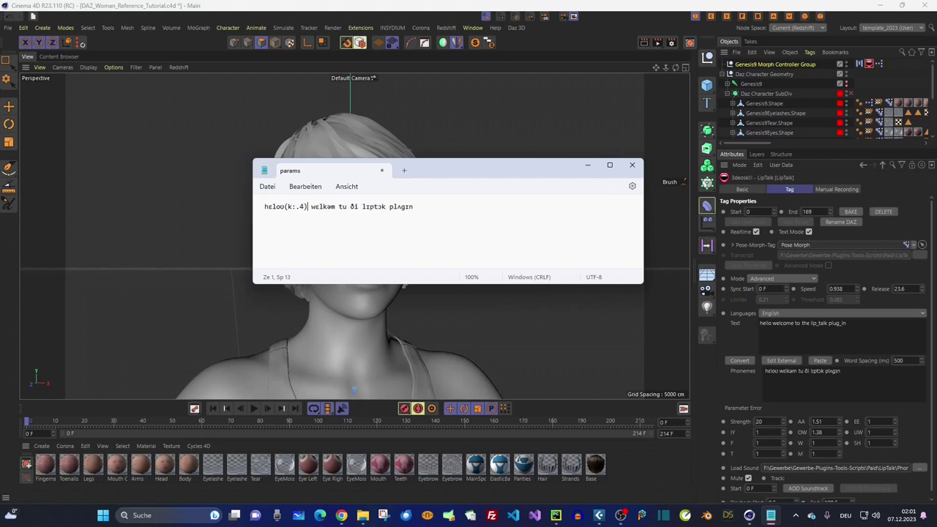
click(350, 249)
key(ctrl+s)
click(821, 362)
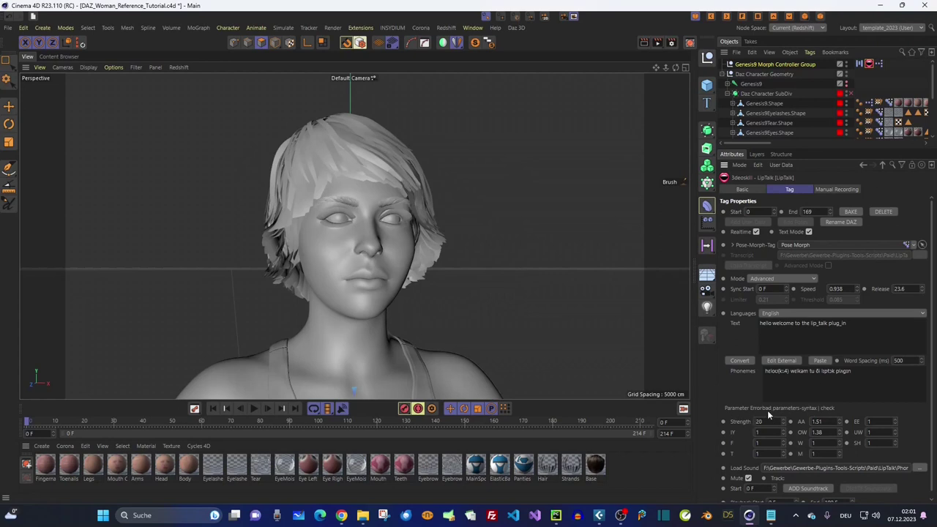
Step: Change the k to p, making hɛloʊ(pː.4), and paste the phonemes back
click(776, 359)
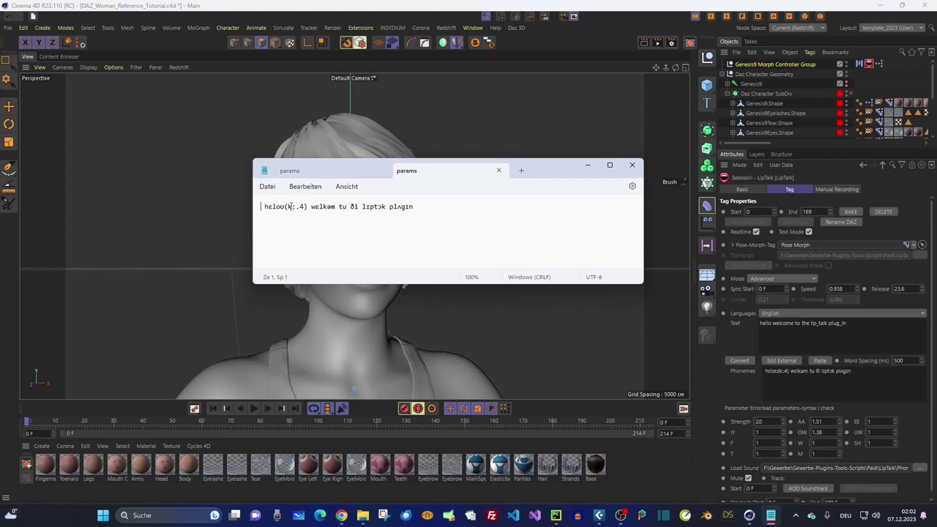
click(292, 207)
key(BackSpace)
text(p)
click(820, 360)
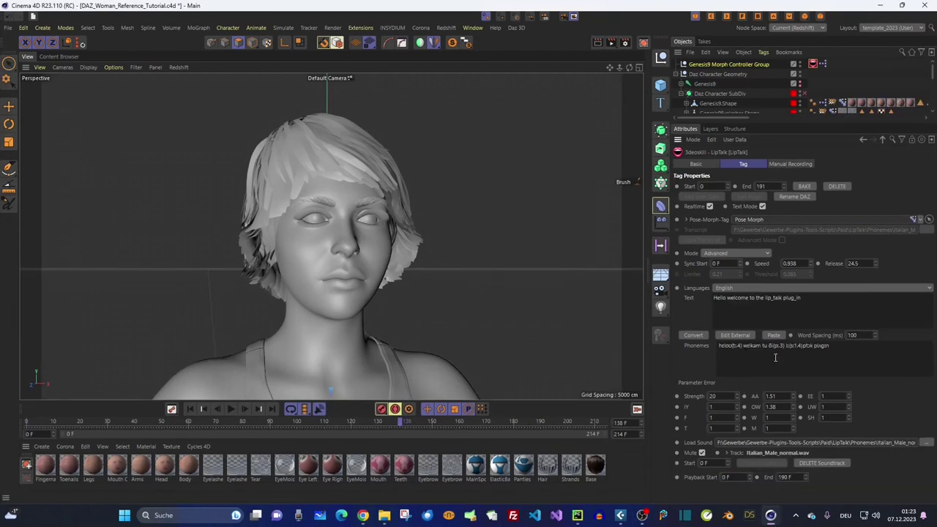
Step: Discard the external edit and regenerate plain phonemes from the text with Convert
click(741, 334)
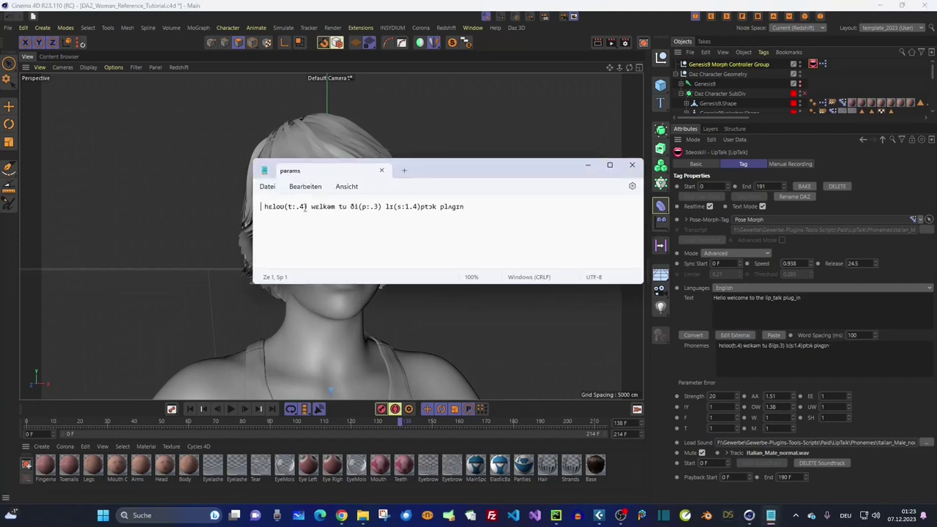
drag(306, 208, 284, 210)
click(631, 164)
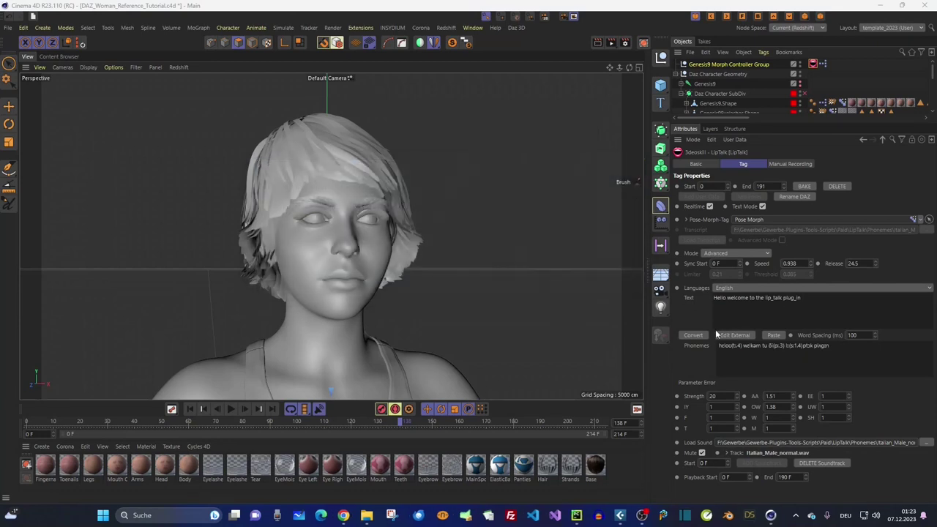
click(695, 336)
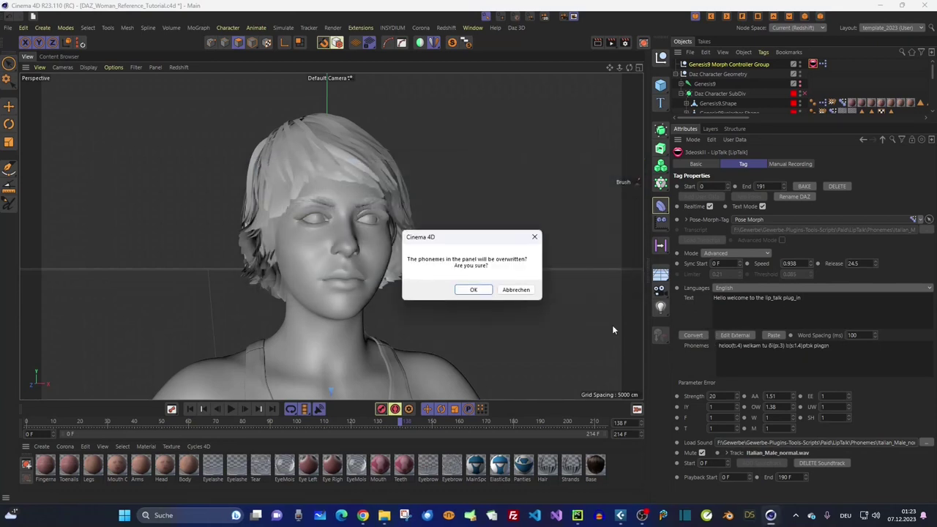
click(483, 292)
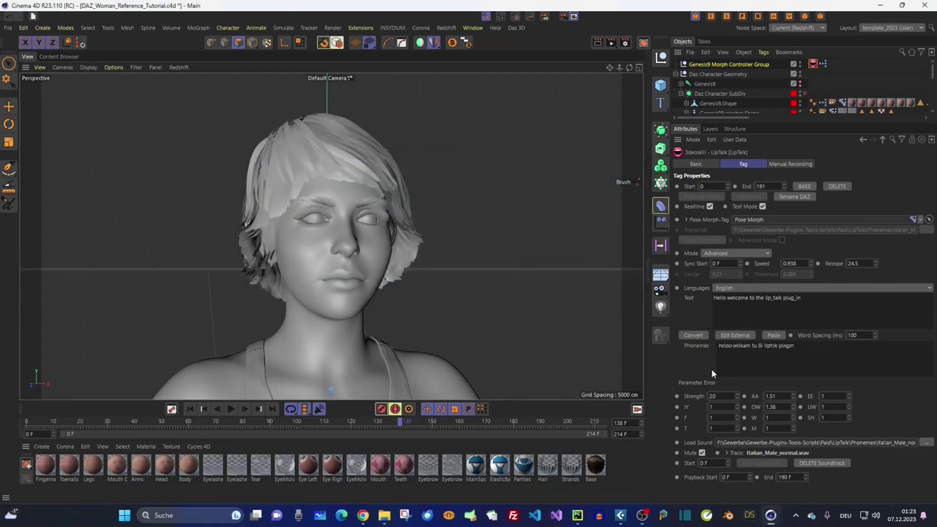
Step: Replay the regenerated lip-sync and return to the first frame
click(203, 409)
click(231, 409)
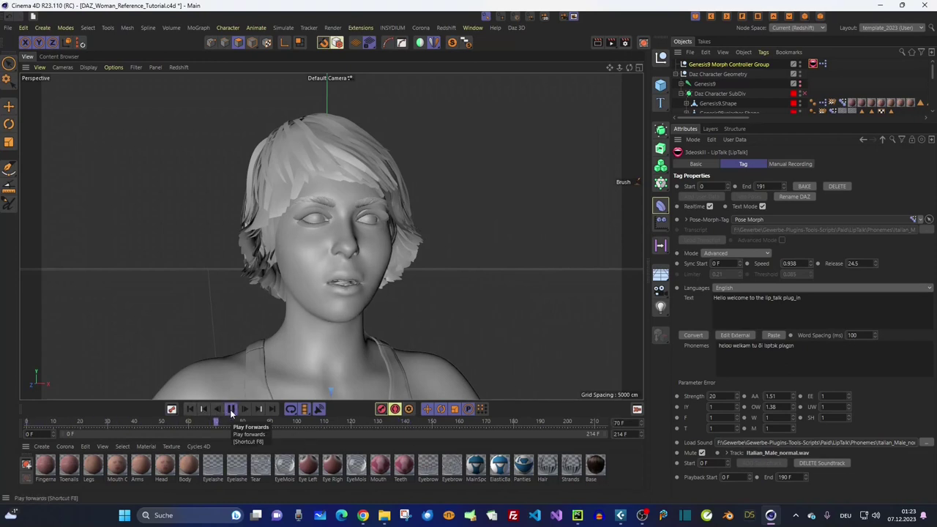
click(230, 409)
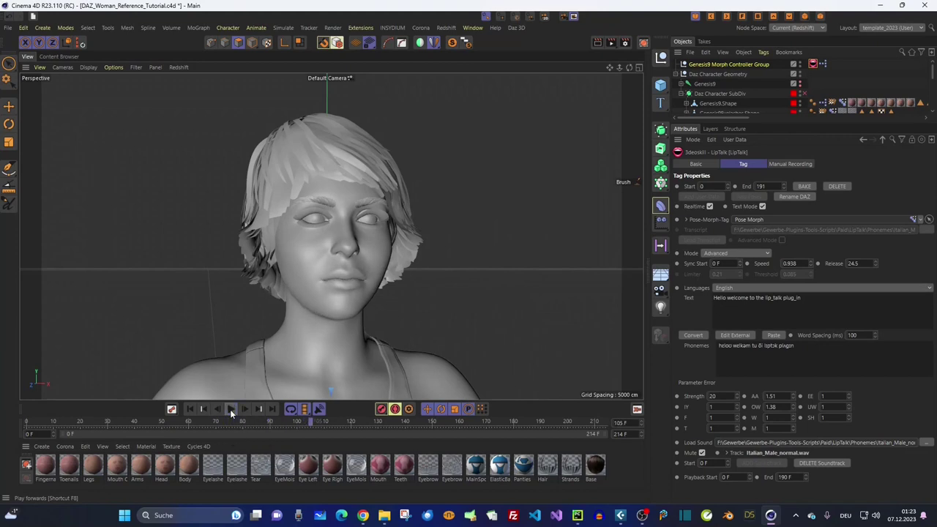
click(191, 409)
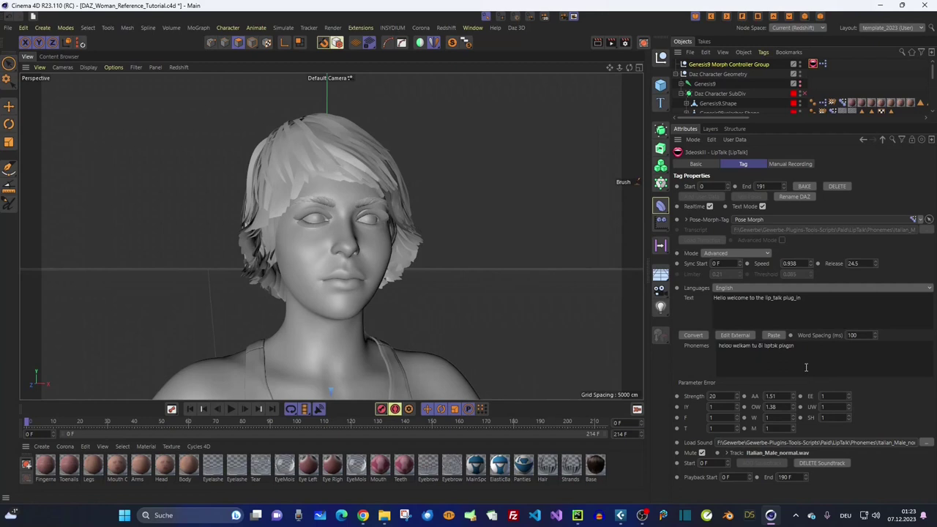
Step: Enable Manual ON in Manual Recording and play back to preview the open mouth
click(788, 165)
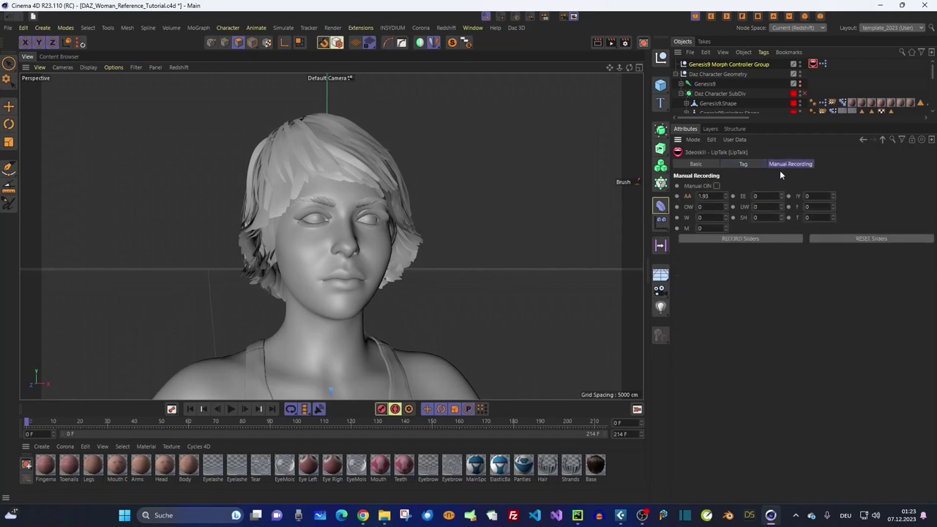
click(716, 187)
click(230, 409)
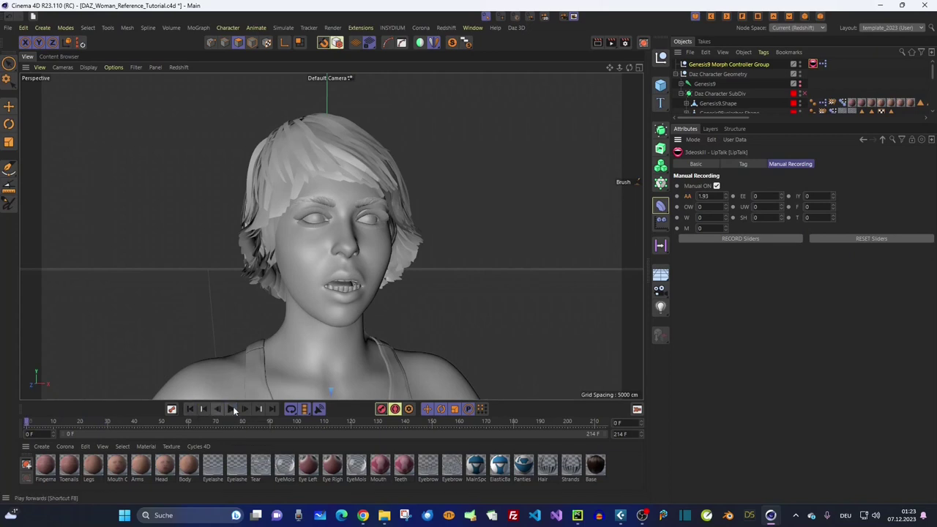
click(234, 410)
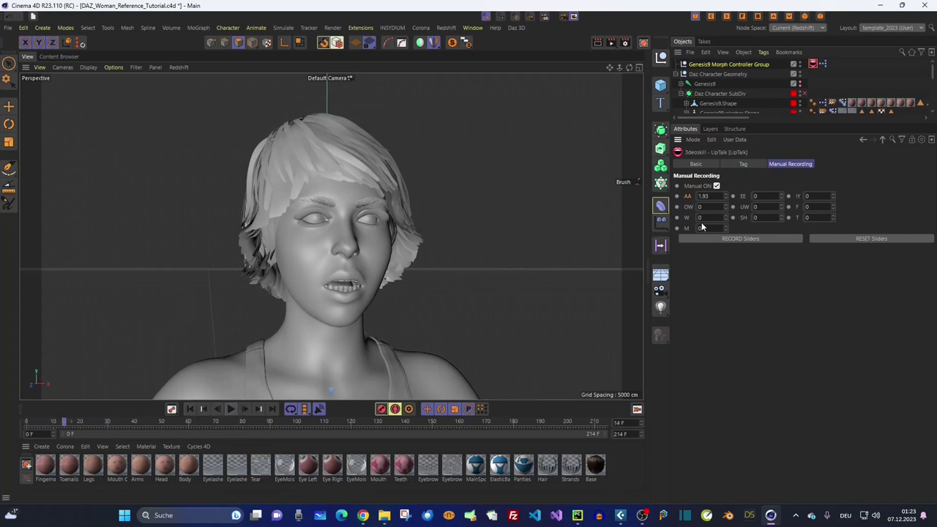
Step: Turn Manual ON off again on the Manual Recording tab
click(756, 164)
click(769, 163)
click(716, 185)
Step: Set the language to German, enter a German introduction sentence and convert it to phonemes
click(746, 165)
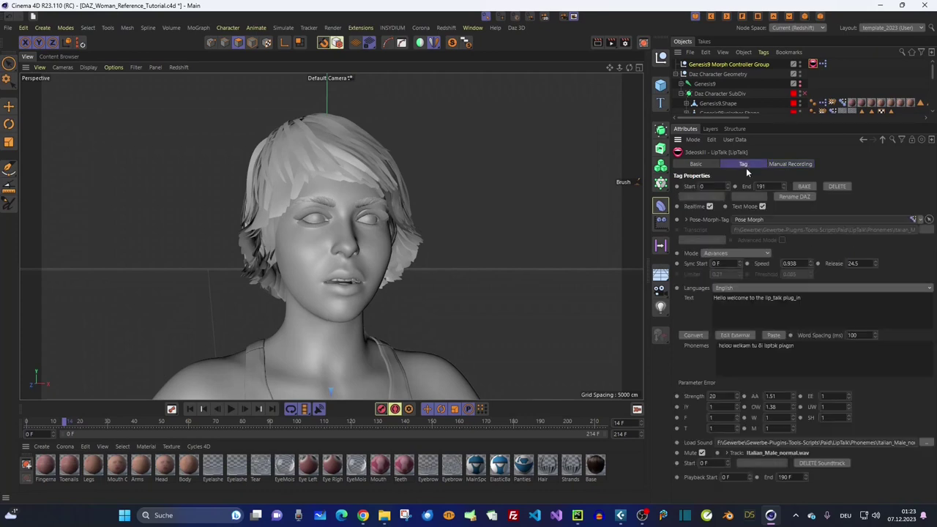
click(735, 289)
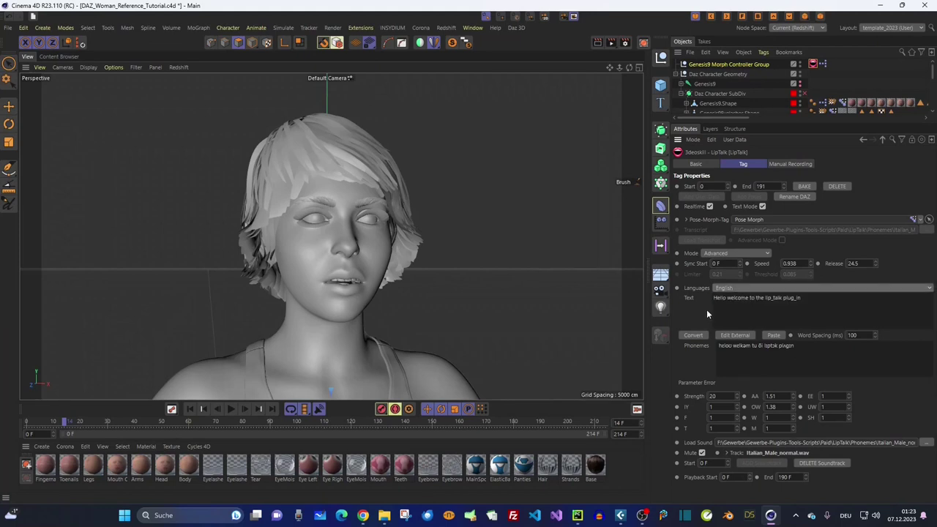
click(731, 319)
drag(805, 298, 713, 299)
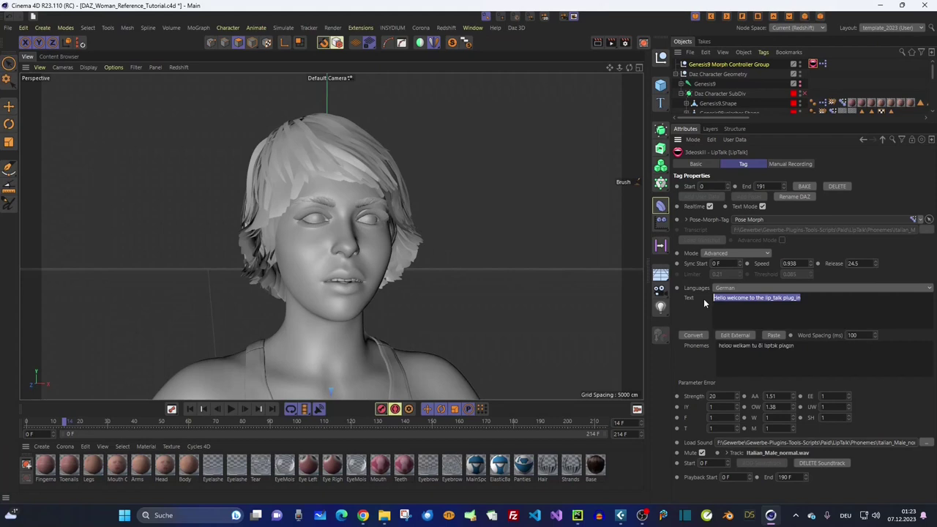
text(Hallo m)
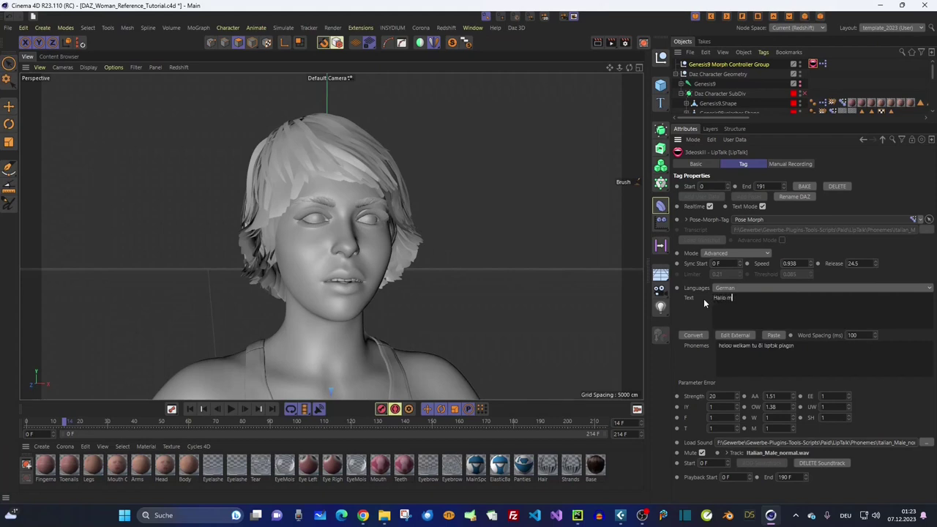
text(ein Name ist Thomas)
click(692, 335)
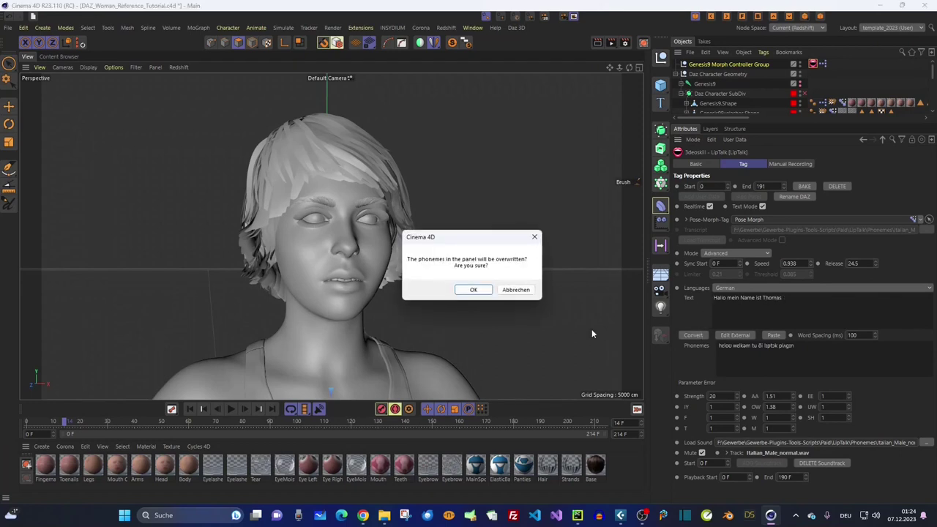
click(474, 289)
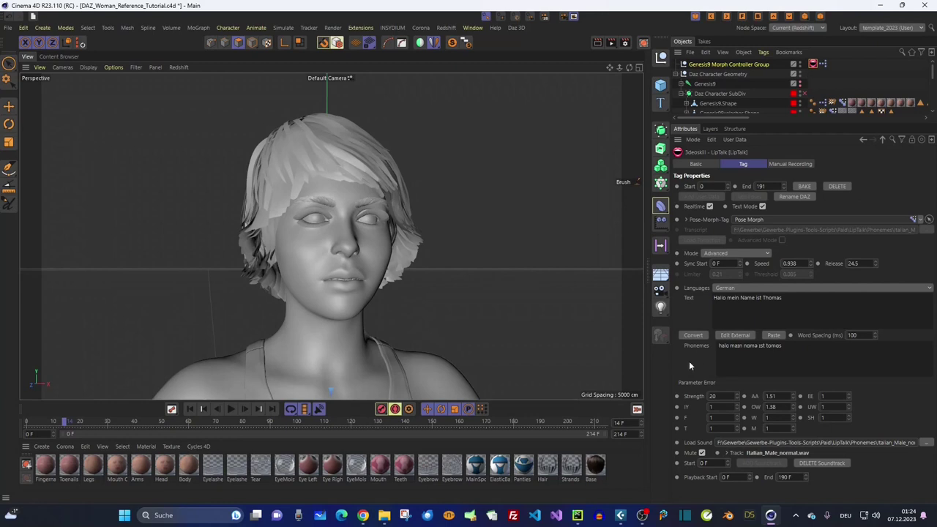
Step: Play the German lip-sync from the first frame
click(191, 413)
click(229, 409)
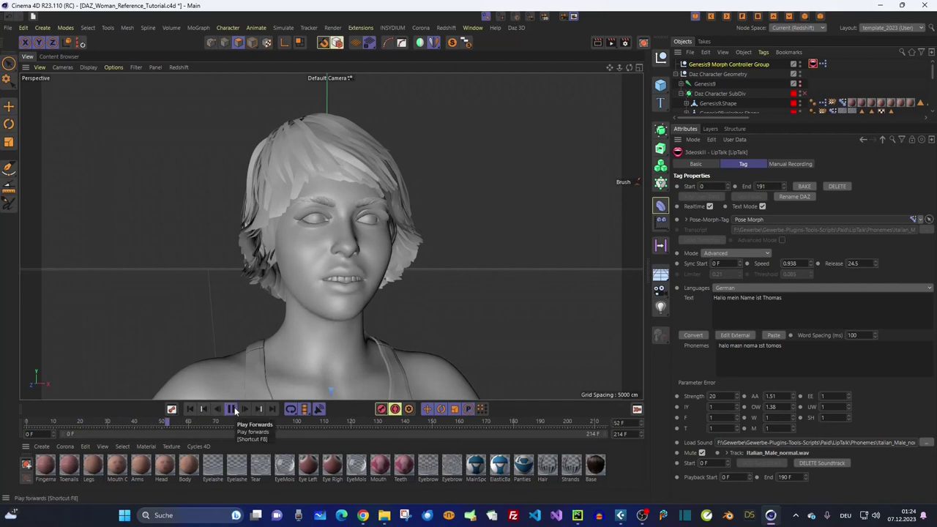
click(232, 409)
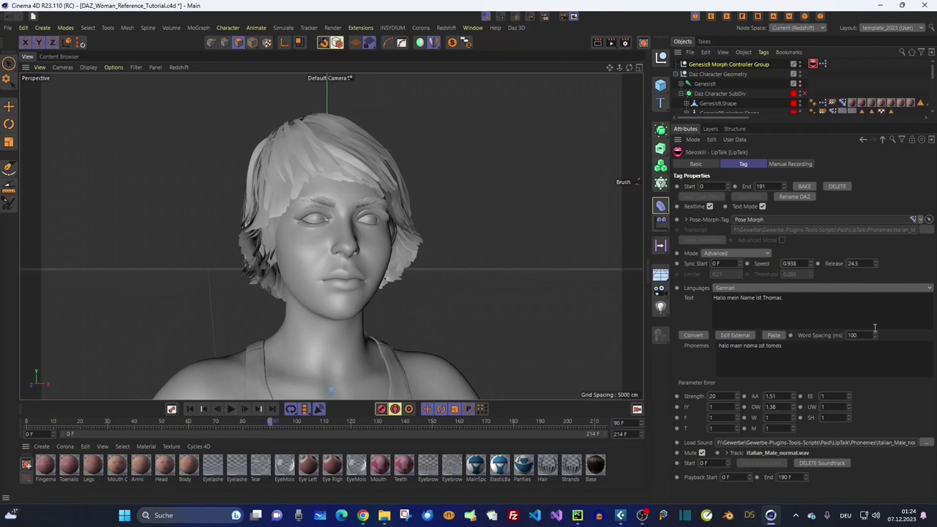
Step: Replace the German sentence in Text with its pasted Russian translation
drag(797, 300, 584, 291)
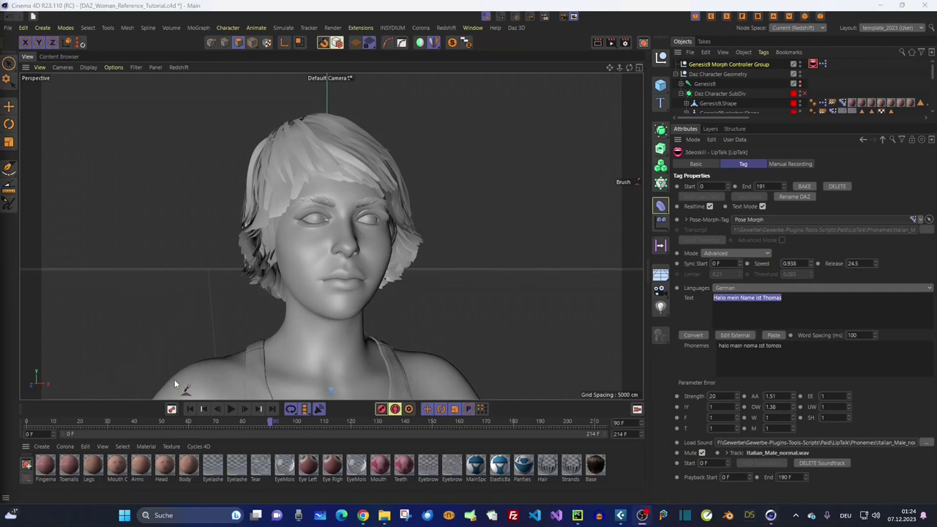
click(794, 301)
drag(794, 302, 690, 297)
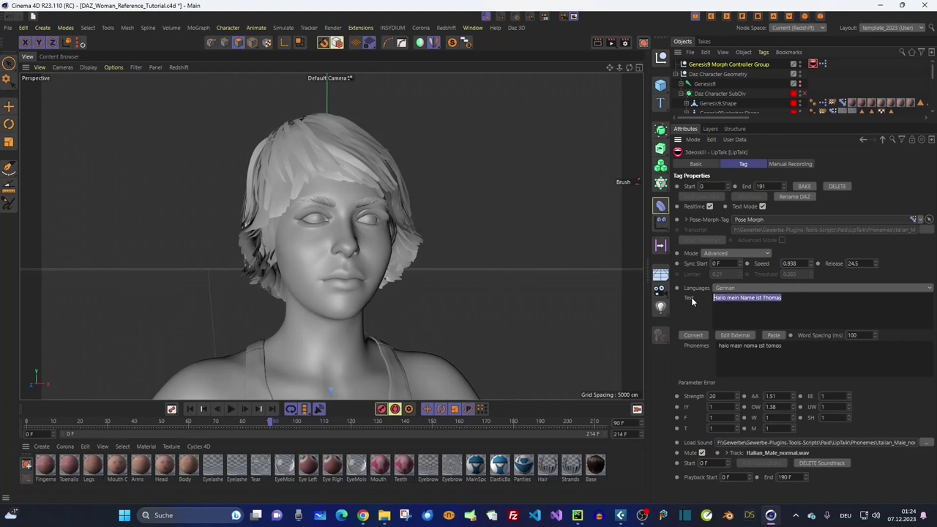
click(772, 334)
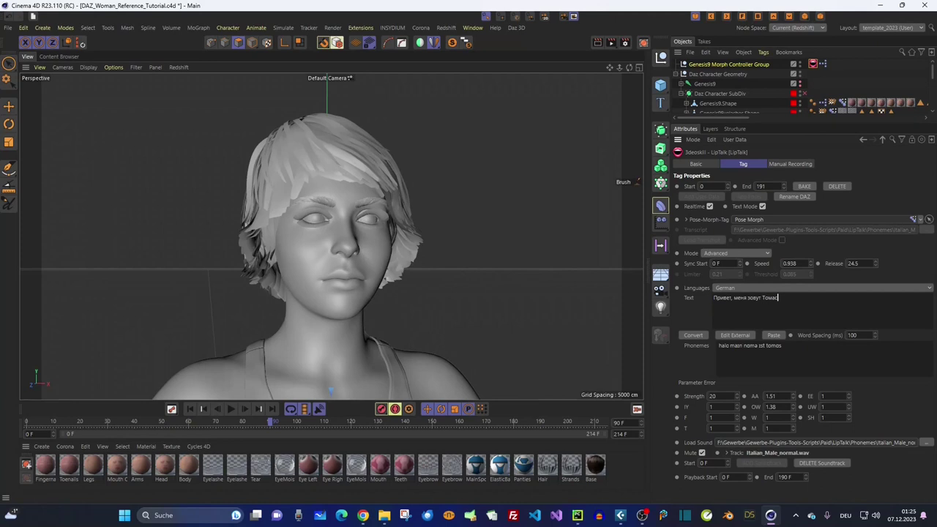
click(363, 515)
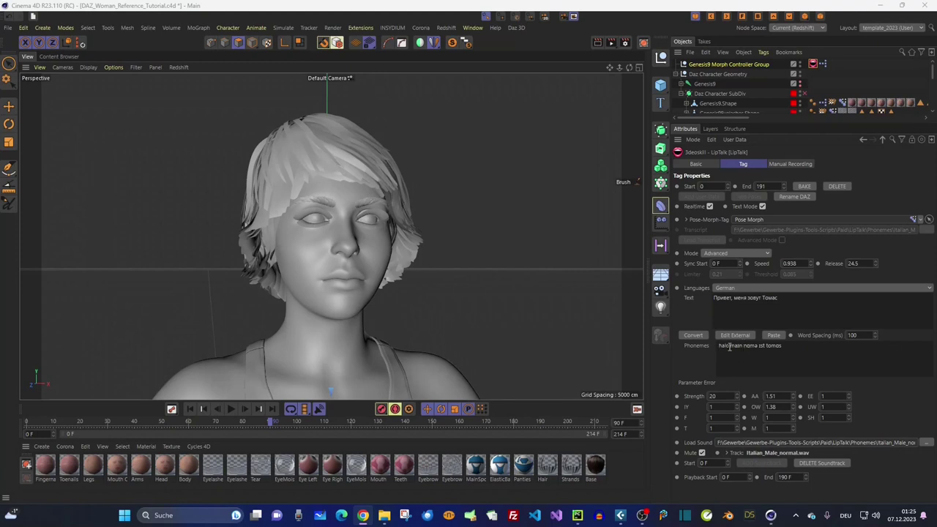
Step: Switch the language to Russian and regenerate the phonemes from the Russian text
click(732, 289)
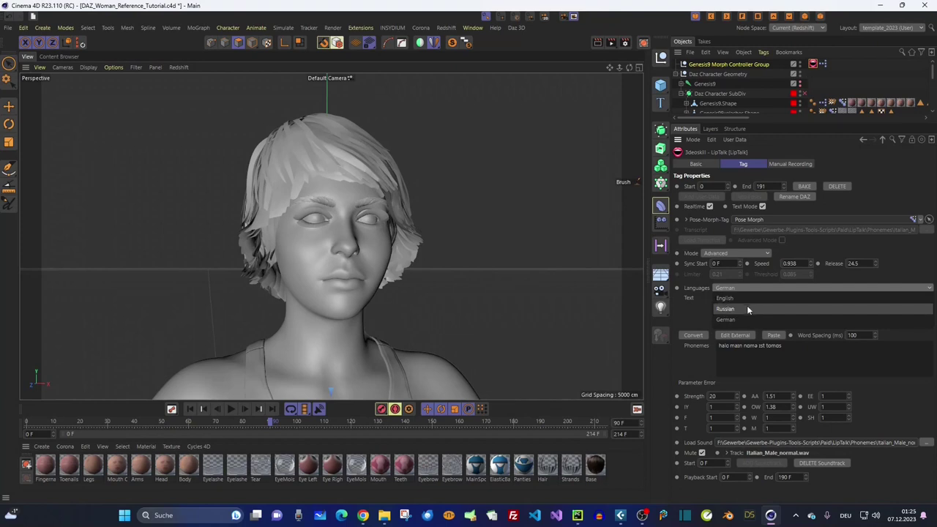
click(745, 308)
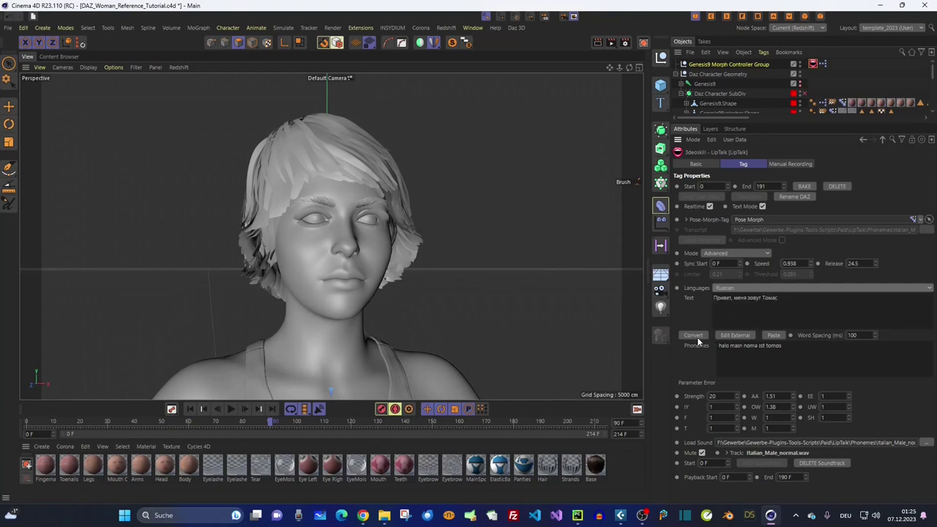
click(697, 336)
click(474, 290)
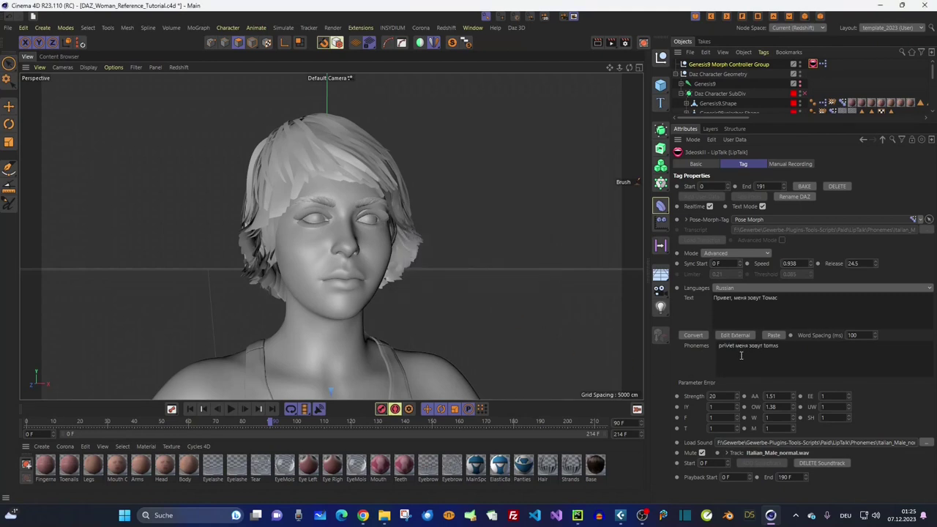
Step: Replay the Russian lip-sync from frame 0
key(shift+f)
click(232, 408)
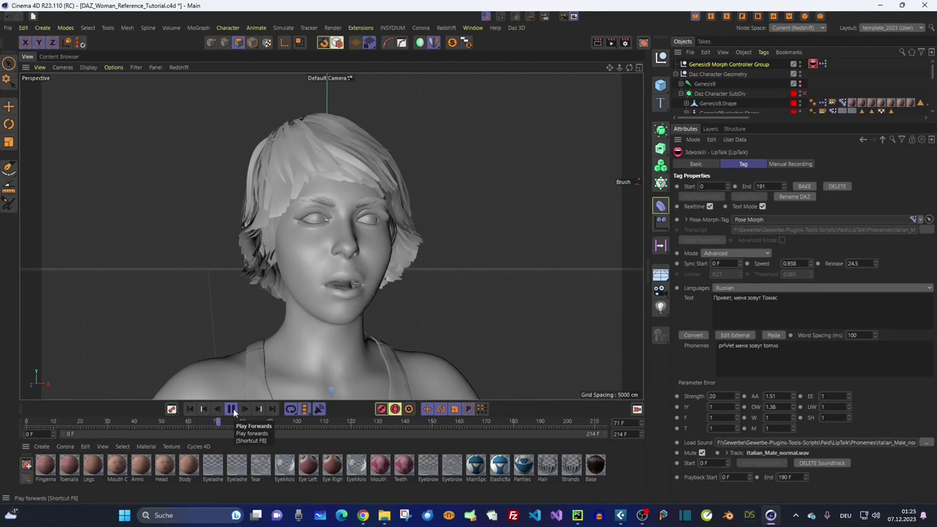
click(231, 410)
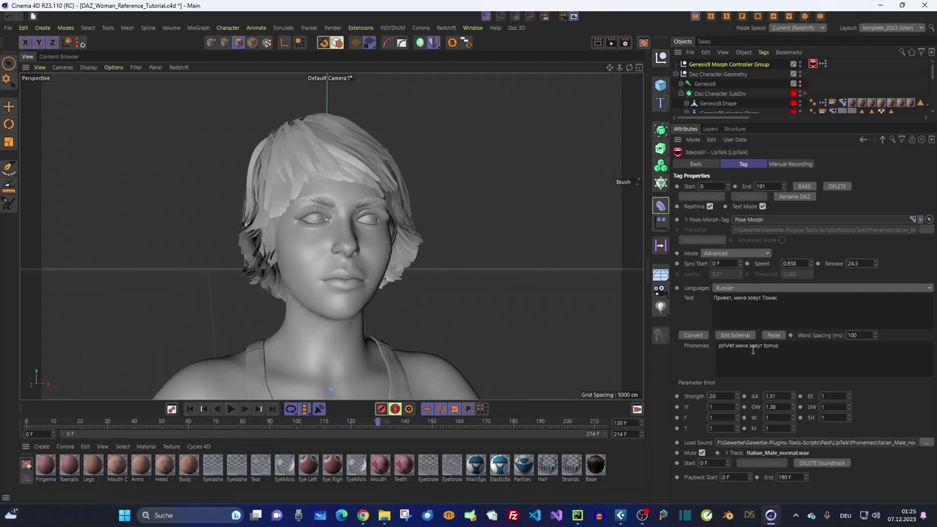
click(744, 289)
Step: Set English and convert 'hello.welcom to the lip_talk plug_in' into phonemes
click(736, 298)
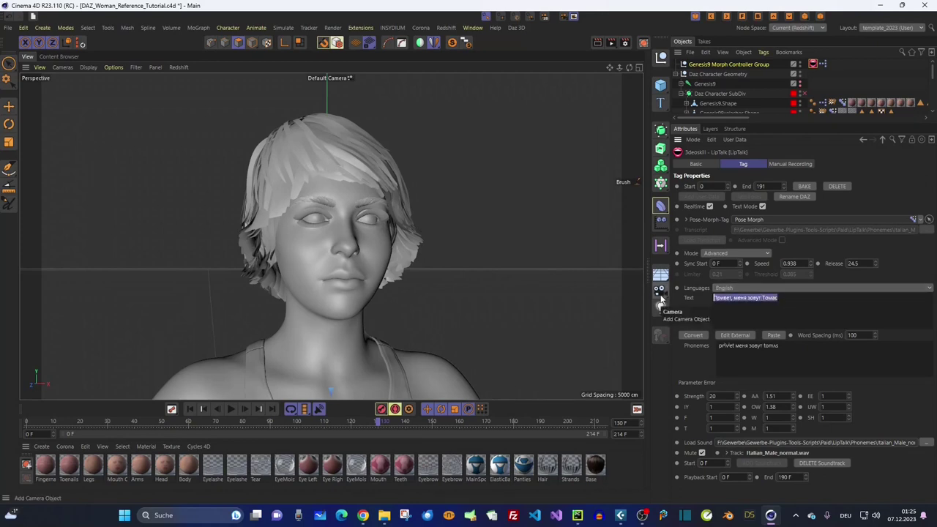
text(hello.welco)
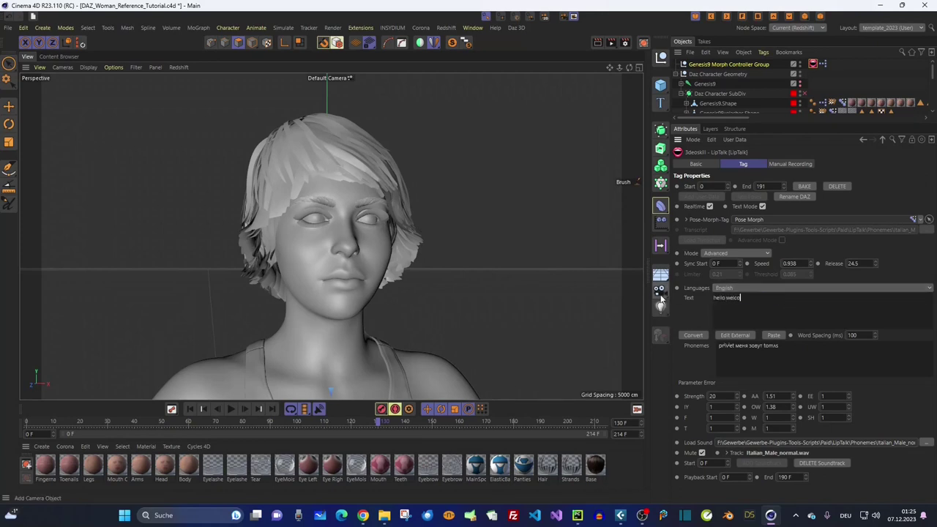
text(m to the lip)
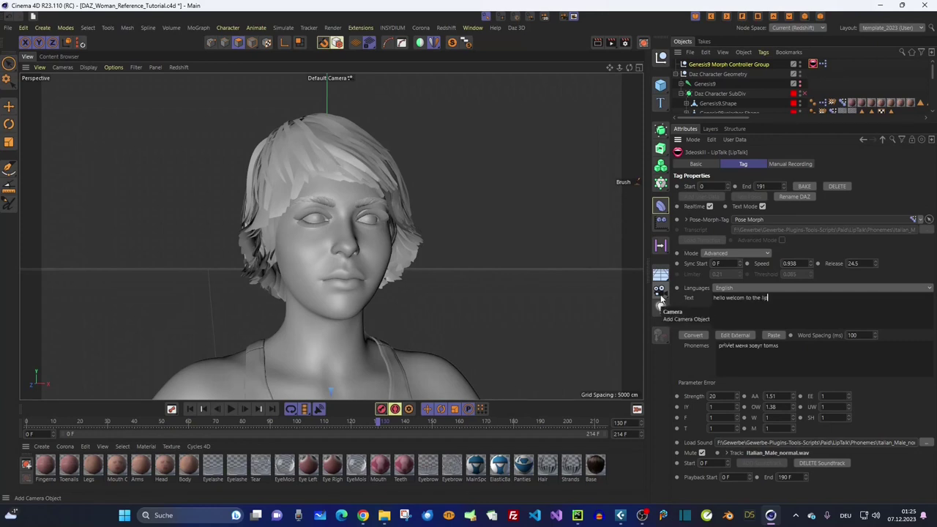
text(_talk plug_in)
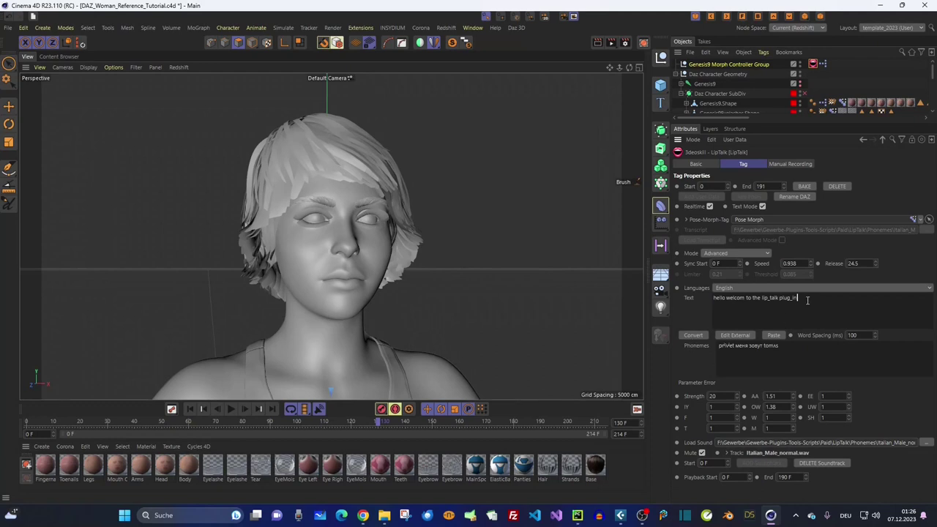
drag(807, 299, 699, 294)
click(791, 299)
click(701, 335)
click(472, 290)
Step: Fix the spacing, then replace the text with 'superhero'
click(791, 298)
key(BackSpace)
drag(796, 297, 682, 297)
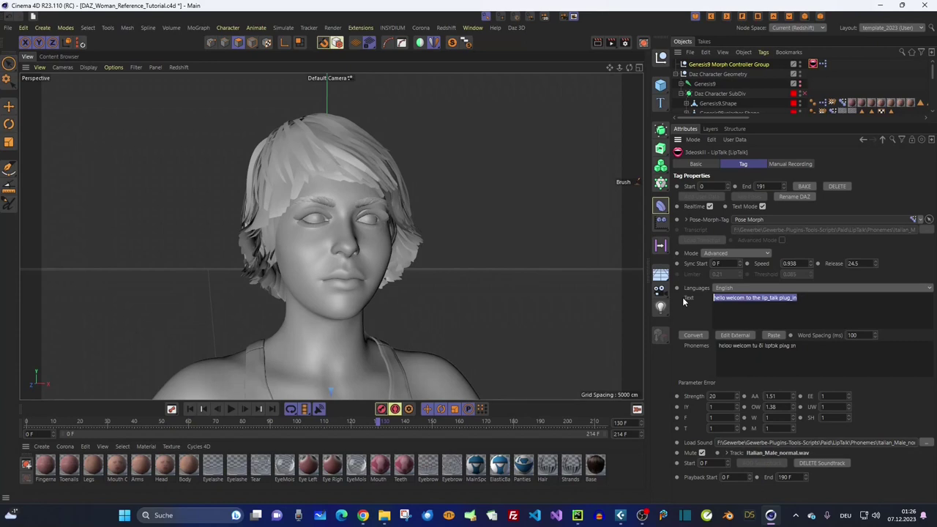
text(superhero)
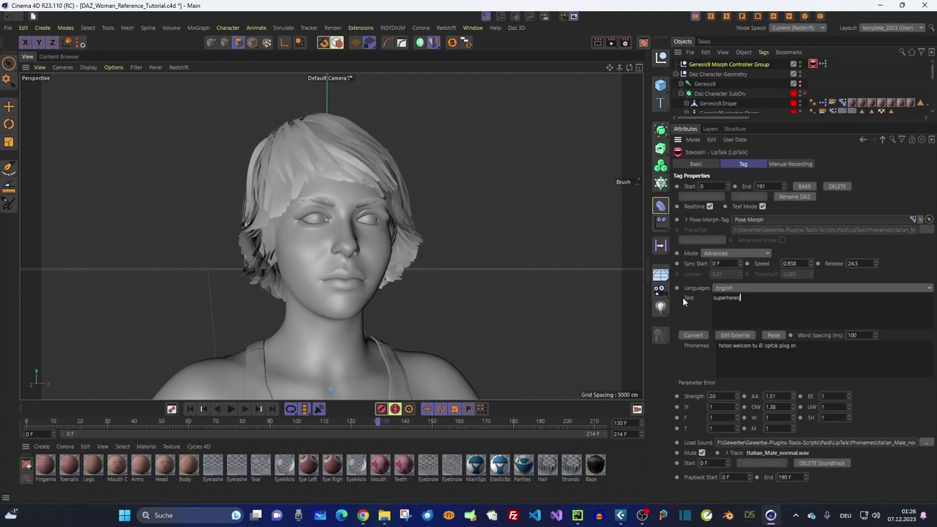
Step: Extend the text with 'oplugin' and convert it to phonemes
text(oplugin)
click(696, 335)
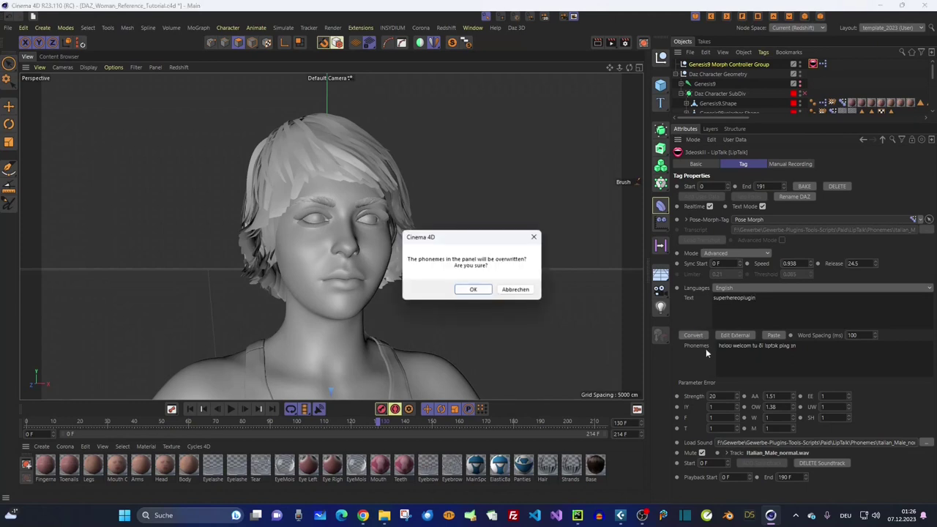
click(487, 290)
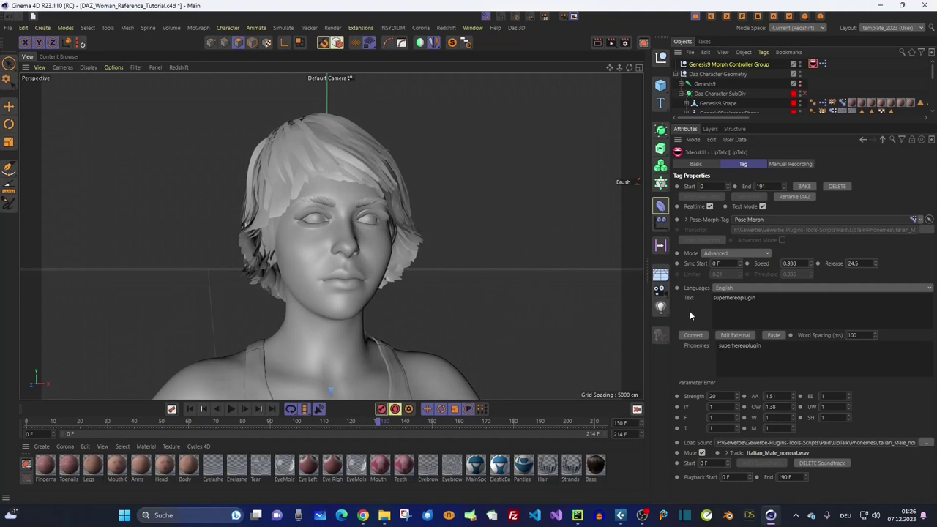
Step: Join the words with underscores and convert the corrected text again
click(765, 298)
click(727, 299)
key(BackSpace)
text(_)
click(743, 299)
key(BackSpace)
text(_)
click(693, 335)
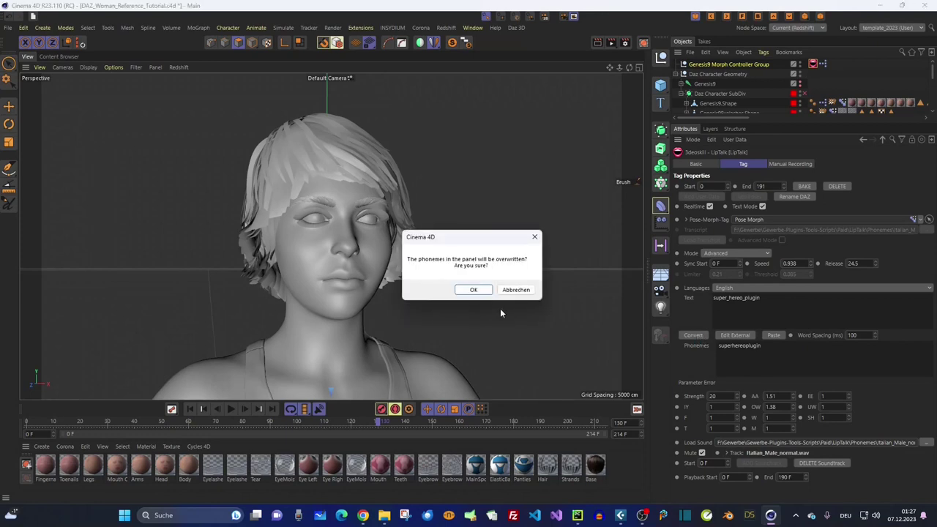
click(474, 292)
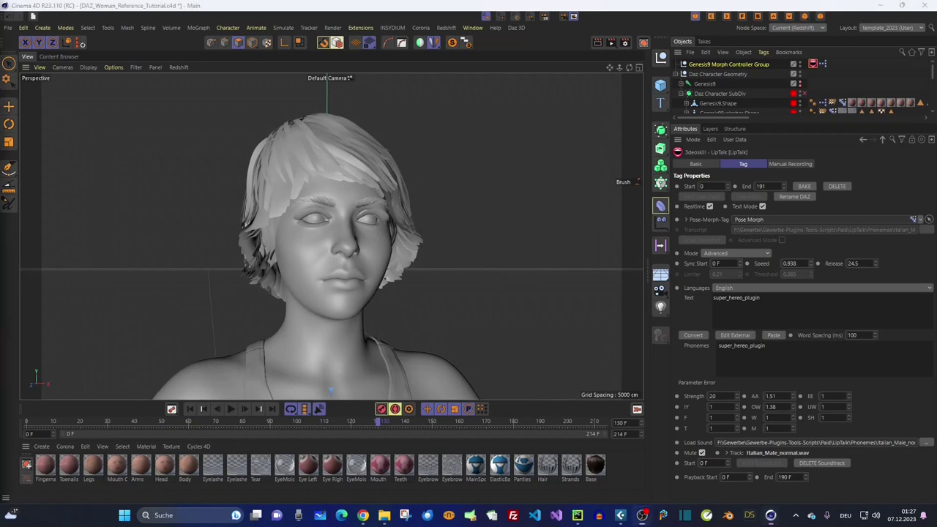
Step: Trim the ending and correct the word to 'super_hero', then convert
key(BackSpace)
key(BackSpace)
key(BackSpace)
key(BackSpace)
key(BackSpace)
key(BackSpace)
key(BackSpace)
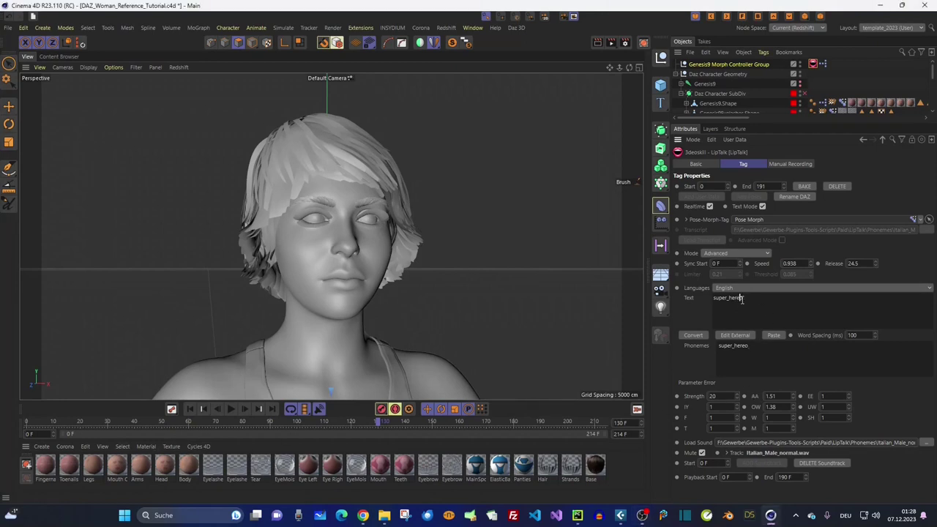
double_click(744, 298)
drag(736, 298, 744, 298)
text(ro)
click(692, 334)
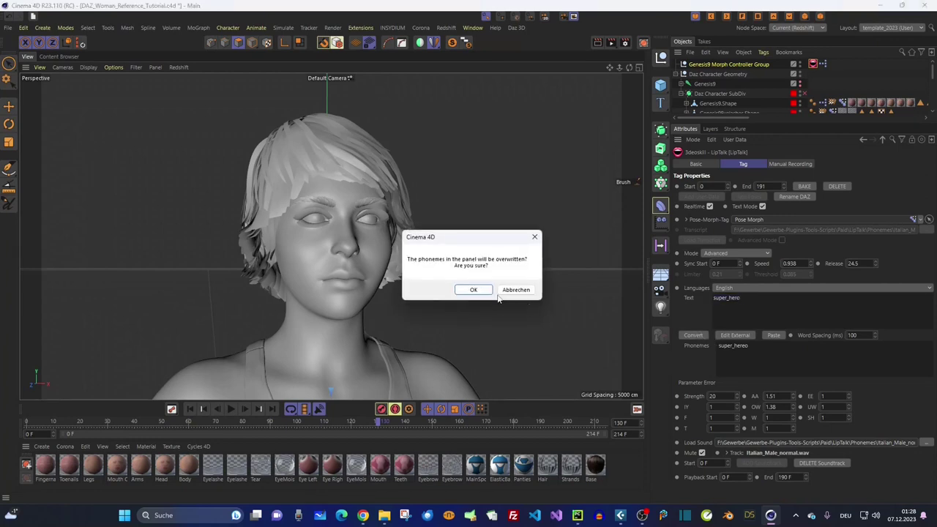
click(473, 290)
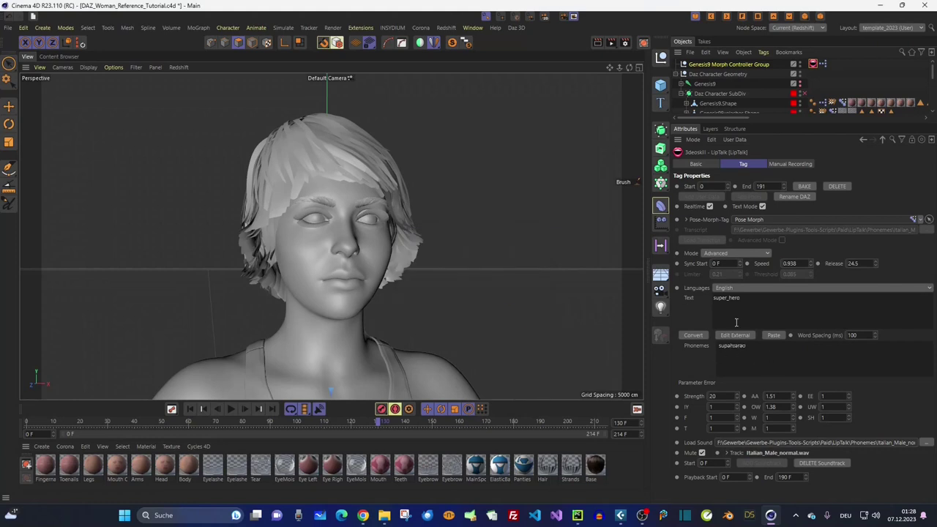
Step: Append '_plug_in' to make 'super_hero_plug_in' and convert to phonemes
click(747, 298)
text(.)
text(plugin)
key(BackSpace)
key(BackSpace)
text(_in)
click(693, 334)
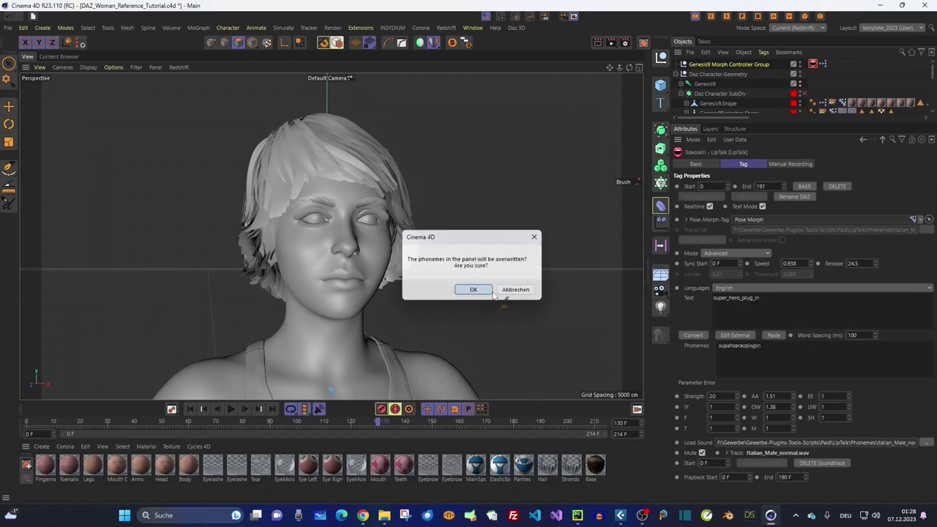
click(487, 290)
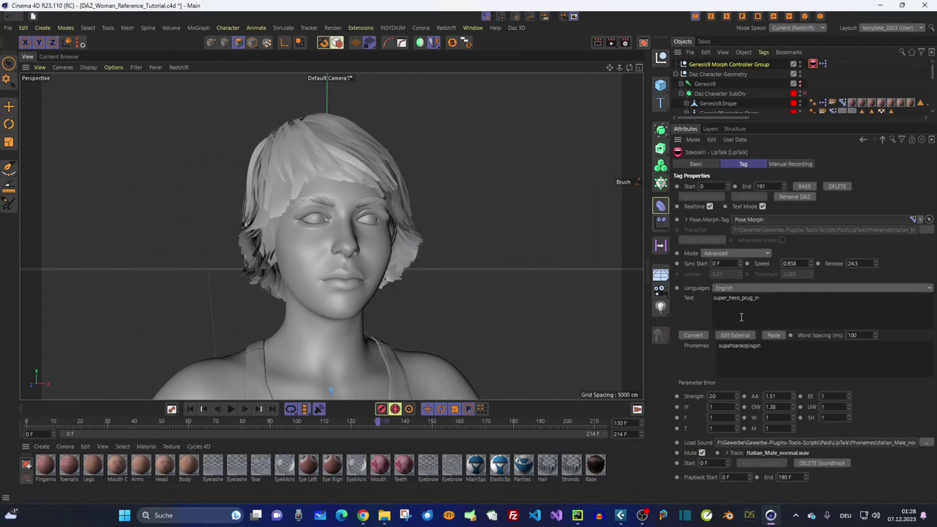
Step: Clear the Phonemes field and type 'Hello' in its place
drag(765, 346, 707, 348)
key(BackSpace)
text(Hello)
Step: Replace the LipTalk text with 'hello' and convert it to phonemes, overwriting the old ones
click(231, 409)
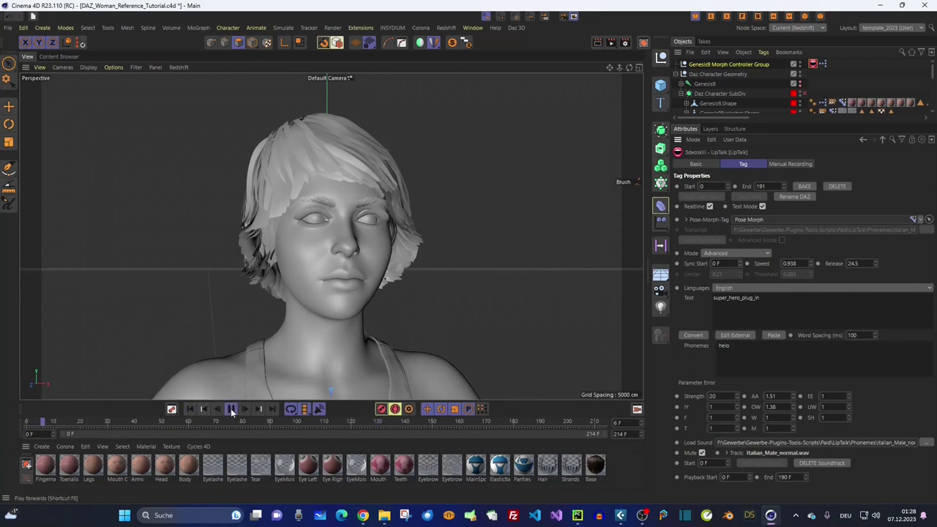
click(230, 409)
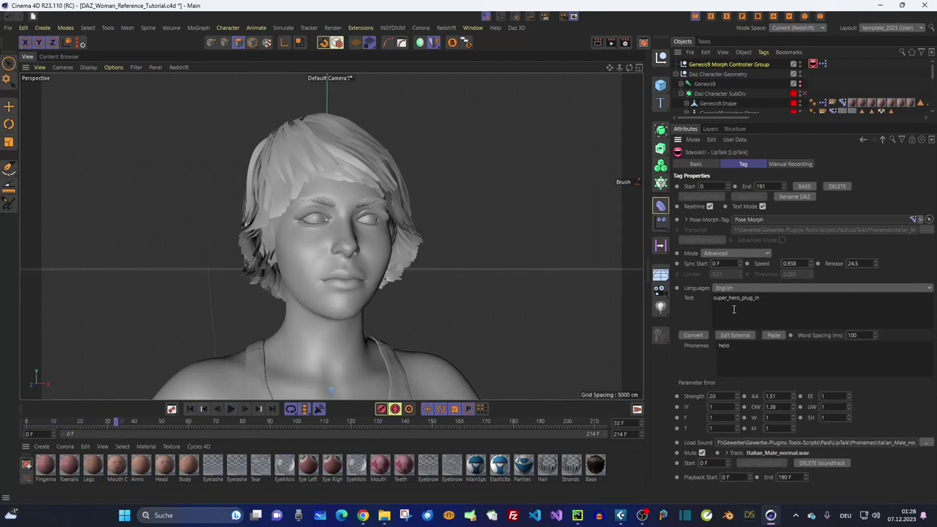
click(769, 307)
drag(772, 304, 698, 297)
key(BackSpace)
text(helo)
click(695, 335)
click(474, 289)
Step: Play back the 'hello' lip-sync from frame 0 and adjust the phonemes
click(191, 408)
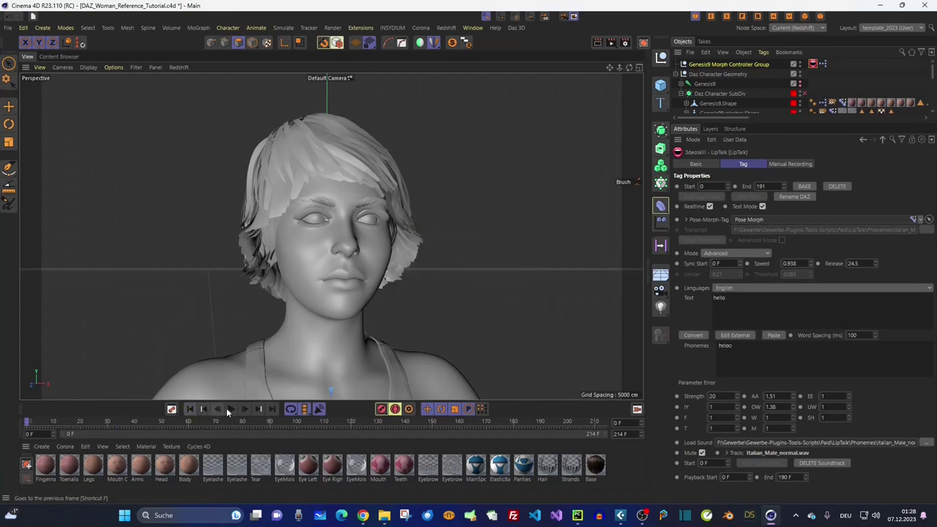
click(229, 409)
click(229, 408)
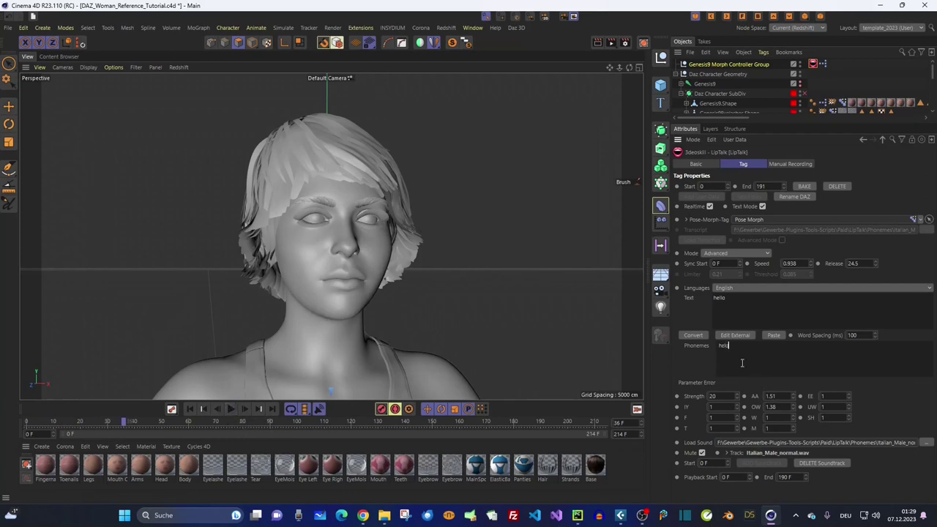
click(231, 409)
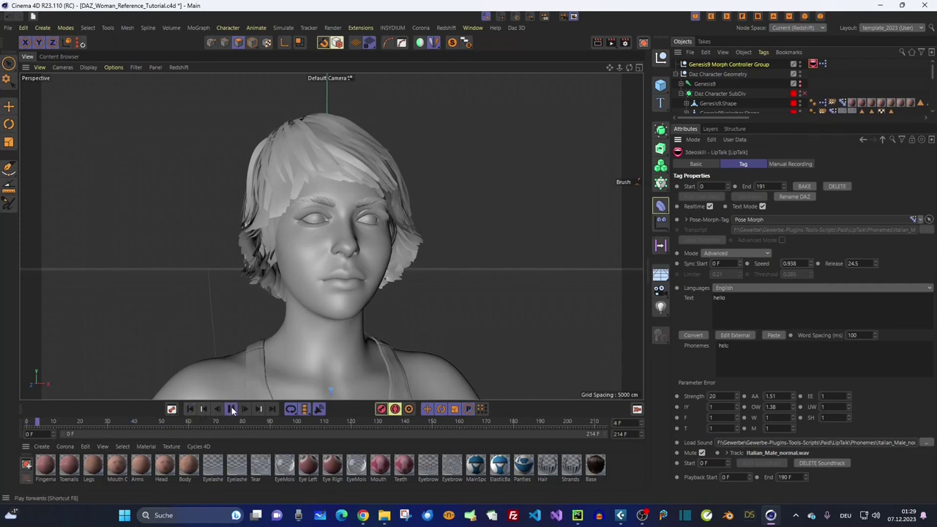
click(230, 408)
click(189, 408)
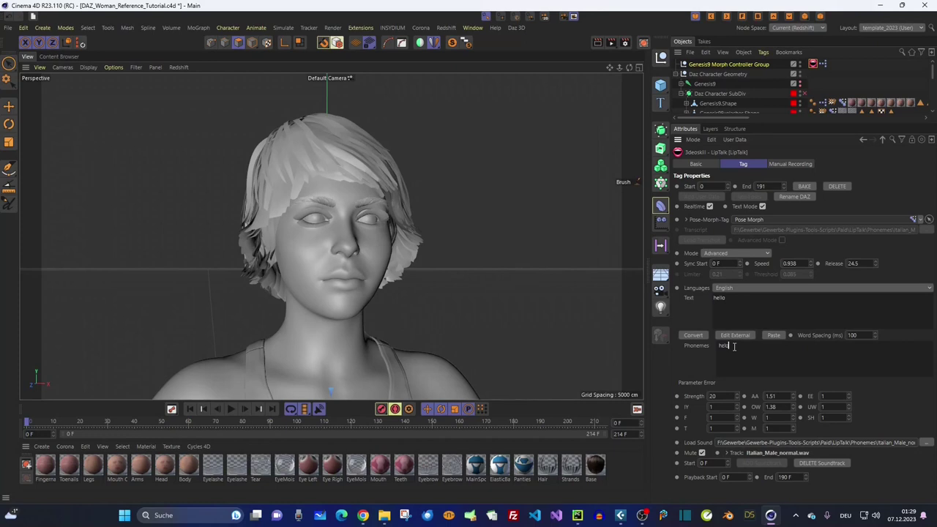
text(:)
double_click(723, 346)
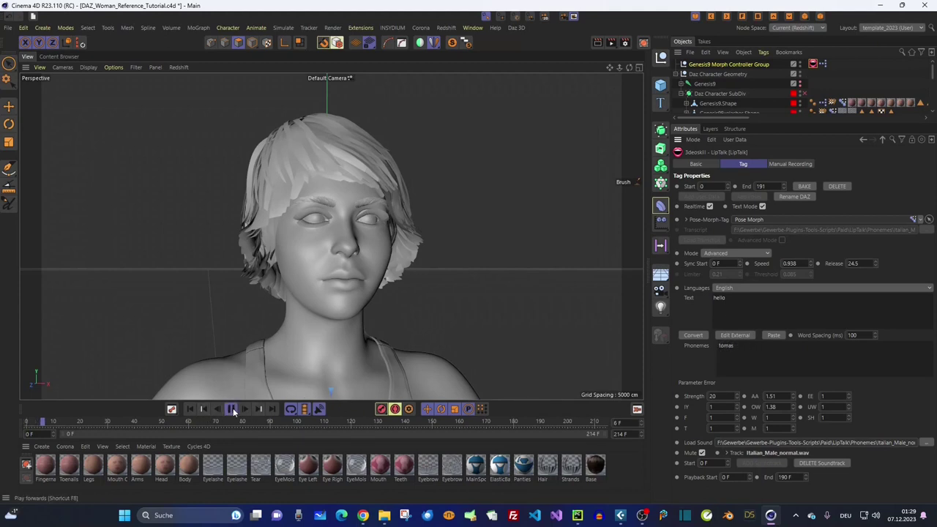
click(231, 408)
click(231, 409)
click(190, 408)
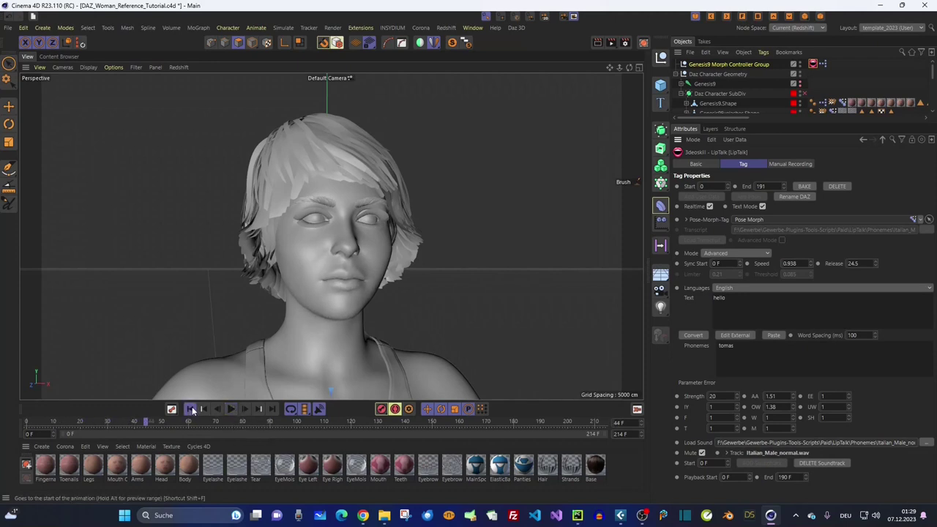
Step: Extend the text to 'hello welcome to the lip talk plug_in'
click(738, 347)
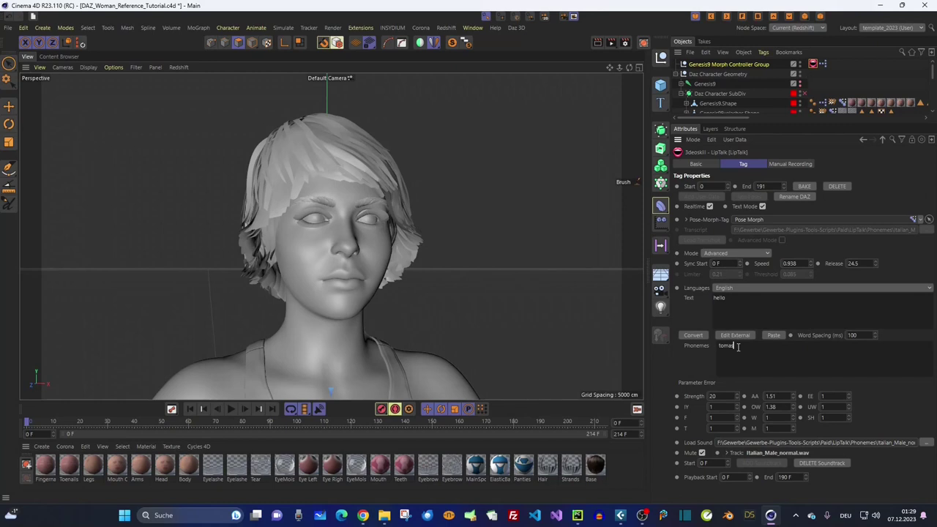
double_click(717, 298)
text(welcome to the lip talk plug_in)
Step: Convert the full sentence to phonemes and play back the lip-sync
click(693, 334)
click(477, 292)
click(231, 408)
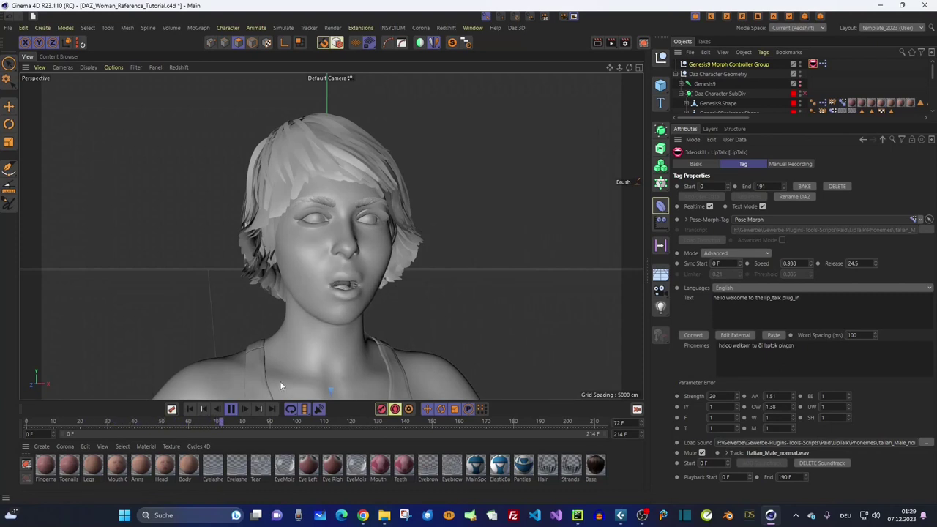
click(230, 408)
click(190, 409)
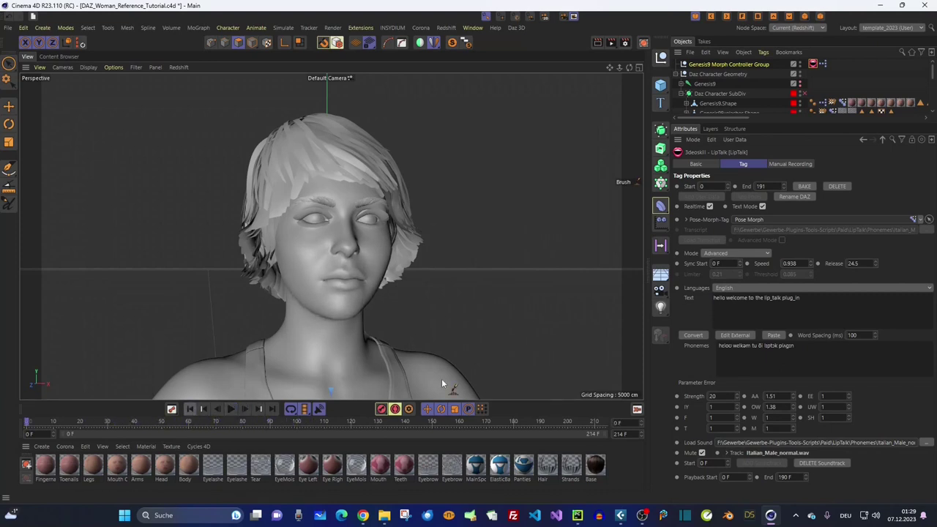
Step: Set Word Spacing to 109, End frame to 105, and switch off Realtime
drag(875, 335, 875, 327)
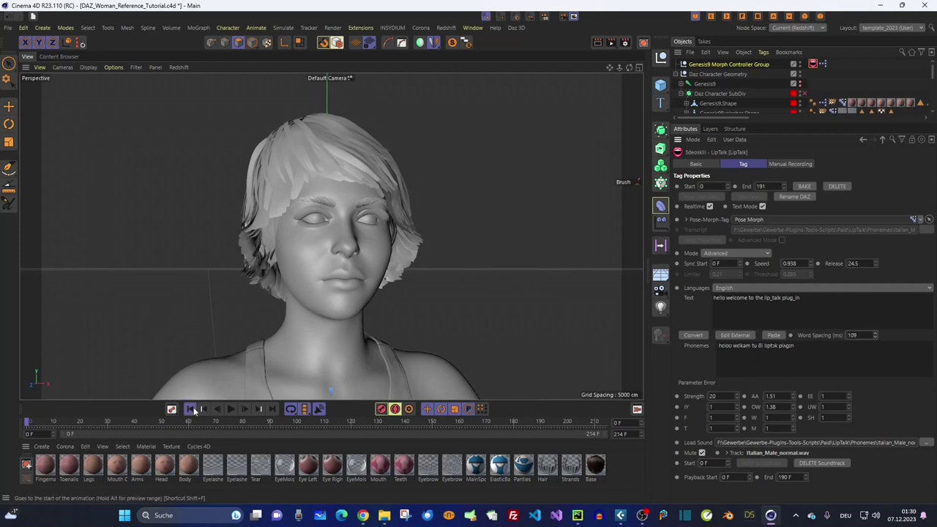
click(235, 407)
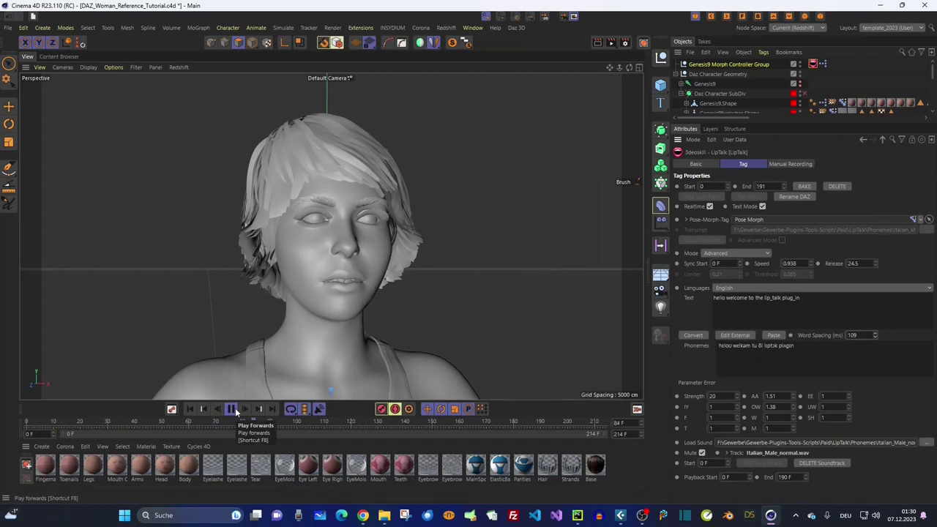
click(234, 409)
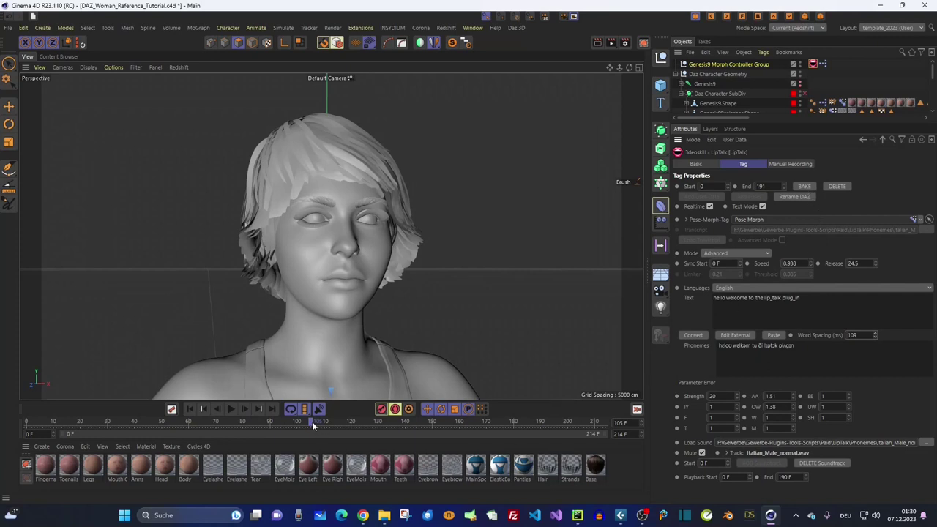
double_click(761, 187)
text(105)
click(709, 206)
drag(311, 420, 26, 422)
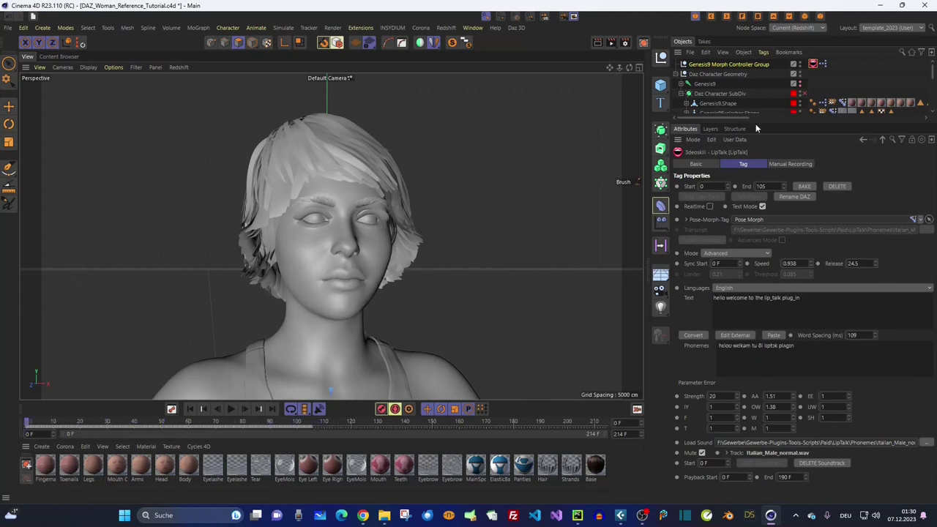
Step: Select the Genesis9 Morph Controller Group and switch to the Animate layout
drag(762, 121, 762, 253)
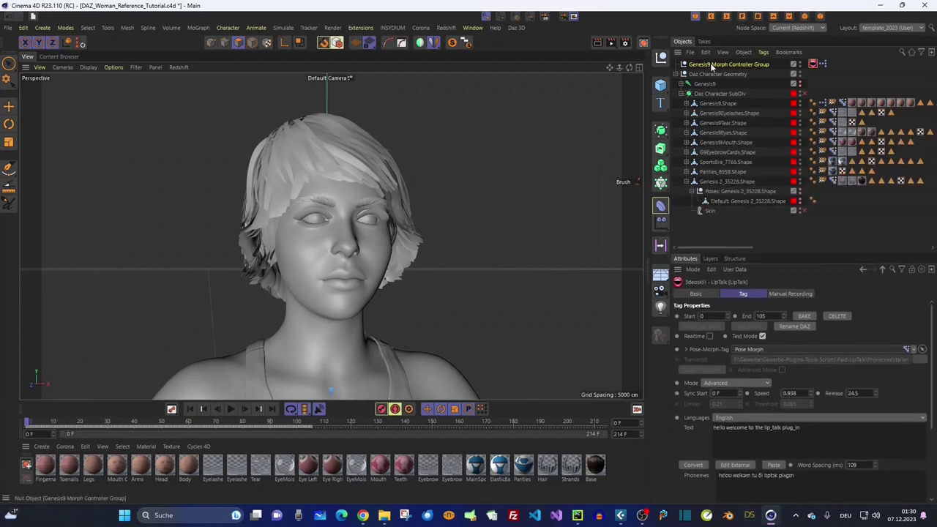
click(704, 65)
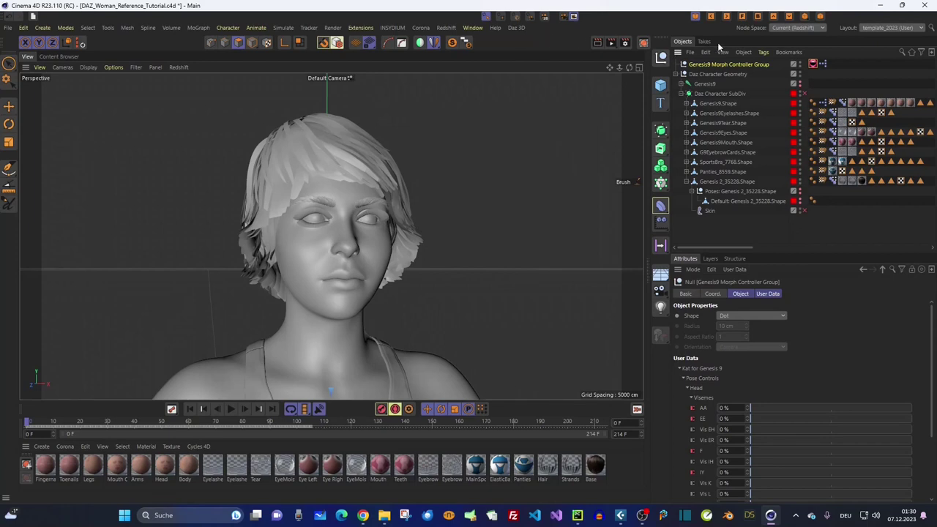
click(876, 27)
click(874, 91)
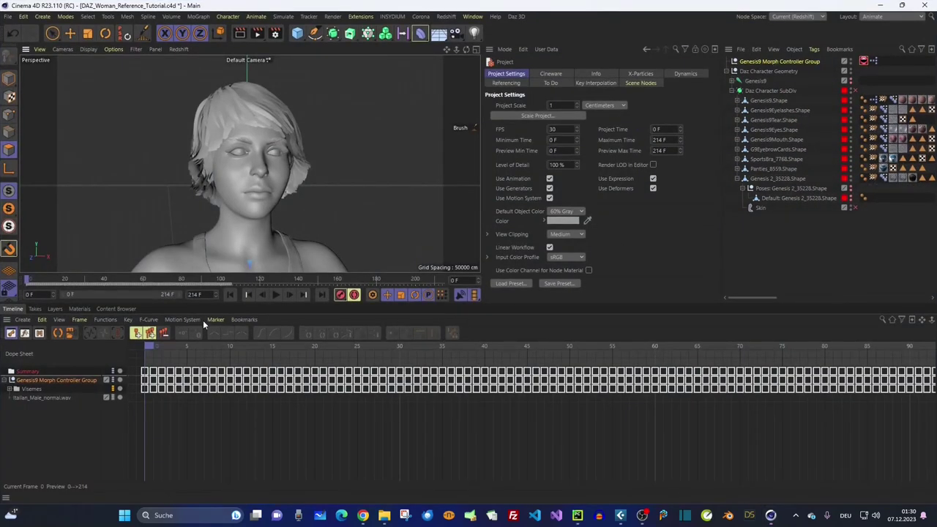
Step: In Motion Mode, add a Genesis9 Morph Controller Group motion clip without position and rotation
click(39, 333)
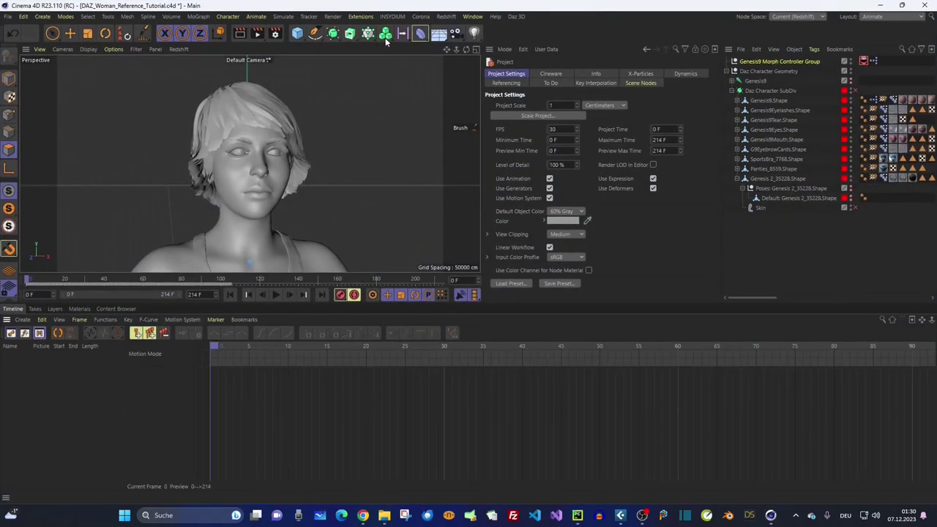
click(780, 62)
click(257, 16)
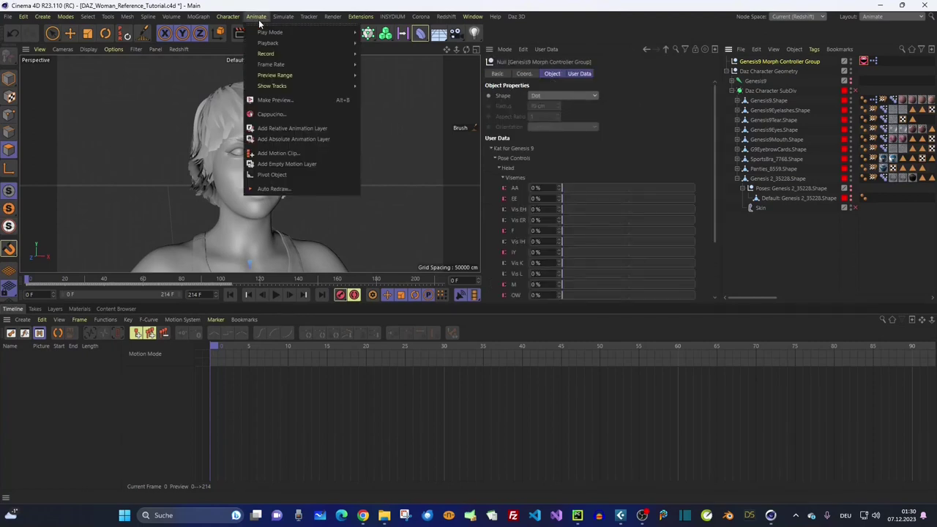
click(270, 154)
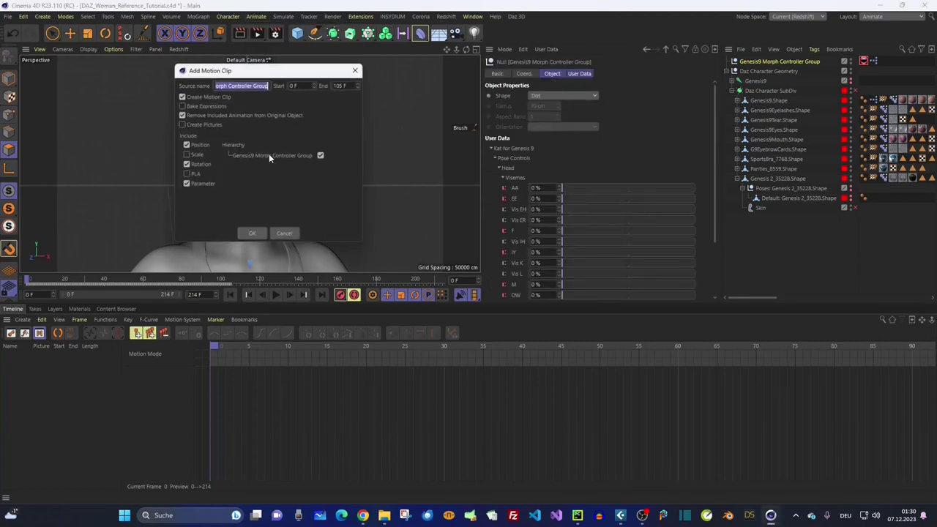
click(186, 164)
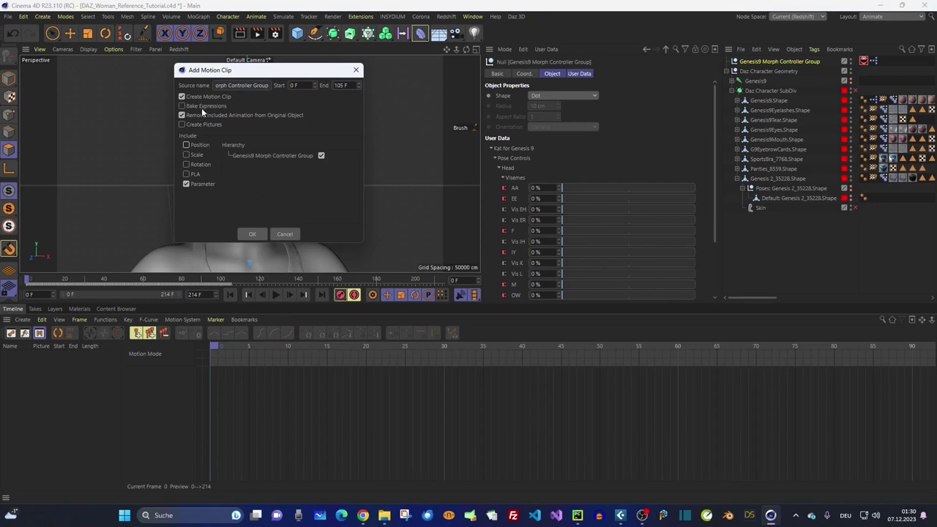
click(253, 233)
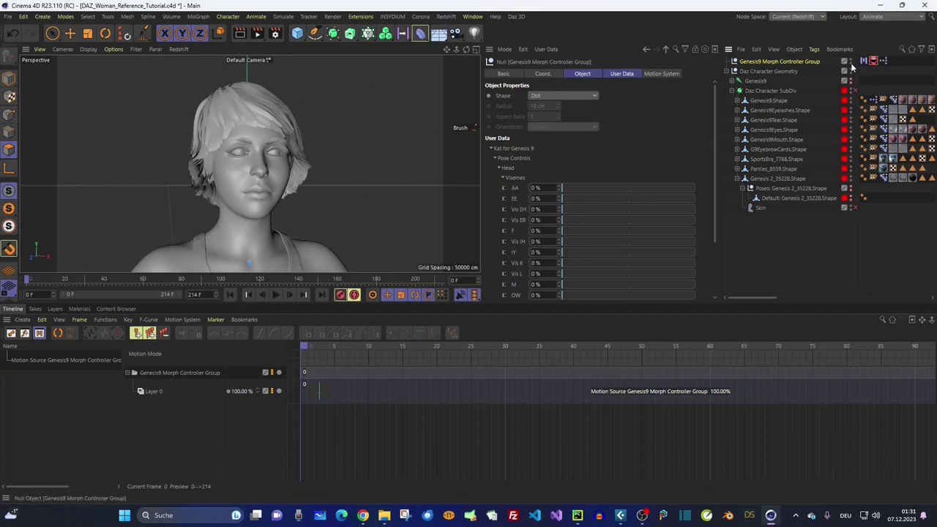
Step: Scrub the timeline to confirm the clip drives the visemes, with EE near 80% at frame 30
click(873, 62)
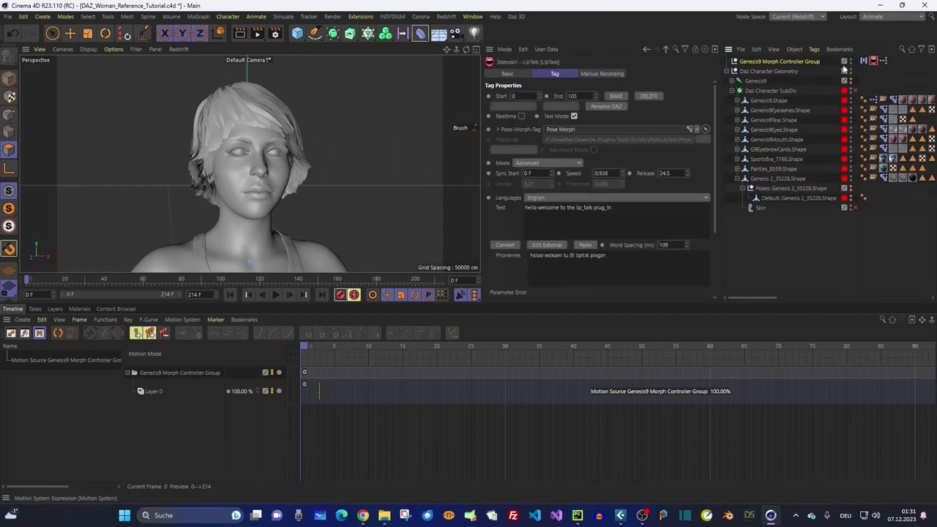
click(761, 62)
click(327, 346)
drag(327, 346, 512, 361)
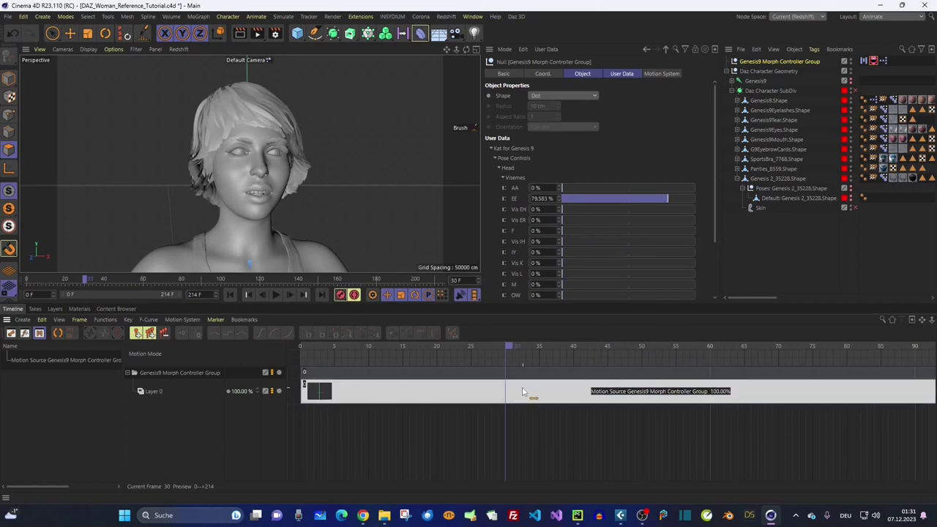
Step: Inspect the motion source's options in the timeline, then deselect it
right_click(52, 362)
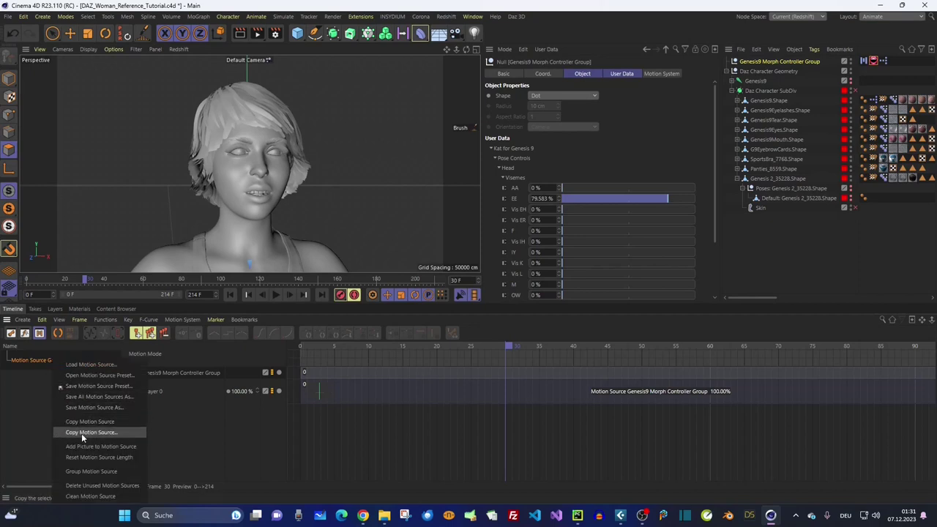
click(32, 363)
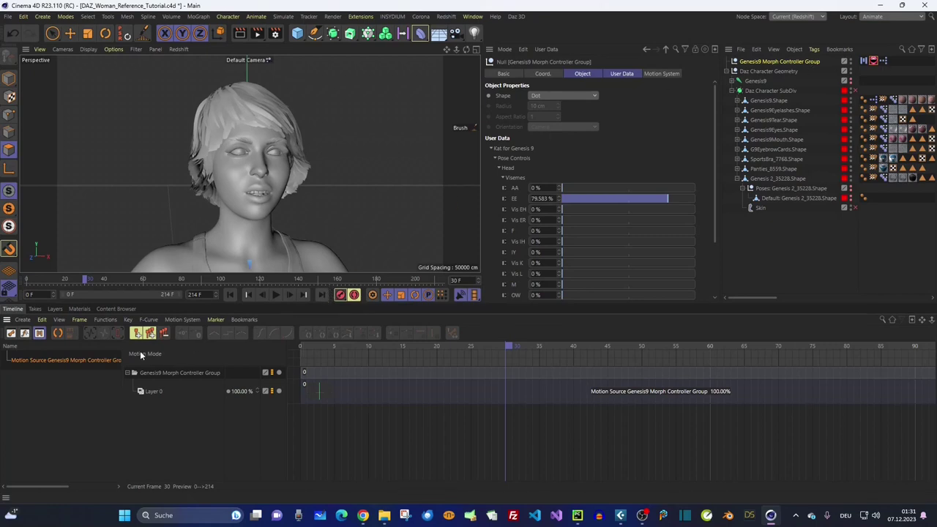
click(77, 360)
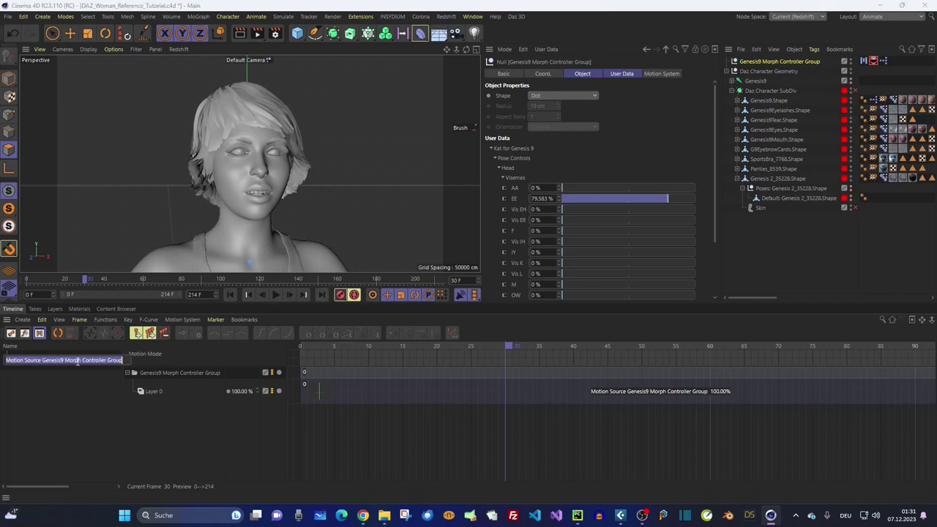
click(79, 390)
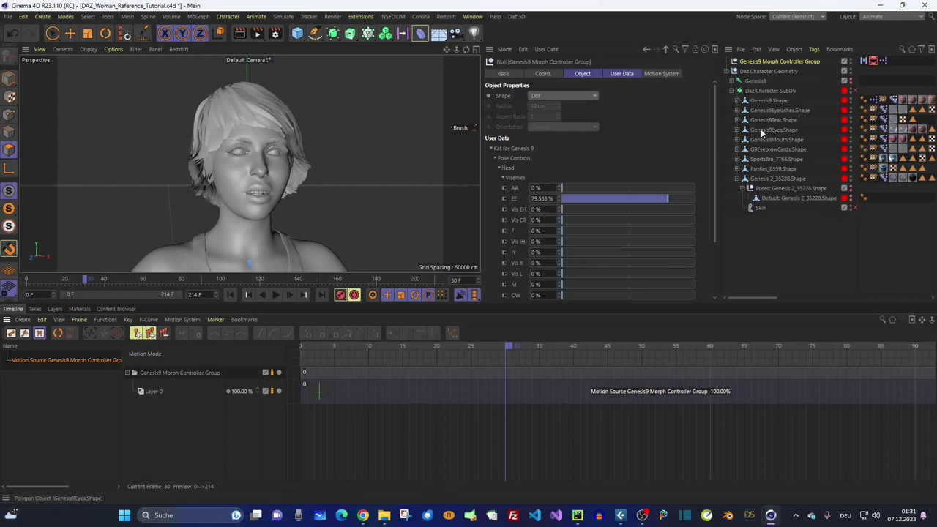
Step: Show the LipTalk tag's Manual Recording viseme sliders
click(872, 61)
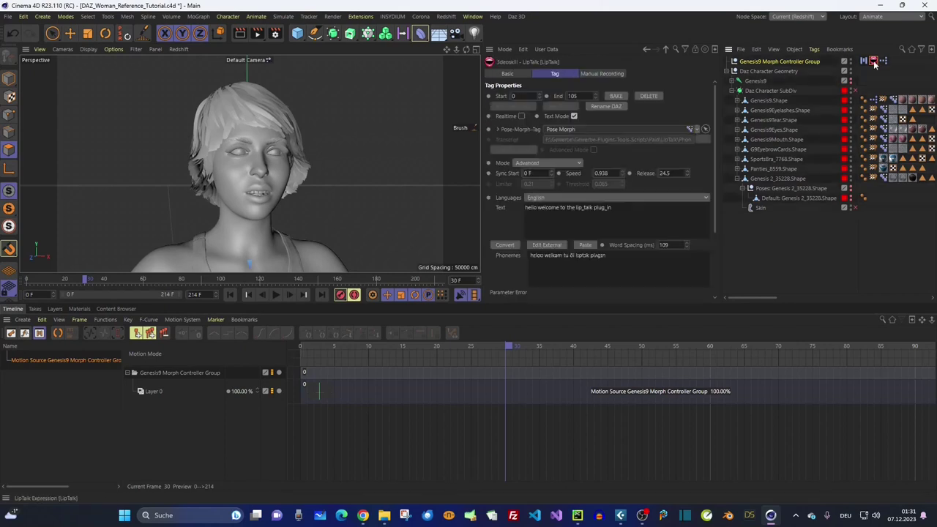
click(793, 63)
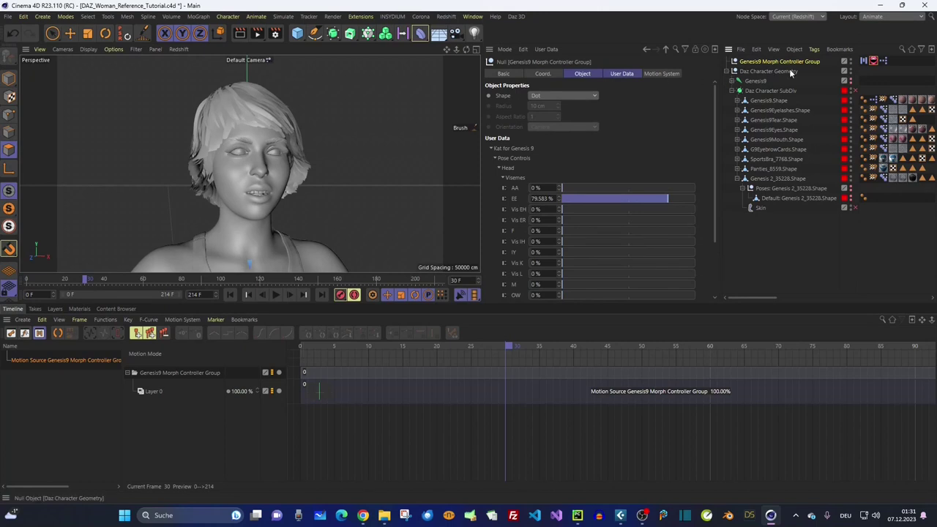
click(873, 61)
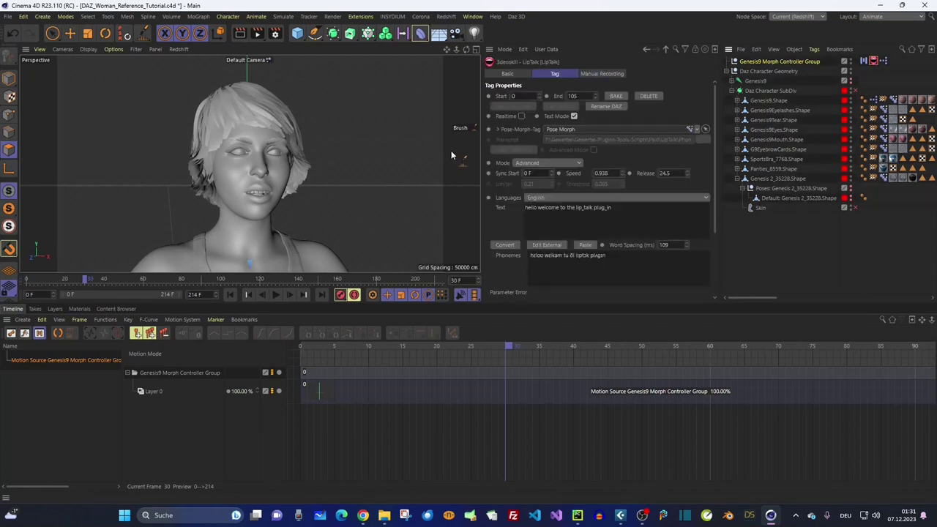
click(594, 73)
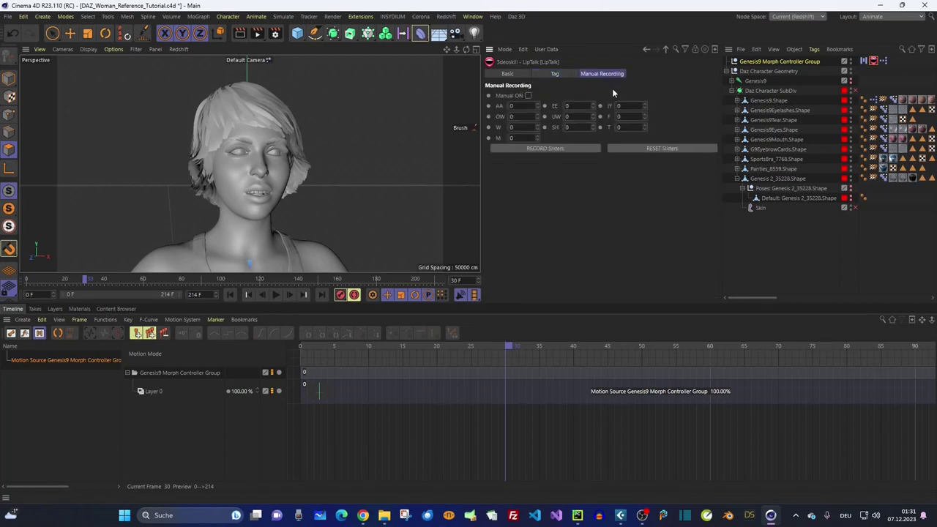
click(554, 74)
scroll(509, 234, down, 3)
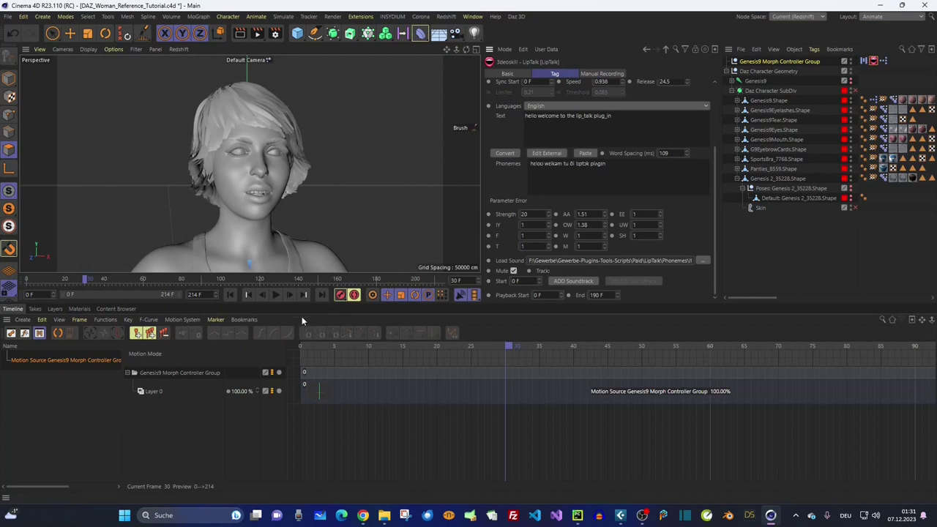
click(601, 74)
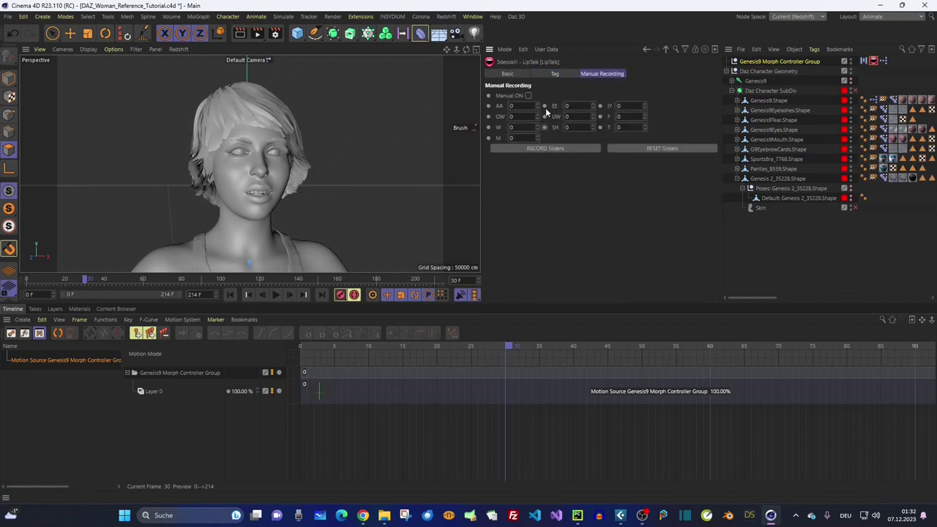
click(315, 395)
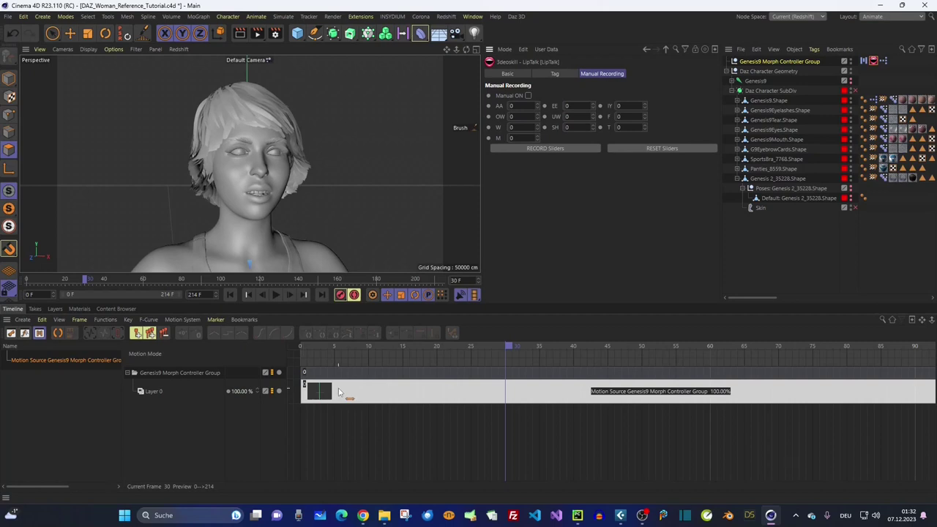
click(289, 382)
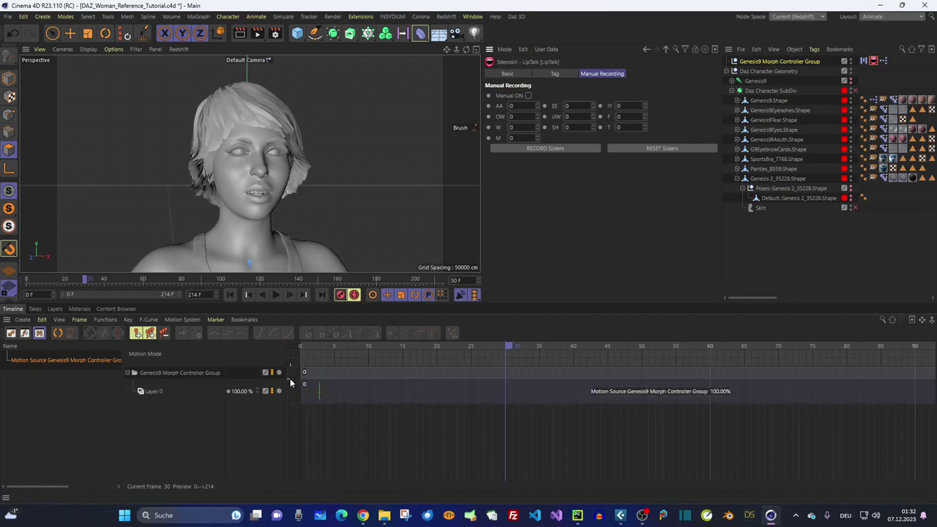
click(313, 388)
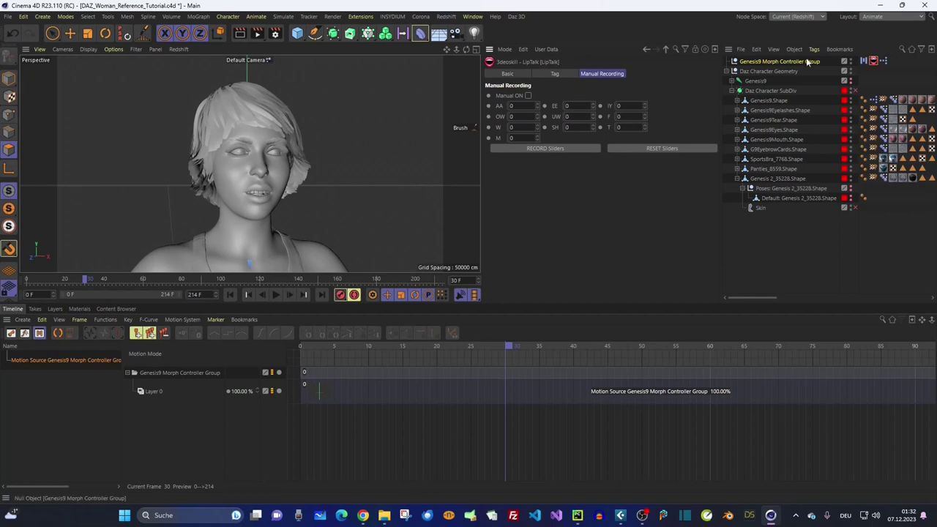
click(364, 396)
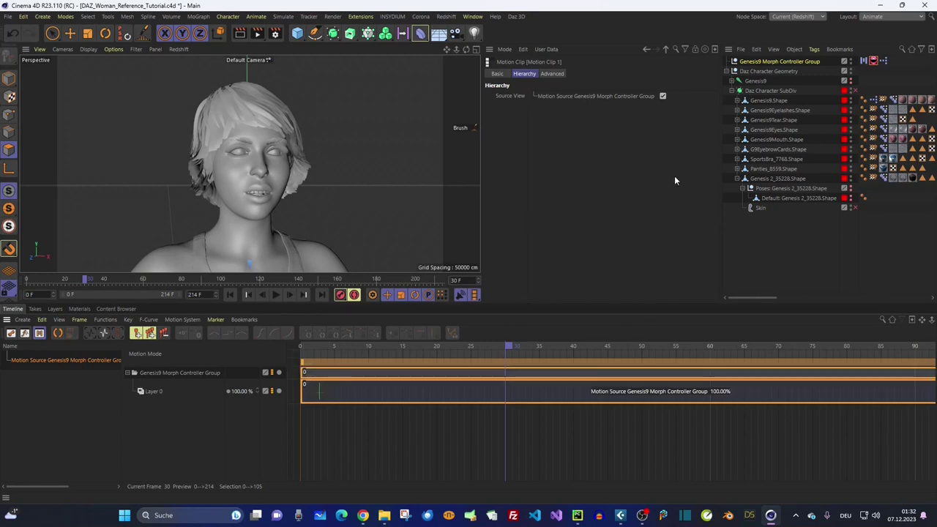
click(872, 61)
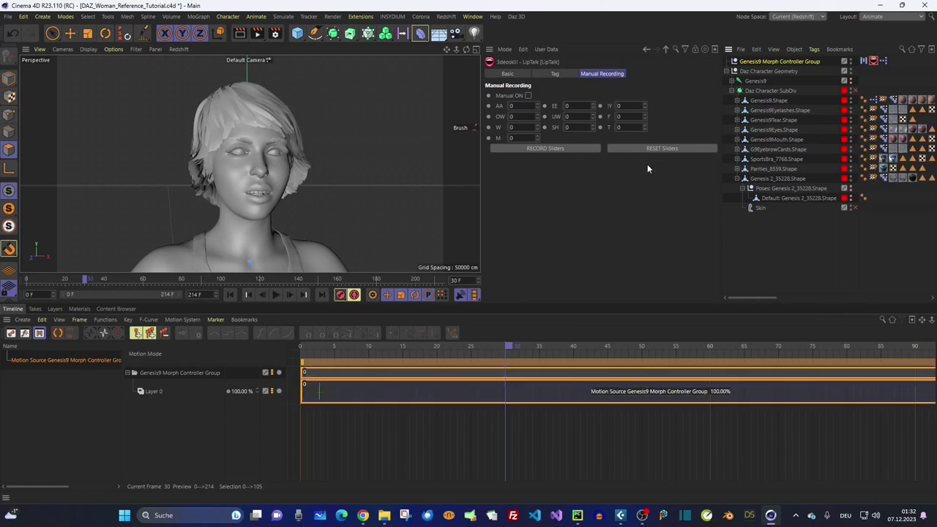
Step: Delete the motion clip and switch to the template_2023 (User) layout
click(458, 391)
key(Delete)
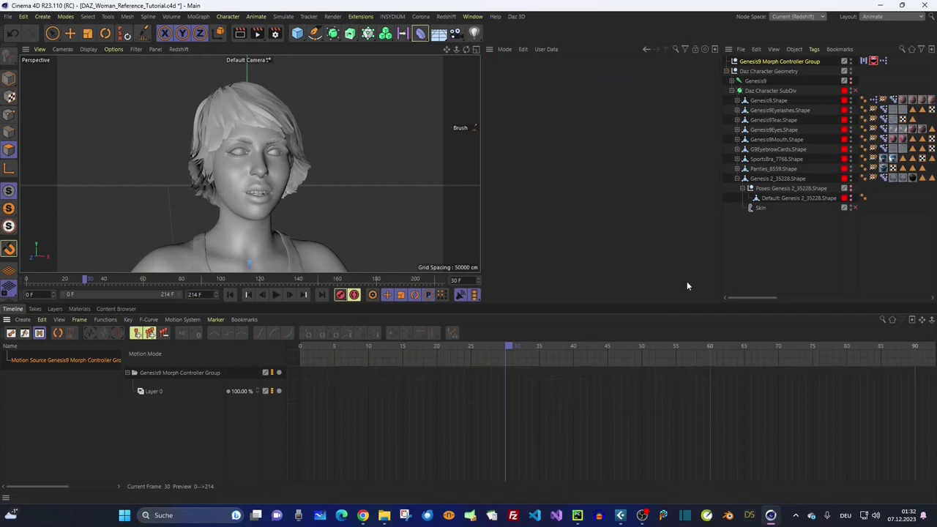
click(873, 61)
click(794, 63)
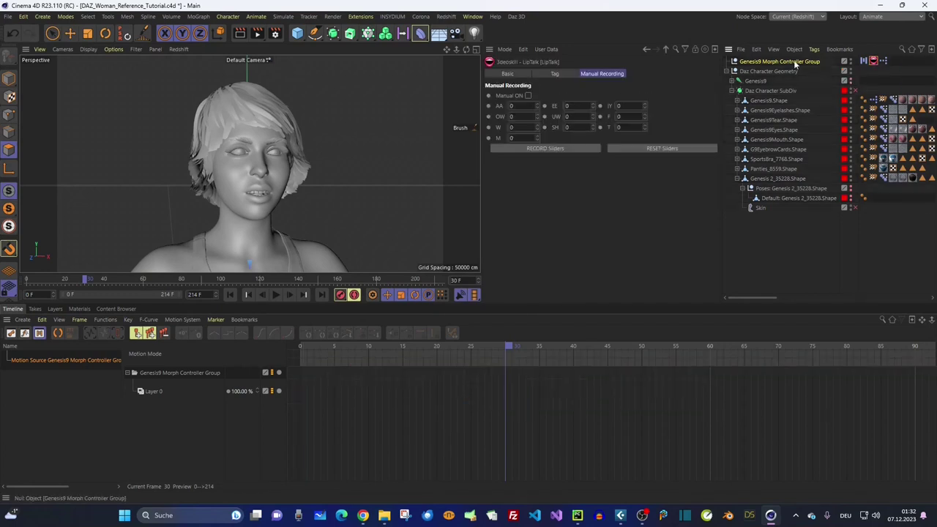
click(865, 17)
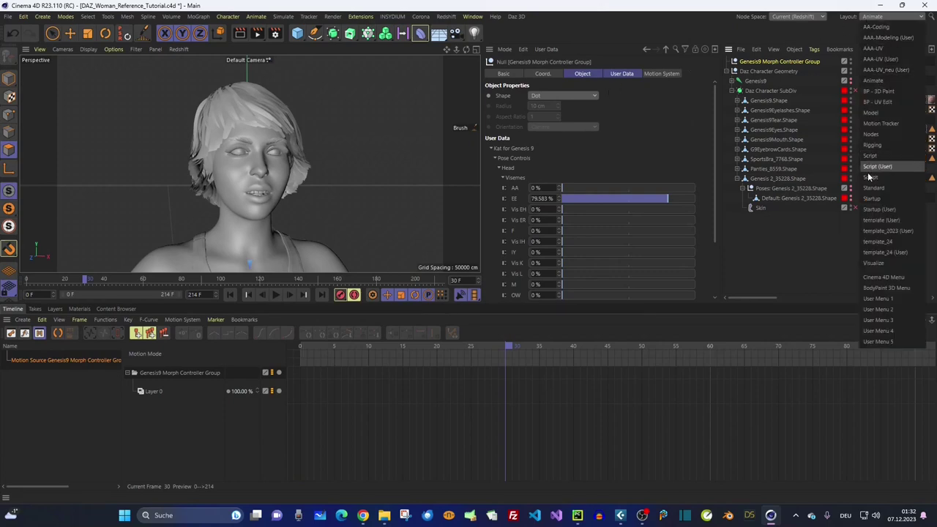
click(883, 230)
Step: Turn on LipTalk Realtime, lower Release to 23.6, and raise Word Spacing to 420
click(868, 64)
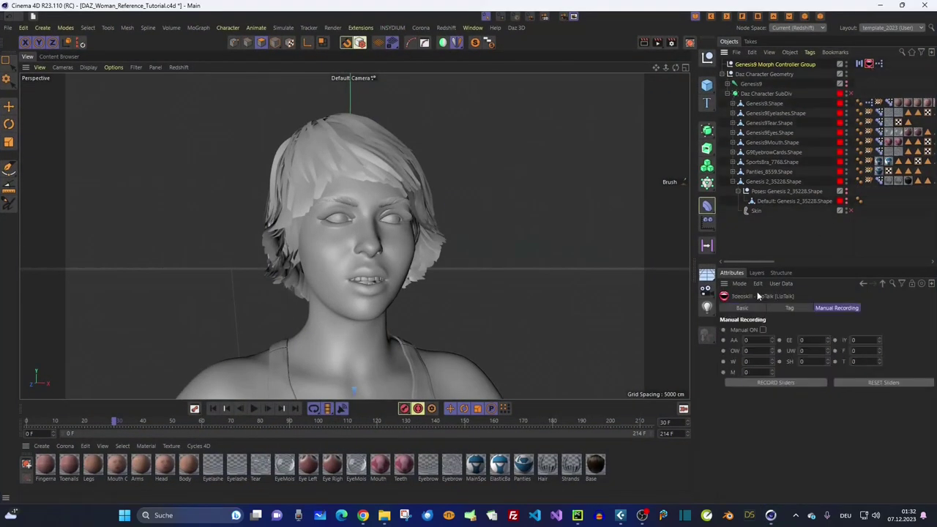
click(789, 308)
click(756, 349)
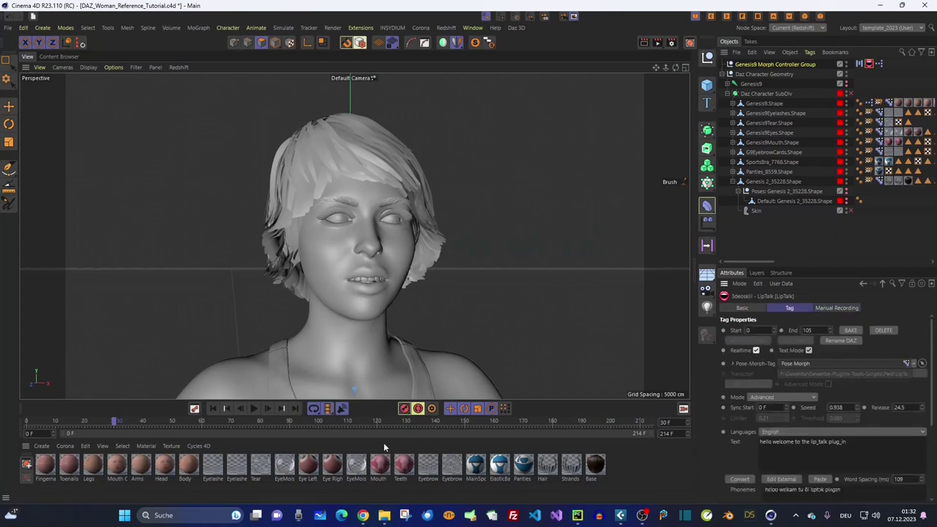
drag(57, 424, 271, 426)
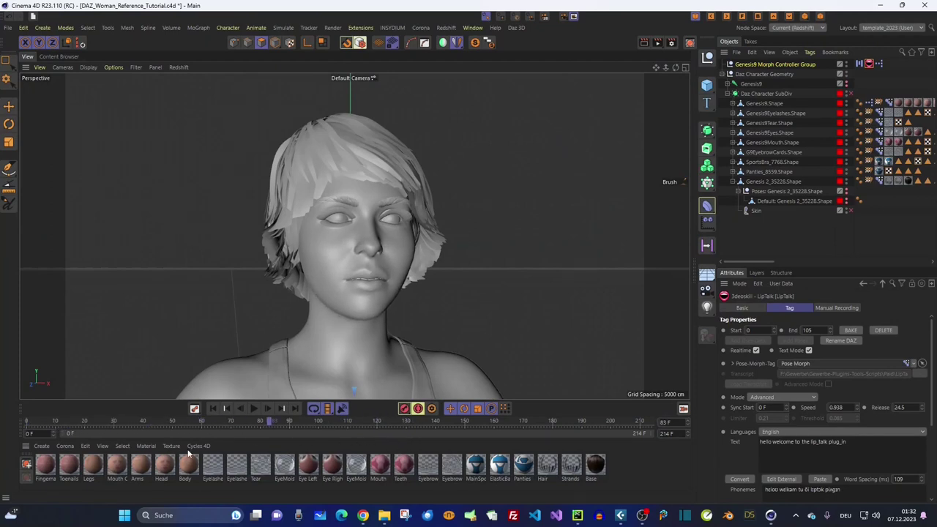
drag(65, 429, 27, 425)
click(922, 410)
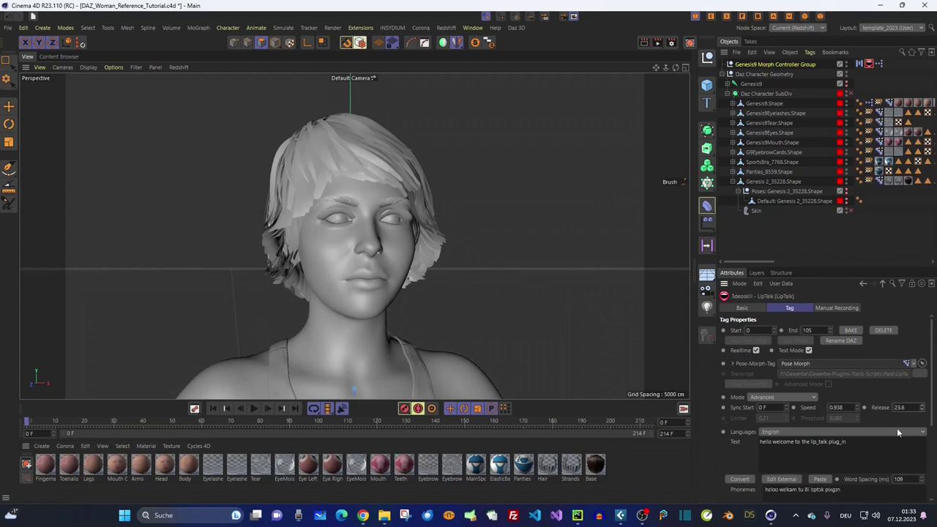
drag(838, 267, 838, 170)
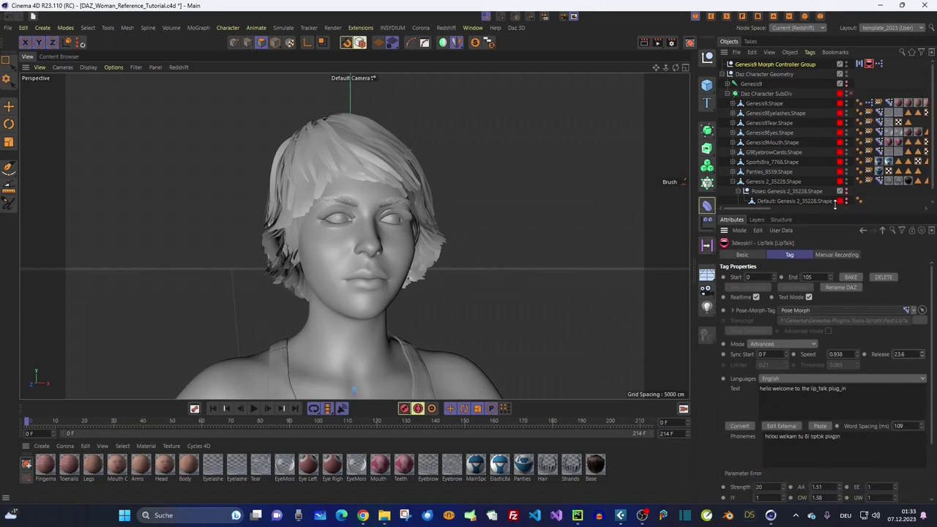
drag(924, 386, 924, 352)
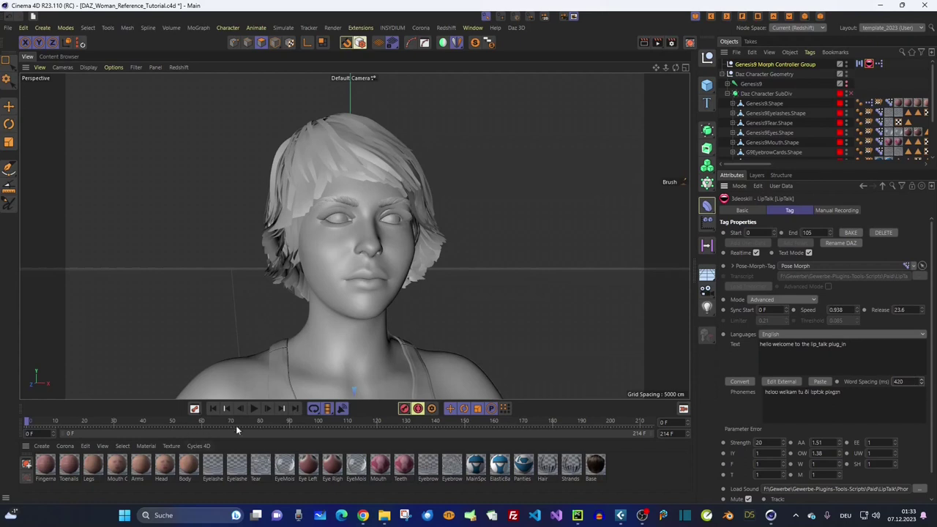
Step: Preview the lip-sync animation from frame 0 twice
click(253, 408)
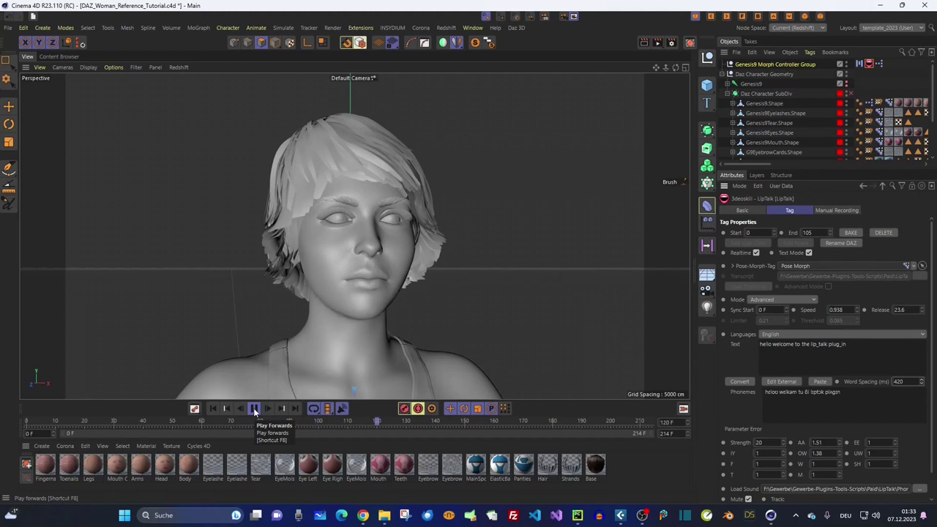
click(253, 408)
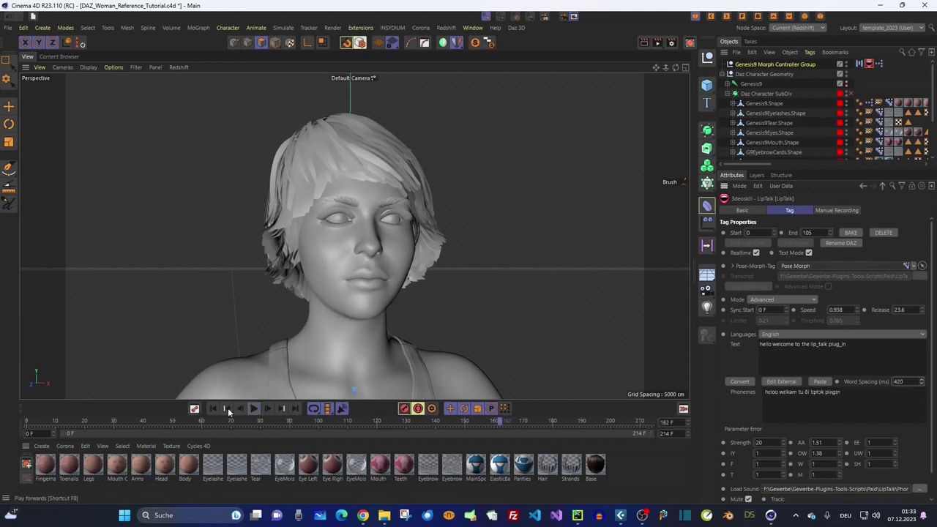
click(228, 408)
click(254, 408)
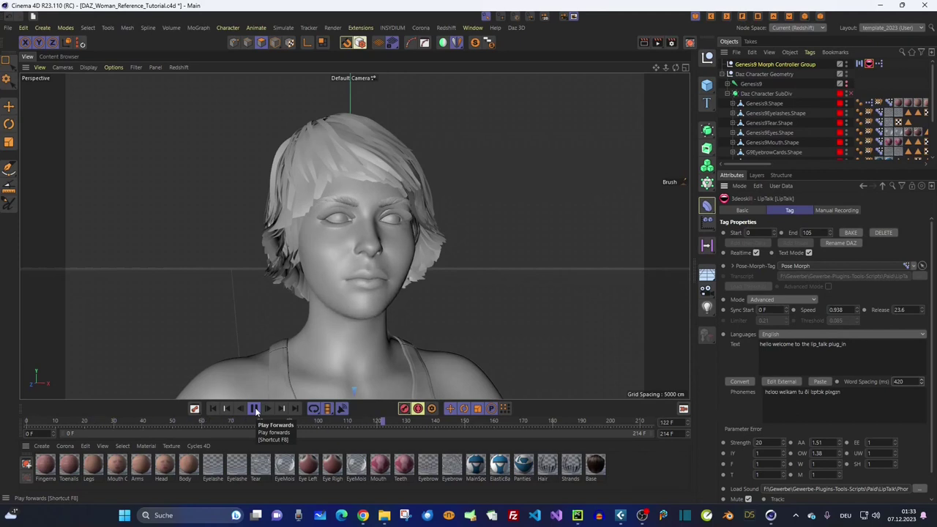
click(254, 409)
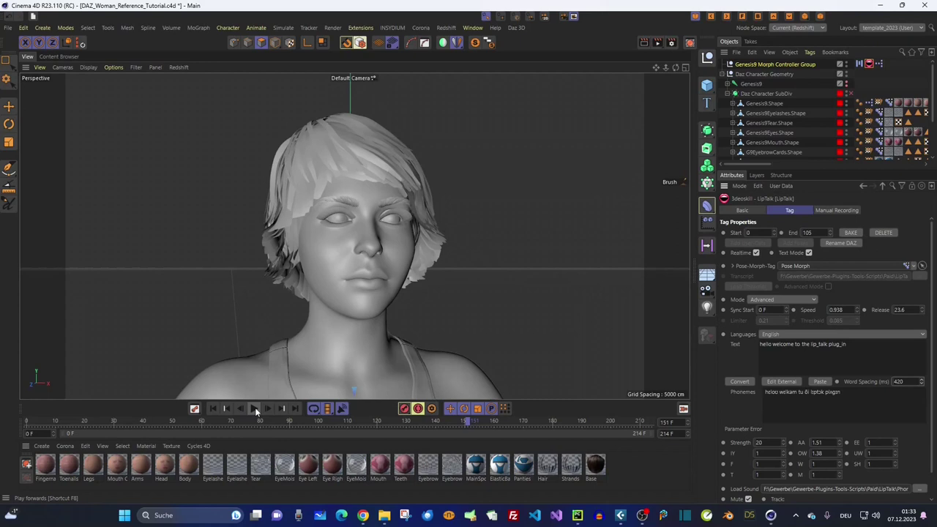
click(213, 408)
Step: Set Word Spacing to 500 and End to 169, then bake the lip-sync
double_click(913, 381)
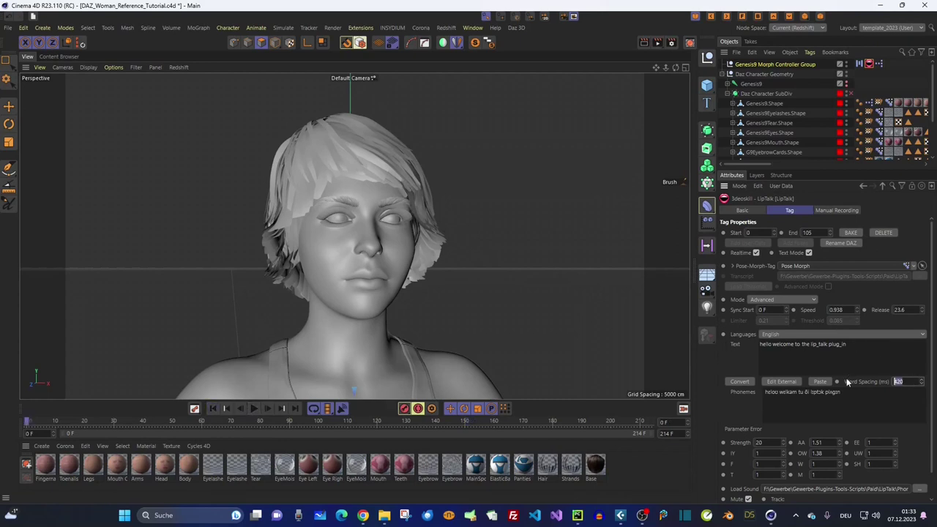
text(3)
drag(354, 427, 520, 417)
double_click(816, 233)
text(169)
click(851, 233)
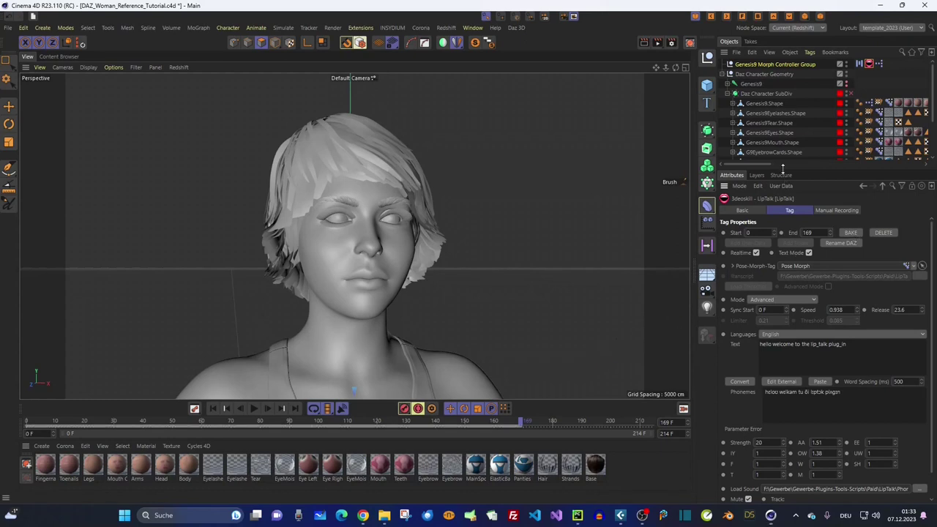
Step: Create a motion clip from the morph controller group, excluding position and rotation
click(233, 29)
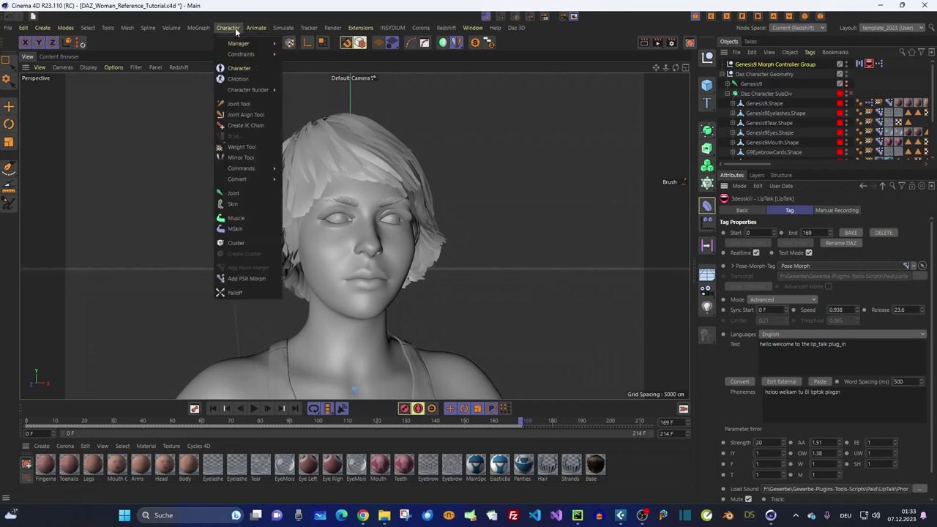
mouse_move(249, 32)
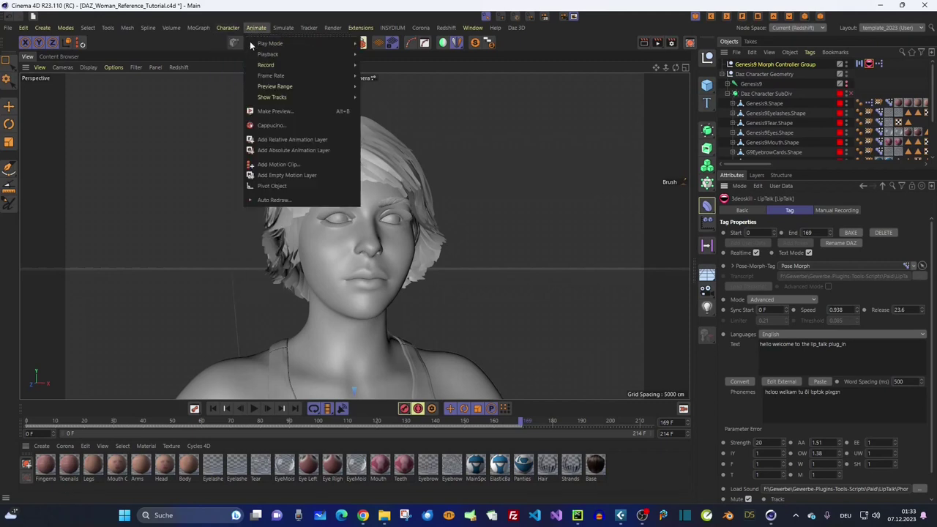
click(277, 164)
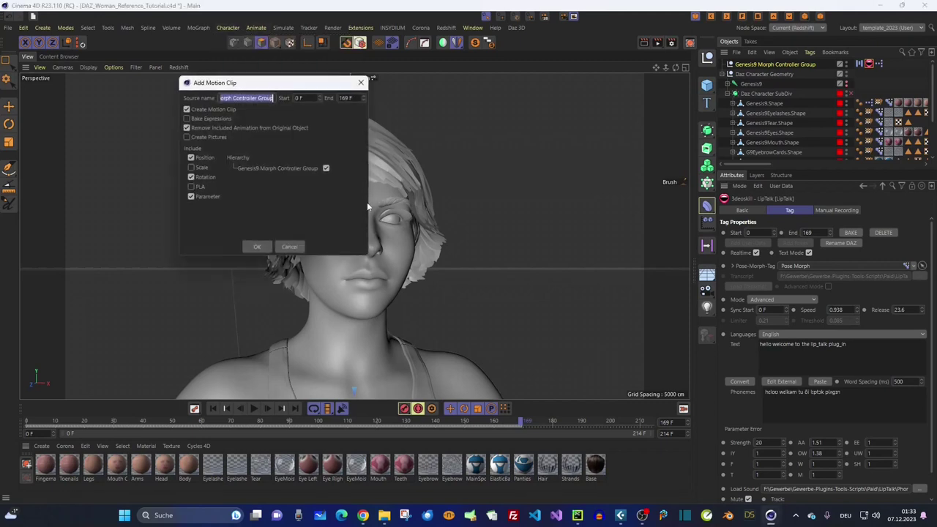
click(191, 177)
click(191, 157)
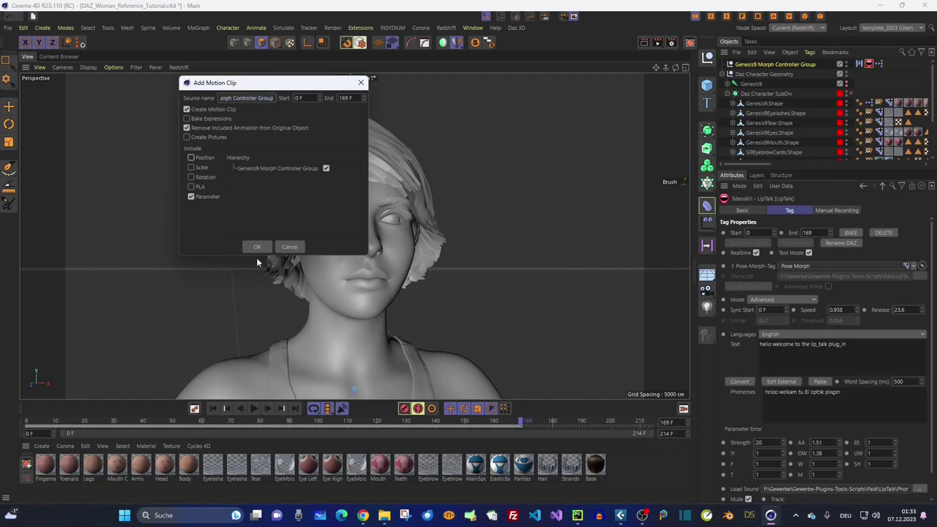
click(257, 246)
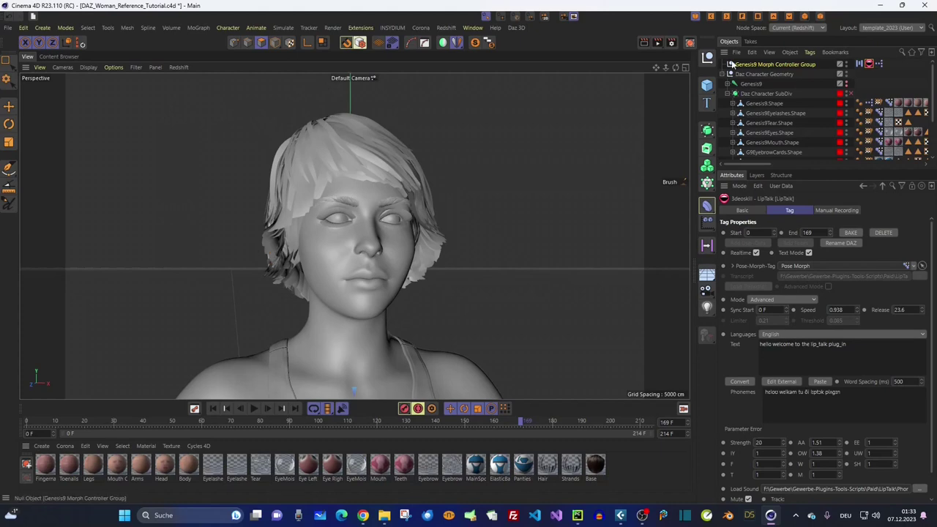
Step: Switch to the Animate layout and turn off the LipTalk tag's Realtime option
click(887, 27)
click(875, 92)
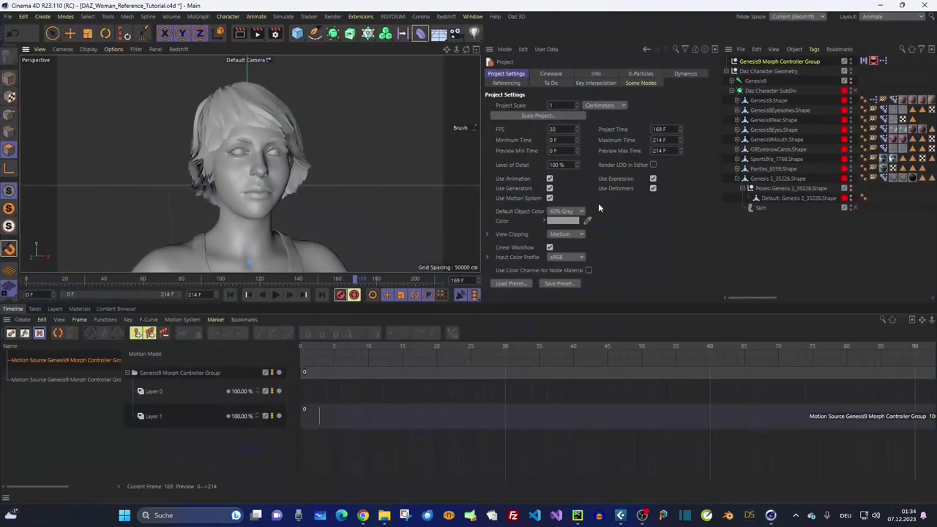
click(349, 374)
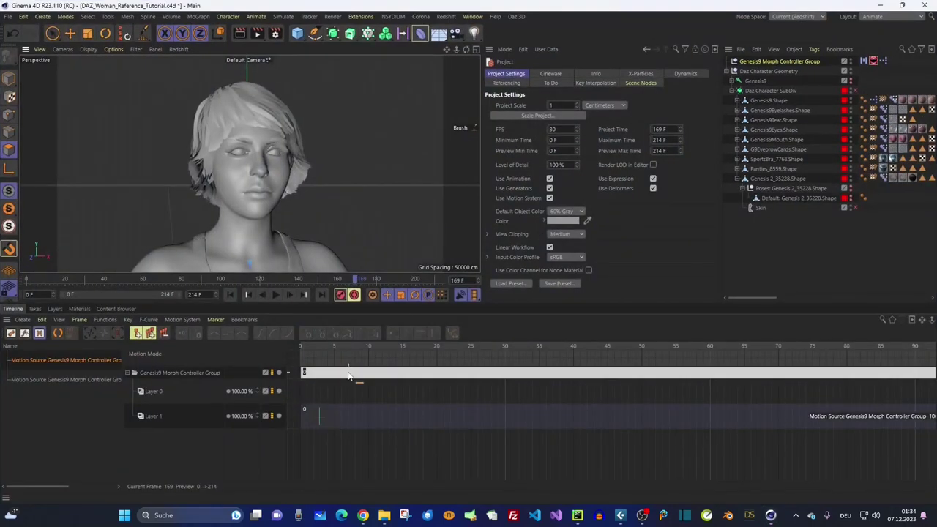
click(873, 62)
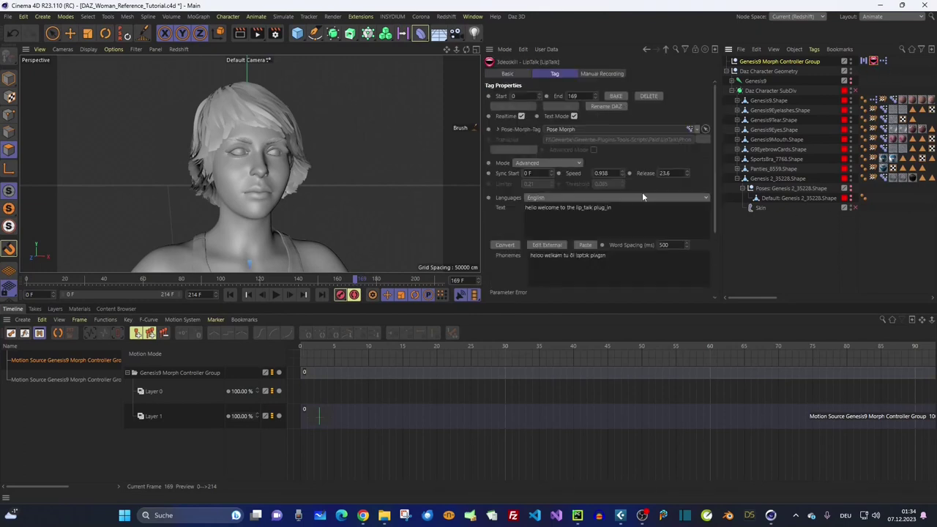
click(521, 116)
Step: Play and scrub the new 0–169 clip to test the lip-sync
drag(299, 342, 371, 352)
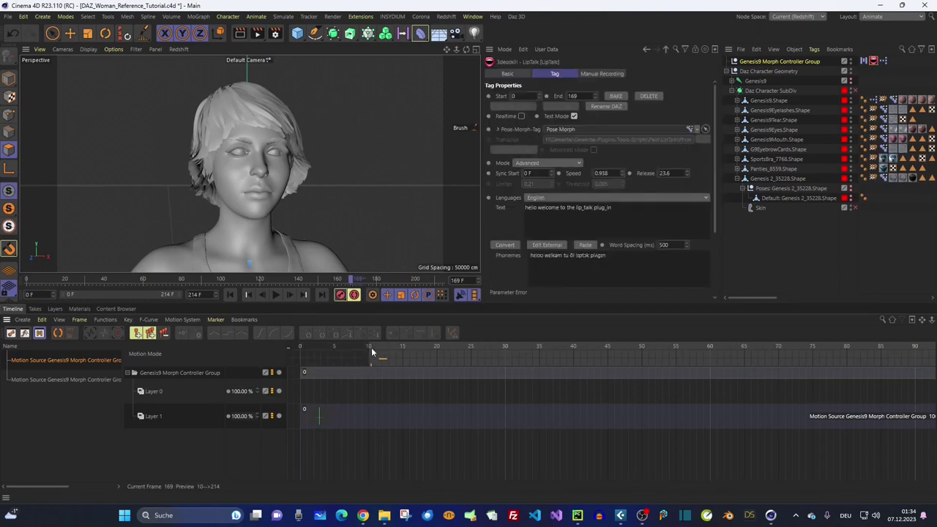
key(F8)
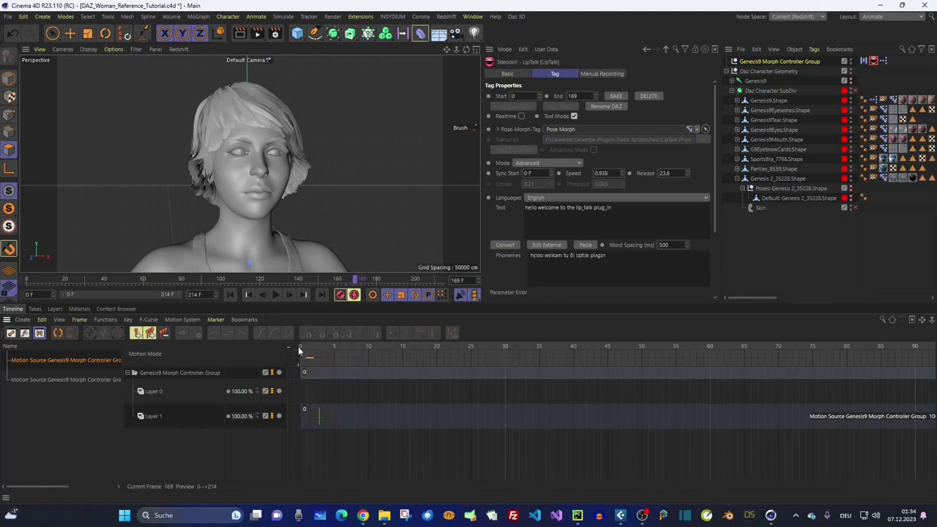
key(F8)
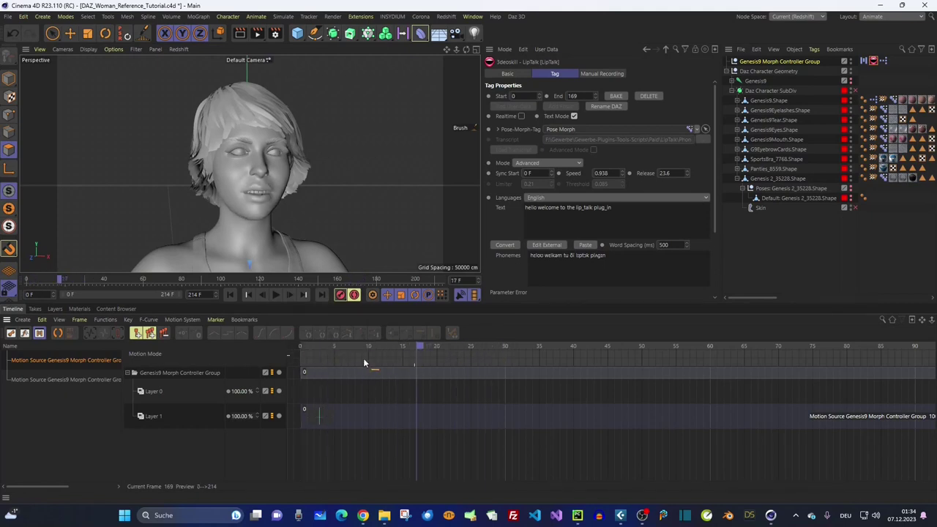
key(shift+f)
click(479, 412)
click(488, 389)
key(h)
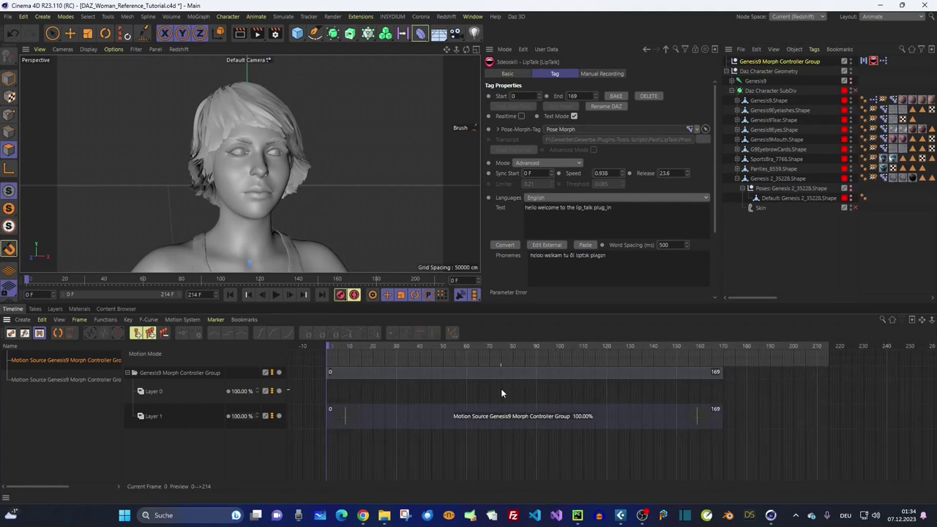
click(346, 346)
drag(352, 347, 393, 340)
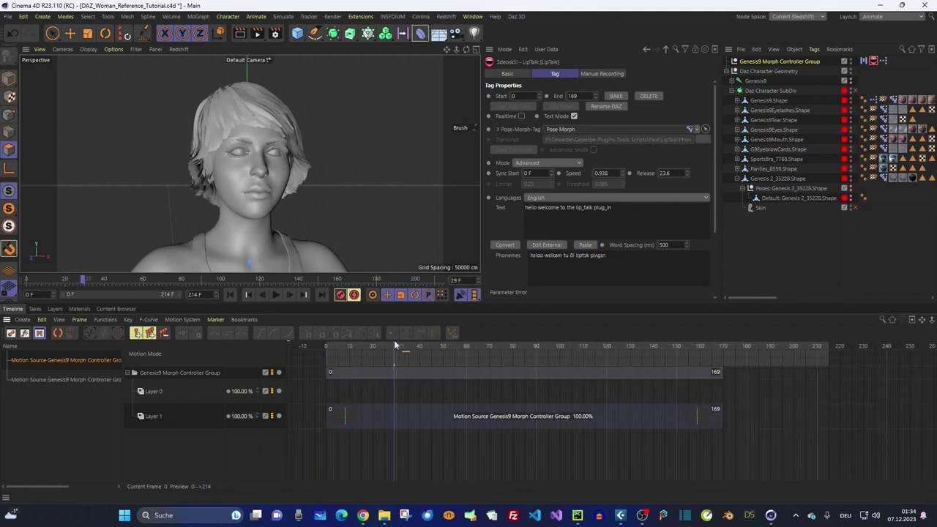
Step: Select the clip and the Morph Controller Group row, then bring up the Motion System commands
click(407, 412)
click(340, 372)
click(288, 342)
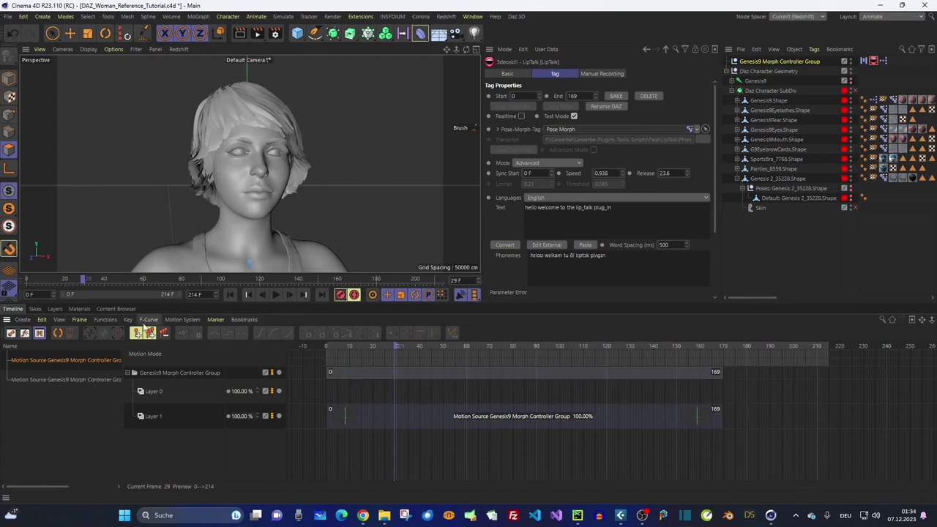
click(182, 319)
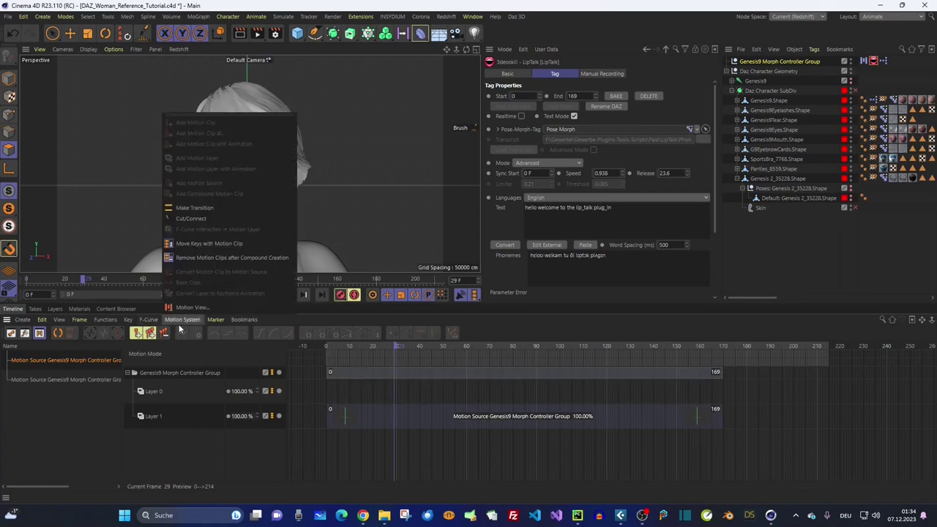
Step: Float the Motion System palette, enable Cut/Connect, and cut the clip at frames 29 and 55
click(193, 116)
drag(203, 111, 75, 280)
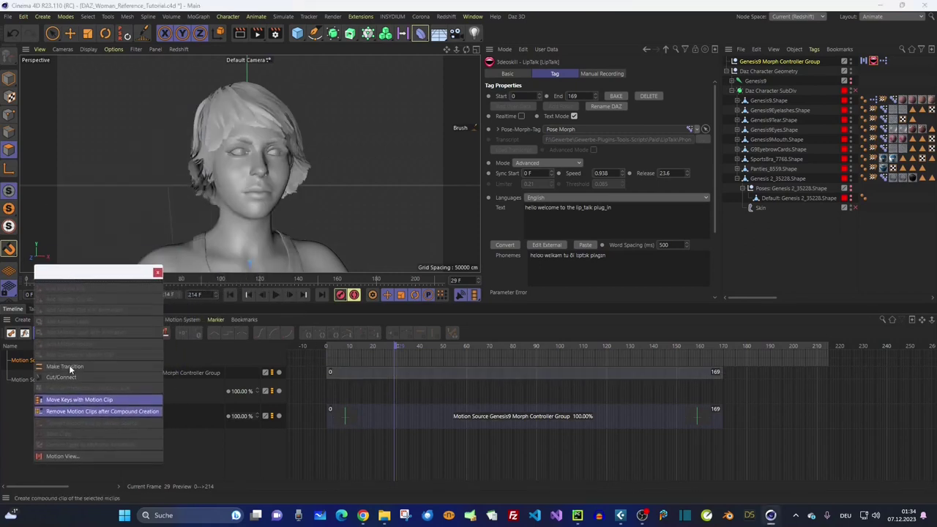
click(63, 377)
click(399, 423)
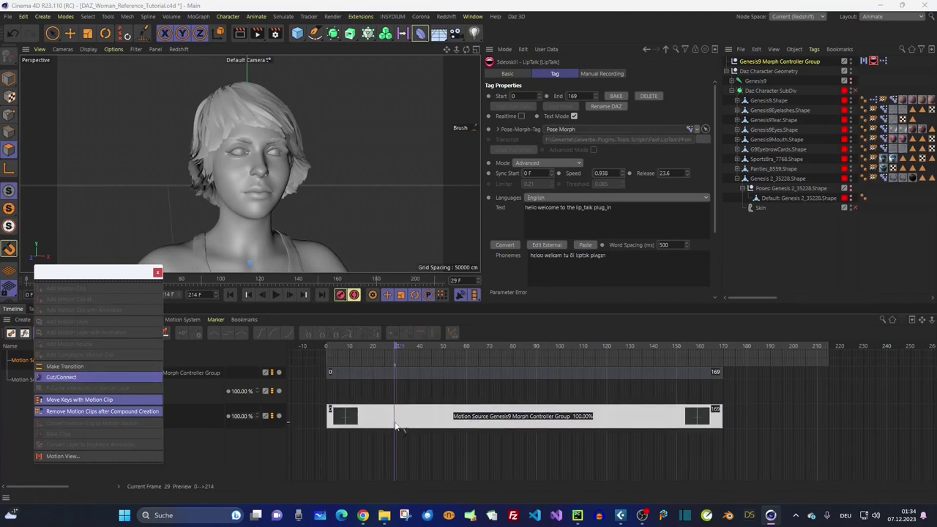
click(395, 426)
drag(396, 346, 452, 341)
click(459, 417)
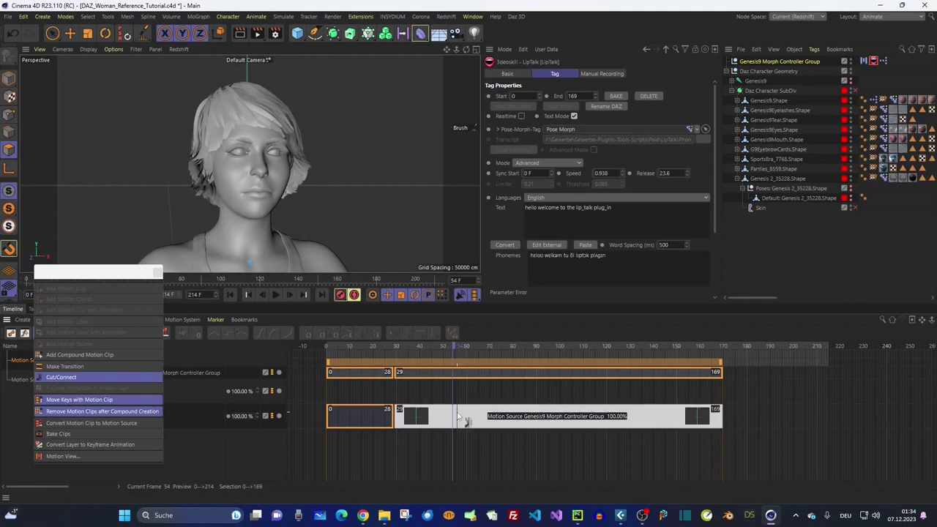
click(458, 420)
Step: Cut the clip at frames 78, 97 and 128, then switch the cutting tool off
drag(455, 349, 695, 351)
click(510, 417)
click(510, 417)
click(554, 401)
click(627, 416)
click(627, 415)
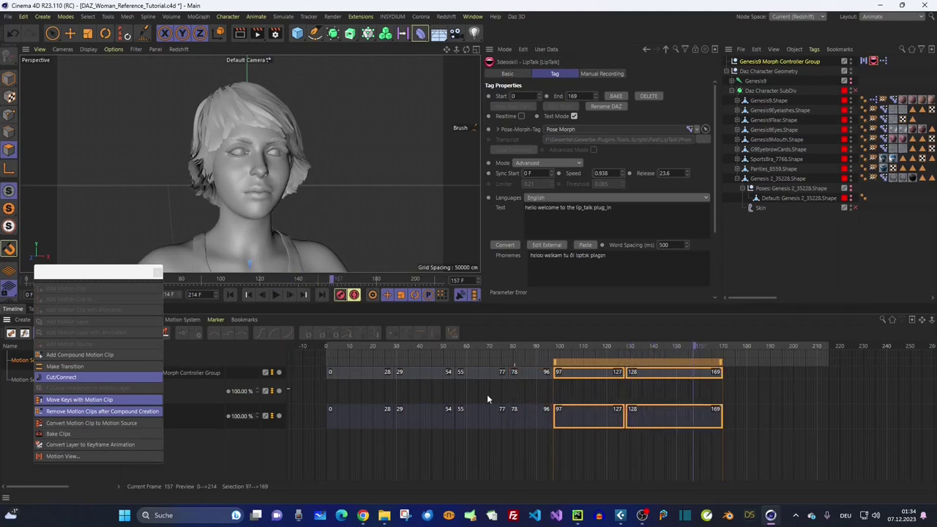
click(98, 376)
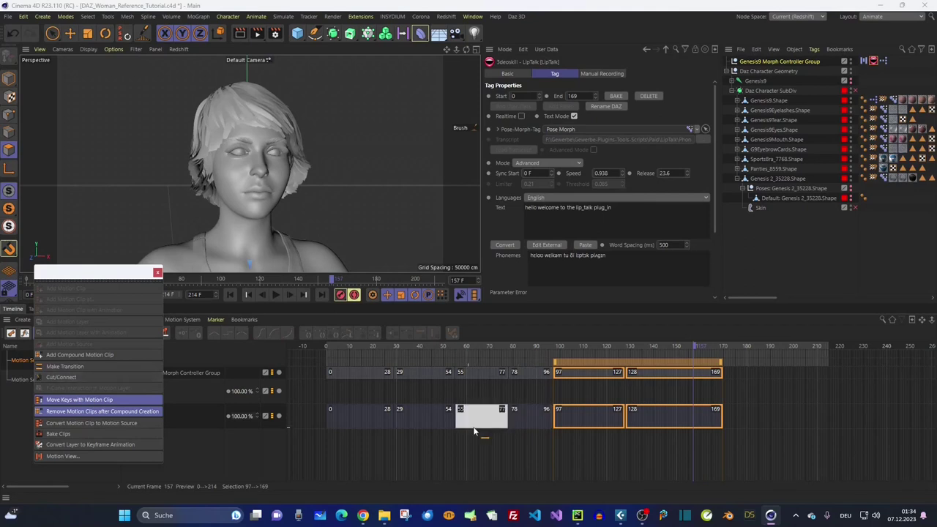
Step: Shift the later lip-sync clips right, placing one at 66–91, and preview playback
drag(644, 418, 508, 420)
drag(420, 418, 432, 418)
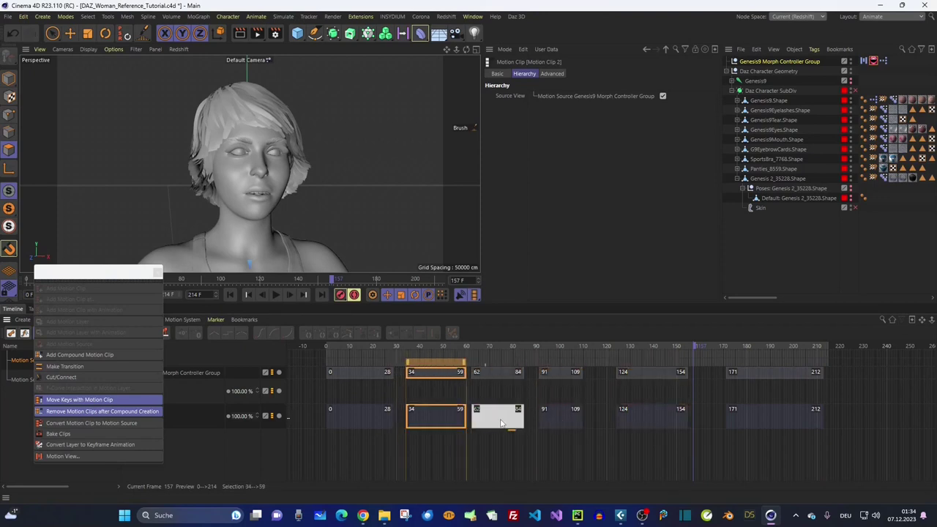
drag(349, 345, 397, 344)
drag(497, 418, 612, 424)
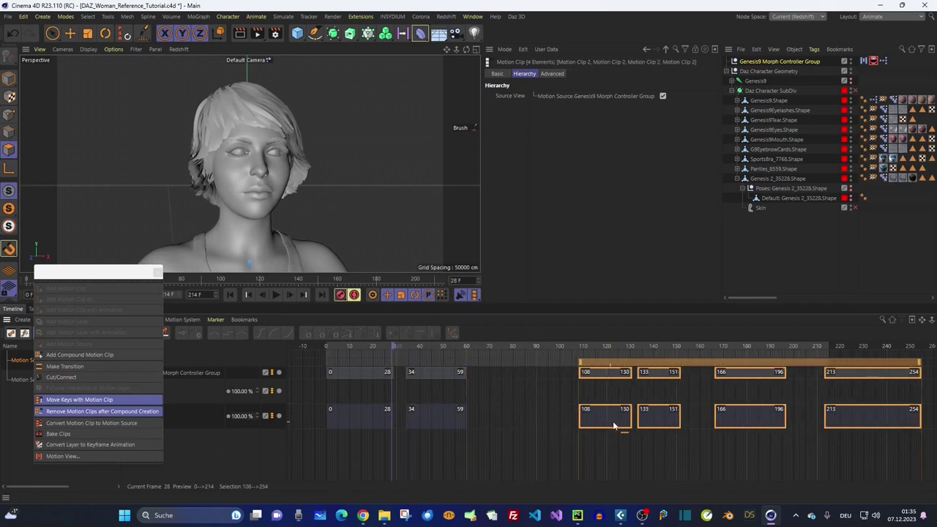
drag(434, 415, 499, 409)
drag(399, 345, 329, 344)
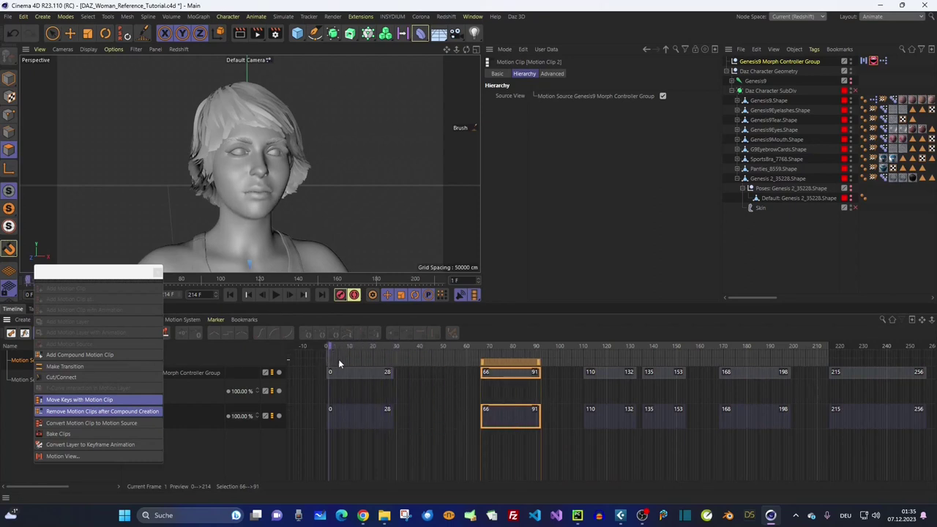
key(F8)
key(F8)
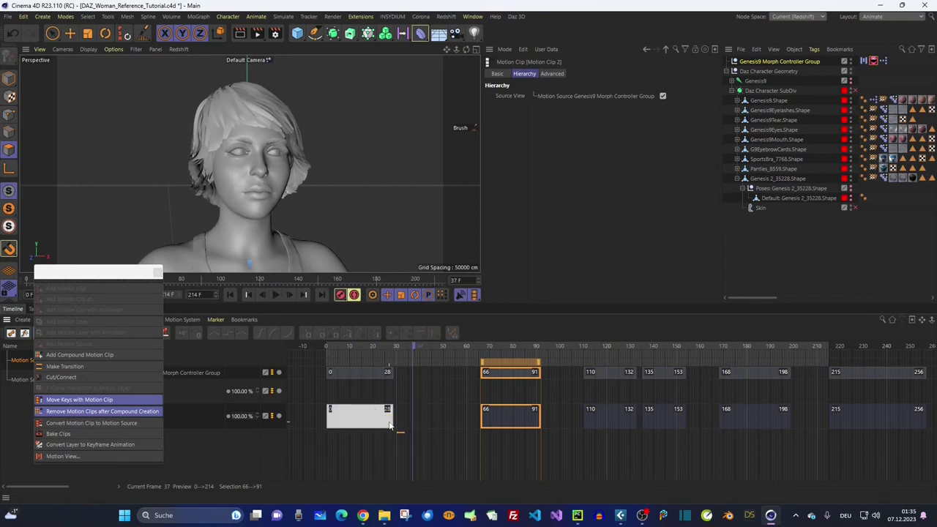
Step: Retime the first clips, trying an end at frame 49 before shortening them to 30
drag(392, 424, 441, 422)
drag(413, 346, 326, 346)
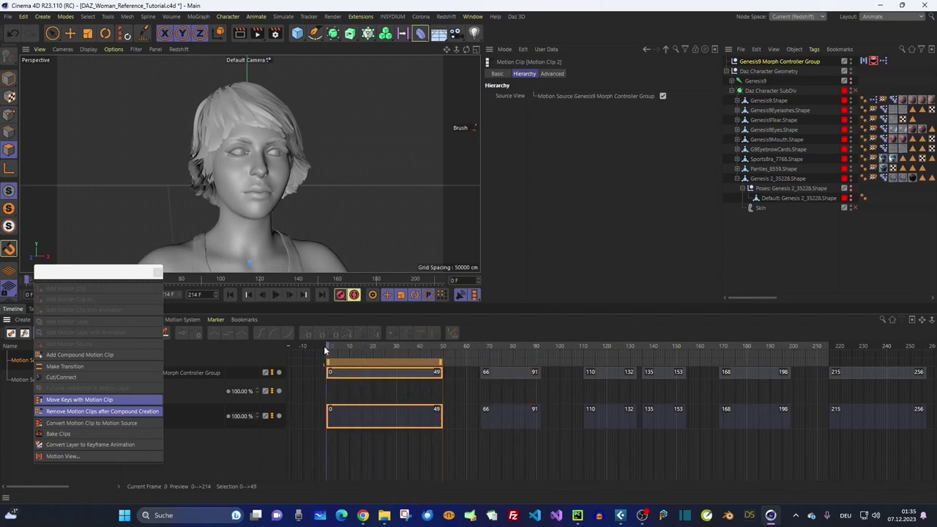
key(F8)
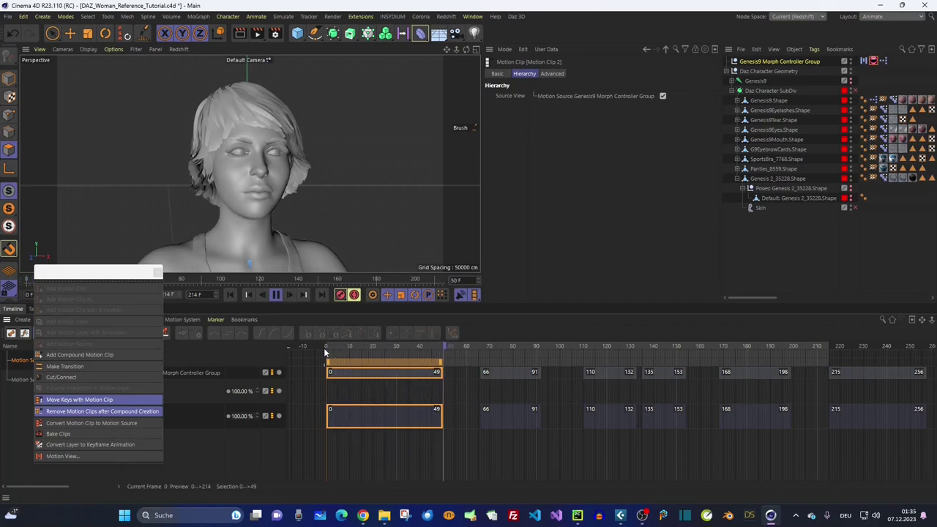
click(338, 347)
drag(338, 347, 333, 347)
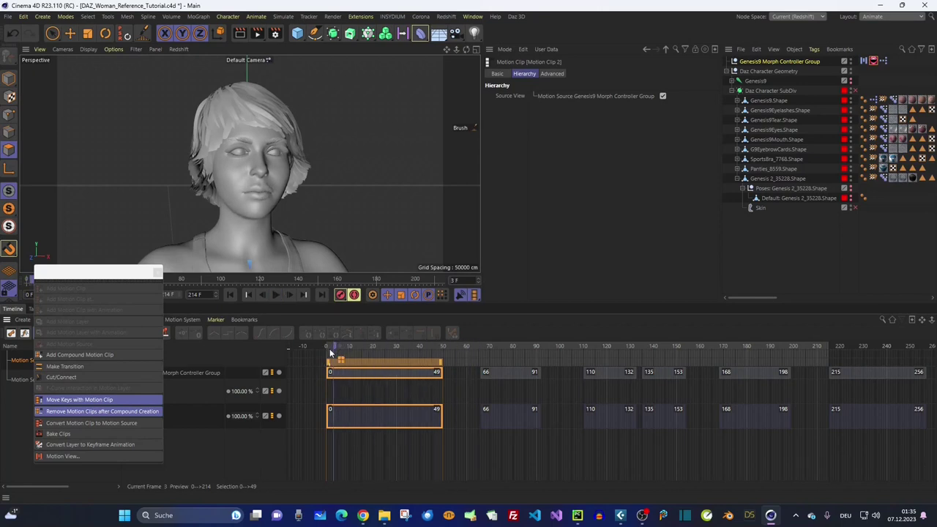
drag(442, 420, 397, 424)
key(F8)
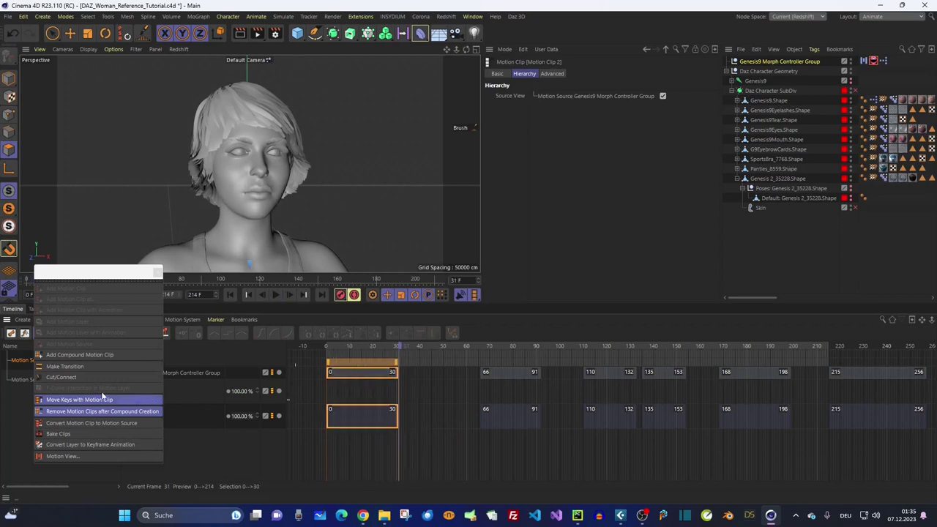
Step: Cut the first 0–30 clip at frame 22 and select the resulting 22–30 piece
click(376, 428)
mouse_move(366, 345)
mouse_down()
mouse_move(353, 342)
mouse_move(378, 345)
mouse_up()
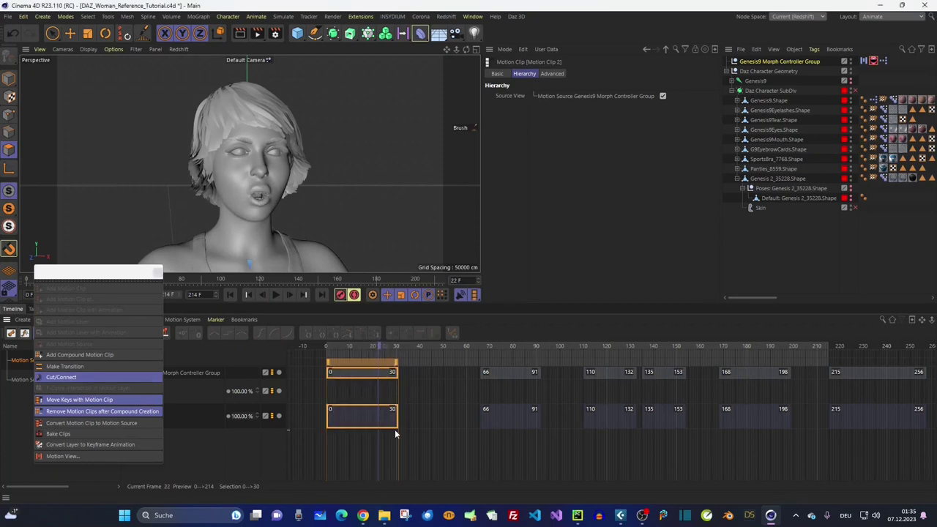
click(125, 382)
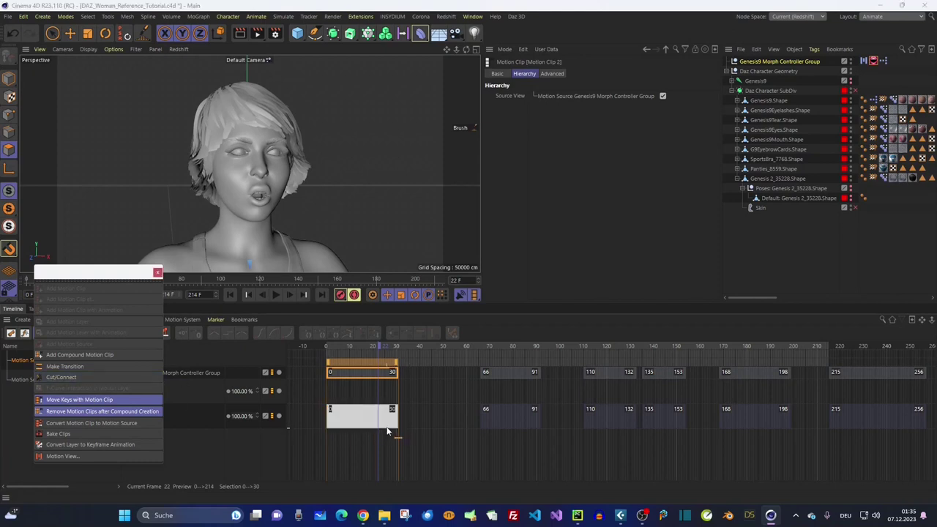
click(103, 377)
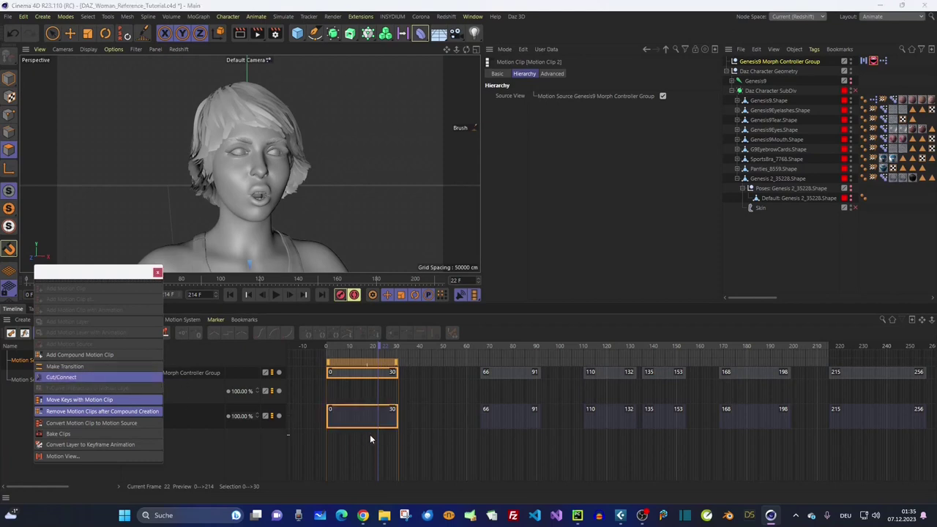
click(380, 428)
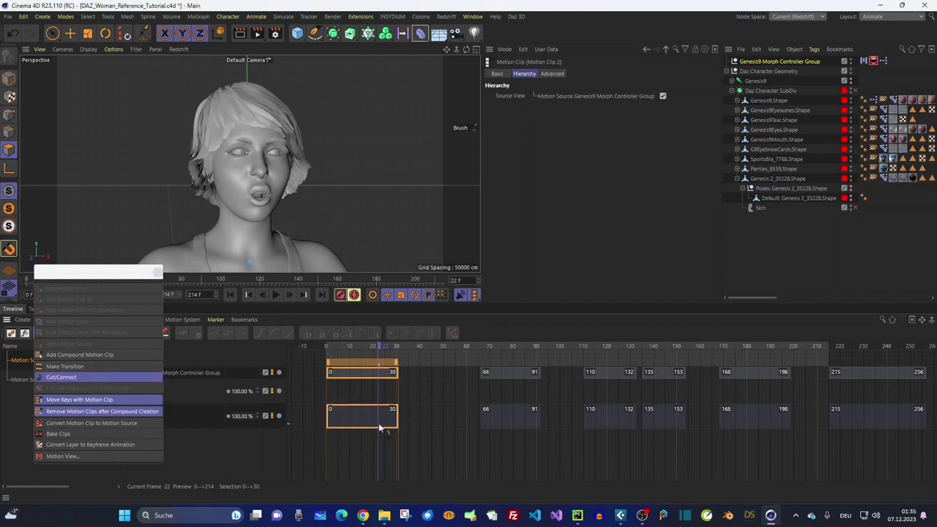
click(107, 377)
drag(398, 427, 430, 435)
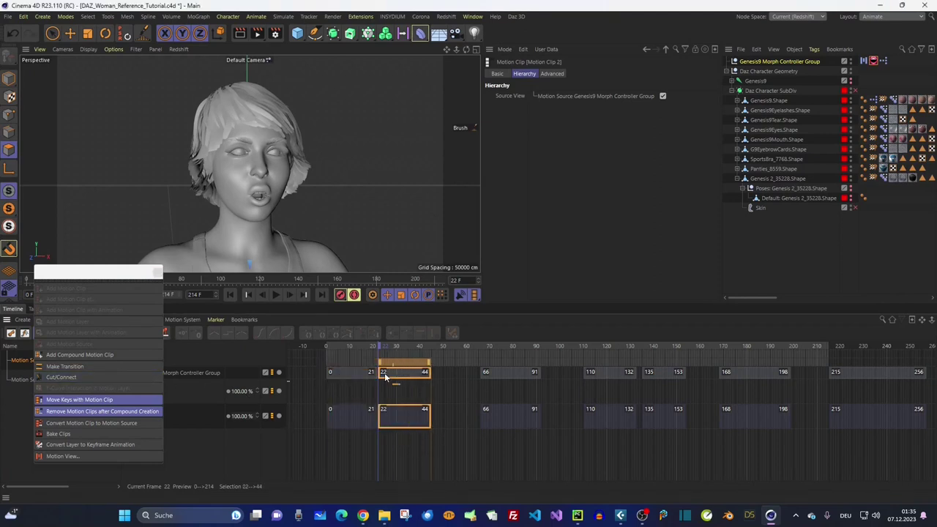
Step: Stretch the 22–30 clip to end at 44, then to 60, and preview the lip-sync
drag(375, 349, 356, 352)
key(F8)
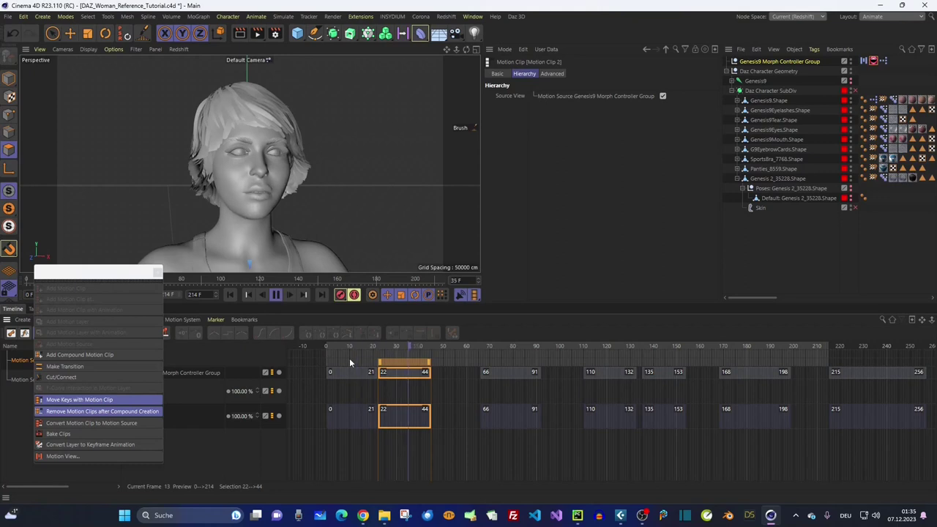
key(F8)
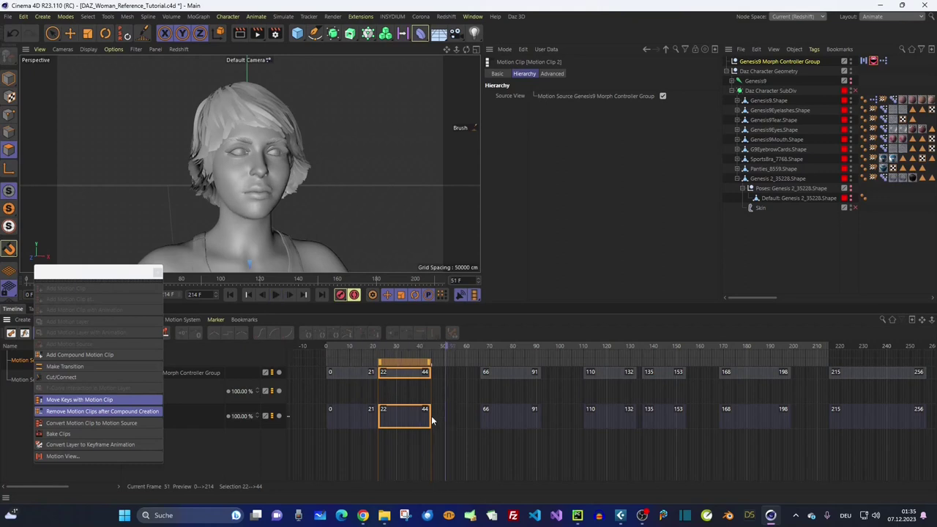
drag(431, 416, 467, 423)
drag(350, 345, 326, 356)
key(F8)
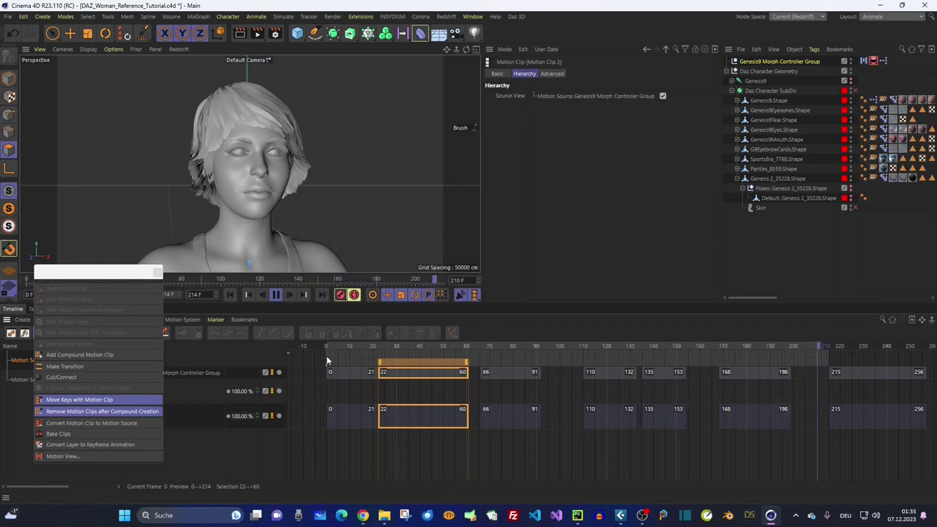
Step: Retime the later clips to 70–95, 104–126, 133–151, 163–193 and 198–239
drag(643, 405, 679, 414)
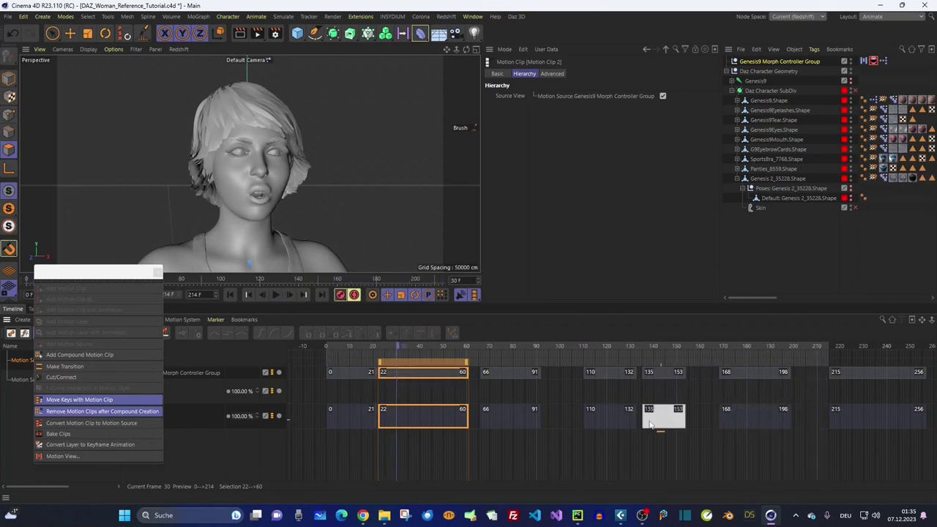
click(605, 415)
drag(606, 415, 583, 415)
drag(661, 423, 805, 419)
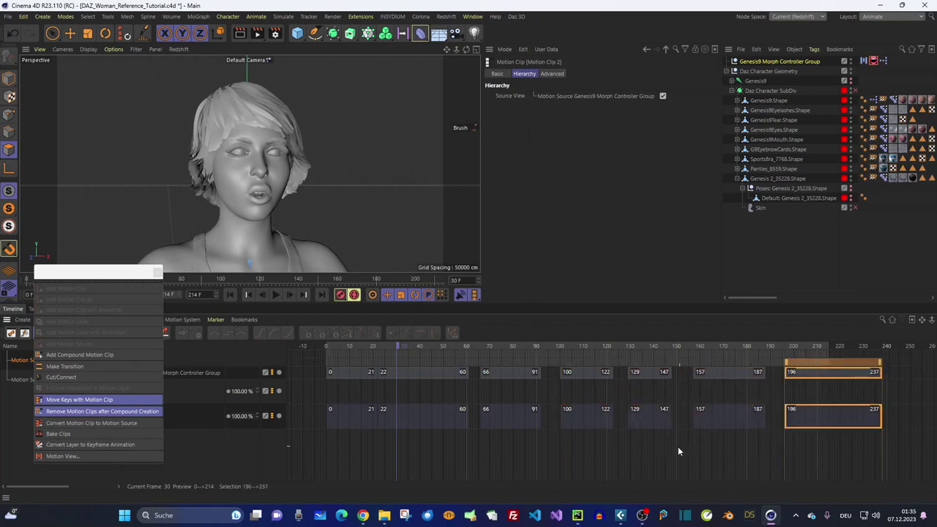
scroll(677, 446, down, 4)
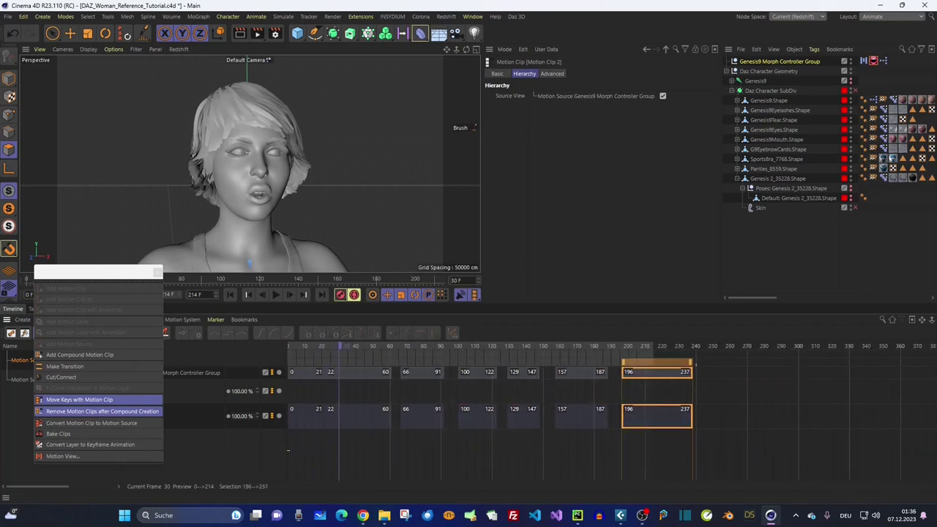
drag(410, 420, 589, 417)
drag(658, 418, 660, 417)
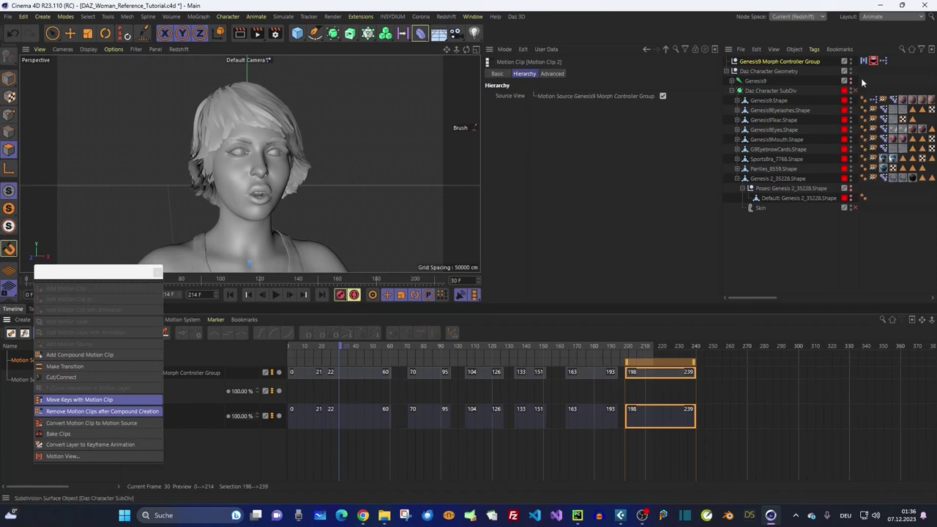
click(873, 61)
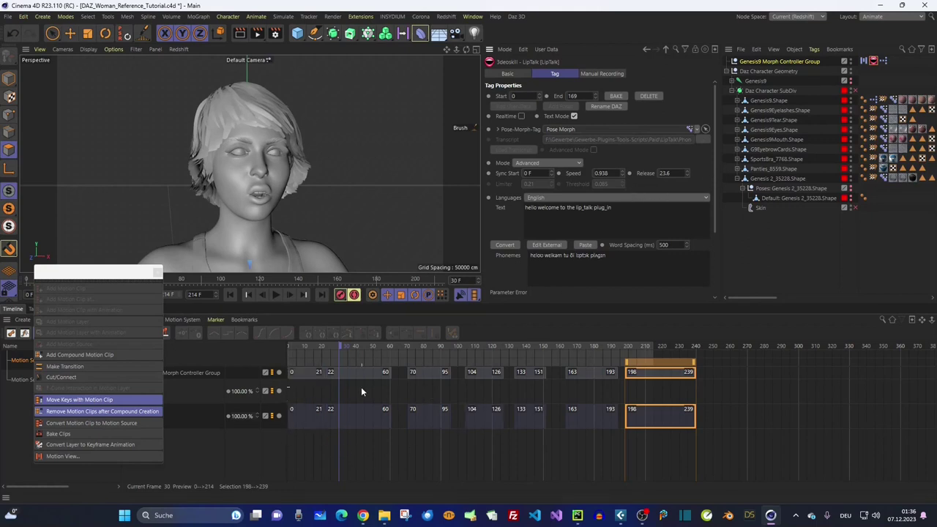
Step: Review each clip, then move the 25–63 clip to 30–68 and the first clip to 3–24
click(349, 419)
drag(349, 418, 351, 419)
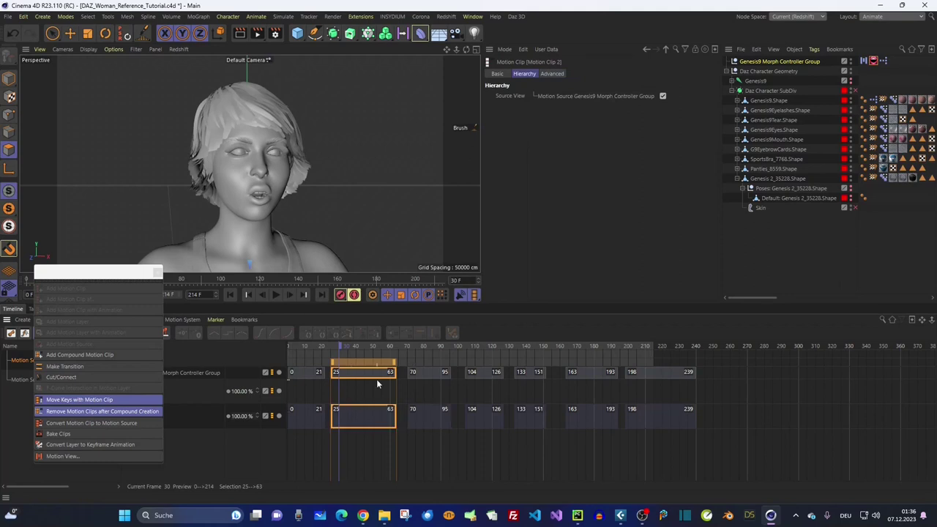
click(313, 414)
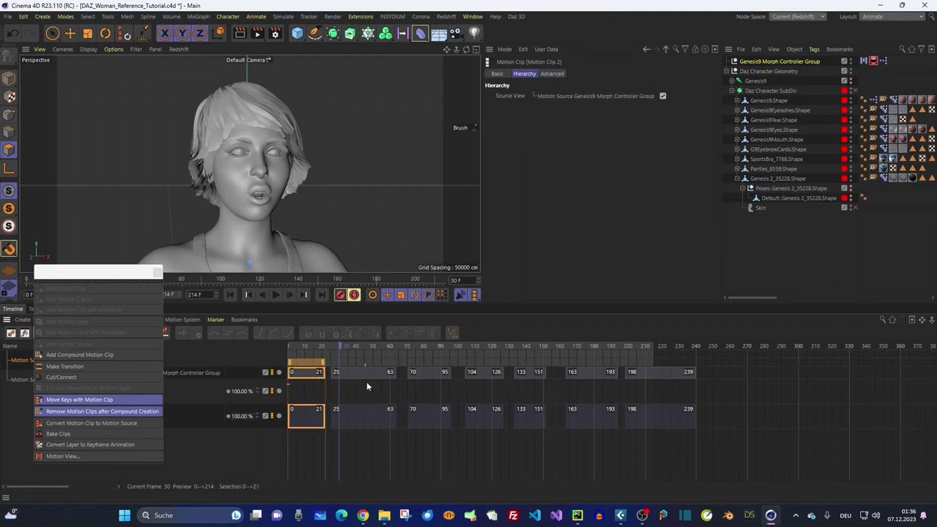
click(359, 418)
click(428, 417)
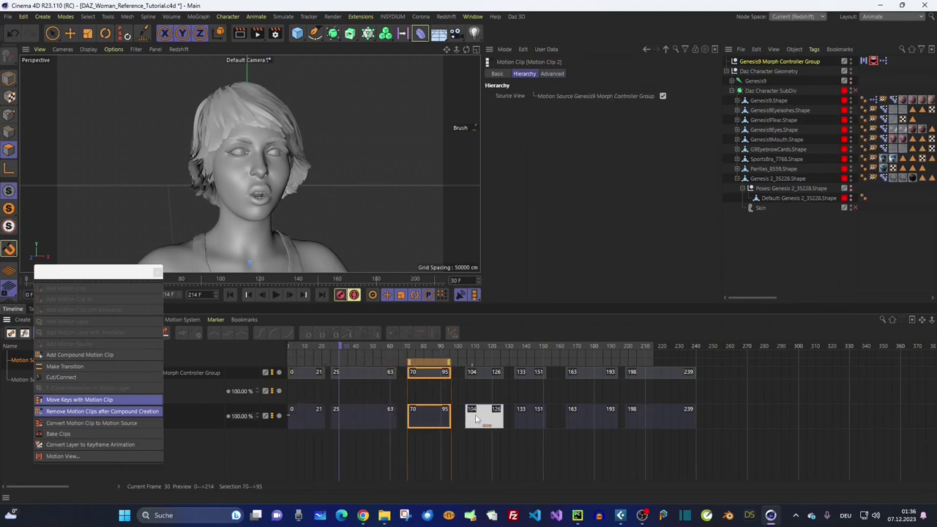
click(479, 418)
click(521, 419)
click(586, 416)
click(652, 418)
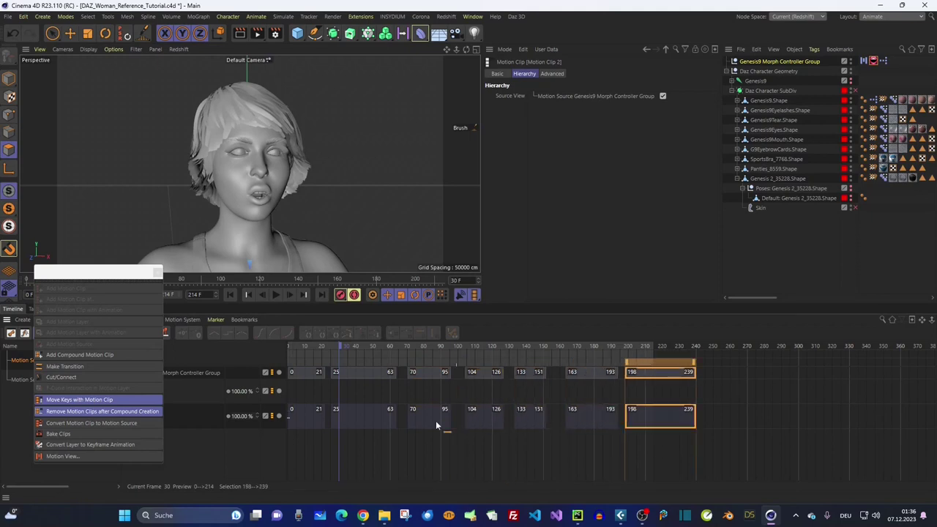
drag(355, 420, 363, 419)
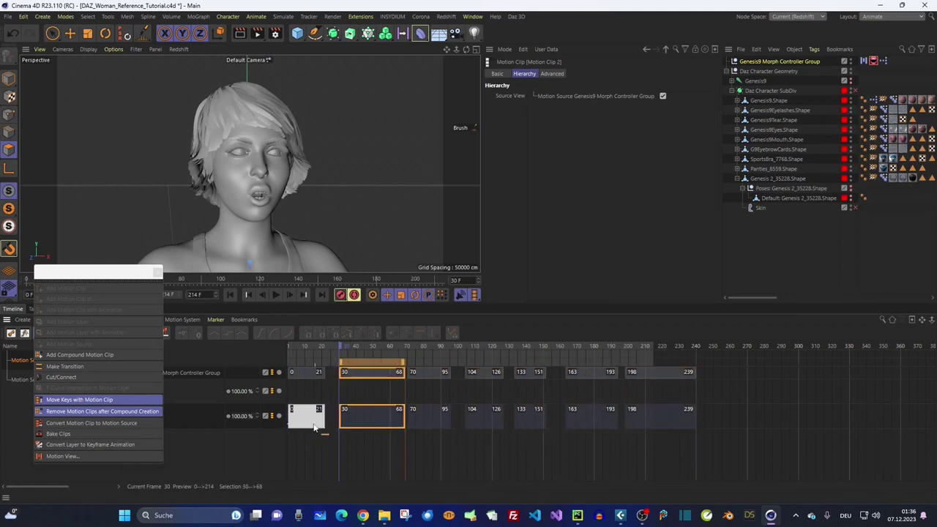
drag(304, 427, 310, 426)
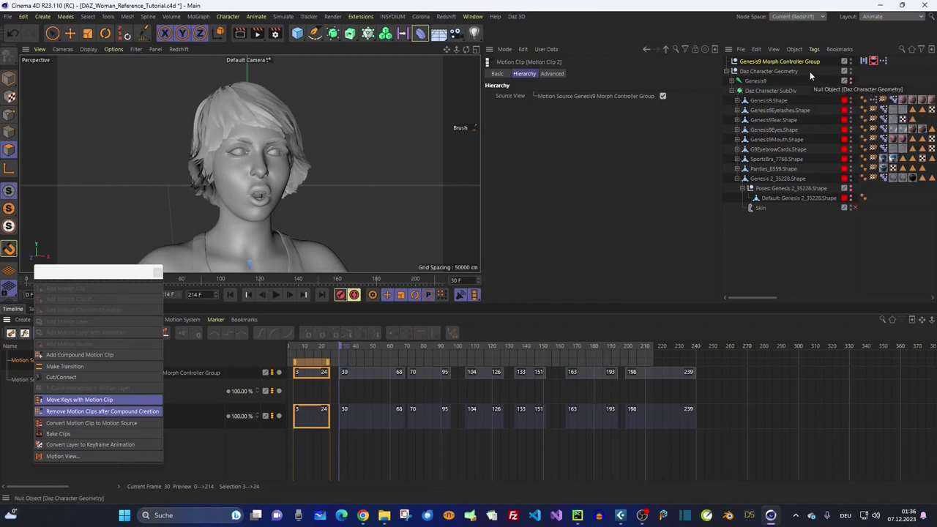
Step: Show the Genesis9 Morph Controller Group's viseme sliders and browse Liptalk Tags without adding one
click(770, 64)
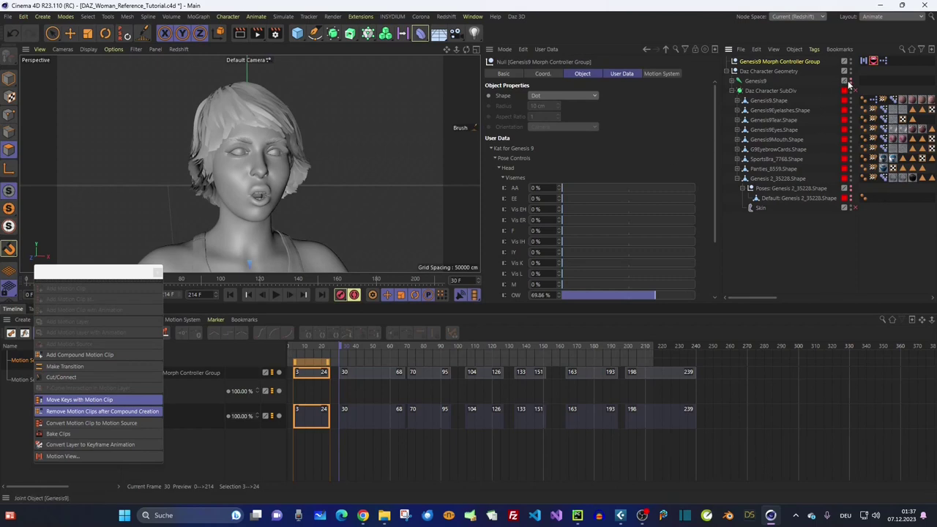
right_click(783, 60)
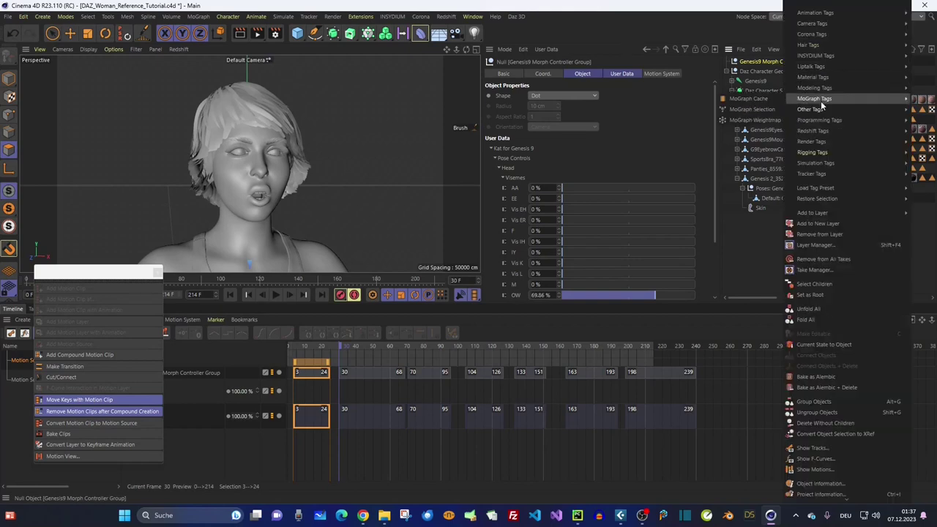
mouse_move(818, 68)
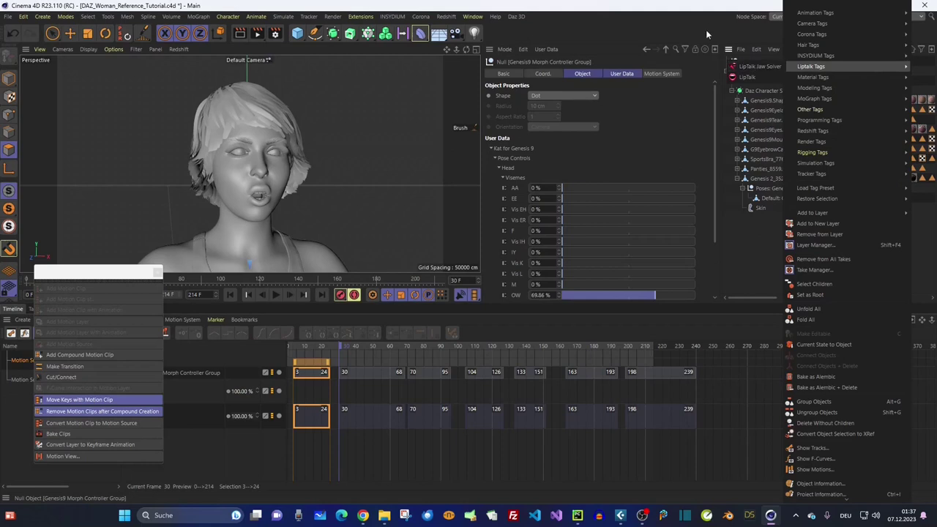
click(717, 80)
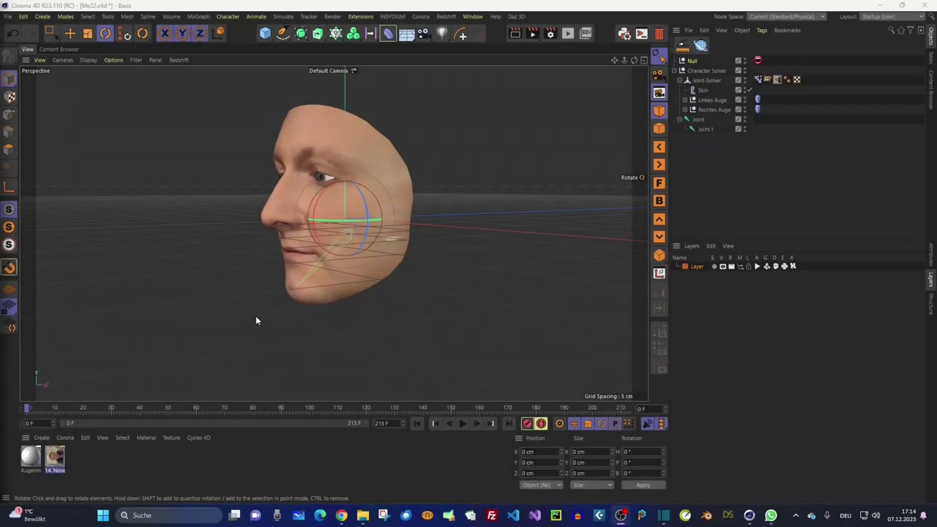
Step: Add a LipTalk Jaw Solver tag to the Null in the face scene
drag(327, 244, 364, 250)
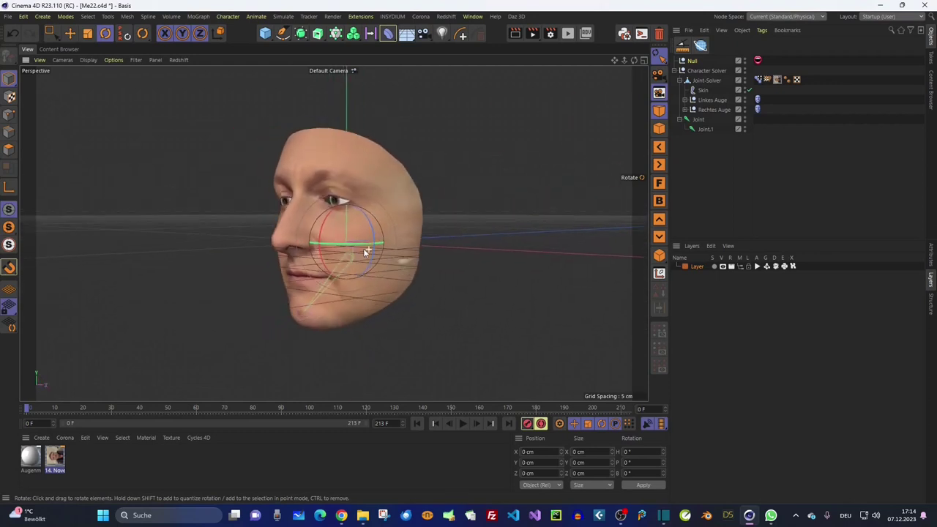
right_click(690, 65)
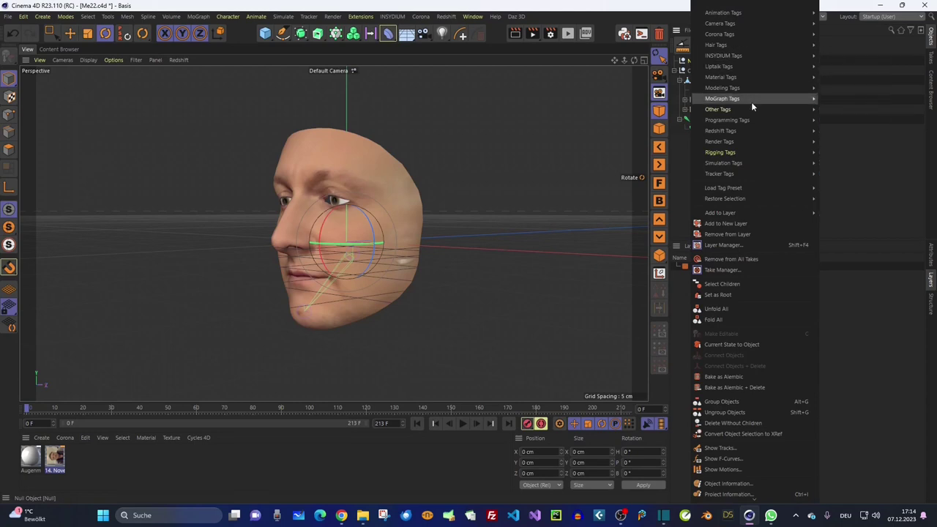
mouse_move(776, 66)
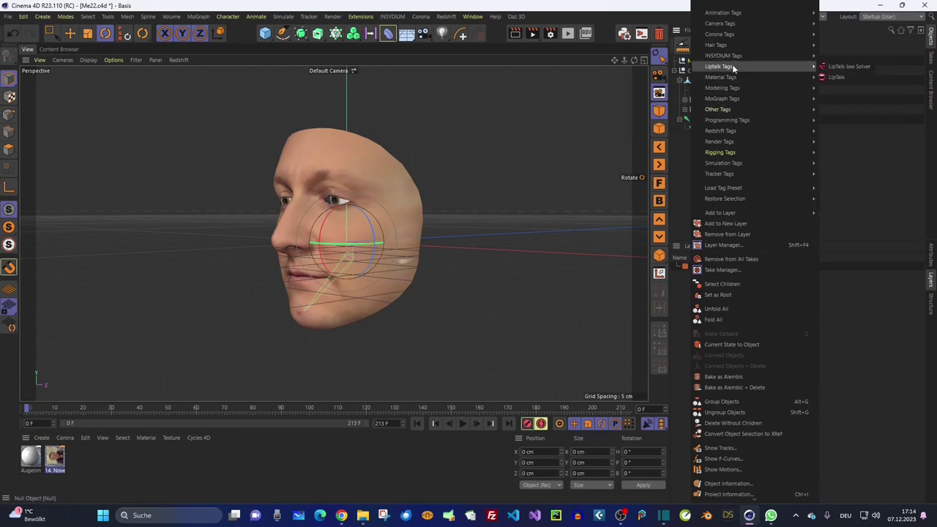
click(849, 66)
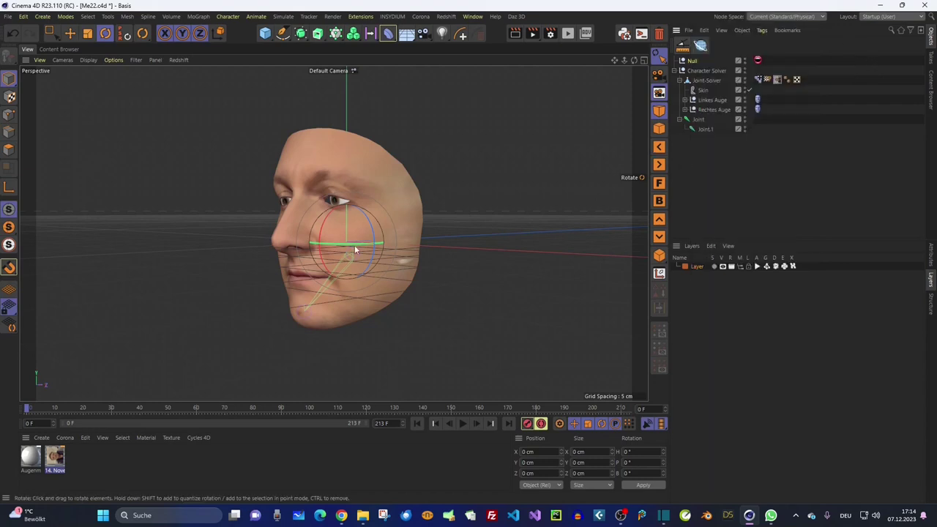
alt+drag(355, 245, 518, 182)
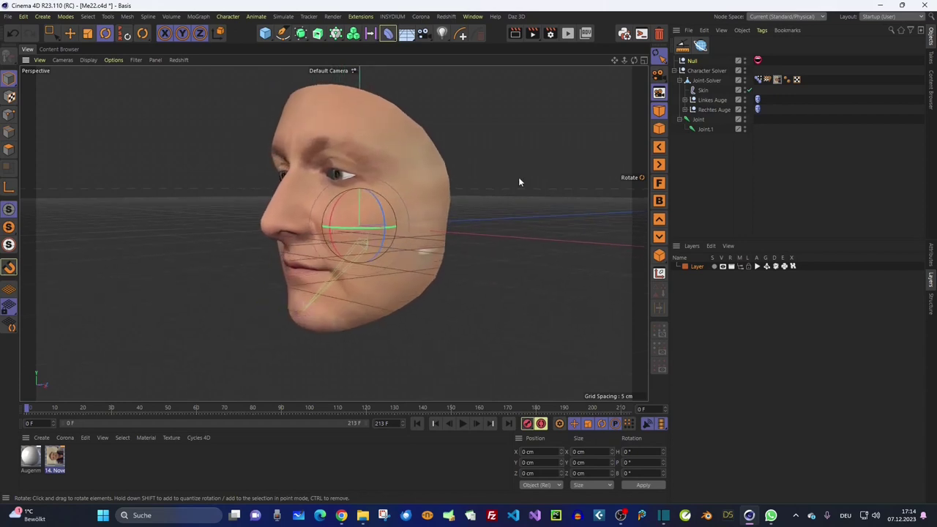
Step: Select the jaw Joint and rotate its pitch to open the mouth slightly
click(699, 120)
drag(339, 221, 409, 185)
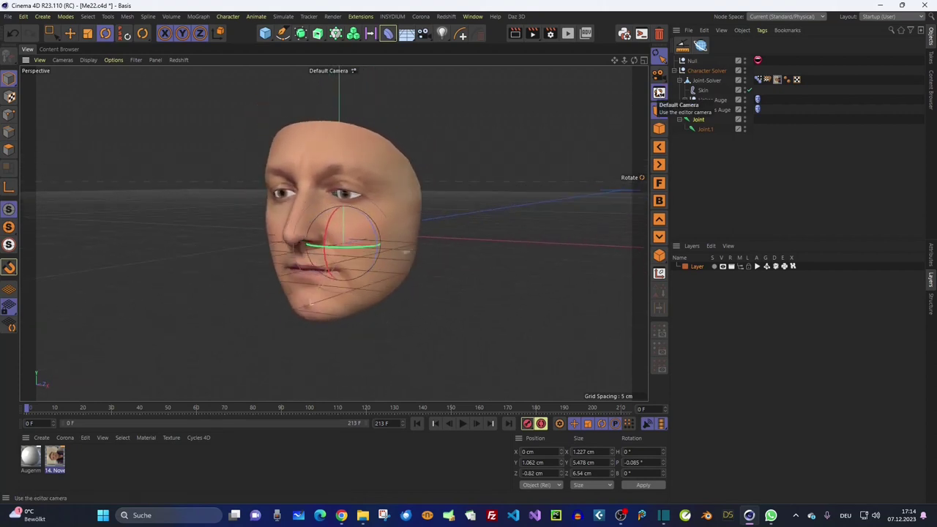
Step: Inspect the Null's LipTalk tag, play back to test the jaw, and check the Joint
click(757, 60)
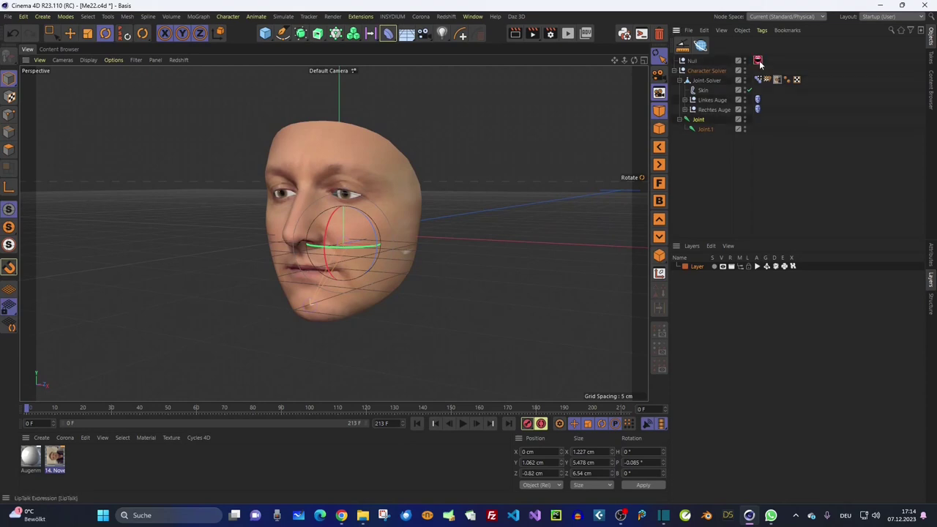
click(930, 254)
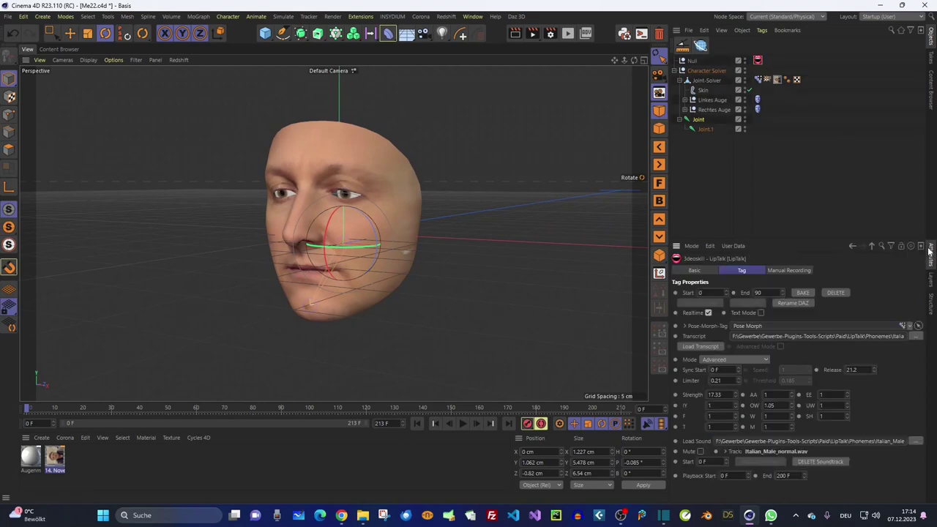
click(697, 61)
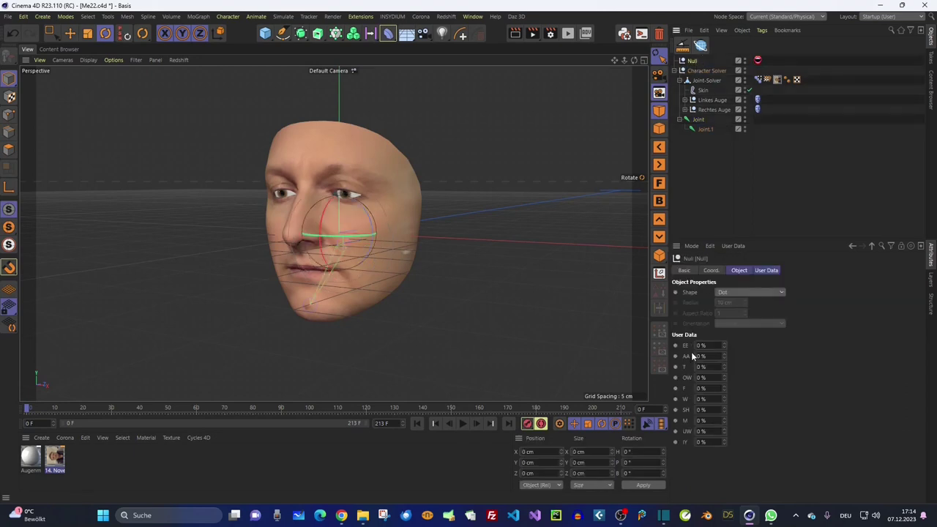
click(757, 60)
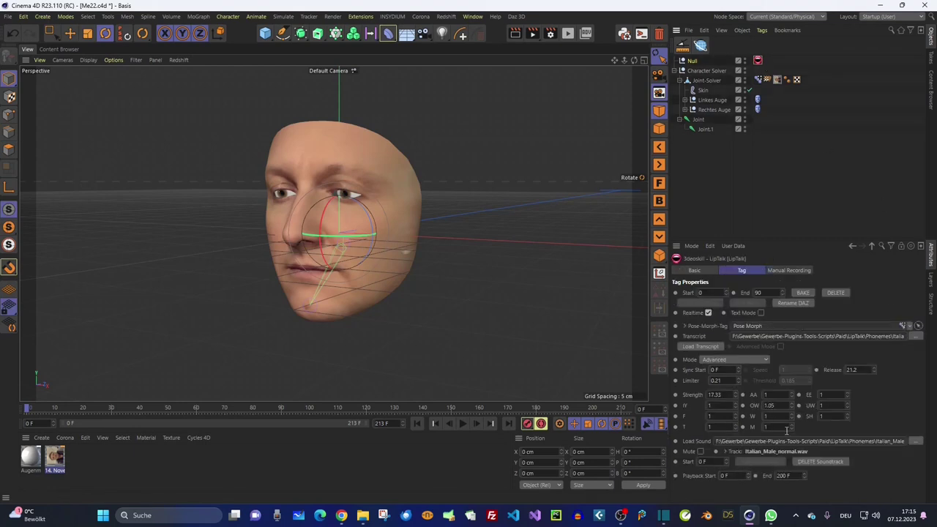
click(462, 423)
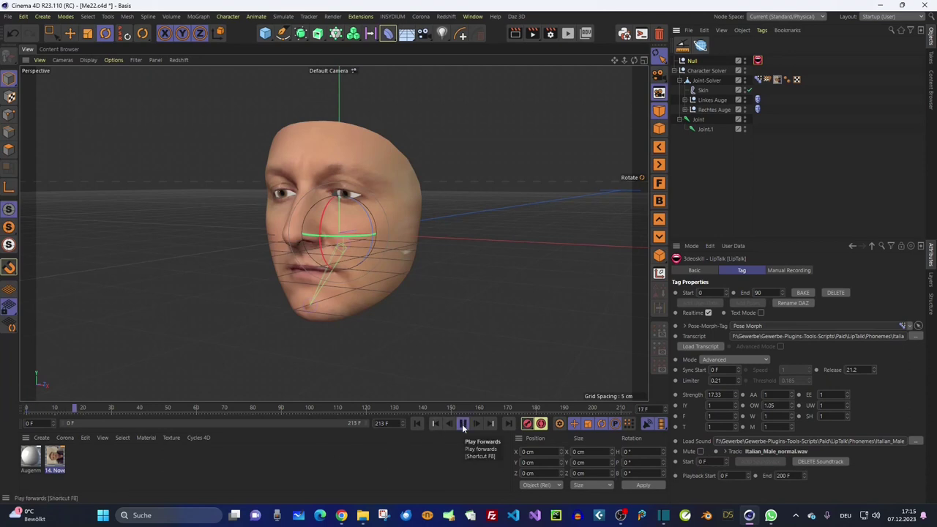
click(417, 423)
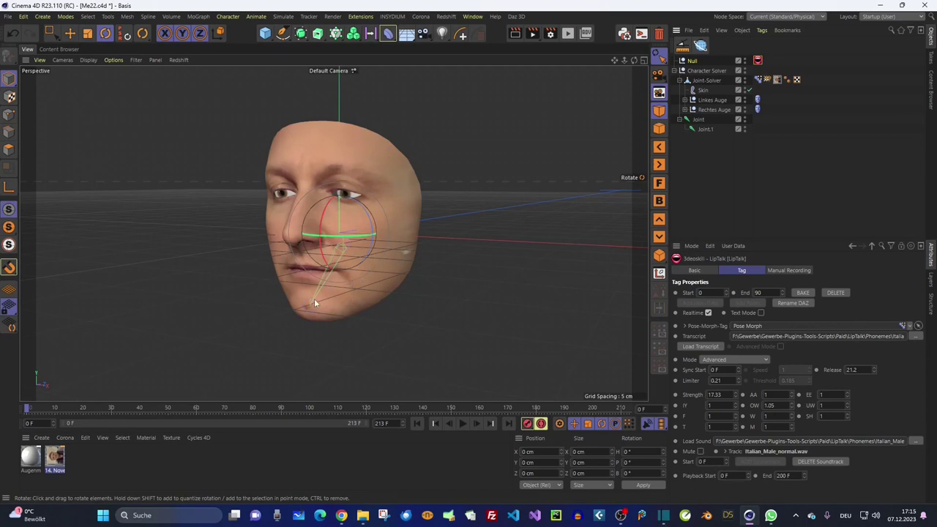
click(696, 120)
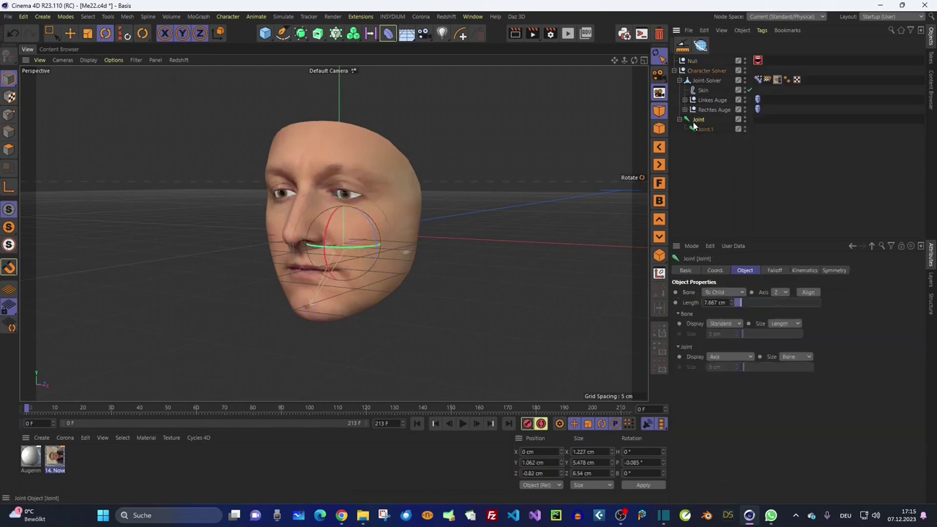
click(758, 60)
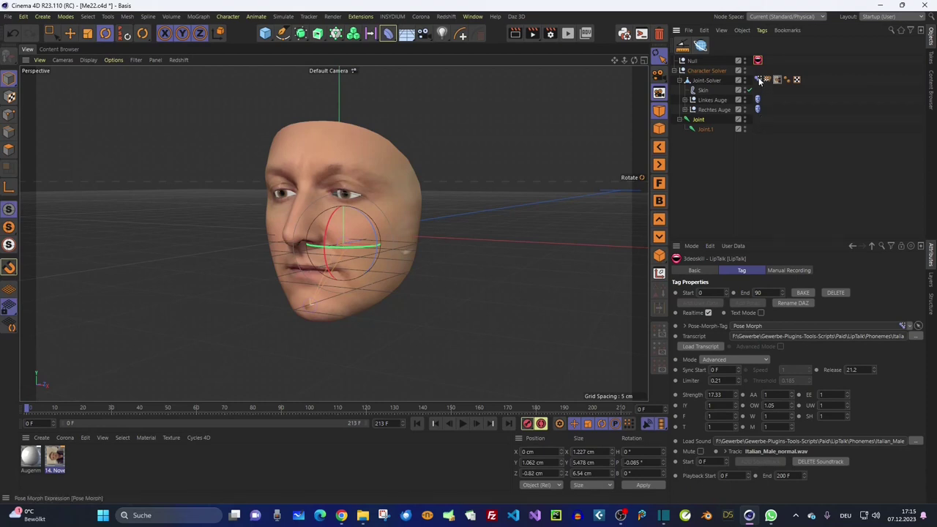
Step: Test the AA morph slider, reset it to 0%, and display the LipTalk tag's settings
click(758, 79)
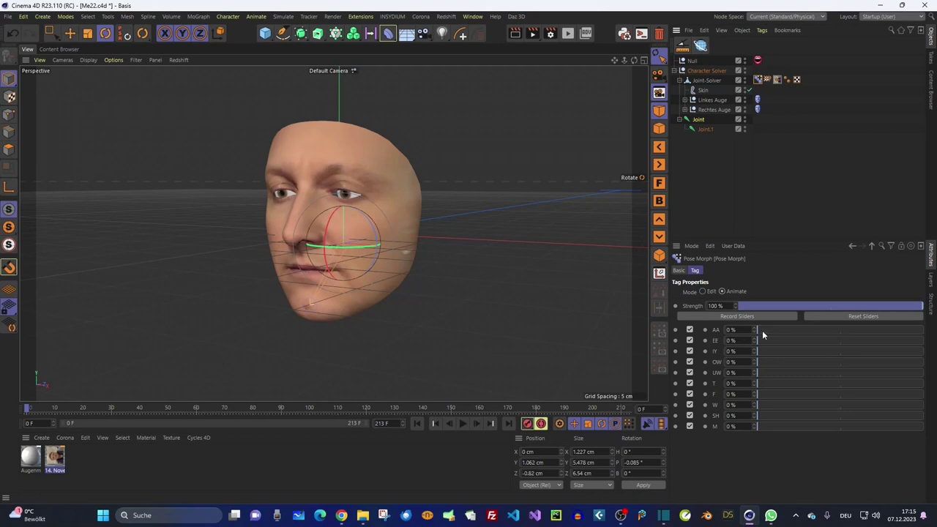
mouse_move(762, 330)
mouse_down()
mouse_move(873, 334)
mouse_move(720, 342)
mouse_move(828, 347)
mouse_move(750, 343)
mouse_up()
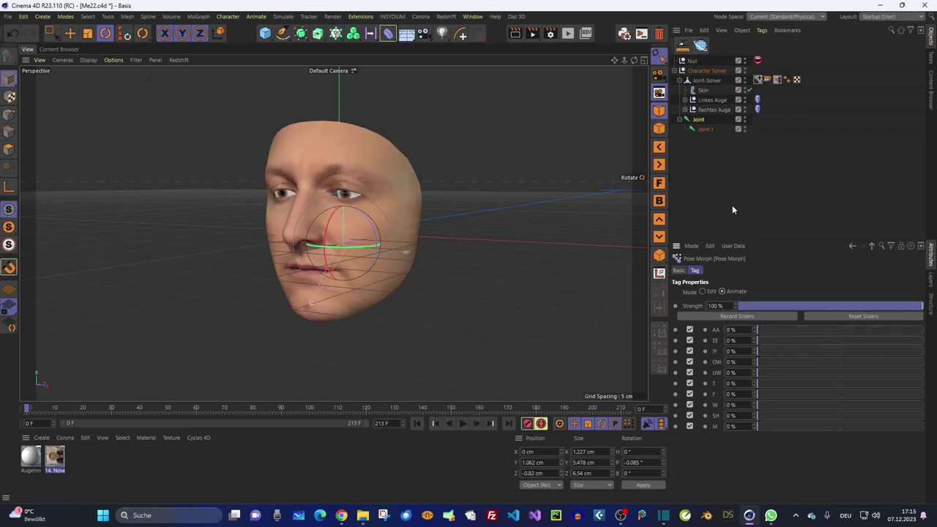
click(757, 61)
click(757, 80)
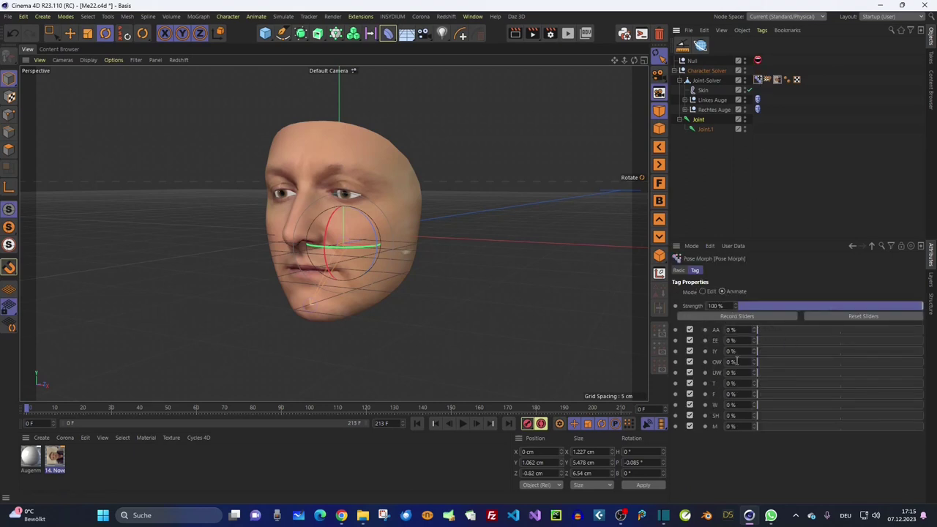
click(758, 62)
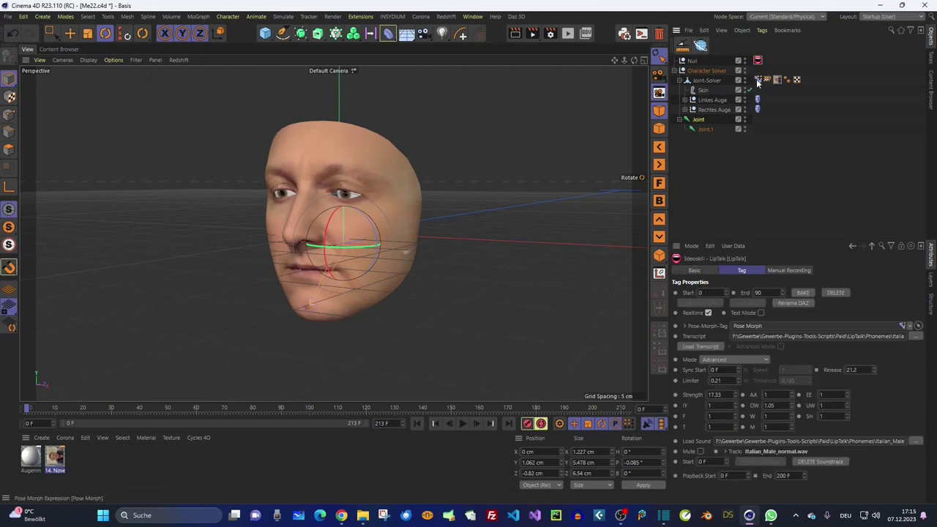
Step: Add a LipTalk Jaw Solver tag to the jaw Joint
click(699, 120)
right_click(699, 123)
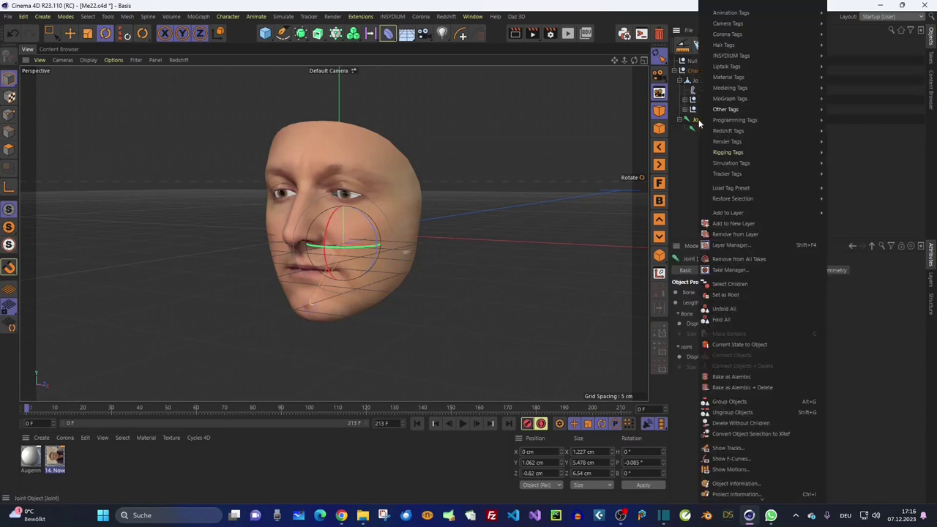
mouse_move(744, 45)
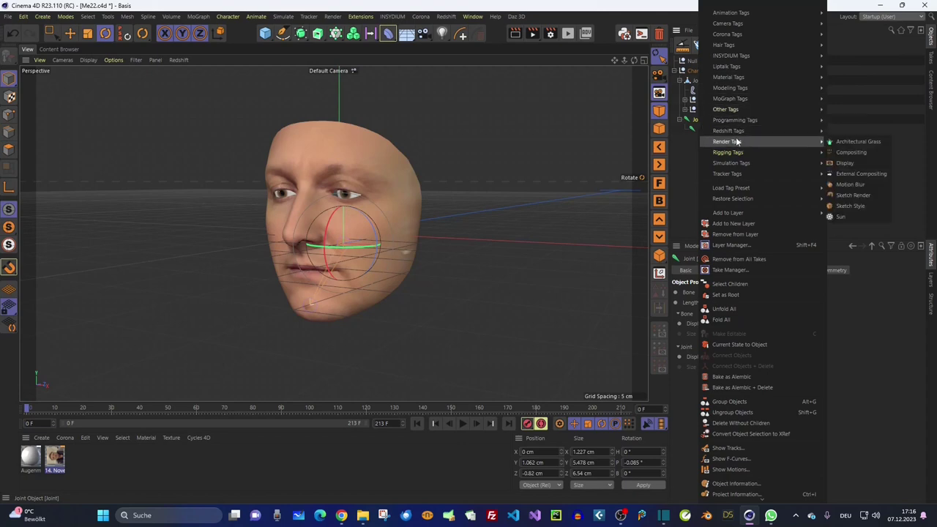
mouse_move(737, 69)
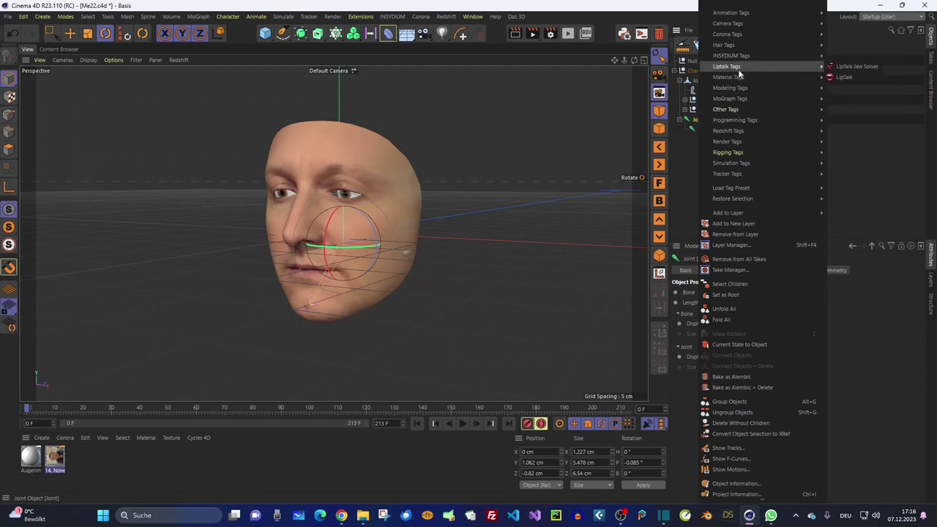
click(858, 67)
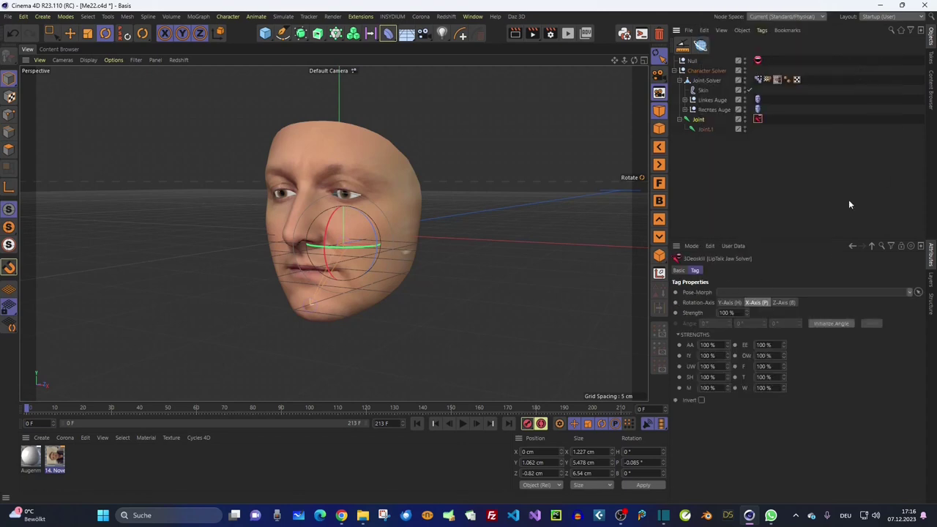
alt+drag(569, 314, 382, 276)
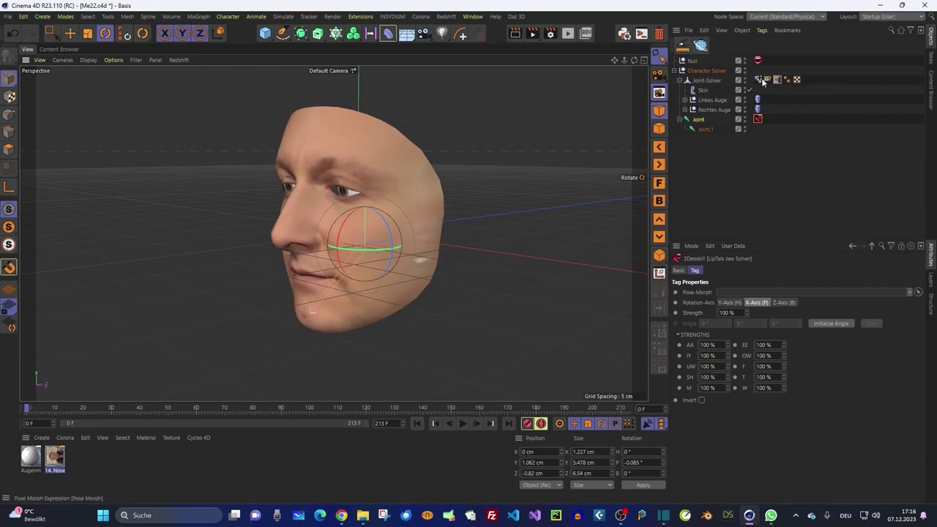
Step: Link the Pose Morph tag into the Jaw Solver's Pose-Morph field and preview playback
drag(758, 78, 719, 295)
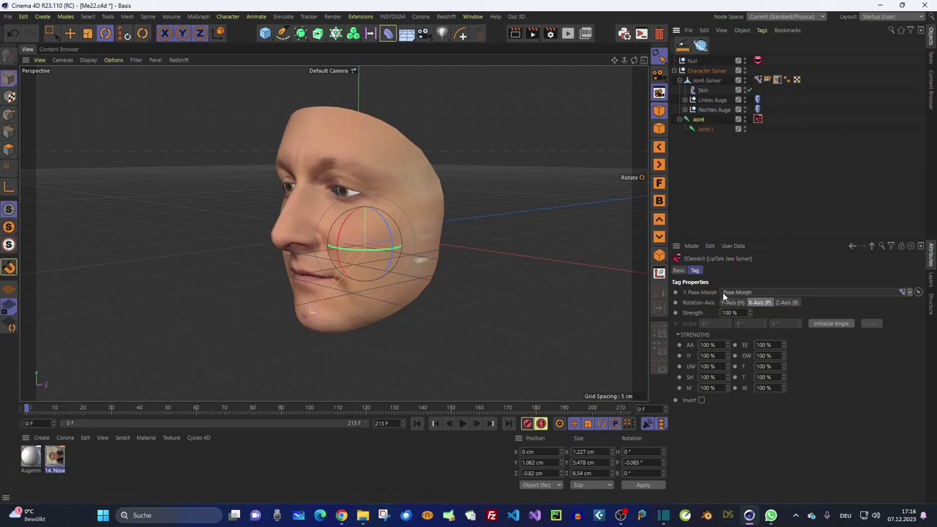
click(758, 79)
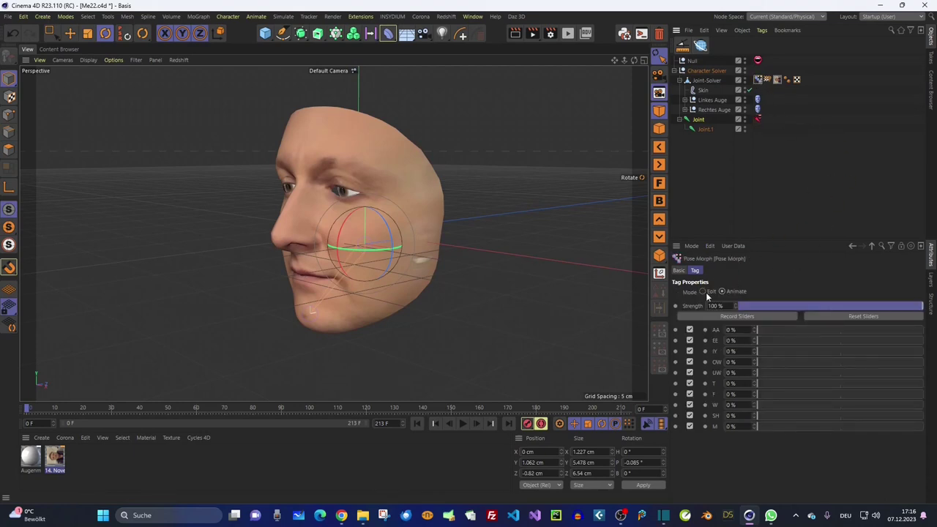
click(463, 423)
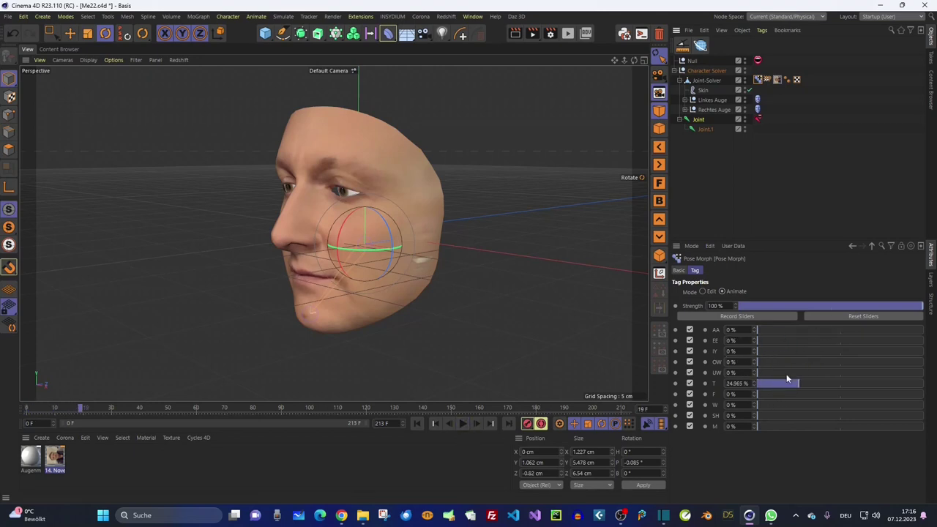
click(757, 119)
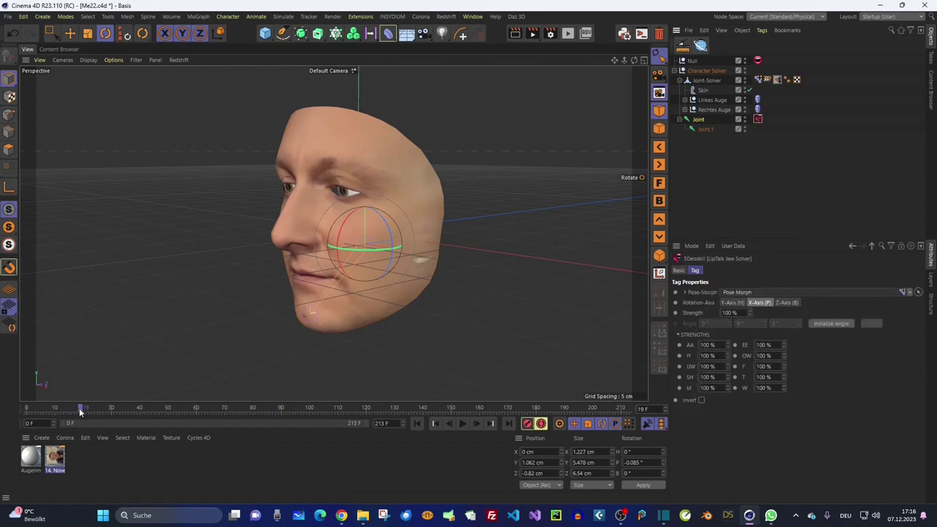
drag(81, 411, 137, 410)
drag(111, 408, 26, 408)
Step: Test-rotate the jaw and store its initial angle at P -0.515°
alt+drag(388, 276, 627, 176)
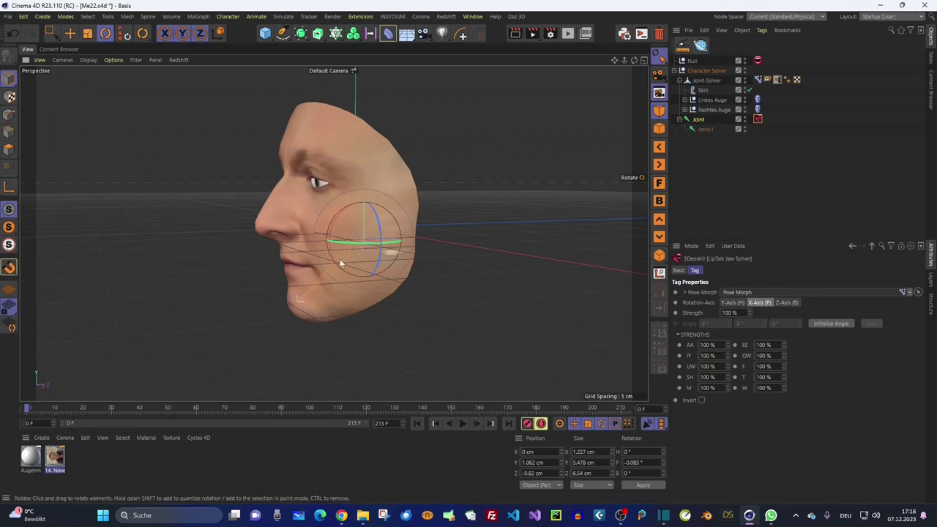
alt+drag(366, 253, 341, 243)
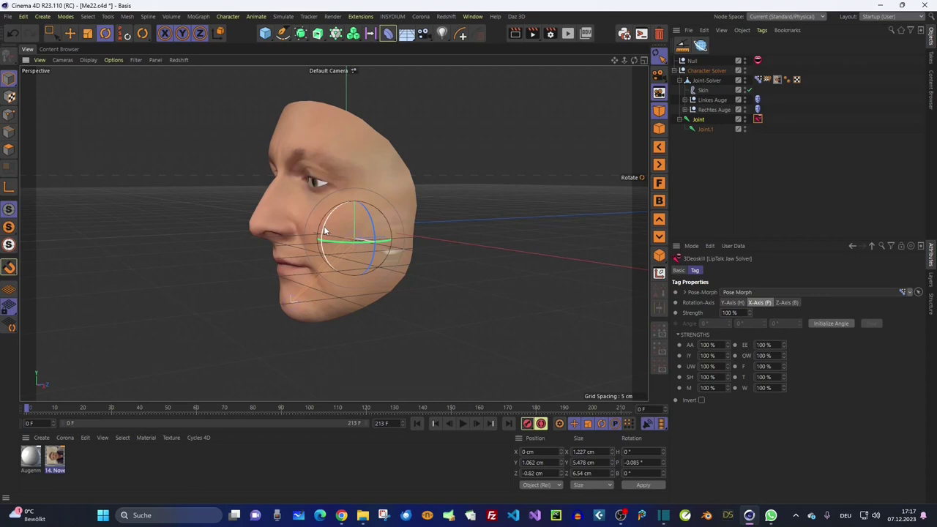
drag(325, 232, 323, 237)
alt+drag(330, 250, 348, 258)
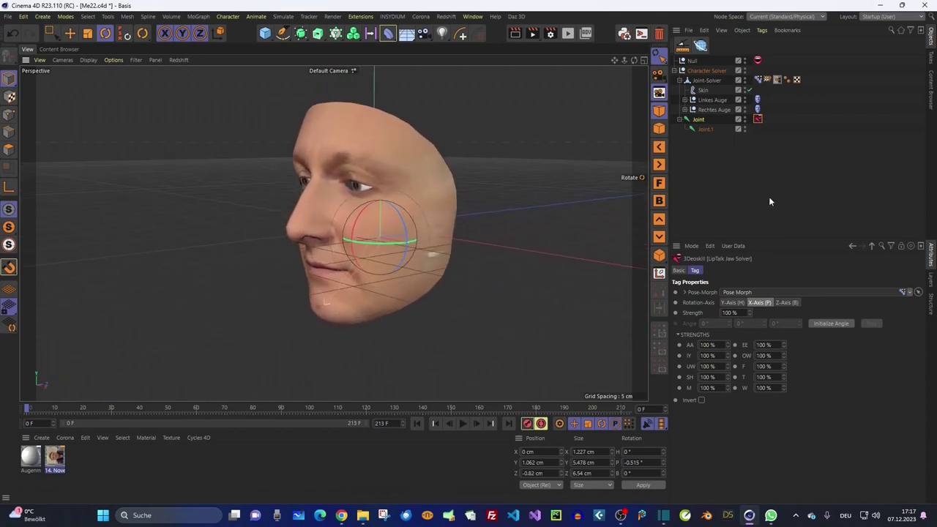
click(831, 325)
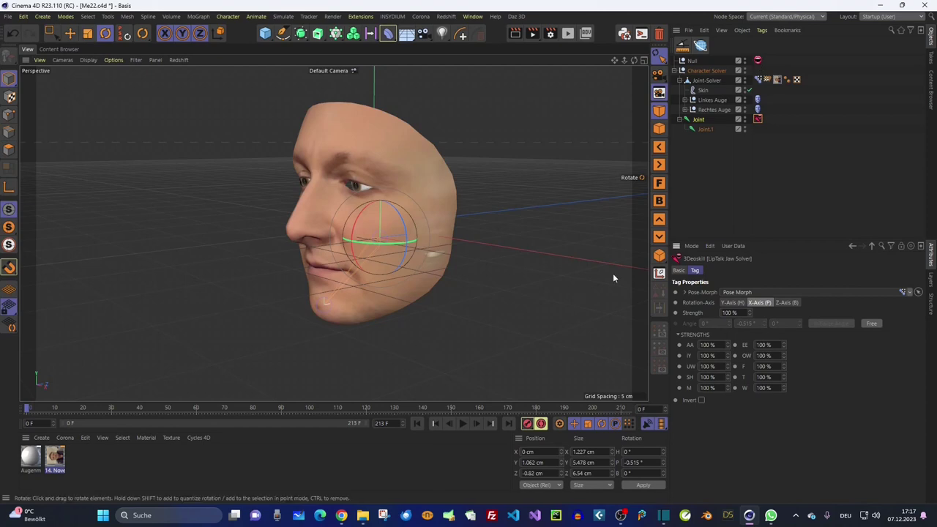
Step: Enable Invert on the Jaw Solver and replay the lip-sync
click(462, 424)
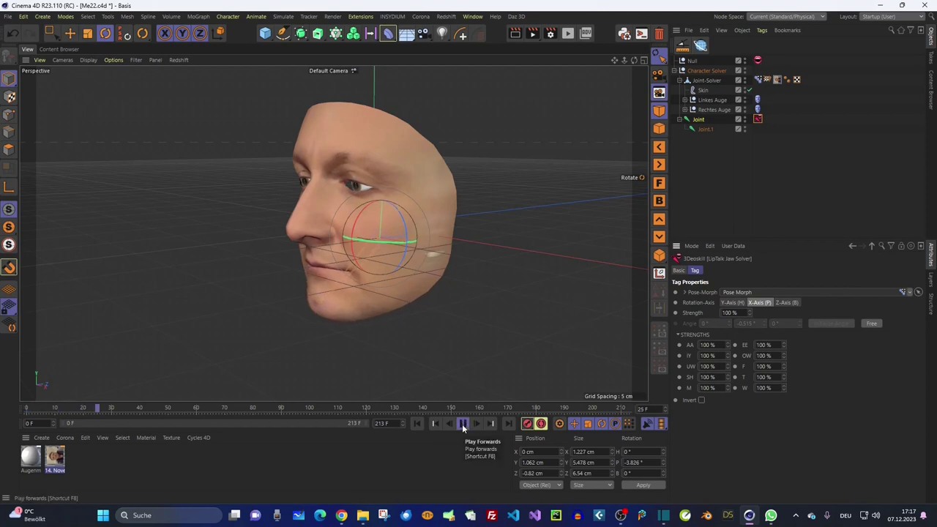
click(419, 424)
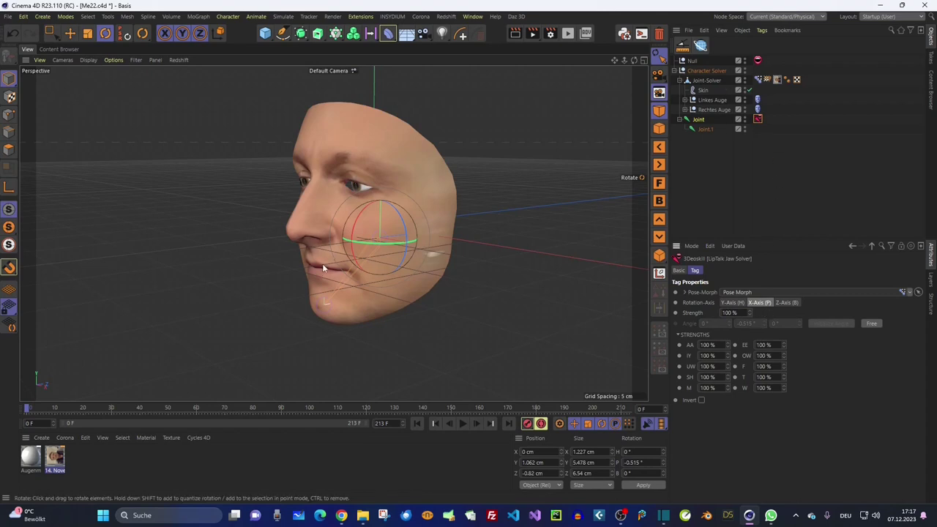
click(701, 399)
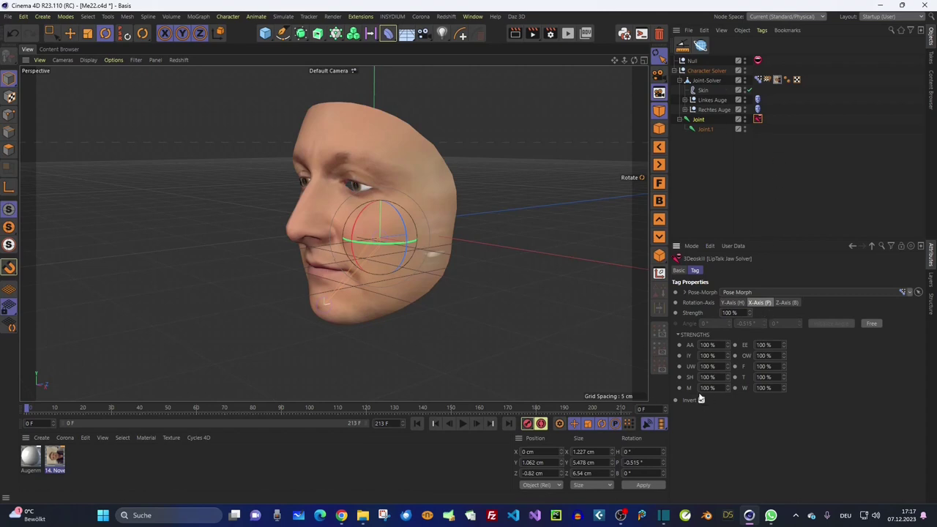
click(463, 424)
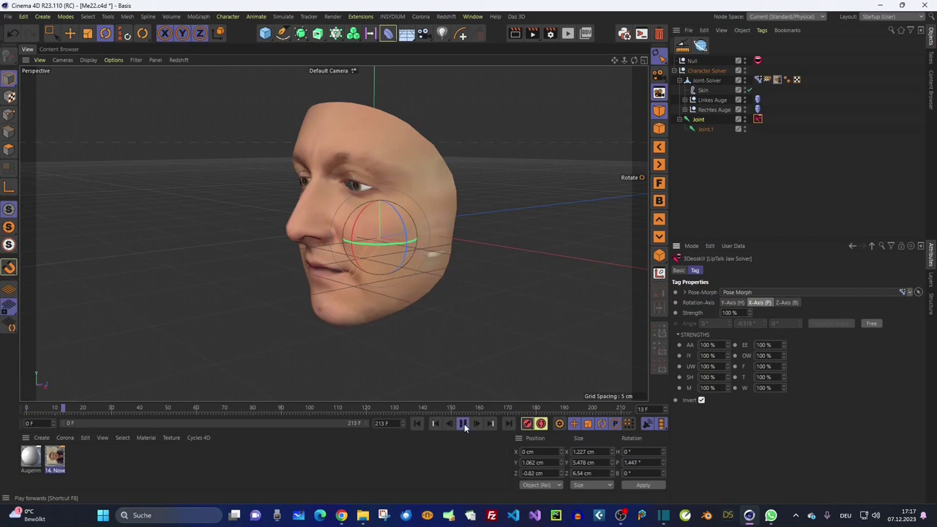
click(464, 425)
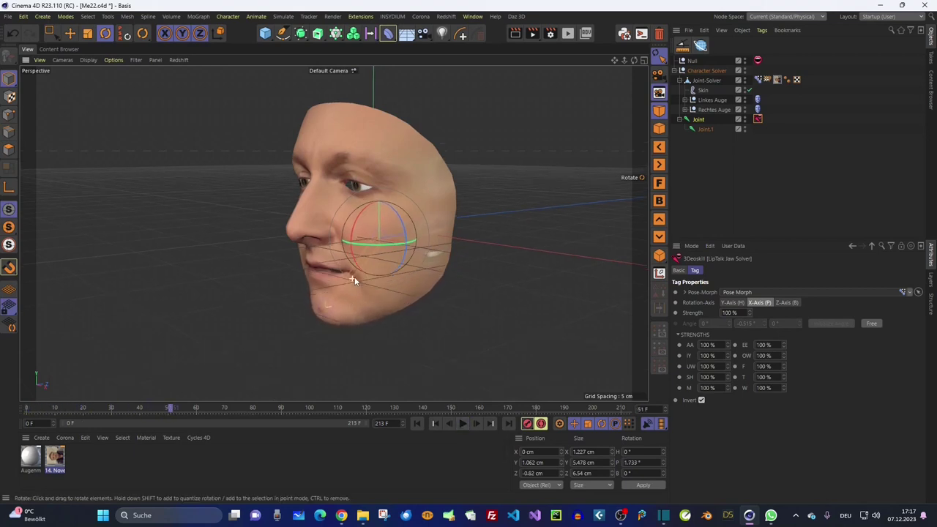
Step: Try Y-Axis (H) and Z-Axis (B) as the jaw's Rotation-Axis, playing back each
alt+drag(354, 276, 359, 256)
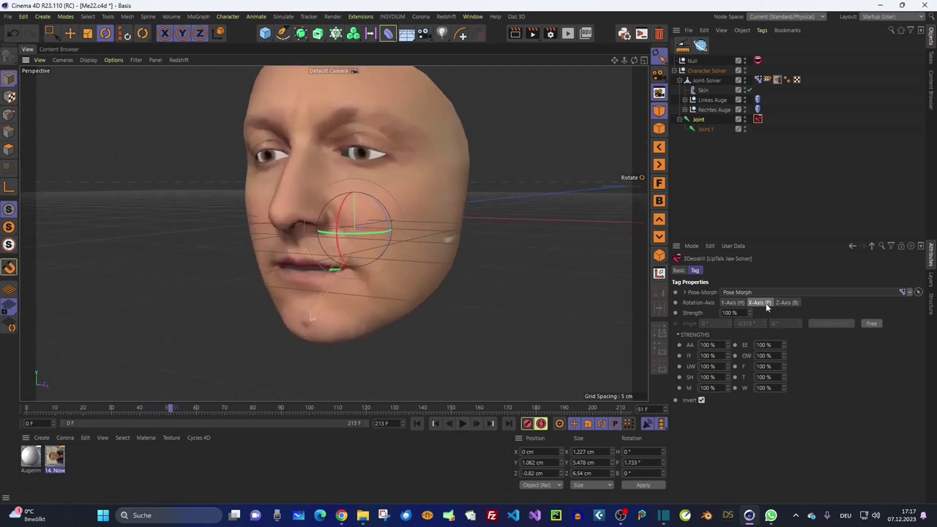
click(737, 303)
click(462, 424)
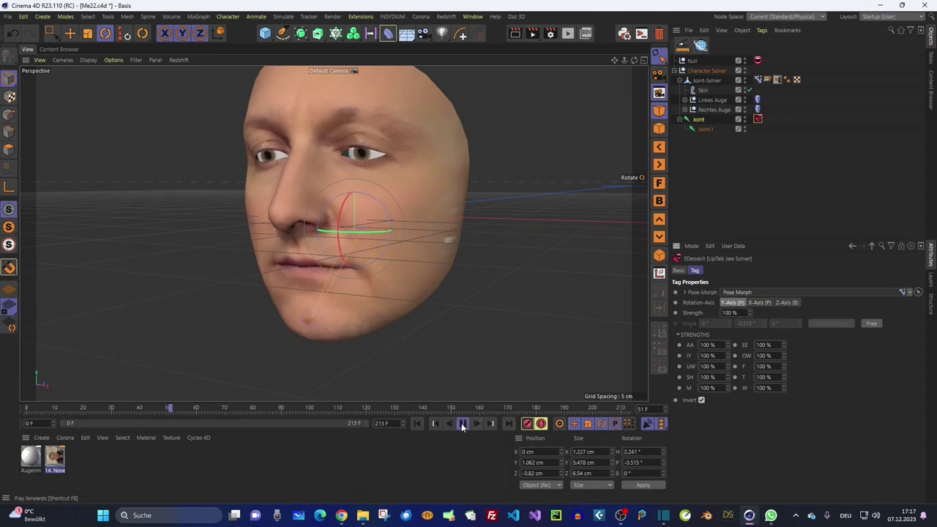
click(463, 424)
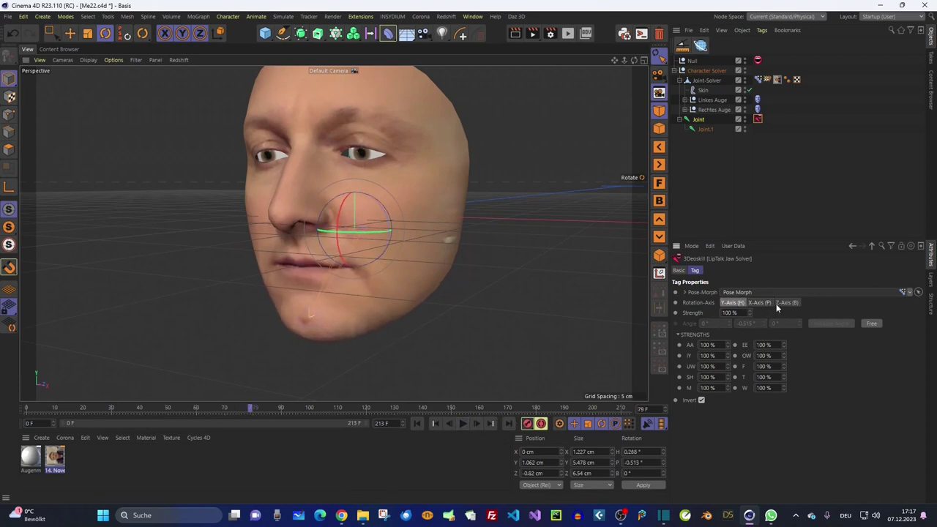
click(785, 302)
click(463, 425)
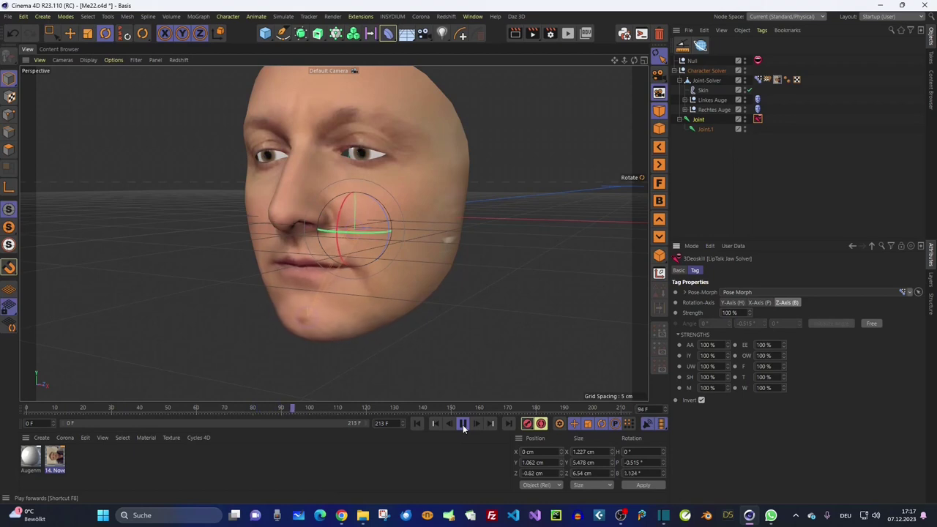
click(463, 425)
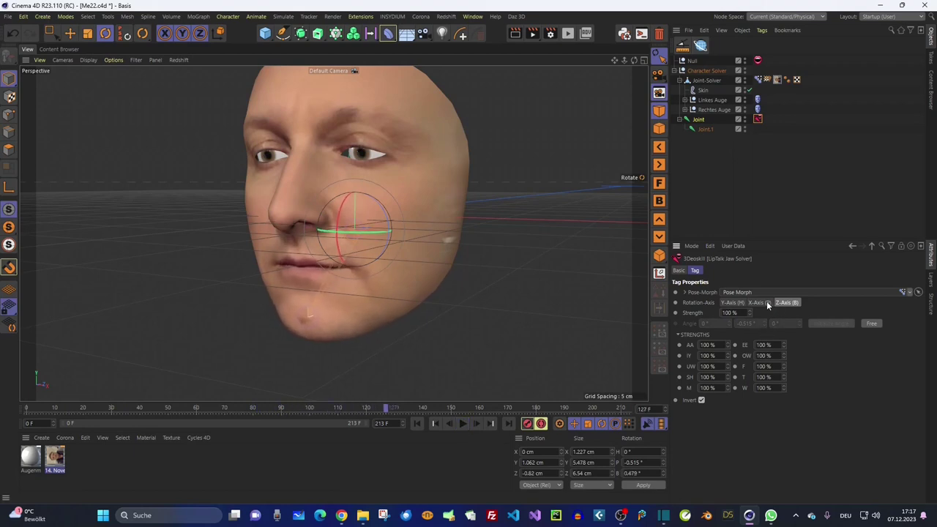
Step: Return the Rotation-Axis to X-Axis (P) and replay the lip-sync from frame 0
click(766, 303)
click(417, 423)
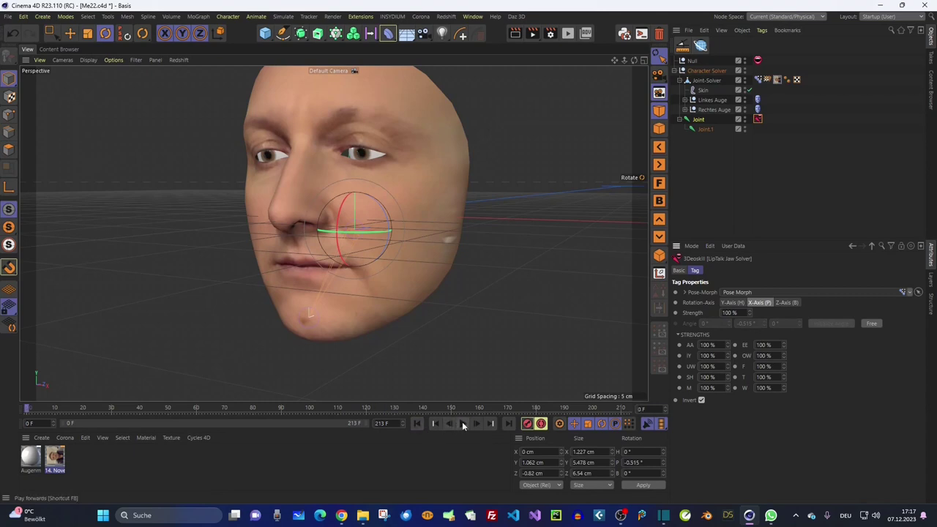
click(462, 423)
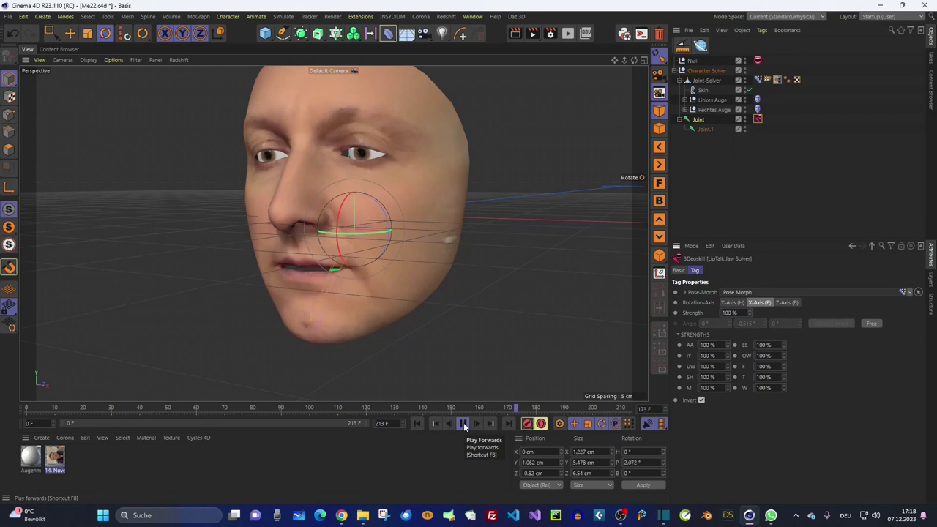
click(464, 426)
alt+drag(328, 278, 391, 237)
Step: Deselect all, then select the Pose Morph tag on Joint-Solver to show its T and EE sliders
click(697, 182)
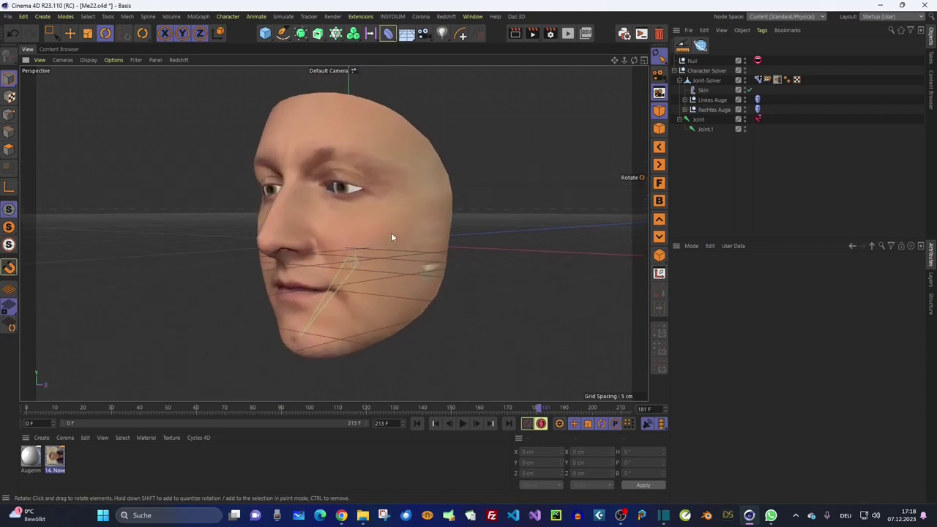
click(759, 81)
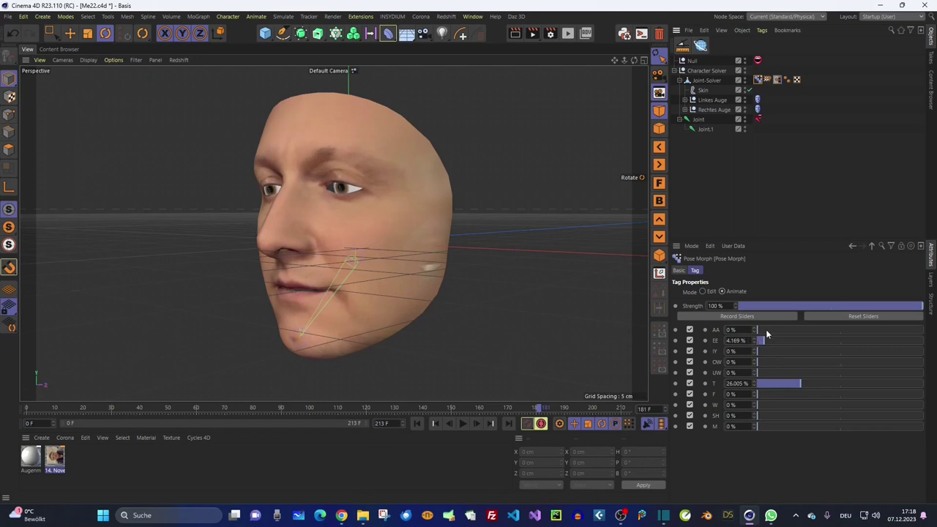
Step: Try the AA pose slider on the face and orbit to a front view
mouse_move(762, 328)
mouse_down()
mouse_move(839, 340)
mouse_move(772, 341)
mouse_up()
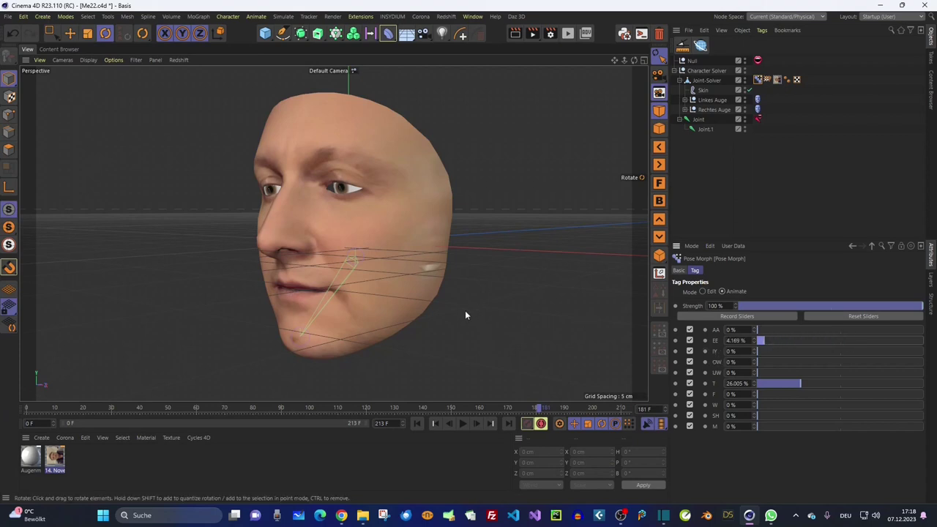
alt+drag(444, 310, 358, 280)
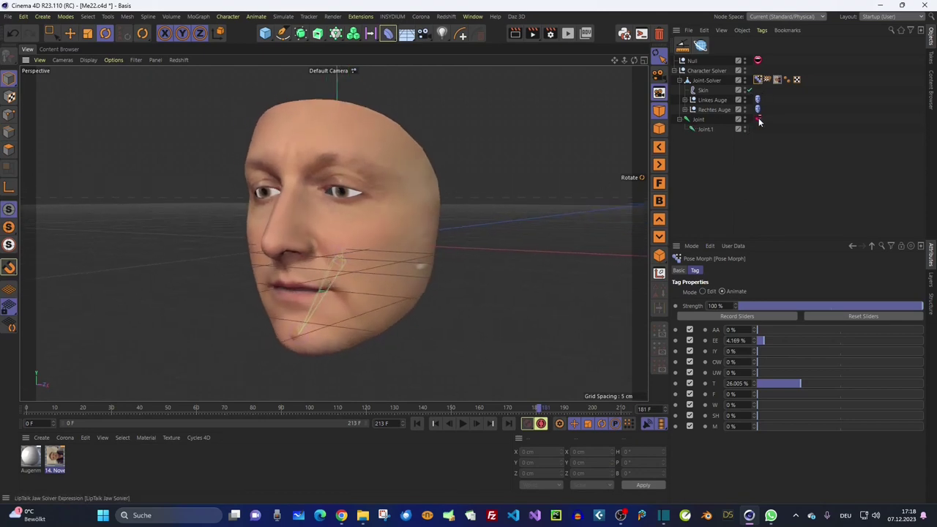
alt+drag(446, 413, 369, 325)
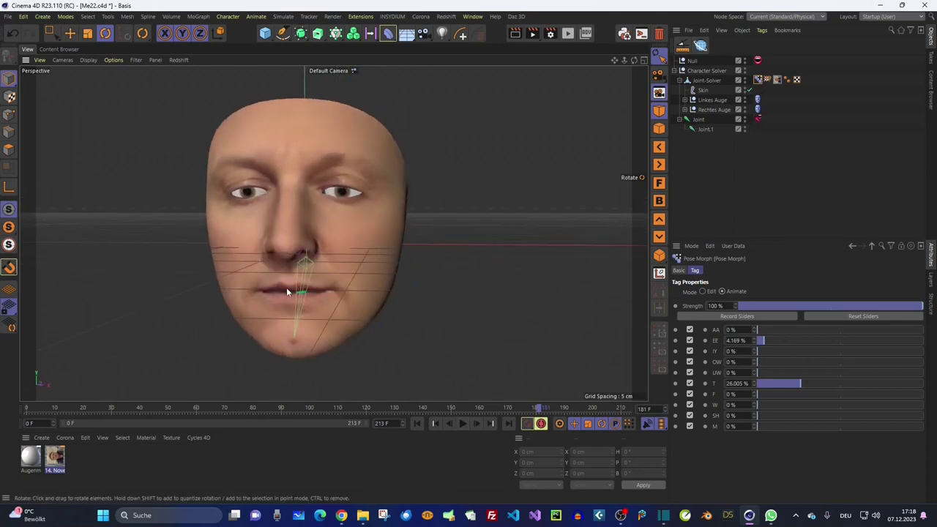
Step: Play back the lip-sync animation, then switch the Pose Morph tag to Edit mode
click(463, 424)
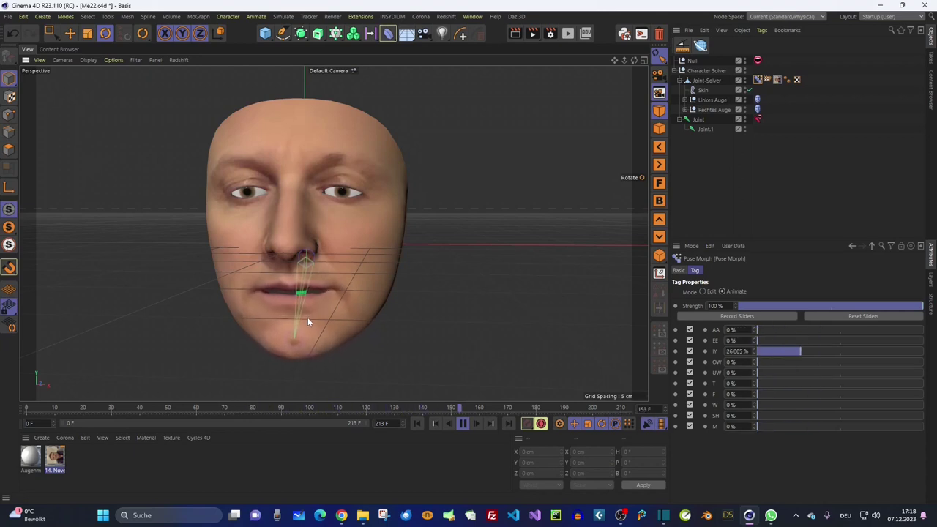
click(462, 423)
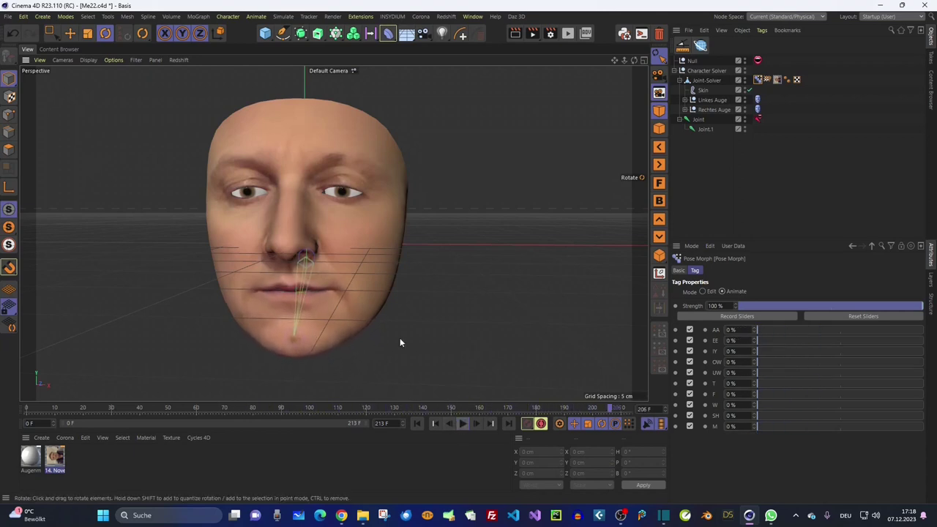
alt+drag(399, 340, 318, 283)
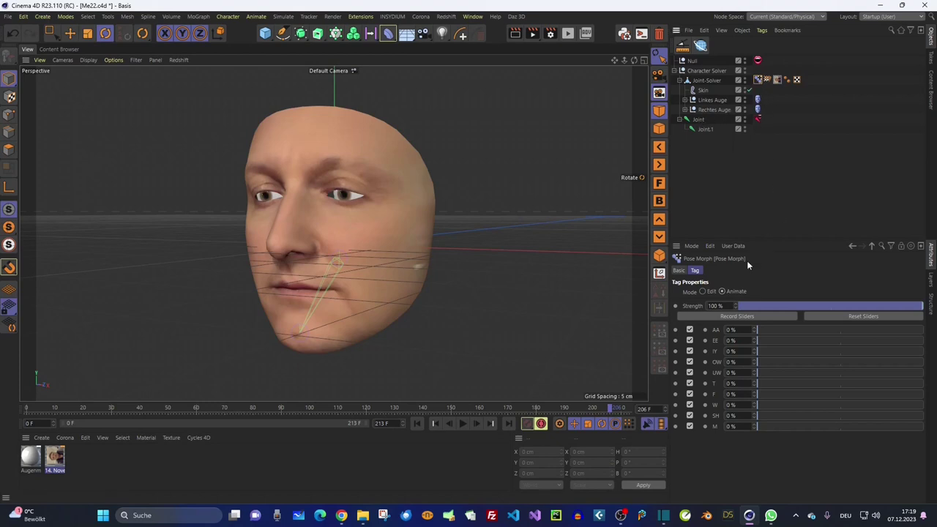
click(702, 292)
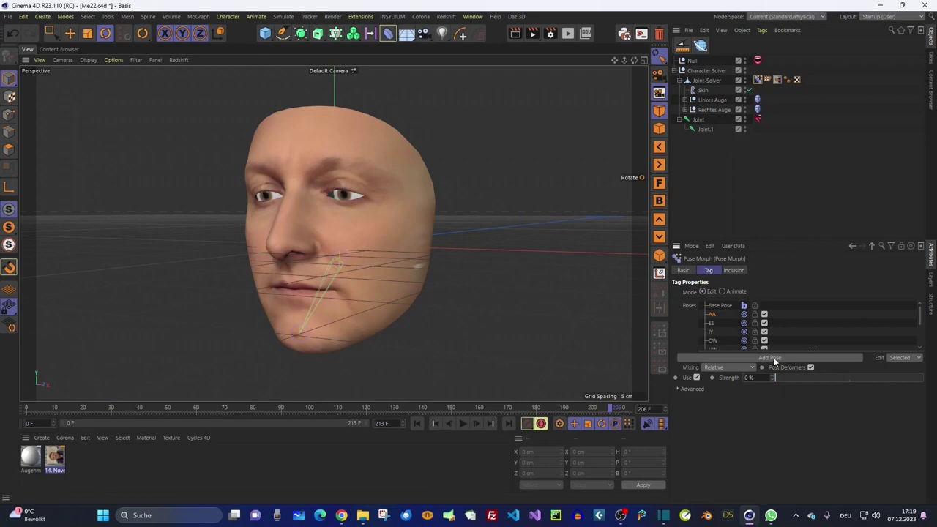
alt+drag(526, 251, 399, 252)
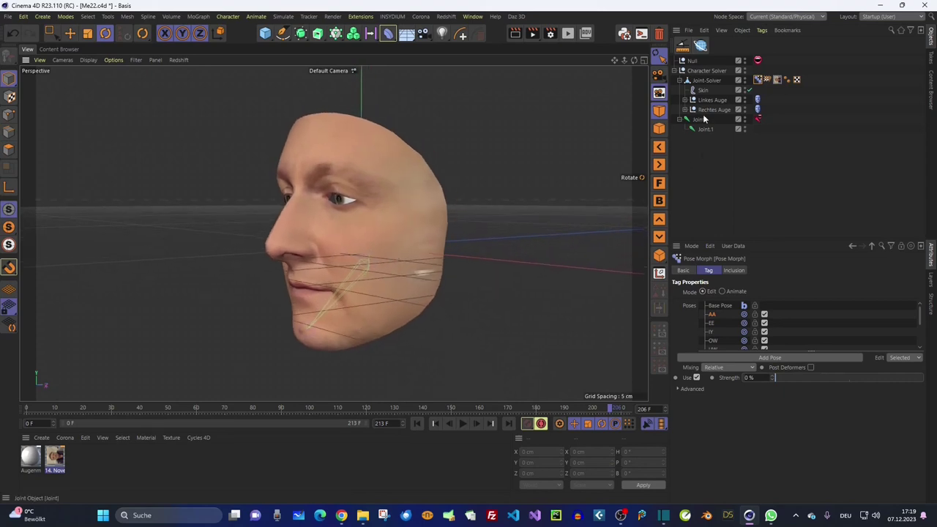
Step: On the Joint's LipTalk Jaw Solver tag, free the angle and initialize it at -0.515°
click(699, 119)
click(758, 119)
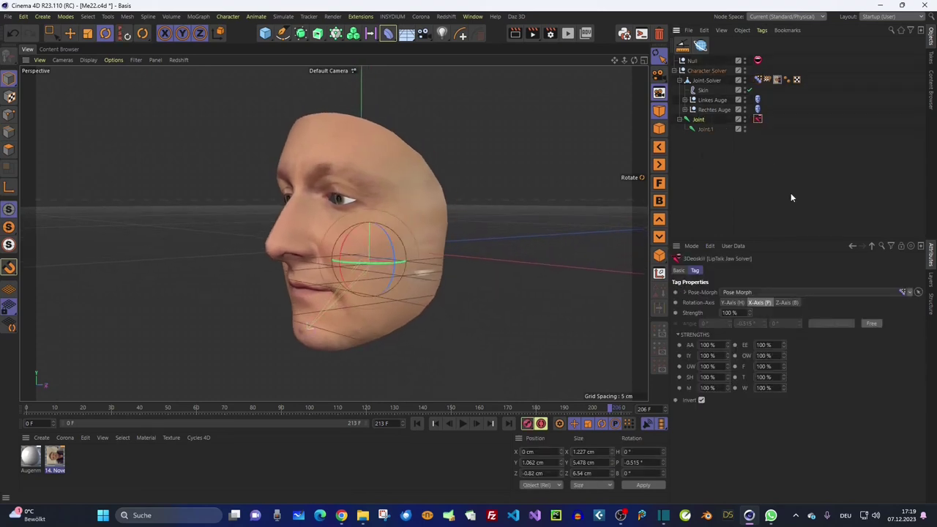
click(870, 322)
click(463, 424)
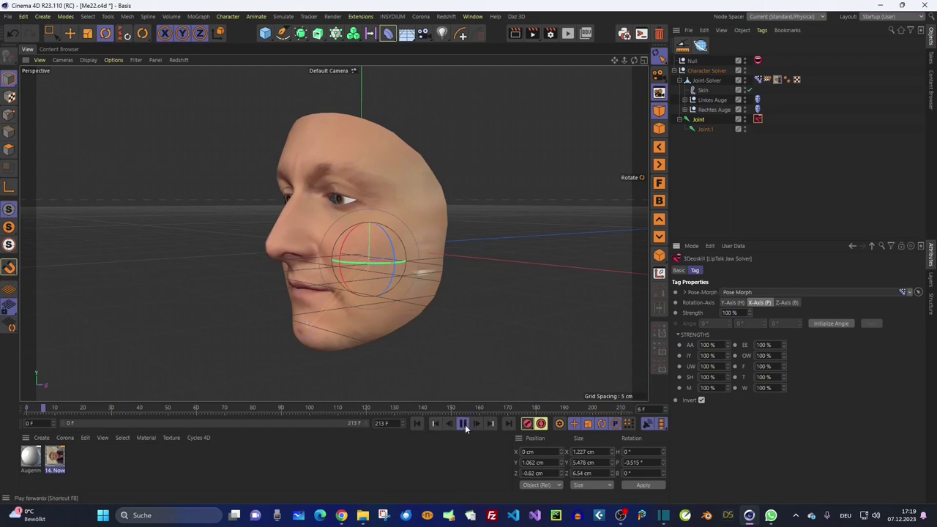
click(463, 424)
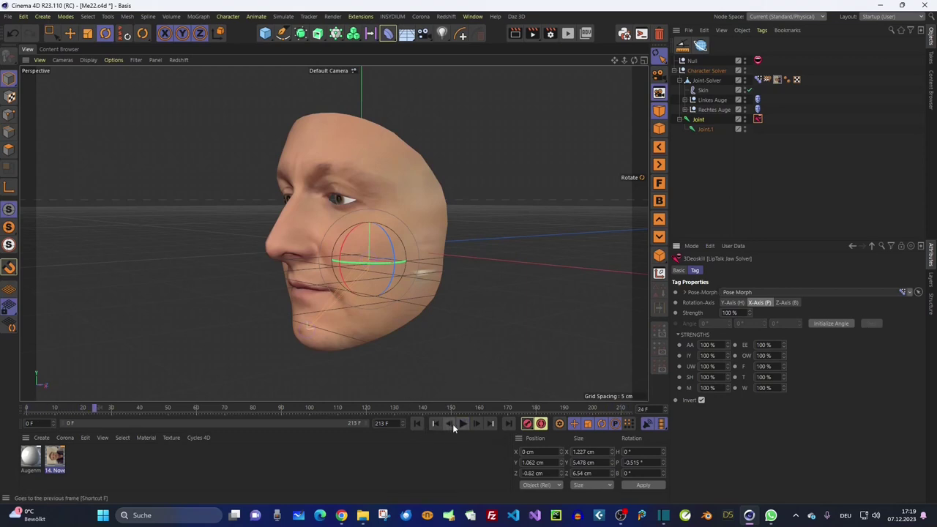
click(828, 324)
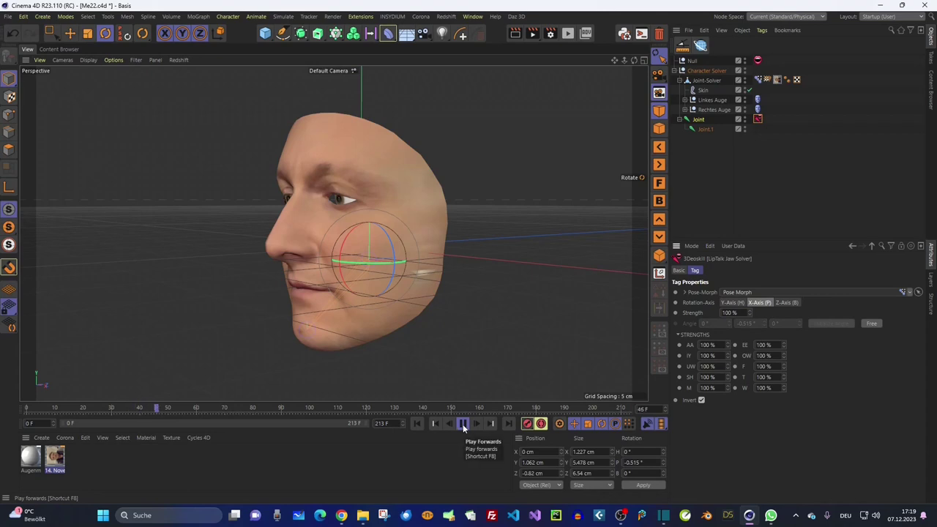
Step: Replay from the first frame and set the Pose Morph tag back to Animate mode
click(423, 423)
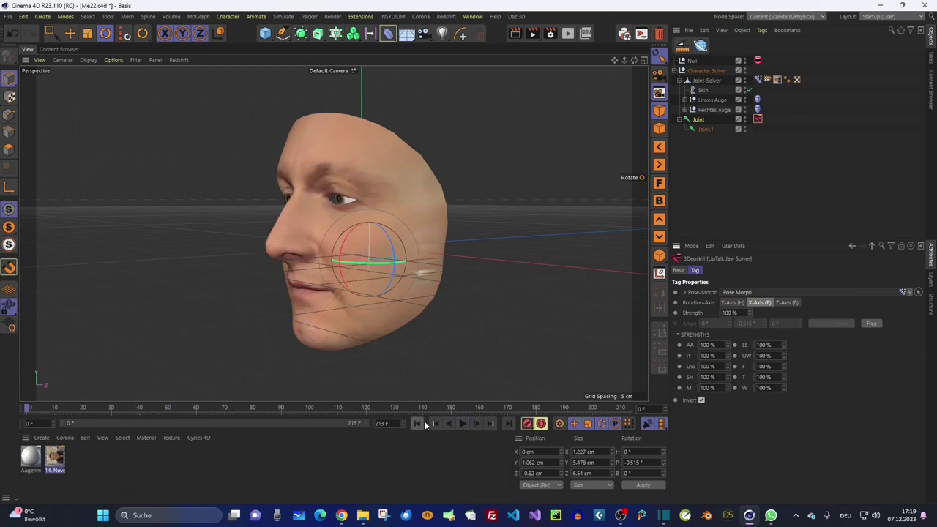
click(462, 424)
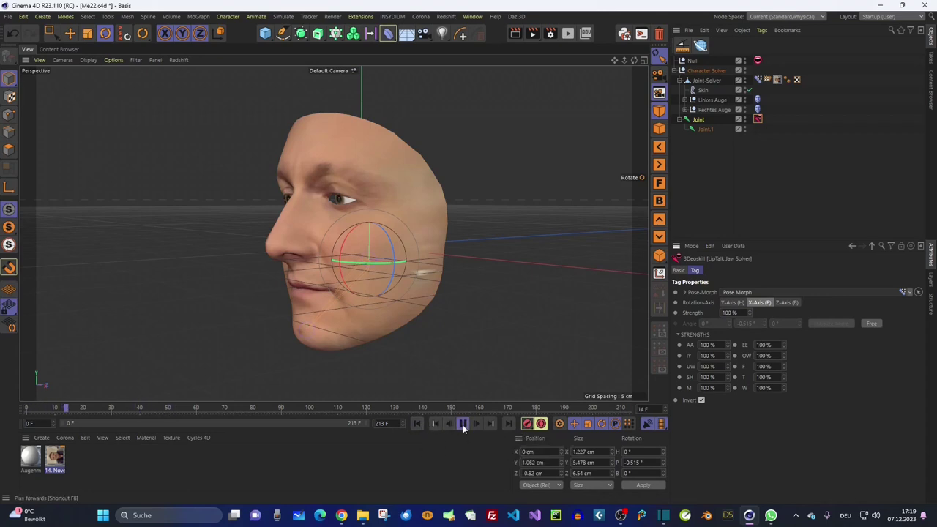
click(463, 425)
click(422, 423)
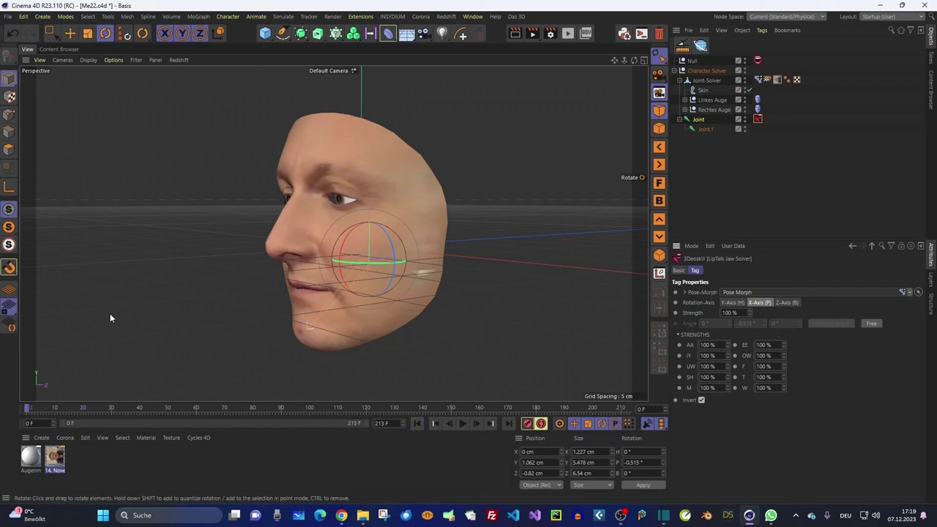
click(757, 59)
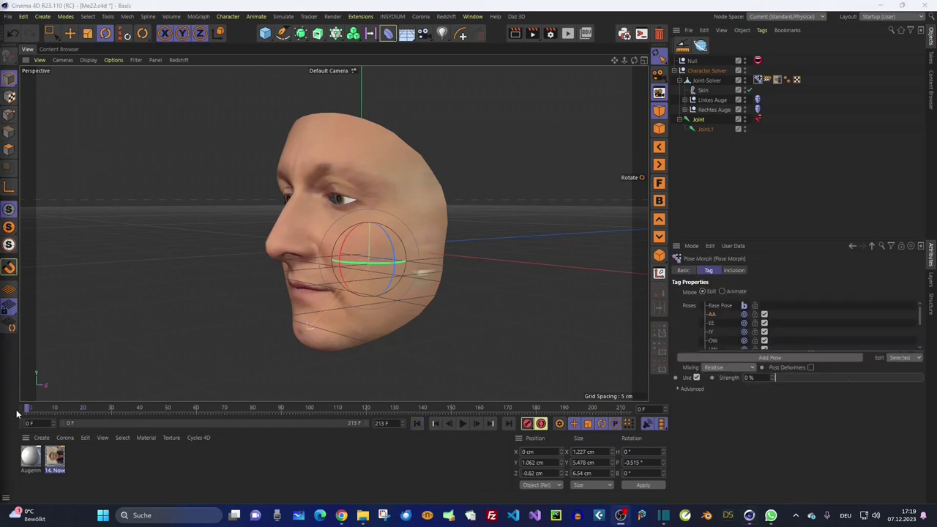
click(721, 291)
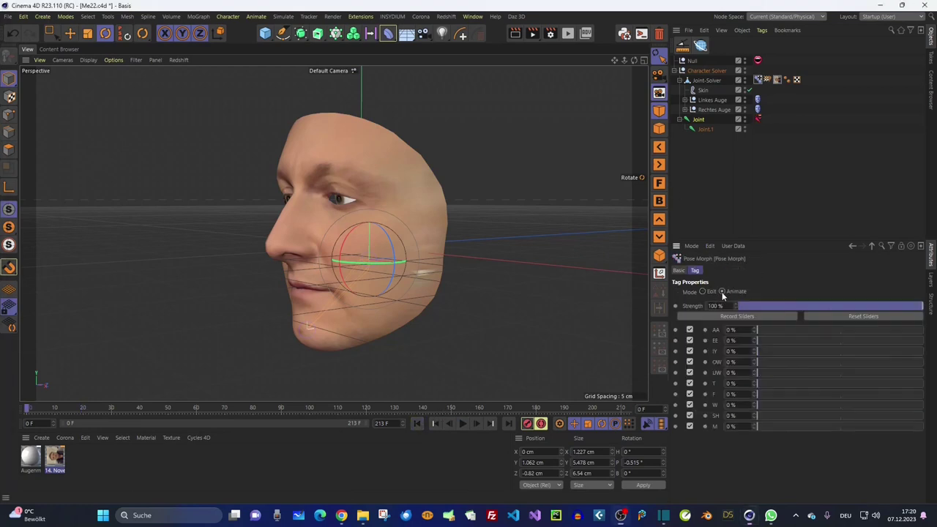
click(462, 424)
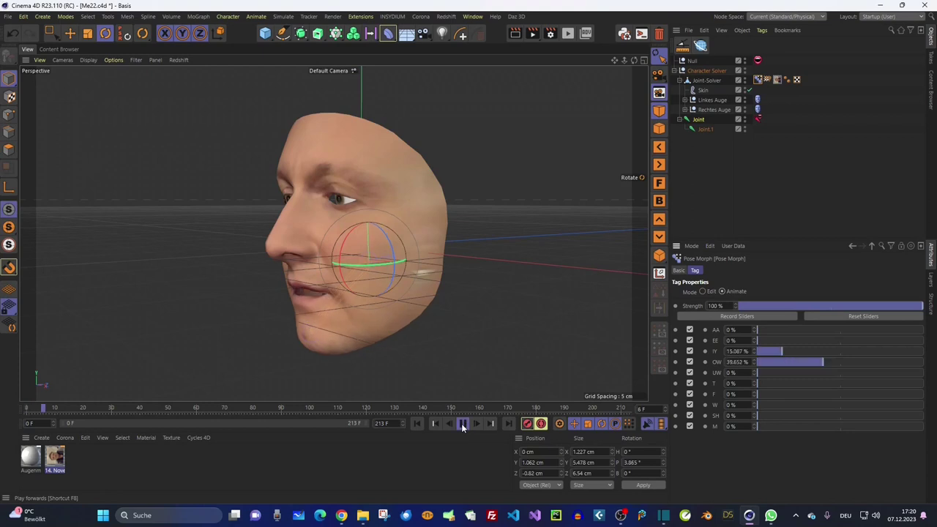
click(758, 118)
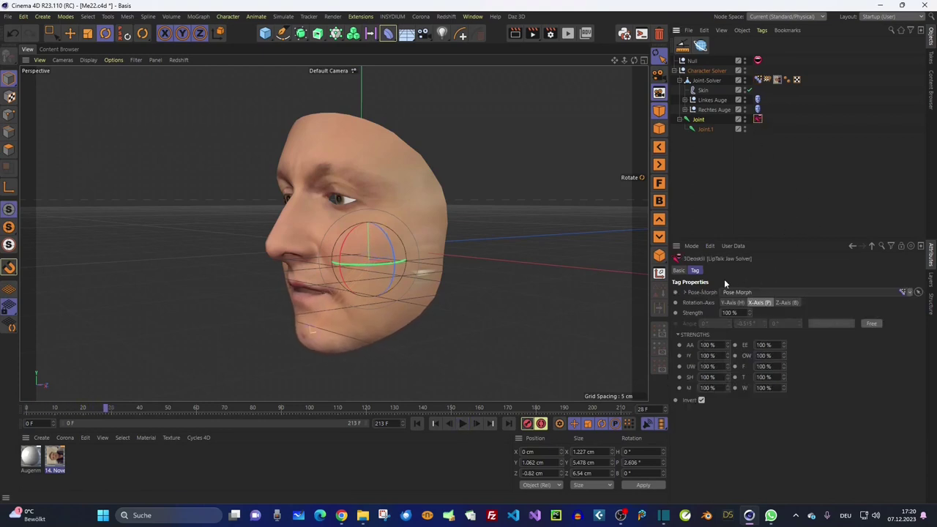
drag(106, 409, 26, 409)
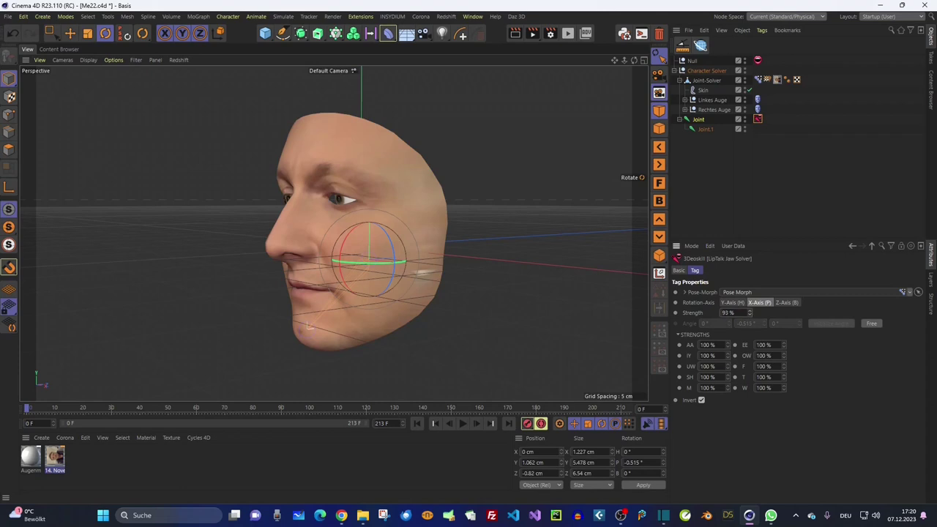
Step: Test the Jaw Solver Strength at 0% and 72% during playback, then set it to 143%
drag(749, 316, 739, 344)
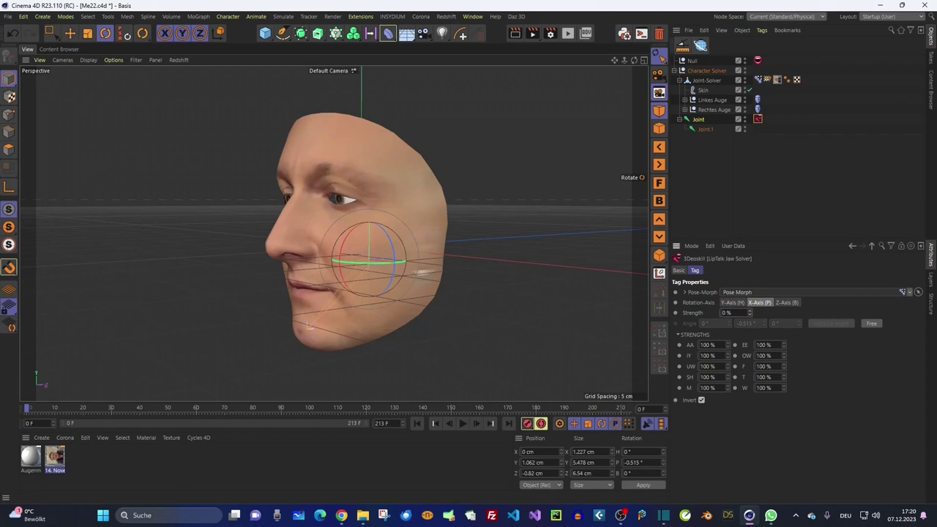
click(465, 428)
drag(746, 319, 746, 278)
click(463, 424)
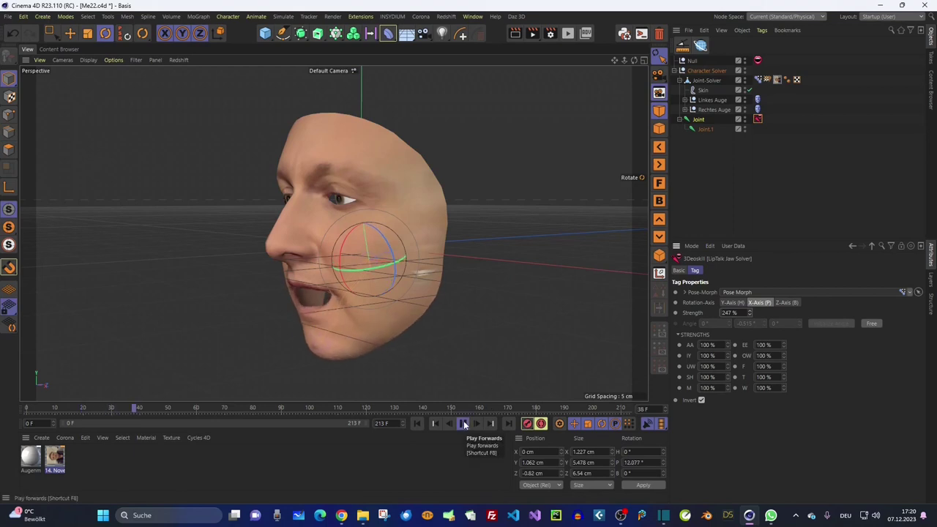
click(463, 424)
drag(749, 312, 728, 336)
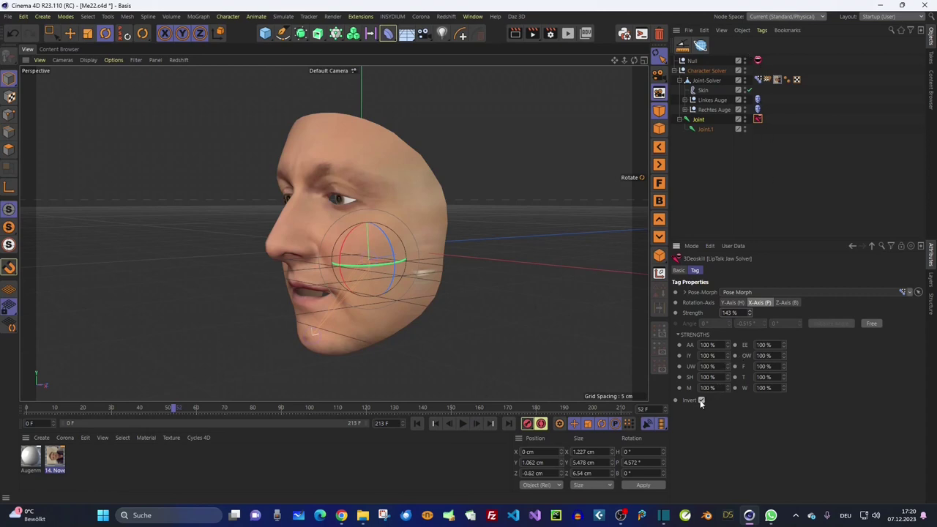
Step: Orbit to a front view and replay the lip-sync with the wider jaw opening
alt+drag(339, 324, 351, 277)
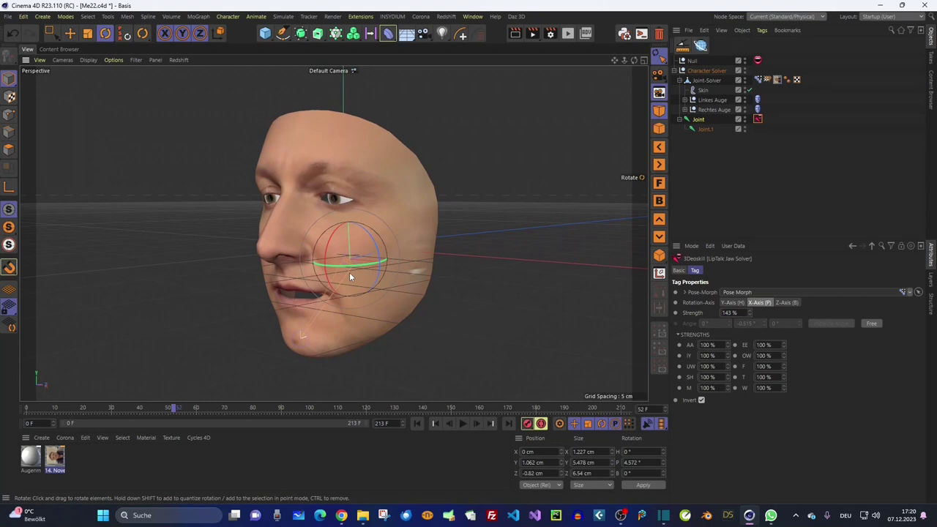
alt+drag(345, 281, 327, 275)
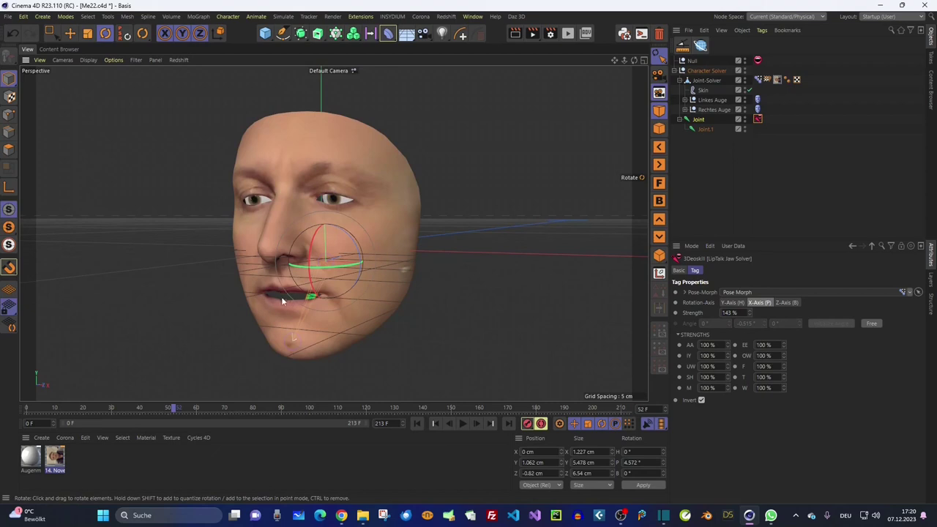
alt+drag(282, 300, 322, 296)
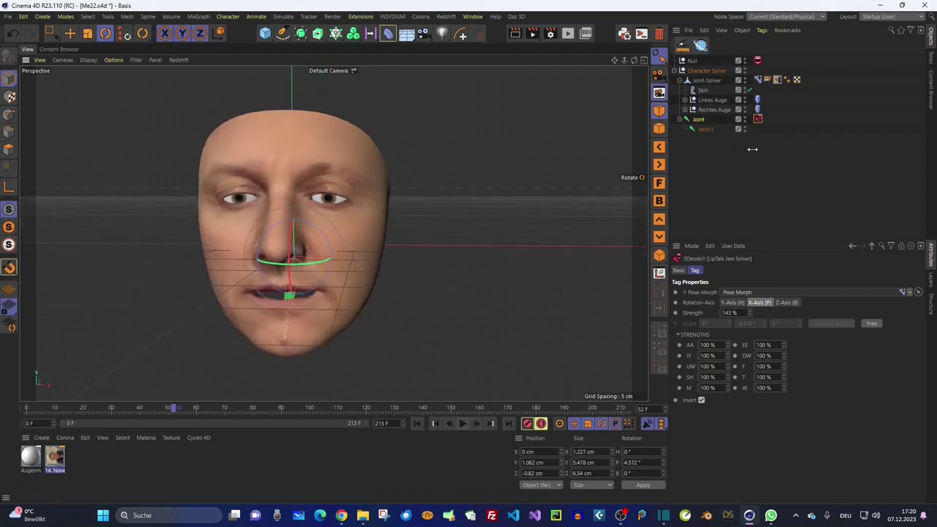
click(464, 423)
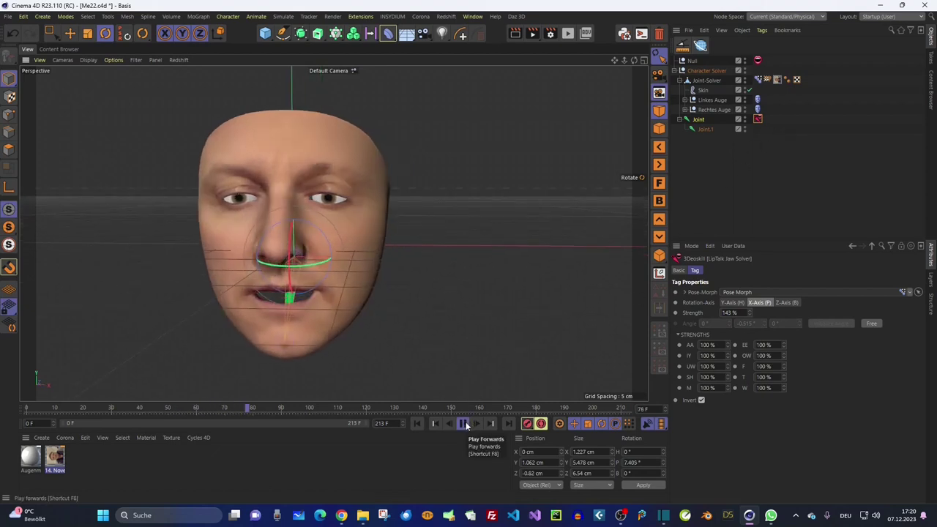
click(464, 424)
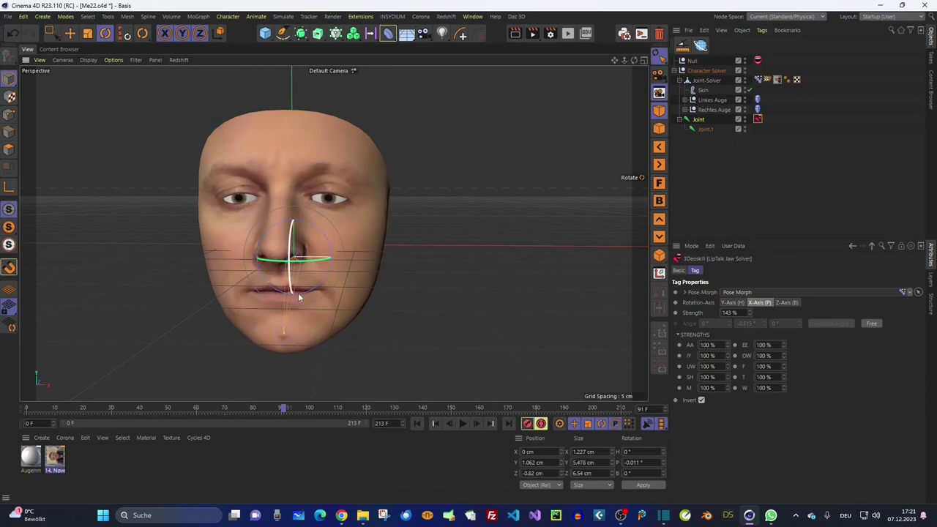
mouse_move(298, 293)
alt+mouse_down()
mouse_move(234, 287)
mouse_move(298, 284)
mouse_move(290, 287)
alt+mouse_up()
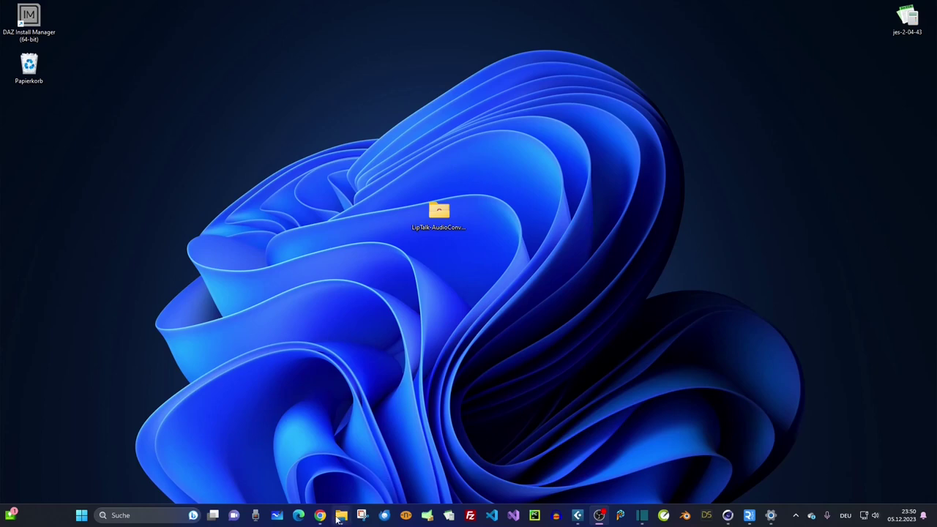
Step: Restore Chrome and jump to the tab with Google results for 'Daz studio'
mouse_move(326, 518)
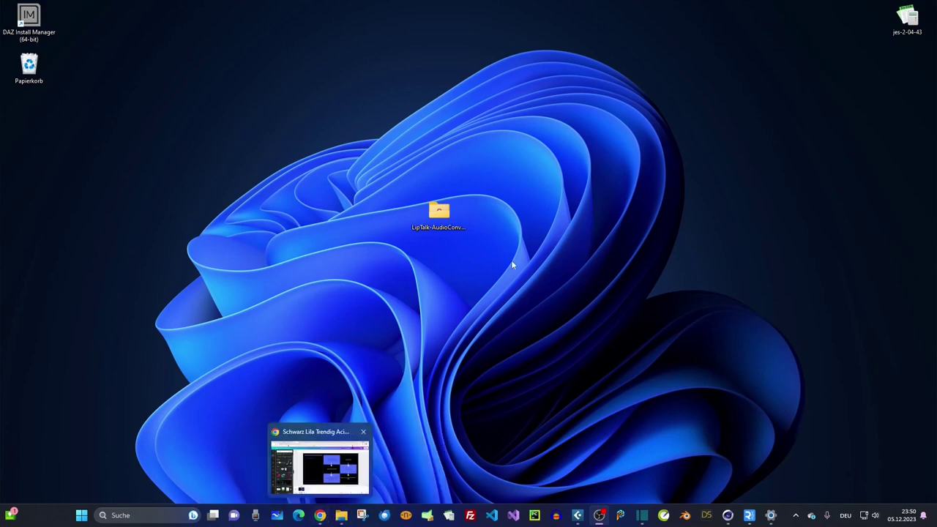
click(320, 516)
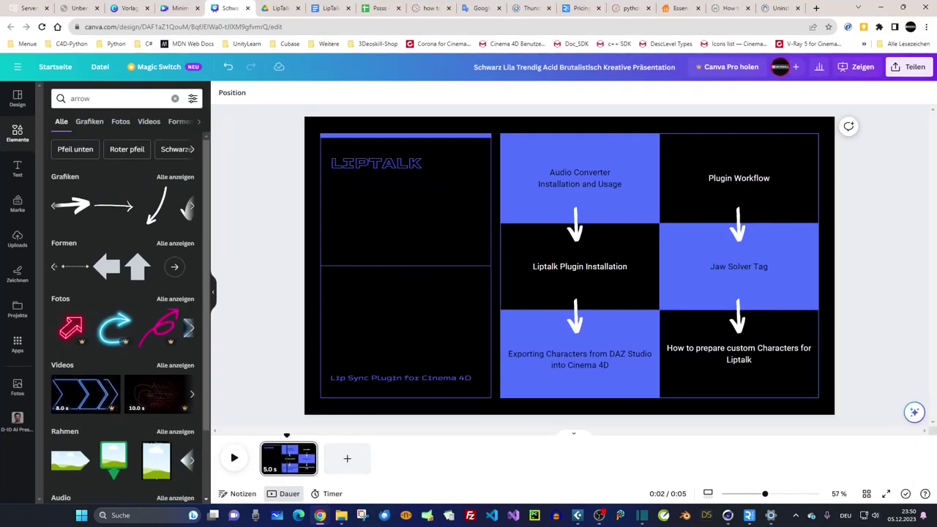
key(ctrl+9)
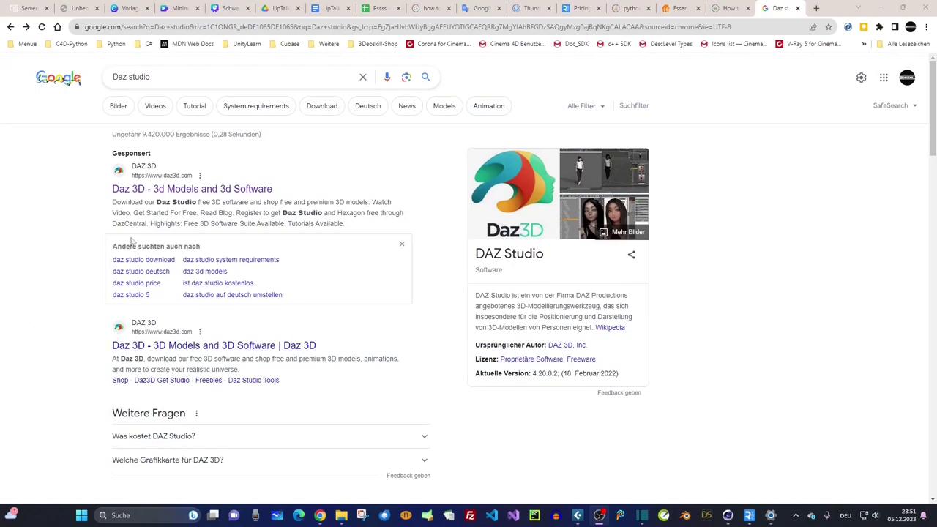
Step: Visit the Daz 3D site's free Daz Studio download page, then minimize Chrome
click(137, 190)
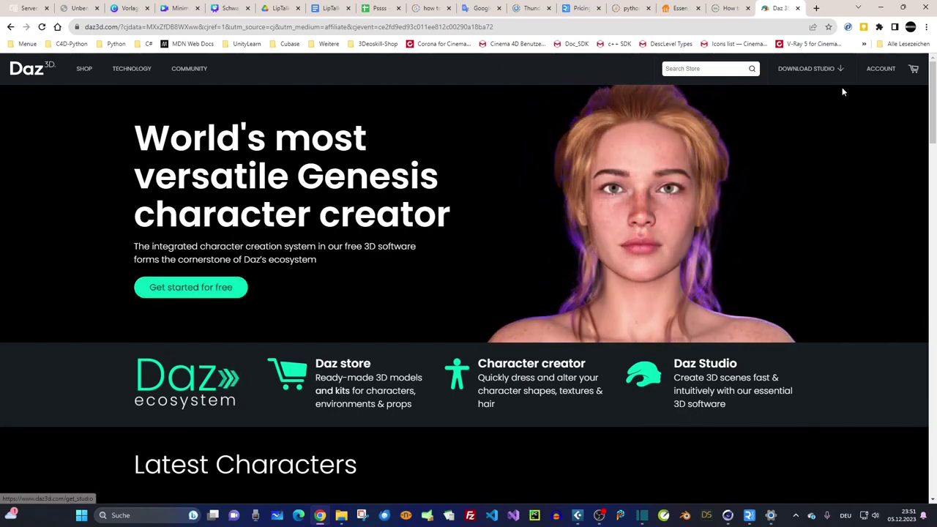
click(831, 69)
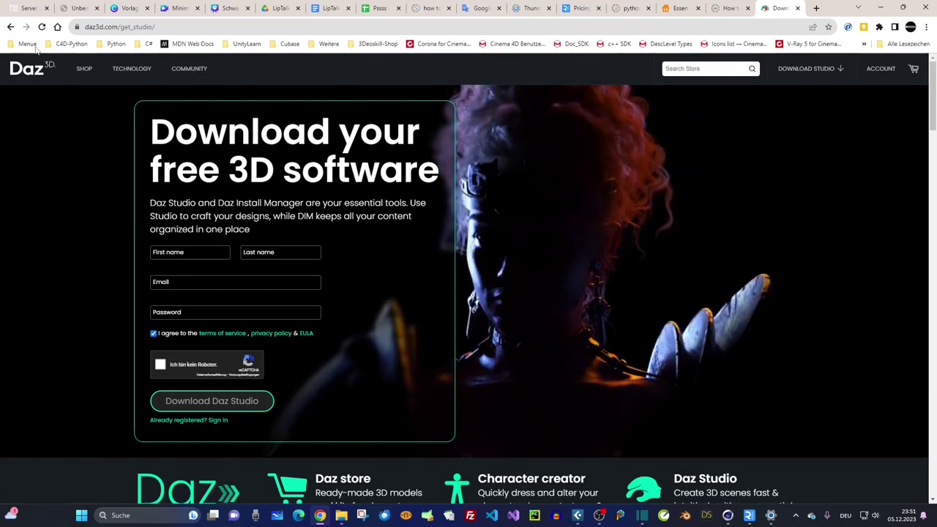
key(alt+Left)
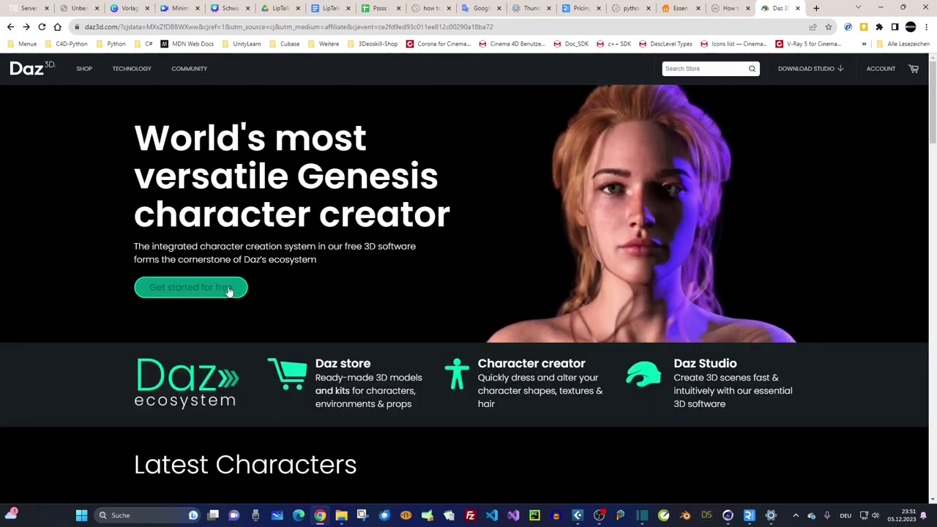
click(191, 287)
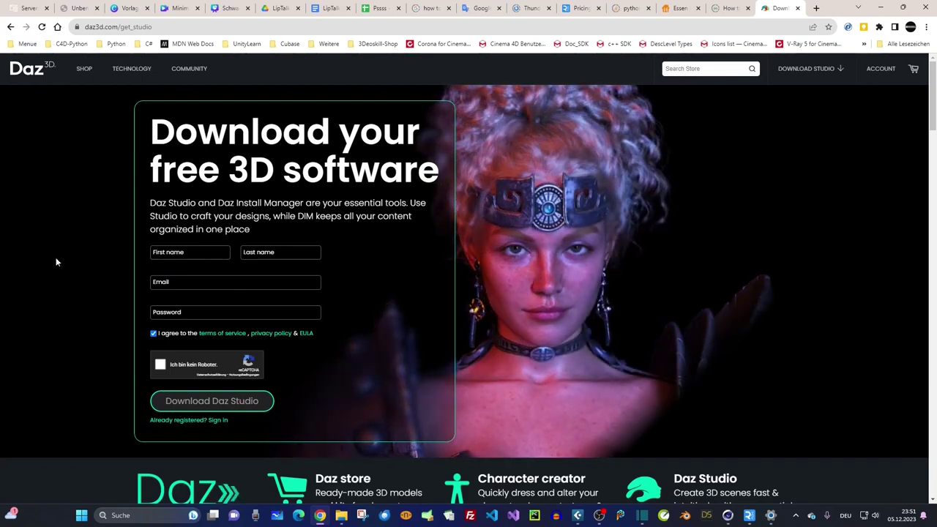
click(10, 28)
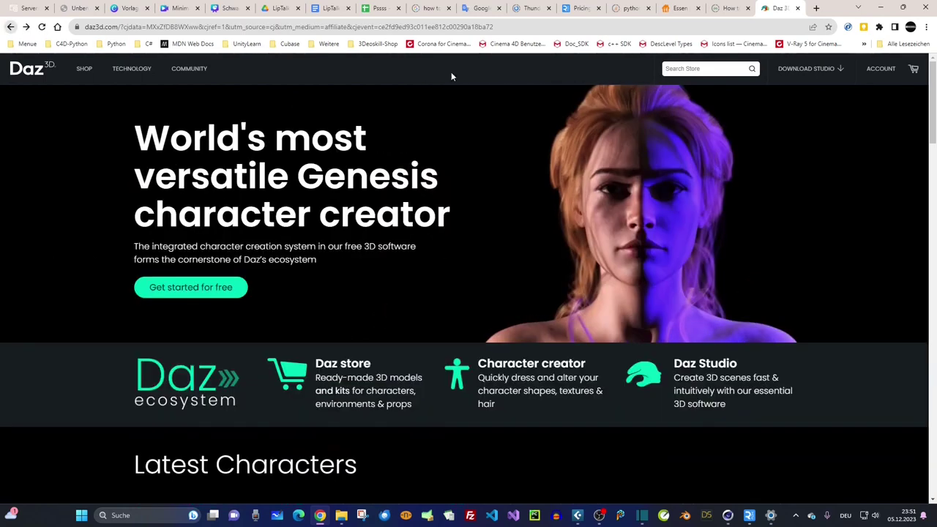
click(881, 8)
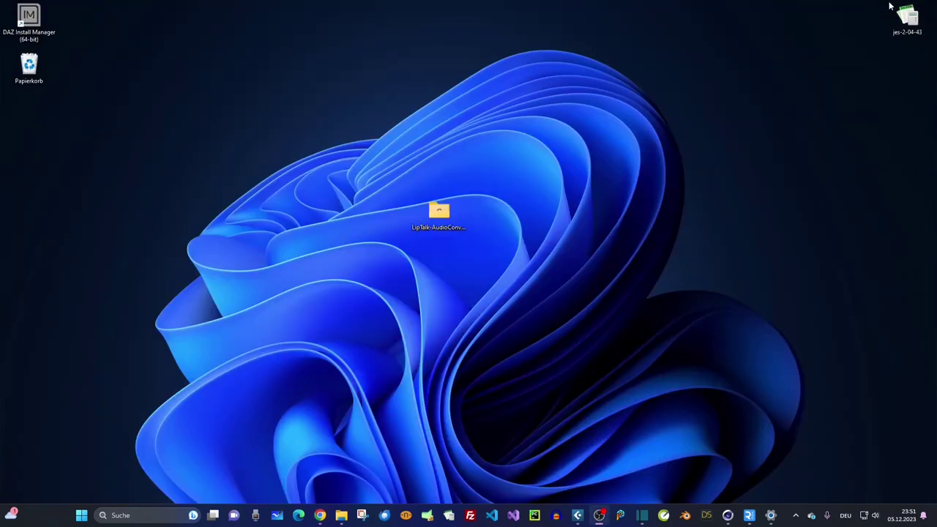
Step: Launch DAZ Install Manager and sign in
double_click(34, 27)
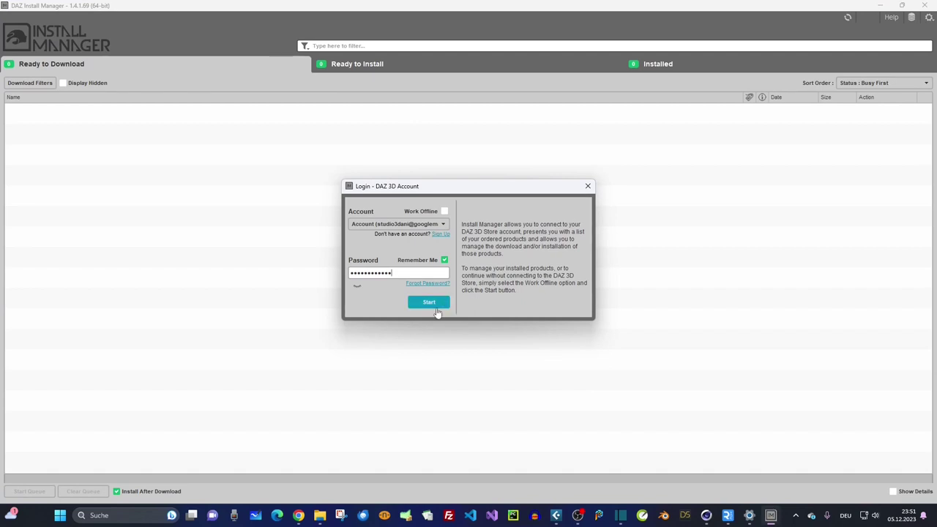
click(430, 302)
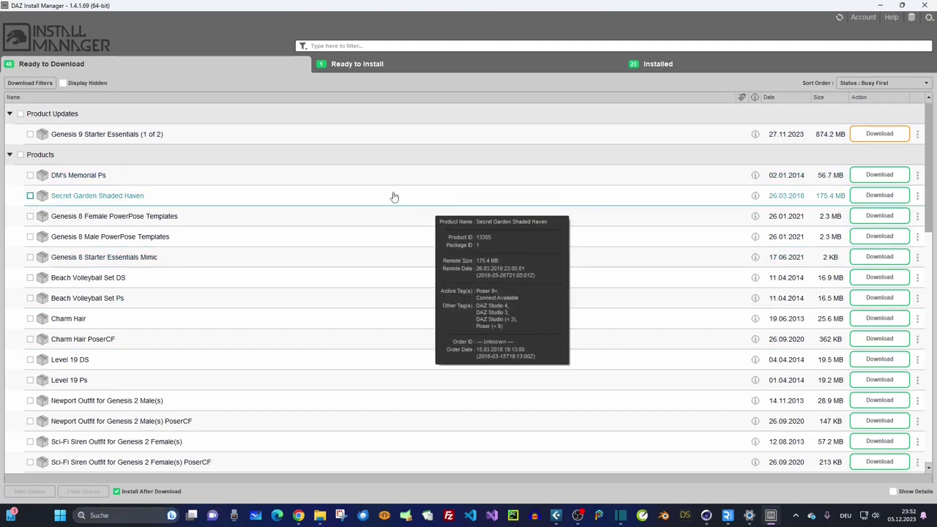
mouse_move(356, 178)
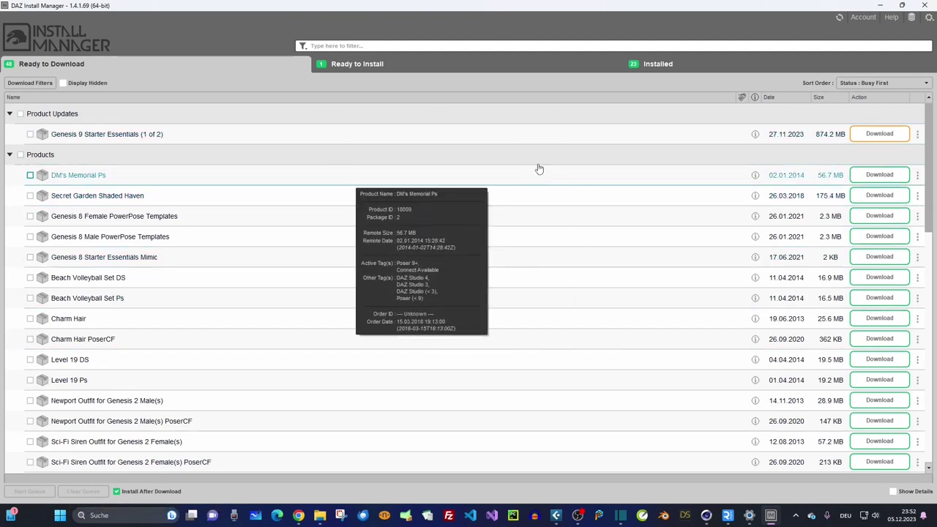
mouse_move(176, 131)
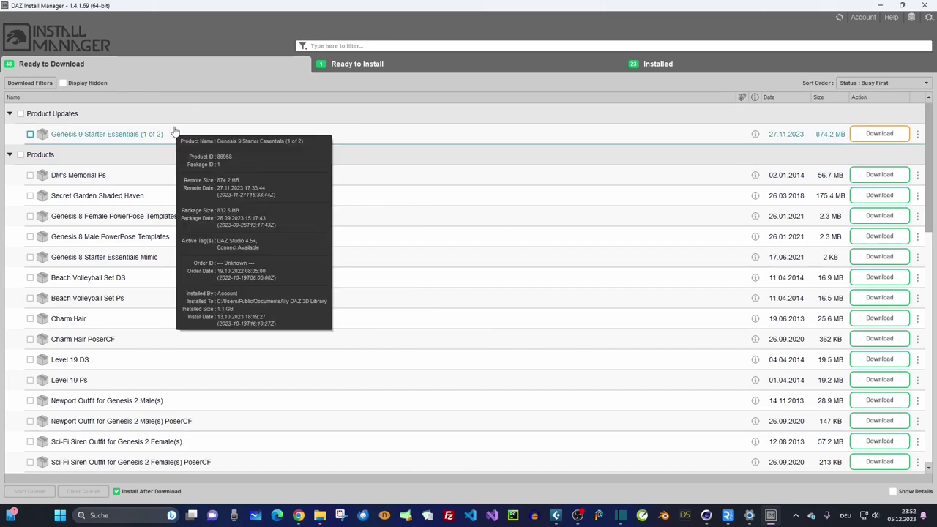
Step: Install Daz to Cinema 4D from Ready to Install, confirm it under Installed, and close the manager
click(347, 64)
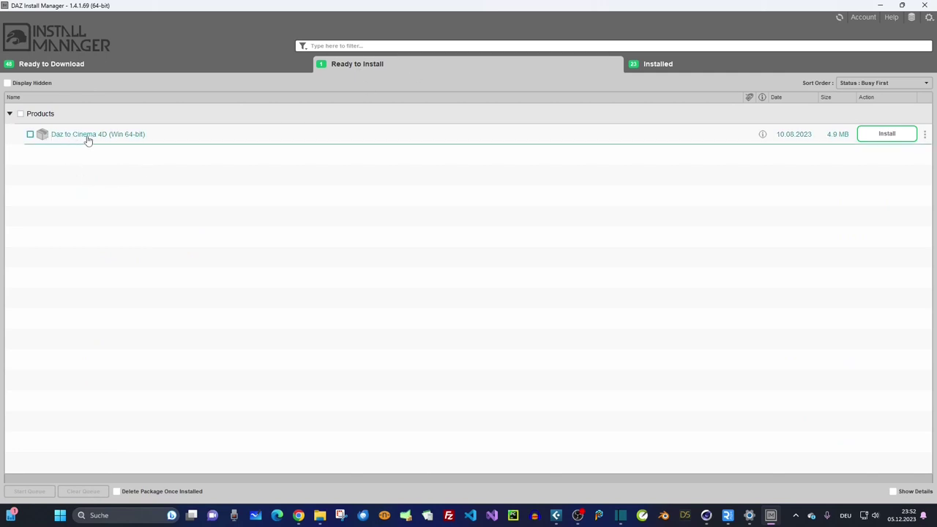
click(31, 137)
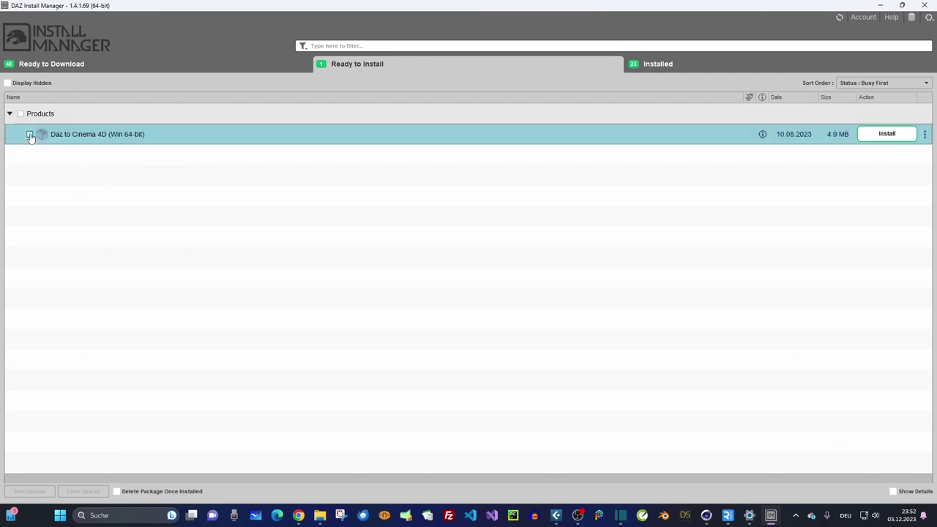
click(30, 135)
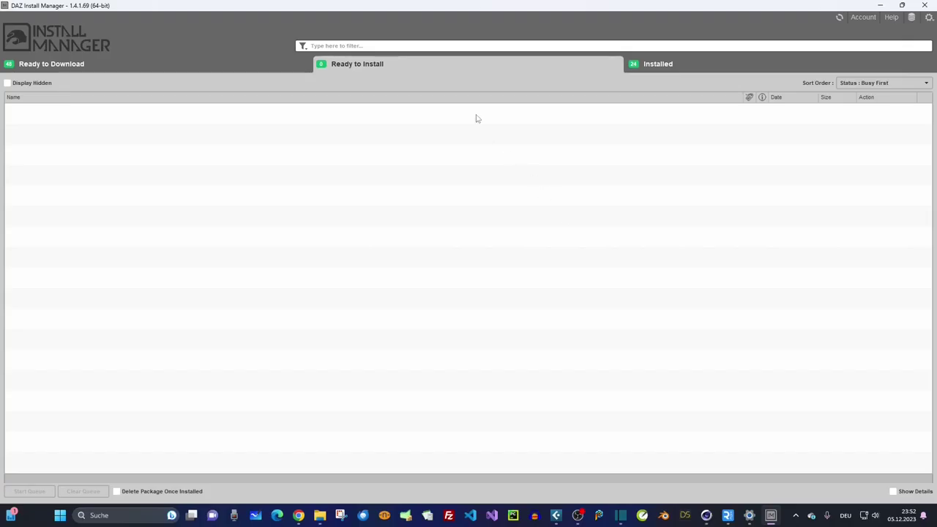
click(654, 65)
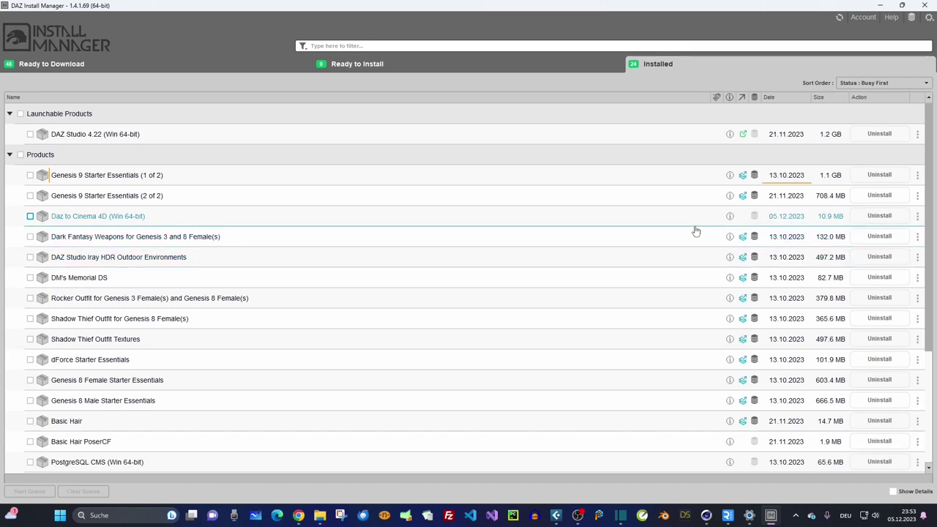
click(924, 5)
Step: Start DAZ Studio, skip the welcome screen, and load Woman_01 with Kat for Genesis 9 selected
mouse_move(727, 518)
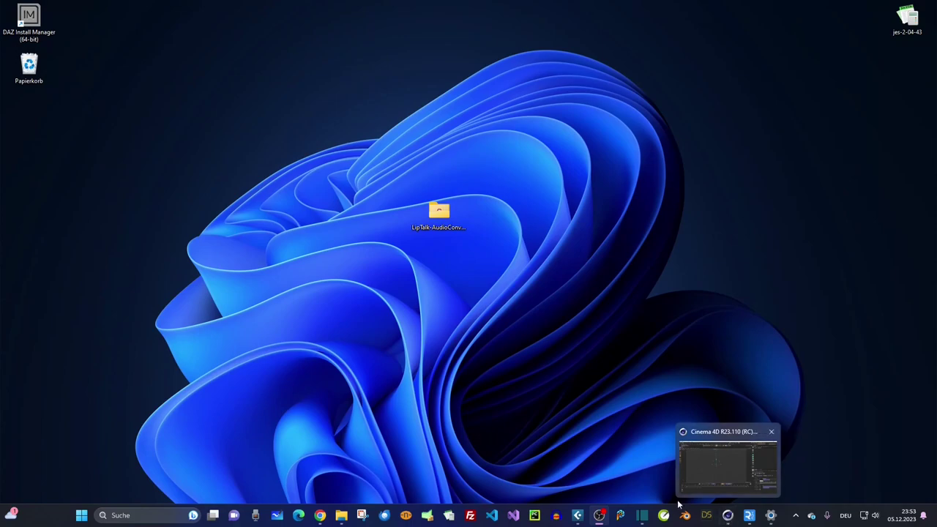
click(707, 515)
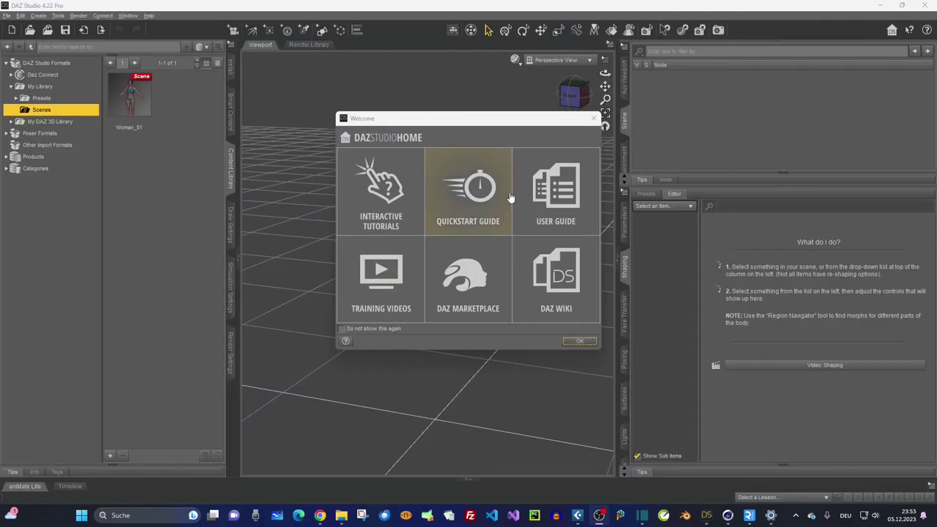
click(593, 119)
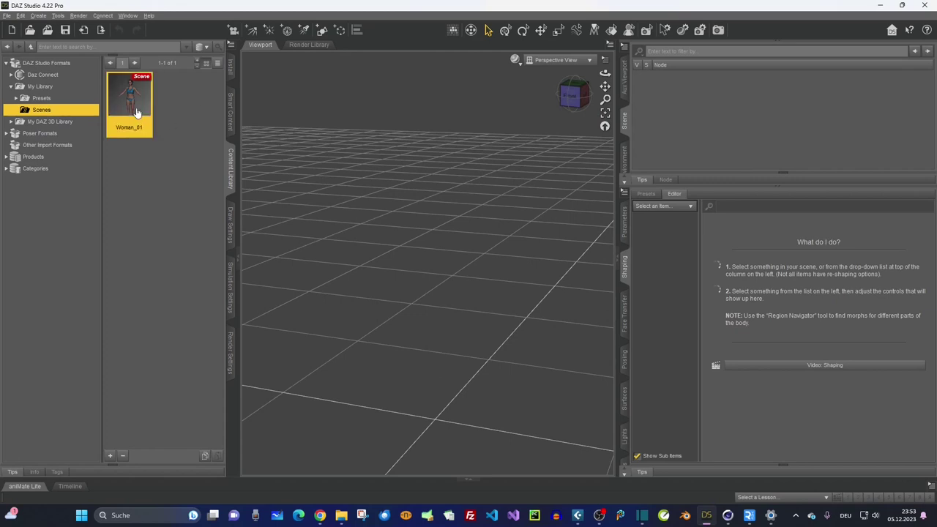
drag(135, 109, 432, 238)
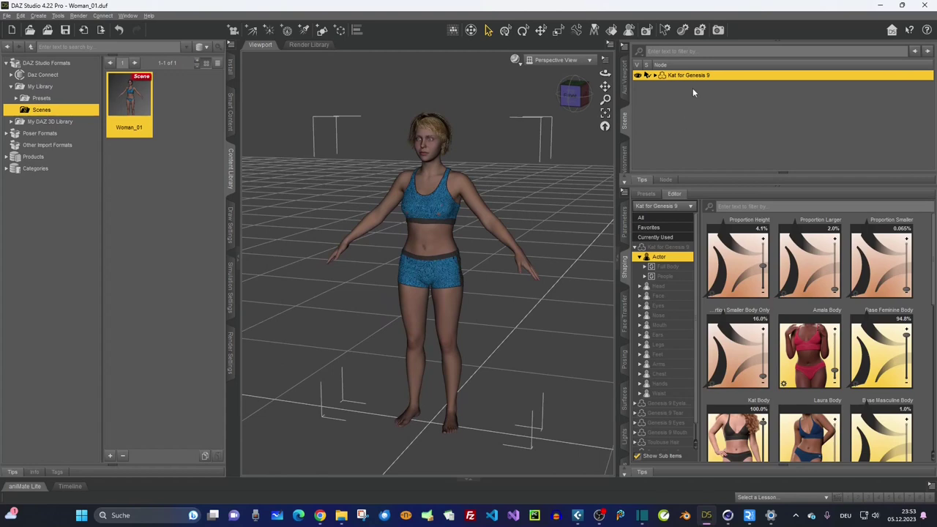
click(677, 107)
click(673, 75)
Step: Open the Daz To Cinema 4D bridge via File > Send To
click(9, 17)
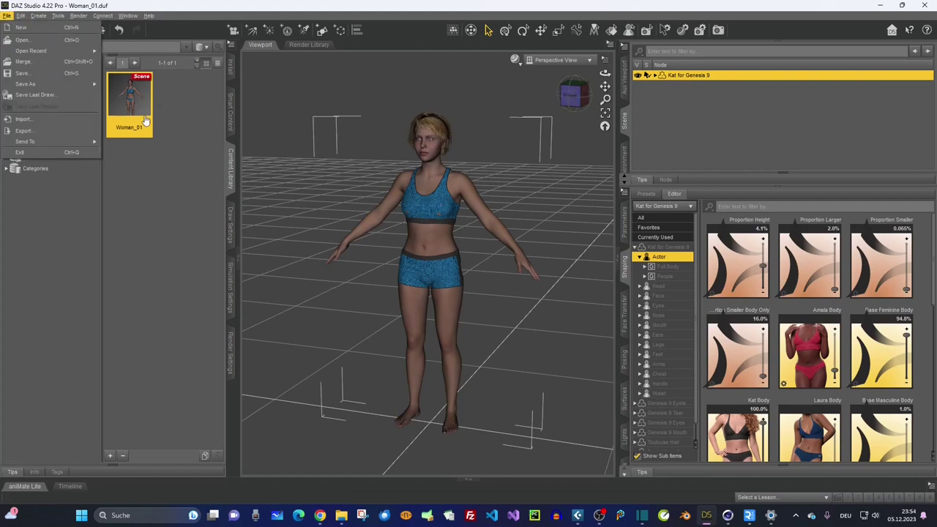
mouse_move(19, 145)
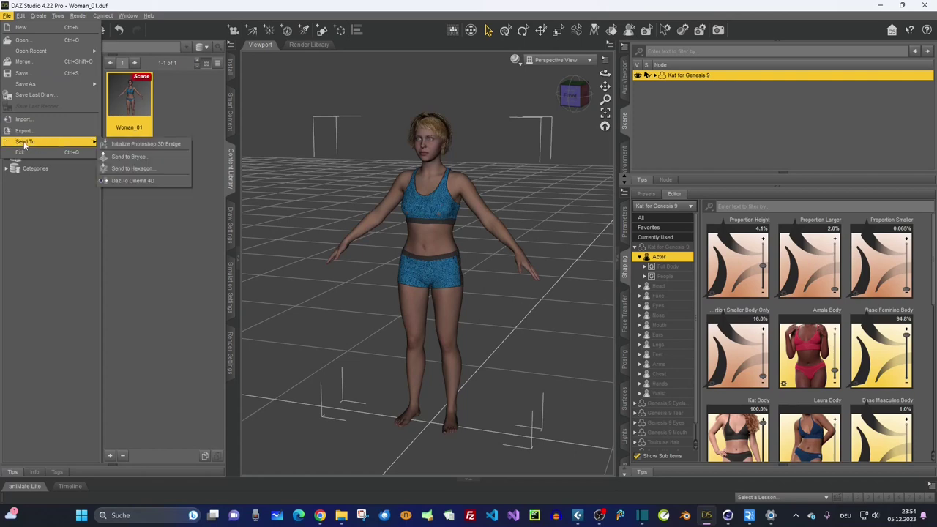
click(136, 181)
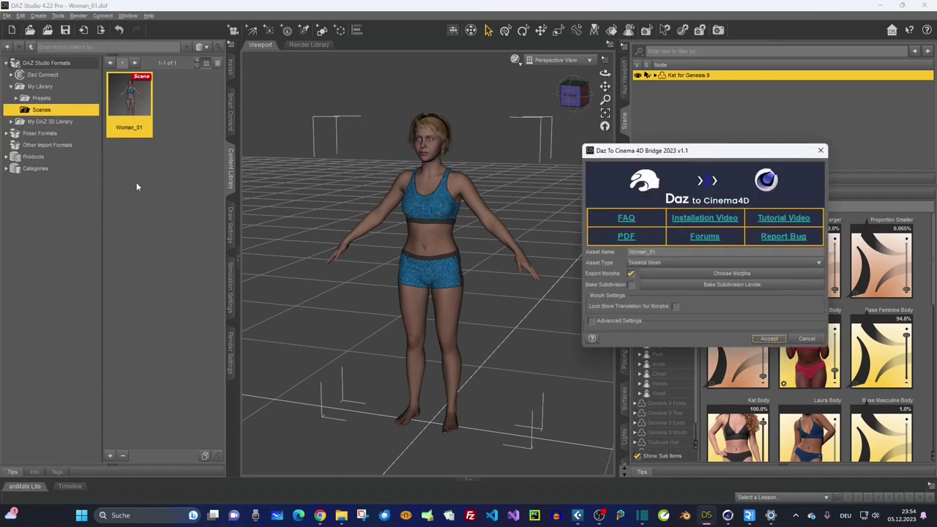
drag(647, 152, 419, 106)
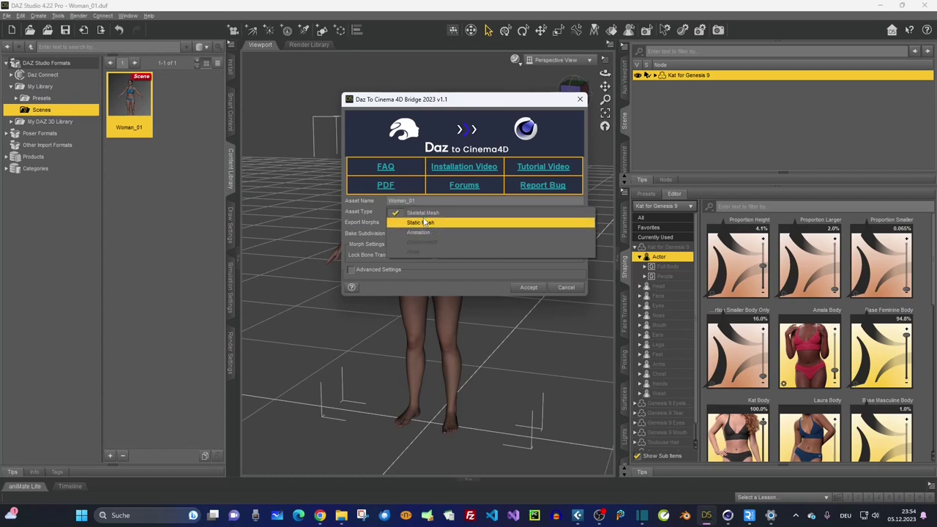
Step: Keep Skeletal Mesh as asset type, enable Export Morphs, and open Choose Morphs
click(419, 212)
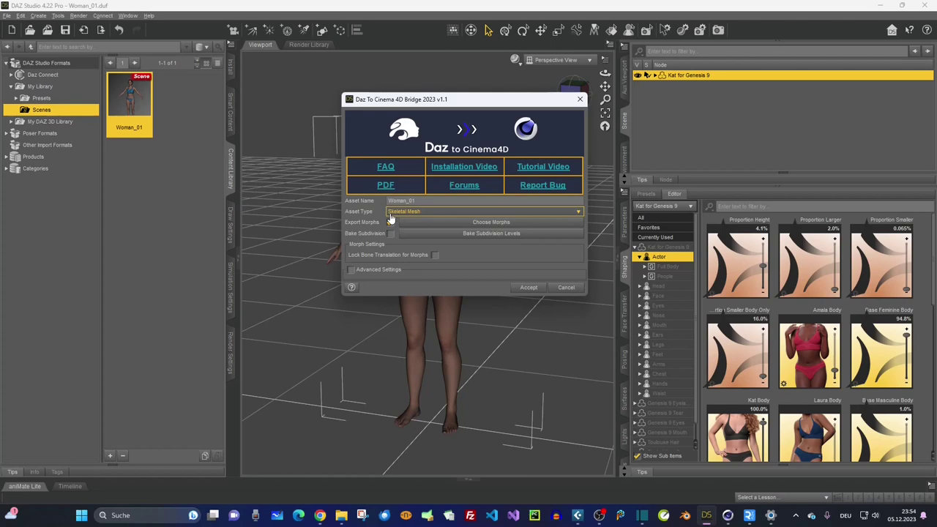
click(390, 222)
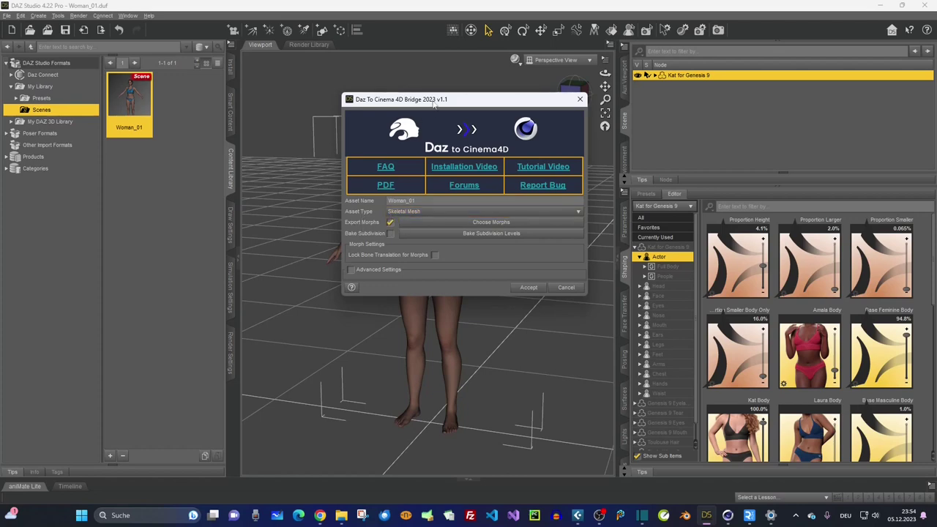
mouse_move(434, 104)
mouse_down()
mouse_move(410, 94)
mouse_move(399, 125)
mouse_move(447, 108)
mouse_up()
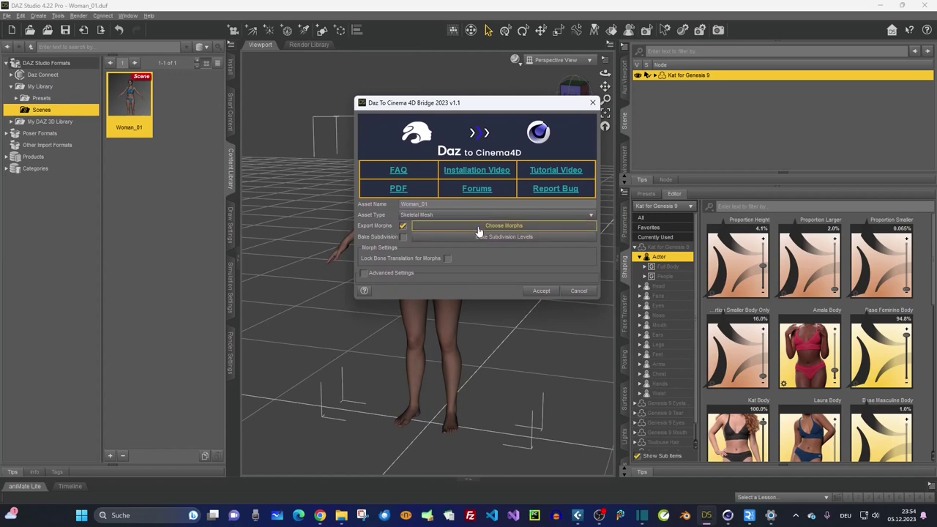
click(449, 230)
drag(684, 124, 428, 127)
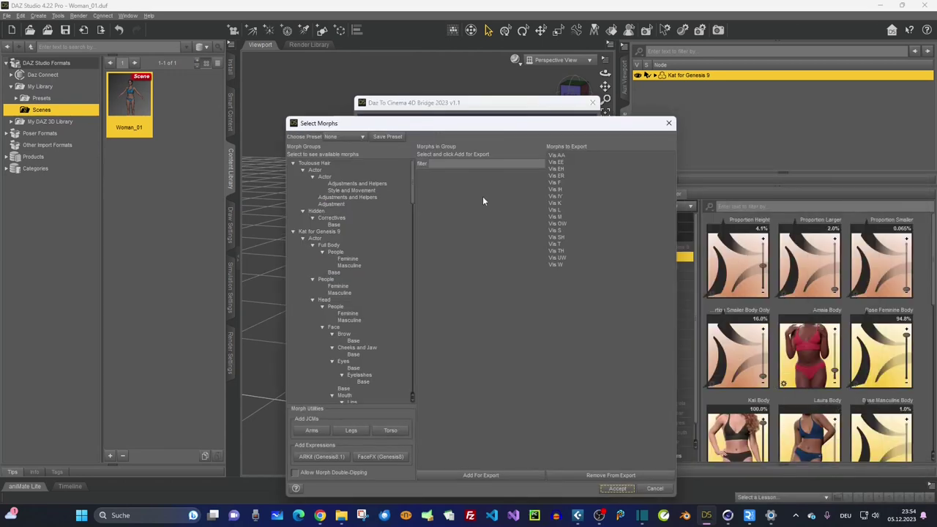
Step: Remove the previously queued morphs from the export list
click(338, 285)
click(559, 156)
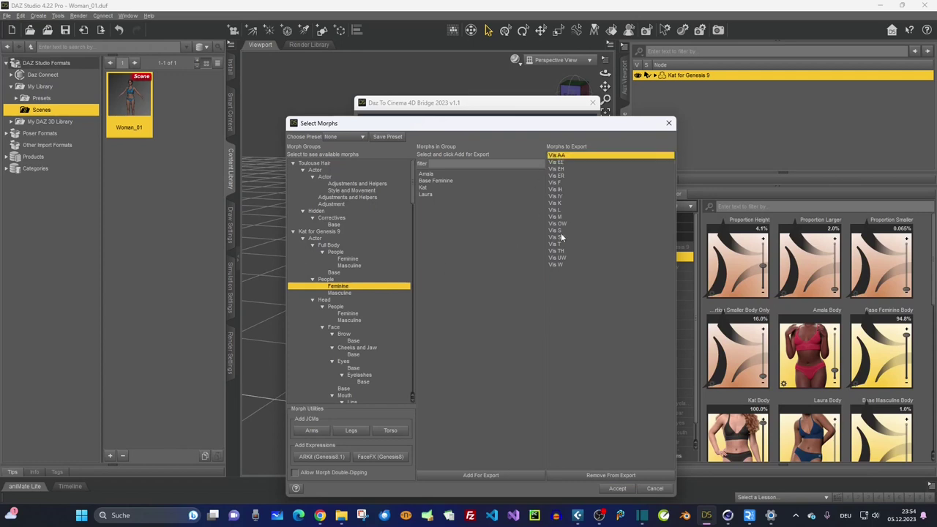
shift+click(560, 265)
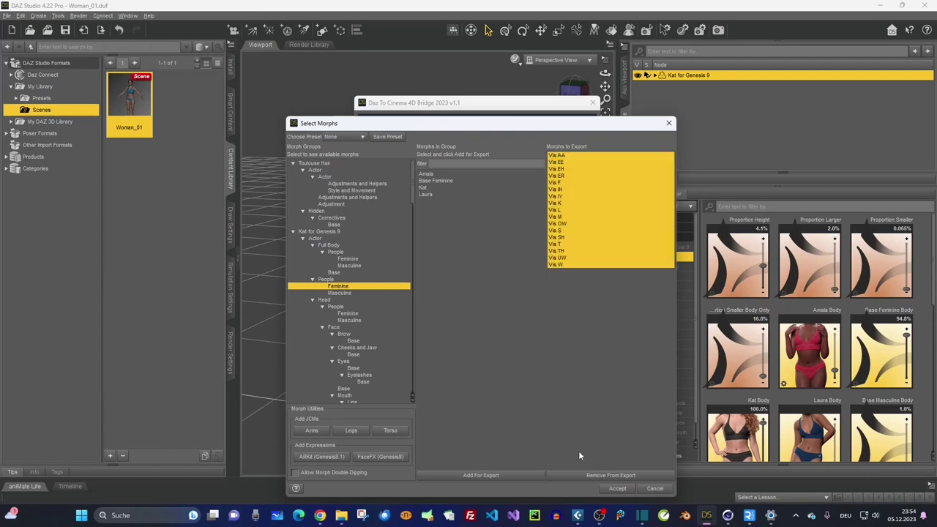
click(594, 475)
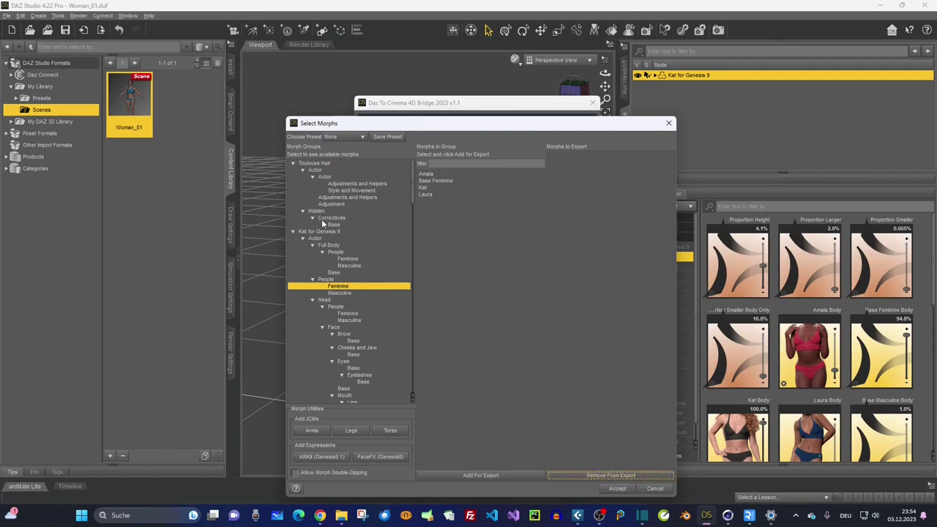
Step: Add the 17 Head > Visemes morphs, Vis AA through Vis W, for export and accept
scroll(349, 261, down, 4)
scroll(349, 260, down, 8)
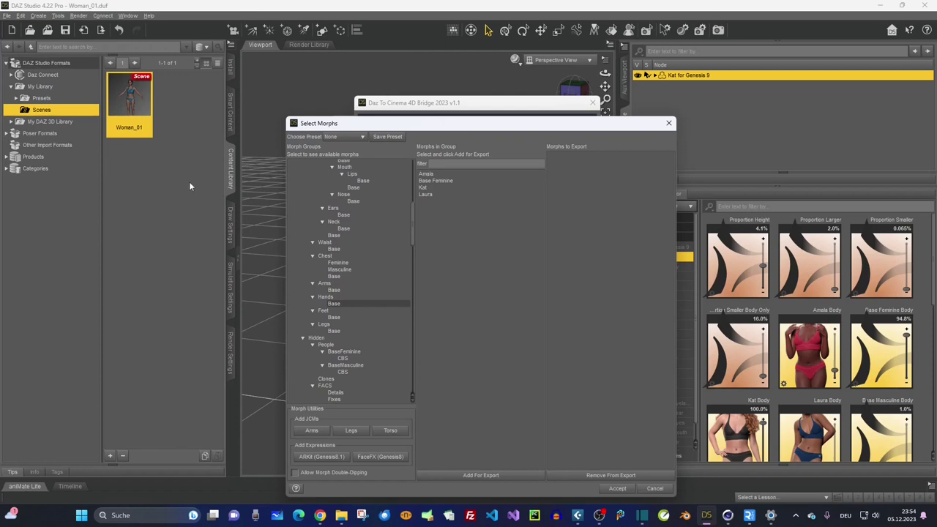
scroll(330, 263, down, 10)
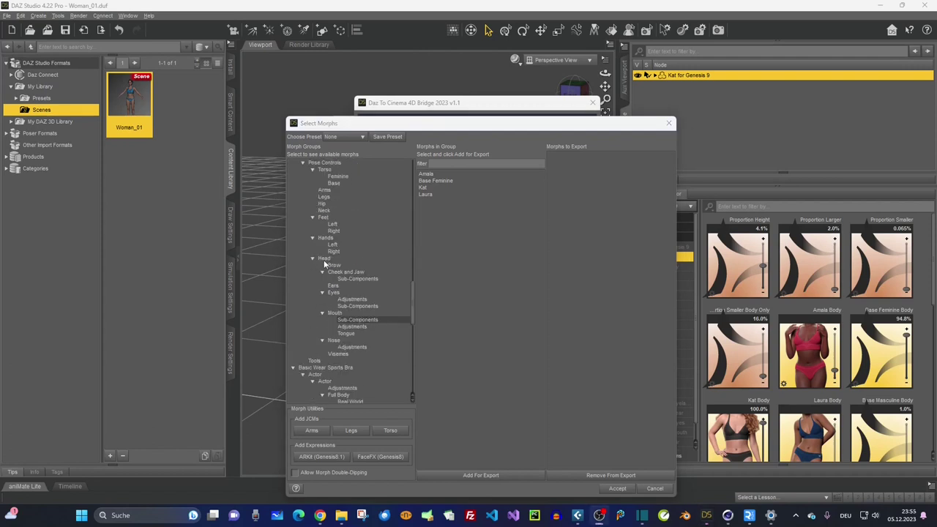
click(338, 355)
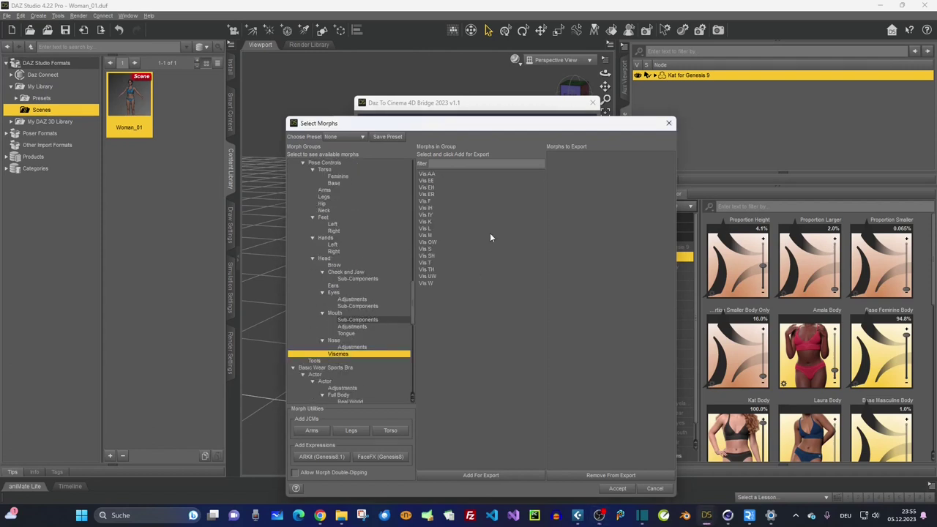
click(427, 174)
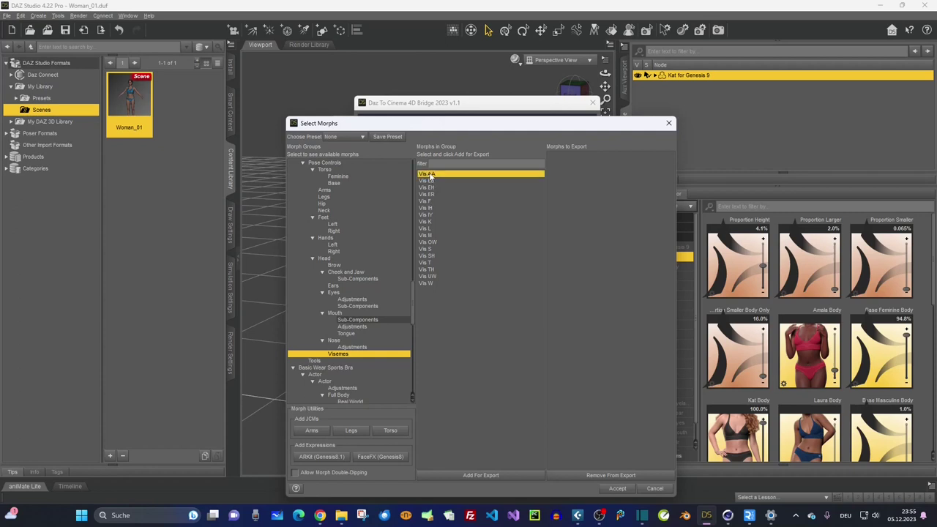
shift+click(429, 282)
click(504, 476)
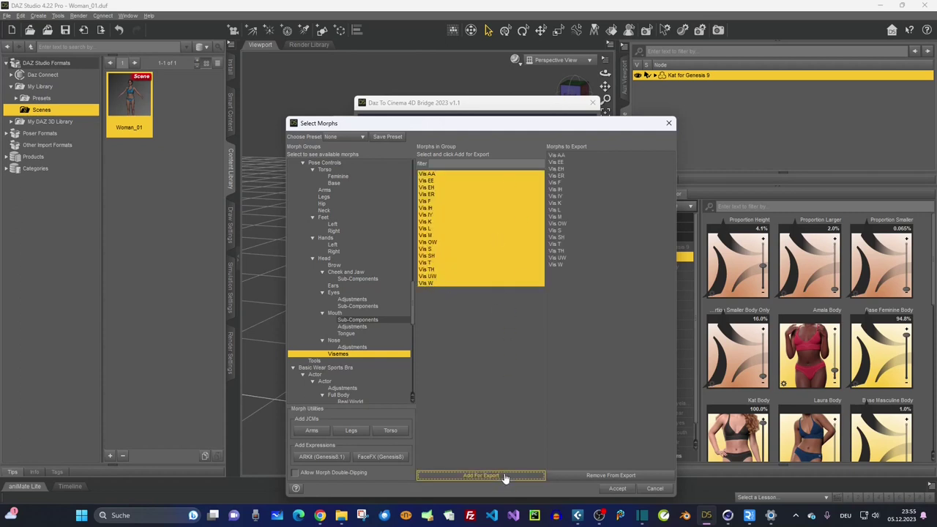
scroll(348, 258, up, 5)
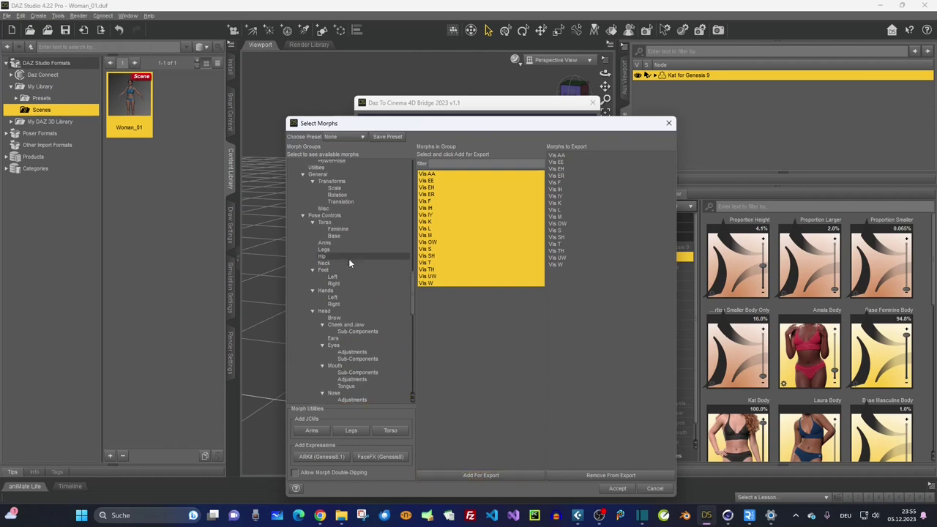
drag(412, 276, 412, 247)
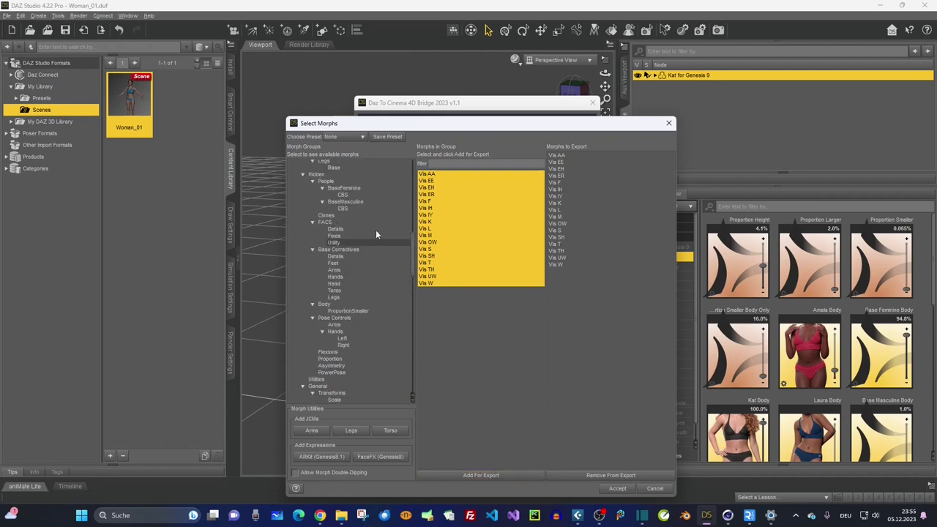
drag(410, 244, 411, 266)
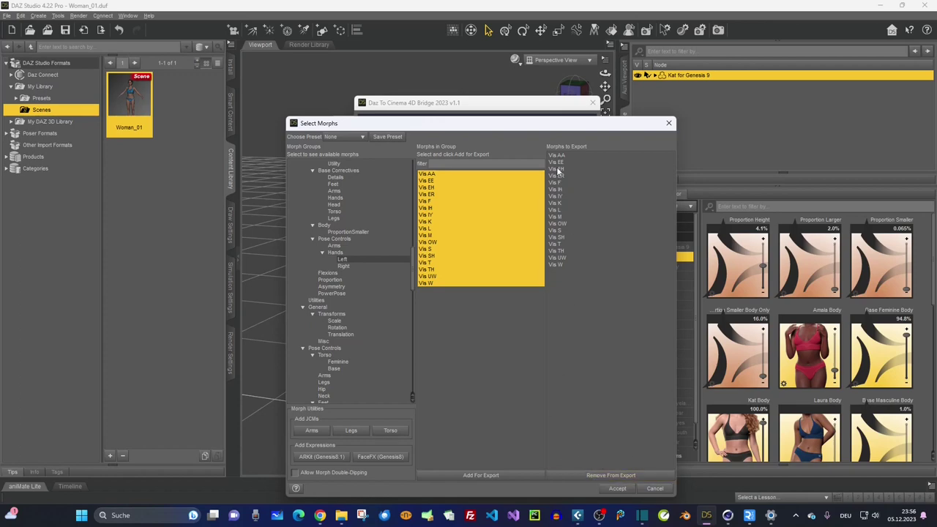
click(619, 488)
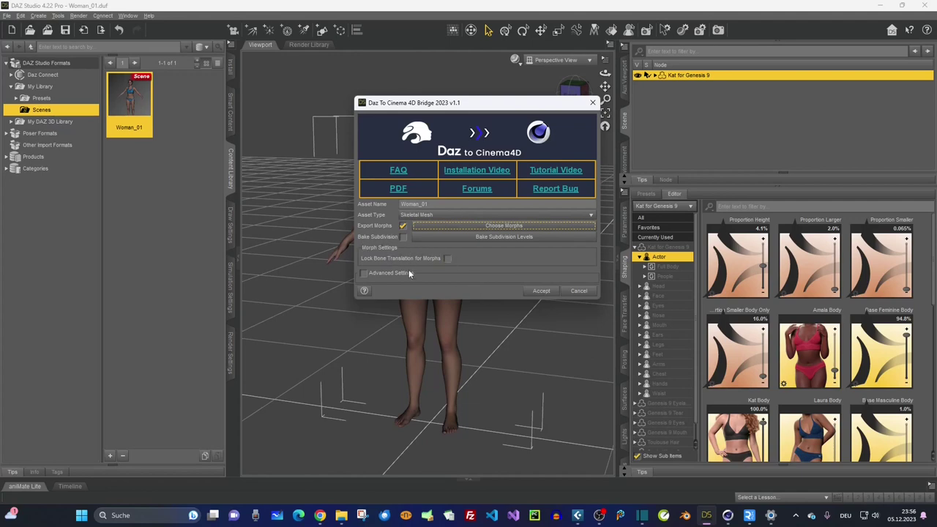
Step: Under Advanced Settings, install the bridge plugin into the DazToC4D plugins folder
click(364, 273)
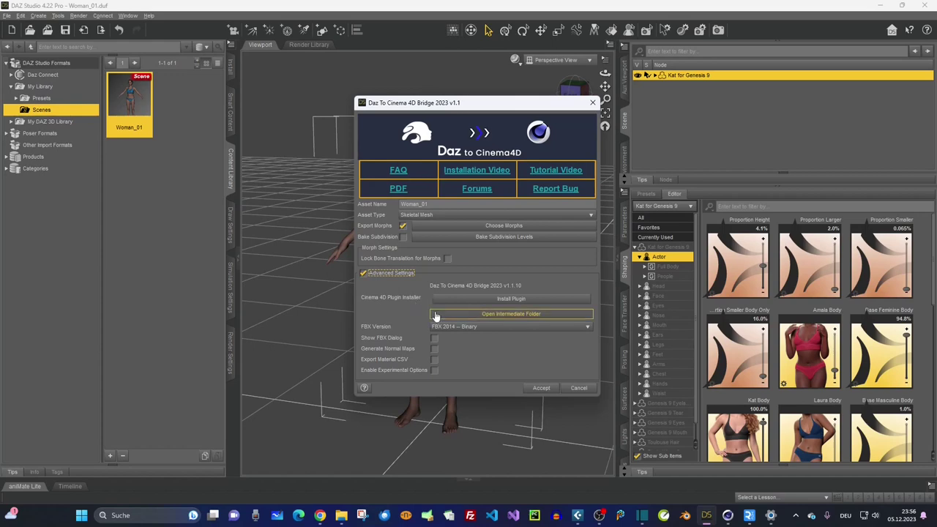
click(483, 300)
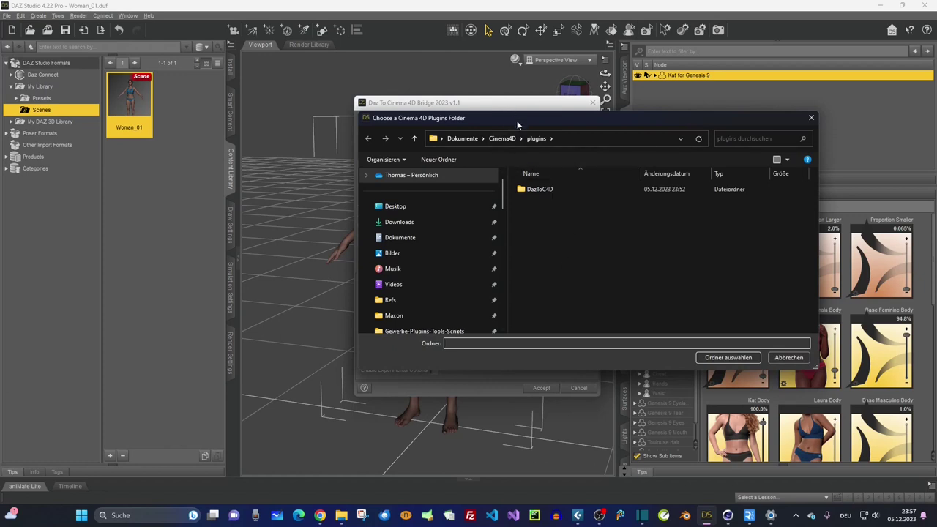
drag(516, 125, 410, 124)
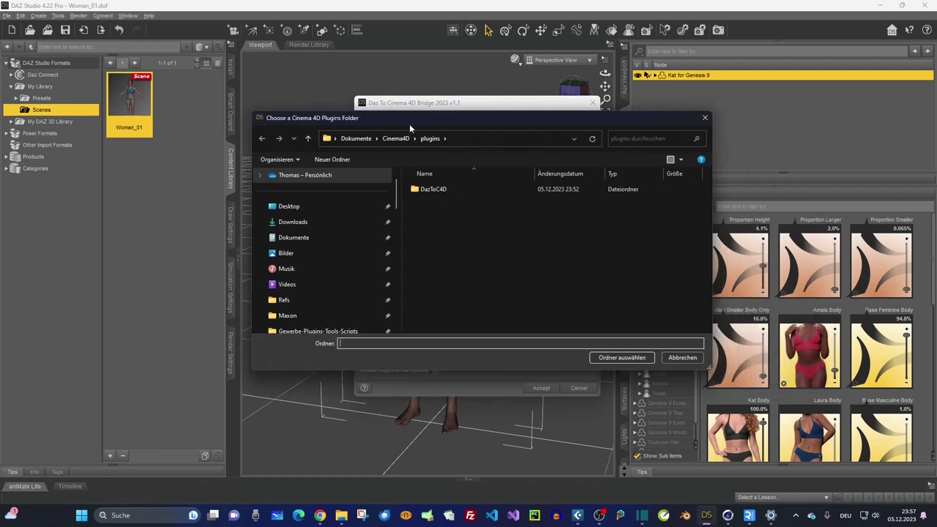
double_click(427, 192)
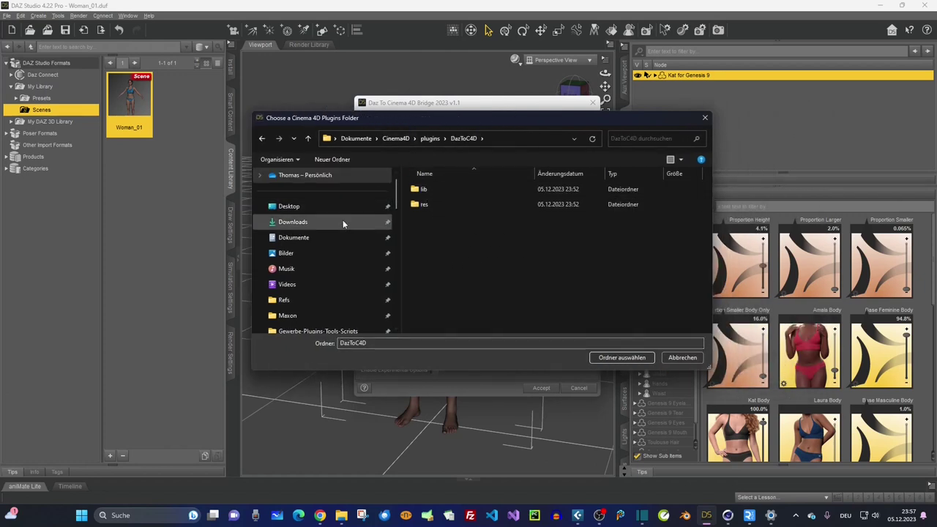
click(704, 119)
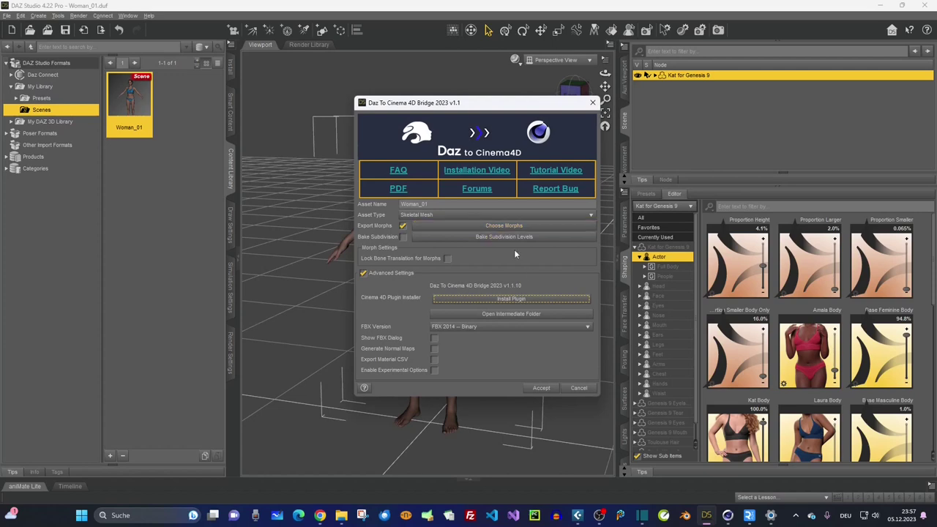
Step: Check the intermediate export folder, run the Cinema 4D export, and minimize DAZ Studio
click(511, 314)
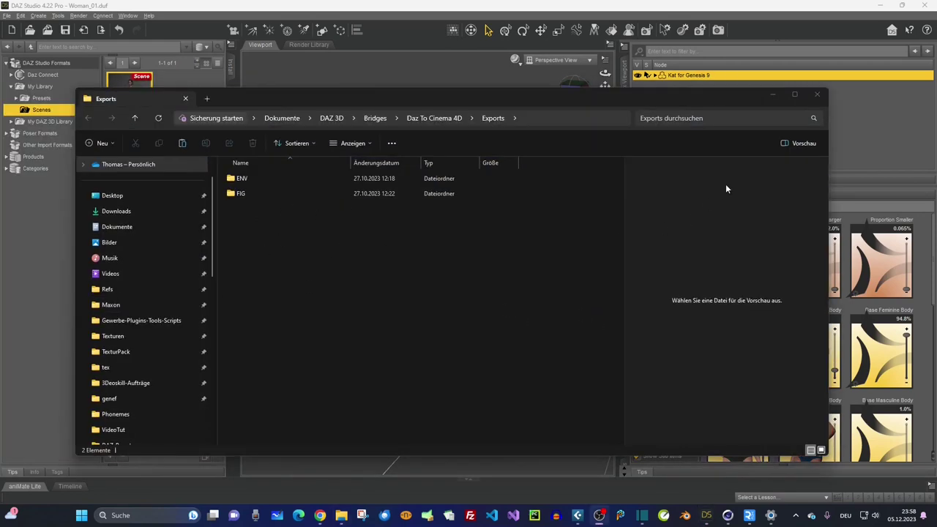
click(818, 96)
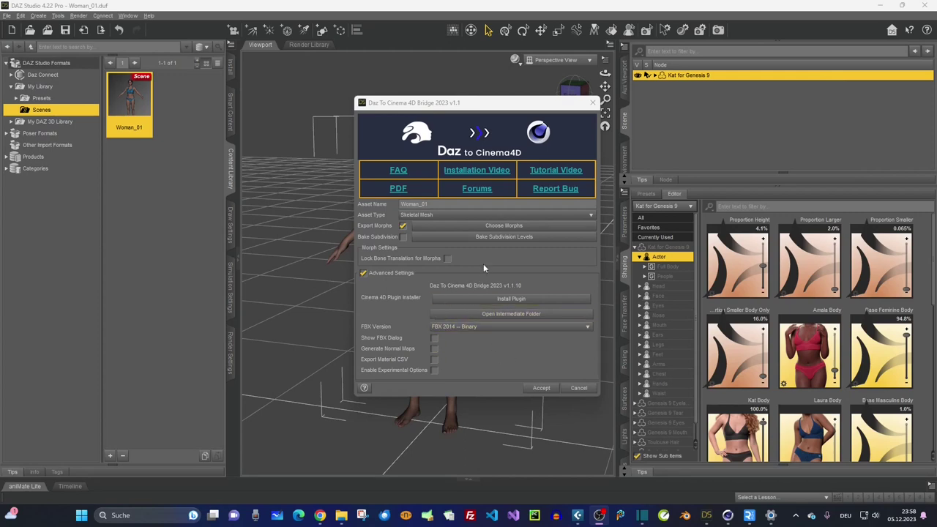
click(540, 388)
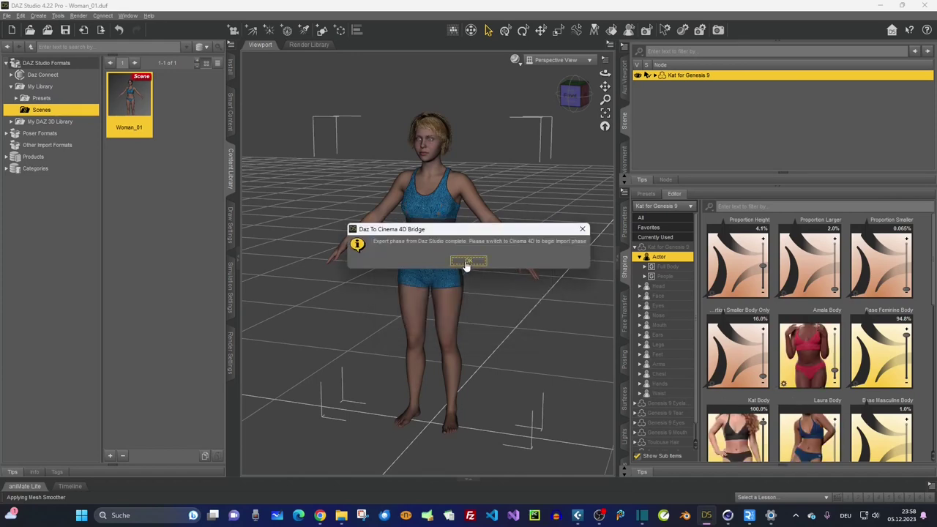
click(467, 262)
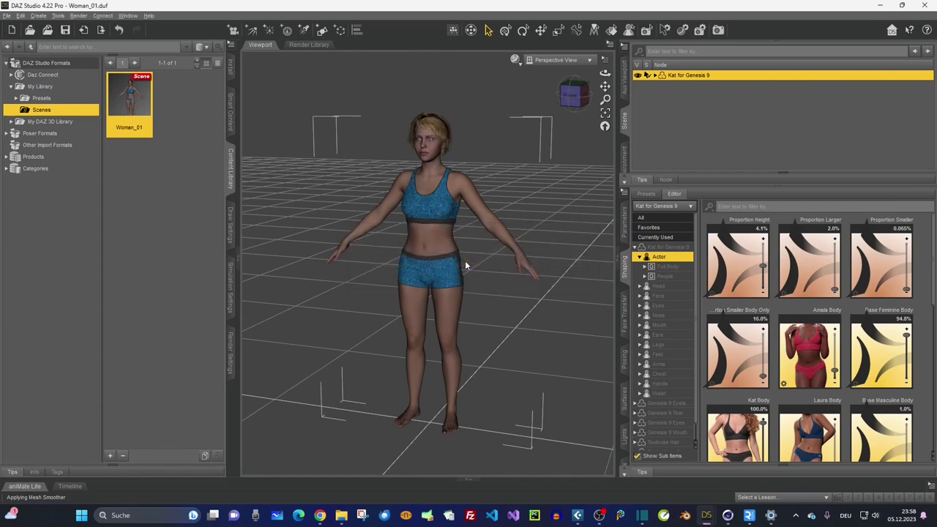
click(879, 5)
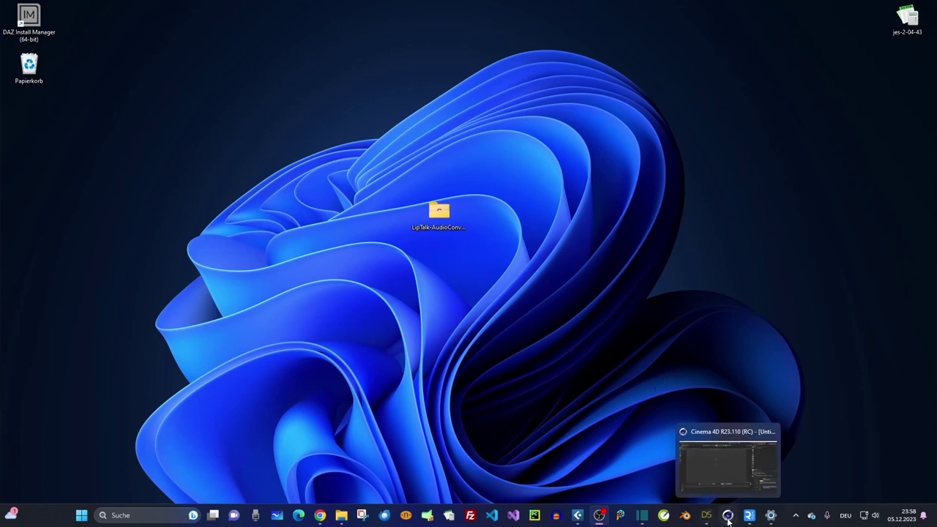
Step: Open the Daz to C4D bridge window from the Daz 3D menu and start importing the Genesis figure
click(728, 516)
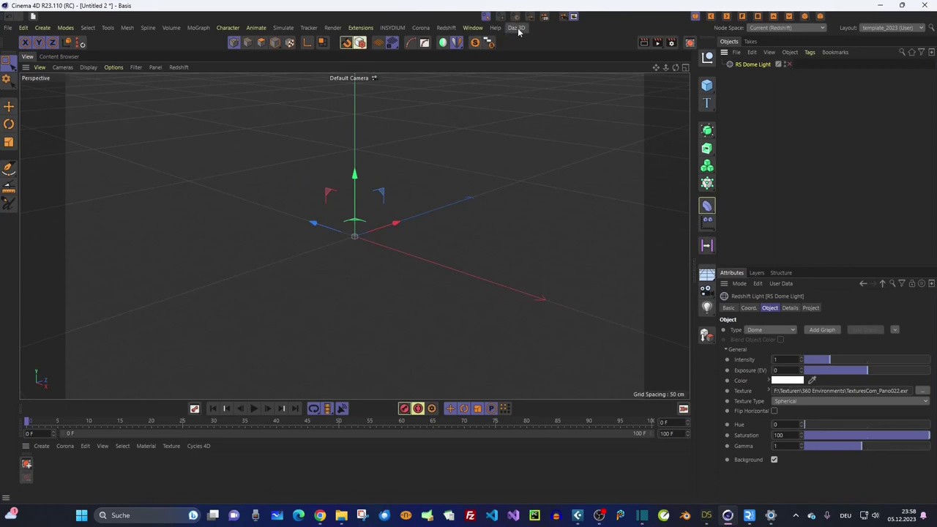
click(516, 28)
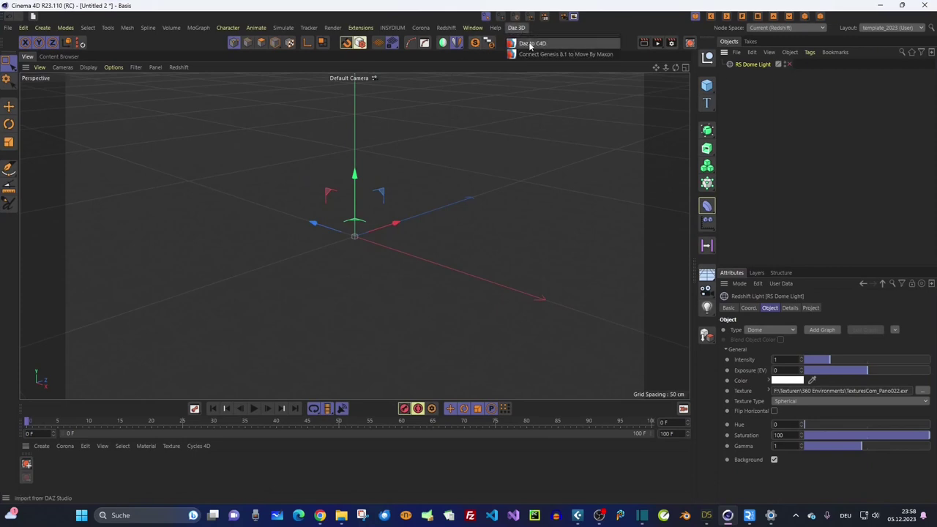
click(604, 29)
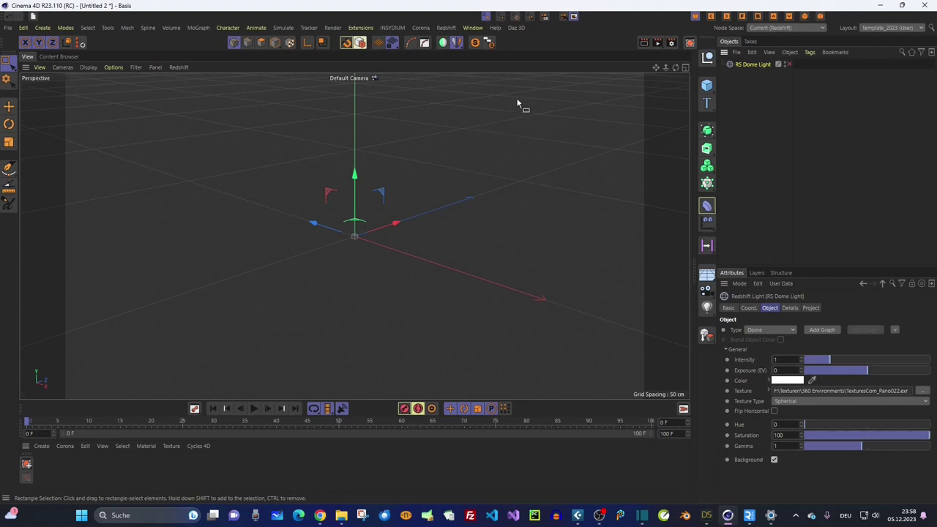
click(517, 28)
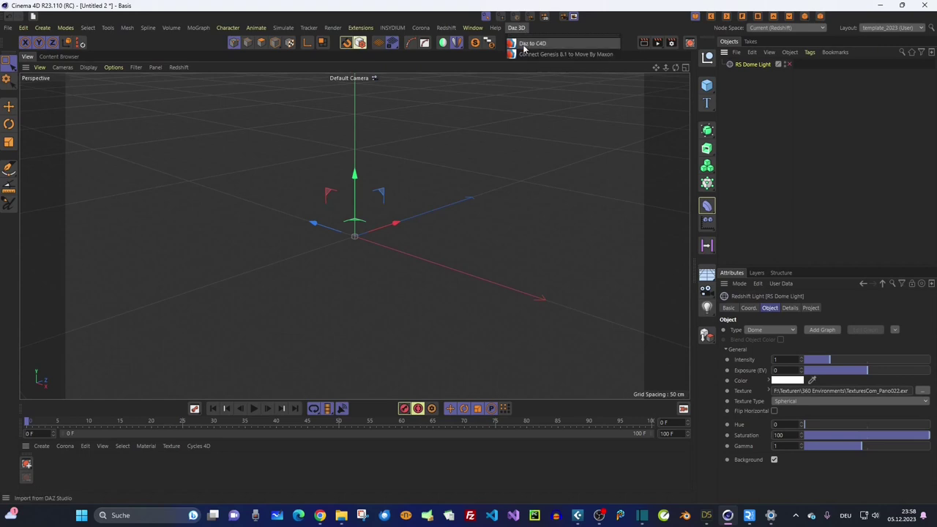
click(526, 44)
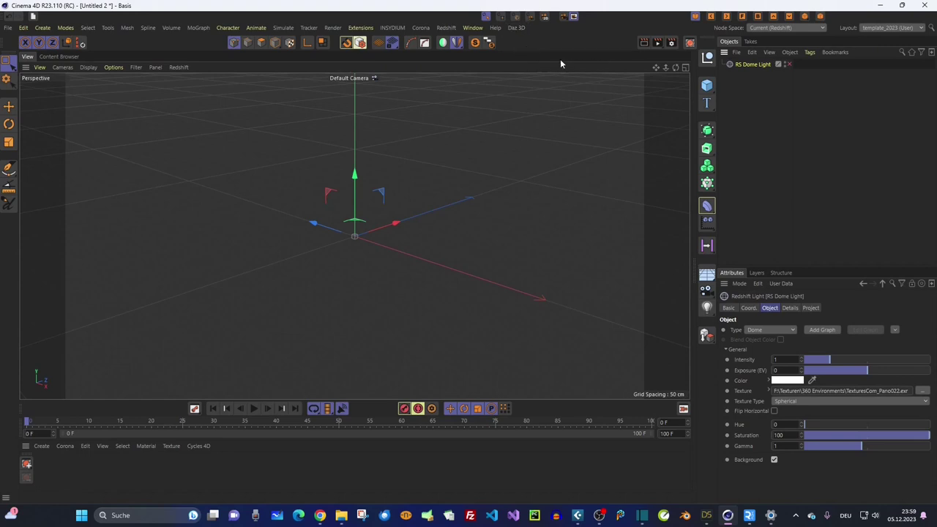
drag(418, 156, 404, 116)
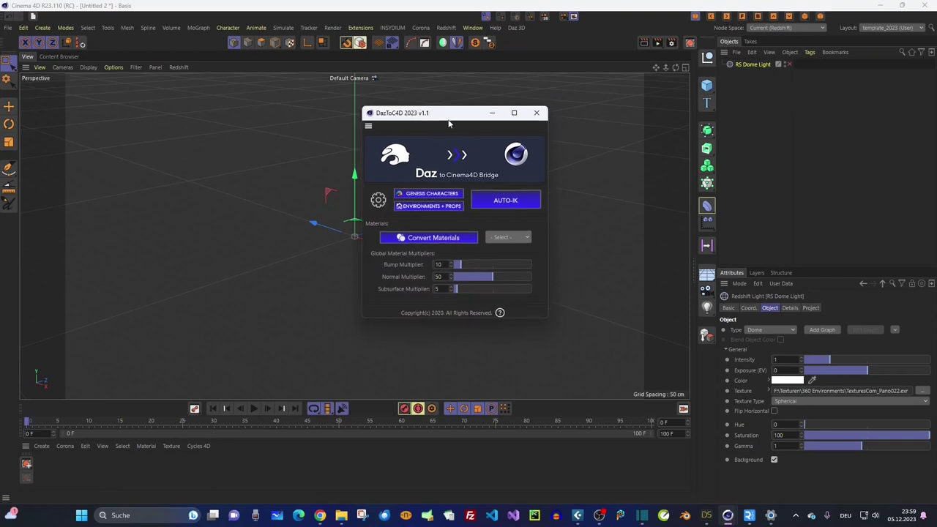
click(422, 195)
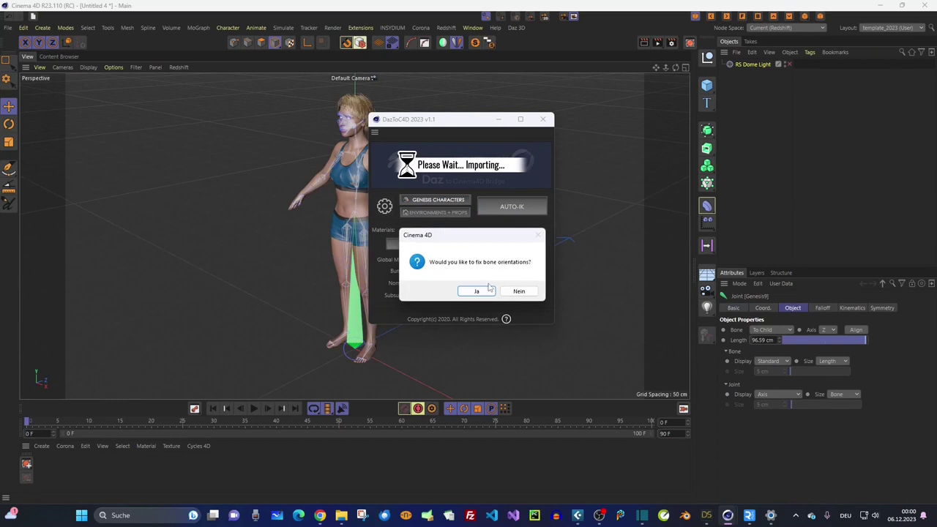
Step: Decline fixing bone orientations, postpone saving with textures, and select Daz Character Geometry
click(512, 294)
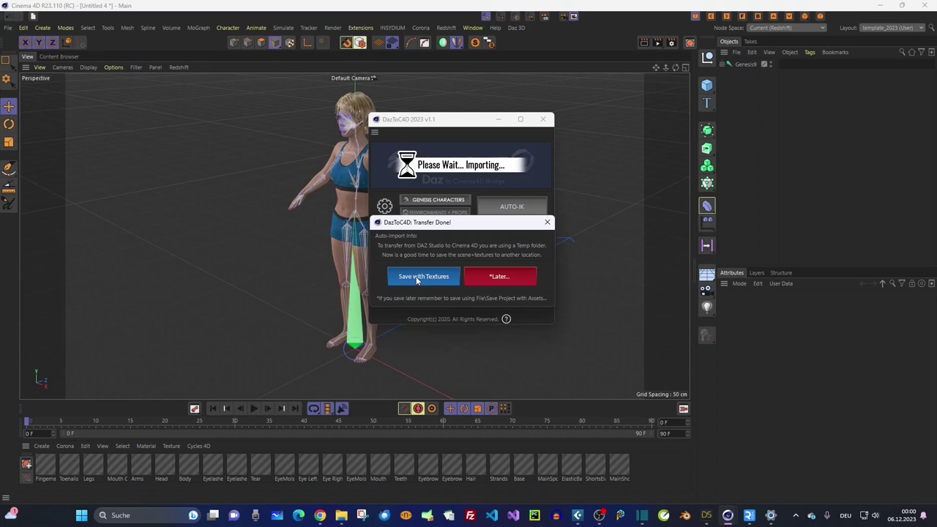
click(484, 276)
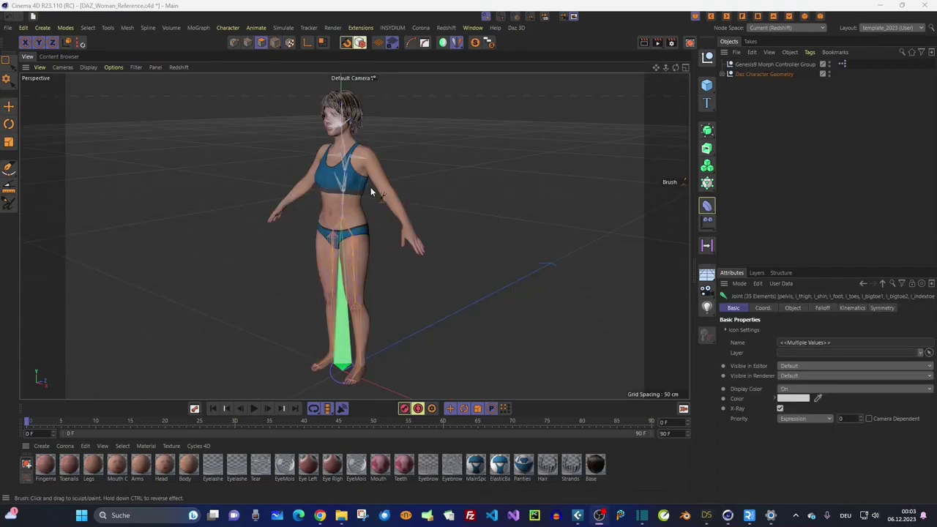
alt+drag(371, 187, 350, 149)
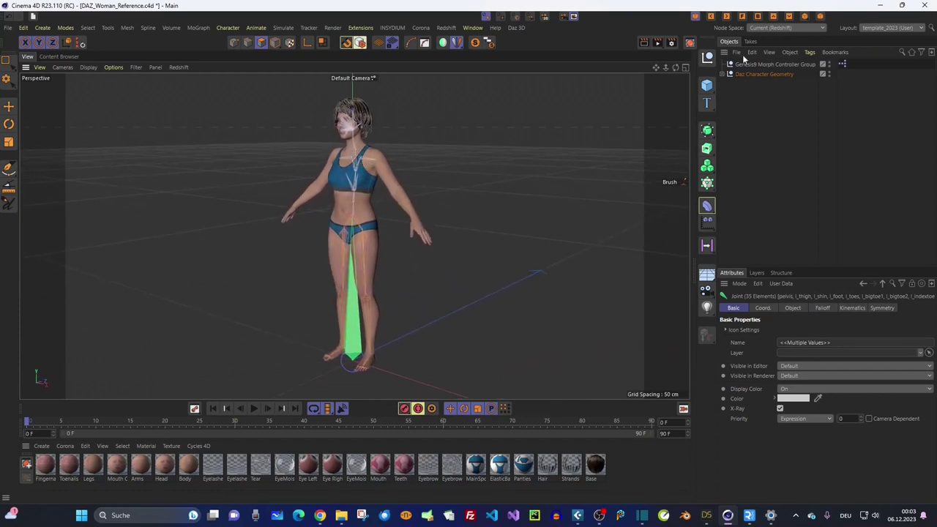
click(747, 73)
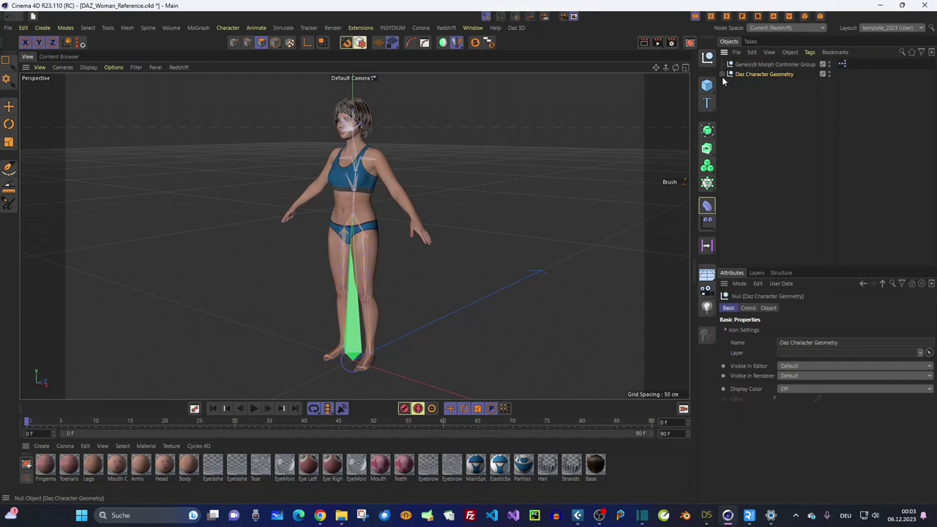
alt+drag(439, 146, 357, 155)
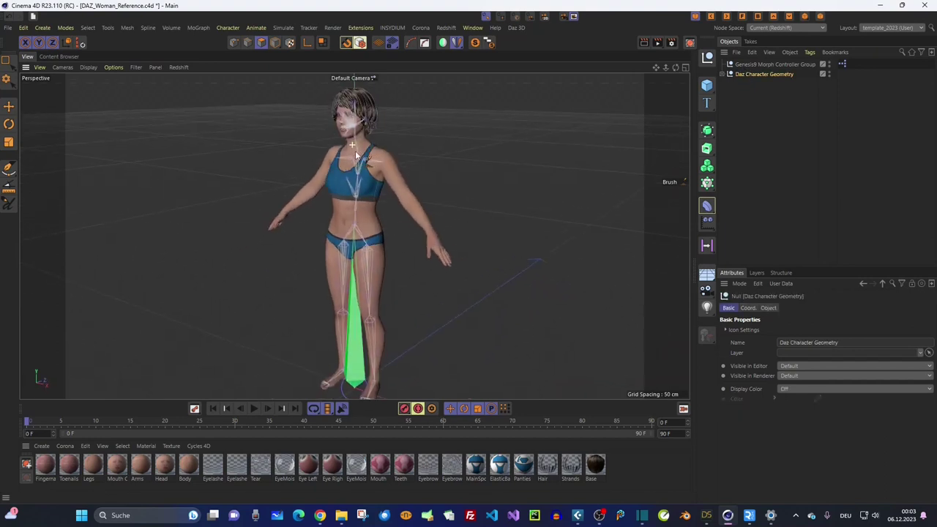
Step: Expand and re-collapse the Daz Character Geometry hierarchy, then select Genesis9 Morph Controller Group
click(721, 74)
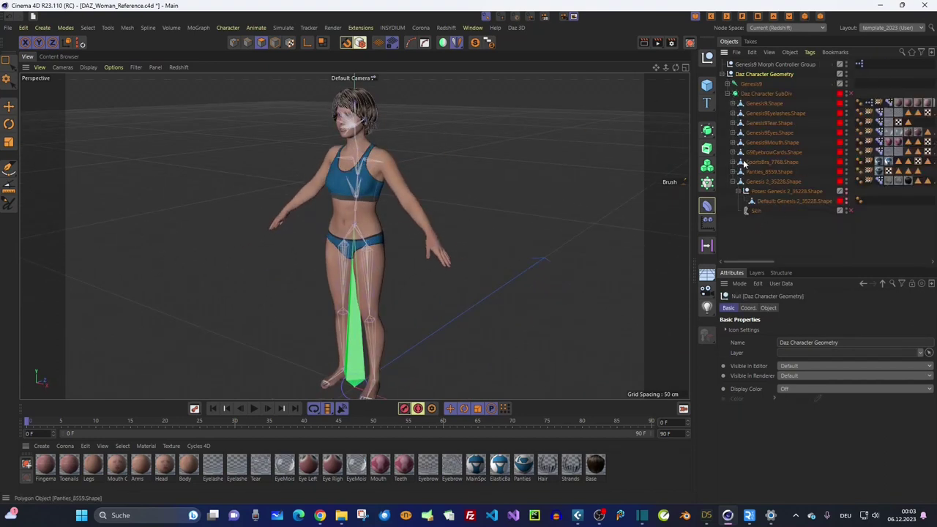
click(728, 94)
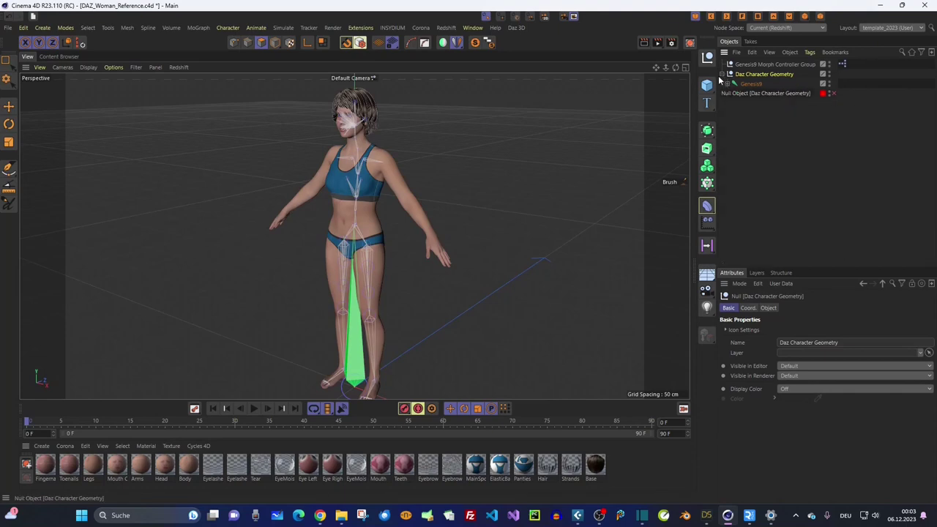
click(721, 74)
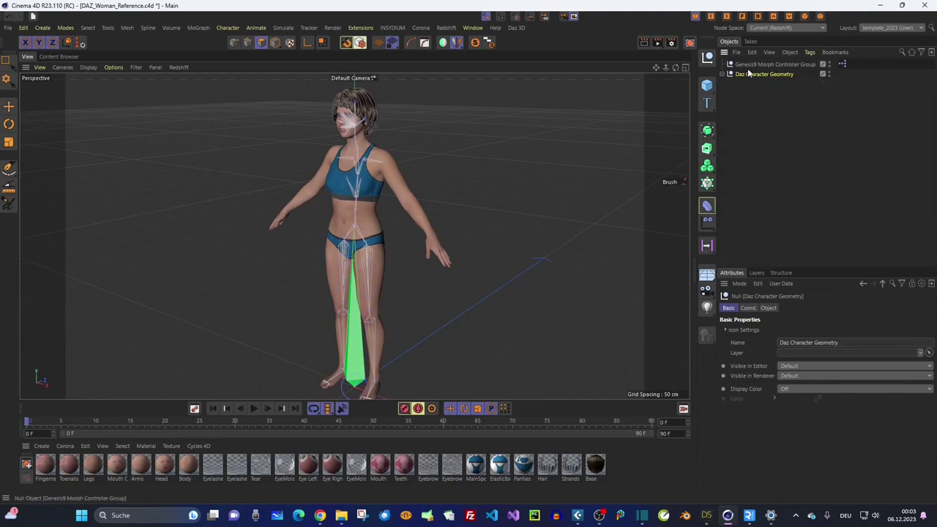
click(747, 64)
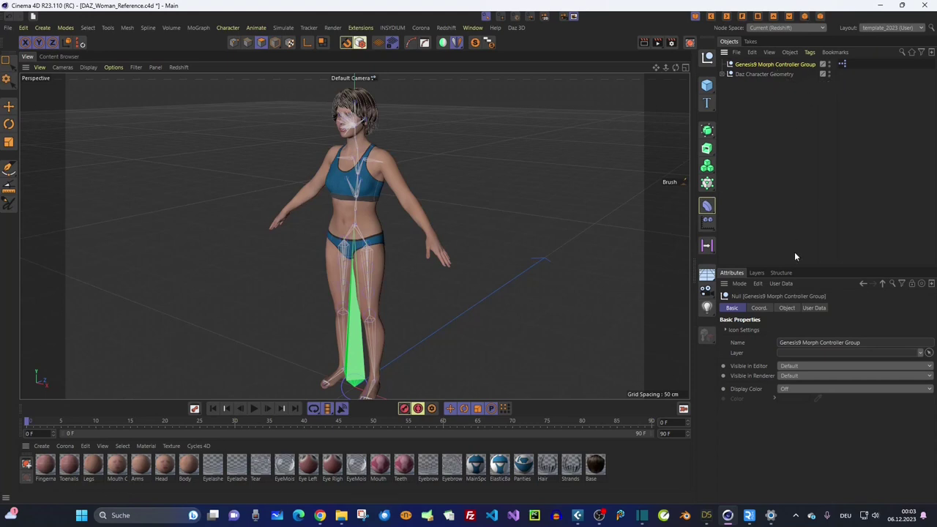
Step: Show the morph controller's User Data viseme sliders in an enlarged Attributes panel
click(810, 308)
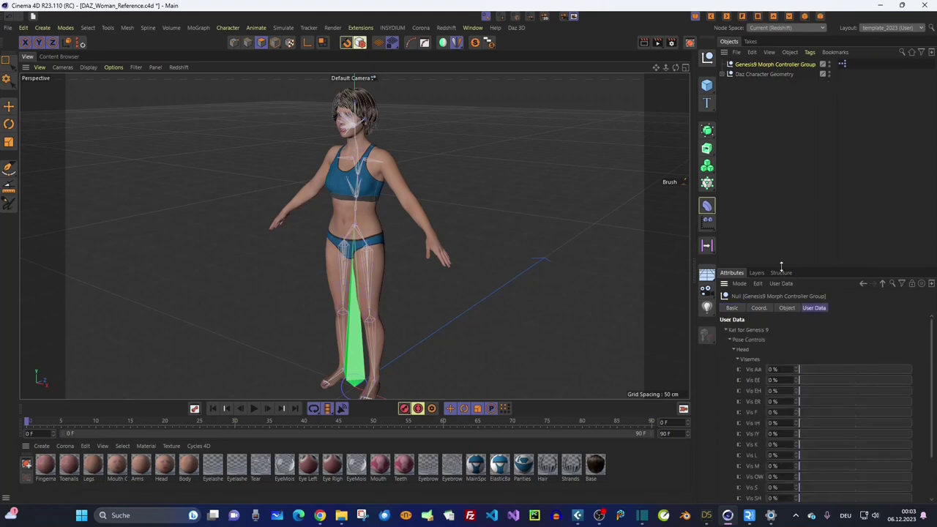
drag(780, 268, 786, 162)
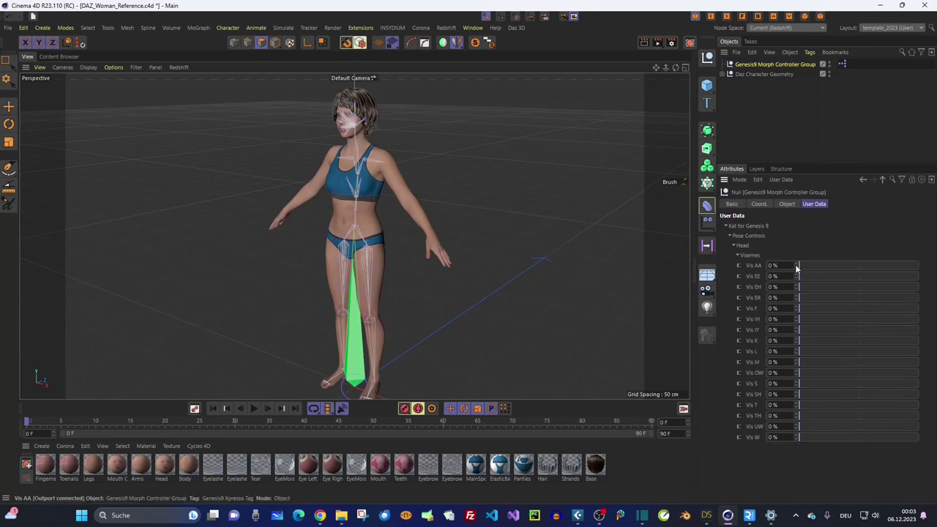
scroll(303, 138, up, 5)
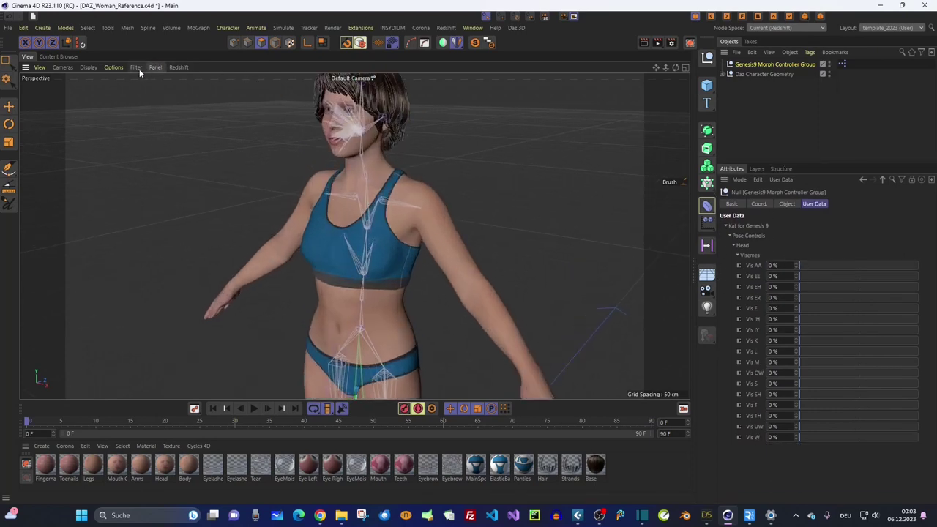
Step: Hide joints with the viewport Filter and set Vis AA to 100% to open the mouth
click(139, 69)
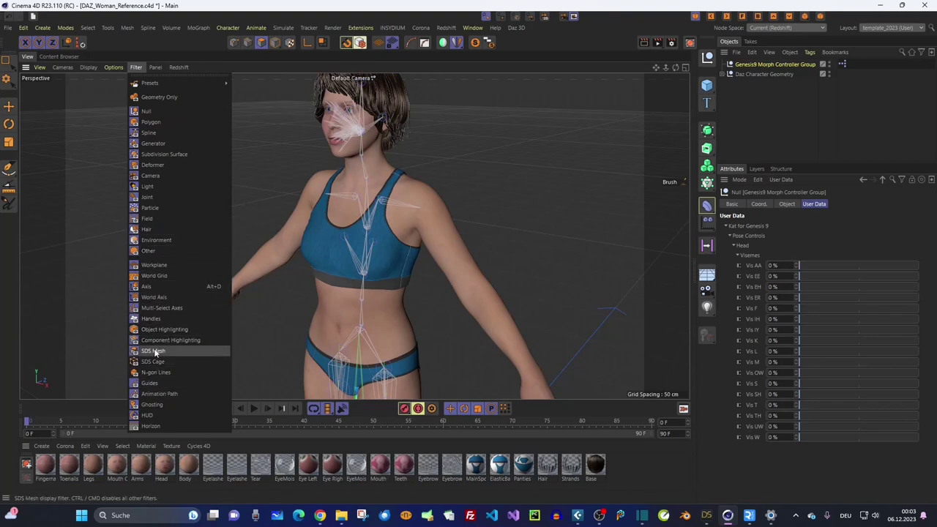
click(164, 197)
alt+drag(374, 147, 383, 185)
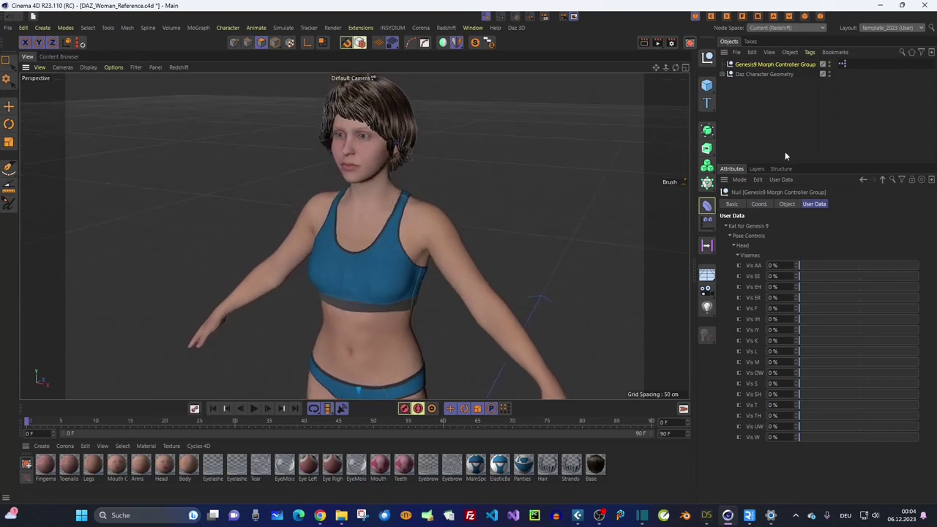
drag(813, 262, 731, 292)
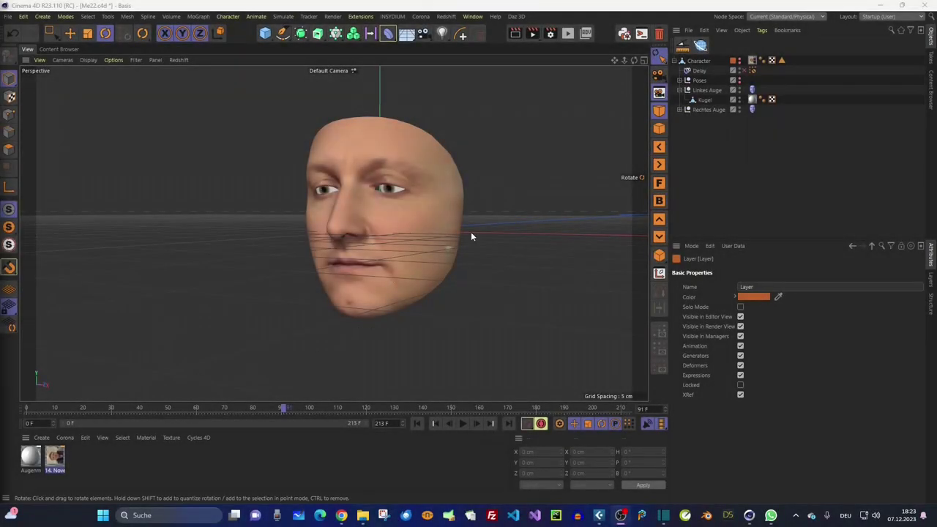
Step: Turn the view to the front and shade the face with Gouraud Shading (Lines)
mouse_move(432, 198)
alt+mouse_down()
mouse_move(370, 239)
mouse_move(399, 220)
mouse_move(425, 228)
mouse_move(411, 240)
mouse_move(433, 227)
mouse_move(396, 232)
mouse_move(422, 225)
mouse_move(407, 226)
alt+mouse_up()
key(n)
key(b)
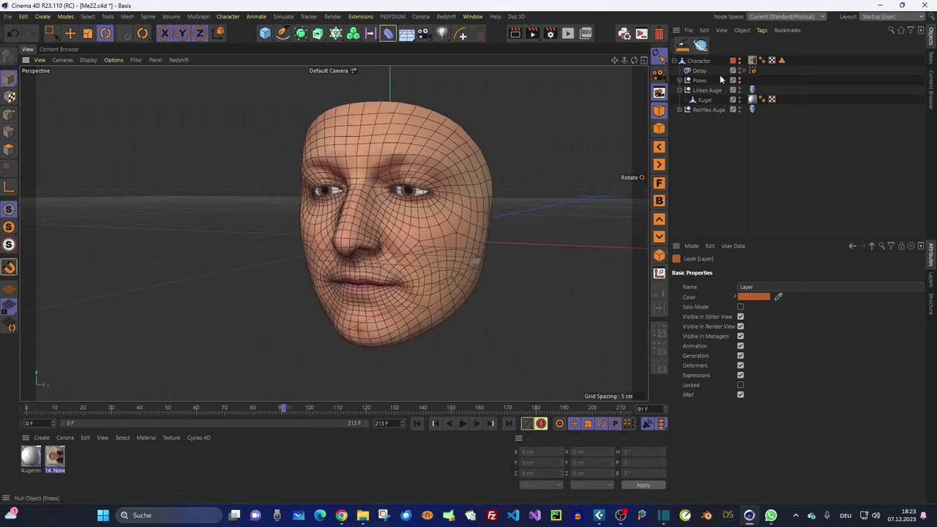
Step: Delete the Delay object and select the Character object
click(699, 70)
key(Delete)
click(698, 61)
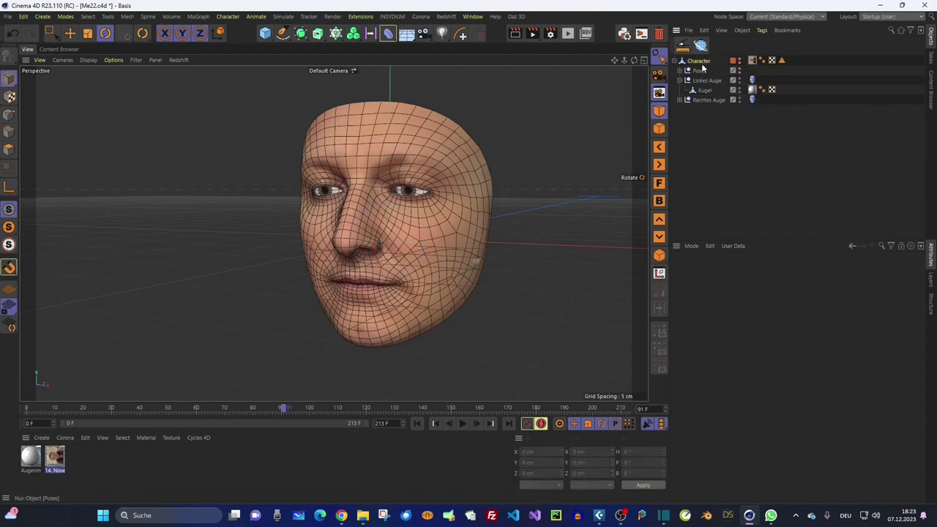
Step: Switch the interface to the template_2023 (User) layout
alt+drag(485, 205, 395, 238)
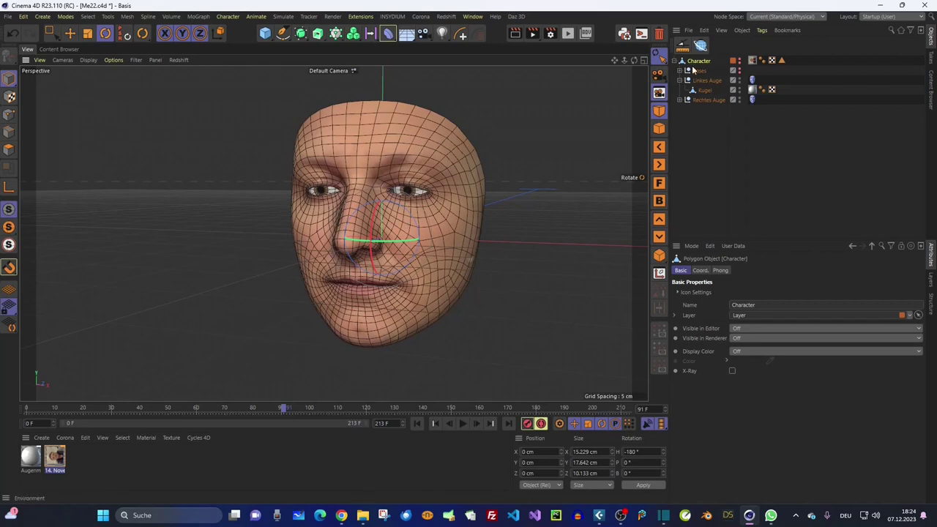
alt+drag(480, 227, 388, 349)
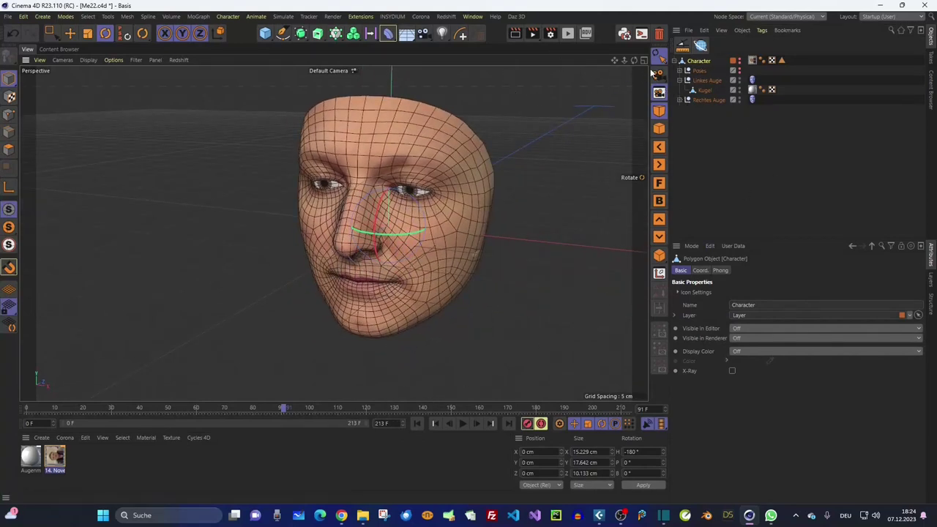
click(882, 17)
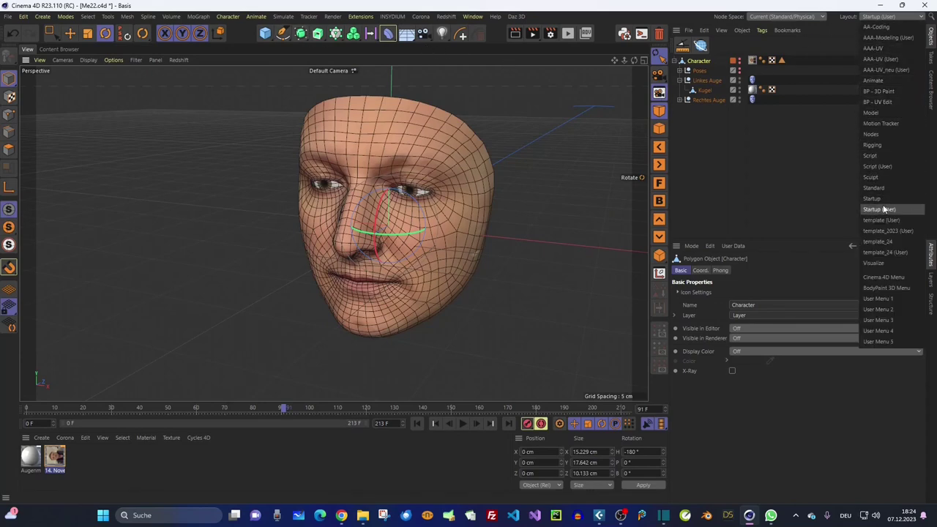
click(887, 231)
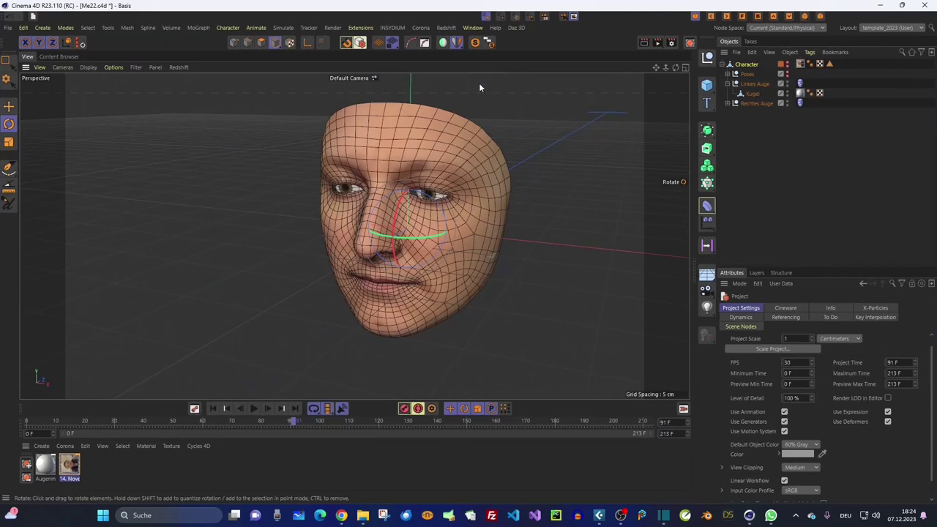
Step: Add a Null object and give it a LipTalk tag
click(707, 57)
alt+drag(635, 138, 542, 194)
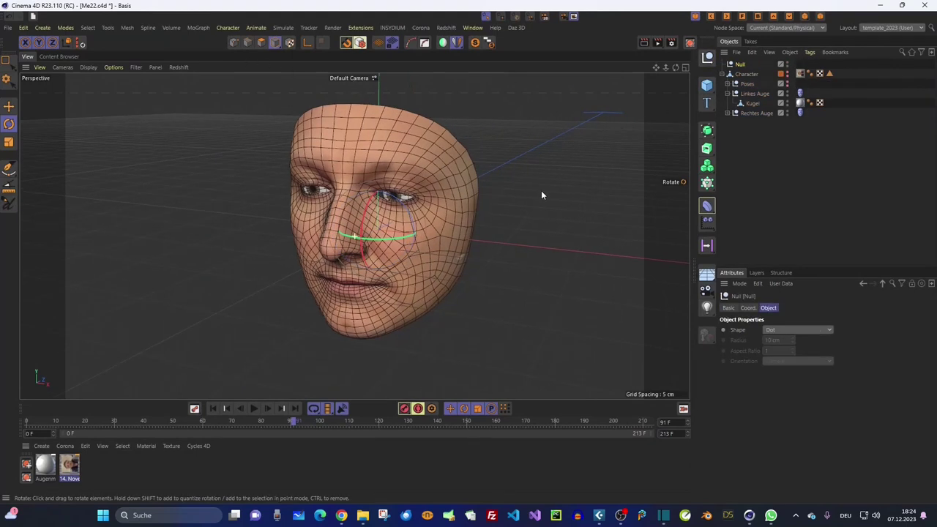
right_click(743, 66)
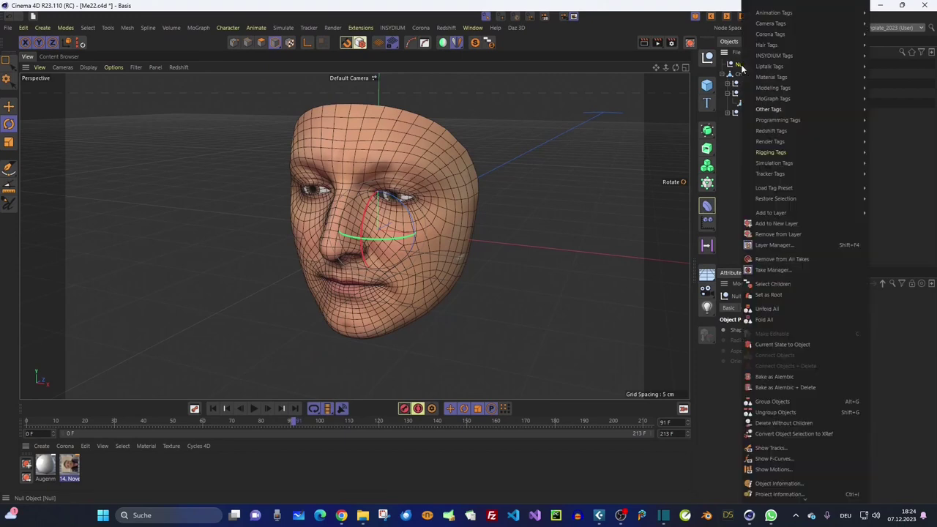
mouse_move(777, 67)
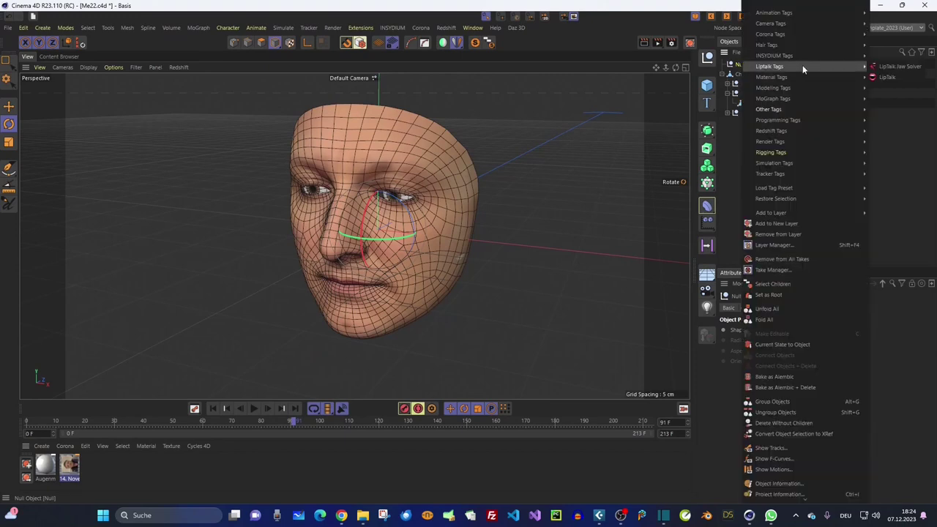
click(886, 77)
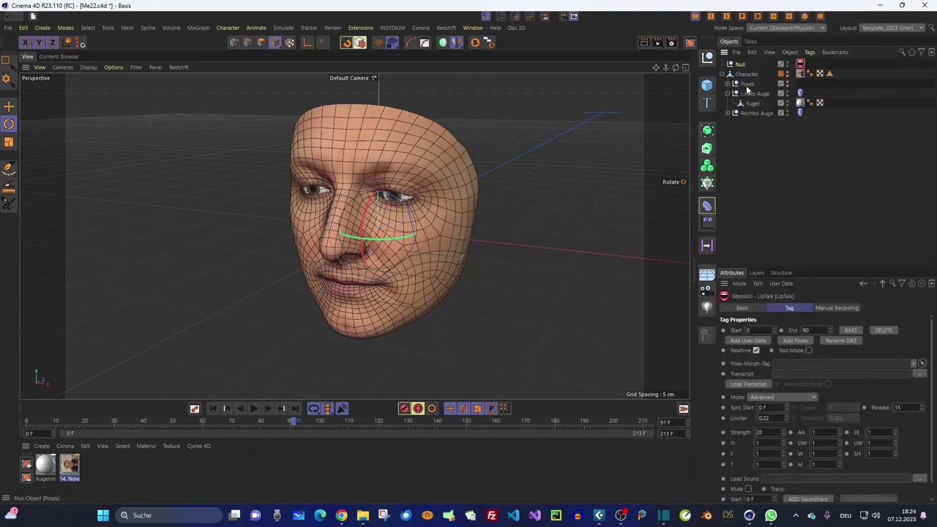
Step: Add a Pose Morph tag to the Character face mesh via Rigging Tags
alt+drag(437, 239, 344, 219)
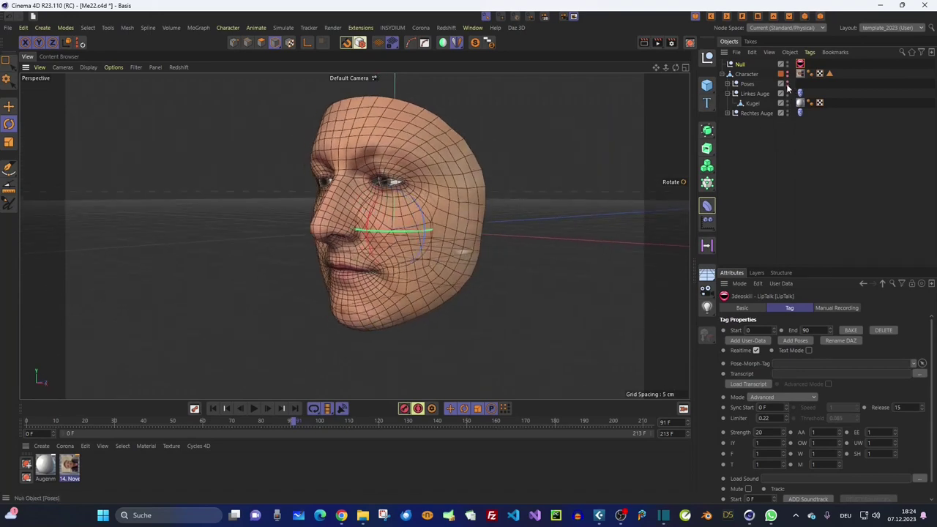
click(745, 74)
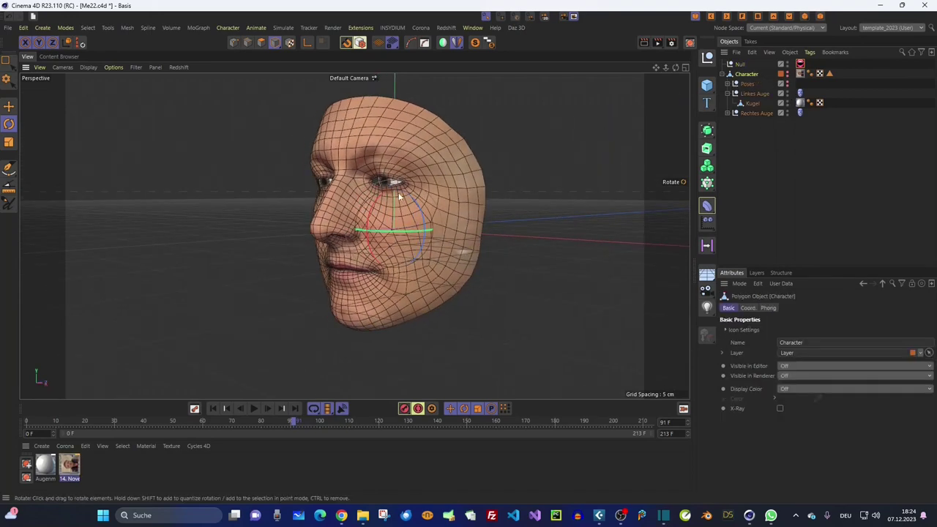
alt+drag(410, 191, 695, 115)
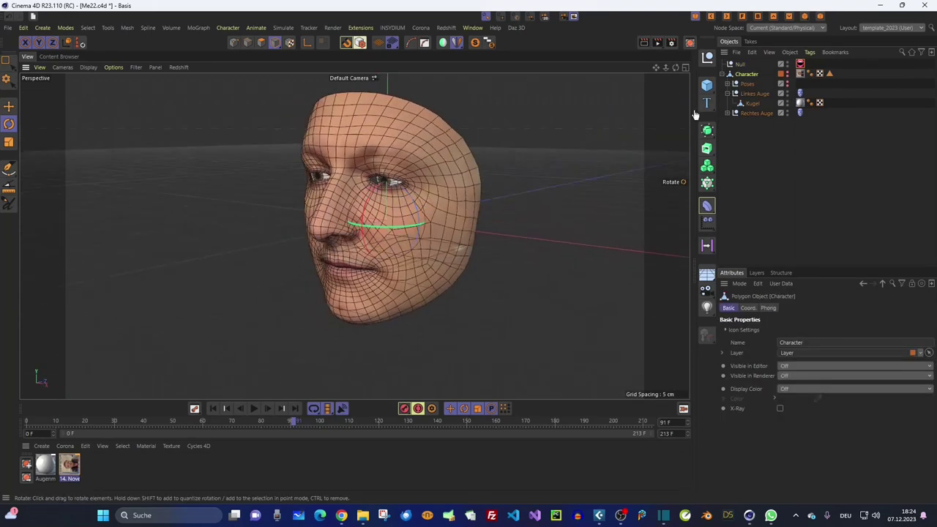
right_click(744, 73)
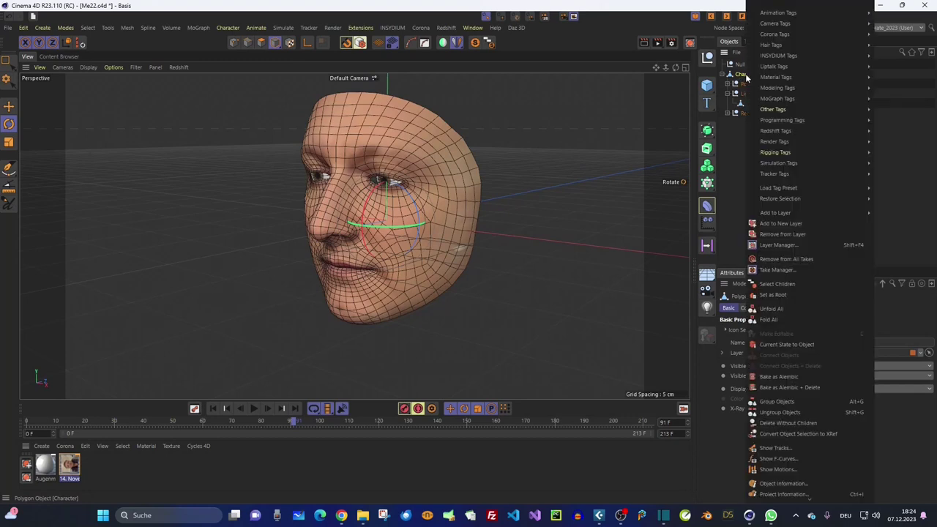
mouse_move(782, 100)
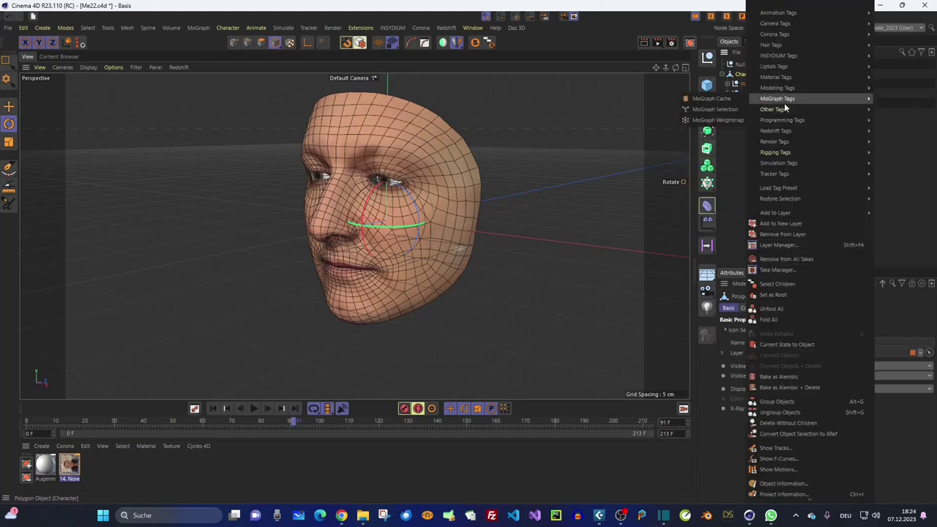
mouse_move(784, 131)
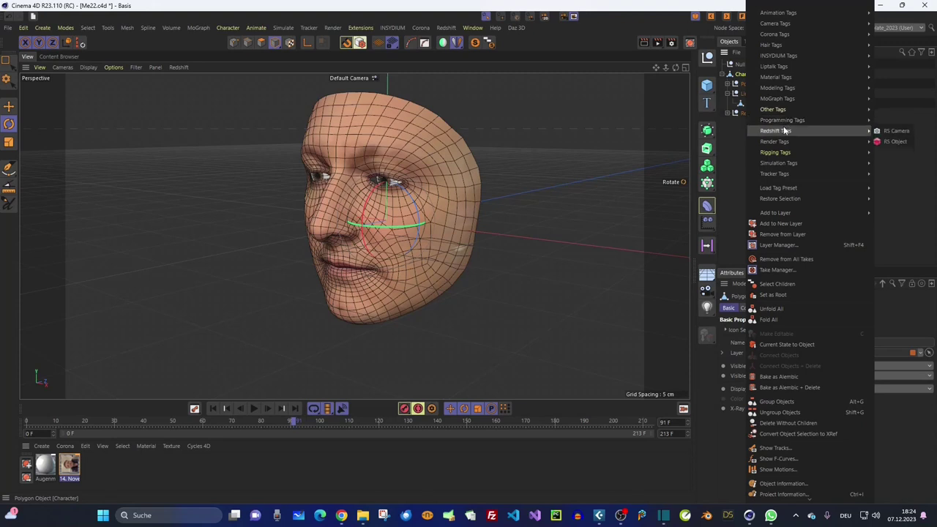
mouse_move(807, 151)
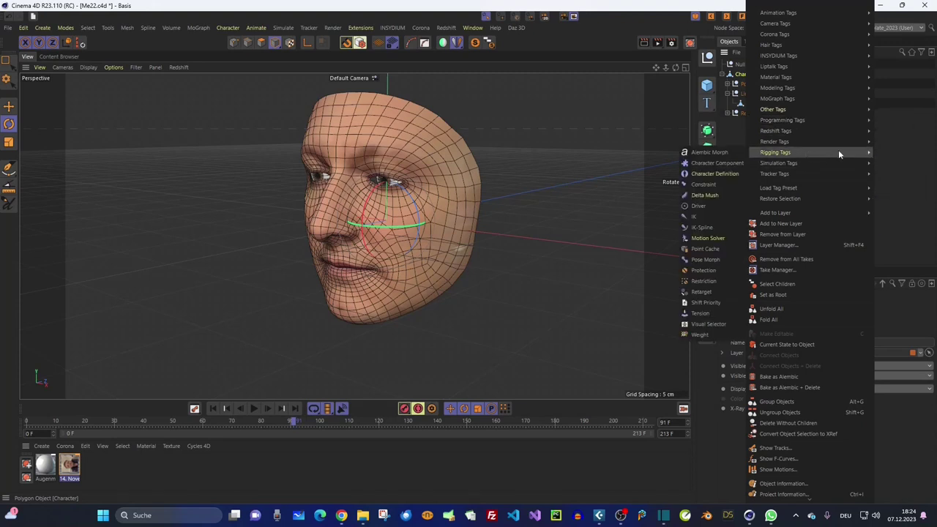
click(704, 260)
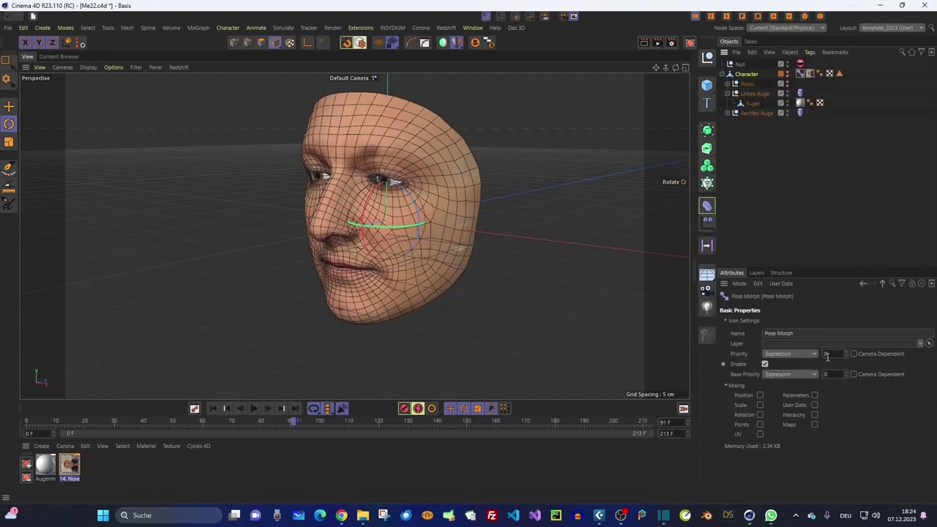
Step: Enable Points mixing, delete Pose.0, set Animate mode, and link the Pose Morph tag into LipTalk
click(760, 425)
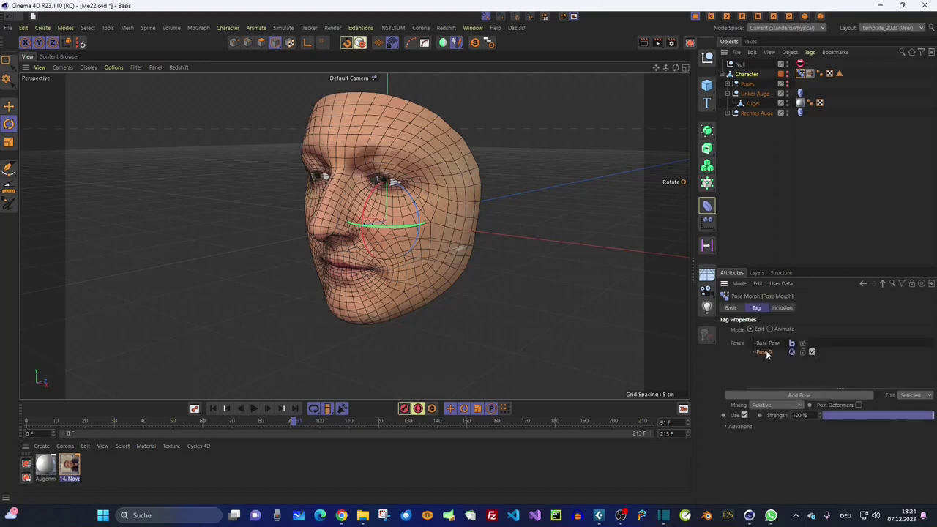
key(Delete)
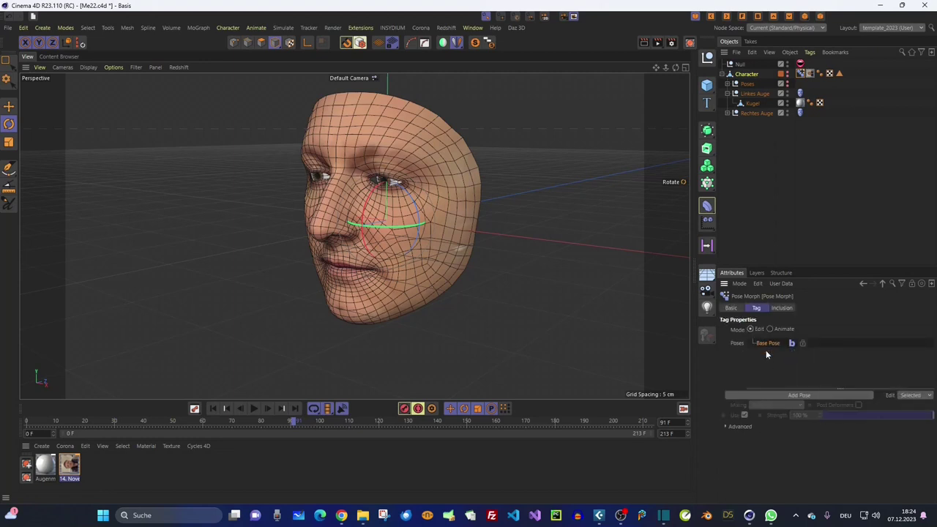
click(775, 329)
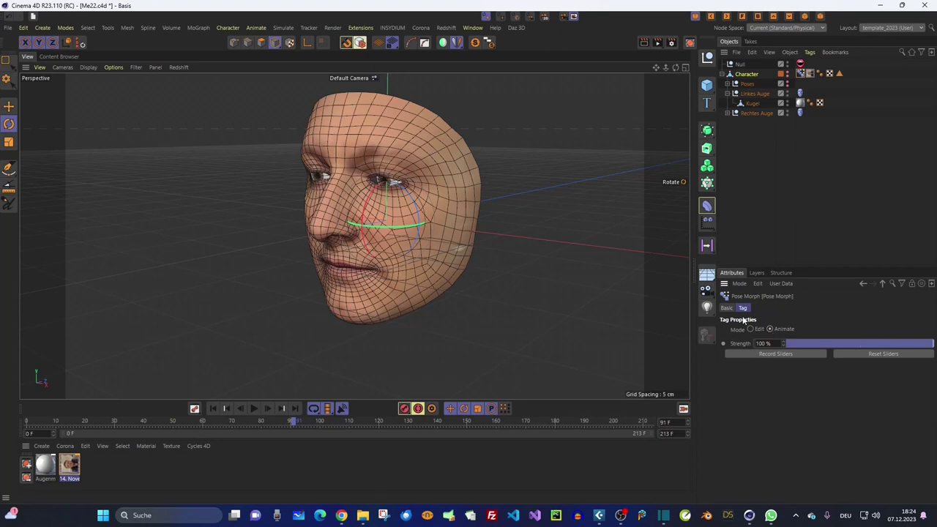
click(750, 330)
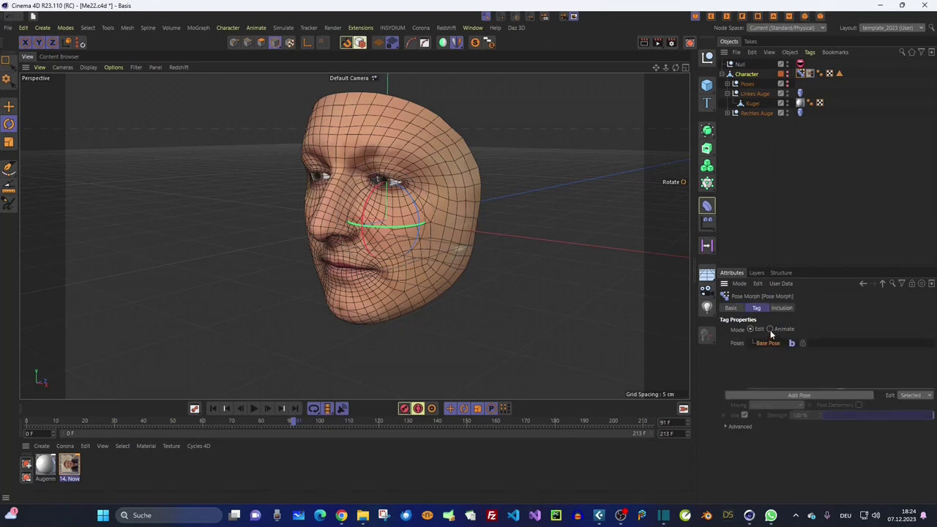
click(770, 329)
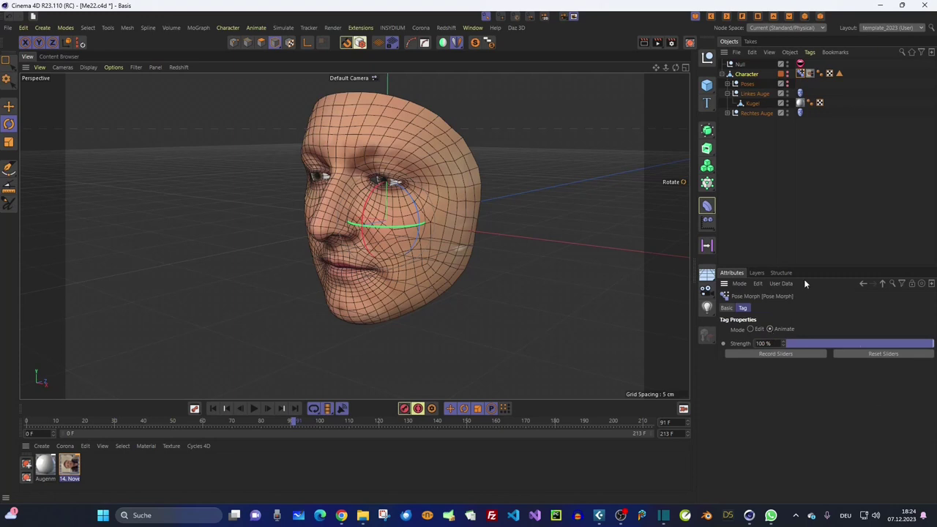
click(800, 64)
drag(784, 350, 788, 361)
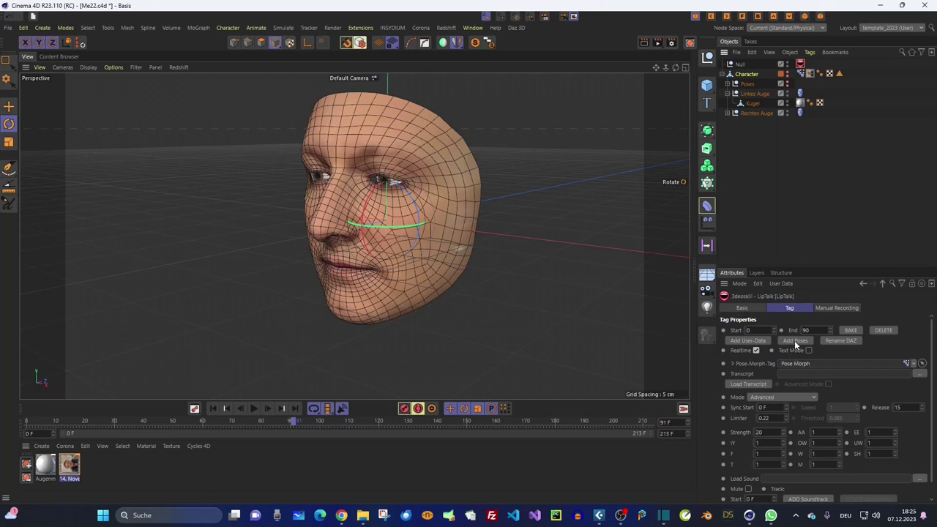
Step: Generate the ten viseme poses AA through M with Add Poses and check their sliders
click(794, 341)
click(810, 73)
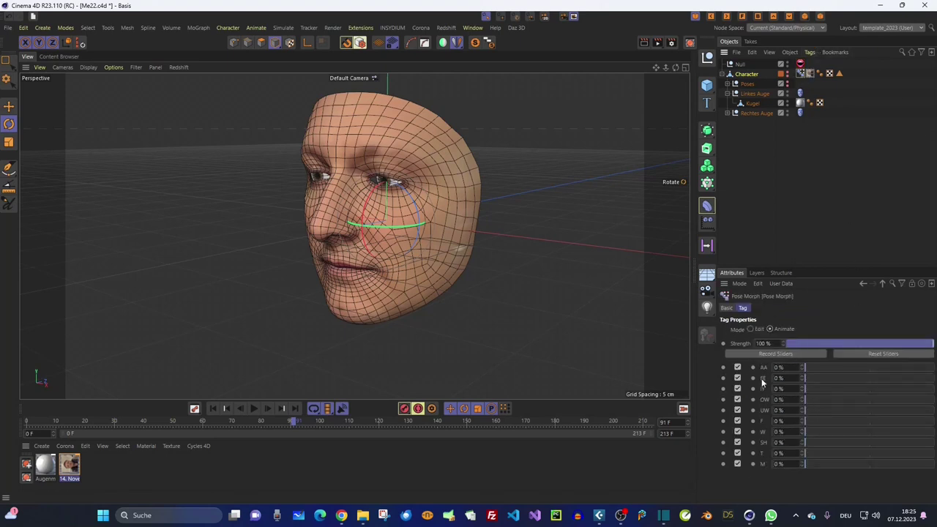
click(799, 73)
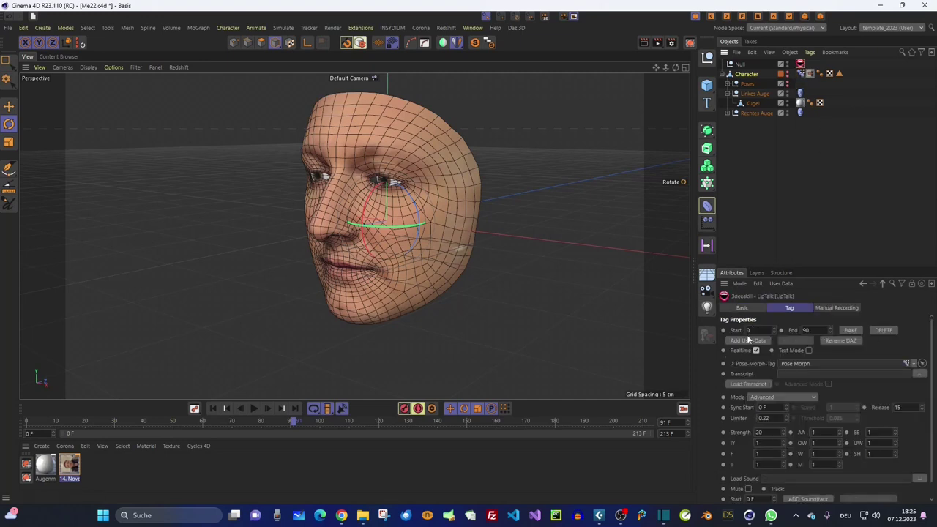
click(742, 64)
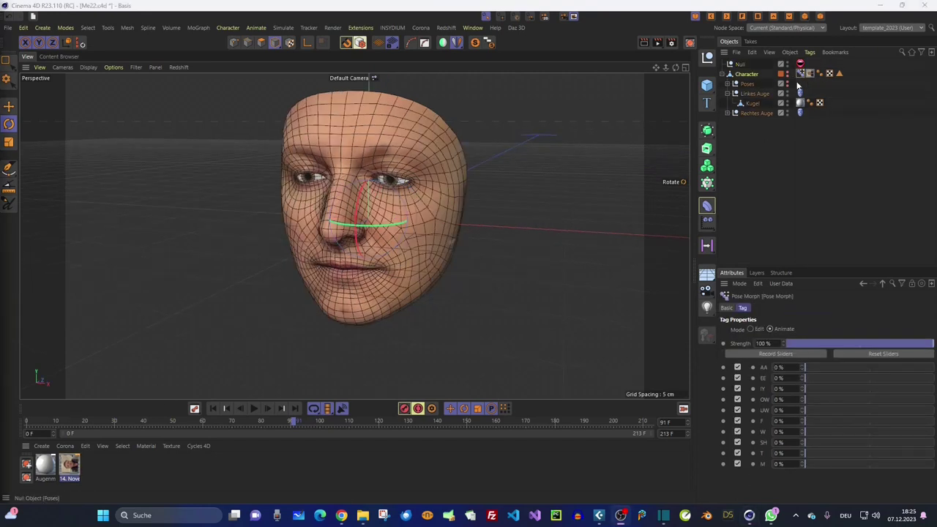
alt+drag(492, 200, 396, 198)
alt+drag(405, 212, 465, 193)
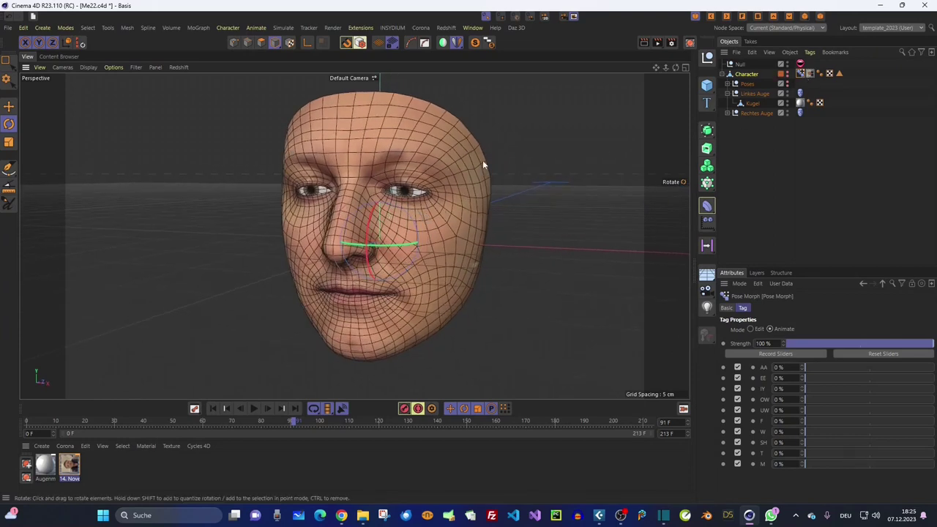
alt+drag(431, 245, 389, 272)
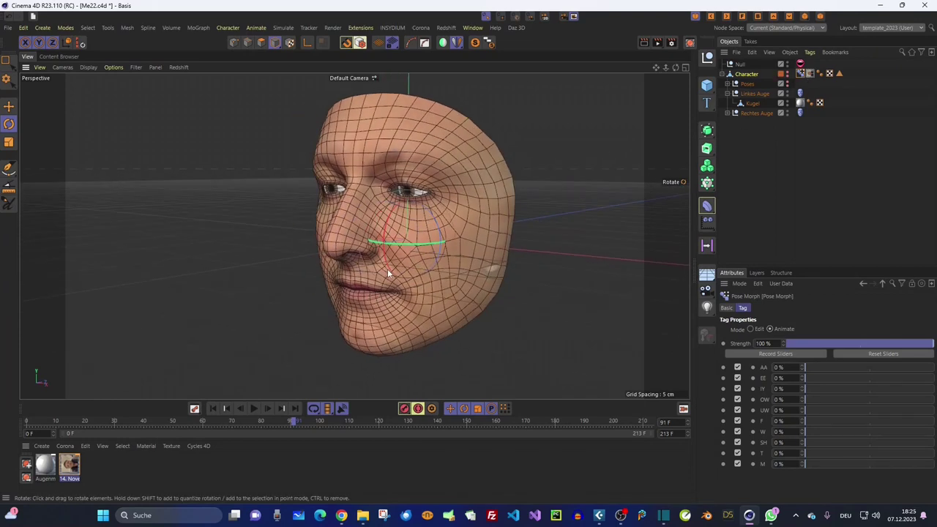
alt+drag(407, 235, 399, 237)
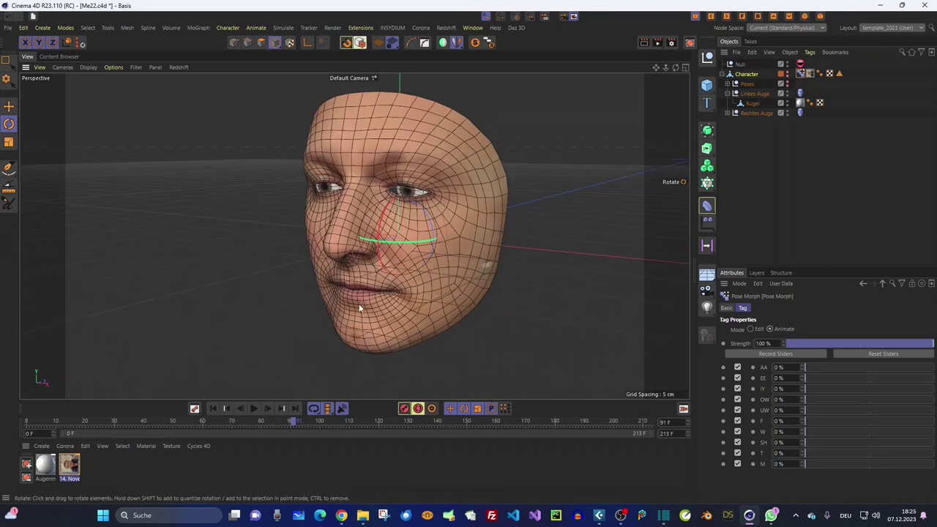
alt+drag(359, 308, 401, 260)
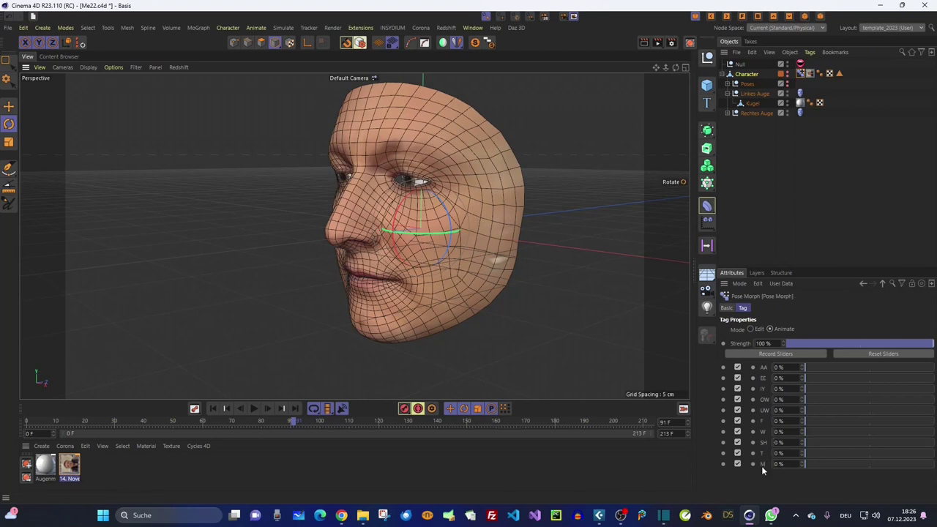
mouse_move(416, 243)
alt+mouse_down()
mouse_move(456, 239)
mouse_move(432, 246)
alt+mouse_up()
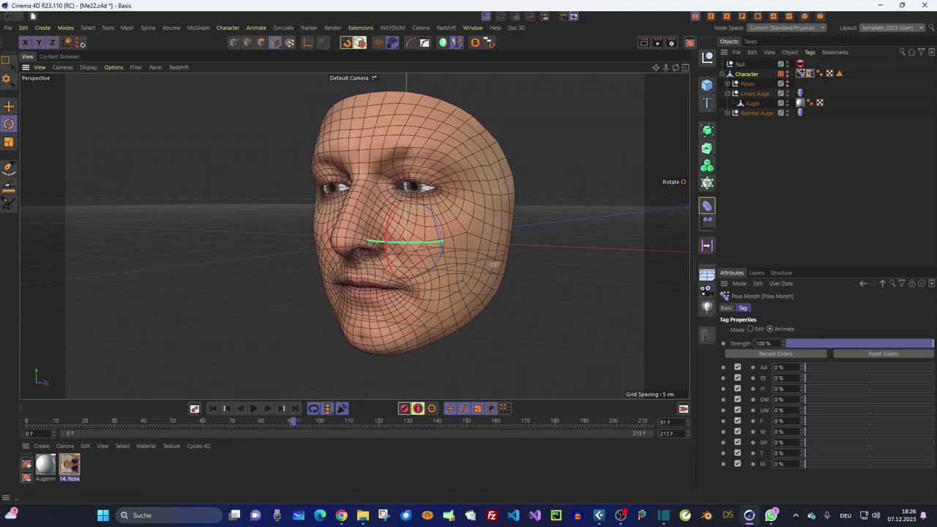
key(alt+Tab)
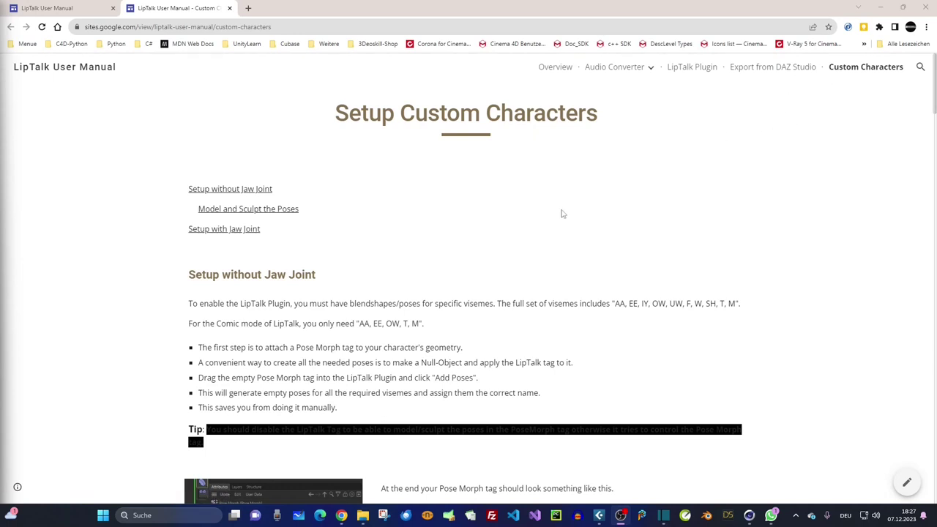
Step: Reload the LipTalk Custom Characters page and scroll through the first viseme pose examples
click(853, 71)
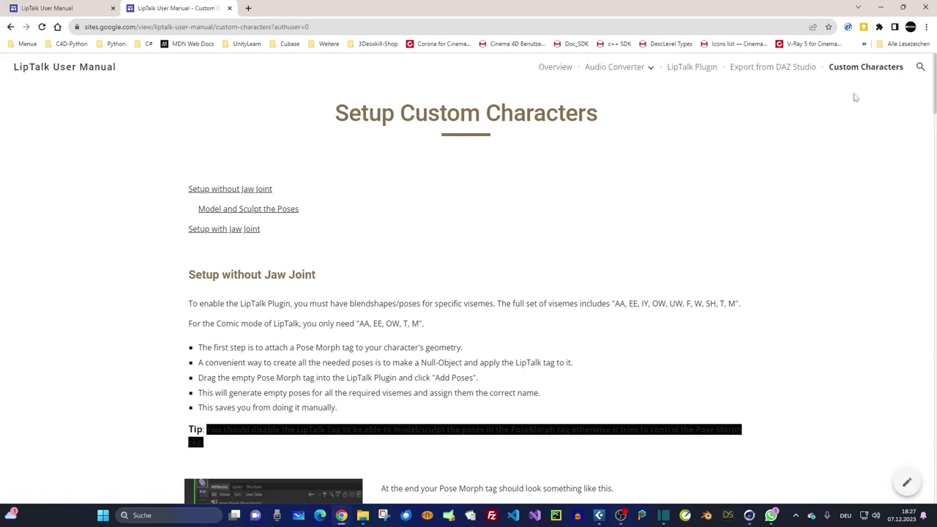
scroll(343, 307, down, 1)
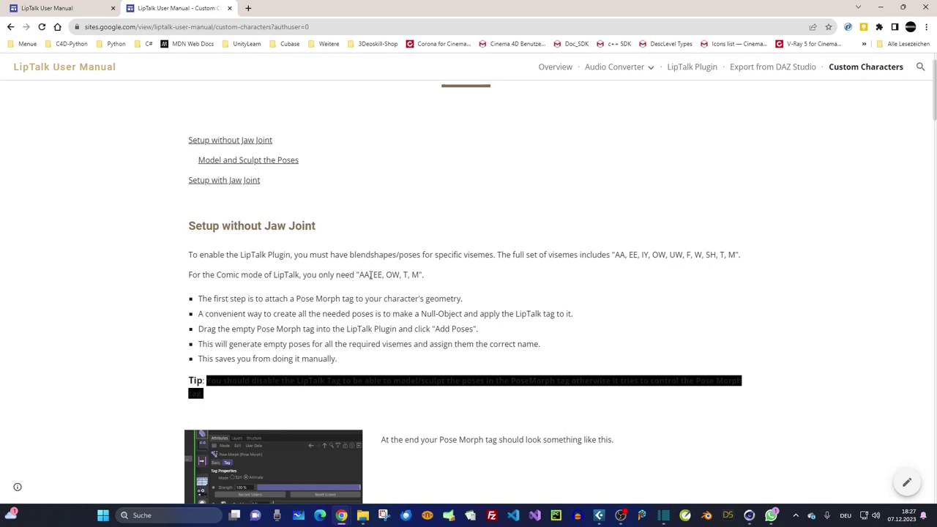
scroll(370, 275, down, 9)
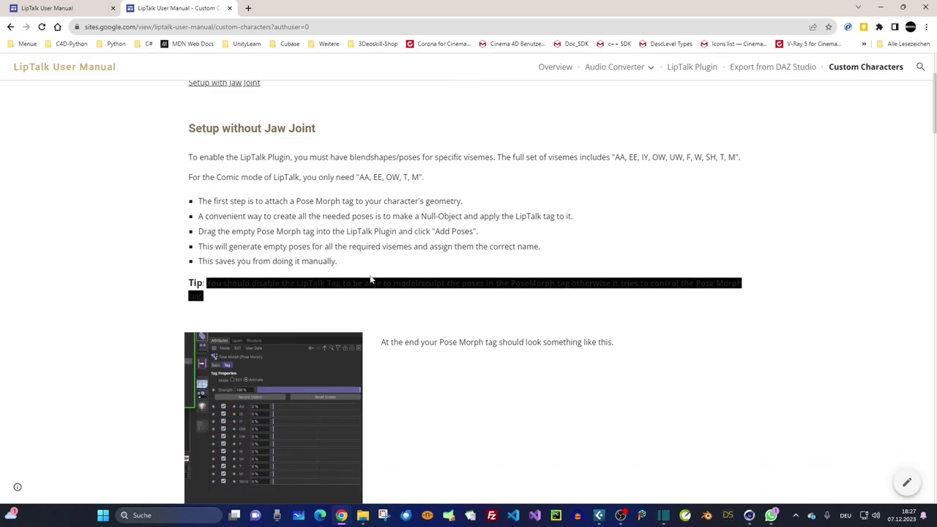
scroll(370, 279, up, 10)
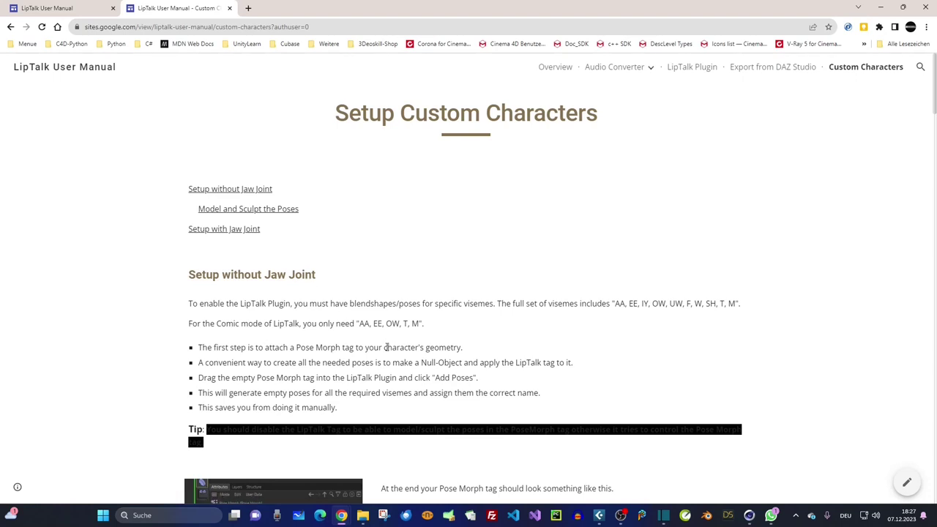
scroll(385, 346, down, 1)
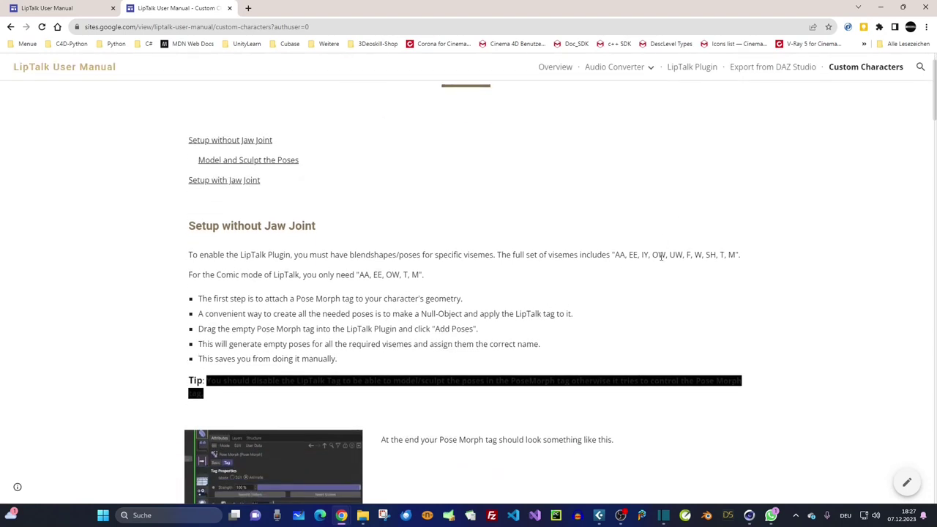
scroll(471, 297, down, 2)
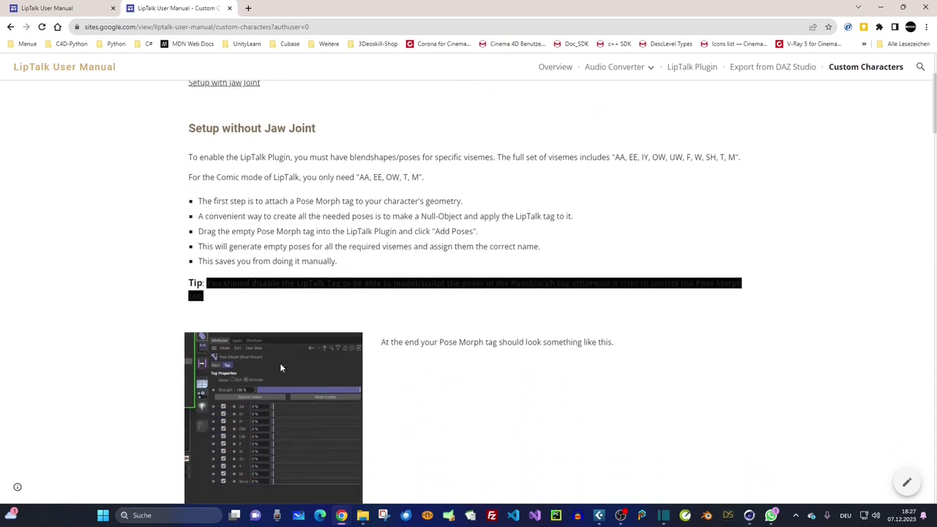
scroll(349, 307, down, 5)
scroll(407, 290, down, 1)
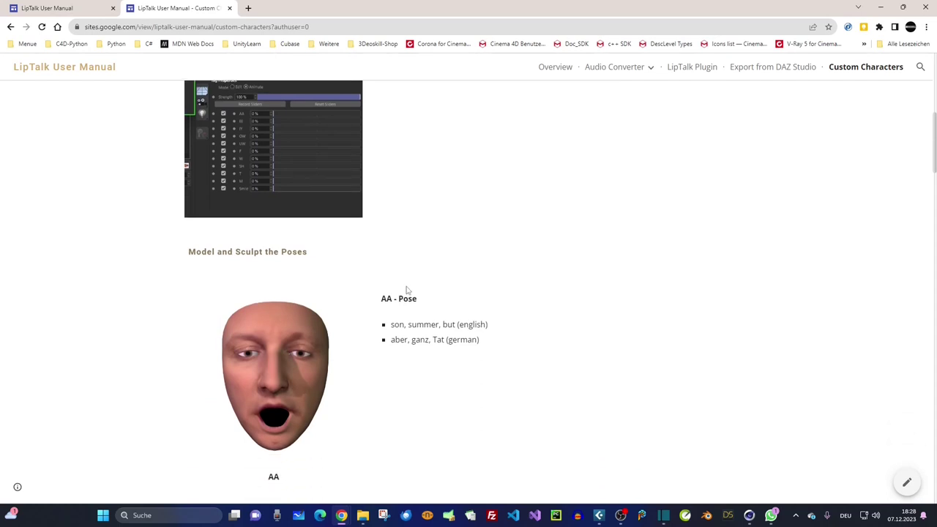
scroll(452, 303, down, 2)
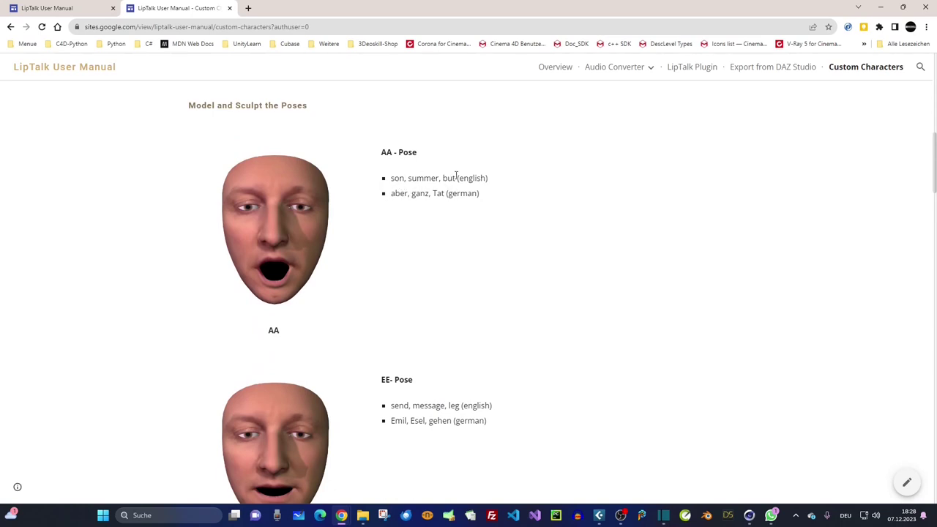
scroll(347, 278, down, 3)
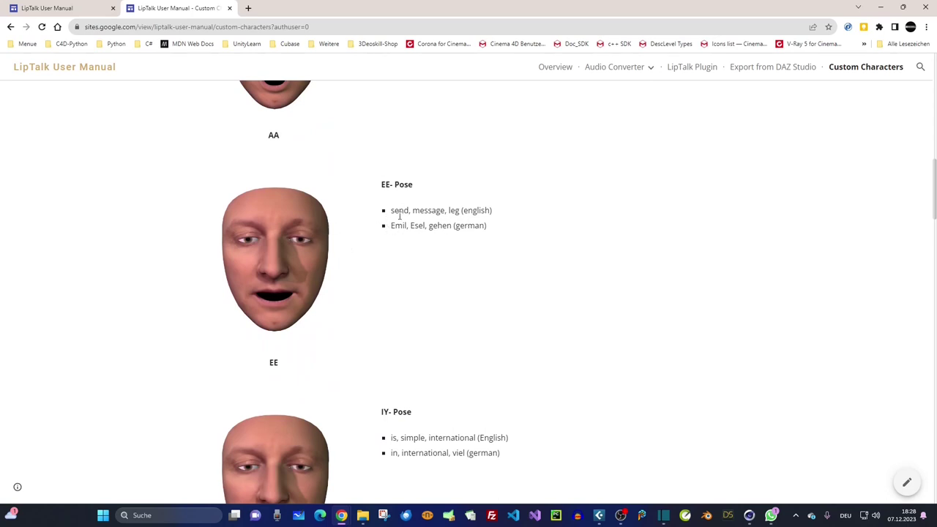
scroll(398, 215, down, 3)
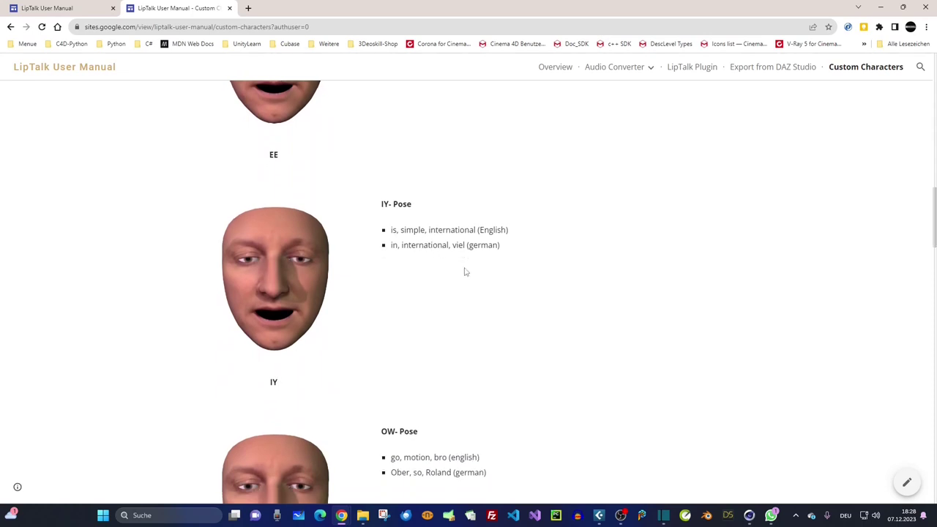
Step: Scroll through the remaining viseme pose examples, then minimize the browser
scroll(464, 271, down, 4)
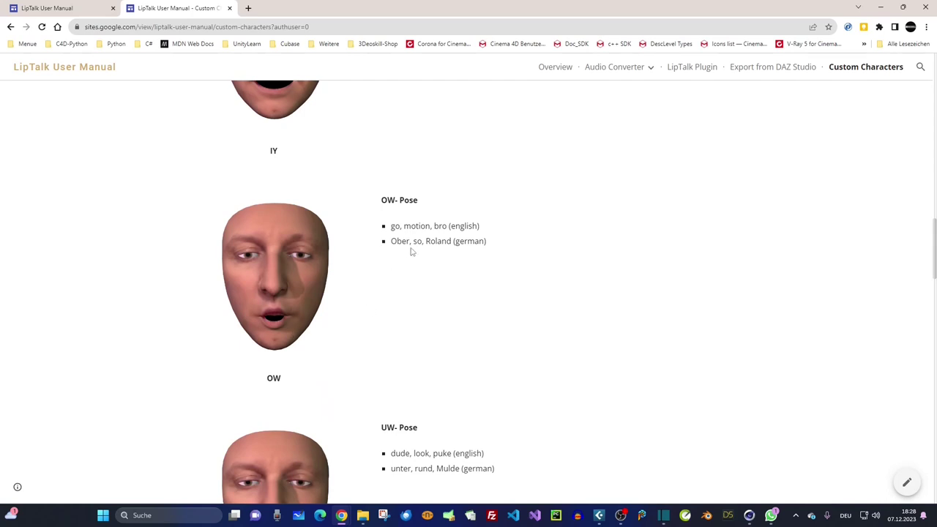
scroll(431, 256, down, 2)
scroll(430, 260, down, 2)
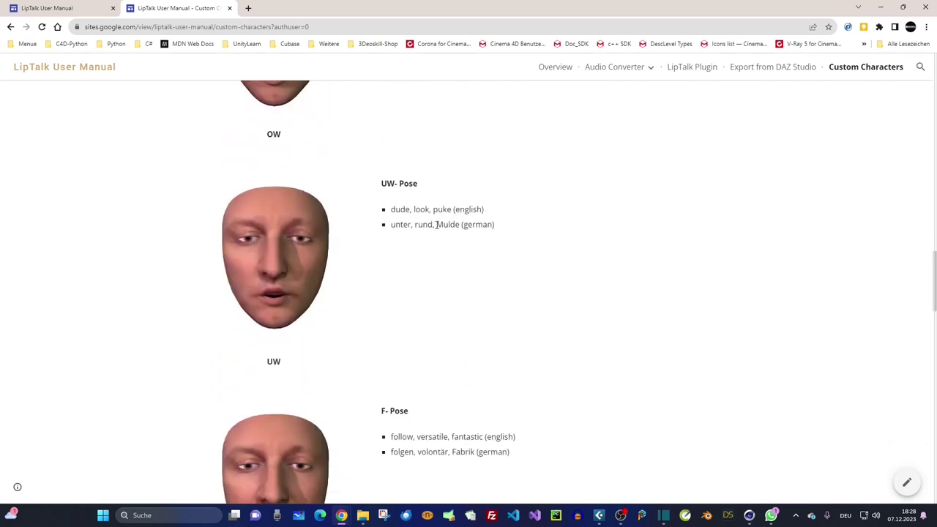
scroll(431, 270, down, 3)
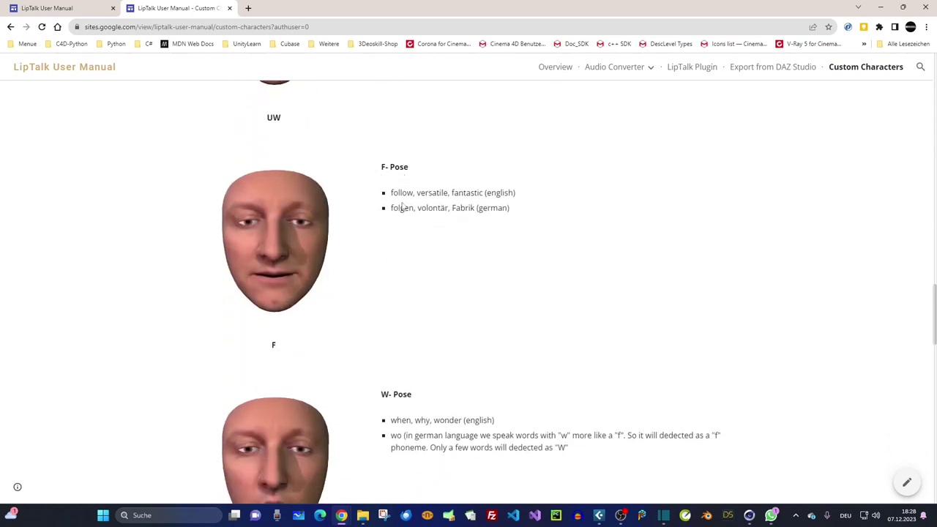
scroll(432, 210, down, 2)
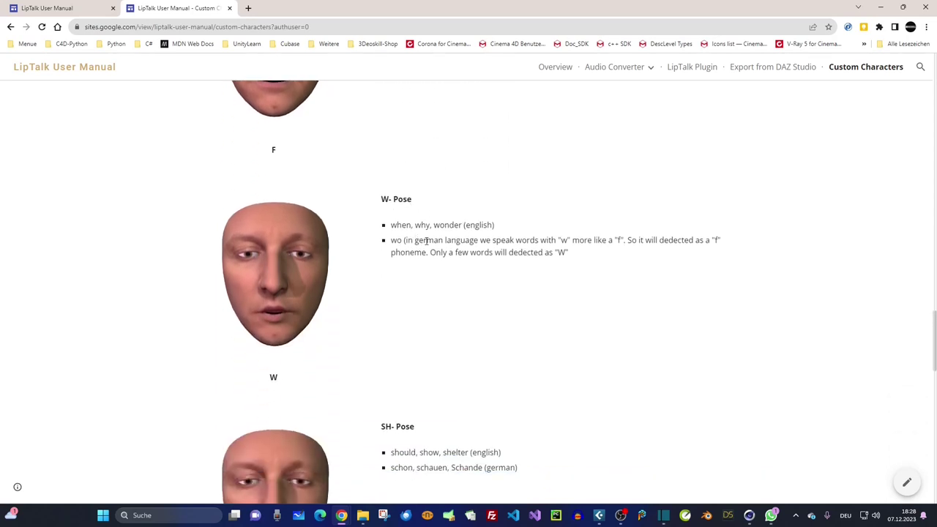
scroll(439, 263, down, 2)
scroll(391, 275, down, 1)
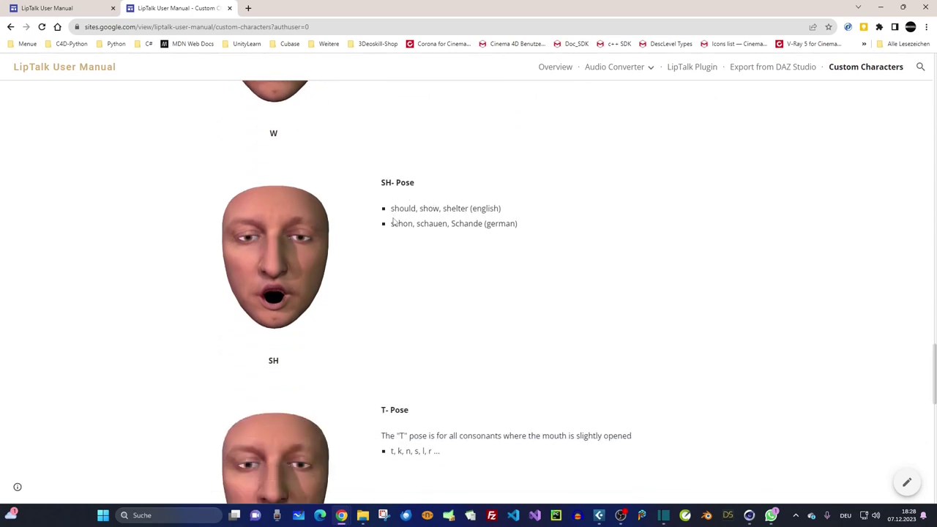
scroll(442, 235, down, 3)
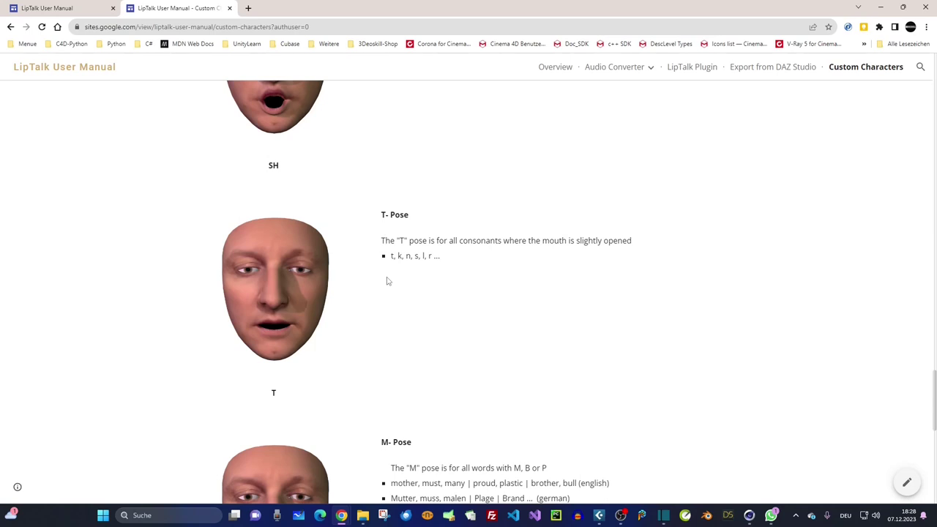
scroll(388, 281, down, 3)
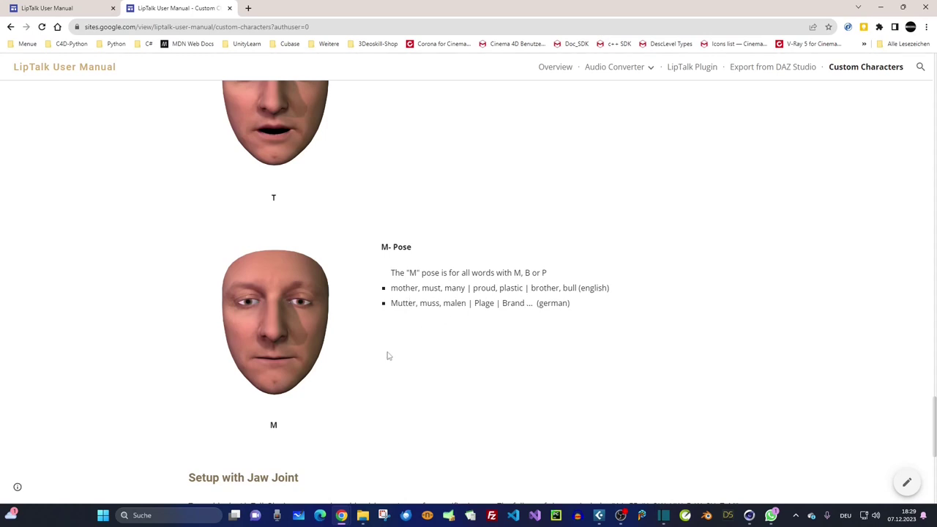
scroll(390, 355, down, 2)
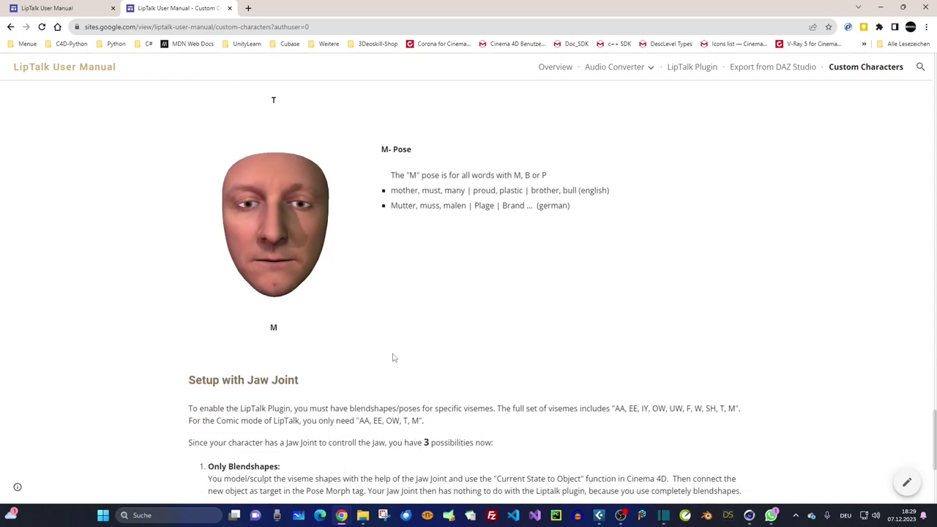
scroll(392, 358, up, 10)
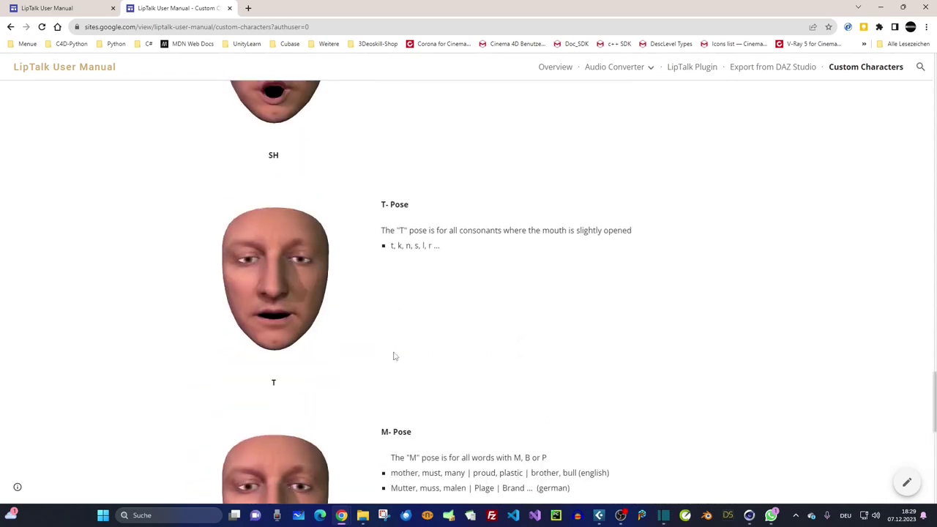
scroll(373, 271, up, 12)
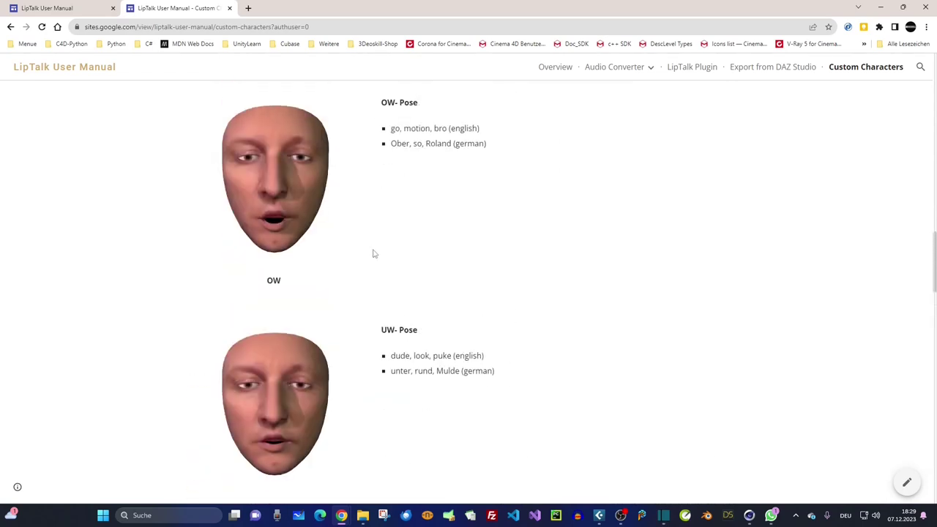
click(882, 7)
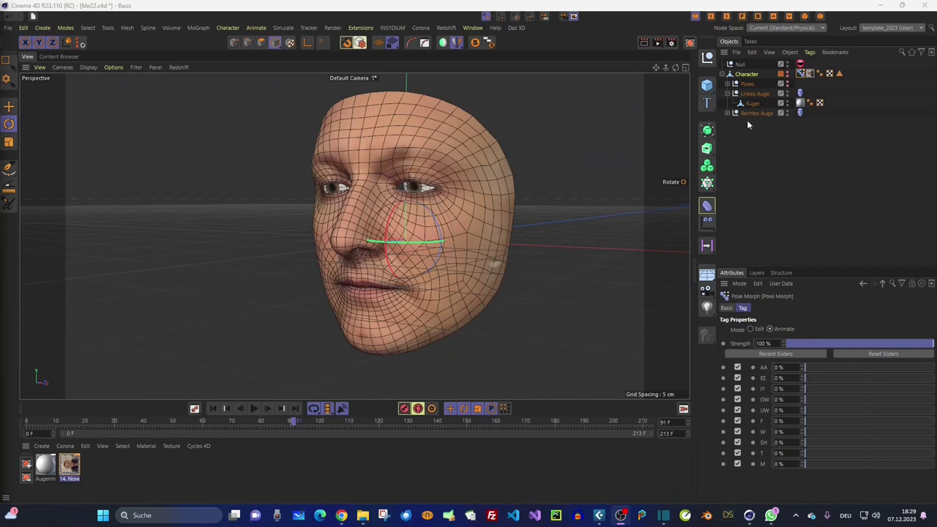
Step: Set the Pose Morph tag to Edit mode, select the EE pose, and inspect the face's profile
alt+drag(435, 300, 468, 242)
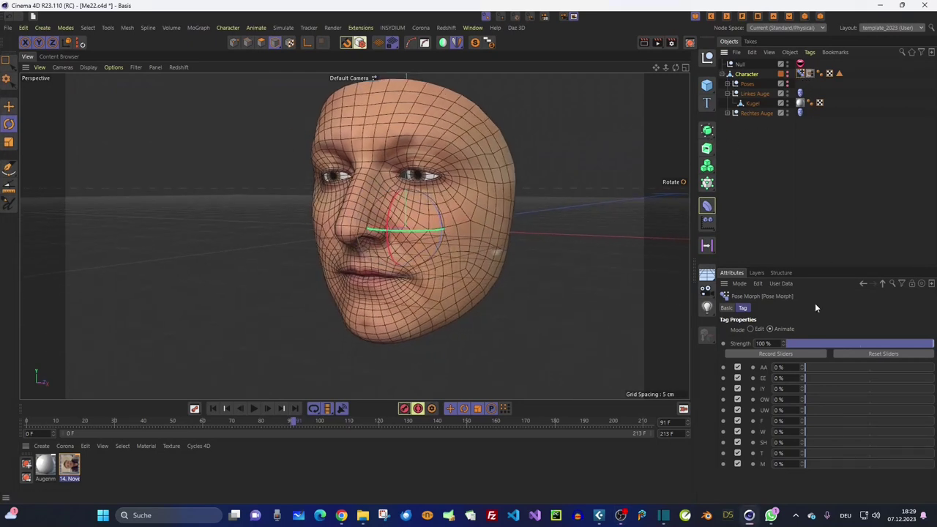
click(750, 329)
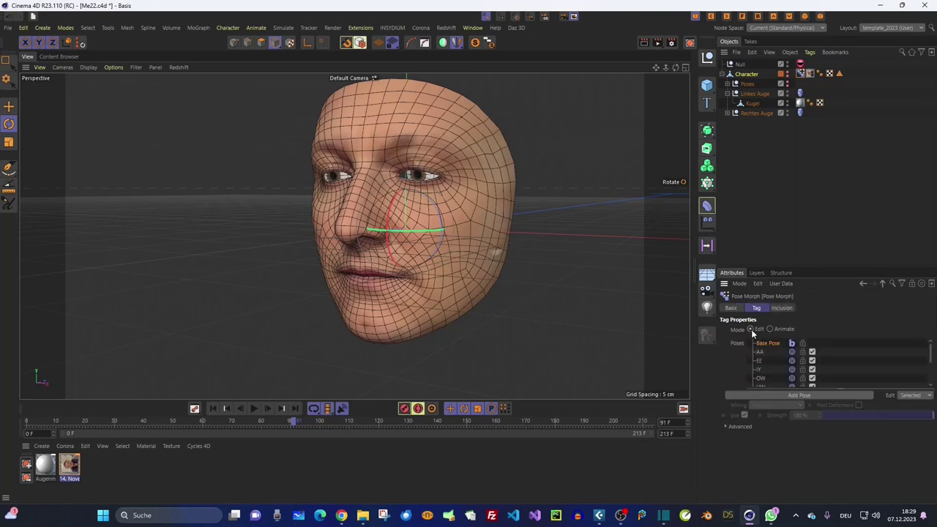
click(765, 357)
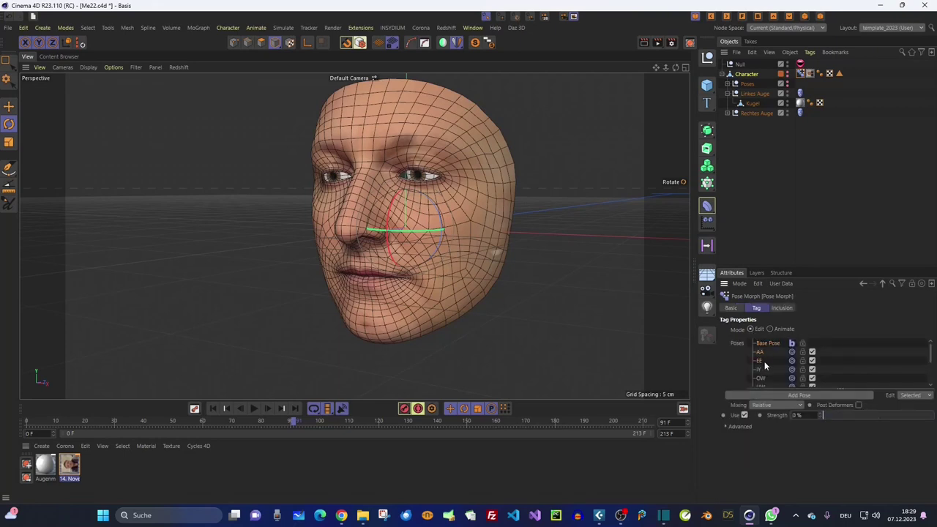
click(760, 360)
alt+drag(512, 285, 397, 262)
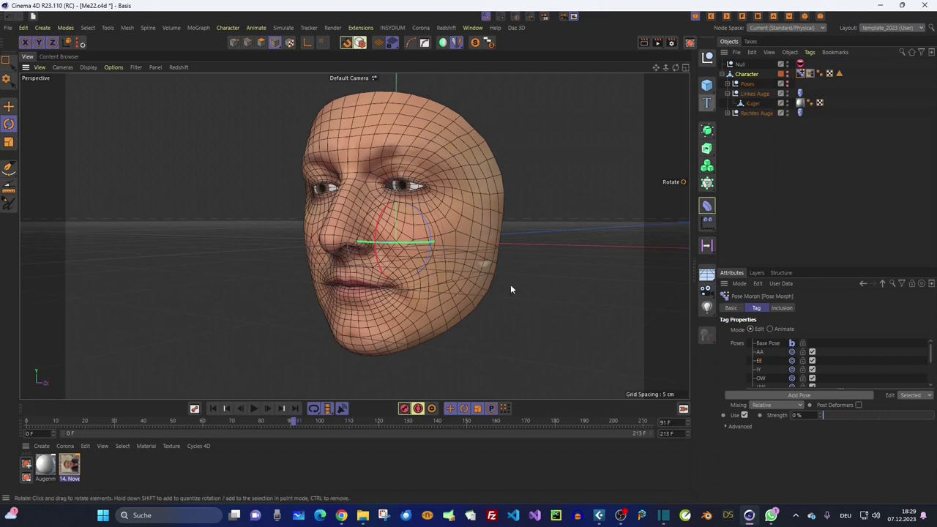
alt+drag(511, 289, 447, 281)
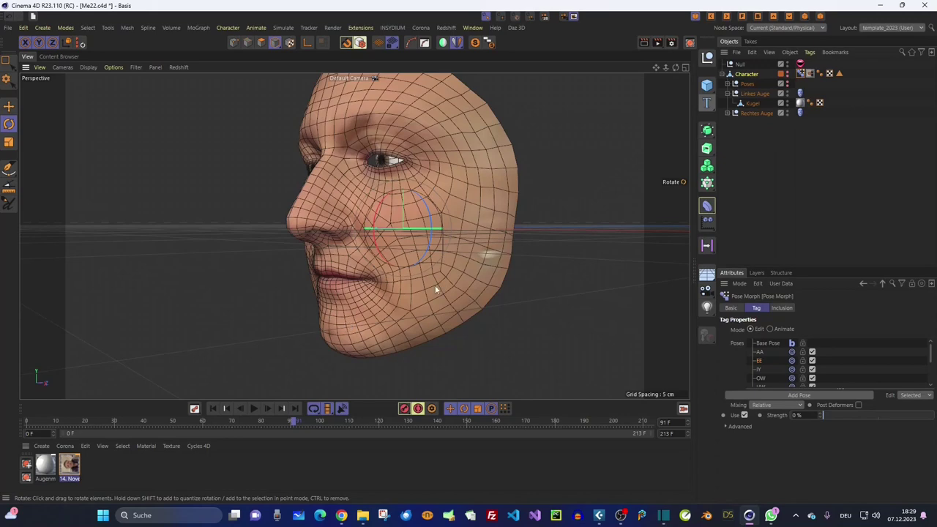
alt+drag(406, 293, 354, 294)
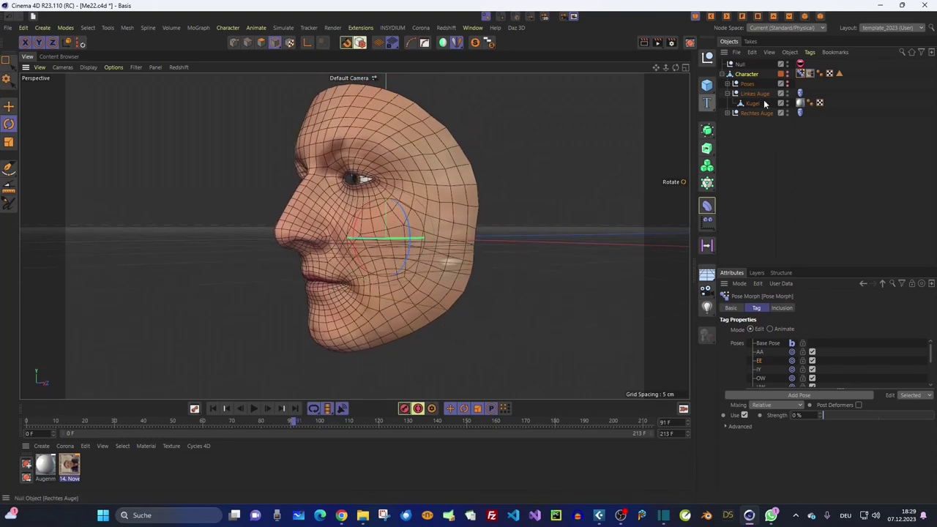
Step: Orbit the face to a three-quarter view and dismiss the incoming message notification
right_click(749, 74)
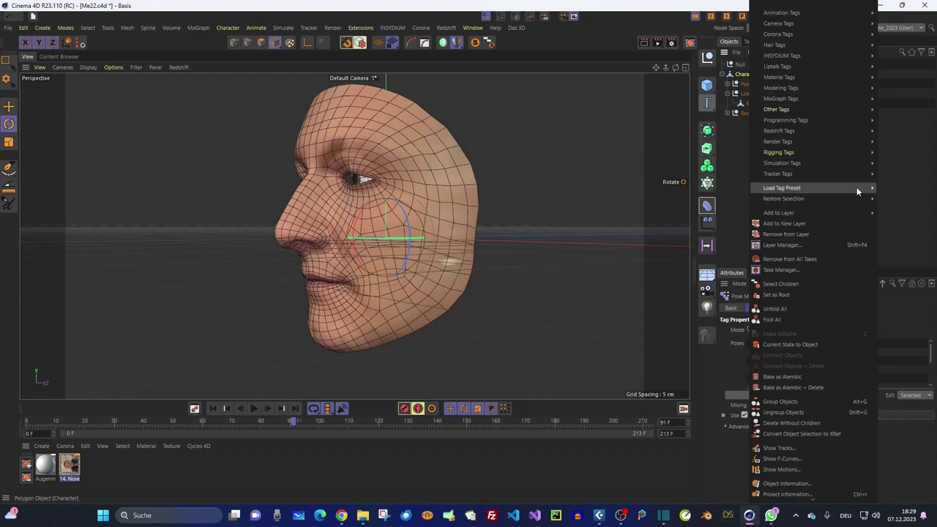
click(737, 199)
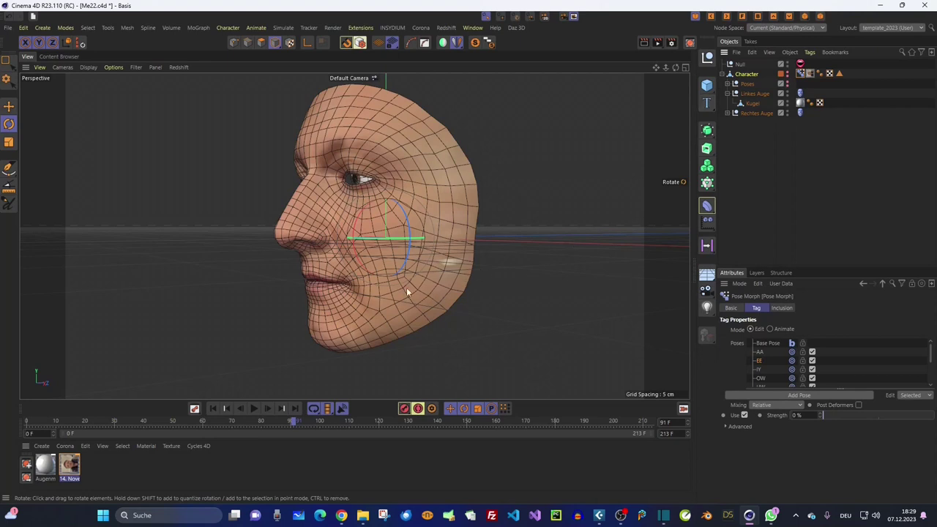
alt+drag(332, 291, 370, 295)
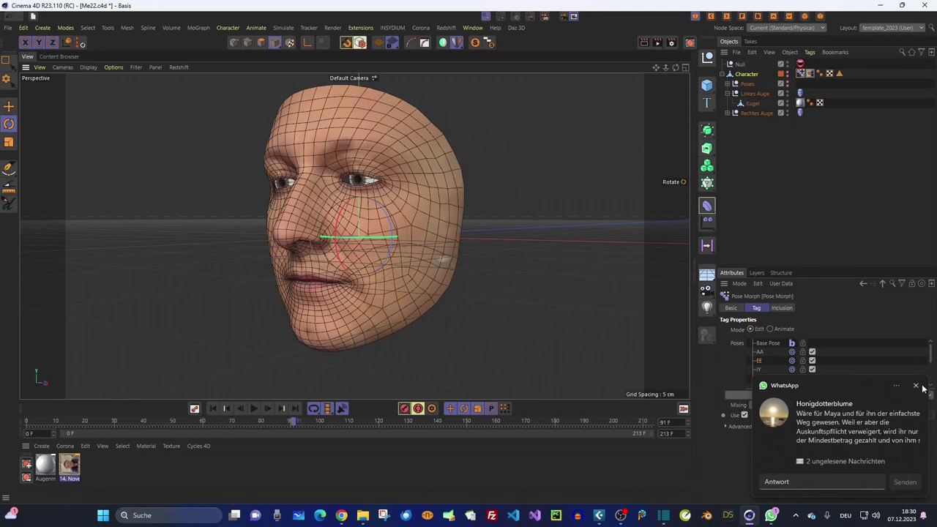
click(916, 386)
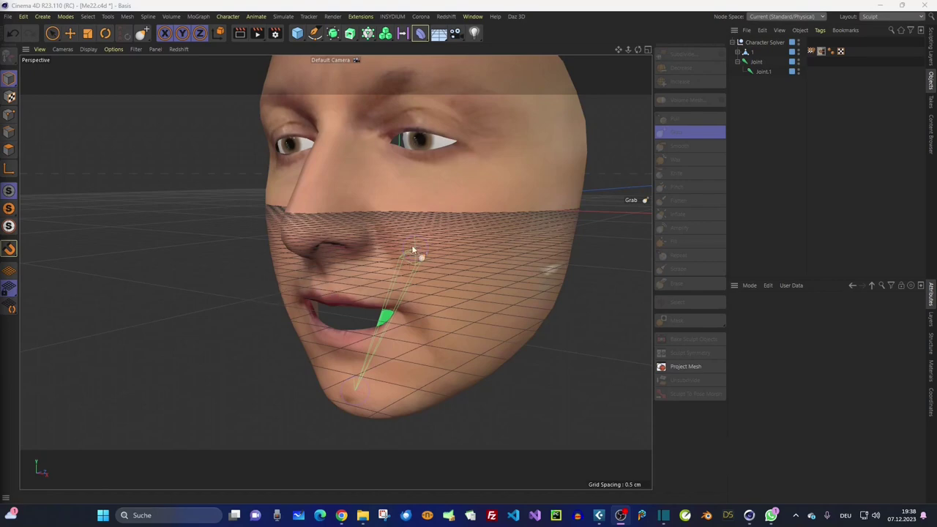
alt+drag(403, 292, 413, 261)
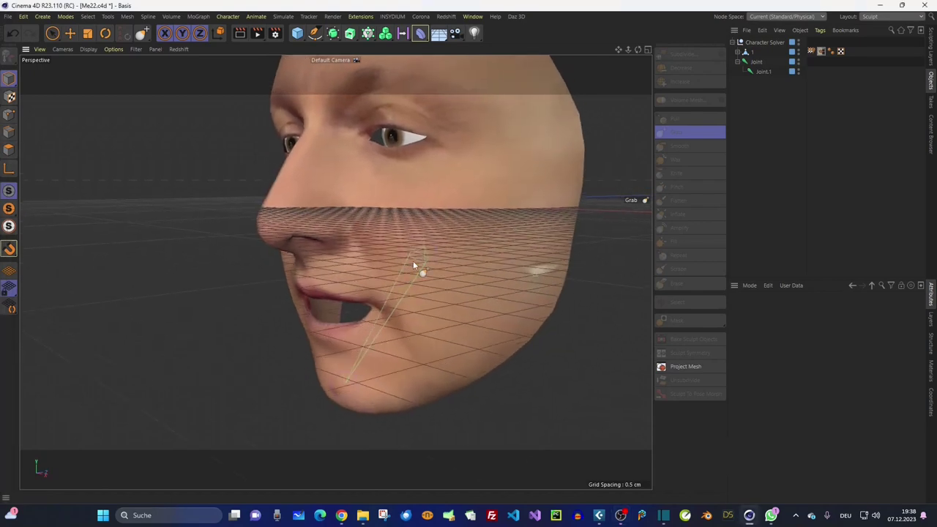
alt+drag(384, 312, 444, 287)
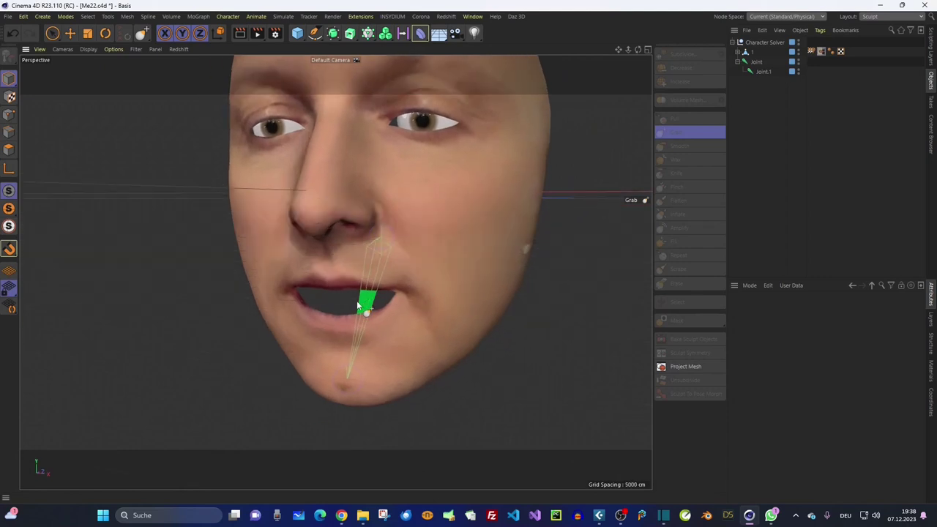
alt+drag(357, 304, 411, 262)
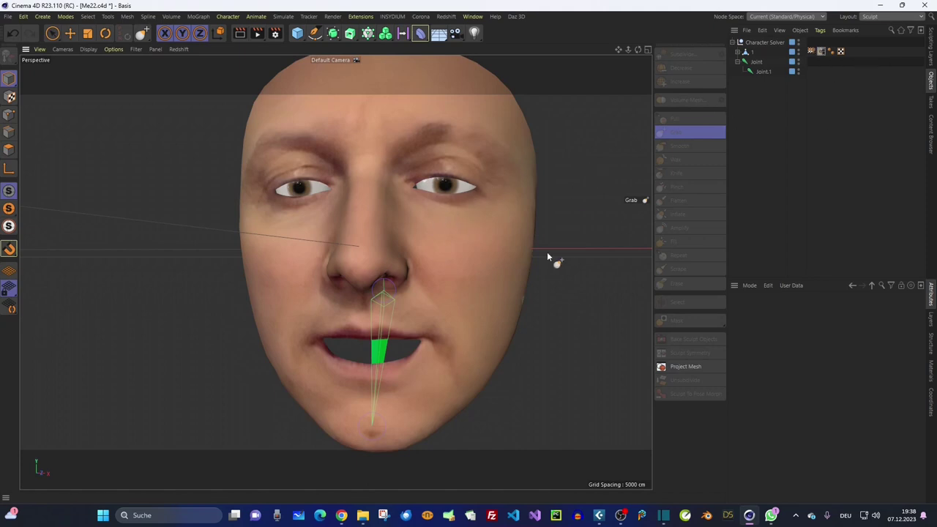
click(762, 45)
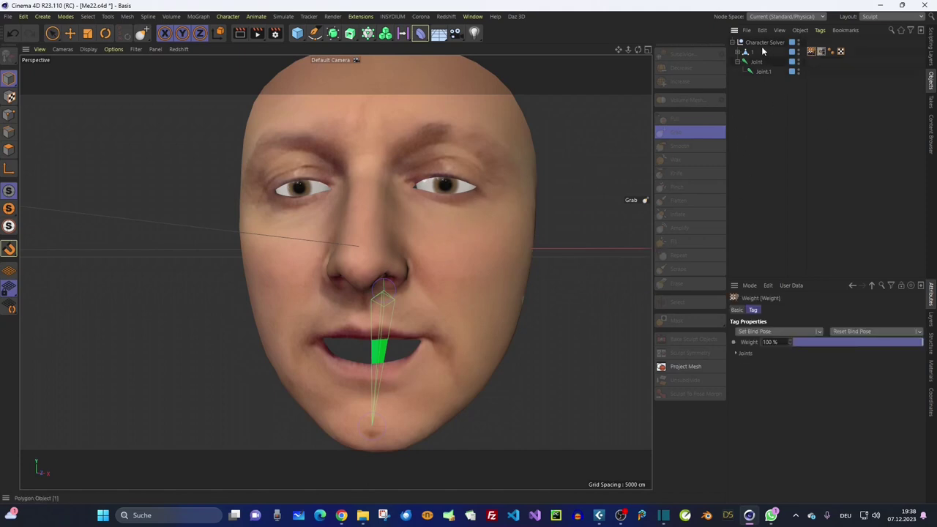
key(ctrl+v)
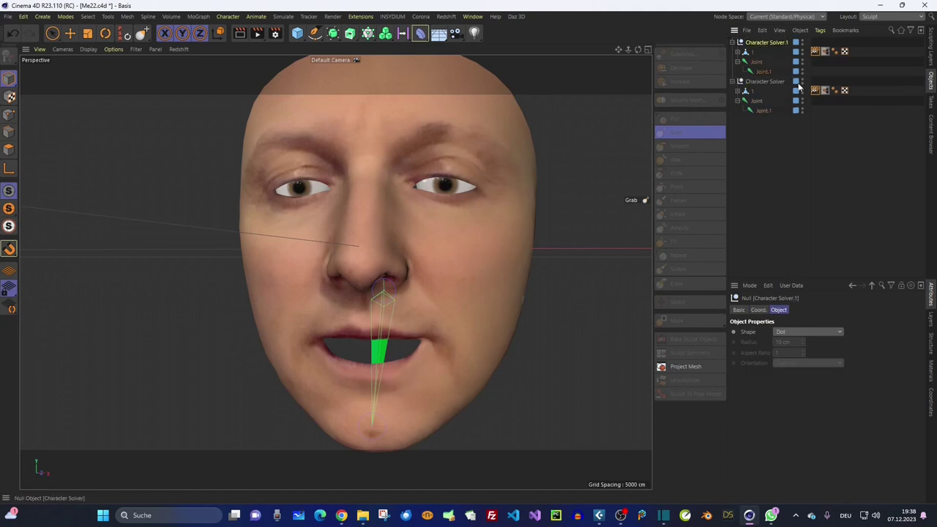
click(752, 52)
click(755, 61)
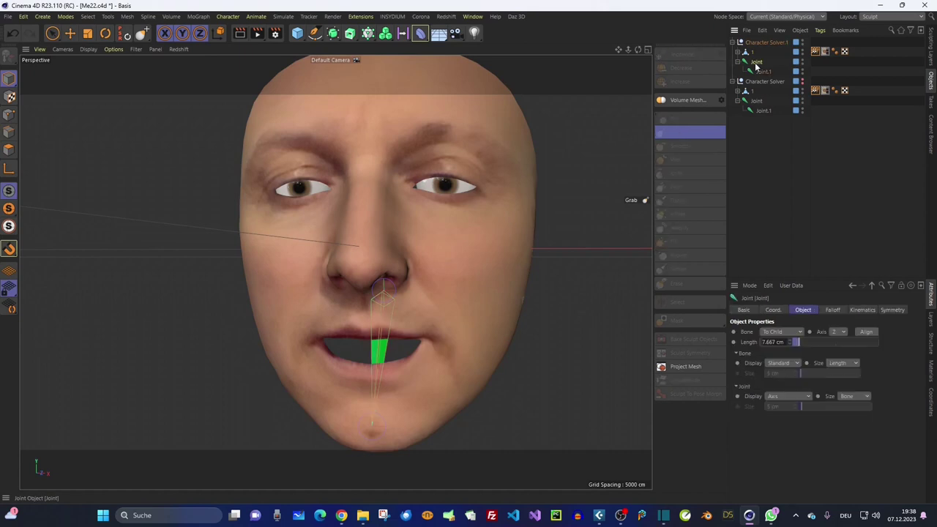
alt+drag(456, 259, 467, 241)
key(r)
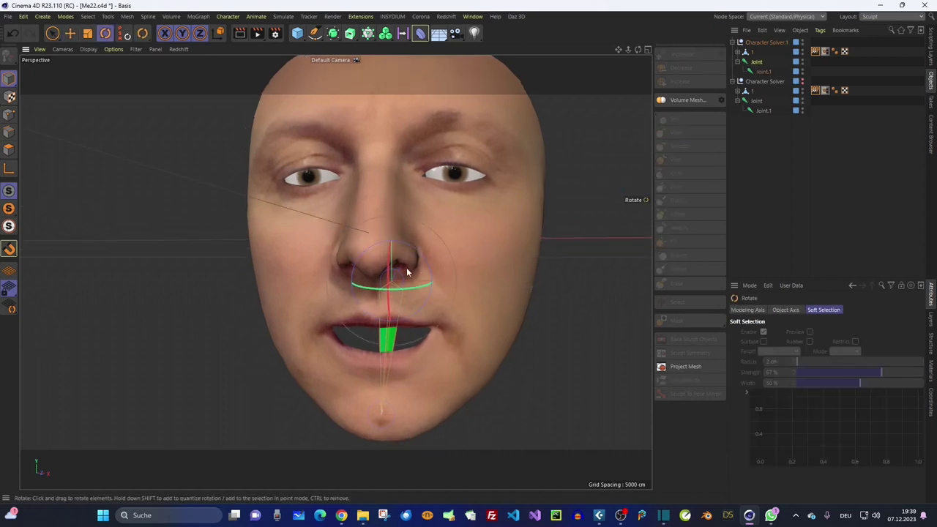
drag(408, 272, 288, 284)
key(e)
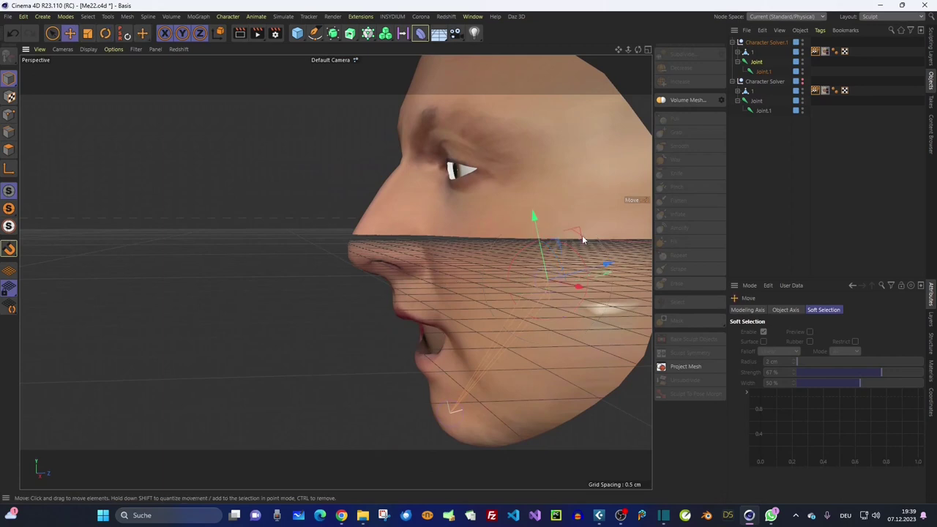
key(ctrl+shift+z)
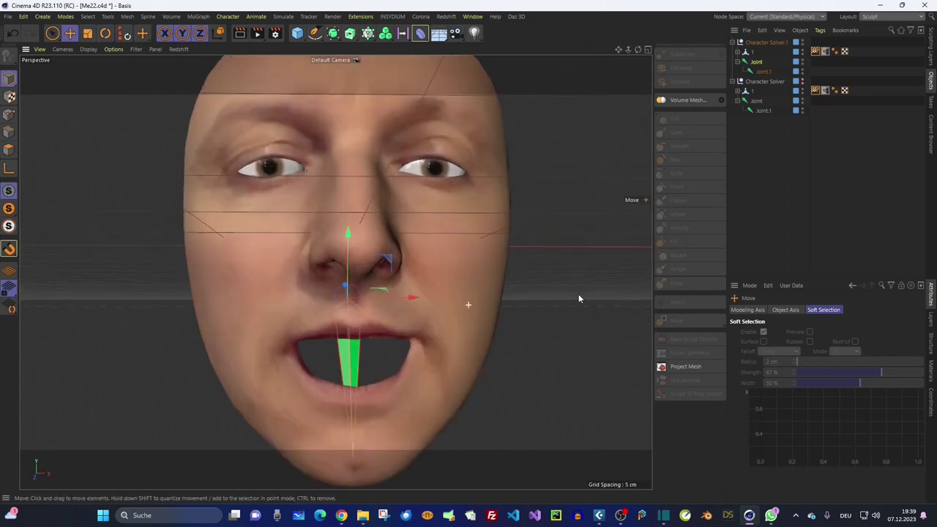
scroll(464, 286, down, 3)
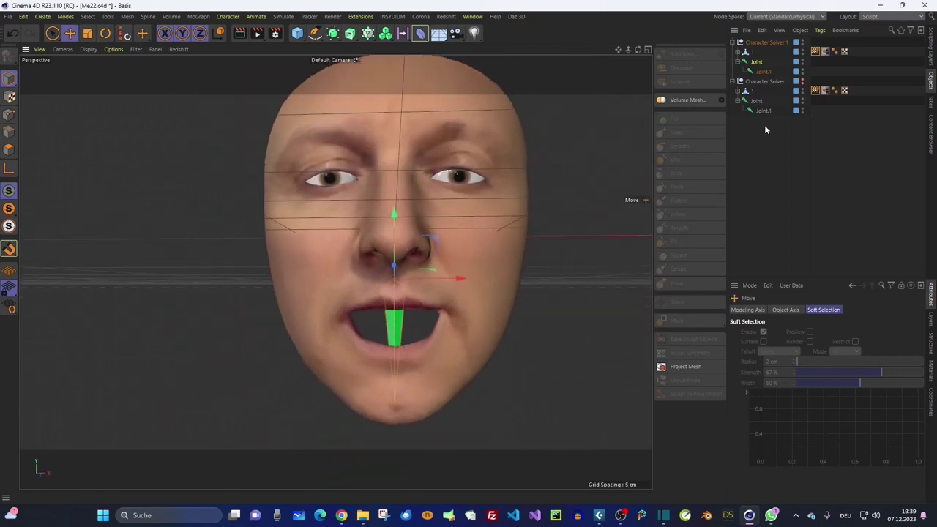
Step: On object 1, use the Grab brush at size 78 to pull the lips into a small round O
click(751, 53)
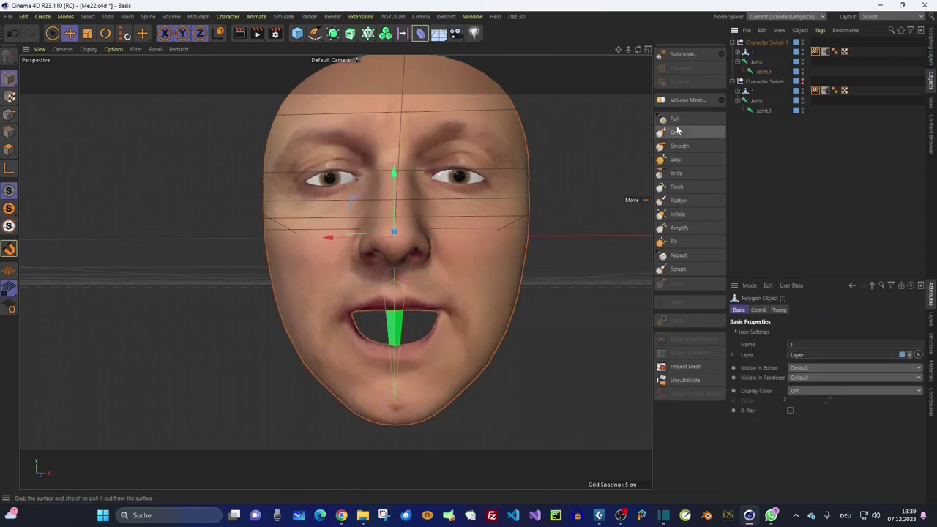
click(693, 134)
scroll(468, 309, up, 5)
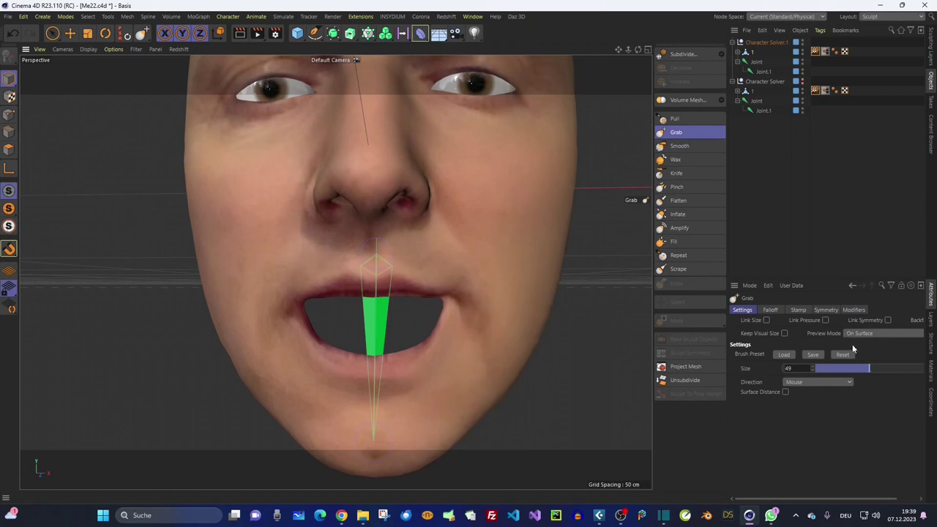
drag(869, 368, 902, 368)
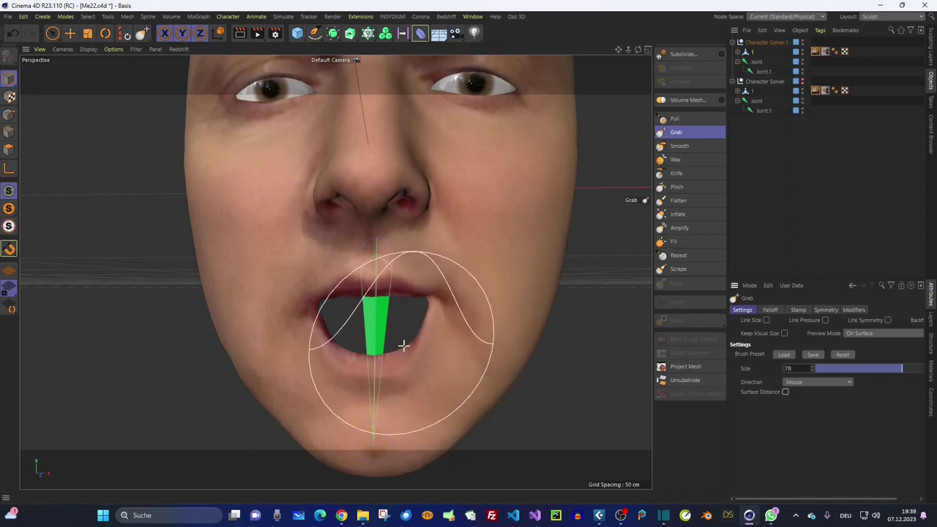
mouse_move(403, 348)
mouse_down()
mouse_move(395, 330)
mouse_move(389, 341)
mouse_move(400, 348)
mouse_move(396, 329)
mouse_move(395, 337)
mouse_up()
mouse_move(340, 353)
mouse_down()
mouse_move(313, 303)
mouse_move(334, 335)
mouse_move(438, 307)
mouse_move(334, 288)
mouse_move(330, 297)
mouse_move(381, 311)
mouse_move(454, 318)
mouse_move(505, 318)
mouse_move(542, 293)
mouse_up()
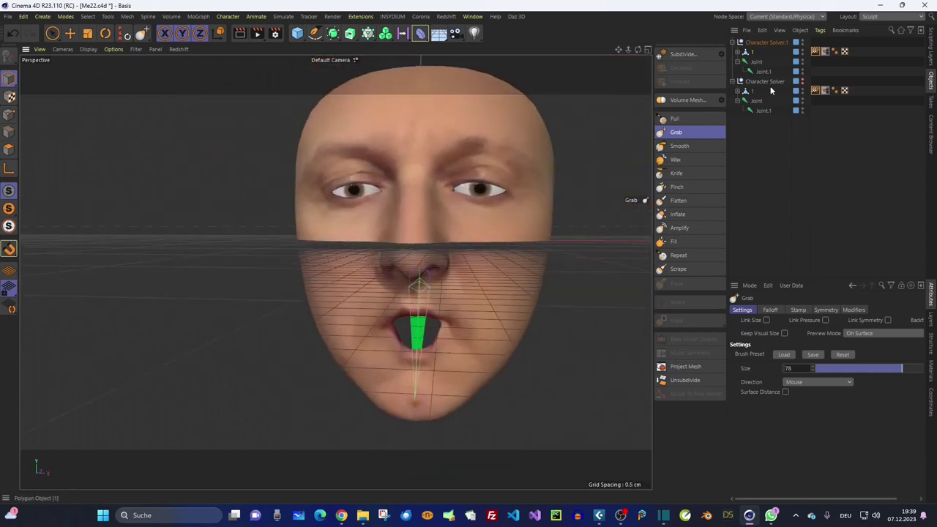
Step: Bake object 1's sculpted state into a new object with Current State to Object and move it to the top level
right_click(757, 58)
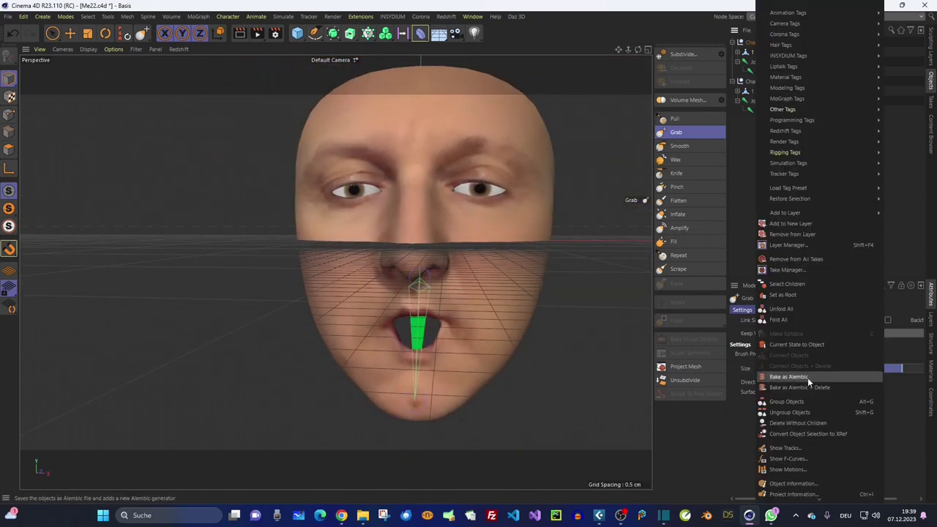
click(802, 345)
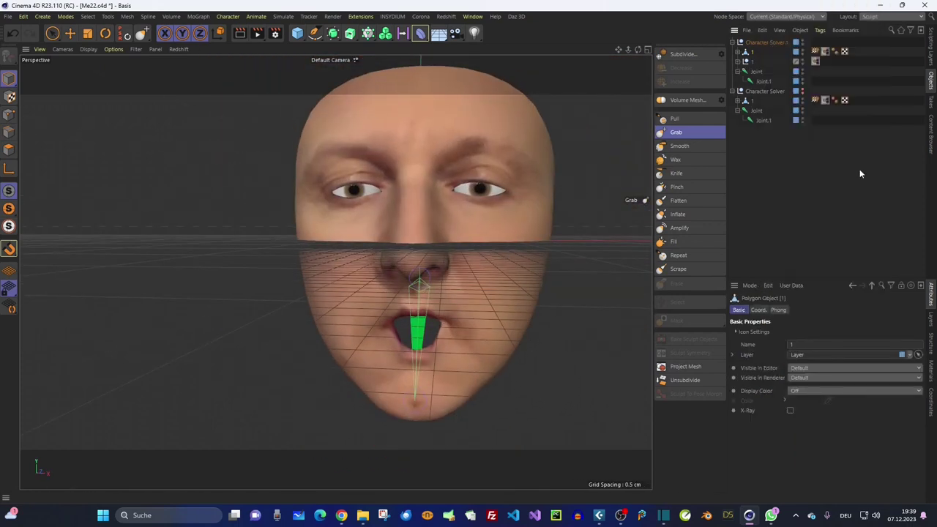
click(737, 62)
drag(754, 72, 752, 43)
Step: Delete the duplicate Character Solver.1 branch with its eyes and joint
click(748, 70)
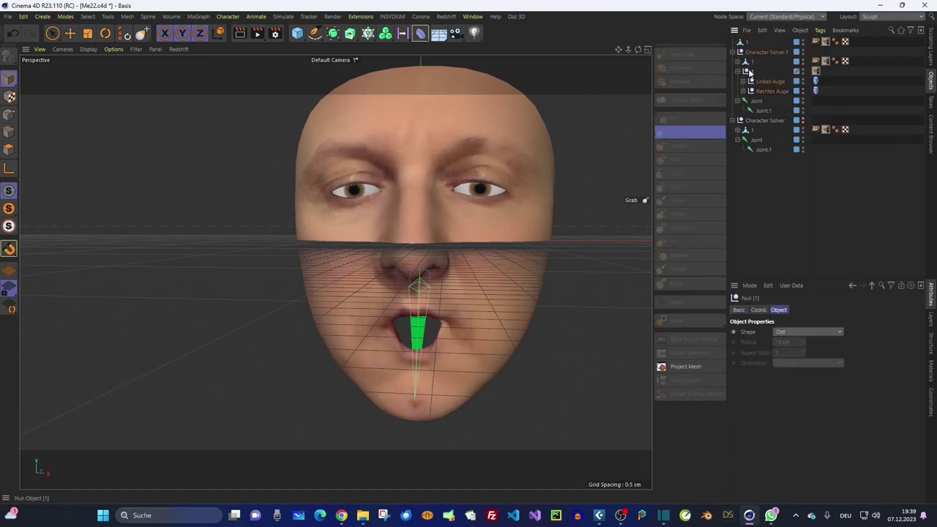
click(754, 51)
key(Delete)
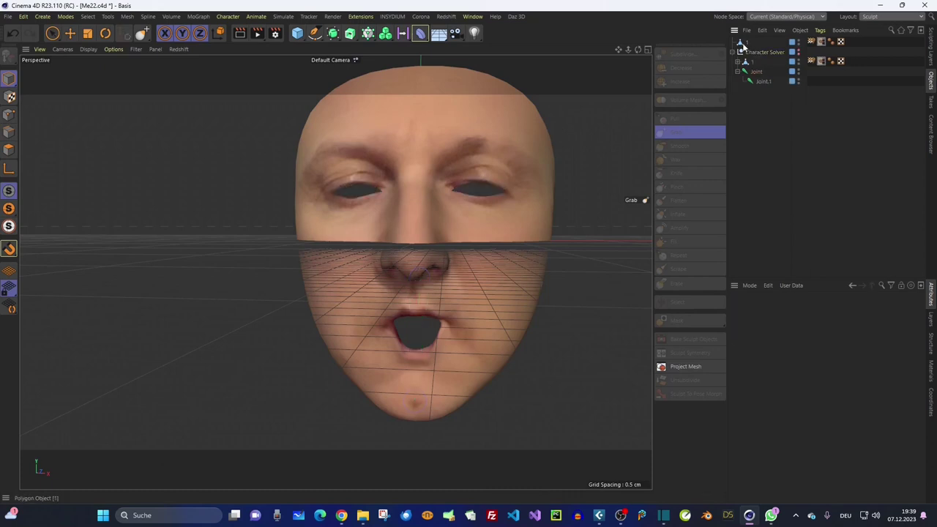
Step: Rename the baked mouth mesh to OW
click(740, 42)
double_click(747, 43)
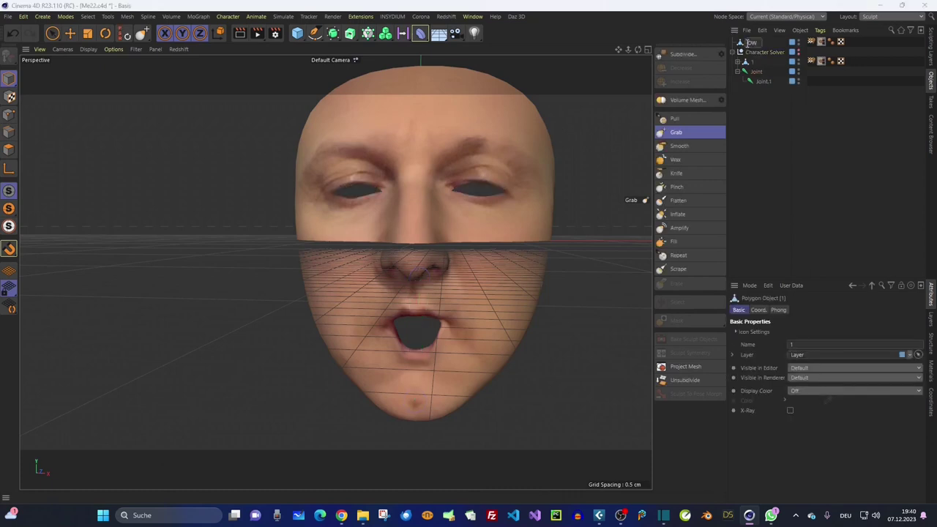
key(Return)
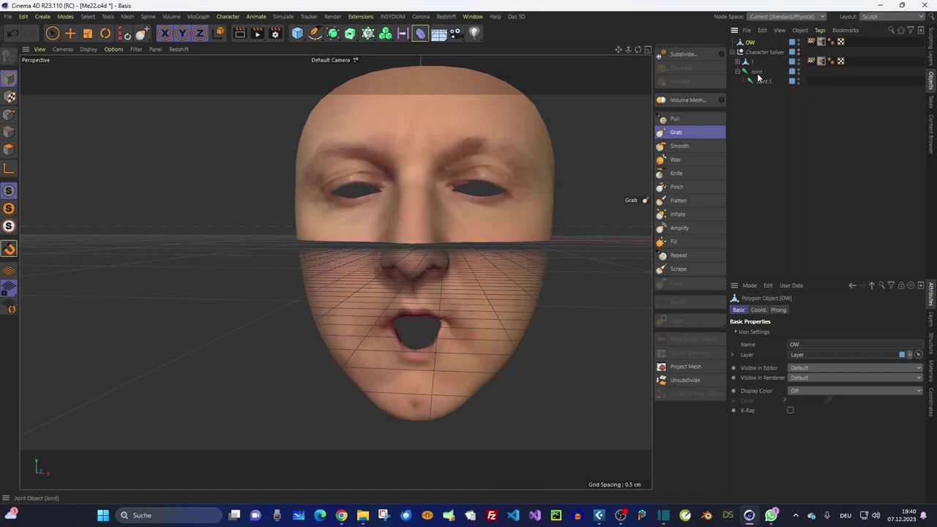
click(810, 42)
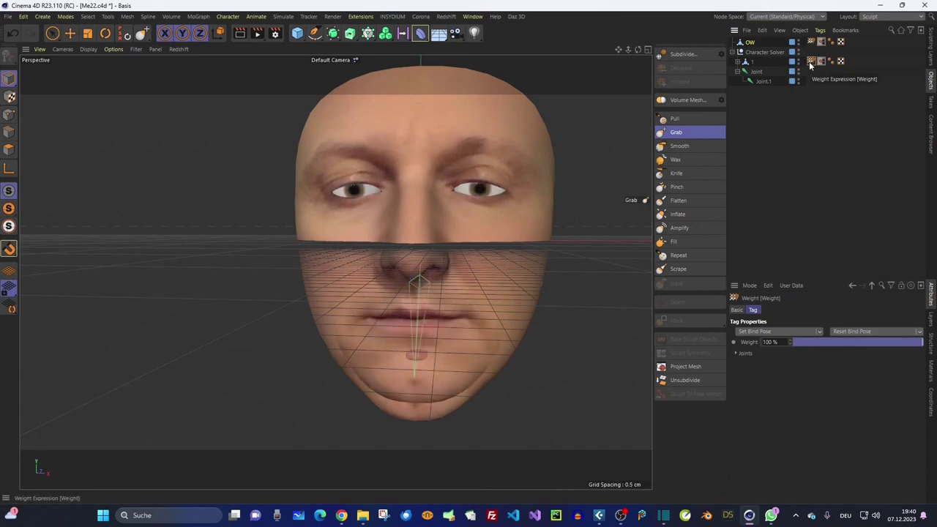
alt+drag(532, 241, 445, 254)
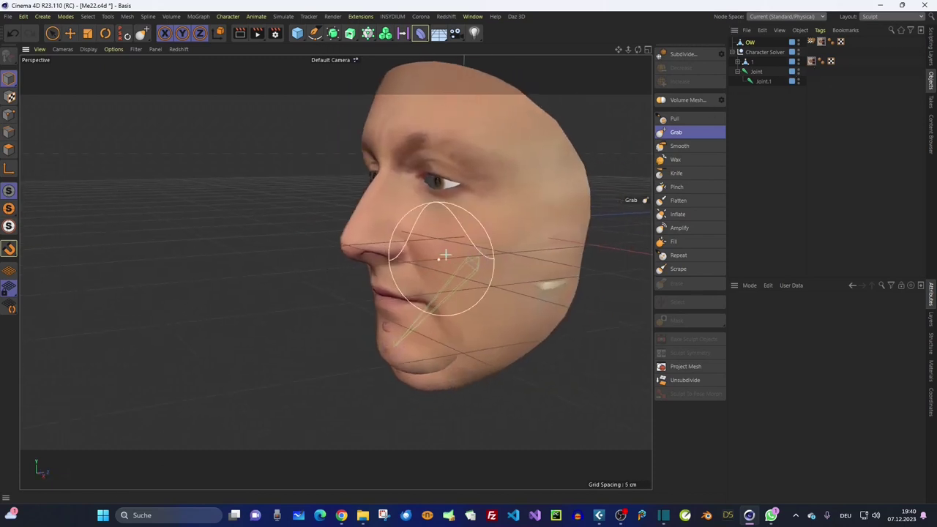
Step: Hide the OW object and add a Pose Morph tag to face mesh object 1
click(799, 44)
click(782, 63)
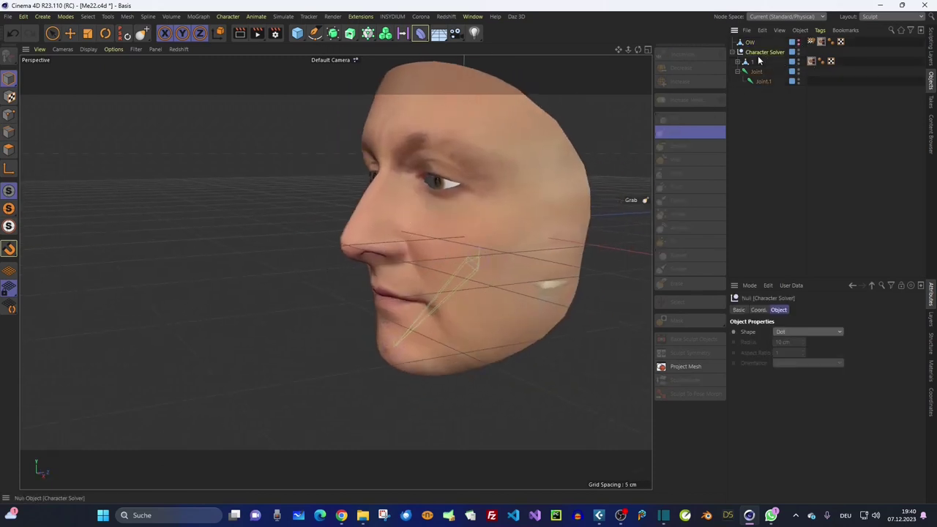
right_click(782, 63)
mouse_move(783, 153)
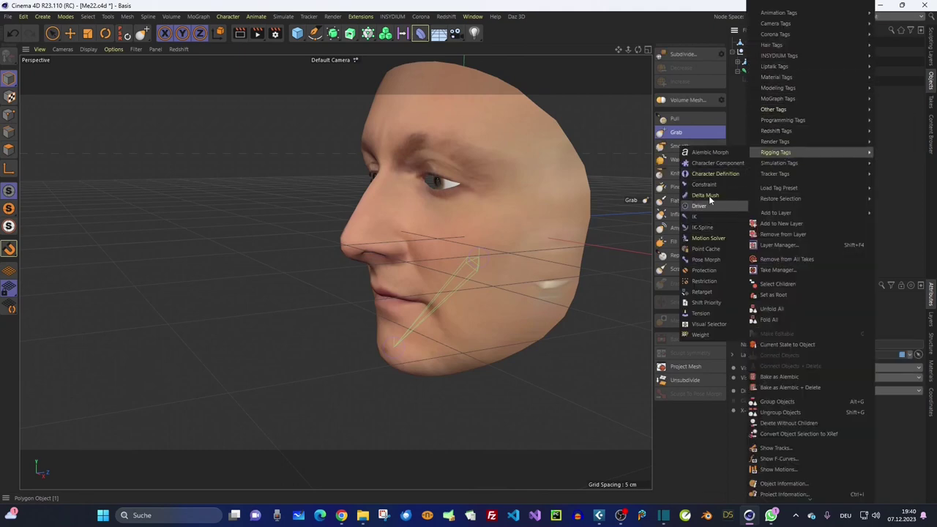
click(699, 261)
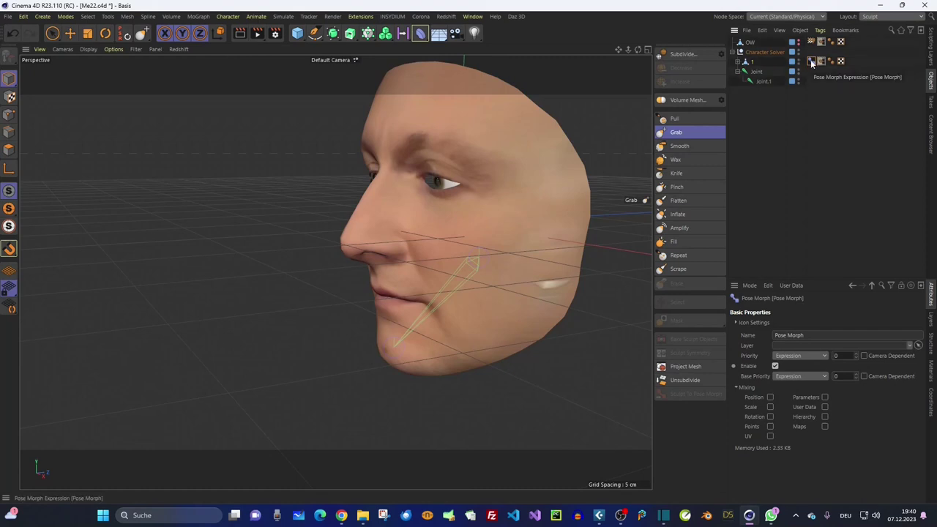
Step: Add a LipTalk tag to Character Solver, link the Pose Morph tag, generate poses, and set OW as target
right_click(764, 52)
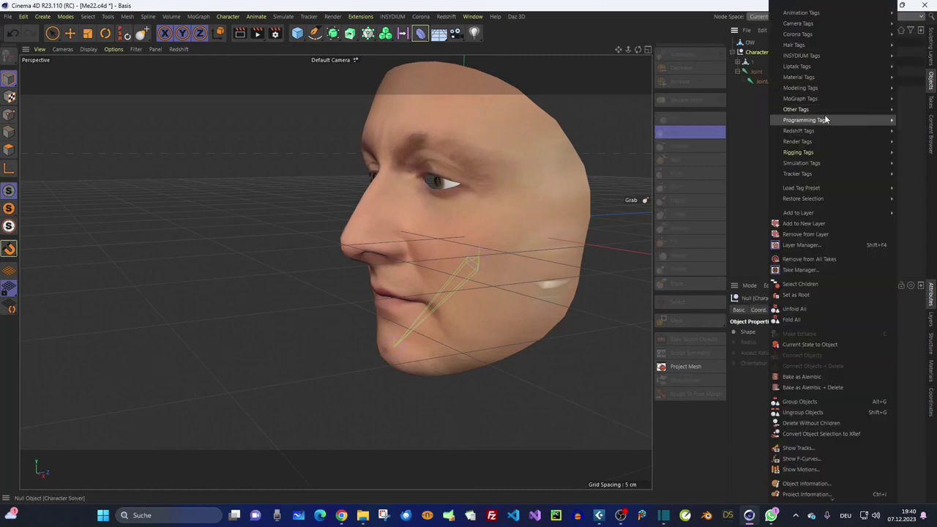
click(752, 71)
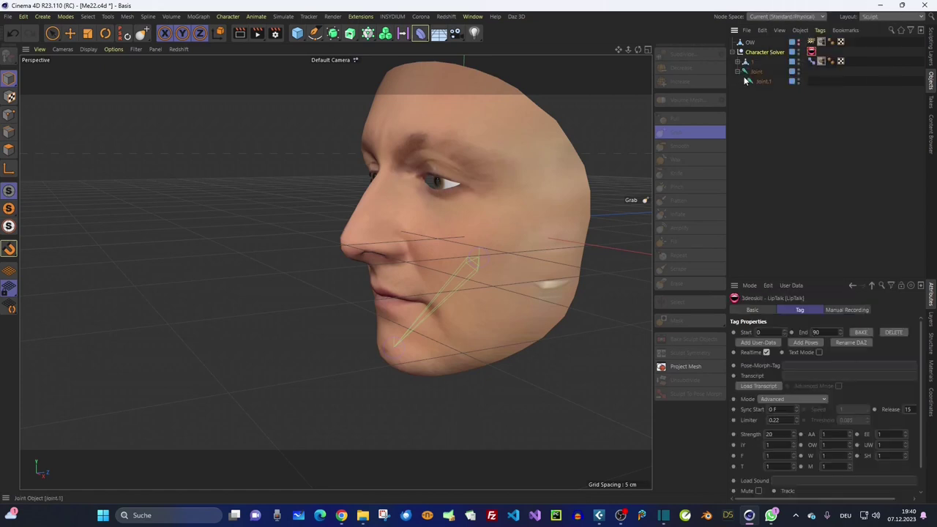
drag(813, 63, 819, 333)
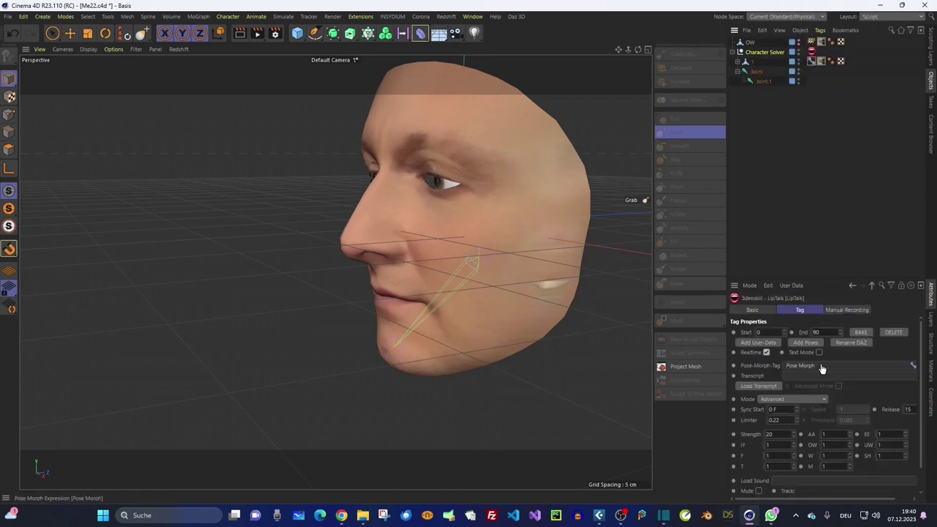
drag(823, 368, 824, 368)
click(814, 344)
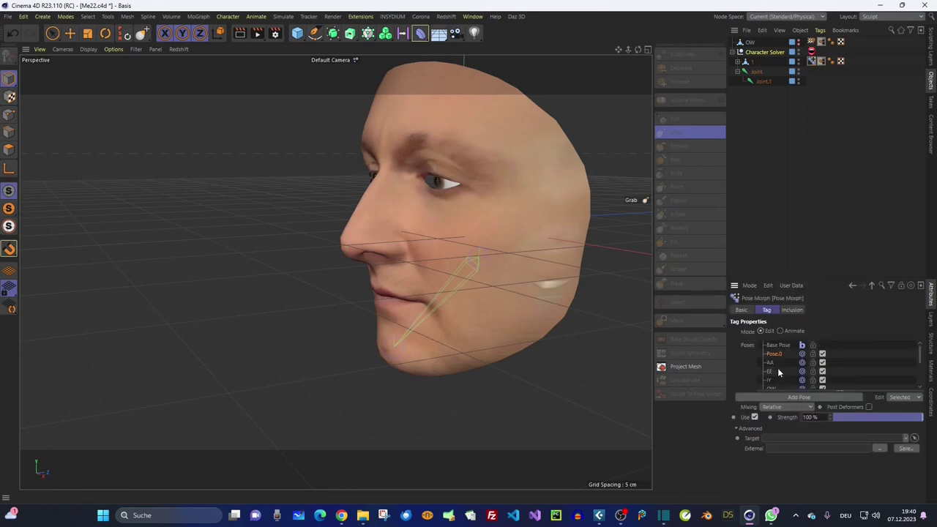
scroll(778, 373, down, 3)
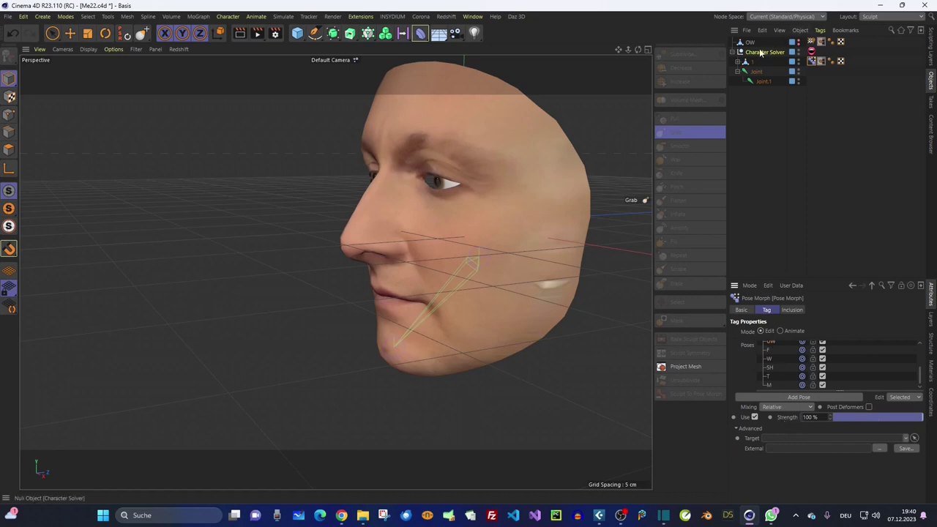
drag(749, 41, 798, 439)
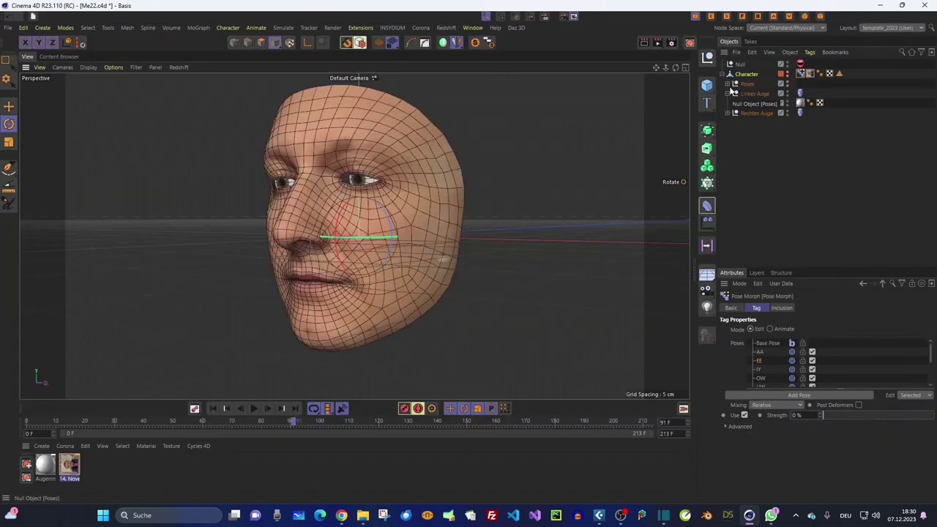
click(728, 85)
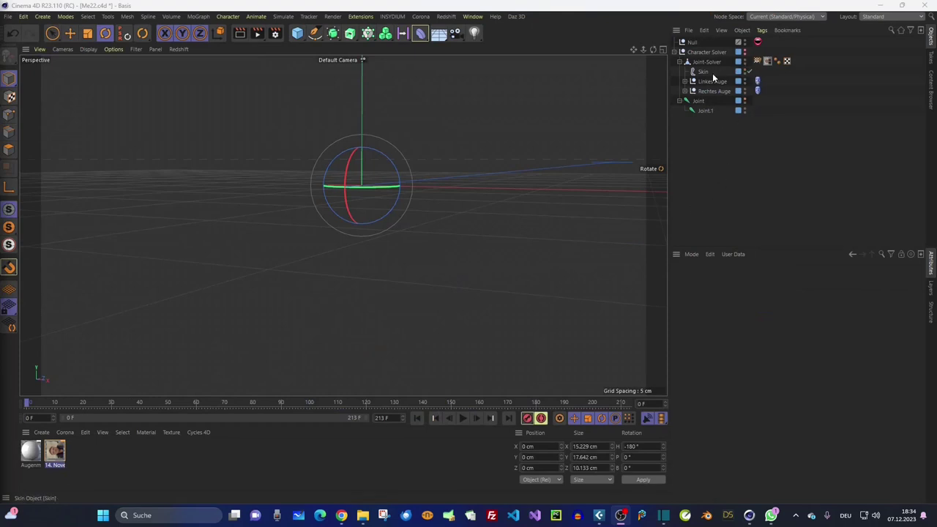
Step: Unhide the Character Solver and rotate its jaw joint to test the mouth opening
click(744, 52)
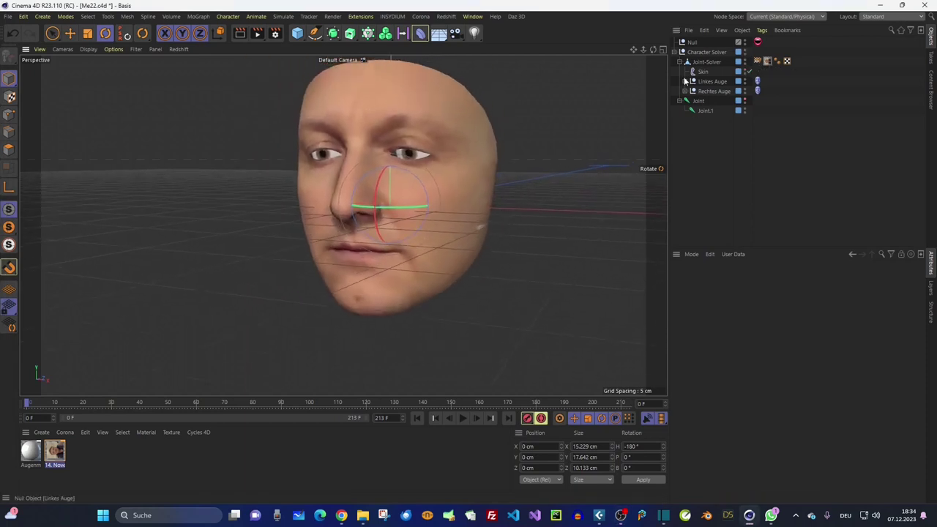
click(692, 53)
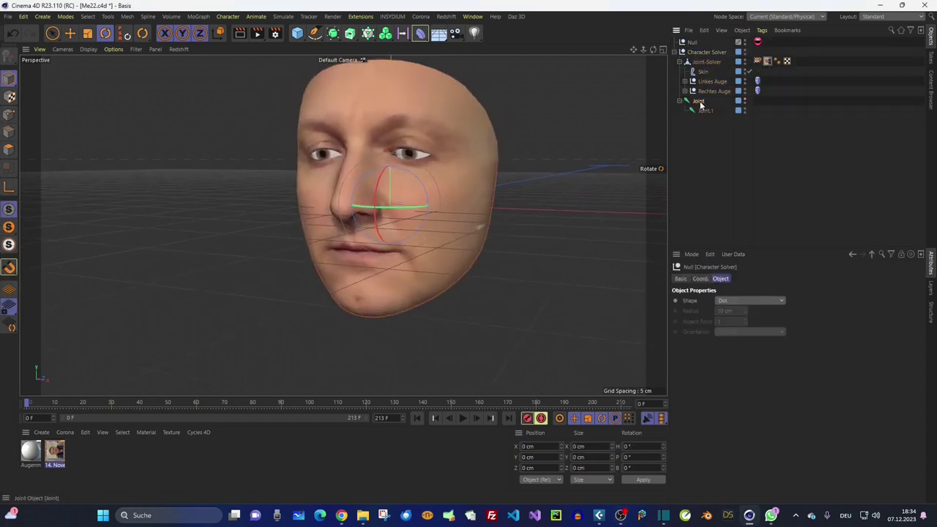
click(699, 101)
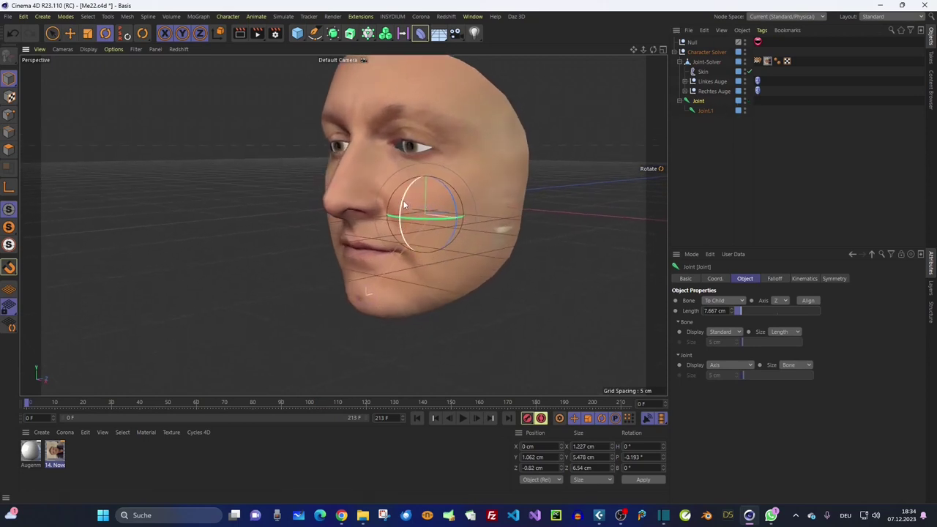
mouse_move(414, 205)
mouse_down()
mouse_move(402, 214)
mouse_move(414, 206)
mouse_up()
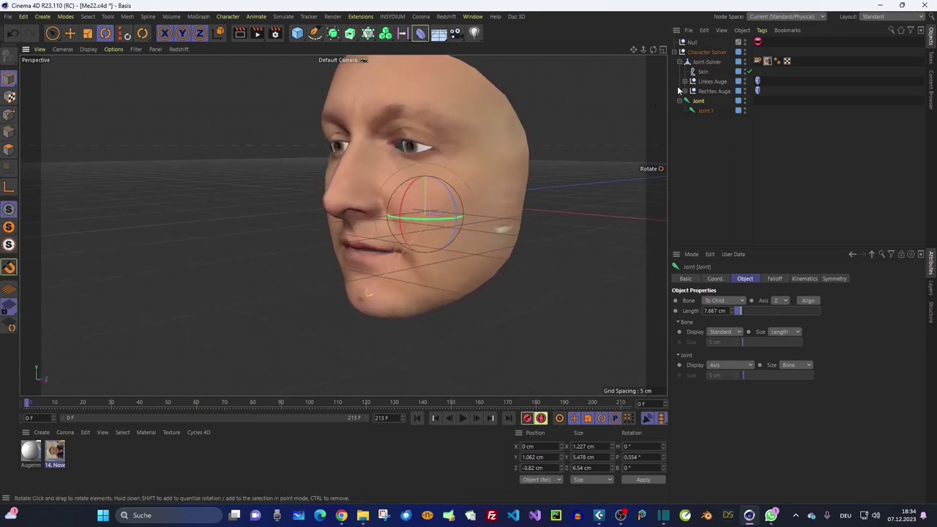
click(706, 61)
right_click(706, 62)
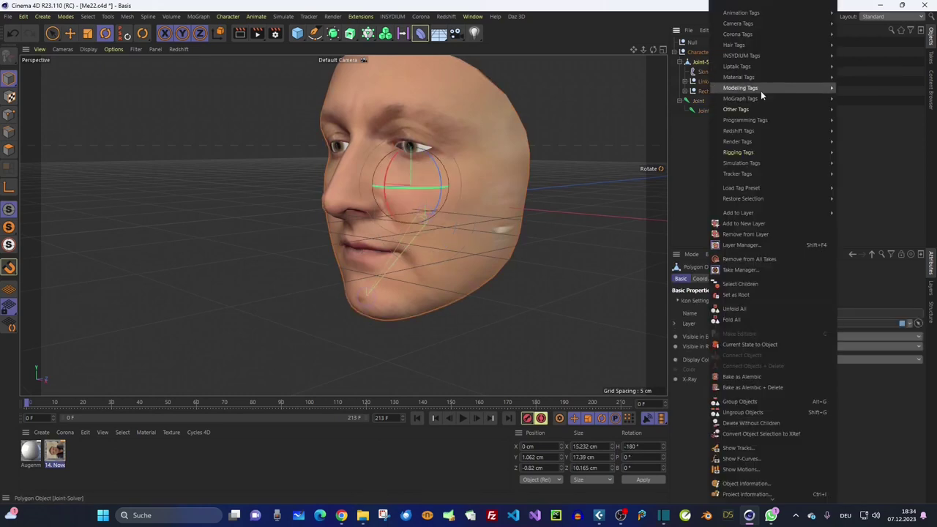
mouse_move(752, 110)
click(648, 88)
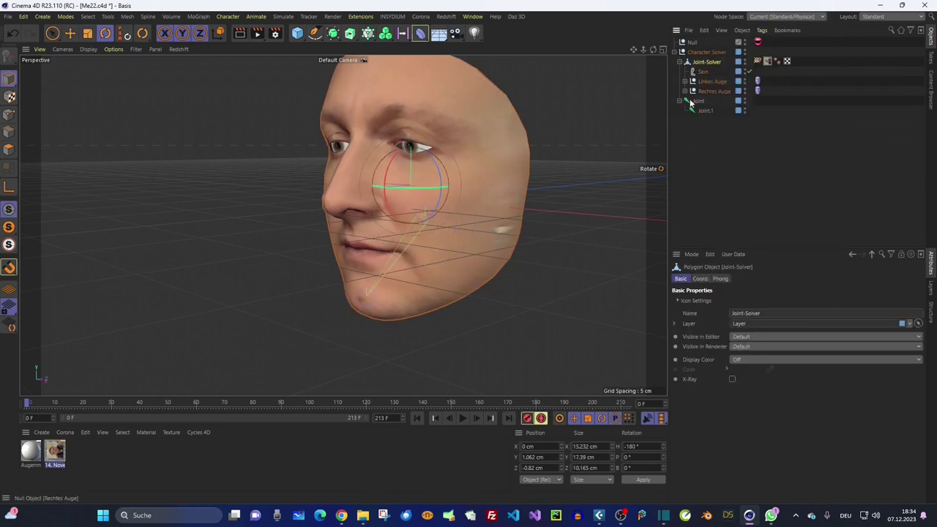
drag(383, 176, 382, 177)
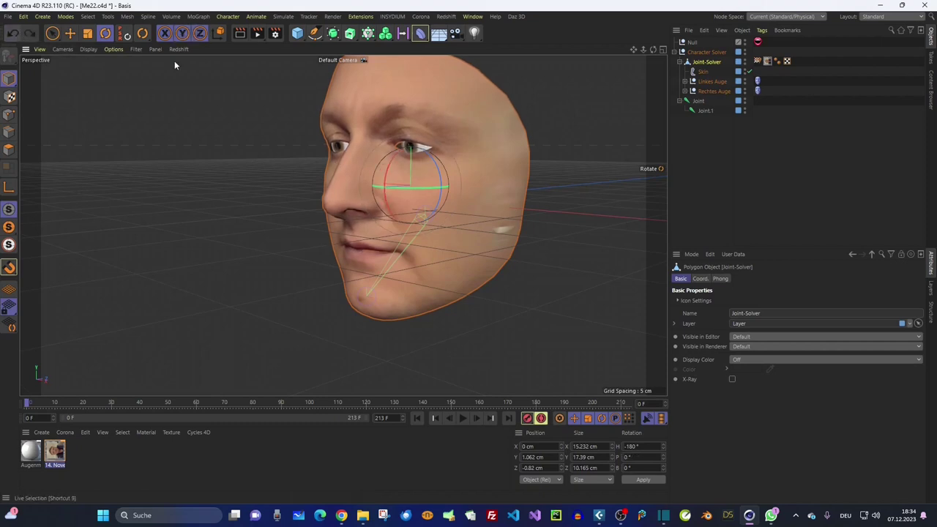
Step: Reset the Joint-Solver weight tag to bind pose and add a Pose Morph tag to Joint-Solver
click(756, 61)
click(822, 299)
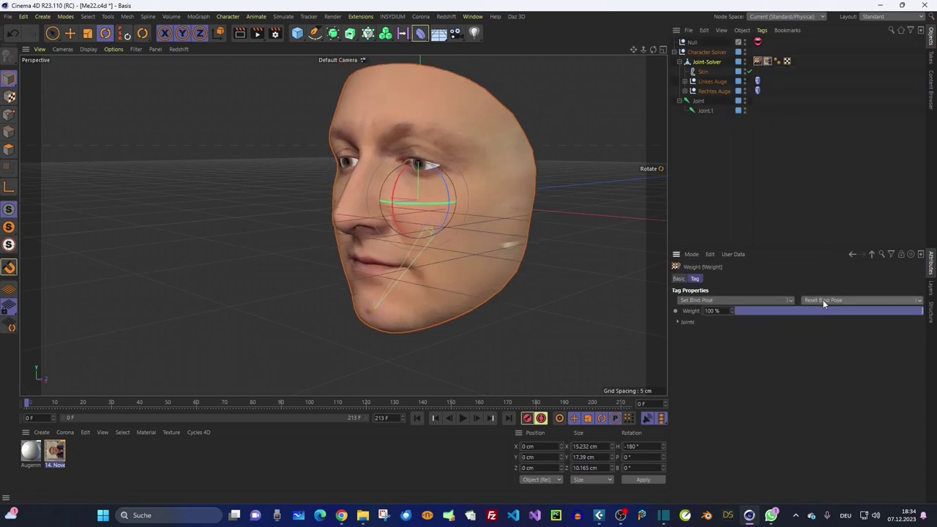
right_click(706, 62)
mouse_move(749, 92)
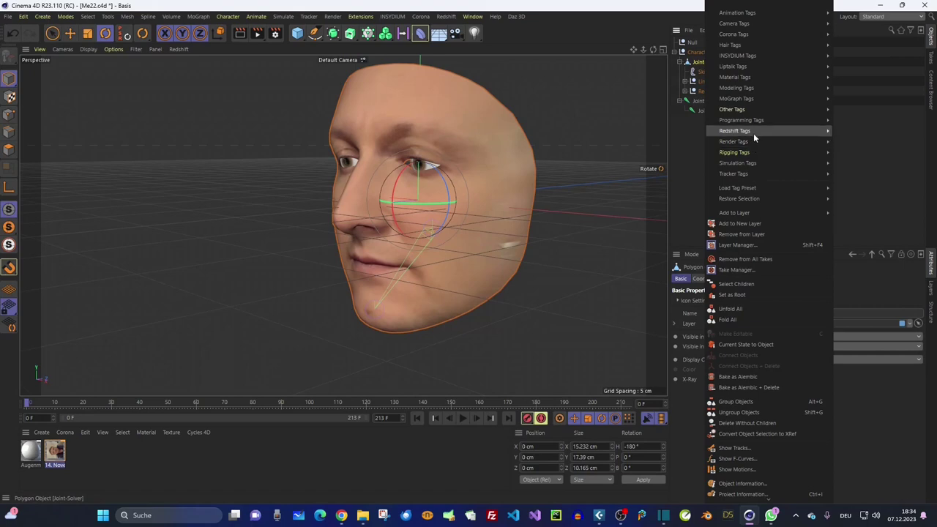
mouse_move(751, 151)
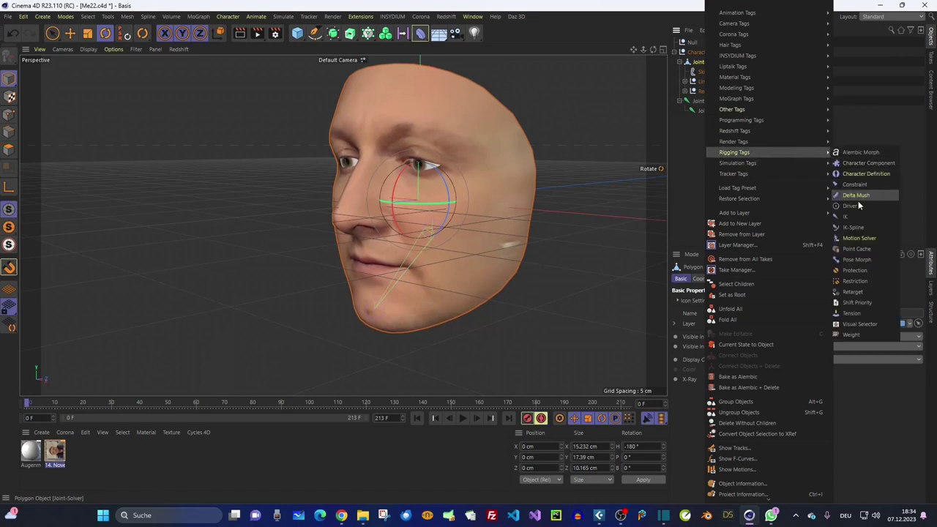
click(856, 260)
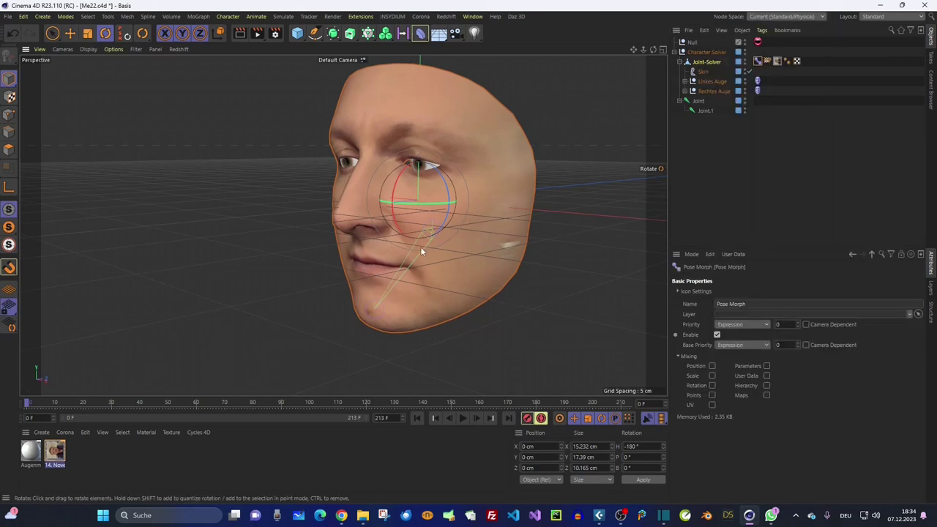
Step: Delete Pose.0, generate the AA–M viseme poses from the LipTalk tag, and set Pose Morph to Edit
alt+drag(437, 252, 458, 241)
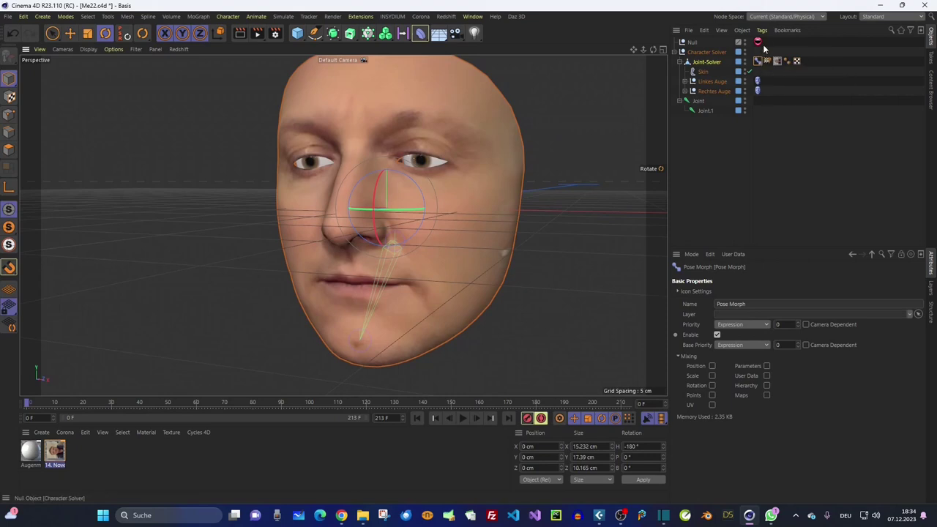
click(712, 395)
key(Delete)
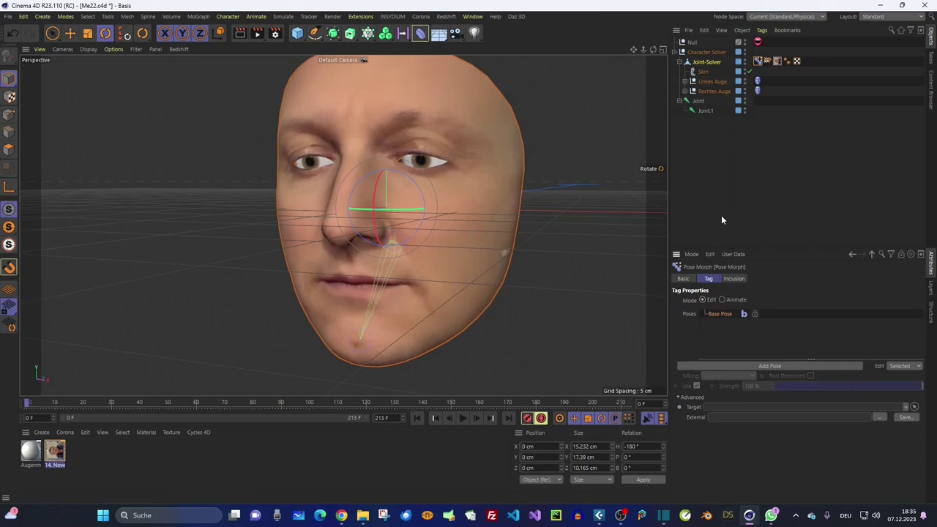
click(758, 42)
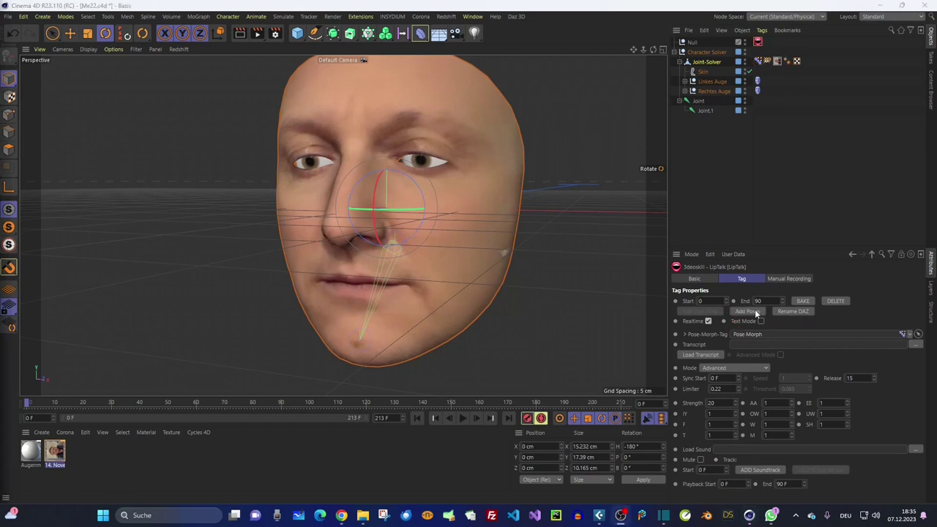
click(746, 311)
click(758, 62)
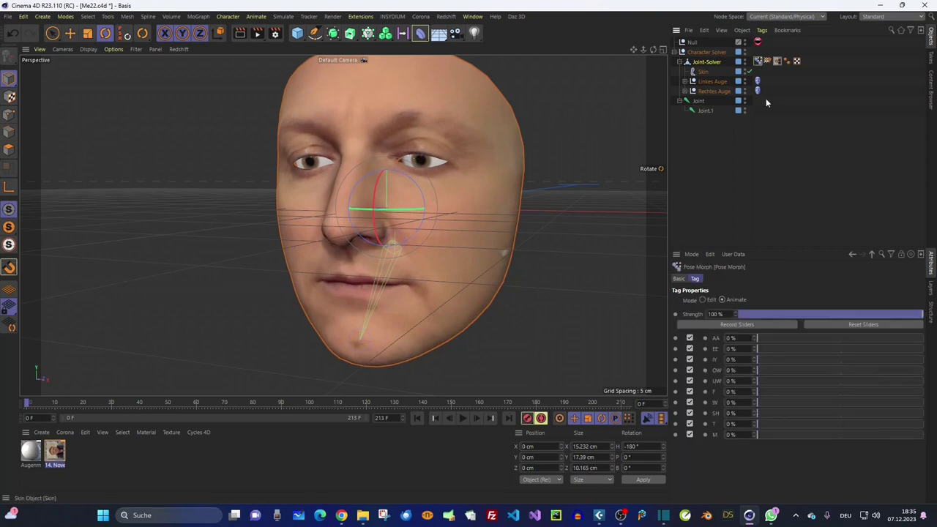
click(703, 299)
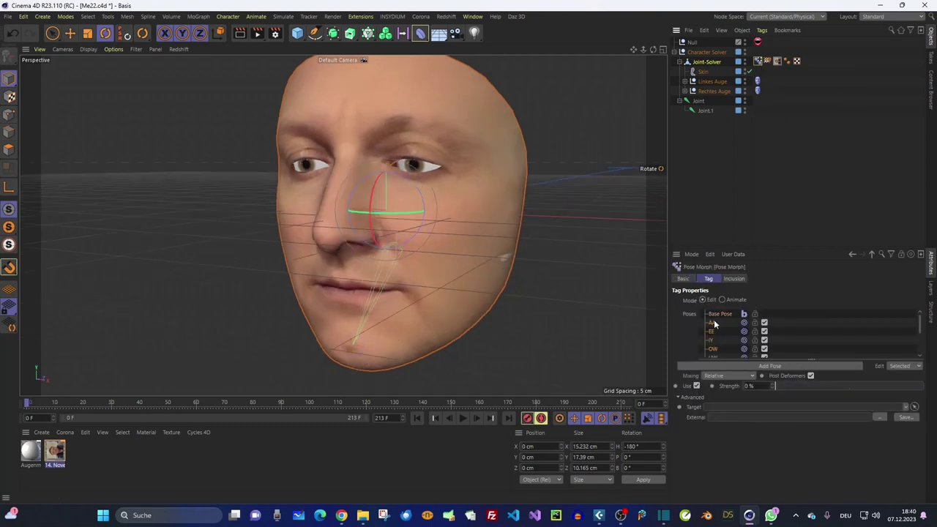
Step: Switch to the Sculpt layout and select the Pose Morph tag
click(872, 17)
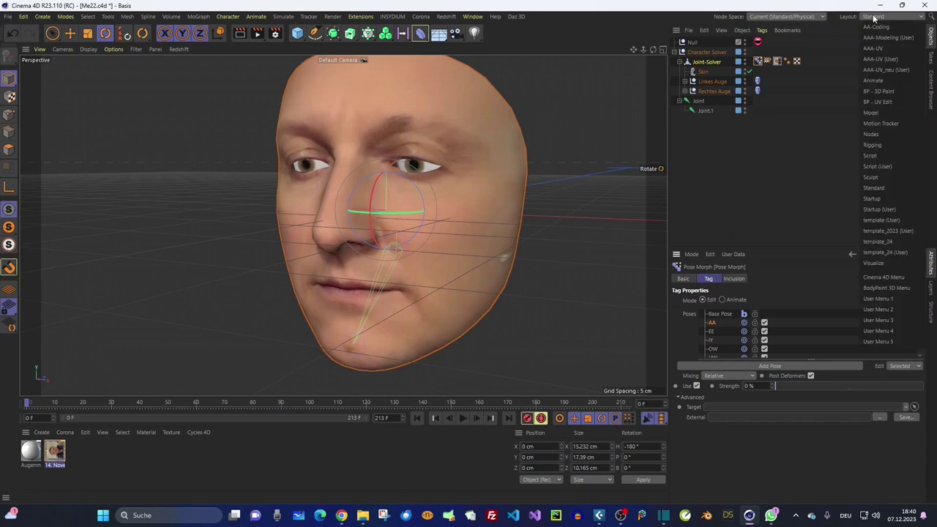
click(870, 156)
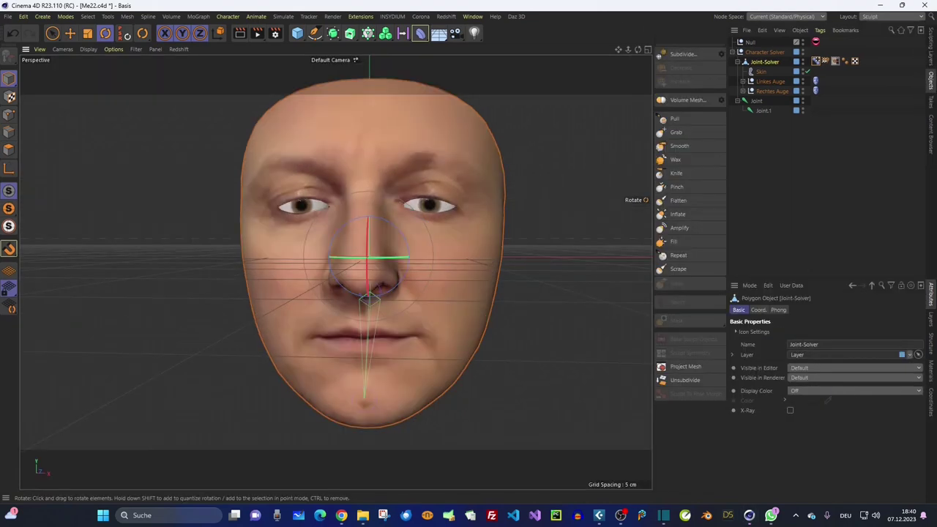
click(816, 62)
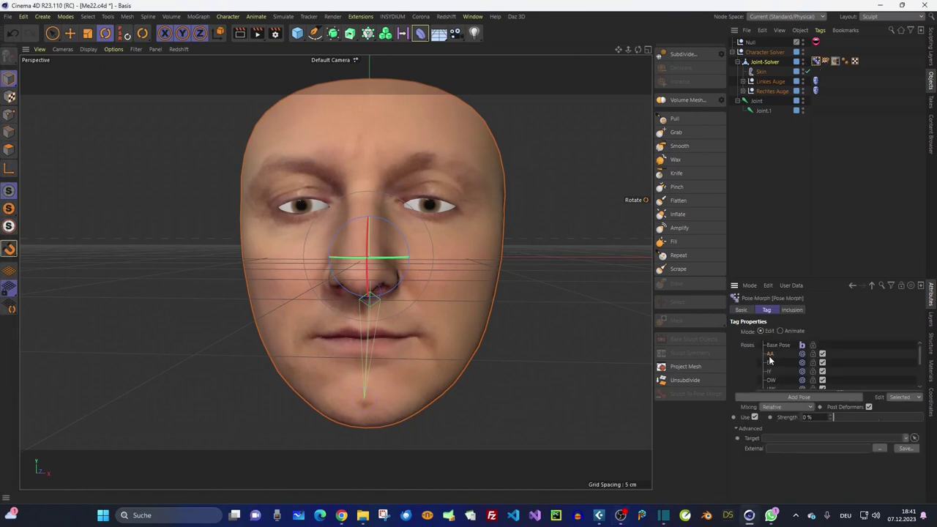
Step: Rotate the jaw joint to part the lips slightly for the EE pose
alt+drag(512, 330, 431, 299)
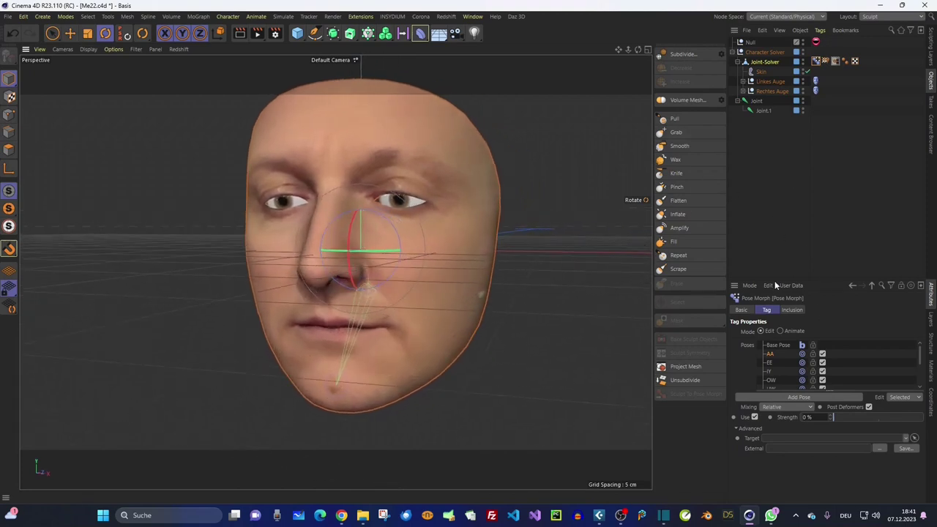
click(756, 101)
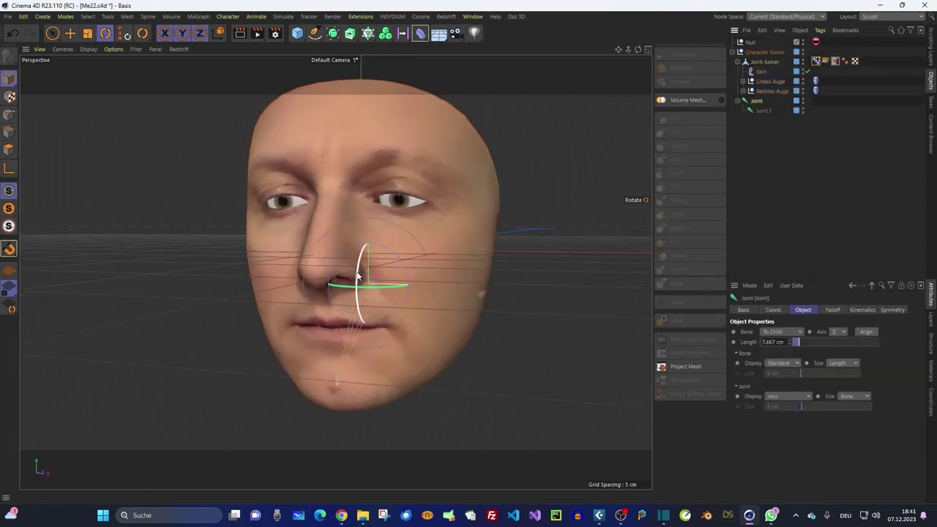
drag(362, 269, 377, 281)
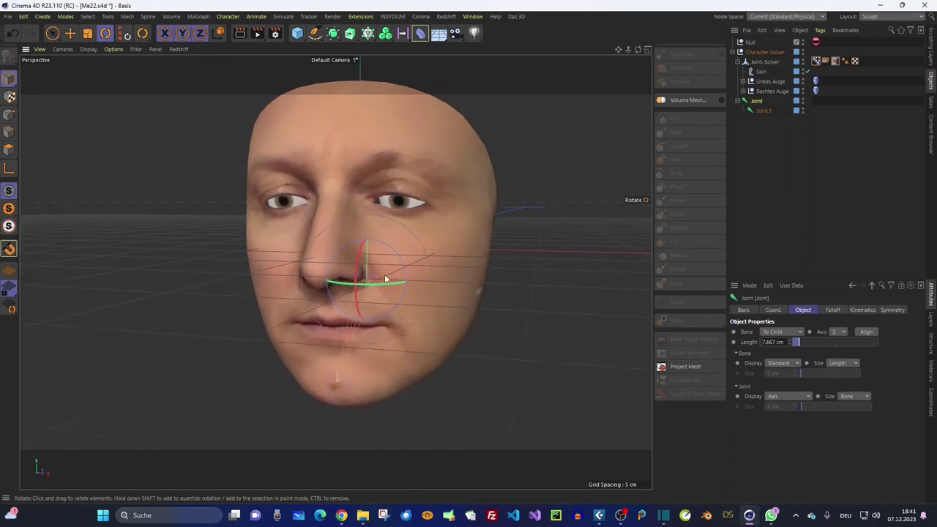
click(815, 60)
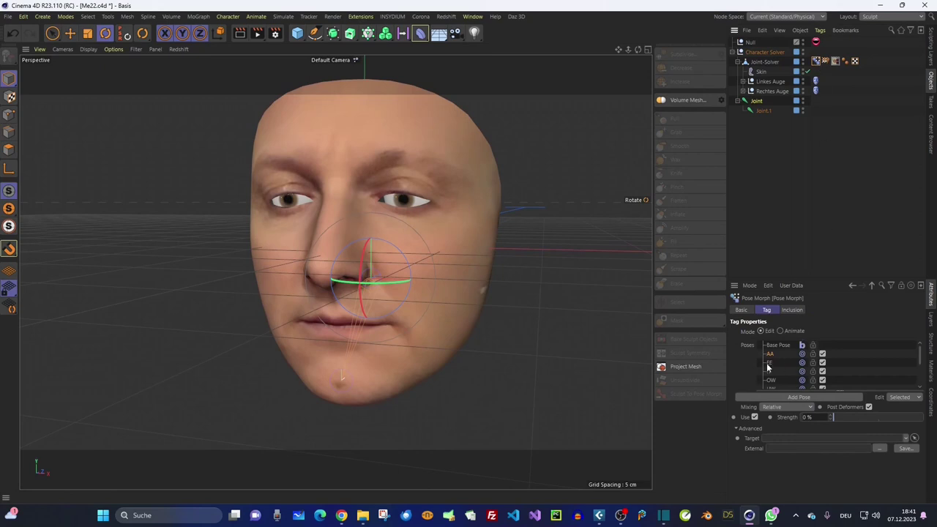
alt+drag(424, 334, 393, 299)
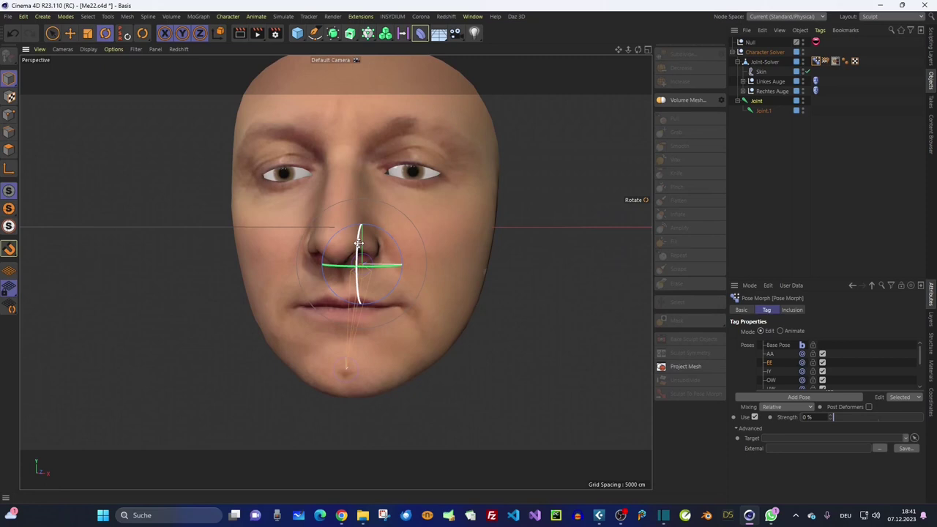
drag(358, 242, 441, 241)
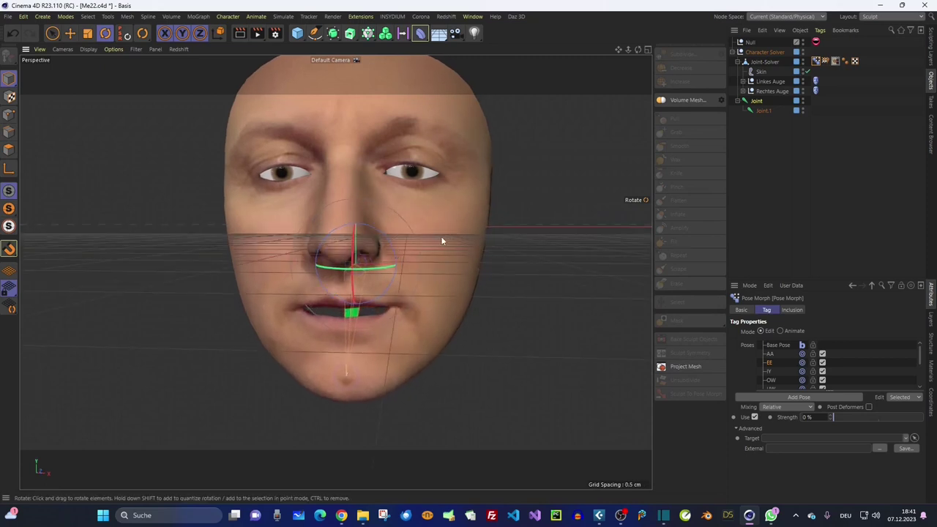
Step: Select the Joint-Solver mesh and activate the Grab sculpt brush at size 64
click(765, 62)
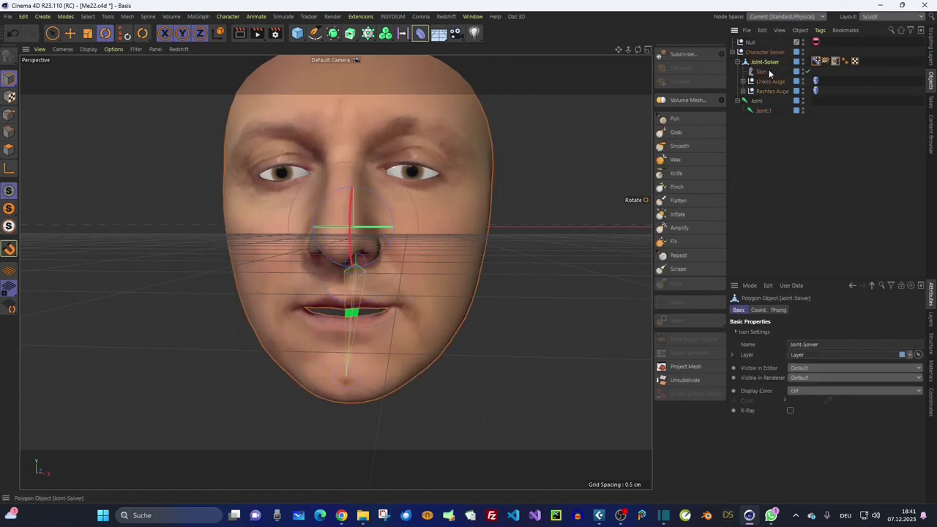
click(679, 134)
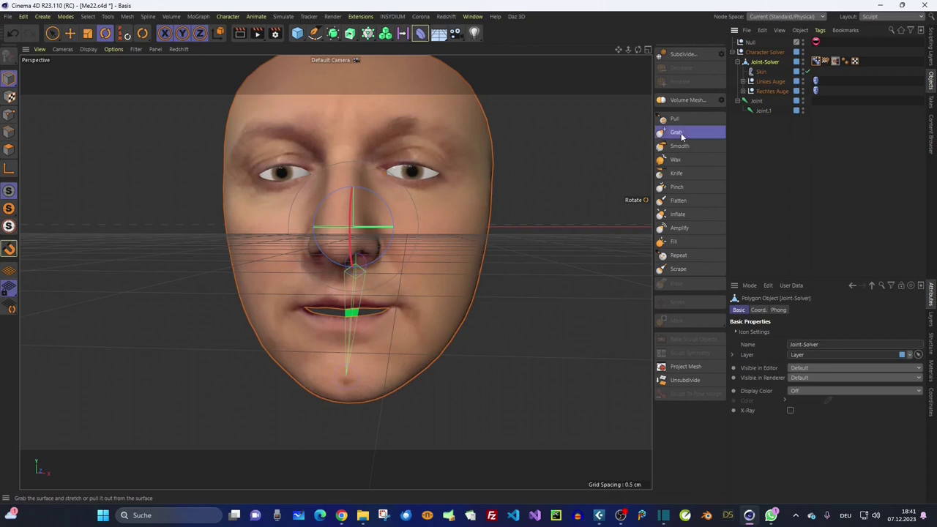
scroll(417, 307, up, 2)
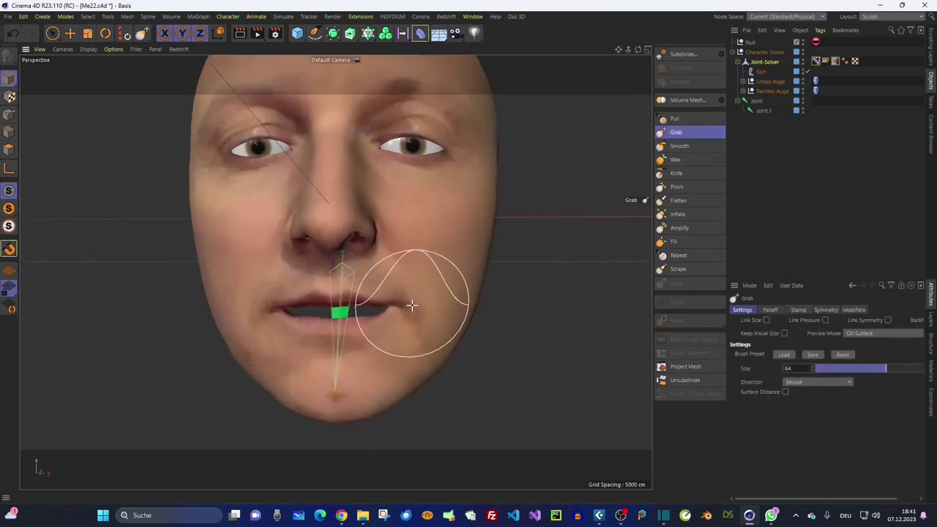
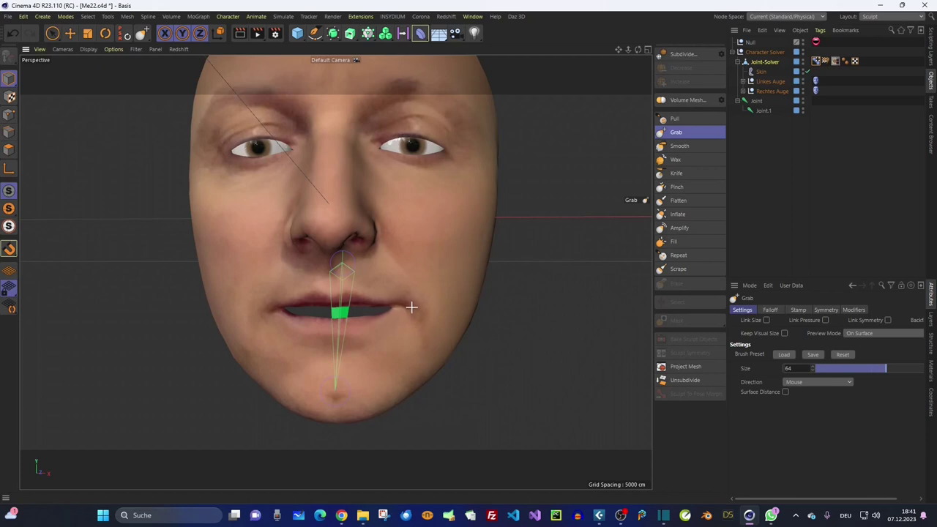
Step: Enlarge the brush, drop the Pose Morph strength to 35%, then restore it to 100%
drag(883, 370, 894, 373)
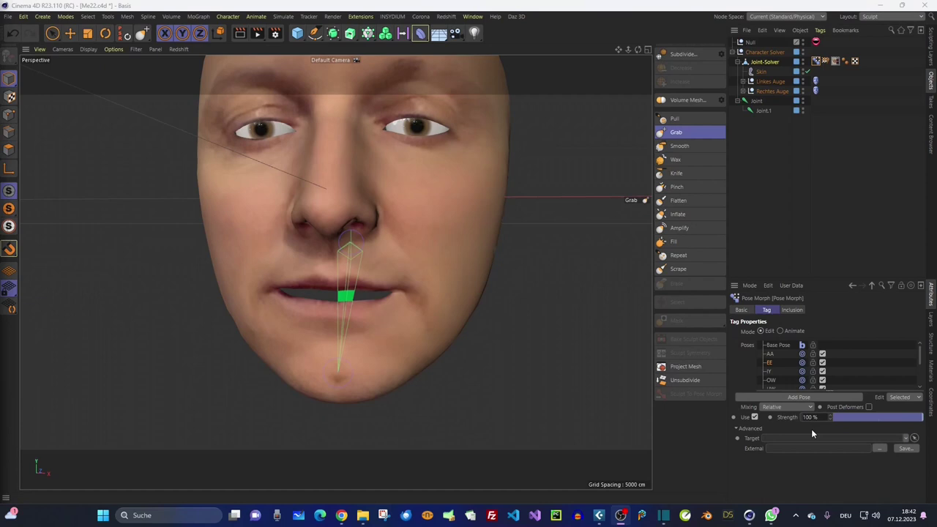
click(866, 418)
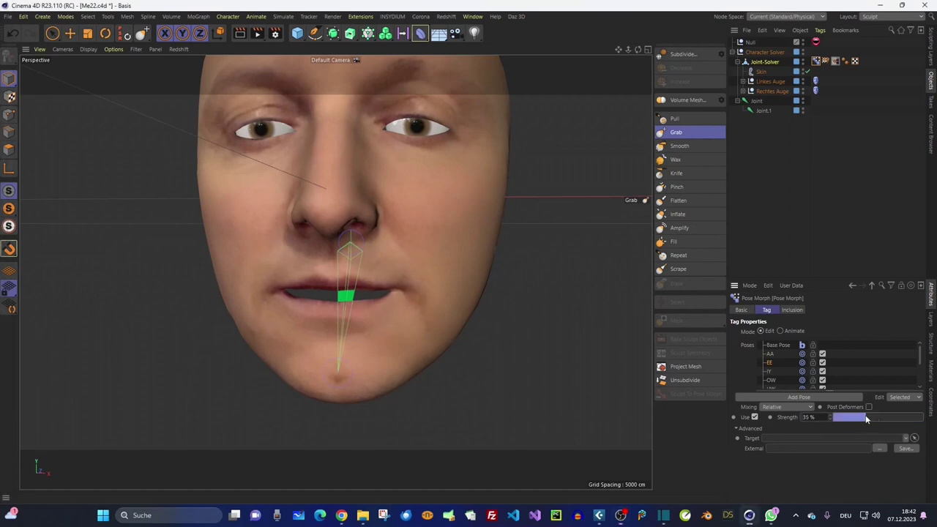
drag(845, 422, 925, 419)
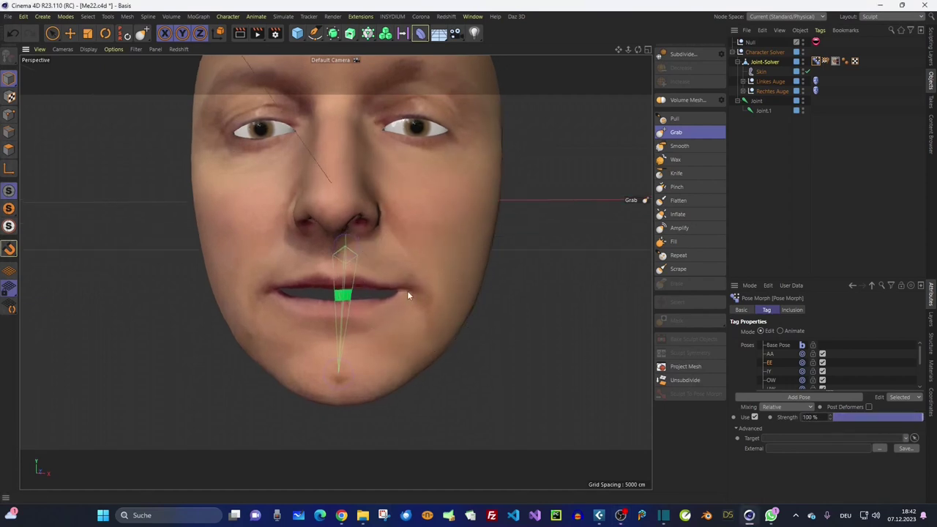
mouse_move(412, 289)
alt+mouse_down()
mouse_move(404, 278)
mouse_move(404, 286)
mouse_move(424, 278)
mouse_move(391, 281)
mouse_move(432, 273)
alt+mouse_up()
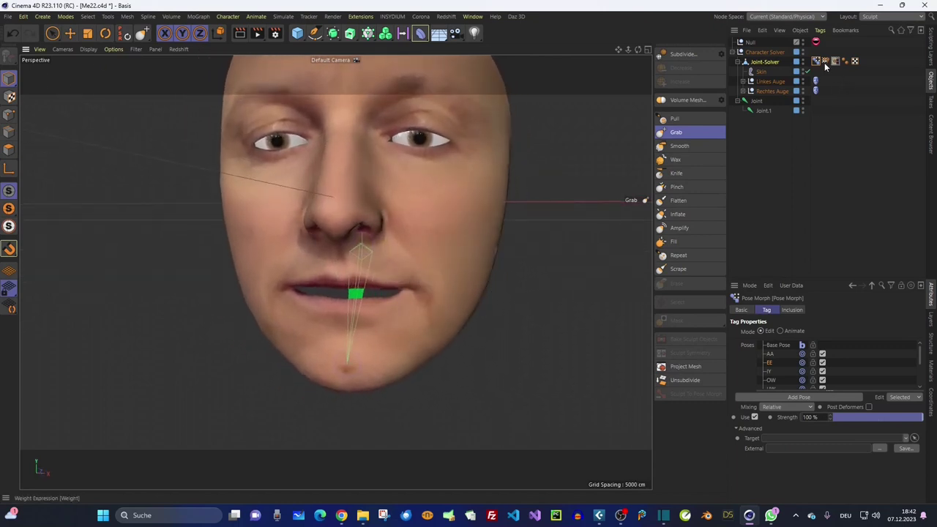
Step: Preview the EE mouth pose at 62% in Animate mode, then return the tag to Edit mode
click(780, 331)
drag(815, 379, 865, 388)
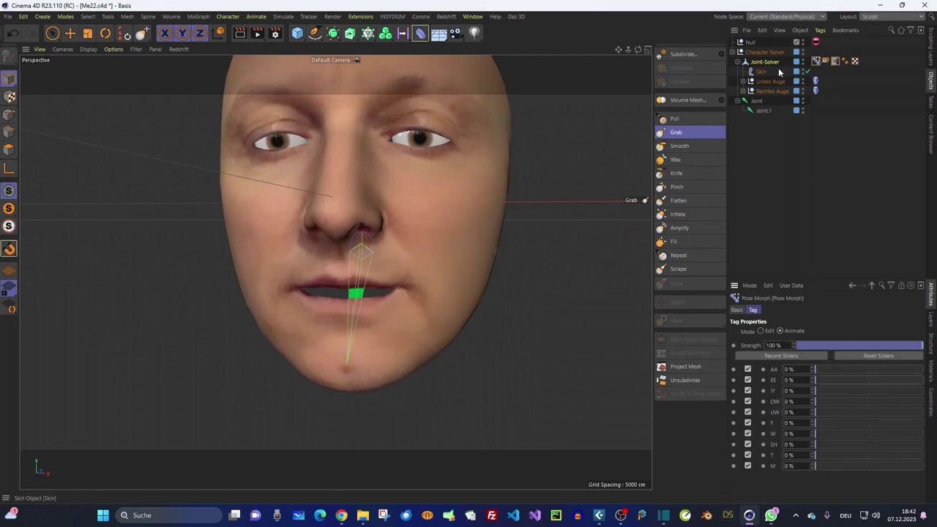
alt+drag(492, 281, 387, 283)
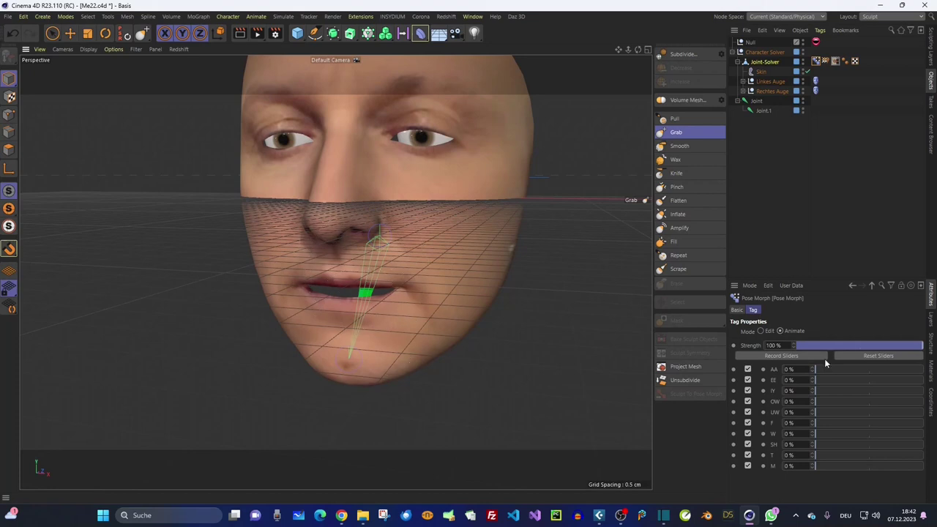
alt+drag(522, 329, 505, 298)
drag(835, 382, 781, 327)
alt+drag(579, 204, 618, 181)
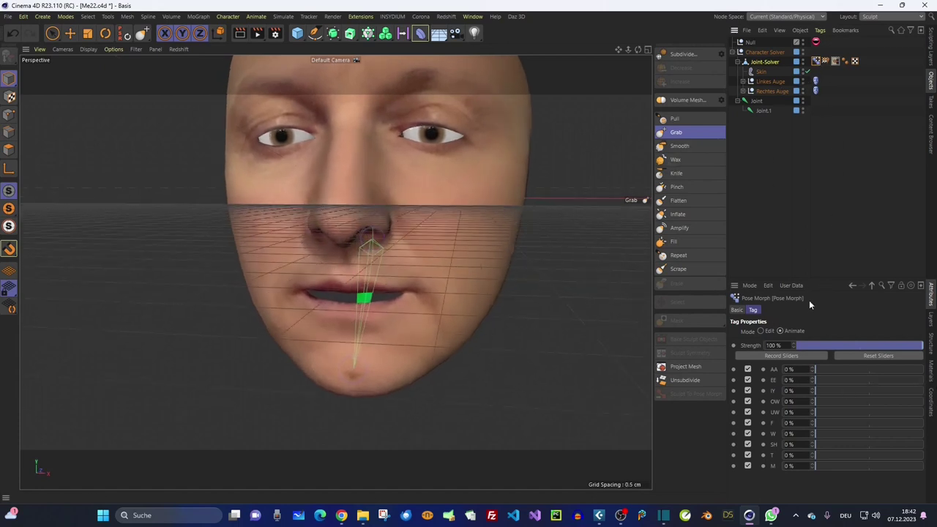
click(760, 331)
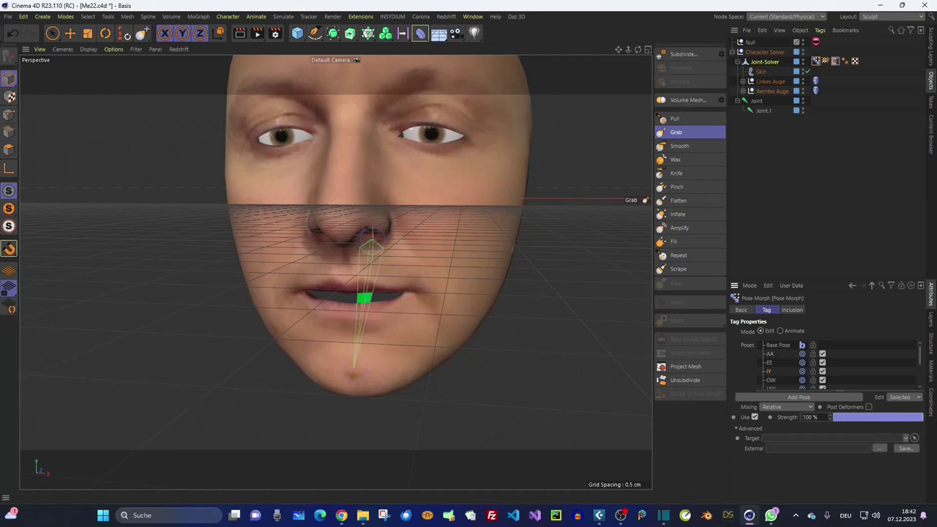
Step: Set the Grab sculpt brush size from 17 through 30 up to 81, then reselect the Pose Morph tag
alt+drag(461, 309, 434, 276)
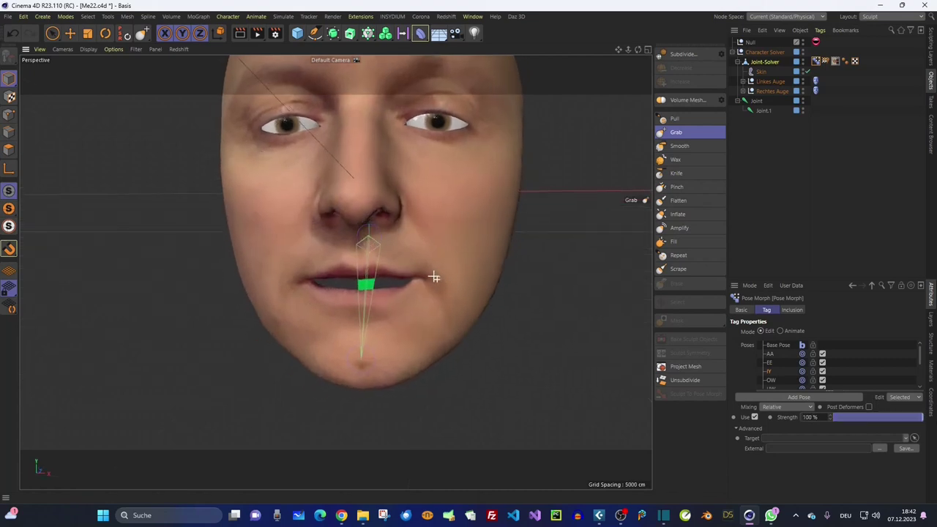
scroll(412, 275, up, 1)
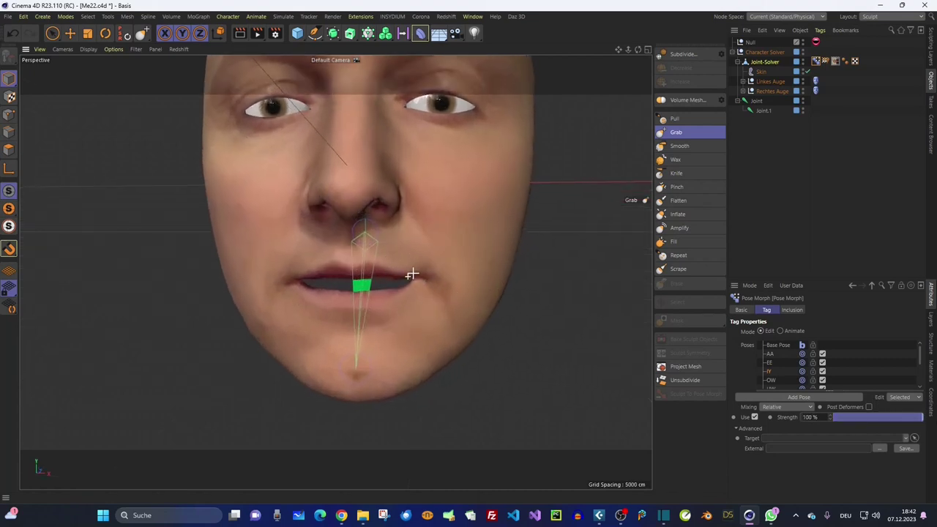
scroll(401, 269, up, 1)
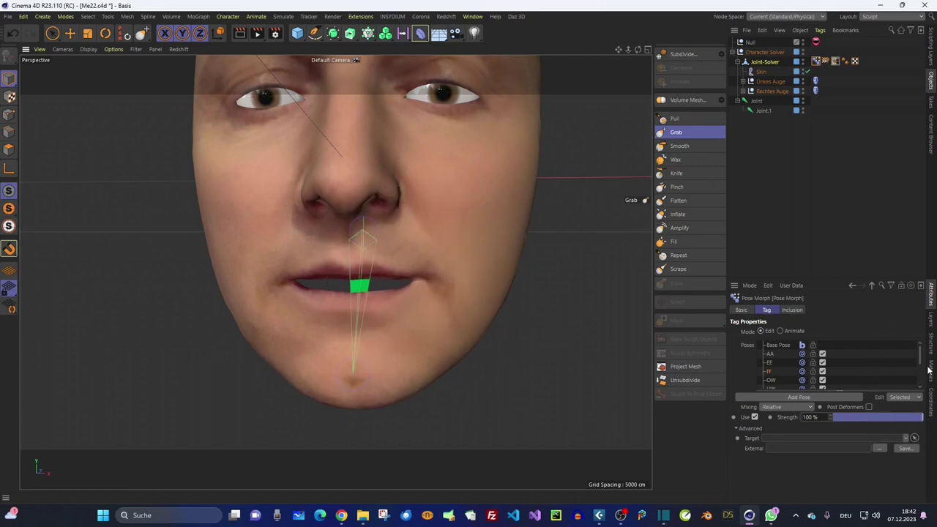
click(676, 131)
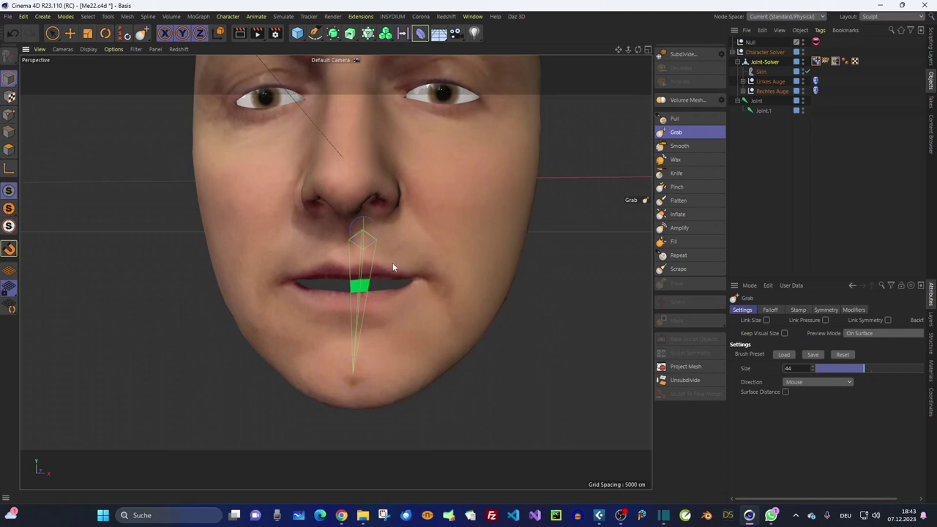
click(835, 370)
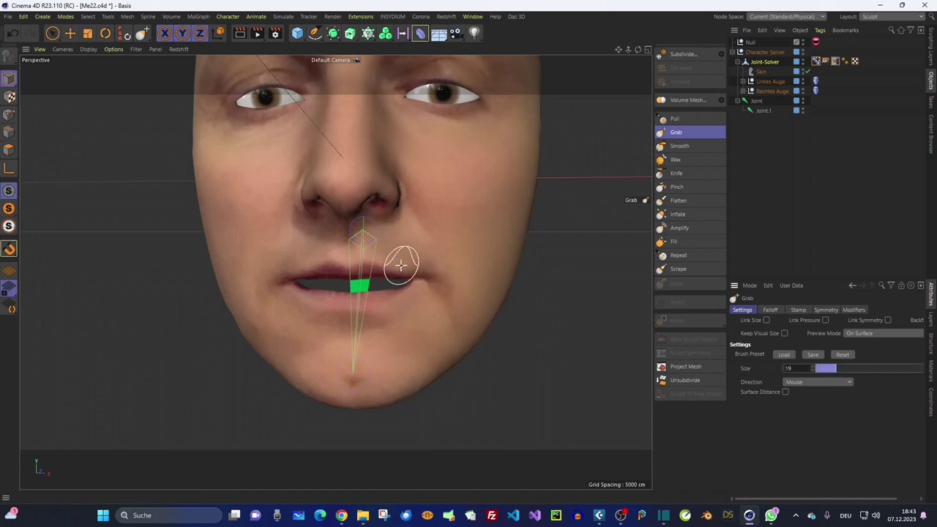
drag(838, 376, 848, 370)
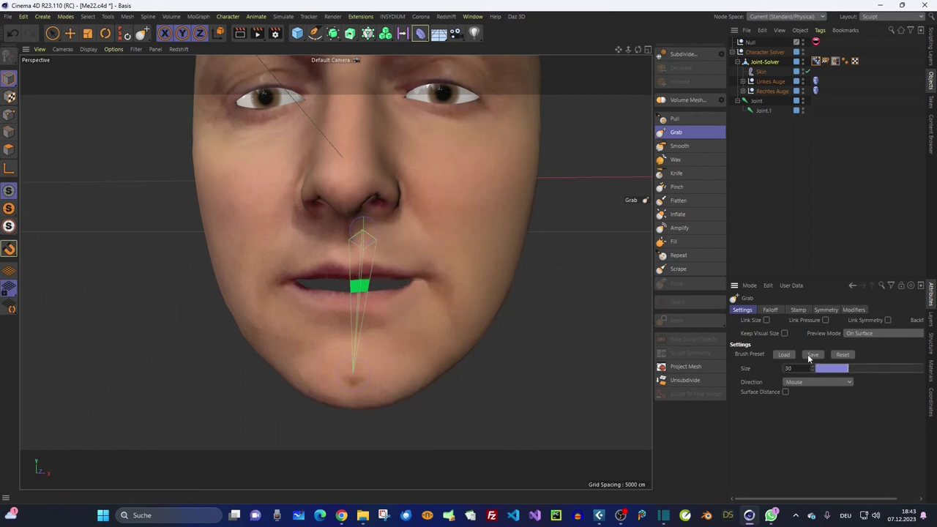
scroll(387, 261, up, 4)
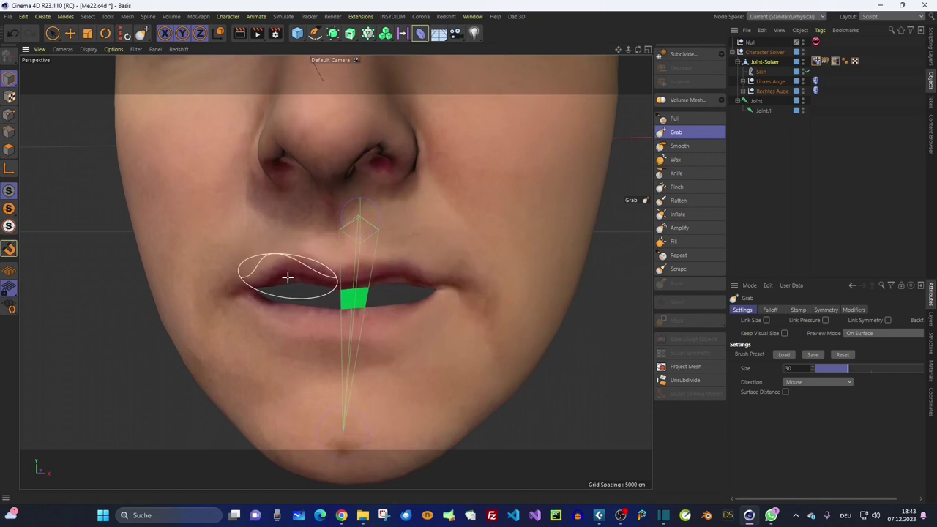
drag(895, 367, 904, 368)
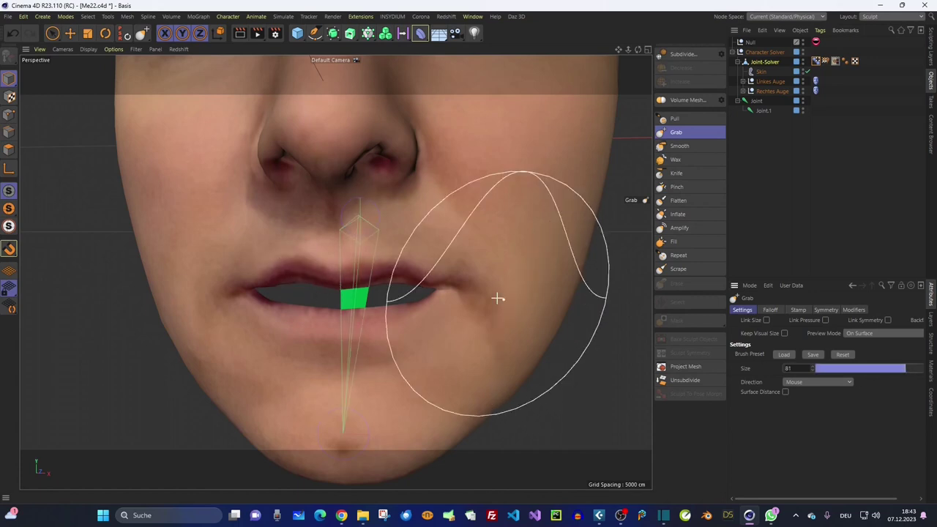
alt+drag(462, 289, 359, 307)
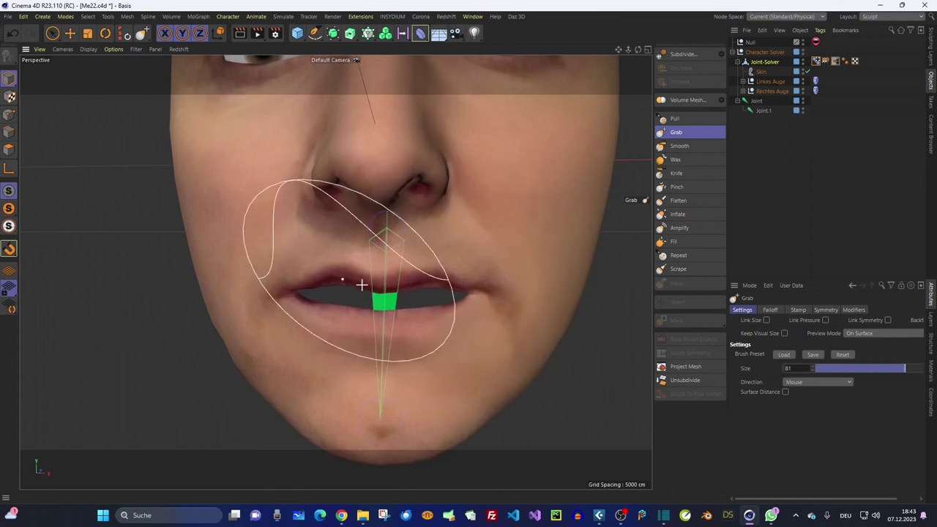
click(835, 61)
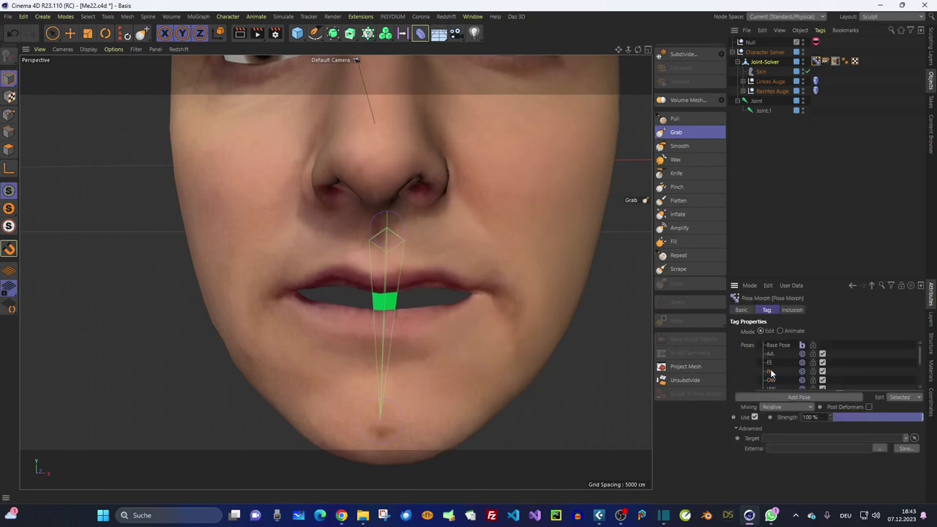
Step: Rotate the jaw joint to open the mouth wide and inspect it with the Grab brush active
click(756, 101)
key(r)
drag(439, 241, 483, 281)
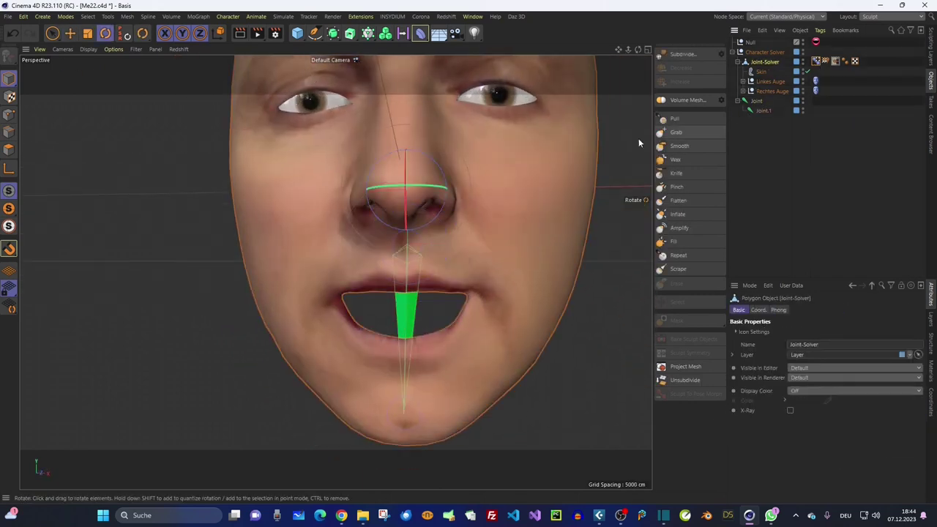
click(676, 132)
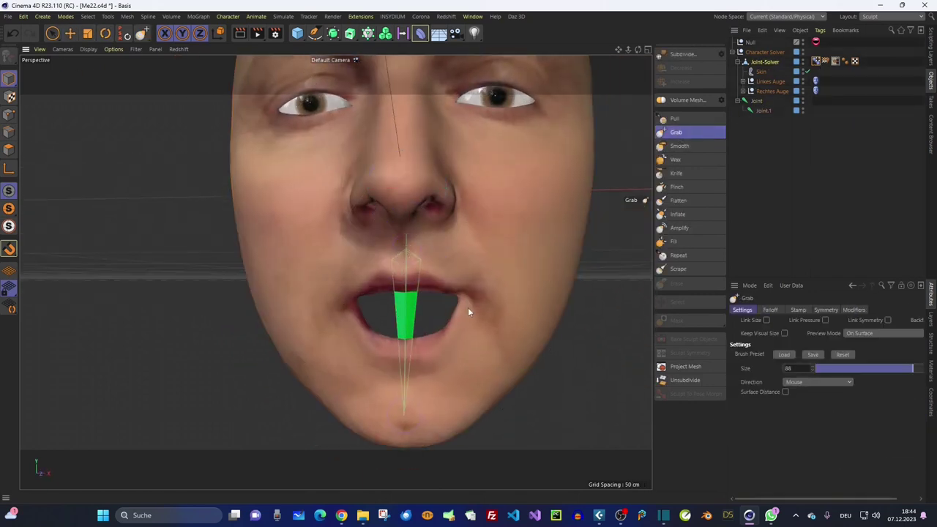
alt+drag(456, 303, 425, 346)
scroll(417, 346, up, 5)
mouse_move(449, 310)
alt+mouse_down()
mouse_move(417, 345)
mouse_move(395, 344)
alt+mouse_up()
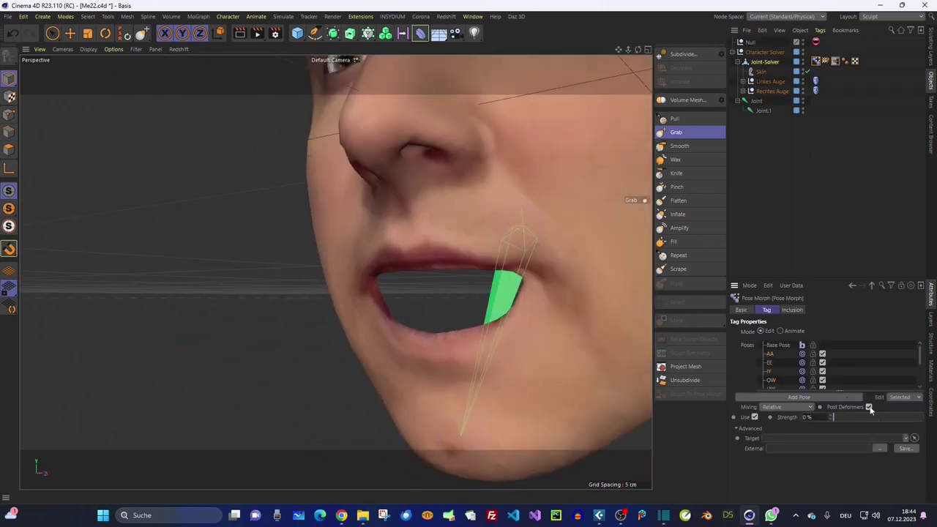
mouse_move(469, 344)
alt+mouse_down()
mouse_move(445, 344)
mouse_move(426, 251)
mouse_move(439, 339)
mouse_move(454, 336)
alt+mouse_up()
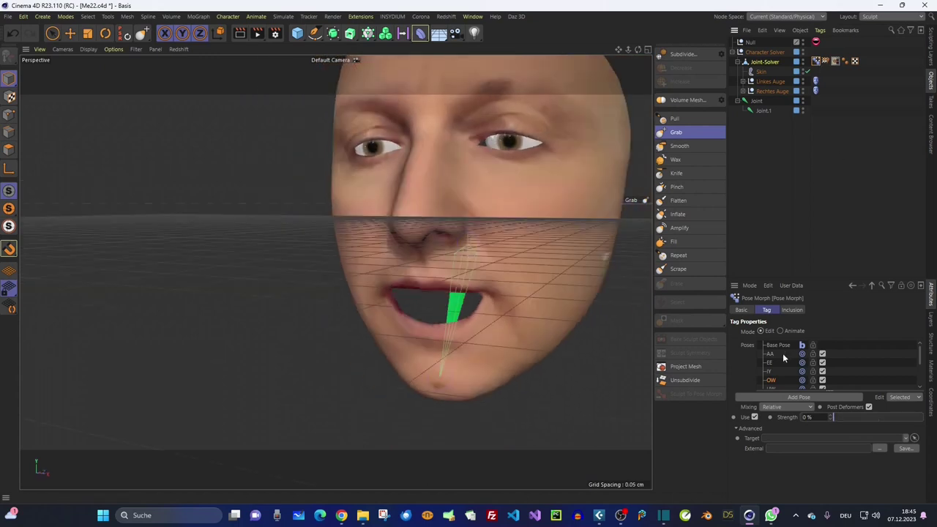
scroll(783, 362, down, 2)
Step: Copy a pose in the Pose Morph list and rename the OW pose
right_click(784, 362)
click(783, 357)
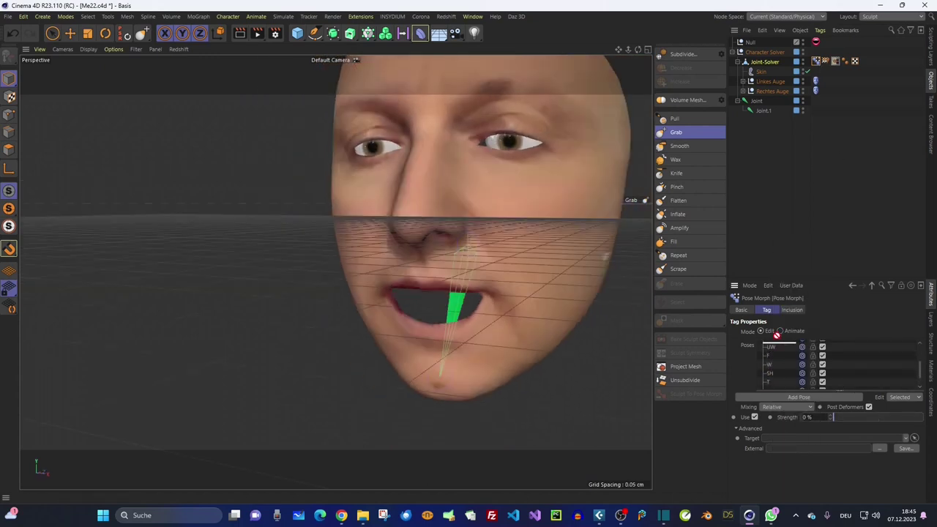
right_click(786, 362)
click(791, 376)
double_click(768, 373)
key(Return)
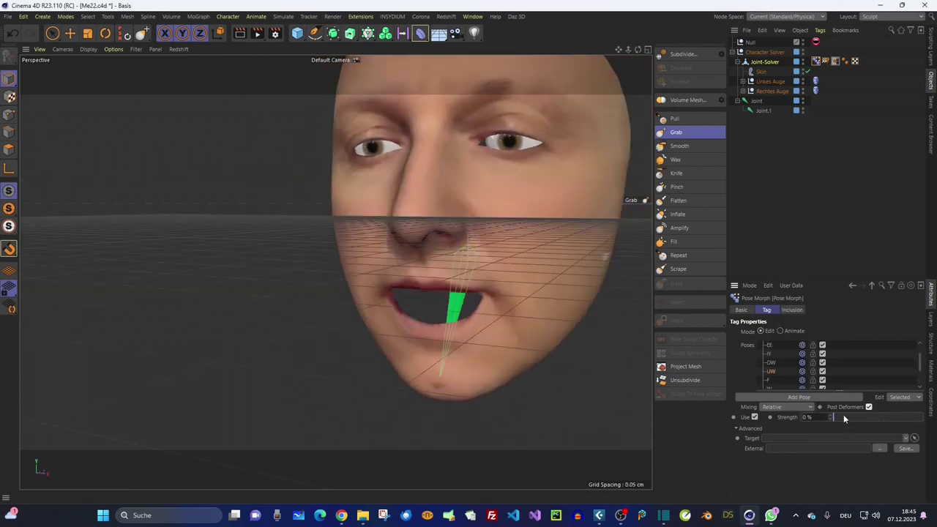
Step: Select the jaw joint, then the face mesh, and pick the Grab sculpting brush
alt+drag(469, 308, 354, 184)
key(r)
click(428, 225)
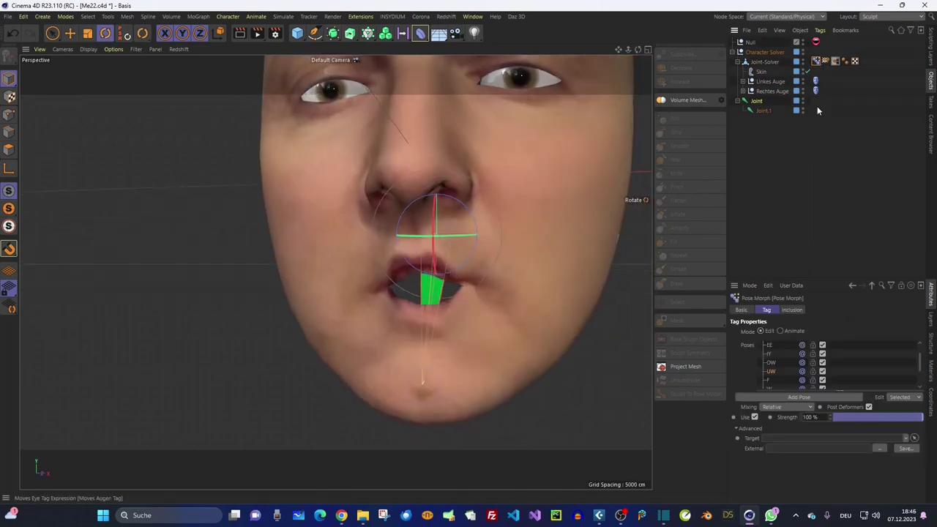
click(764, 61)
click(675, 132)
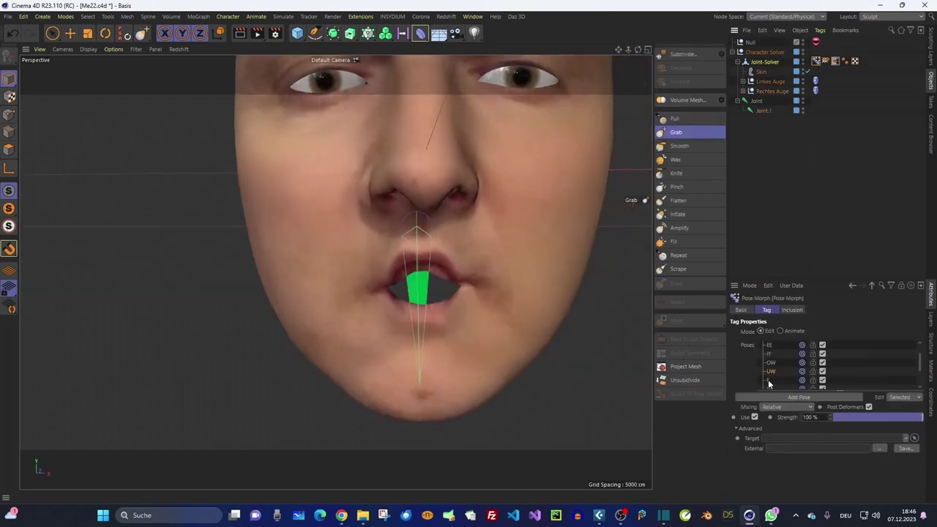
Step: Rotate the jaw joint to open the mouth from a three-quarter view
alt+drag(452, 312, 326, 140)
click(326, 140)
key(r)
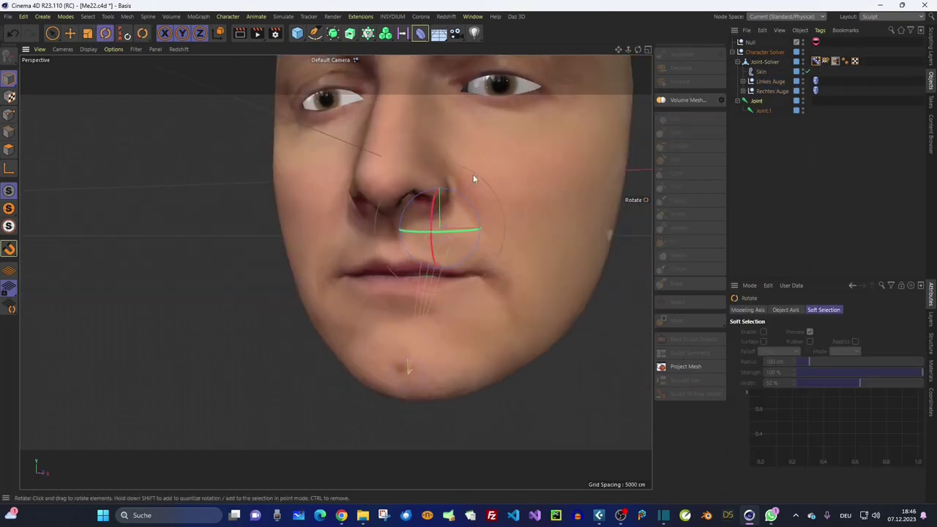
alt+drag(472, 176, 509, 264)
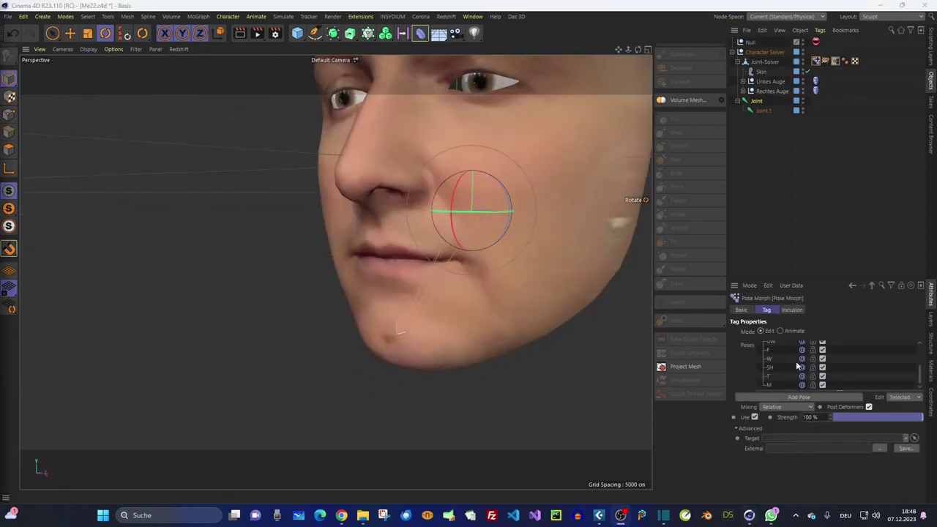
mouse_move(455, 227)
mouse_down()
mouse_move(417, 256)
mouse_move(421, 248)
mouse_move(167, 341)
mouse_up()
Step: Select the face mesh and adjust the sculpting brush size to 71, then 55
click(307, 315)
mouse_move(308, 315)
alt+mouse_down()
mouse_move(379, 270)
mouse_move(468, 257)
alt+mouse_up()
middle_drag(468, 256, 476, 255)
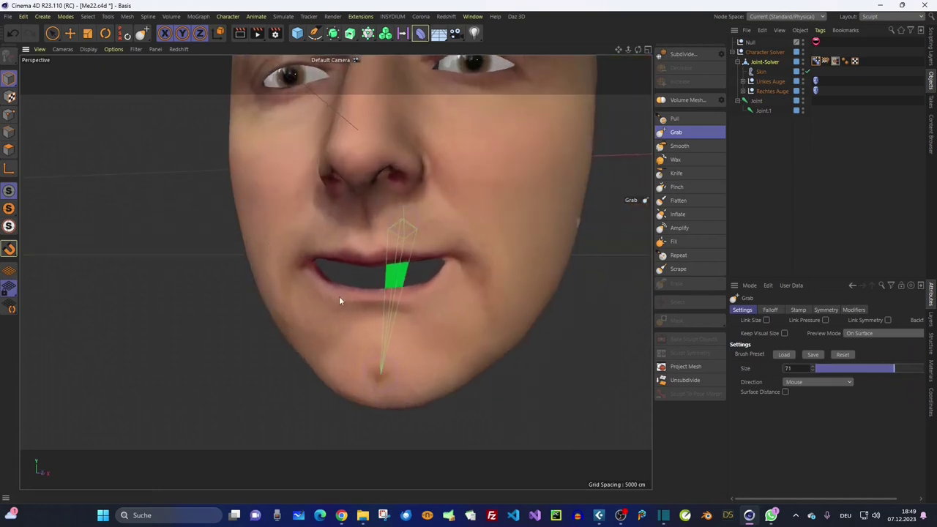
scroll(351, 300, up, 5)
middle_drag(476, 257, 232, 215)
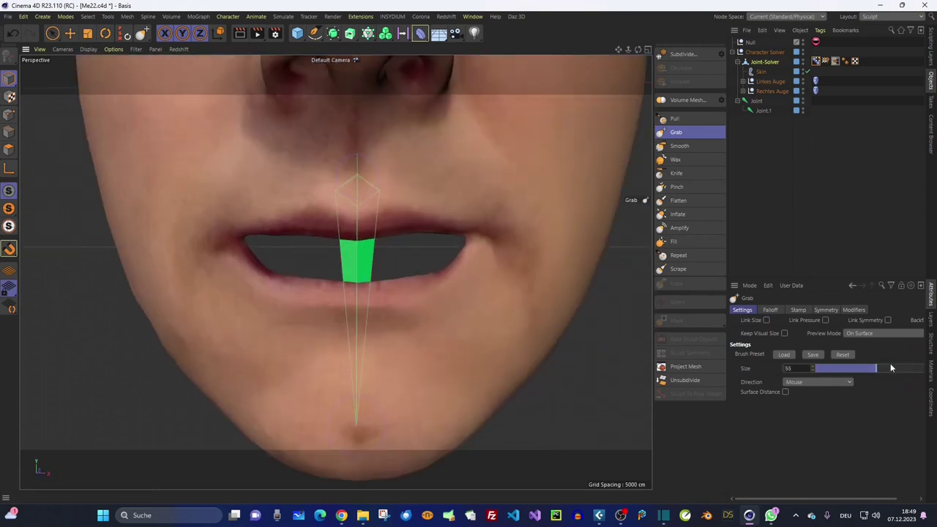
Step: Choose a Pose Morph pose with the mouth open wider and reselect the jaw and mesh
click(836, 60)
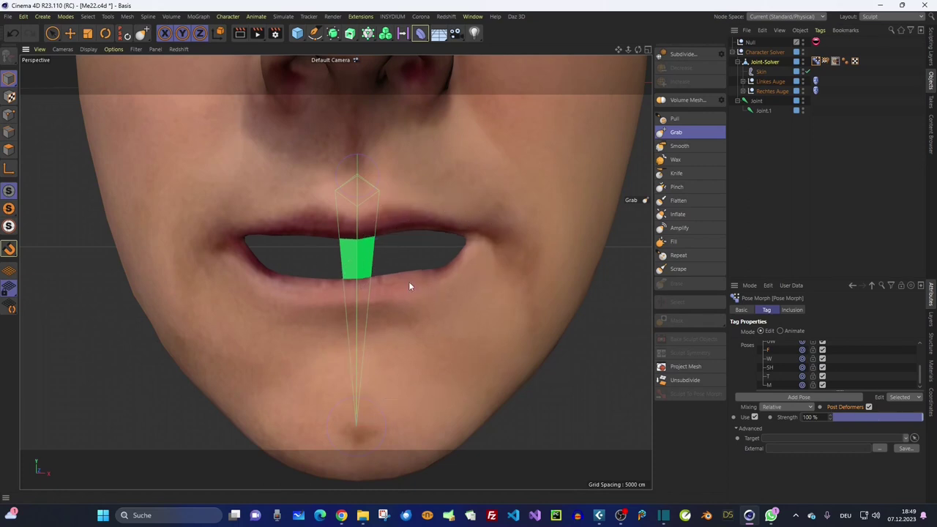
mouse_move(392, 211)
alt+mouse_down()
mouse_move(365, 291)
mouse_move(351, 278)
alt+mouse_up()
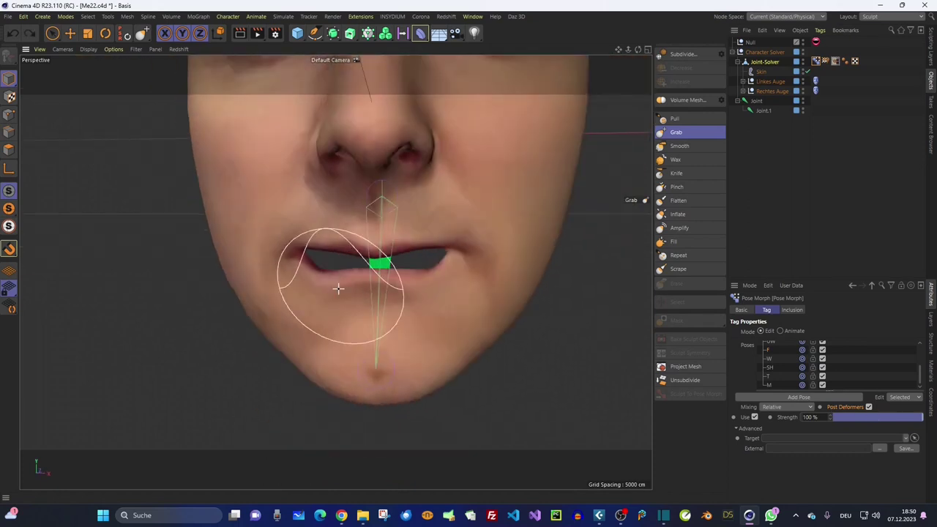
scroll(429, 252, down, 3)
click(815, 112)
click(851, 284)
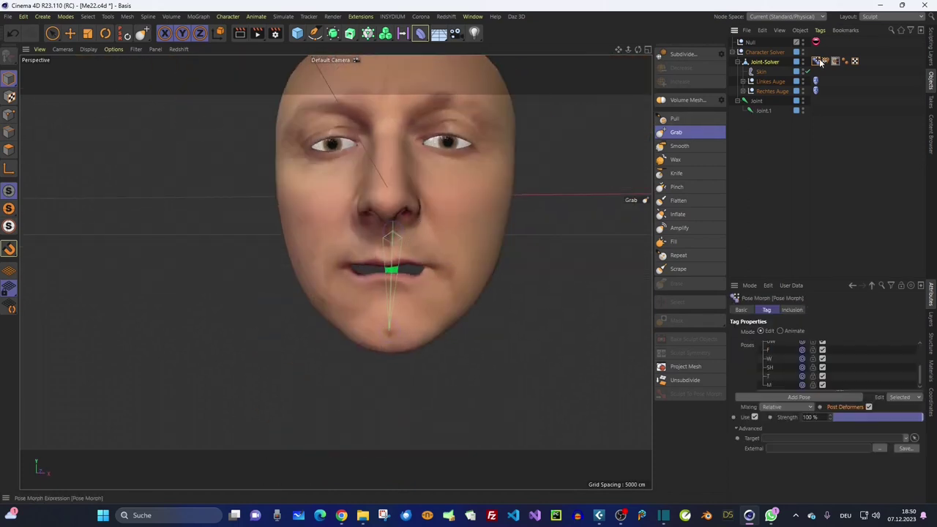
click(768, 359)
click(789, 330)
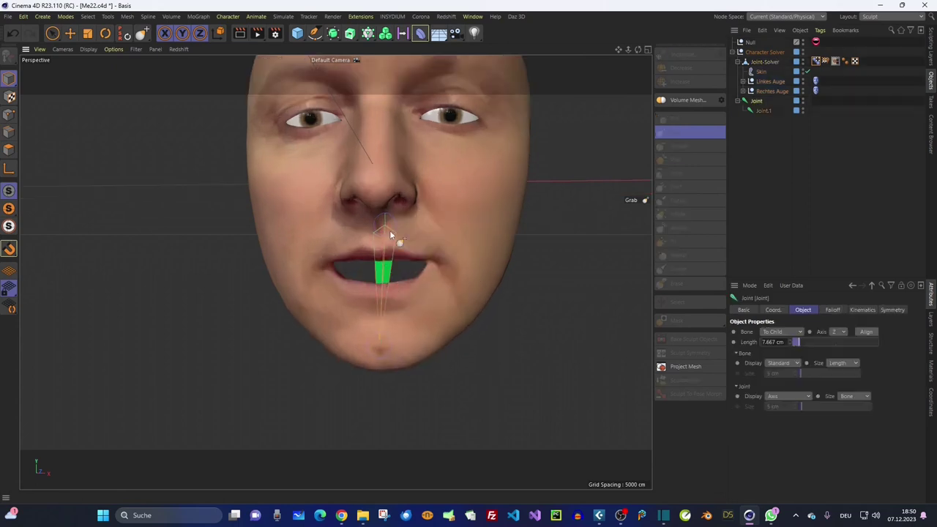
click(675, 131)
scroll(407, 252, up, 3)
click(851, 284)
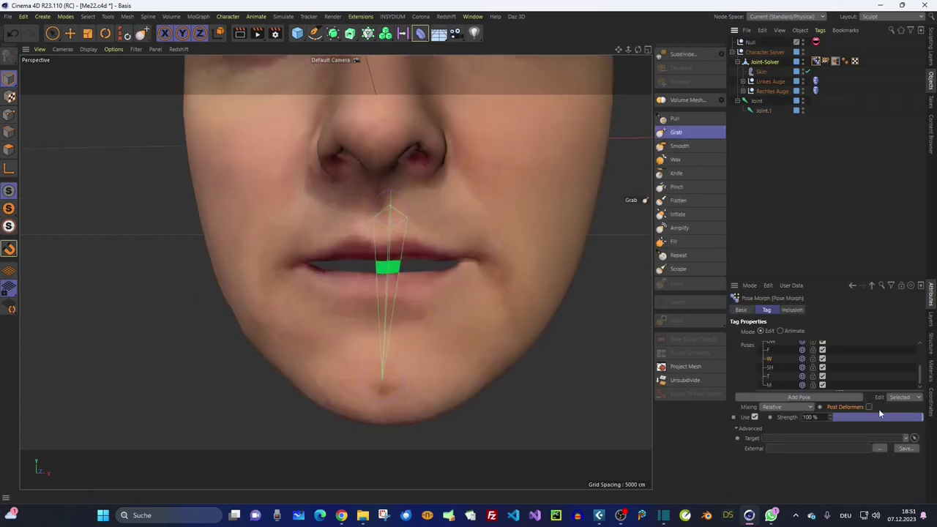
Step: Check the mouth from side and front, then select the Joint-Solver face mesh for sculpting
alt+drag(328, 268, 513, 263)
click(695, 136)
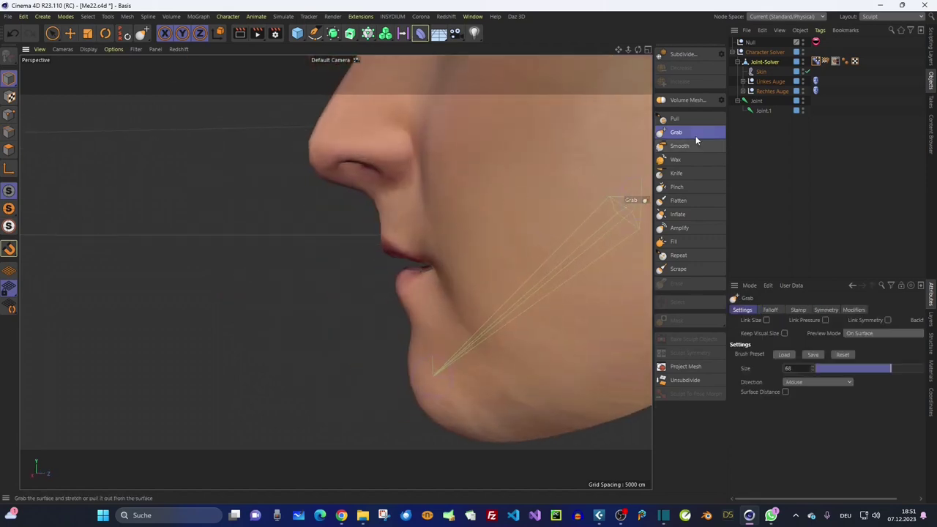
scroll(823, 478, right, 2)
alt+drag(398, 271, 234, 278)
scroll(421, 297, down, 3)
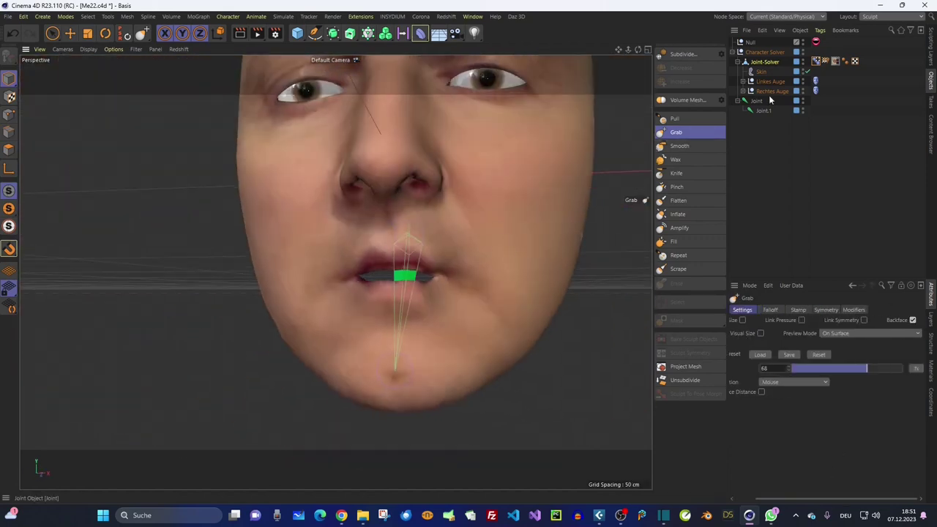
key(r)
alt+drag(407, 222, 439, 264)
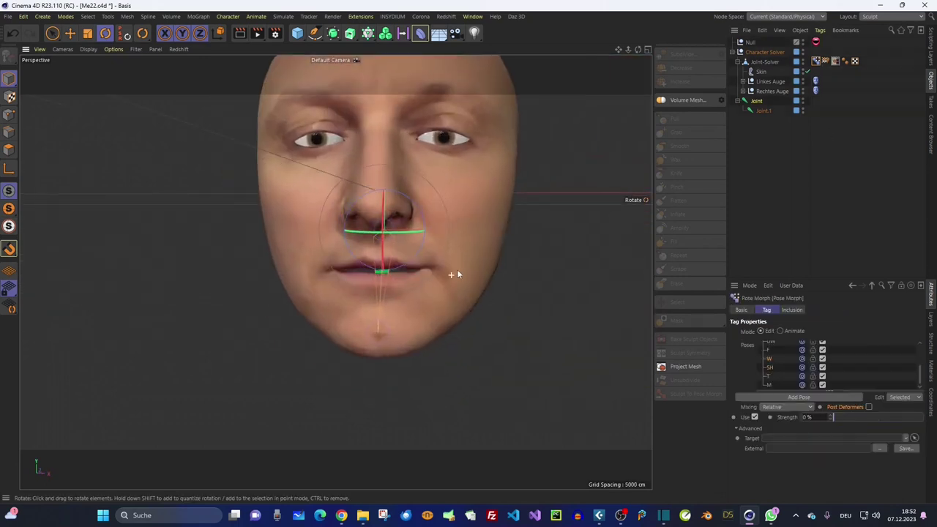
scroll(457, 269, up, 3)
click(764, 61)
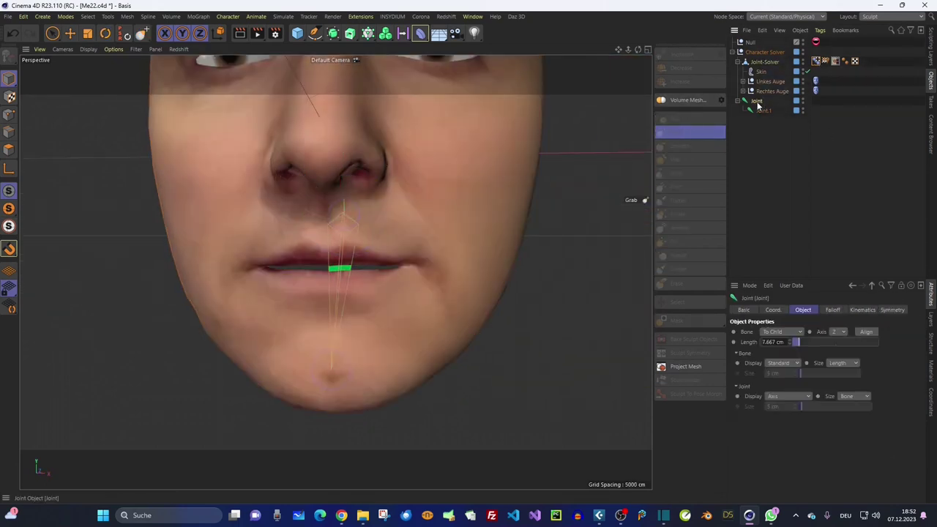
Step: Raise Pose Morph strength to 100% and compare applying the morph after deformers on and off
scroll(369, 234, up, 3)
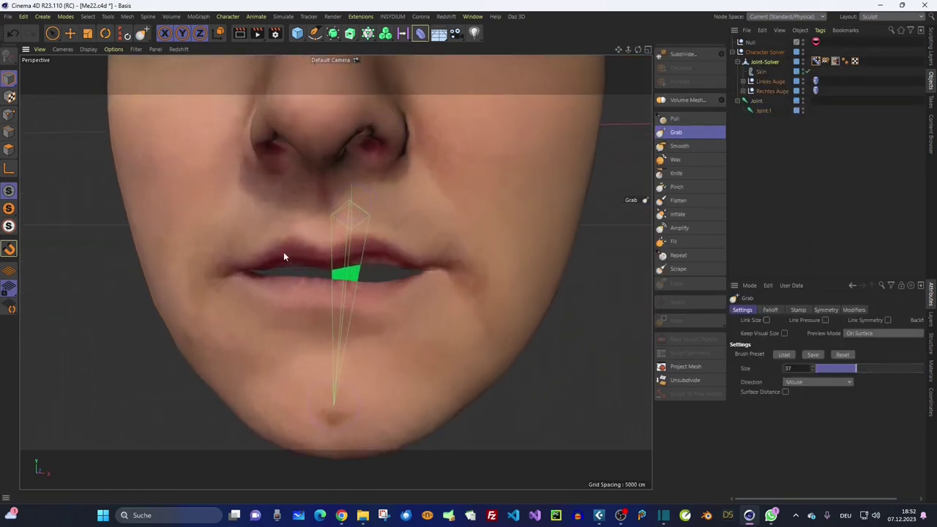
scroll(361, 251, down, 1)
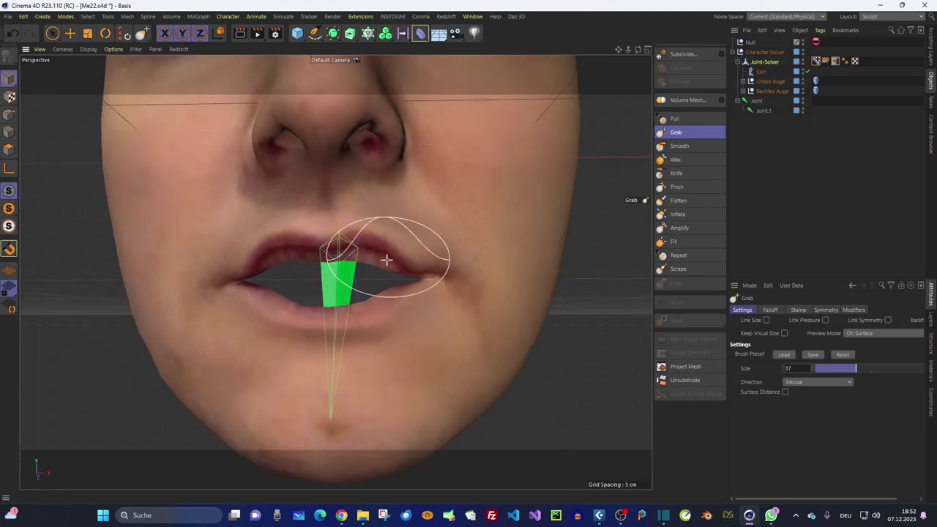
scroll(381, 307, down, 2)
click(816, 61)
drag(840, 422, 922, 418)
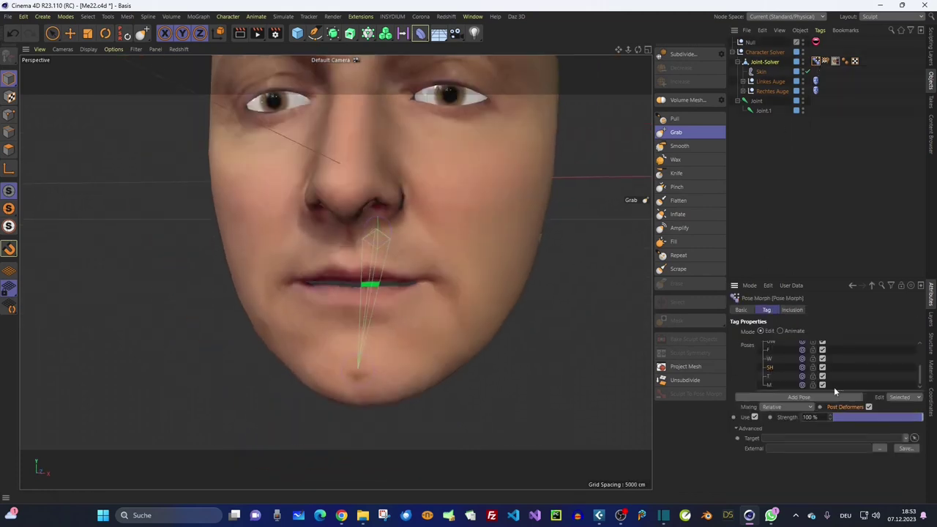
scroll(383, 268, up, 3)
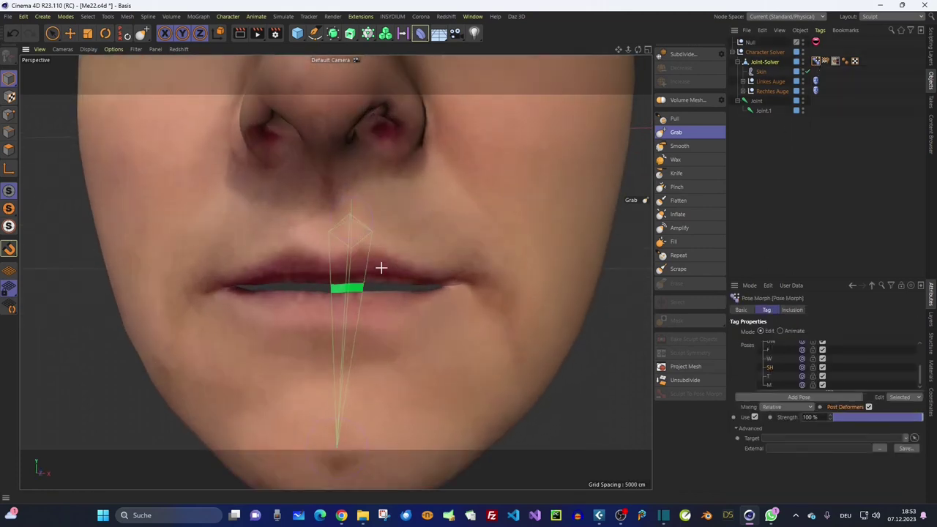
click(868, 407)
scroll(330, 263, up, 2)
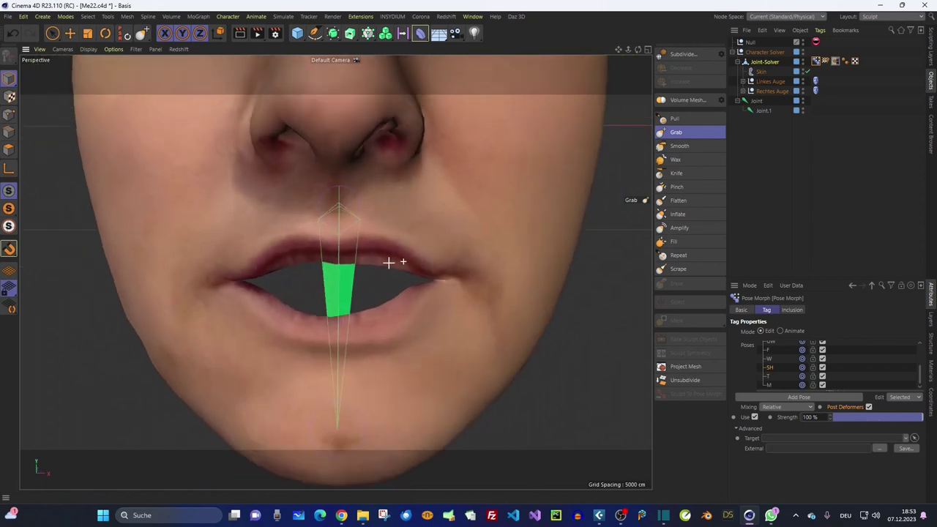
scroll(388, 262, down, 3)
click(868, 407)
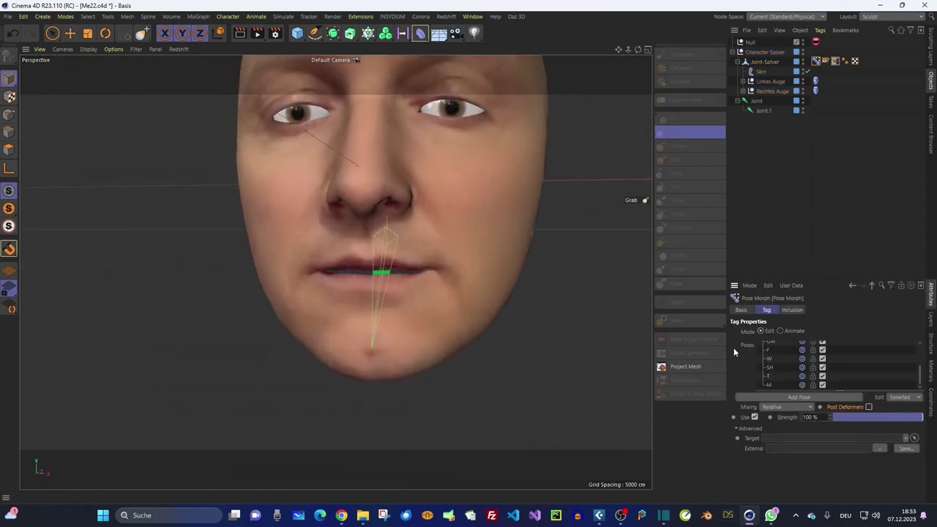
scroll(478, 241, up, 1)
Step: Select the T pose in the Pose Morph tag's list
key(r)
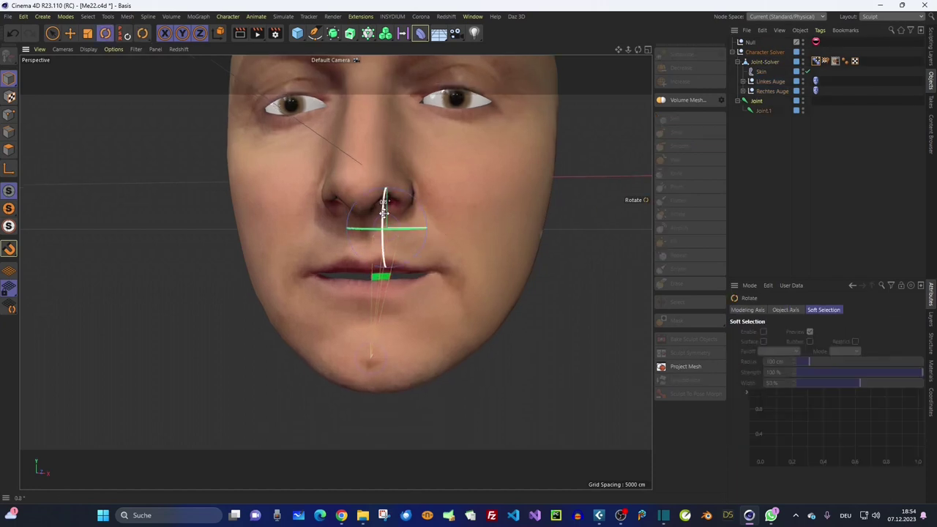
click(852, 284)
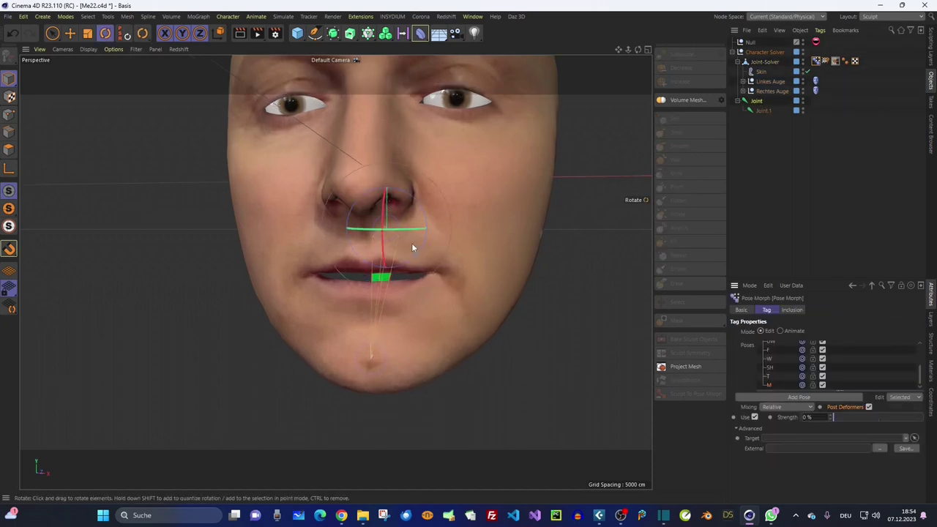
click(764, 378)
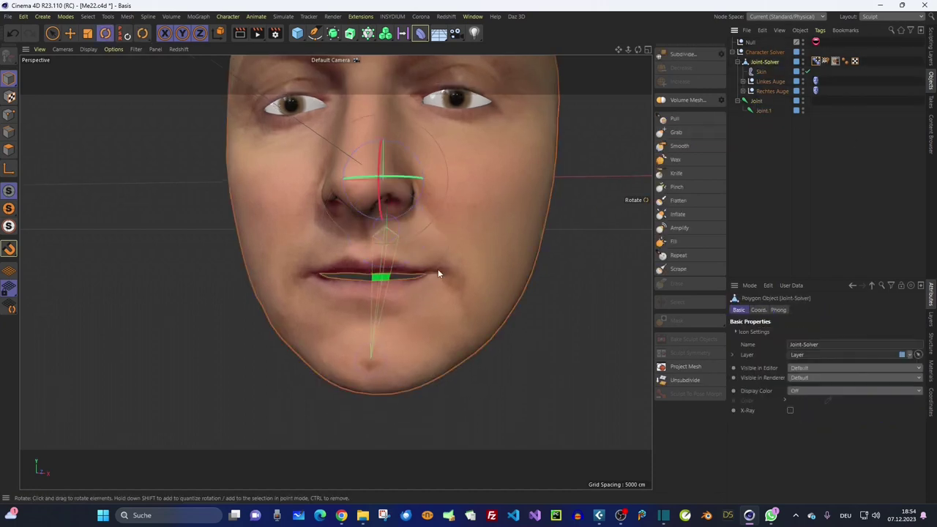
scroll(410, 219, up, 2)
Step: Pick the stretching sculpt brush on the Joint-Solver mesh, trying Normal direction before reverting to Mouse
mouse_move(366, 220)
alt+mouse_down()
mouse_move(469, 212)
mouse_move(439, 310)
mouse_move(424, 279)
alt+mouse_up()
click(512, 191)
click(677, 133)
click(818, 382)
click(794, 403)
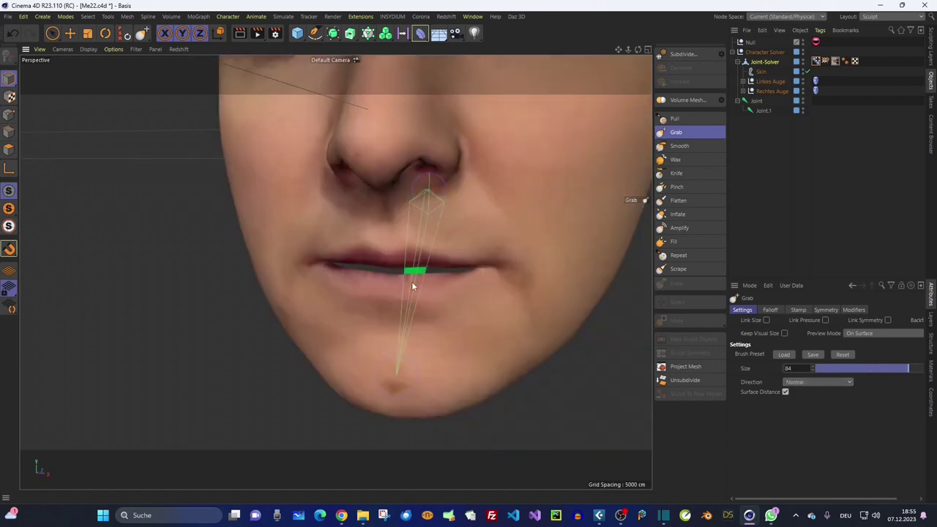
click(812, 382)
click(798, 393)
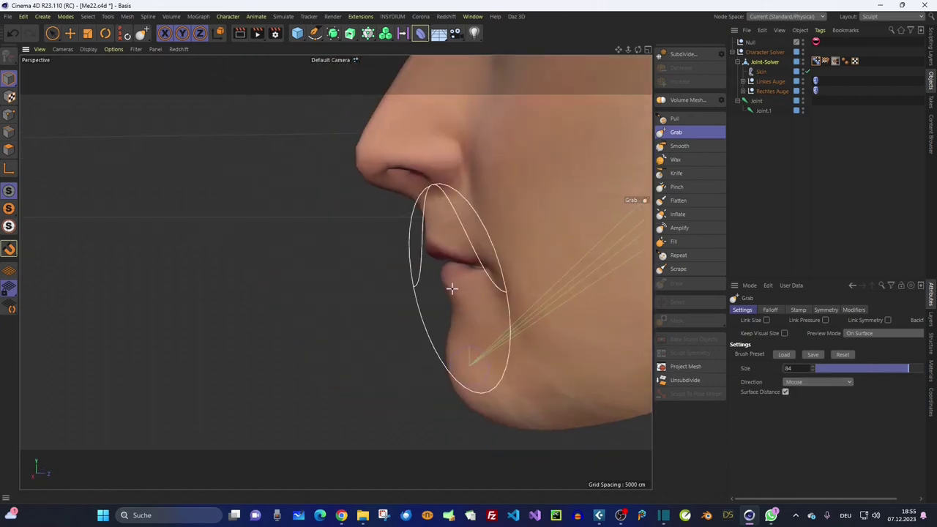
Step: Pull the lip surface into a closed, neutral shape and zoom out to the whole face
scroll(446, 272, up, 5)
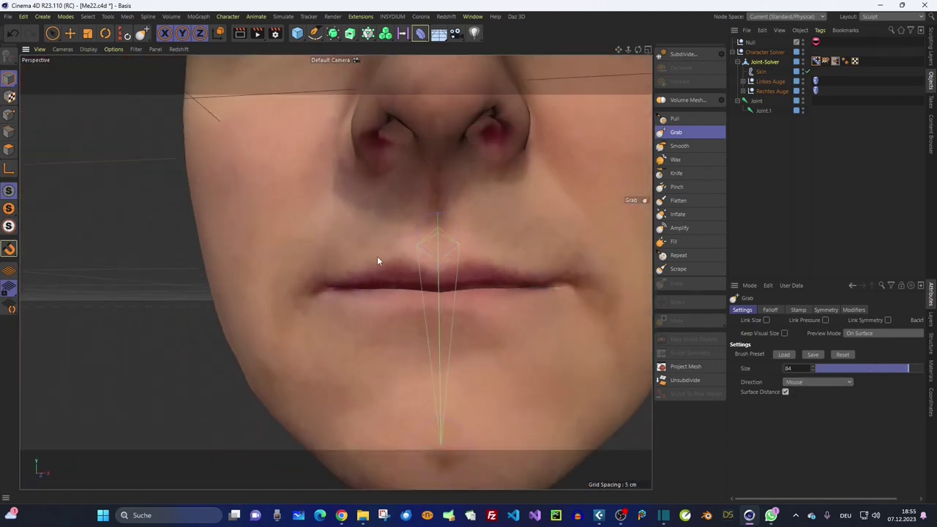
mouse_move(378, 261)
alt+mouse_down()
mouse_move(527, 290)
mouse_move(533, 271)
mouse_move(376, 285)
mouse_move(456, 286)
alt+mouse_up()
scroll(509, 330, up, 3)
alt+drag(508, 330, 450, 265)
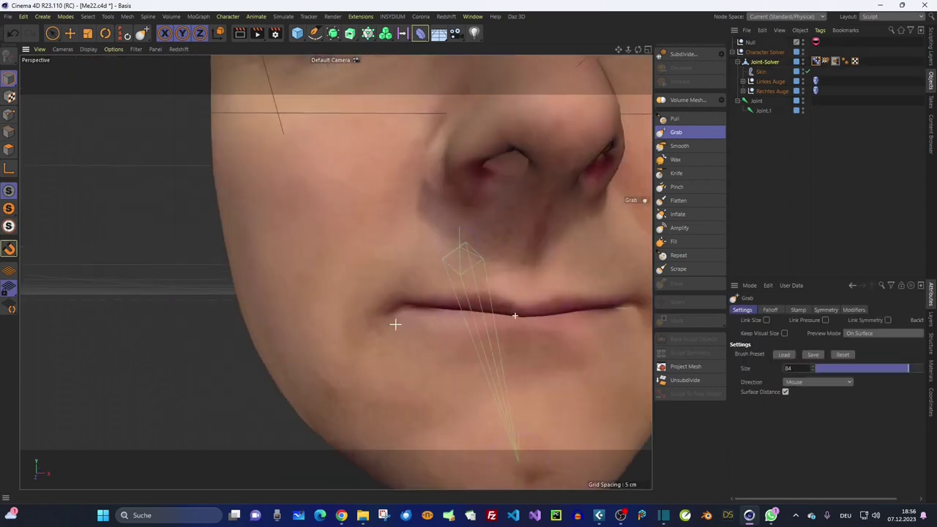
alt+drag(393, 324, 495, 320)
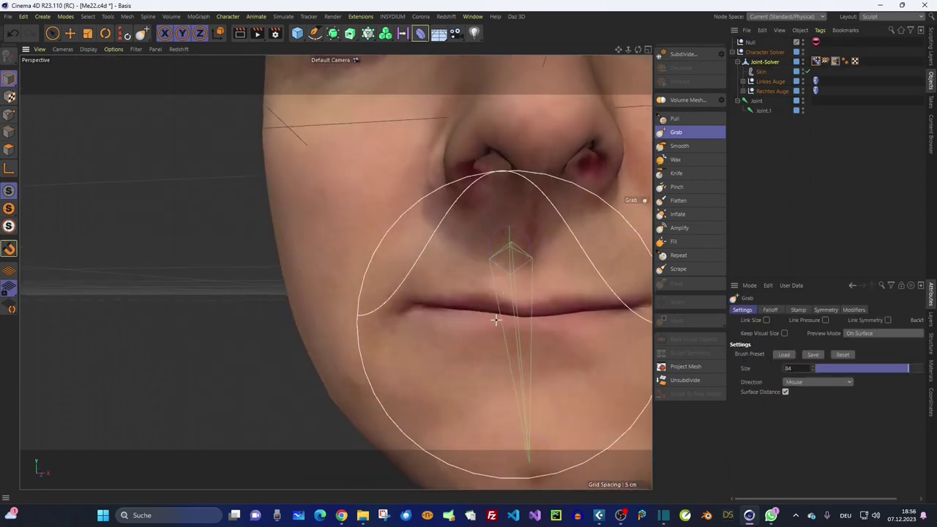
scroll(495, 320, down, 5)
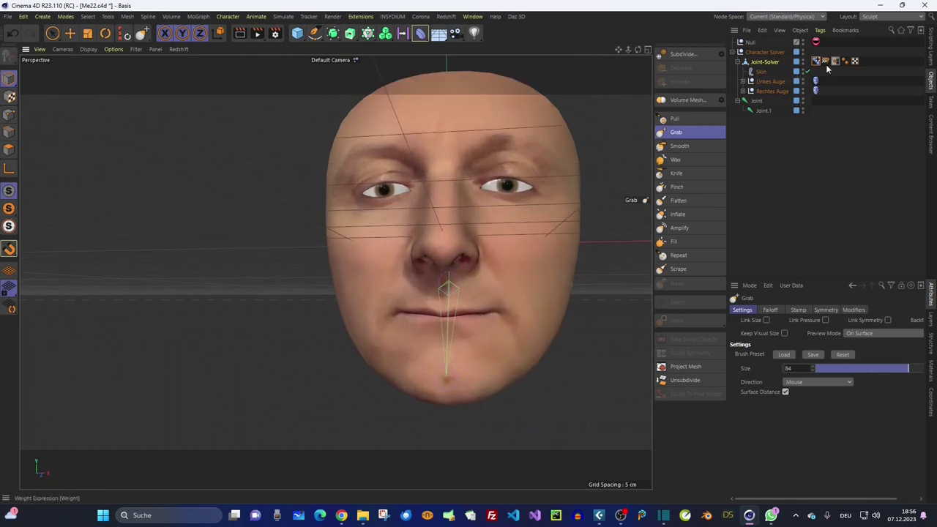
Step: Set the Pose Morph tag to Animate, drop UW and F to 0%, and reset all sliders
click(816, 62)
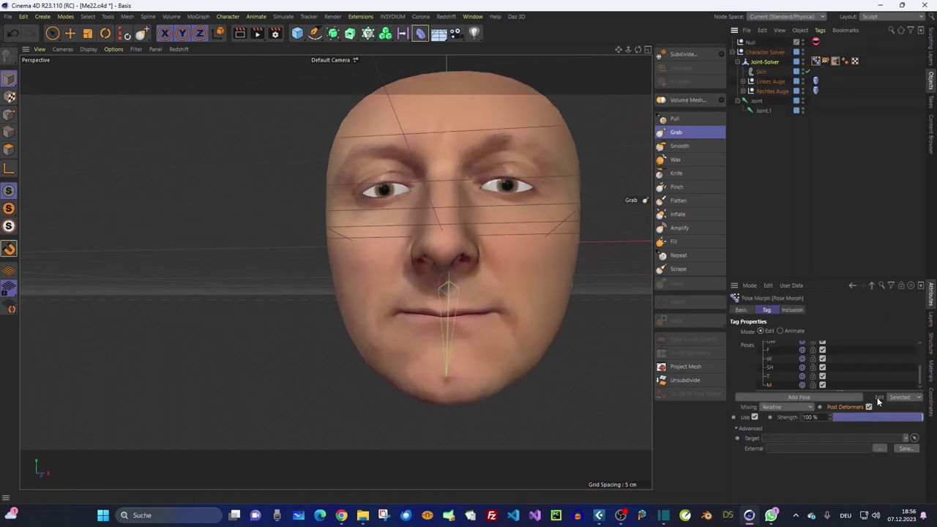
click(780, 331)
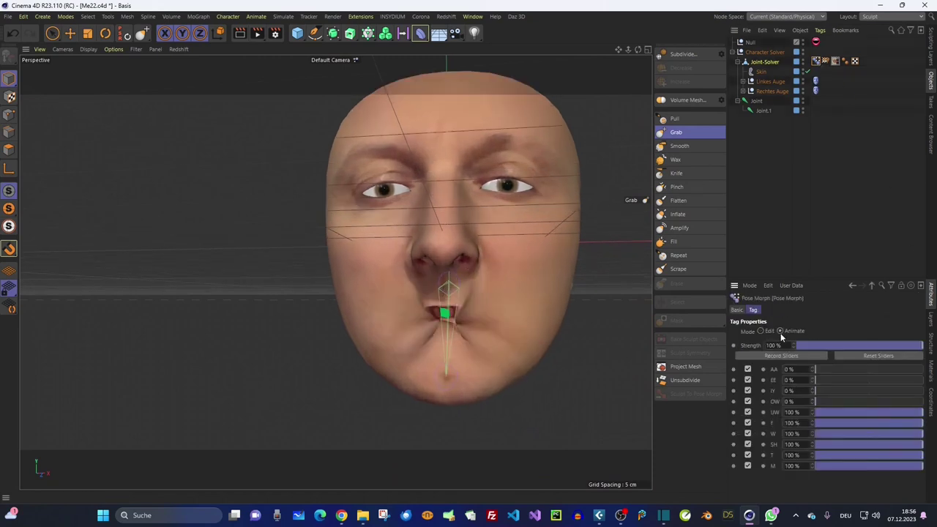
drag(853, 412, 812, 423)
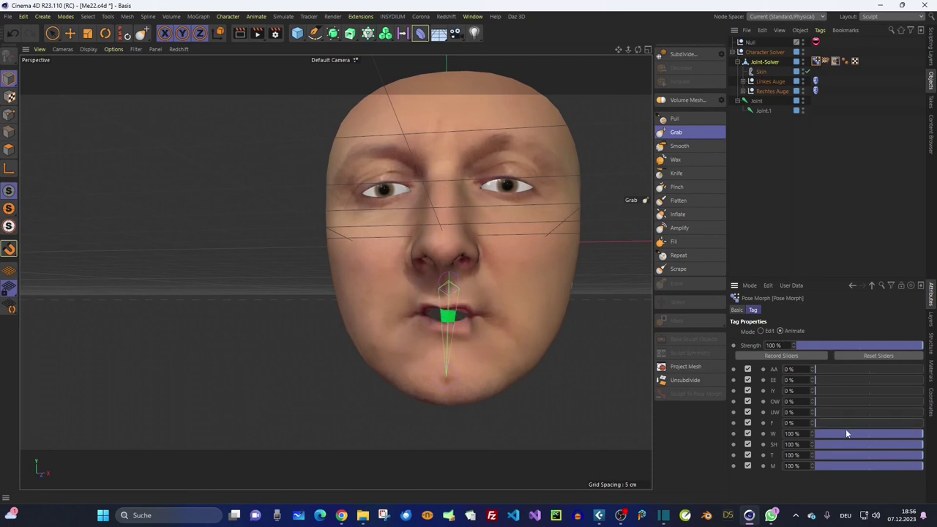
click(871, 356)
alt+drag(539, 337, 626, 234)
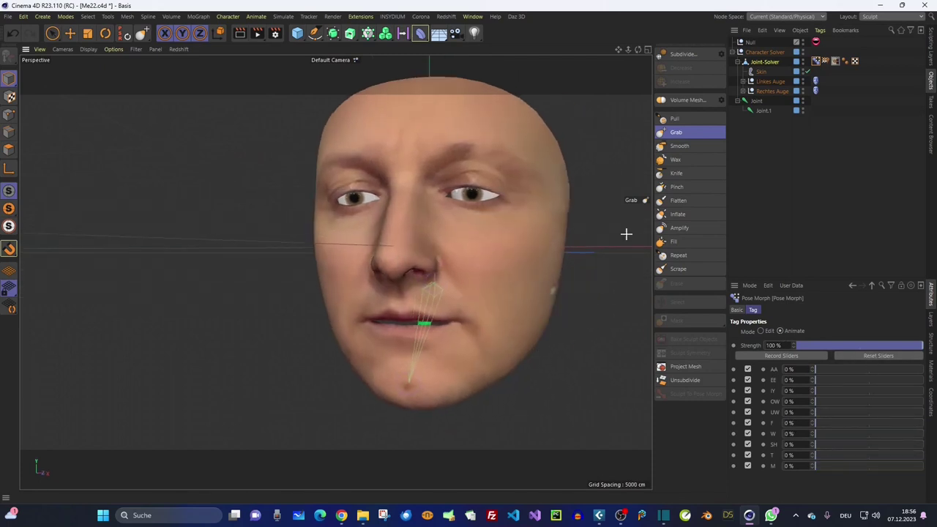
Step: Add a LipTalk Jaw Solver tag to the Joint from Liptalk Tags
right_click(749, 104)
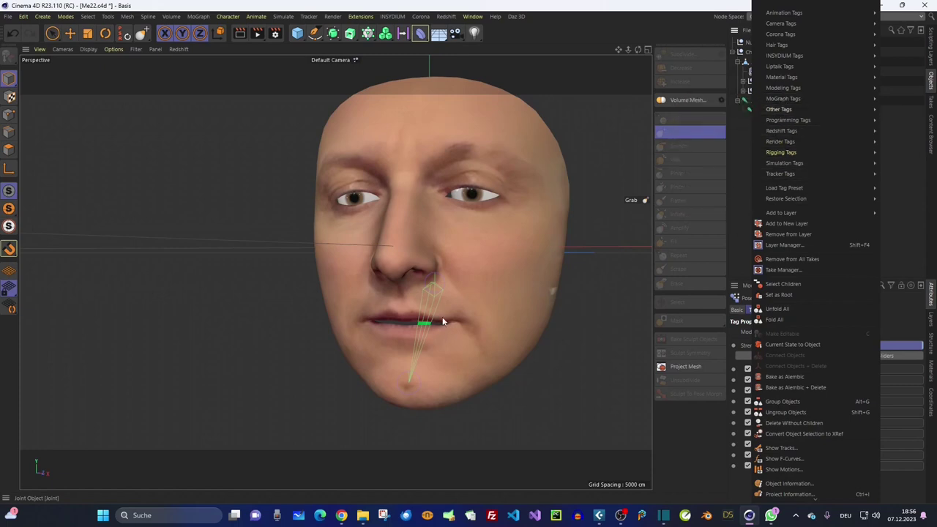
mouse_move(806, 130)
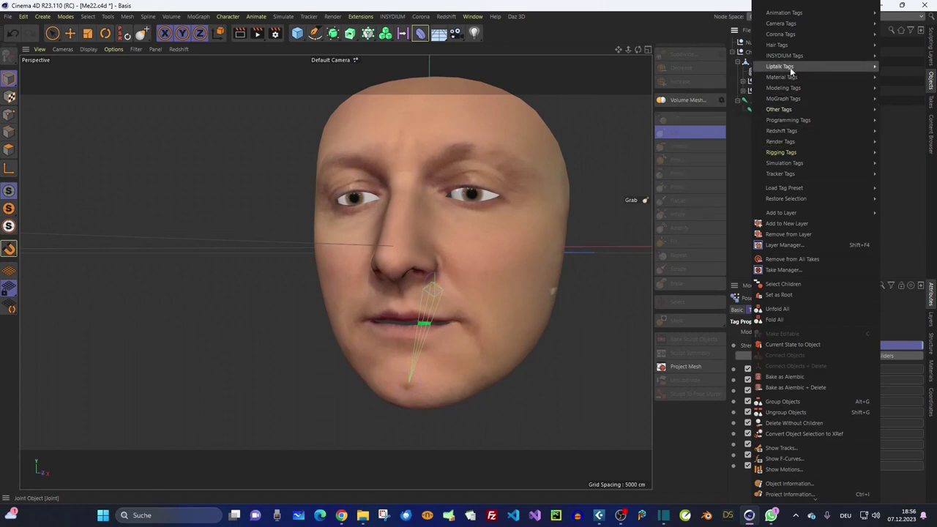
mouse_move(791, 71)
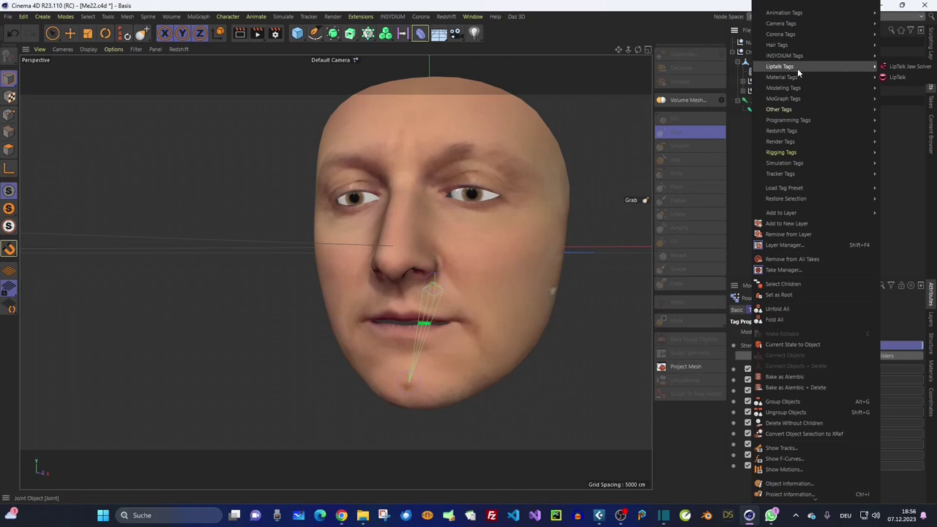
click(905, 67)
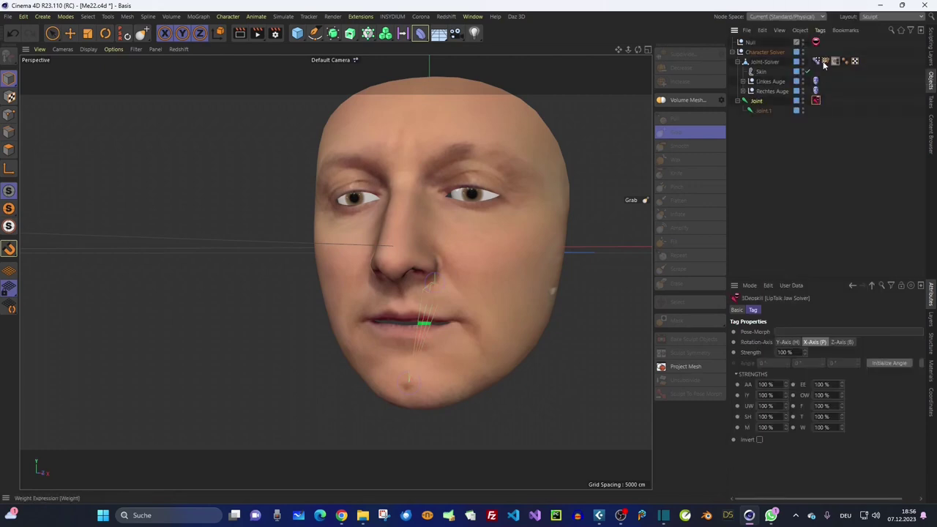
Step: Reset the Weight tag's bind pose and link the Pose Morph tag into the solver's Pose-Morph field
click(827, 61)
click(858, 334)
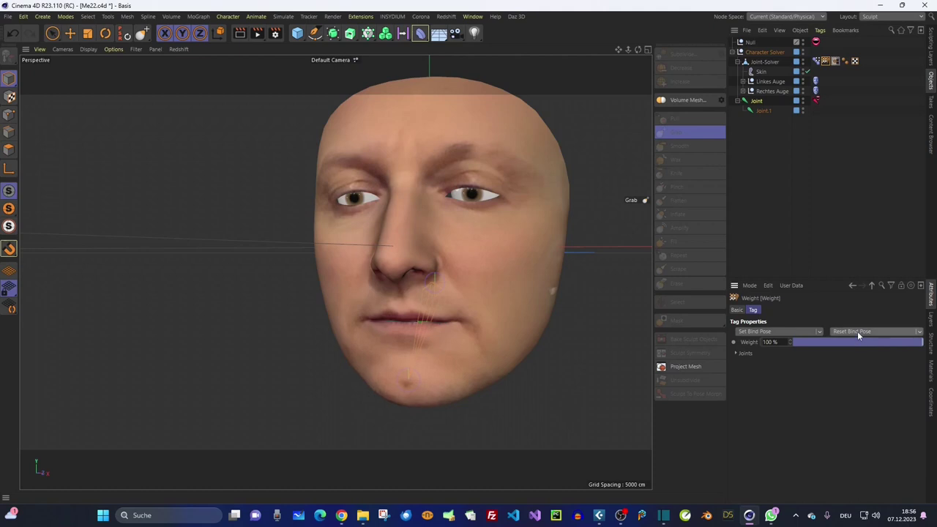
click(815, 100)
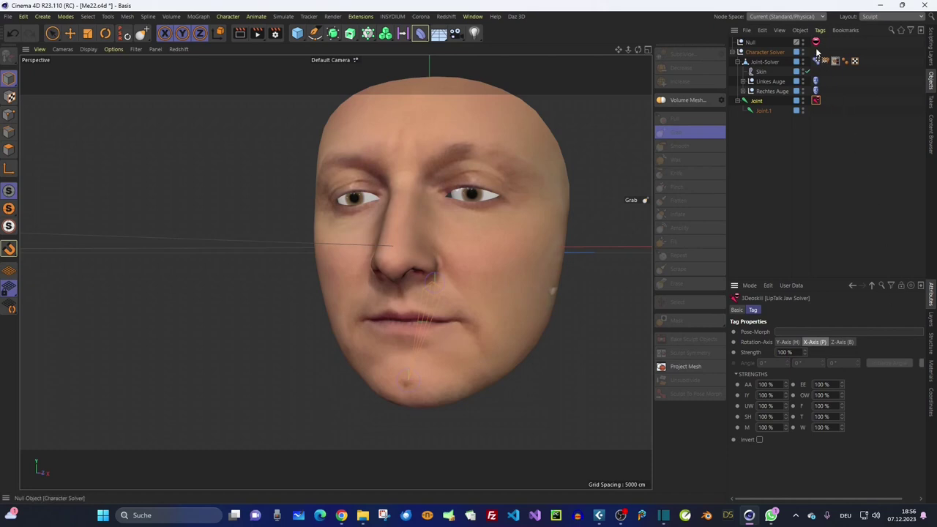
drag(786, 321, 788, 332)
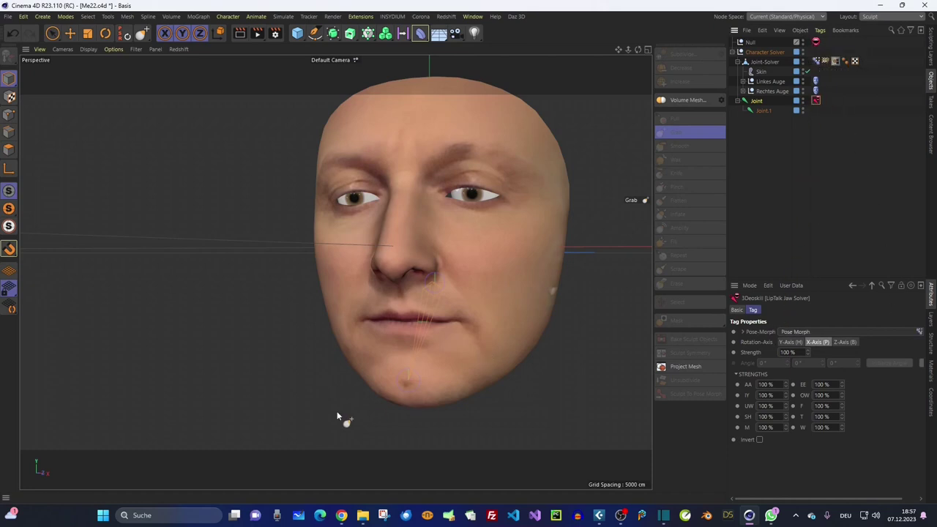
click(887, 17)
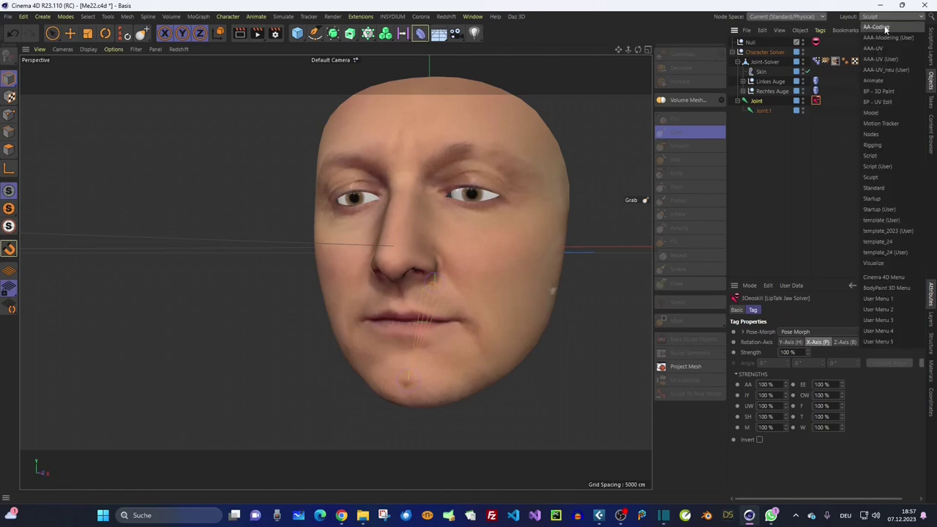
Step: Switch to the template_2023 (User) layout and browse for the Null's LipTalk transcript file
click(882, 231)
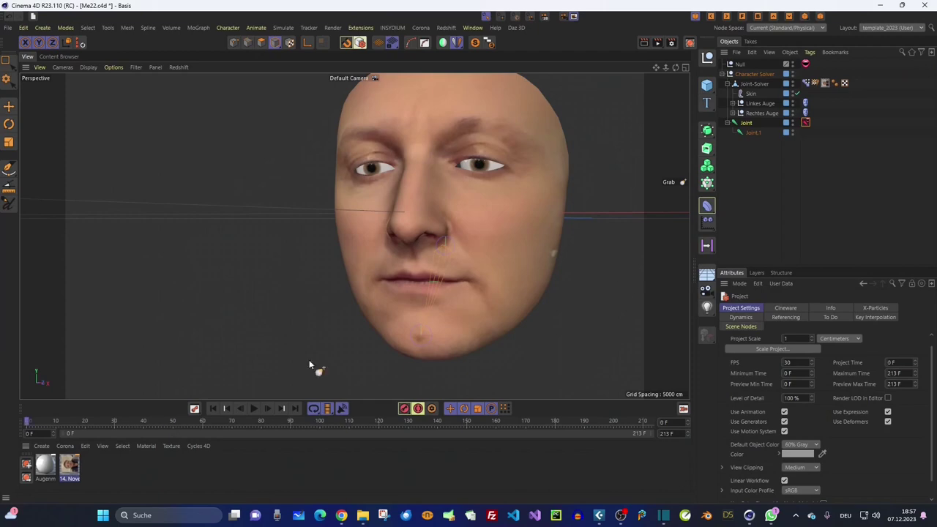
click(805, 63)
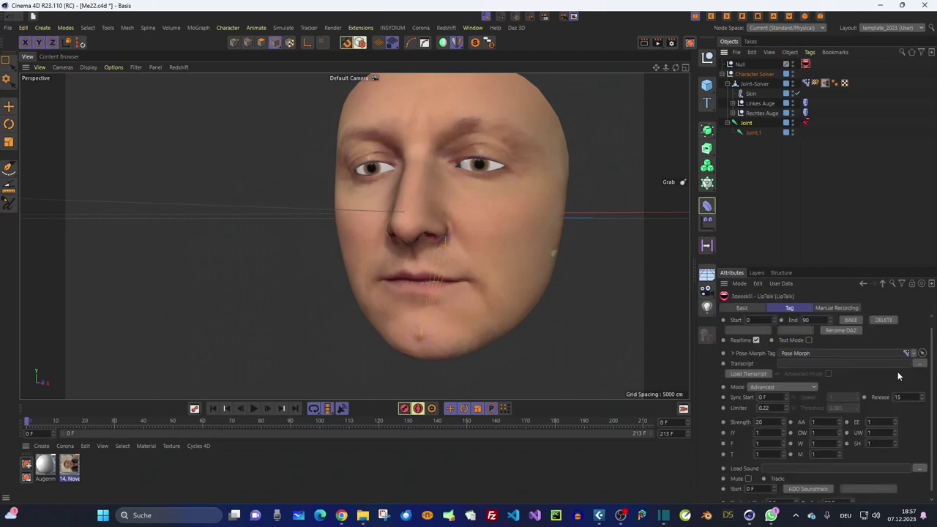
click(919, 364)
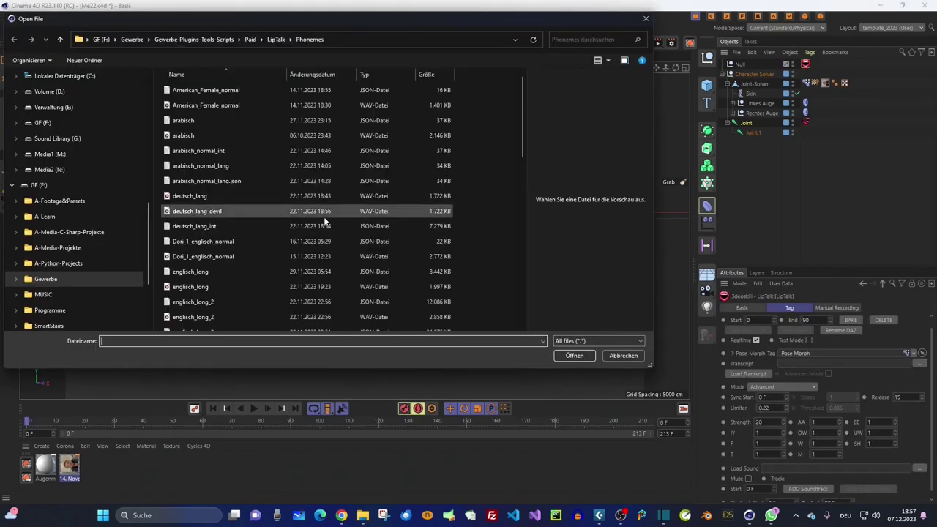
Step: Load Italian_Male_normal JSON as the LipTalk transcript and Italian_Male_normal WAV as its sound
scroll(238, 242, down, 5)
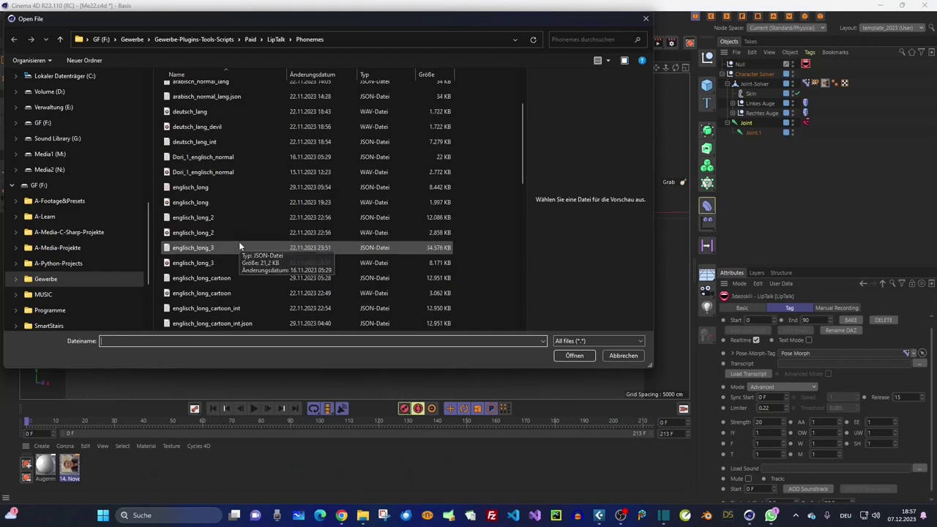
scroll(238, 247, down, 3)
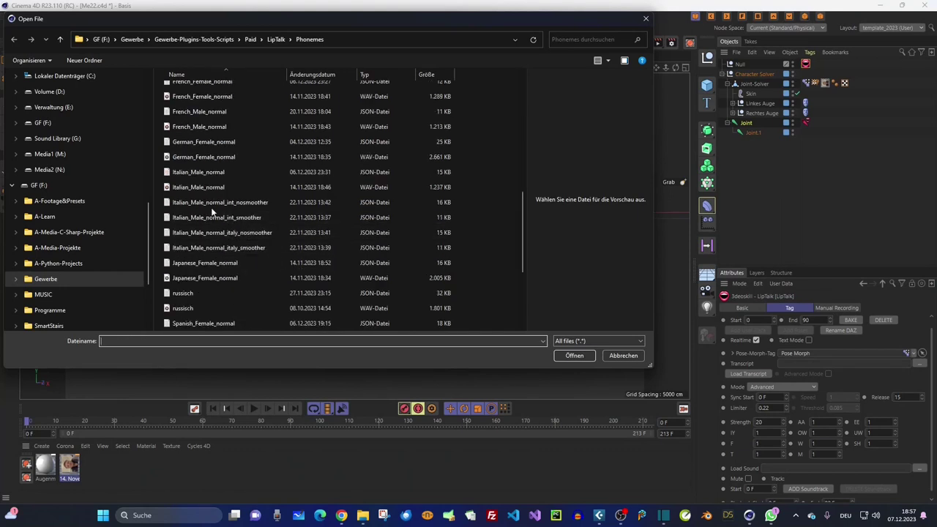
double_click(201, 175)
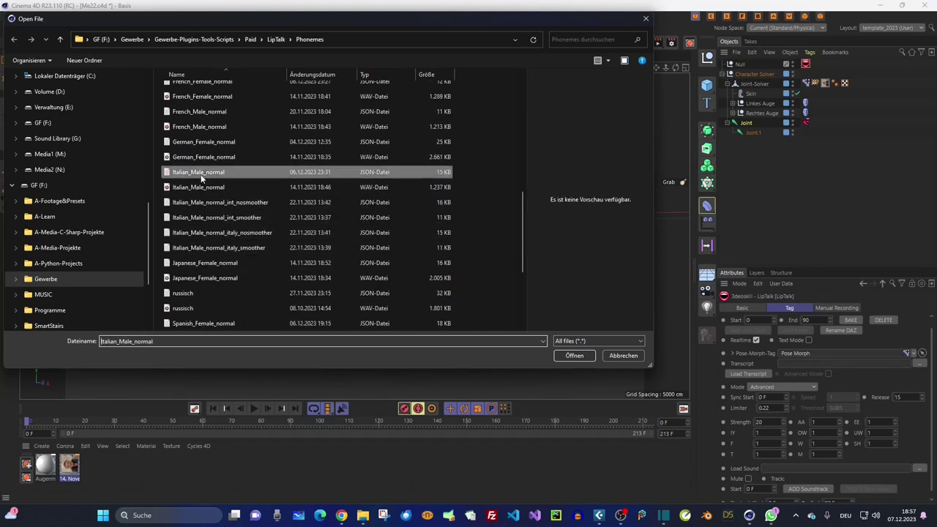
click(921, 470)
scroll(273, 226, down, 5)
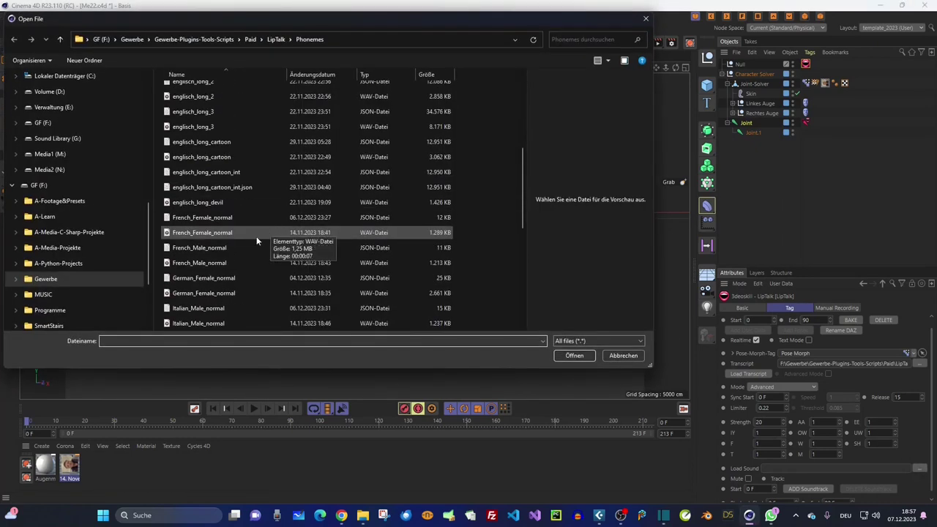
scroll(231, 263, down, 1)
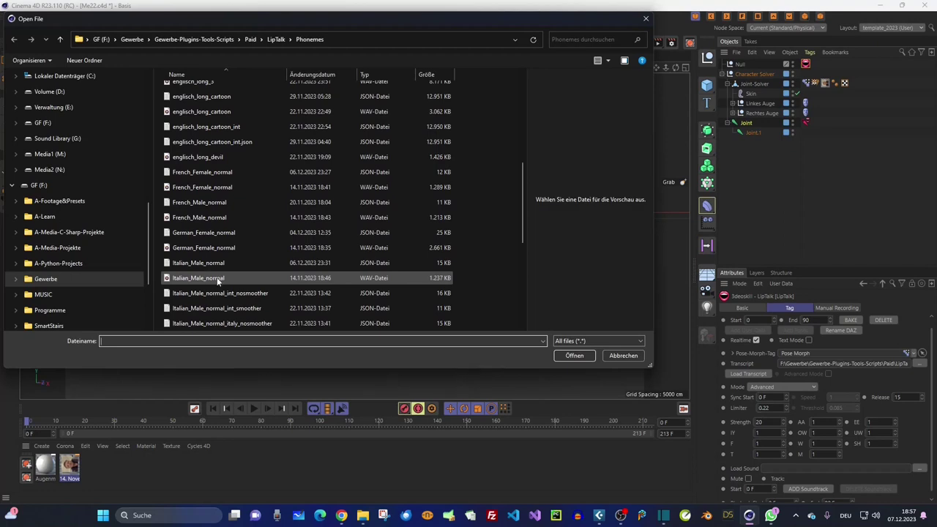
double_click(217, 279)
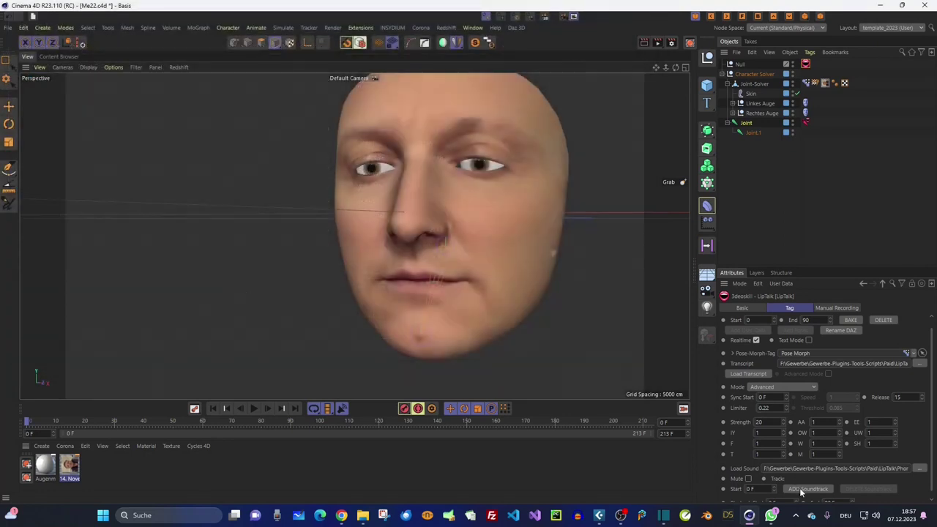
Step: Add the audio as a soundtrack, enable Invert on the Jaw Solver, and scrub early frames
click(804, 489)
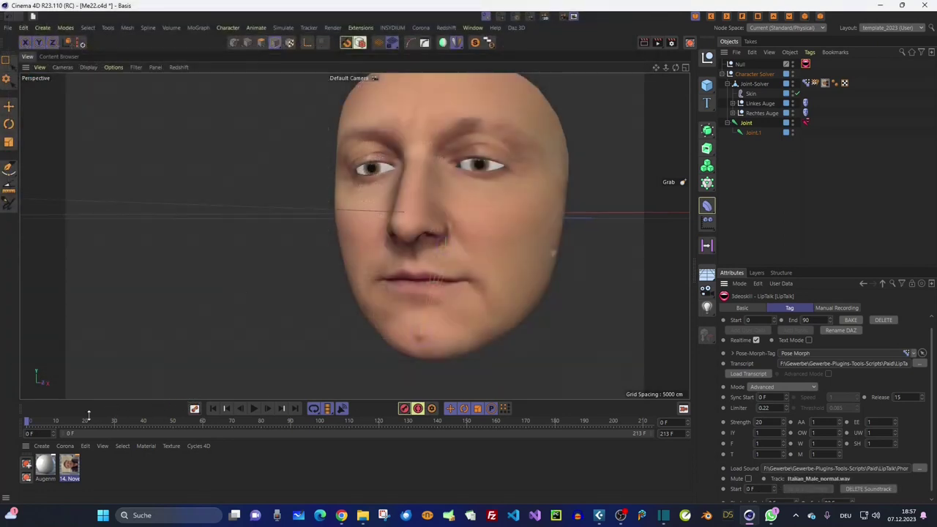
drag(88, 415, 229, 425)
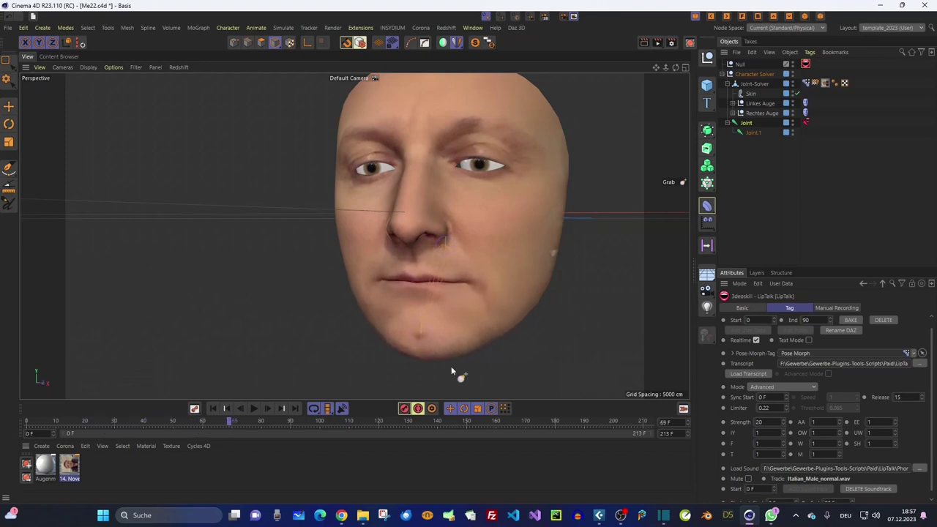
click(806, 122)
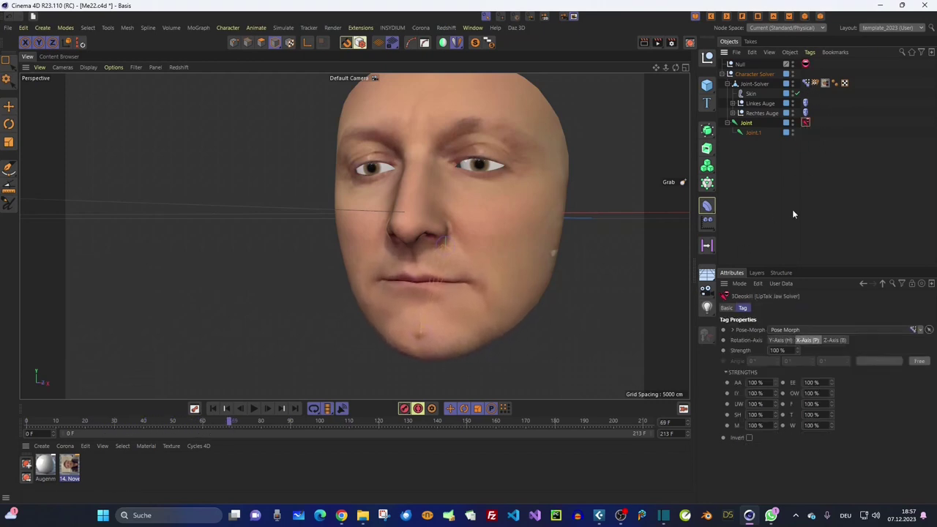
click(748, 437)
click(32, 422)
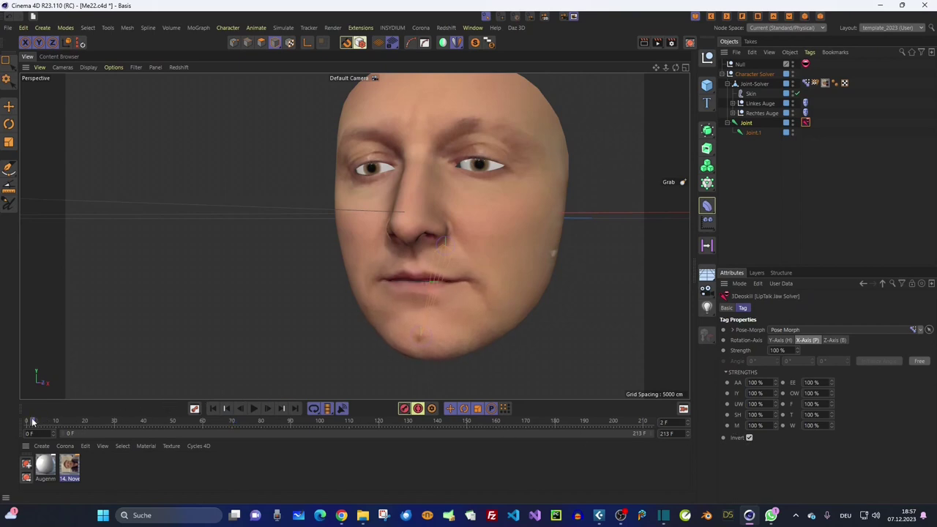
drag(30, 423, 28, 391)
Step: Play the lip-sync, review the Null's LipTalk tag settings, and scrub to frame 49
alt+drag(469, 272, 367, 298)
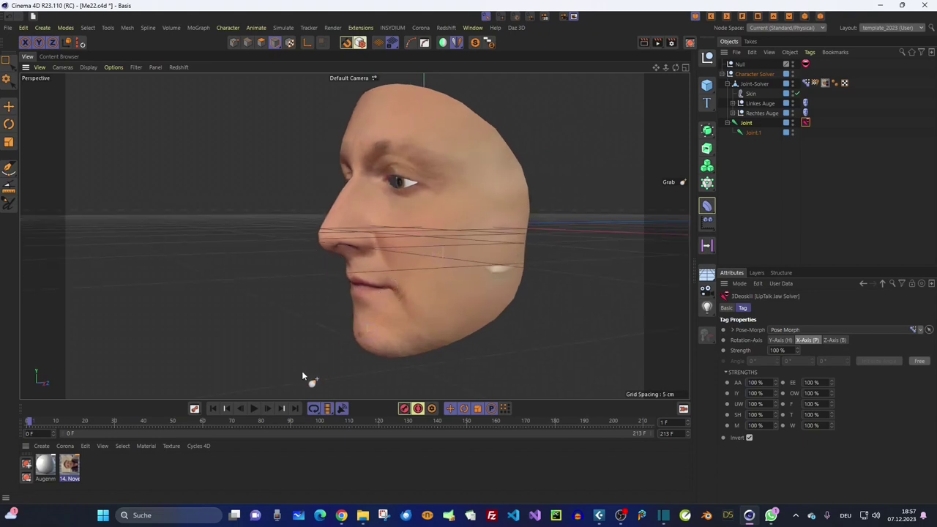
click(254, 408)
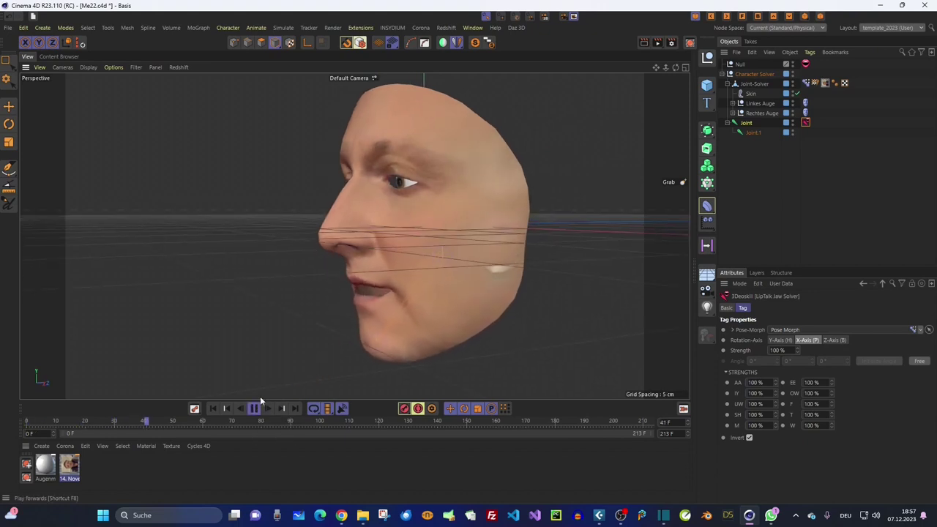
alt+drag(339, 277, 417, 276)
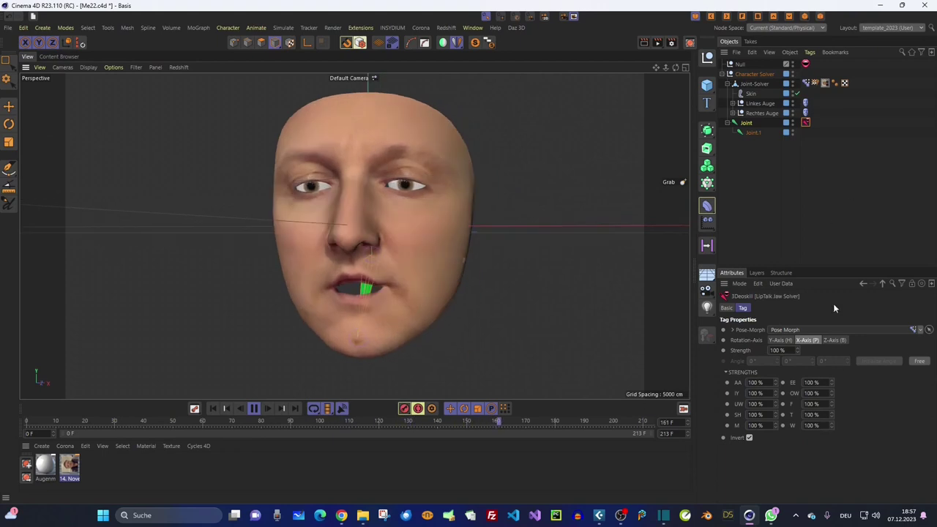
click(805, 64)
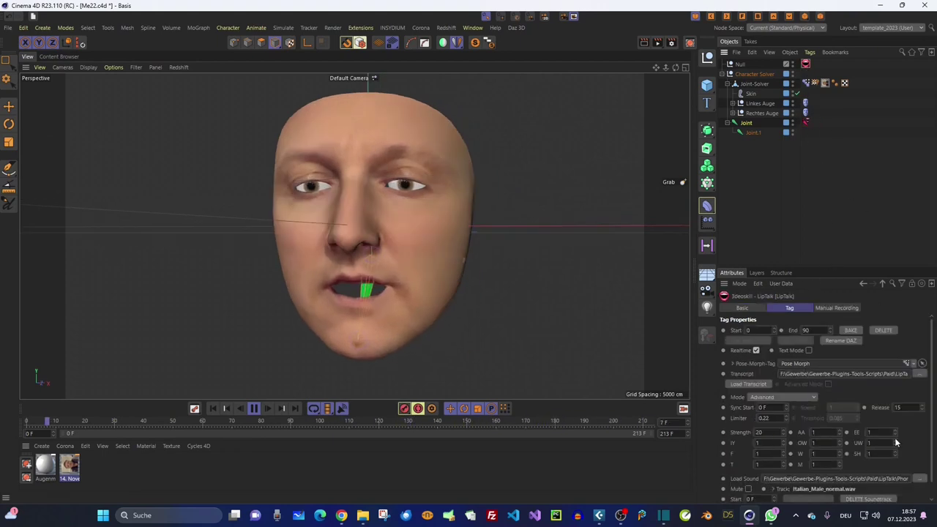
scroll(838, 468, down, 2)
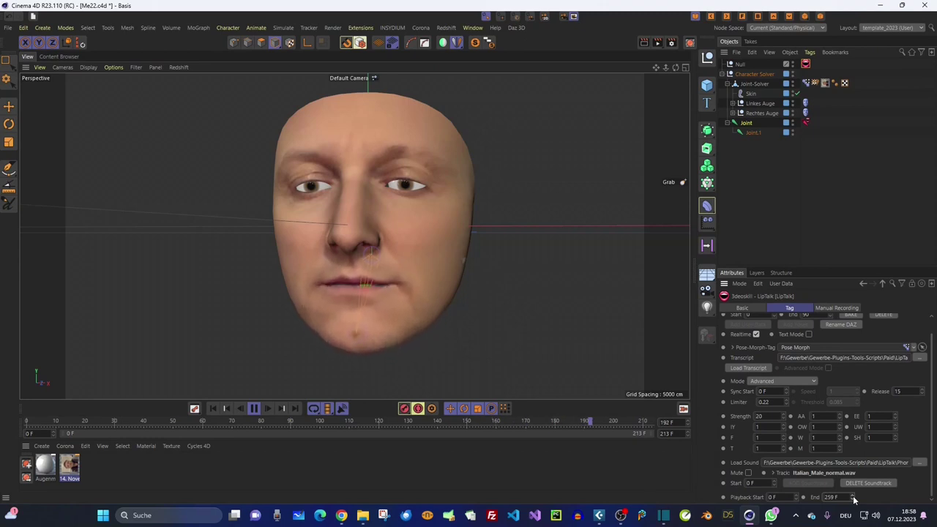
click(253, 408)
click(212, 409)
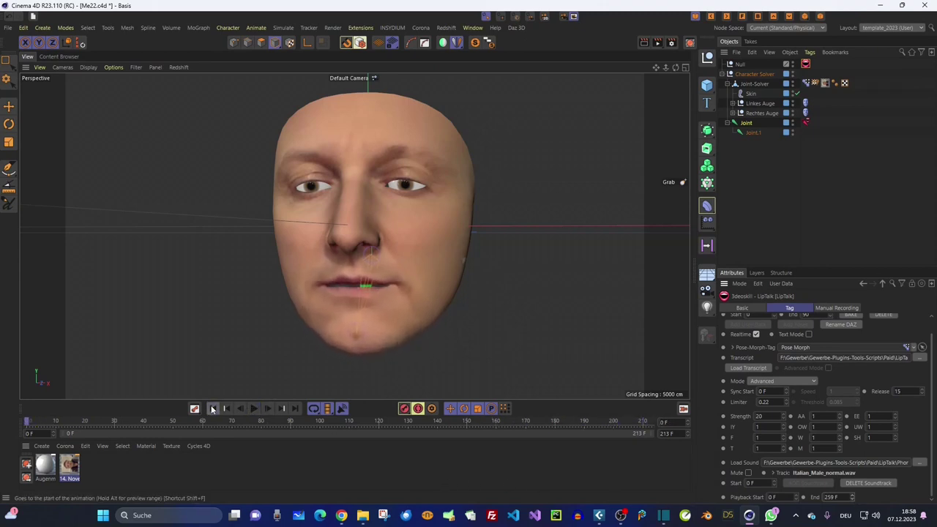
alt+drag(399, 205, 411, 213)
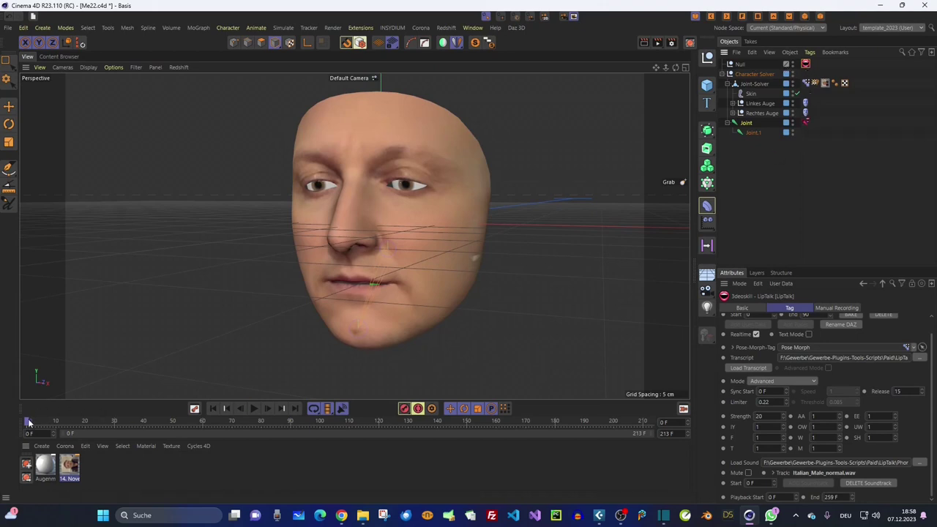
drag(28, 420, 191, 376)
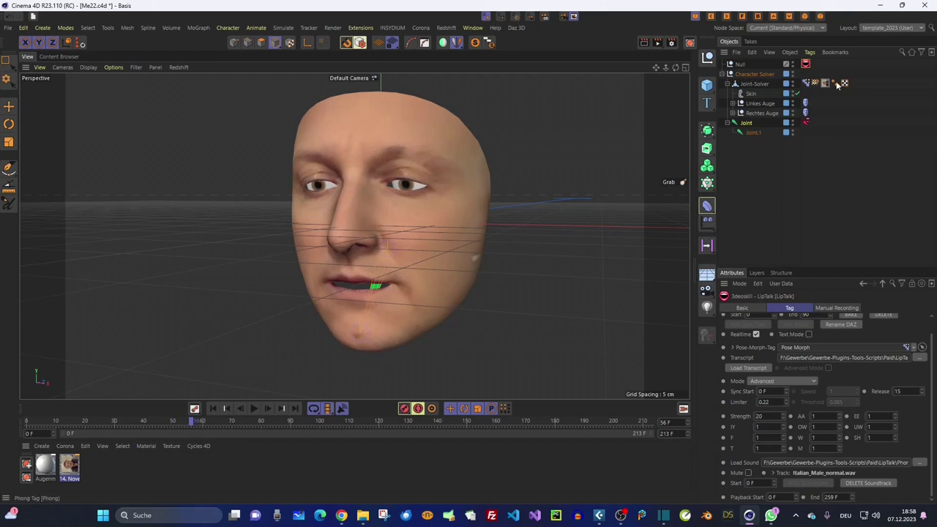
Step: Set the Joint's Jaw Solver Strength to 75 % and return to the first frame
click(805, 122)
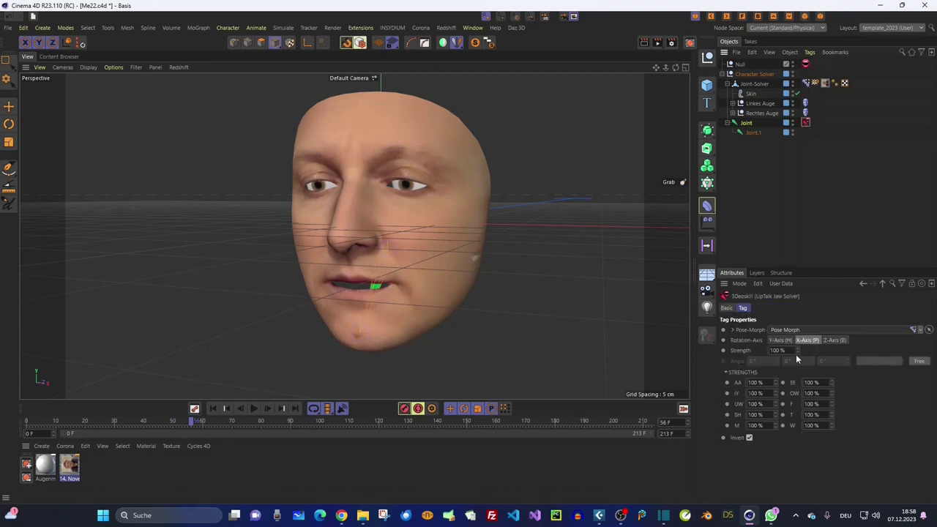
drag(797, 350, 795, 354)
click(213, 409)
Step: Play back the lip-sync to check the softer jaw motion from profile and frontal views
click(254, 408)
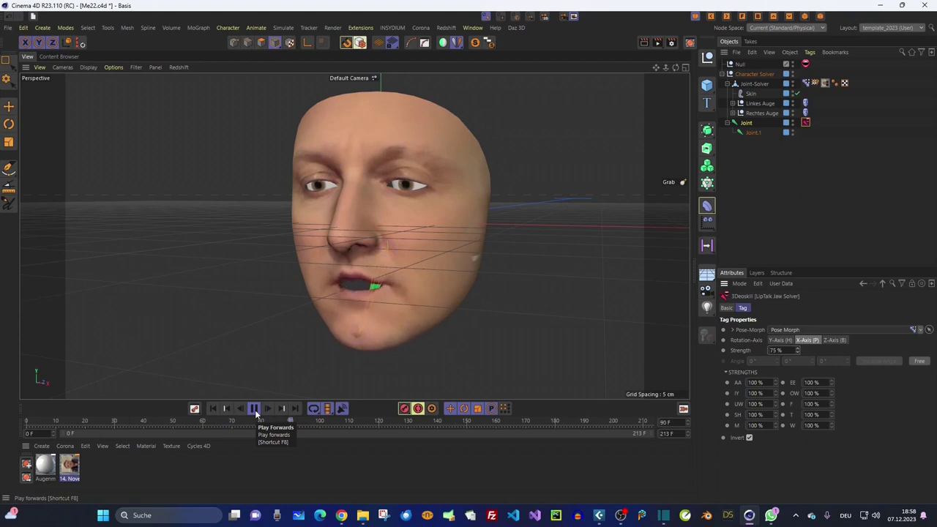
alt+drag(343, 362, 506, 302)
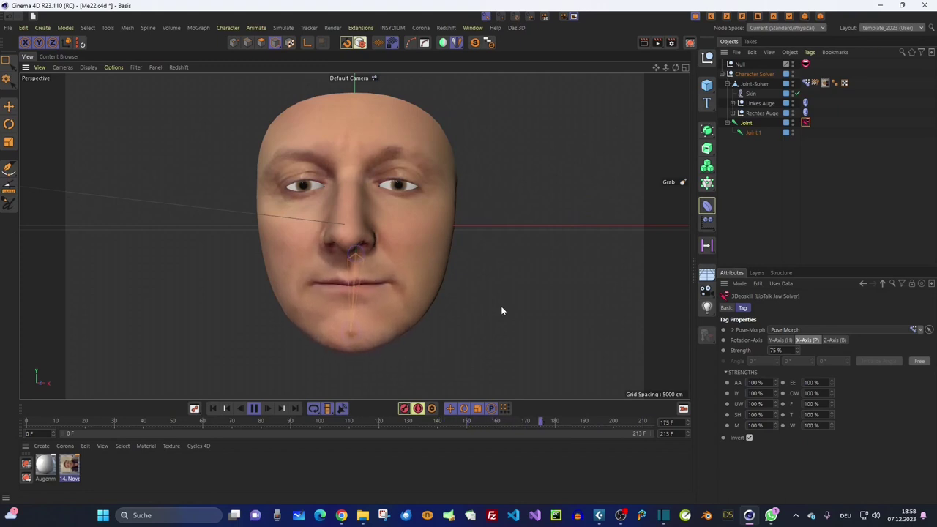
click(255, 409)
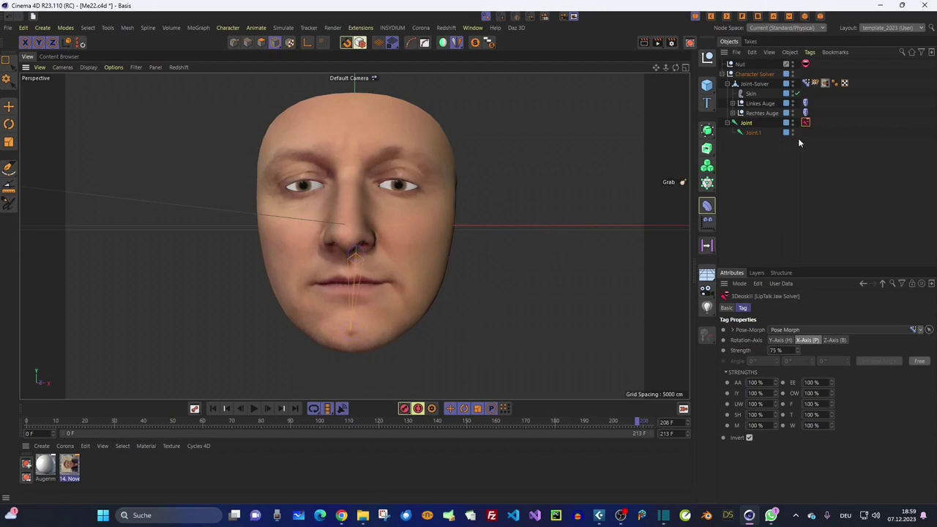
mouse_move(395, 241)
alt+mouse_down()
mouse_move(381, 257)
mouse_move(437, 246)
mouse_move(404, 251)
mouse_move(368, 274)
mouse_move(390, 259)
alt+mouse_up()
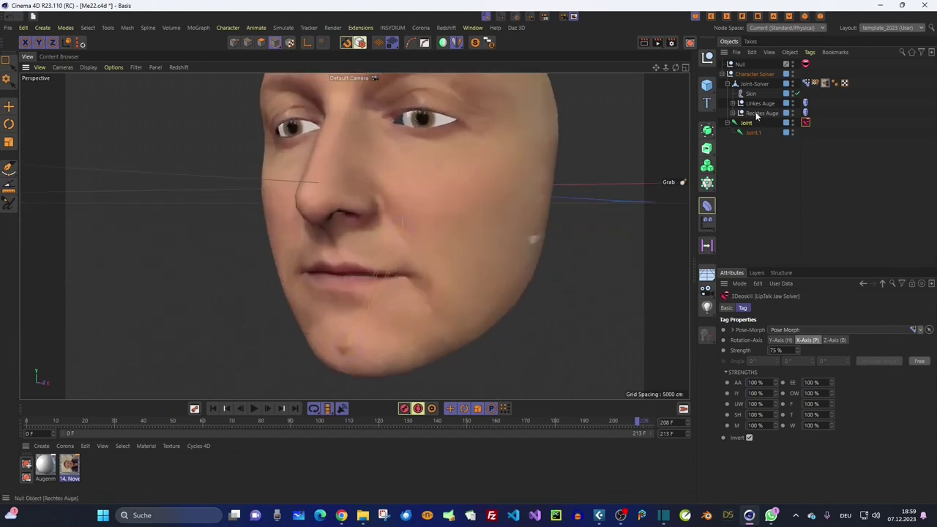
alt+drag(461, 219, 493, 233)
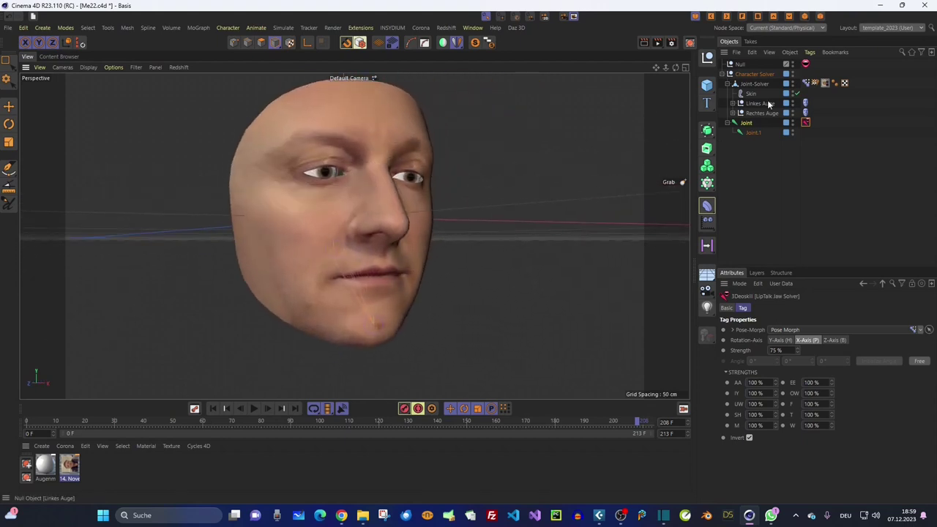
Step: Show the Pose Morph tag's slider settings and orbit around the face from side to front
click(804, 83)
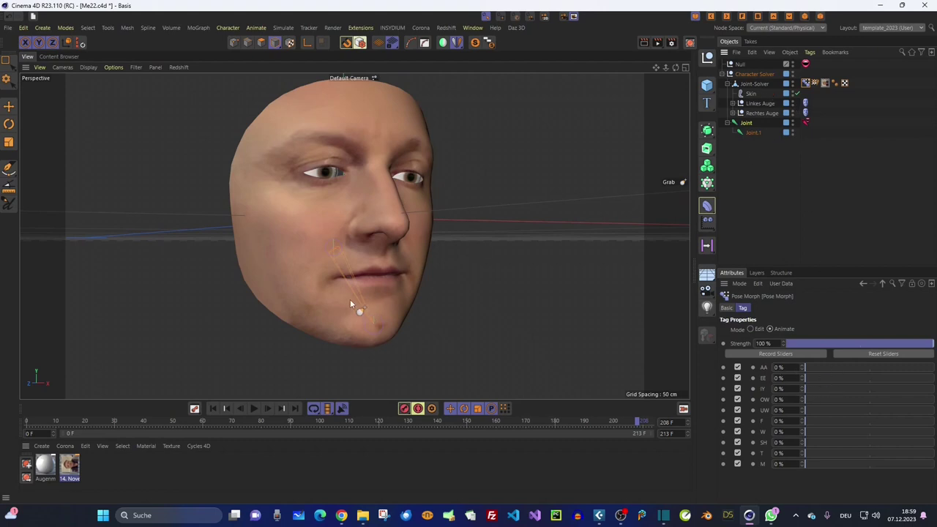
alt+drag(350, 300, 410, 305)
alt+drag(367, 282, 402, 265)
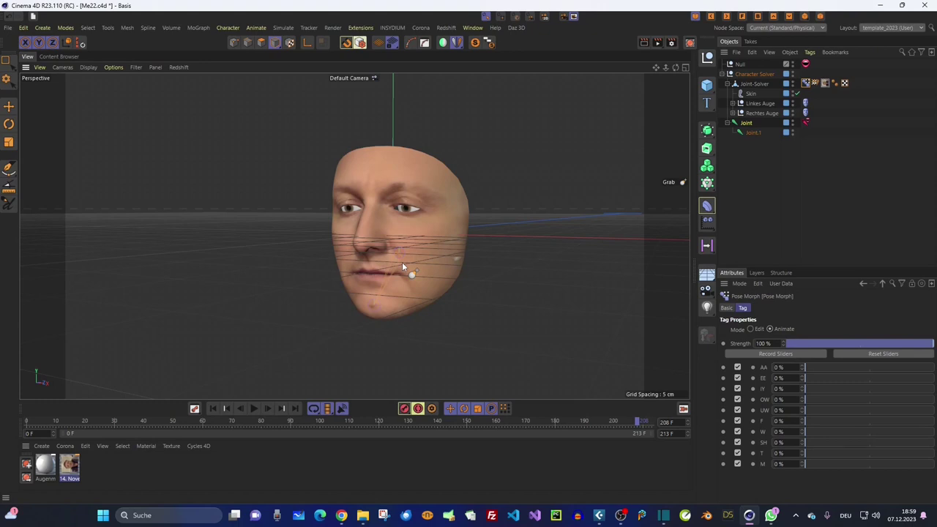
mouse_move(402, 262)
mouse_down()
mouse_move(421, 237)
mouse_move(394, 244)
mouse_move(400, 257)
mouse_up()
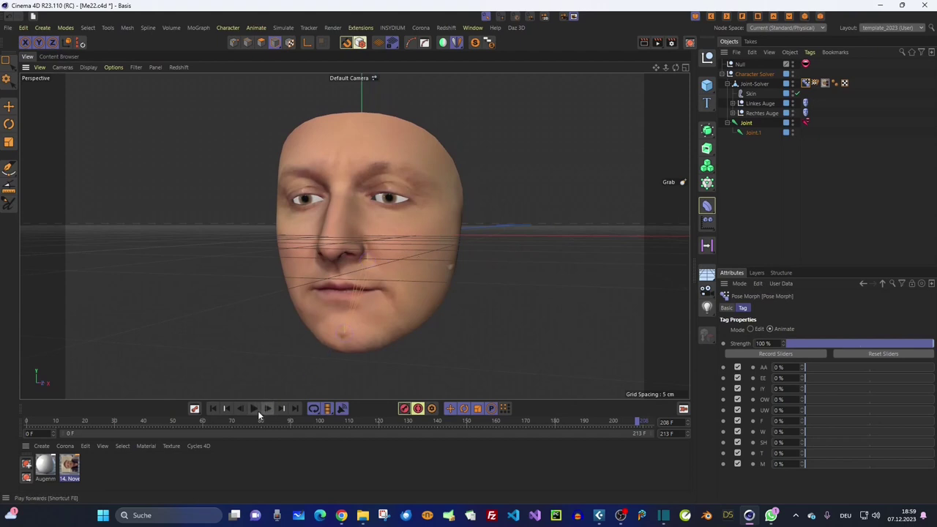
drag(351, 322, 373, 300)
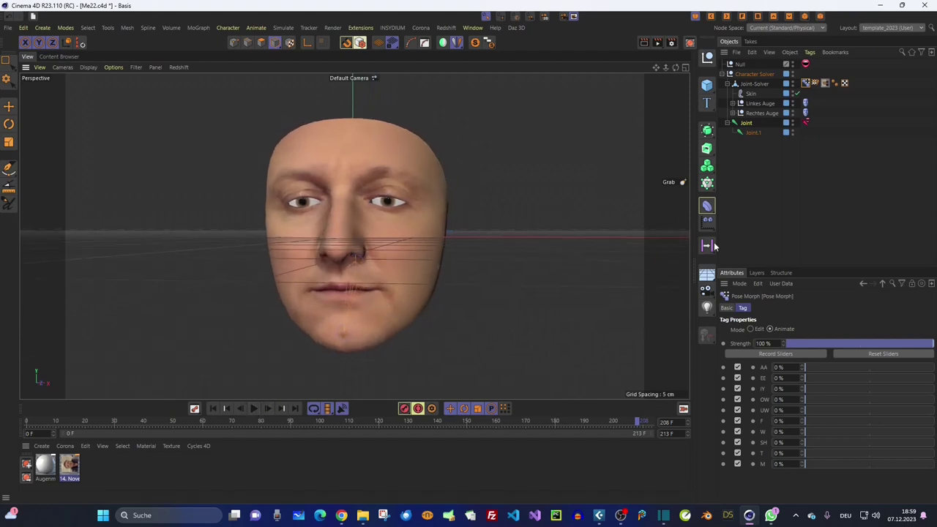
Step: Deselect all objects and play the lip-sync animation once more, then stop it
click(723, 209)
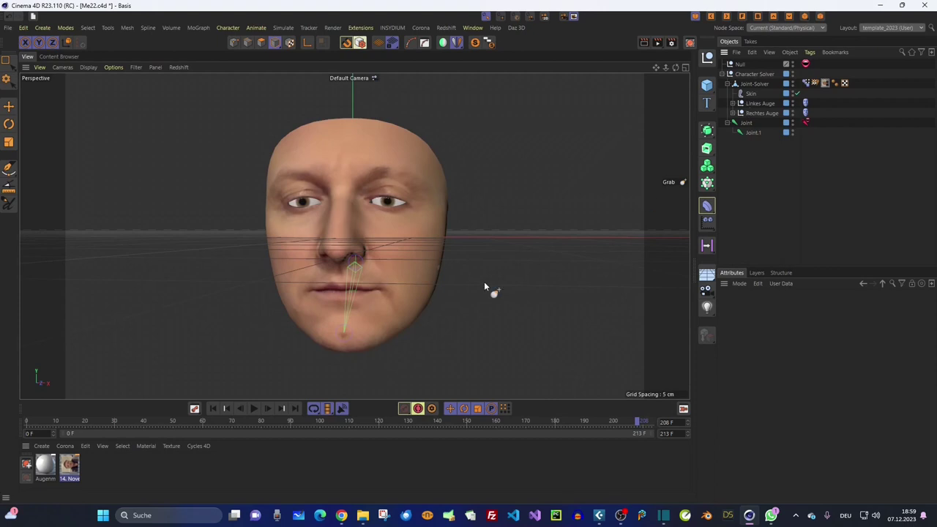
click(255, 409)
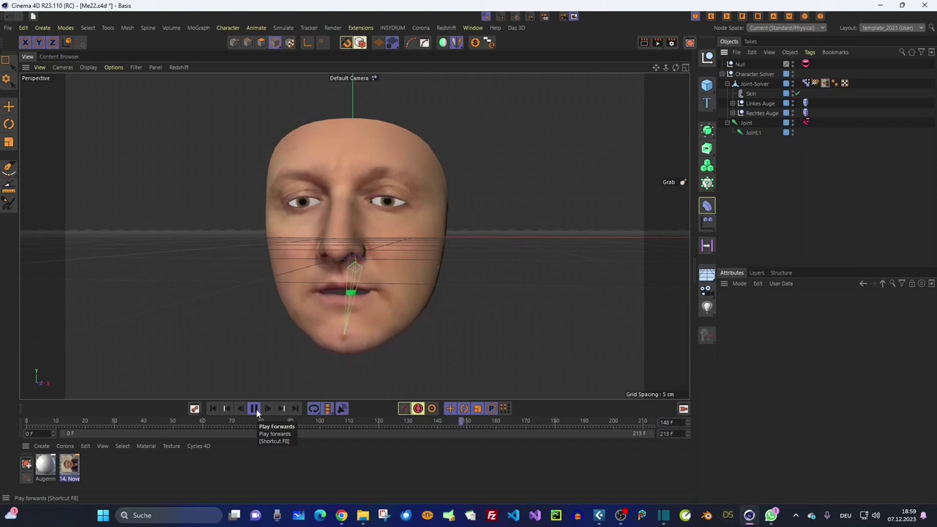
click(255, 409)
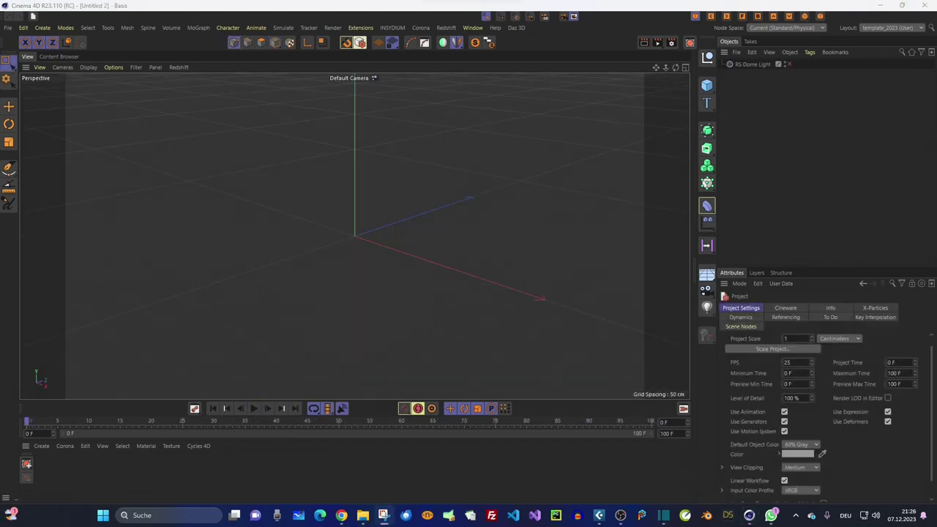